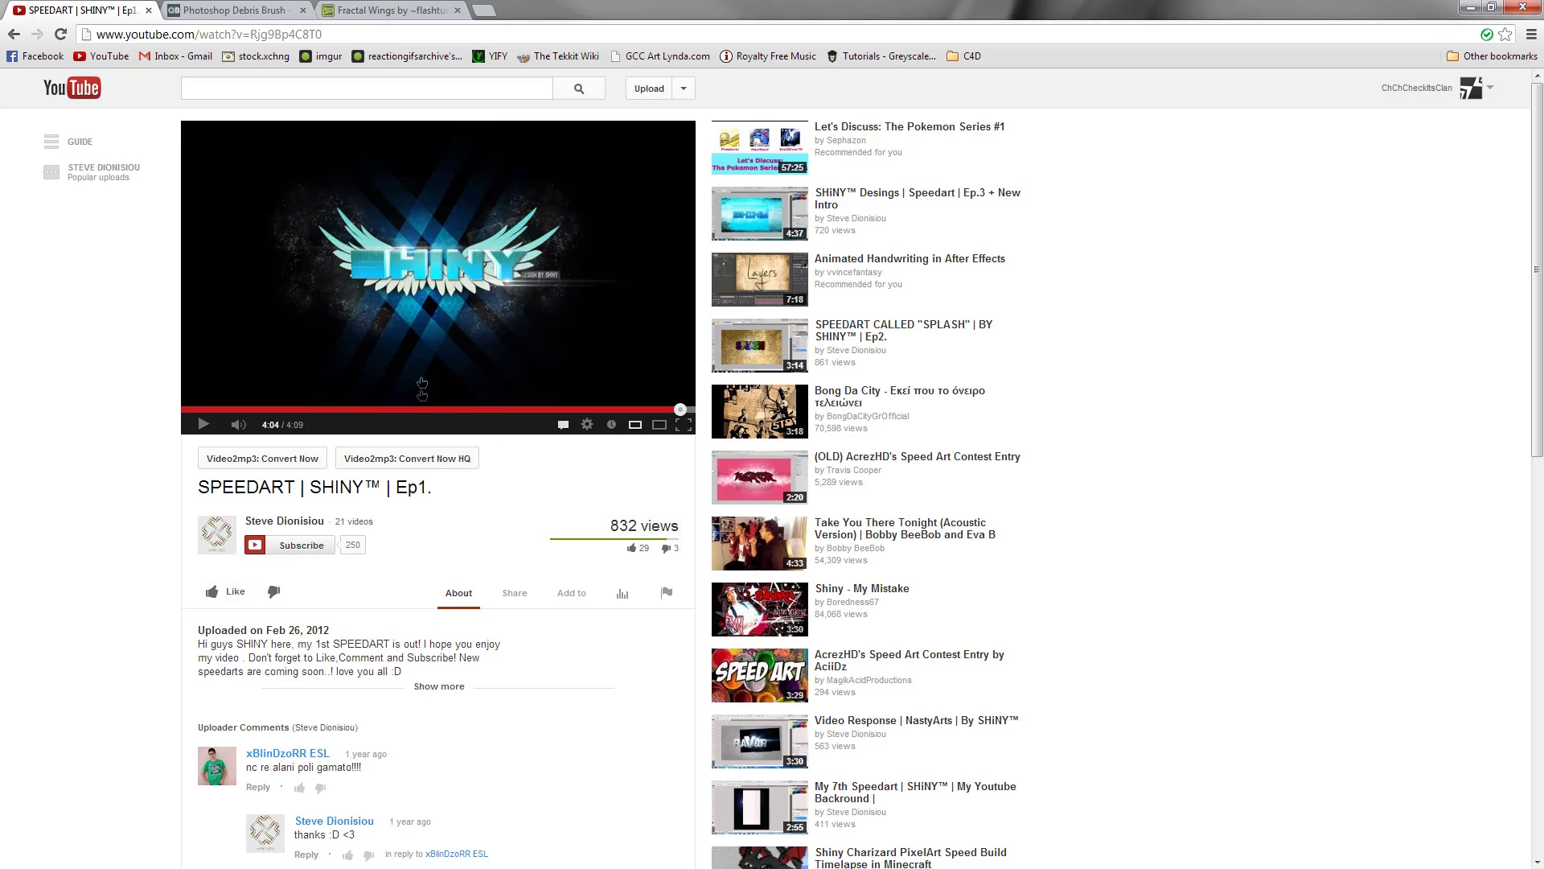
Switch to Photoshop and show the SHINY.psd artwork in the standard window, fitted to the screen
{"action": "left_click", "coordinate": [1470, 7]}
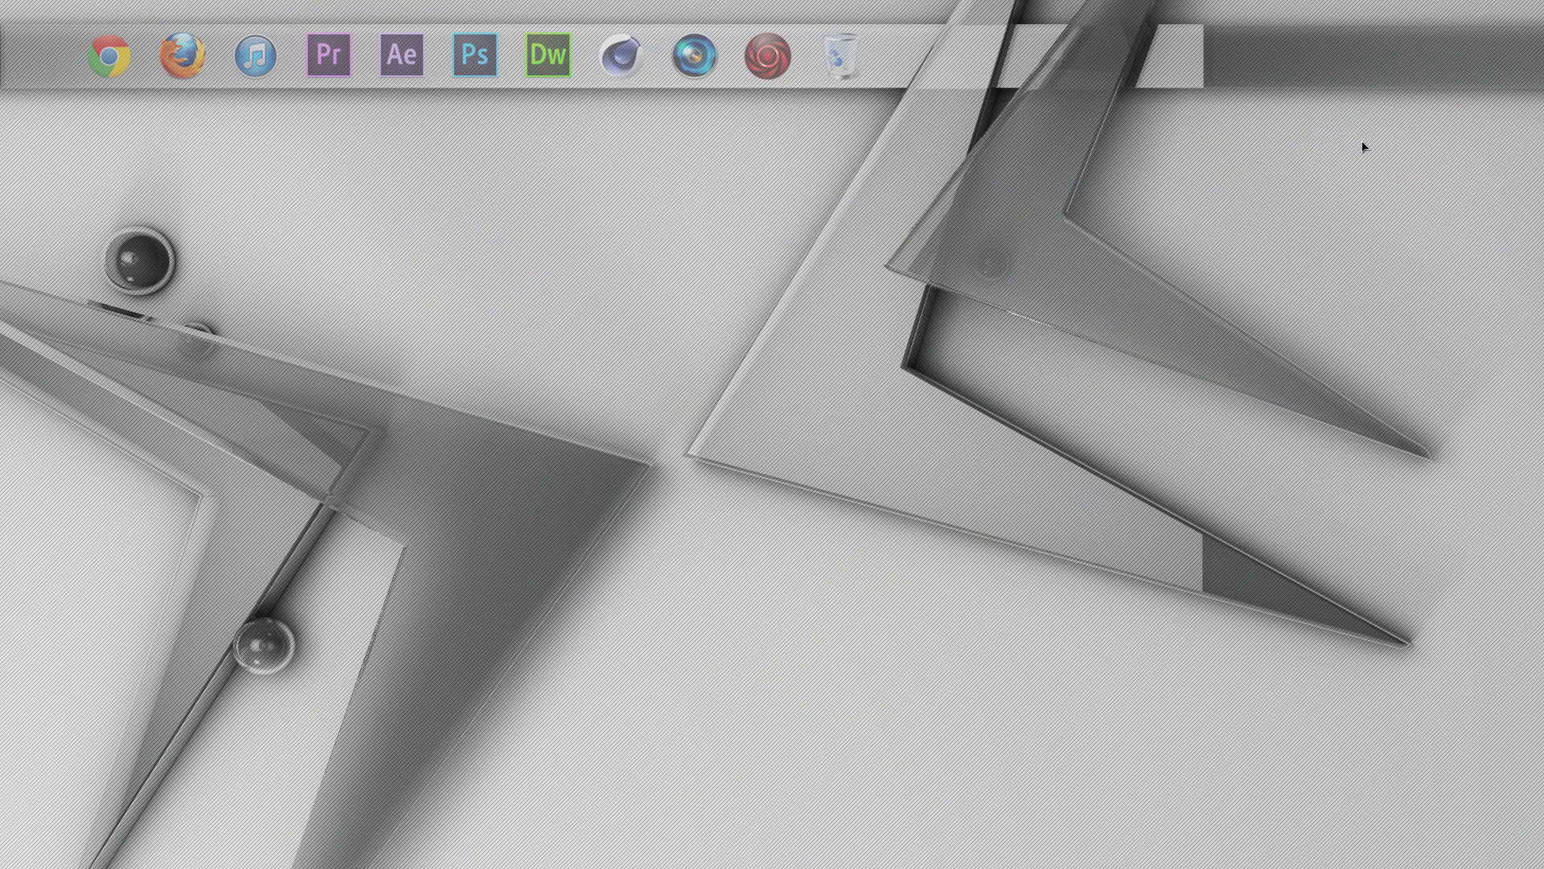
{"action": "left_click", "coordinate": [481, 54]}
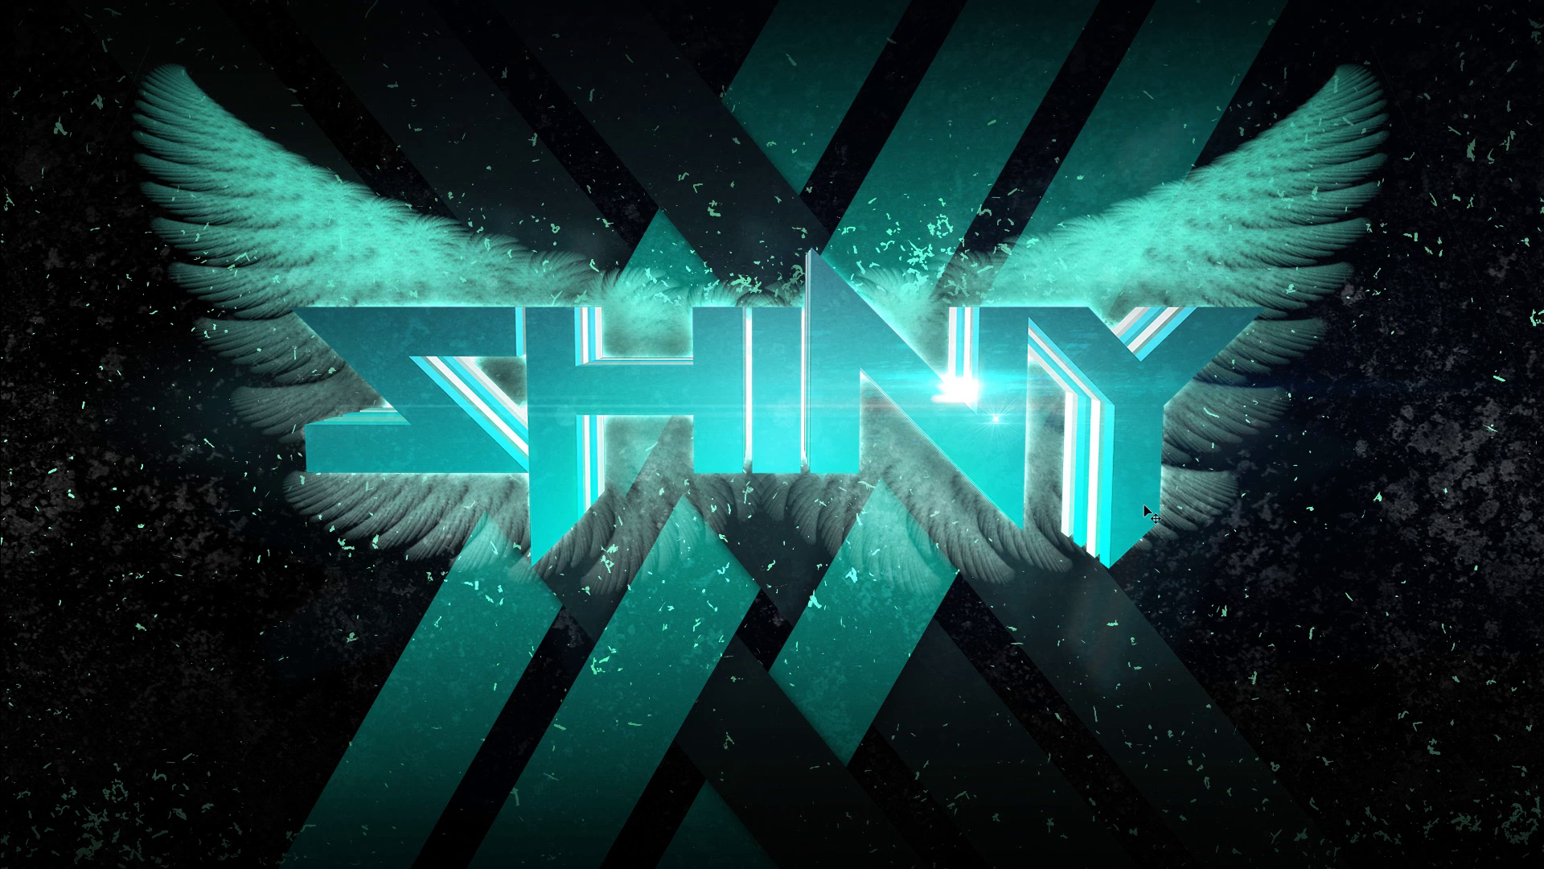
{"action": "key", "text": "f"}
{"action": "key", "text": "ctrl+0"}
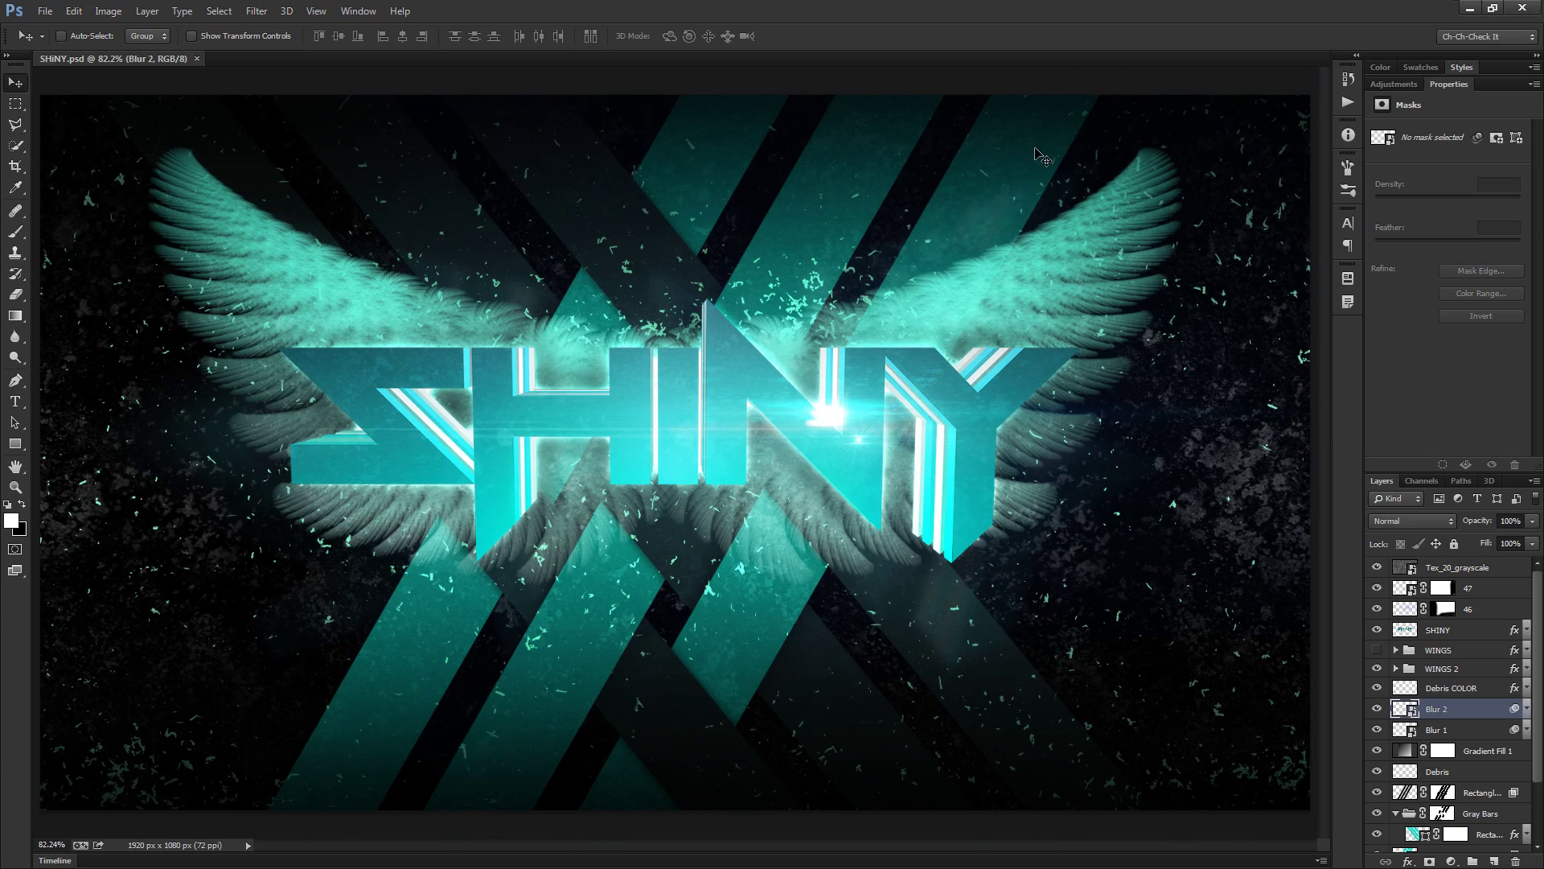
Switch to Cinema 4D and add a Text spline that reads SHINY
{"action": "left_click", "coordinate": [1469, 8]}
{"action": "left_click", "coordinate": [621, 55]}
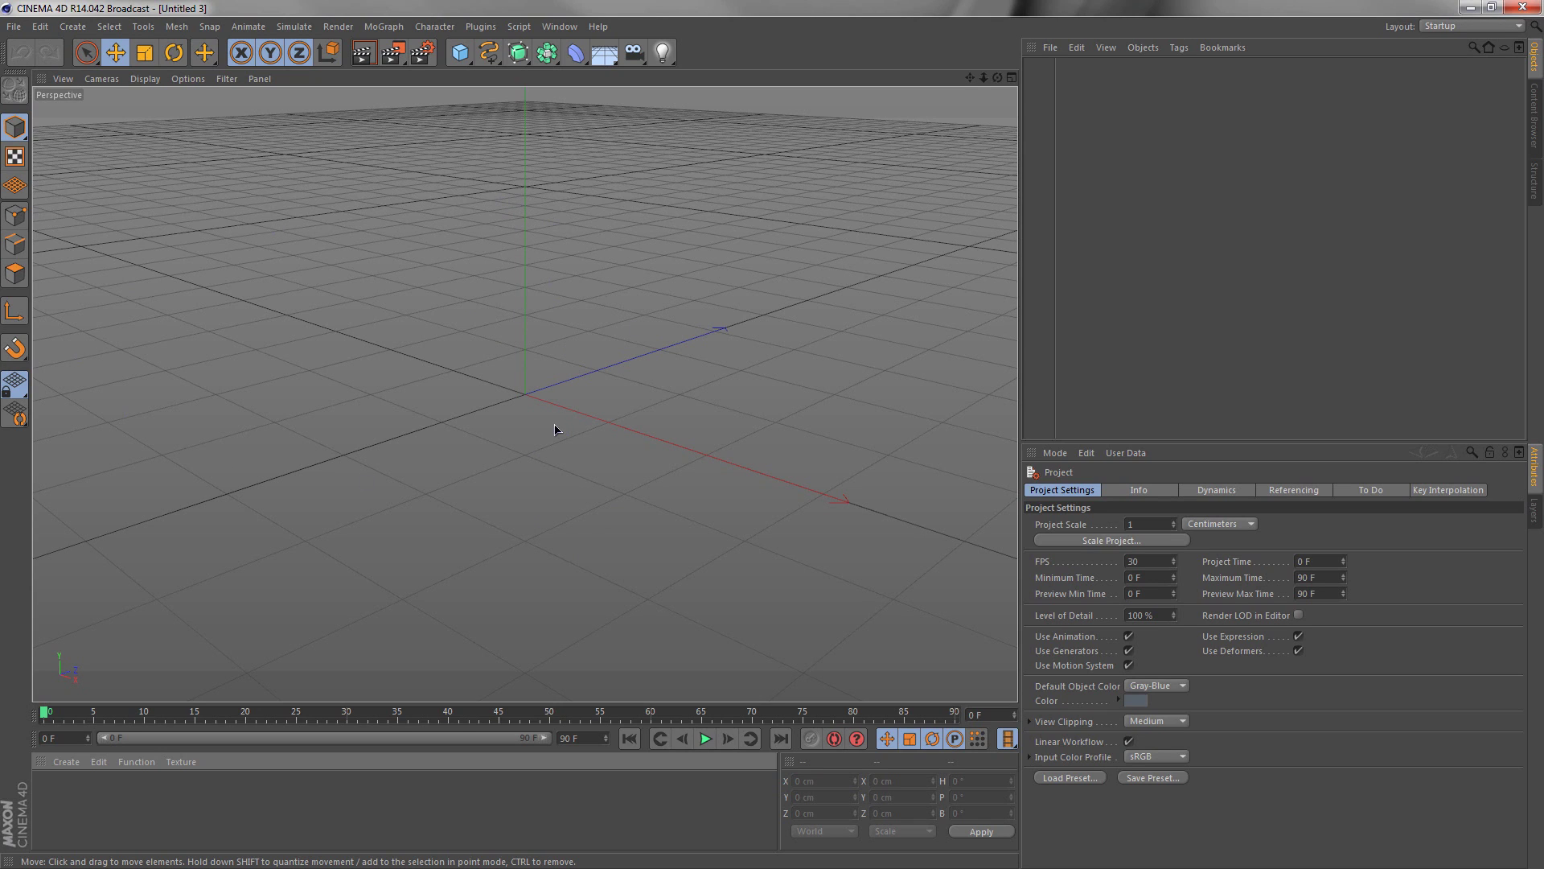
{"action": "left_click", "coordinate": [488, 52]}
{"action": "left_click", "coordinate": [589, 190]}
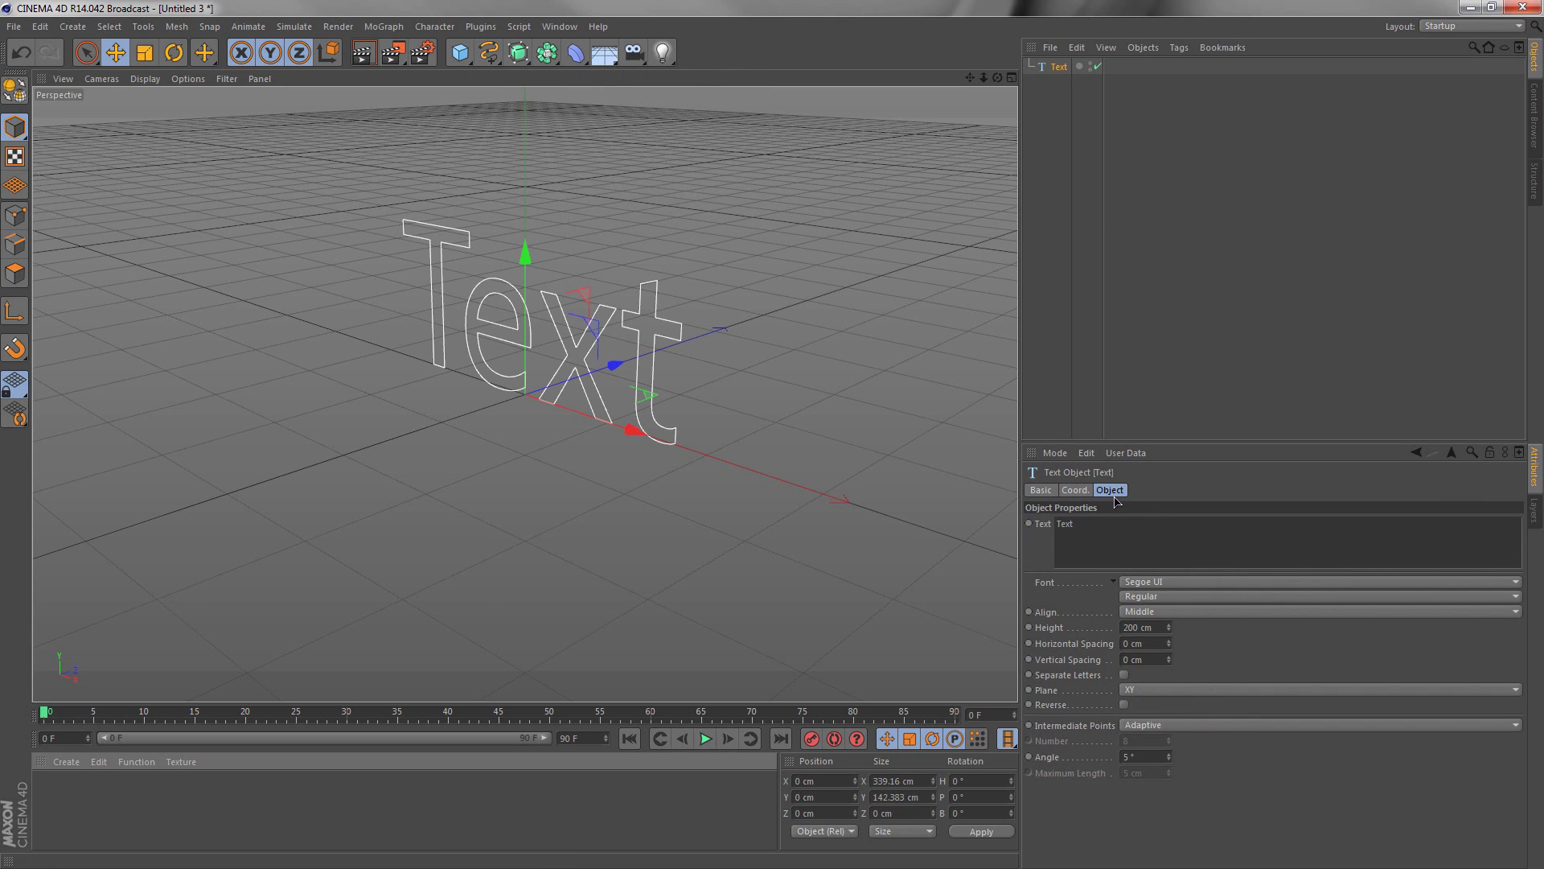
{"action": "double_click", "coordinate": [1065, 523]}
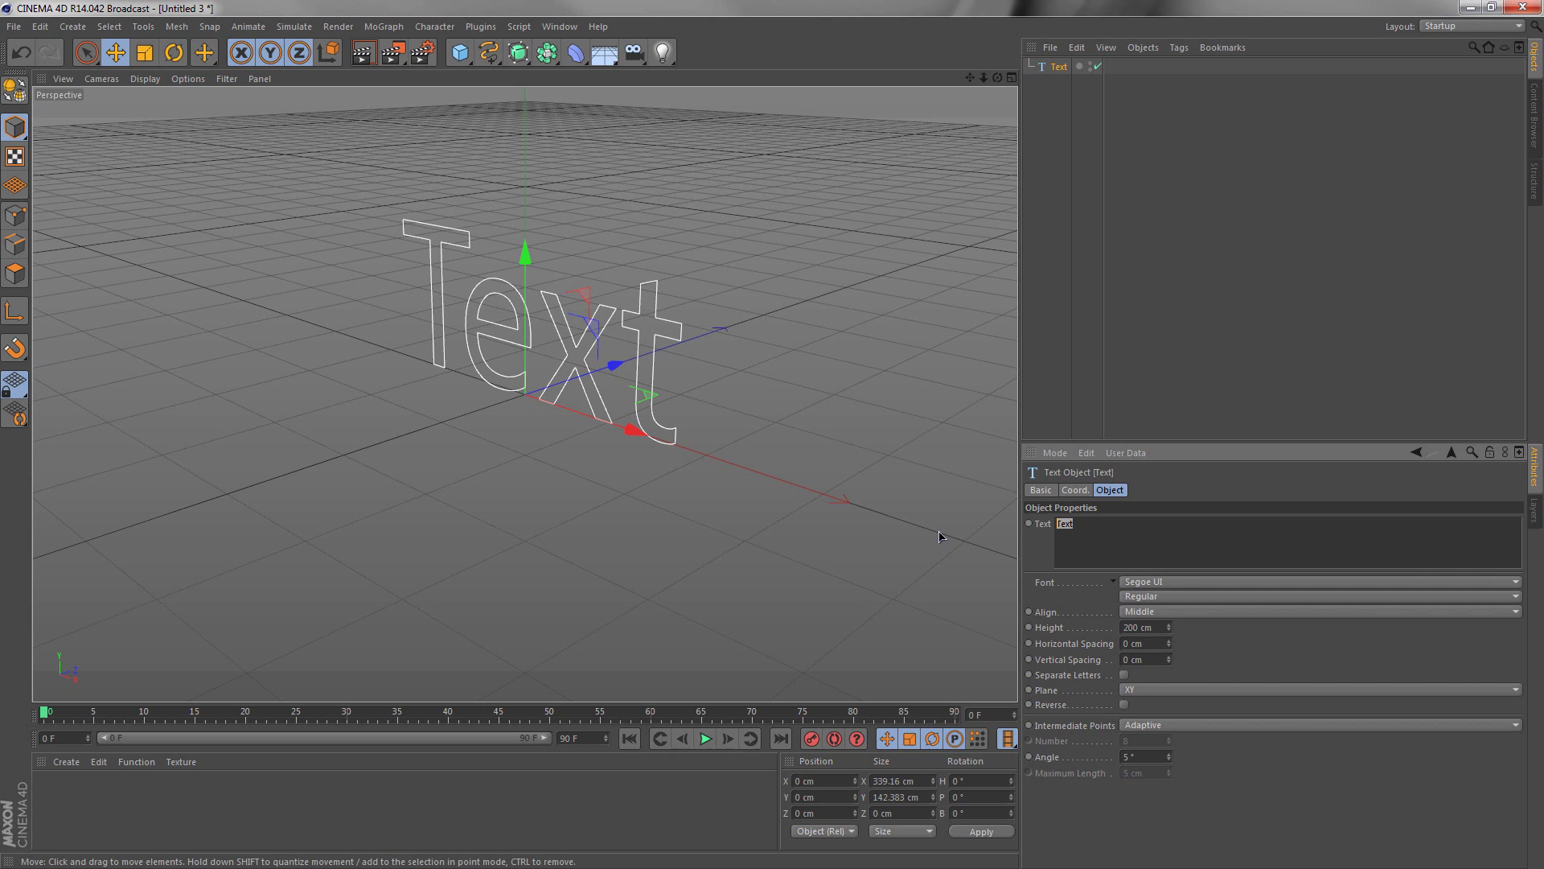
{"action": "type", "text": "SHINY"}
Set the font of the SHINY text spline to FoughtKnight
{"action": "left_click", "coordinate": [1161, 583]}
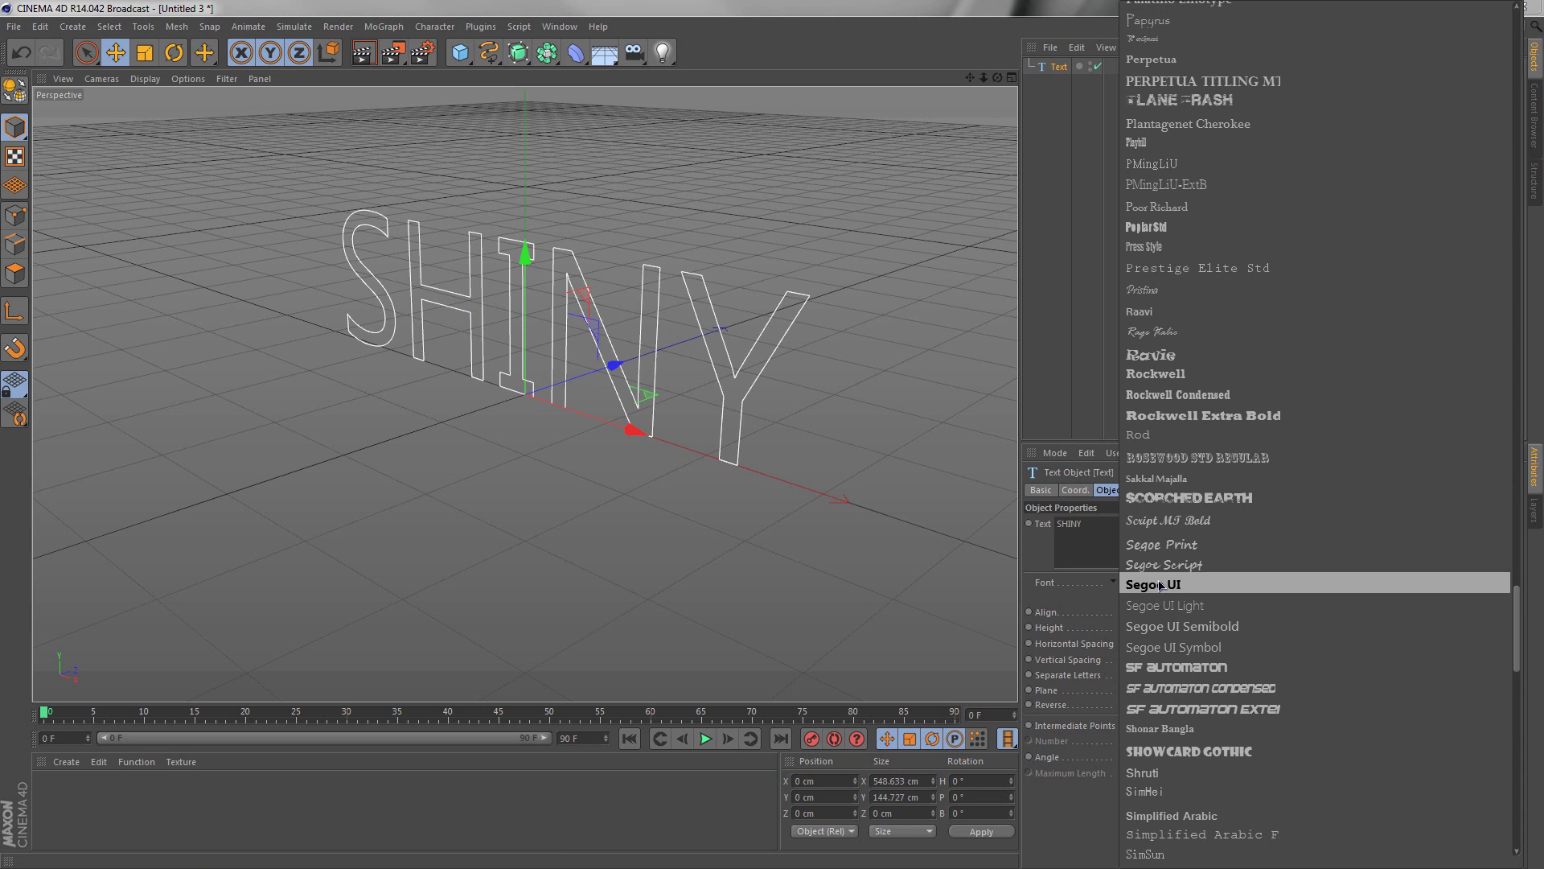
{"action": "scroll", "coordinate": [1161, 586], "scroll_direction": "up", "scroll_amount": 15}
{"action": "scroll", "coordinate": [1239, 140], "scroll_direction": "up", "scroll_amount": 20}
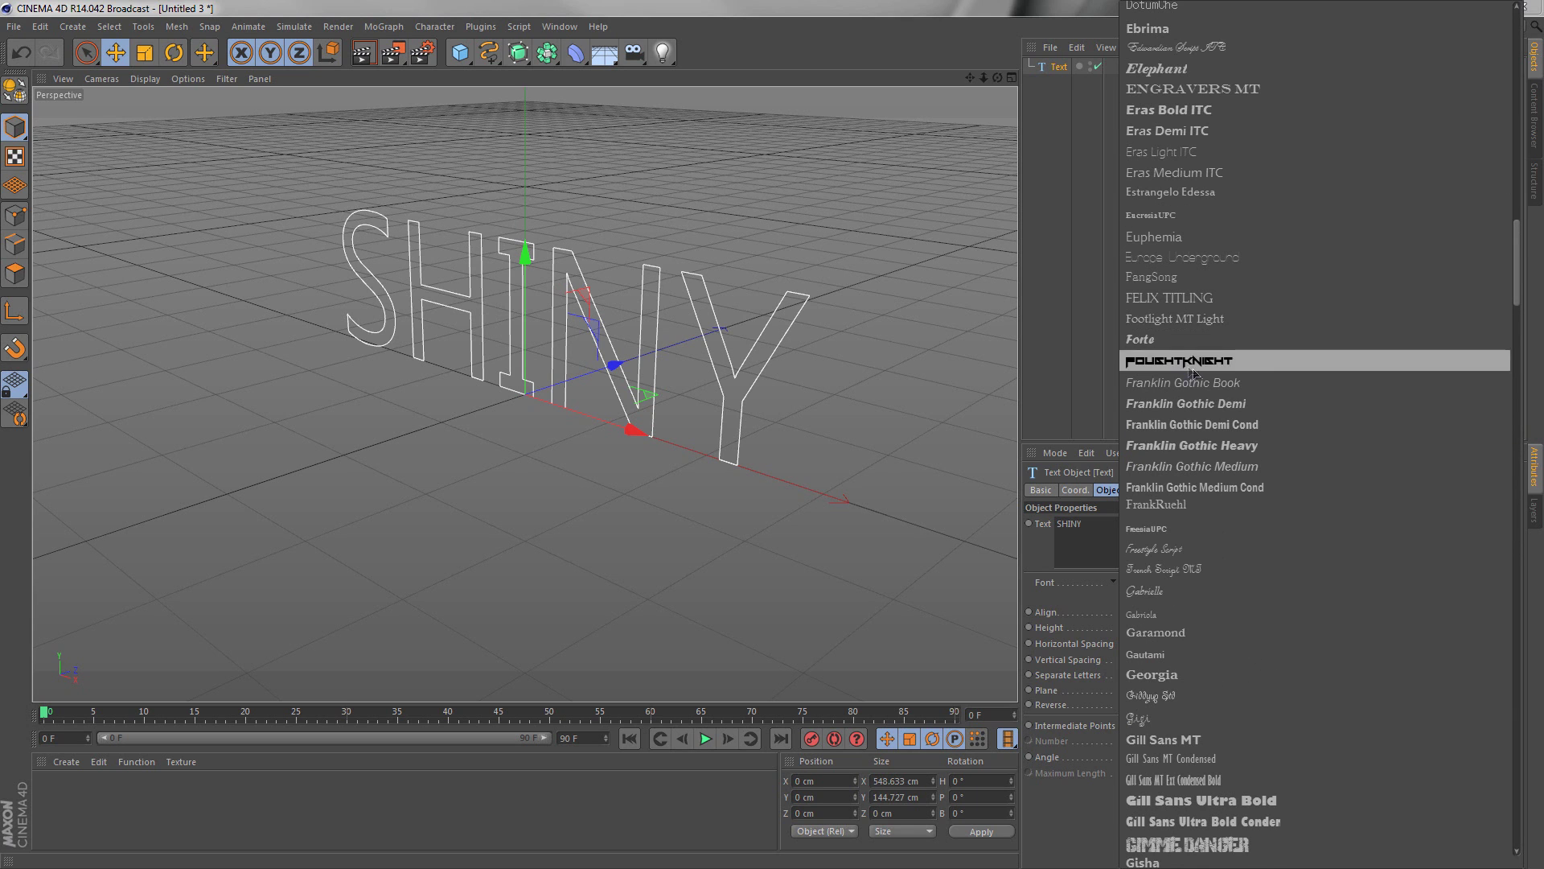
{"action": "left_click", "coordinate": [1192, 363]}
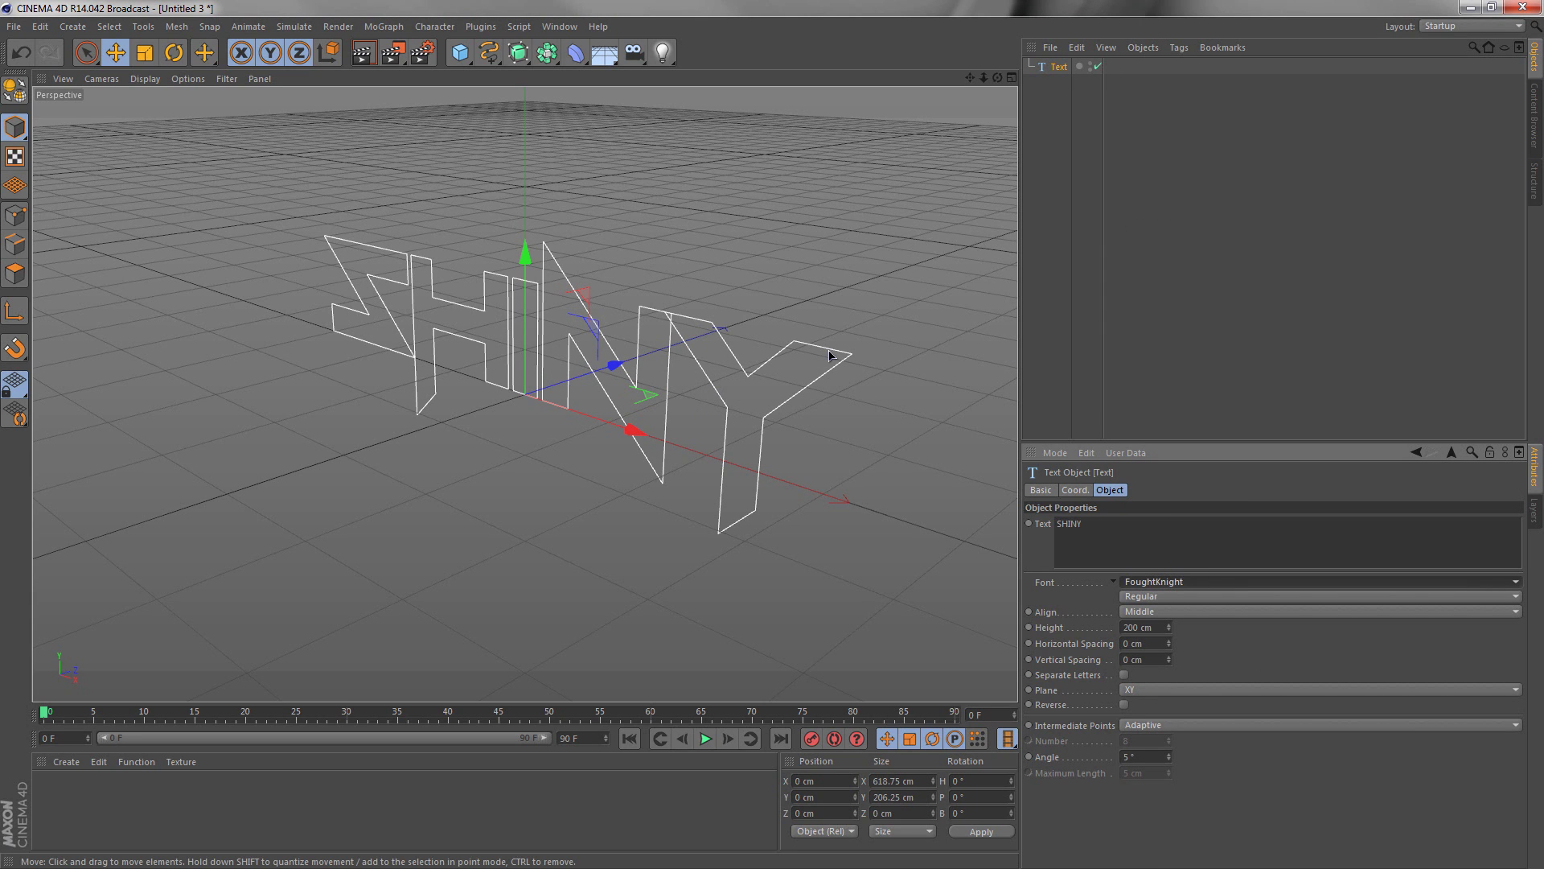
Add an Extrude NURBS object and nest the SHINY text spline inside it
{"action": "left_click_drag", "start_coordinate": [681, 331], "coordinate": [700, 532]}
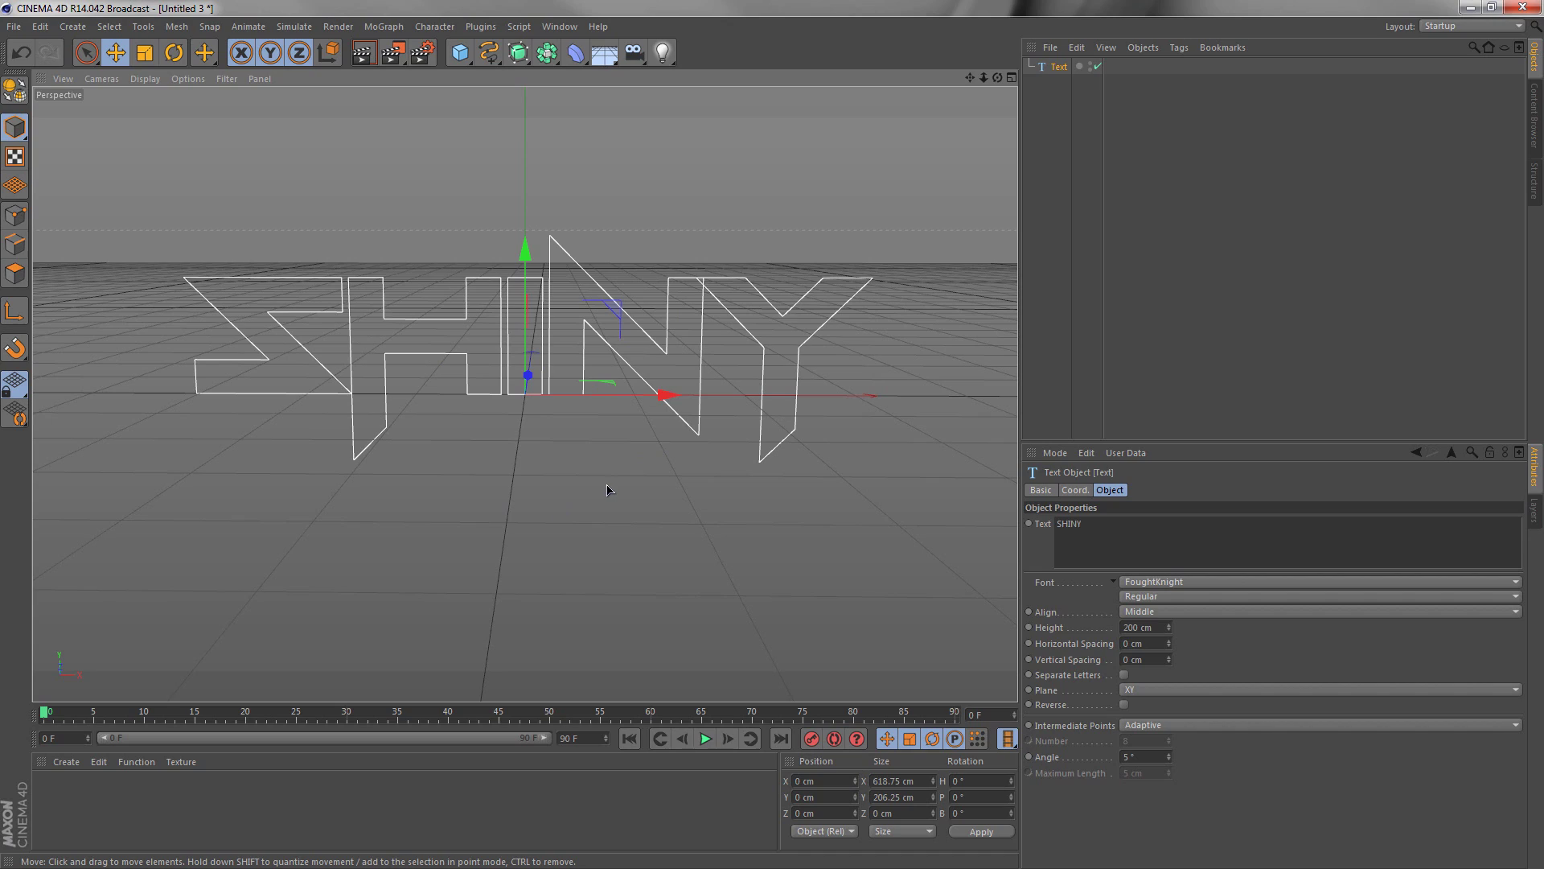
{"action": "left_click_drag", "start_coordinate": [665, 475], "coordinate": [540, 382], "text": "alt"}
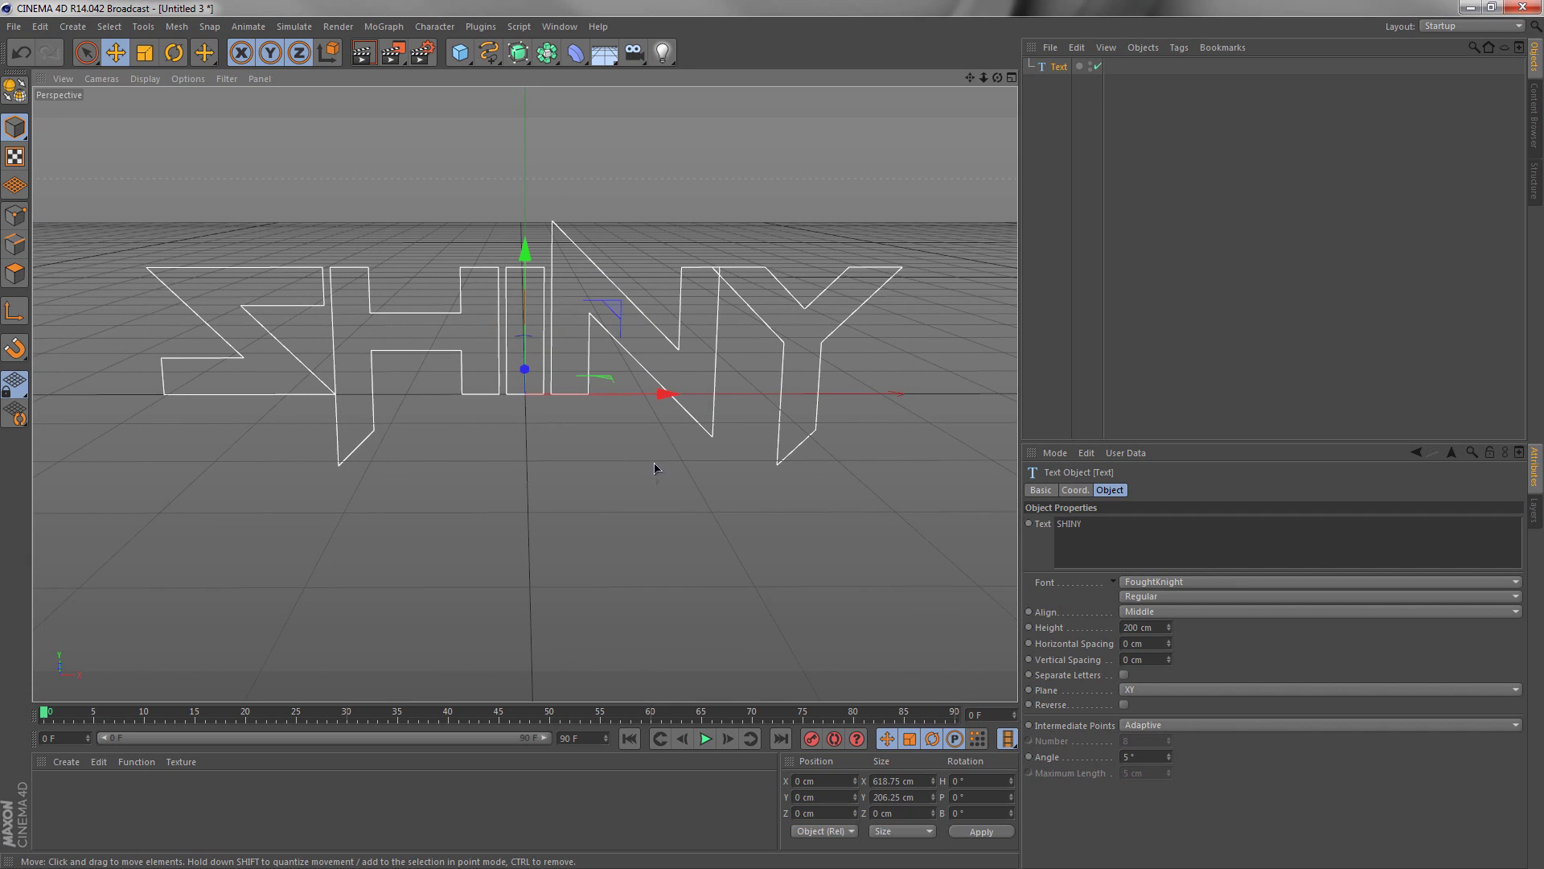
{"action": "mouse_move", "coordinate": [561, 460]}
{"action": "left_mouse_down", "text": "alt"}
{"action": "mouse_move", "coordinate": [641, 424]}
{"action": "mouse_move", "coordinate": [482, 370]}
{"action": "mouse_move", "coordinate": [539, 535]}
{"action": "mouse_move", "coordinate": [593, 389]}
{"action": "mouse_move", "coordinate": [606, 568]}
{"action": "mouse_move", "coordinate": [549, 340]}
{"action": "mouse_move", "coordinate": [541, 449]}
{"action": "left_mouse_up", "text": "alt"}
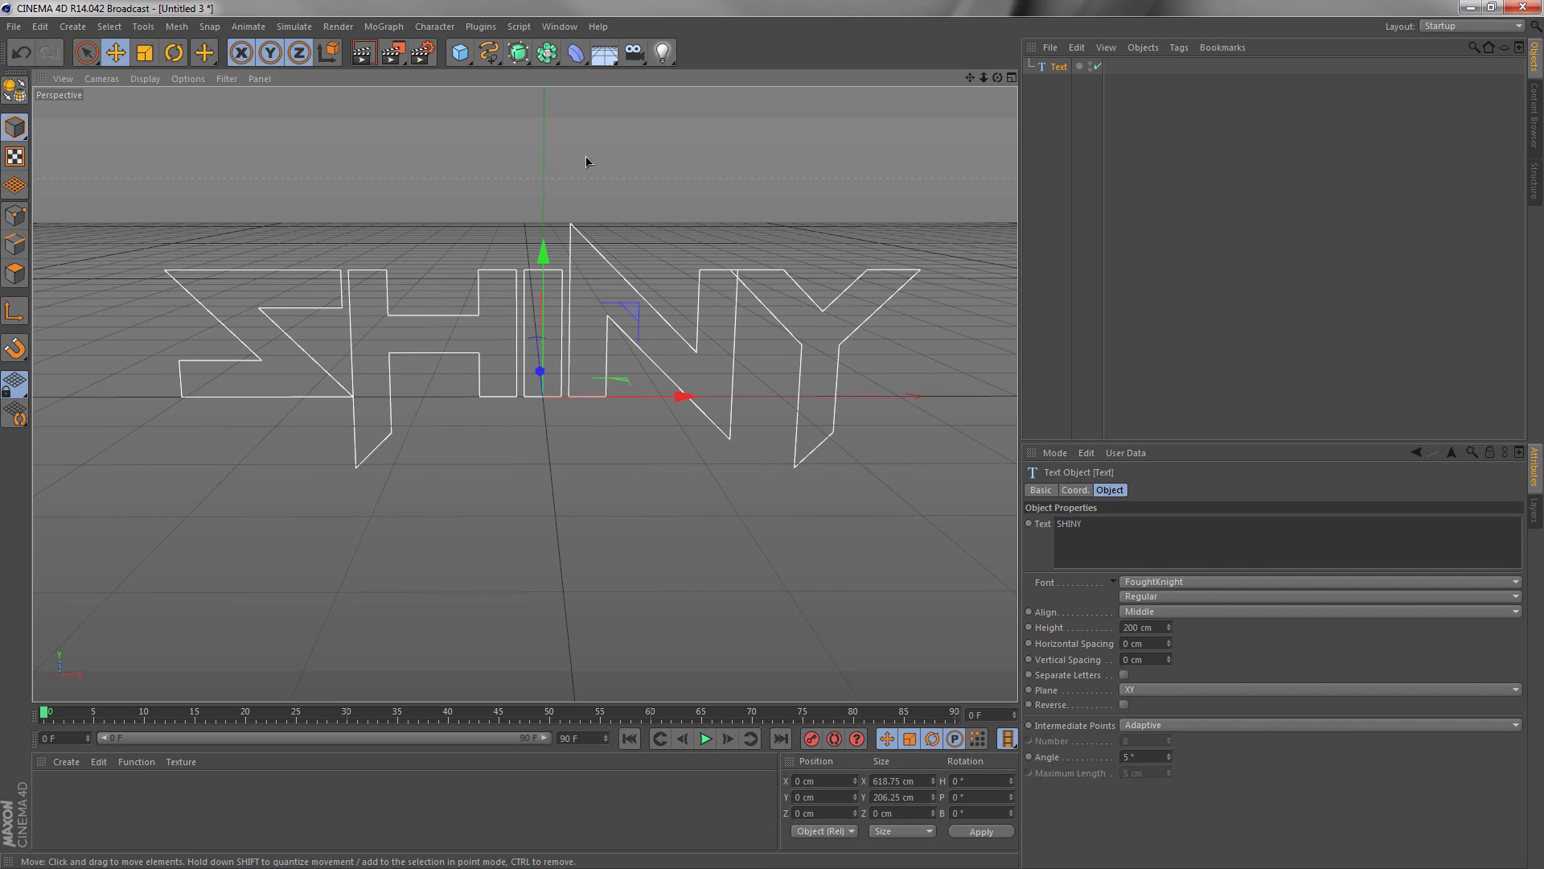
{"action": "left_click", "coordinate": [519, 54]}
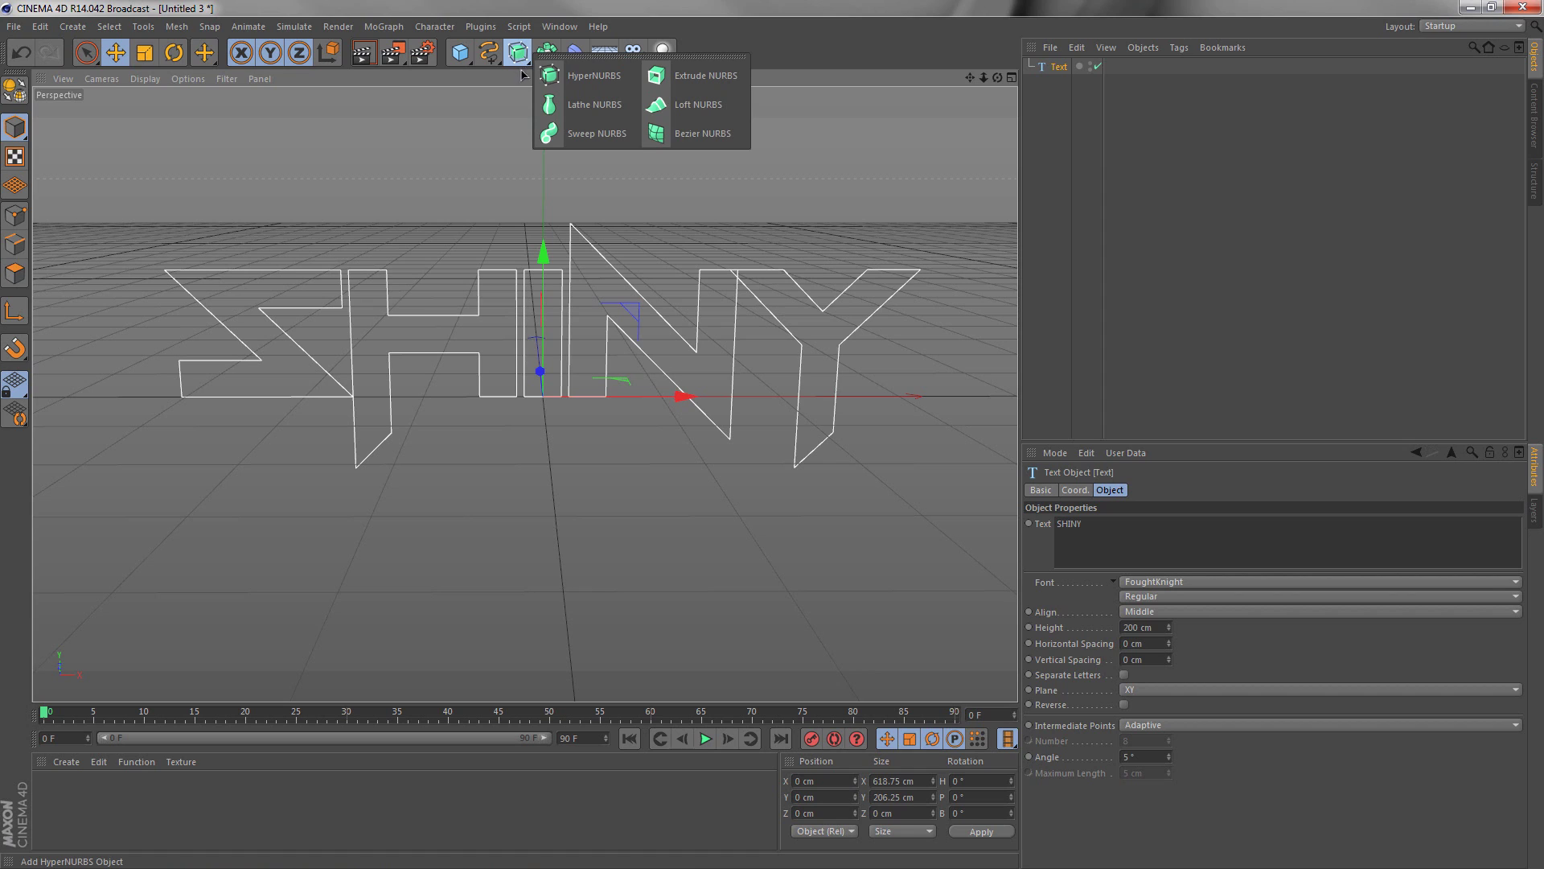
{"action": "left_click", "coordinate": [705, 77]}
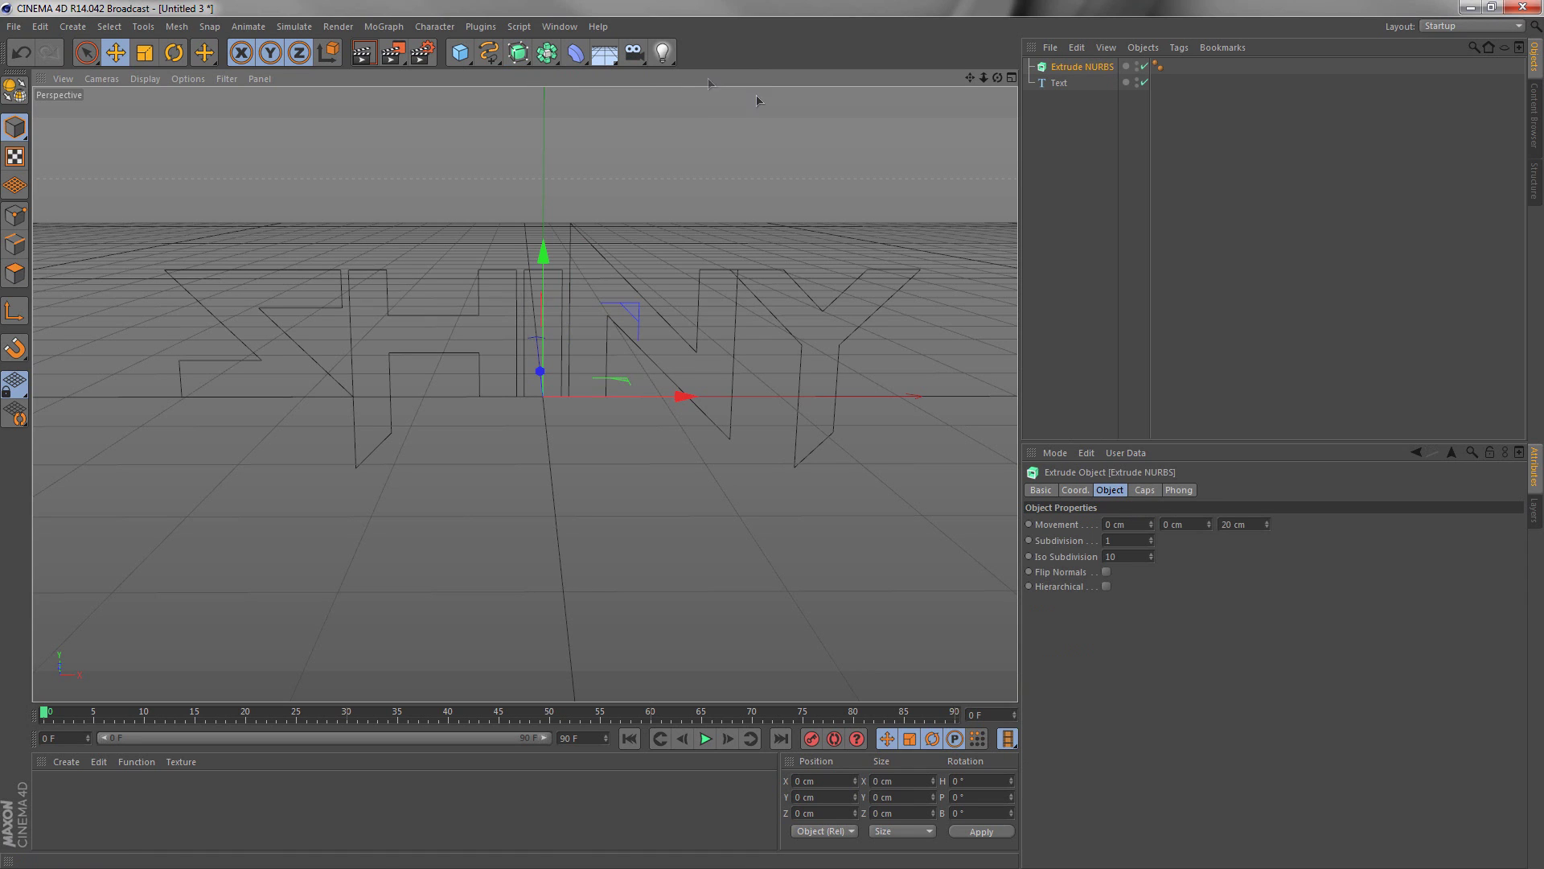
{"action": "left_click_drag", "start_coordinate": [1065, 85], "coordinate": [1083, 69]}
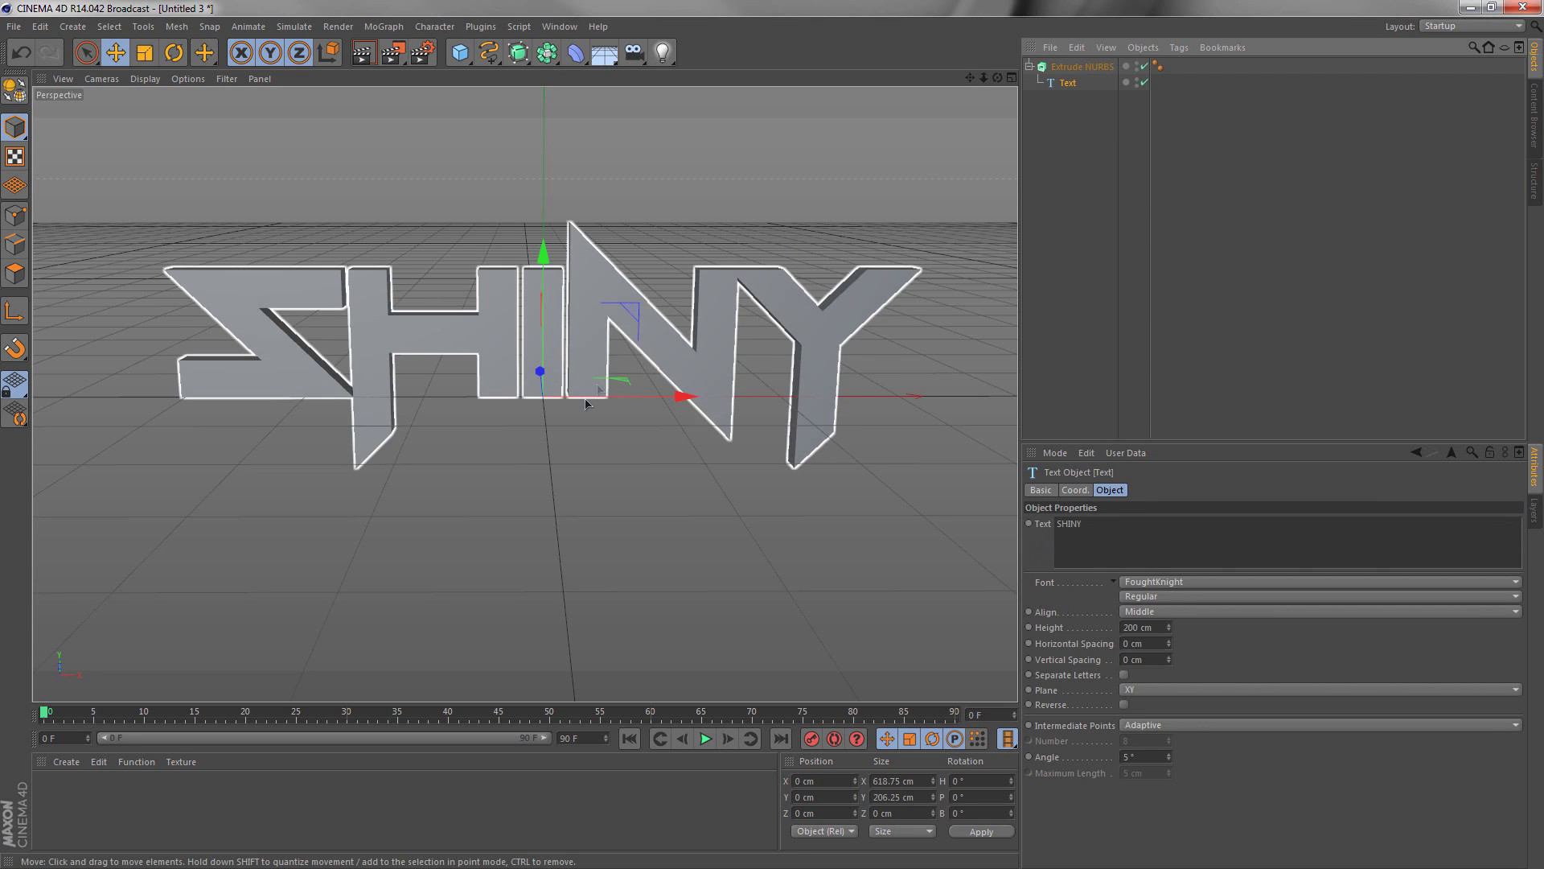
Create a new material and set its colour to red 72 and green 185 for a light blue
{"action": "mouse_move", "coordinate": [453, 578]}
{"action": "left_mouse_down", "text": "alt"}
{"action": "mouse_move", "coordinate": [499, 641]}
{"action": "mouse_move", "coordinate": [604, 620]}
{"action": "mouse_move", "coordinate": [396, 565]}
{"action": "left_mouse_up", "text": "alt"}
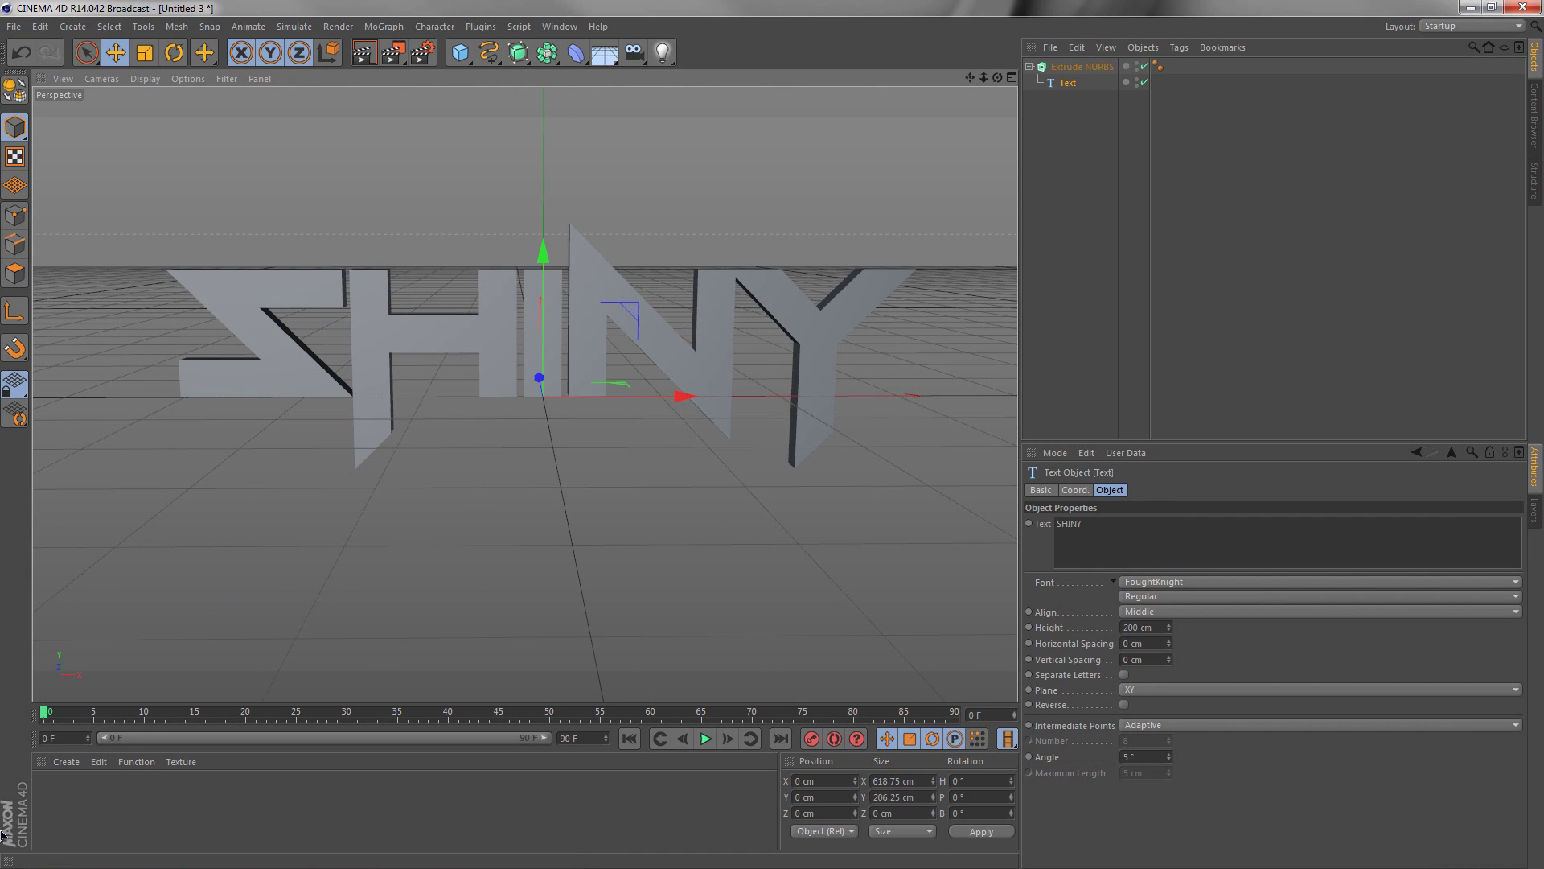
{"action": "left_click", "coordinate": [66, 761]}
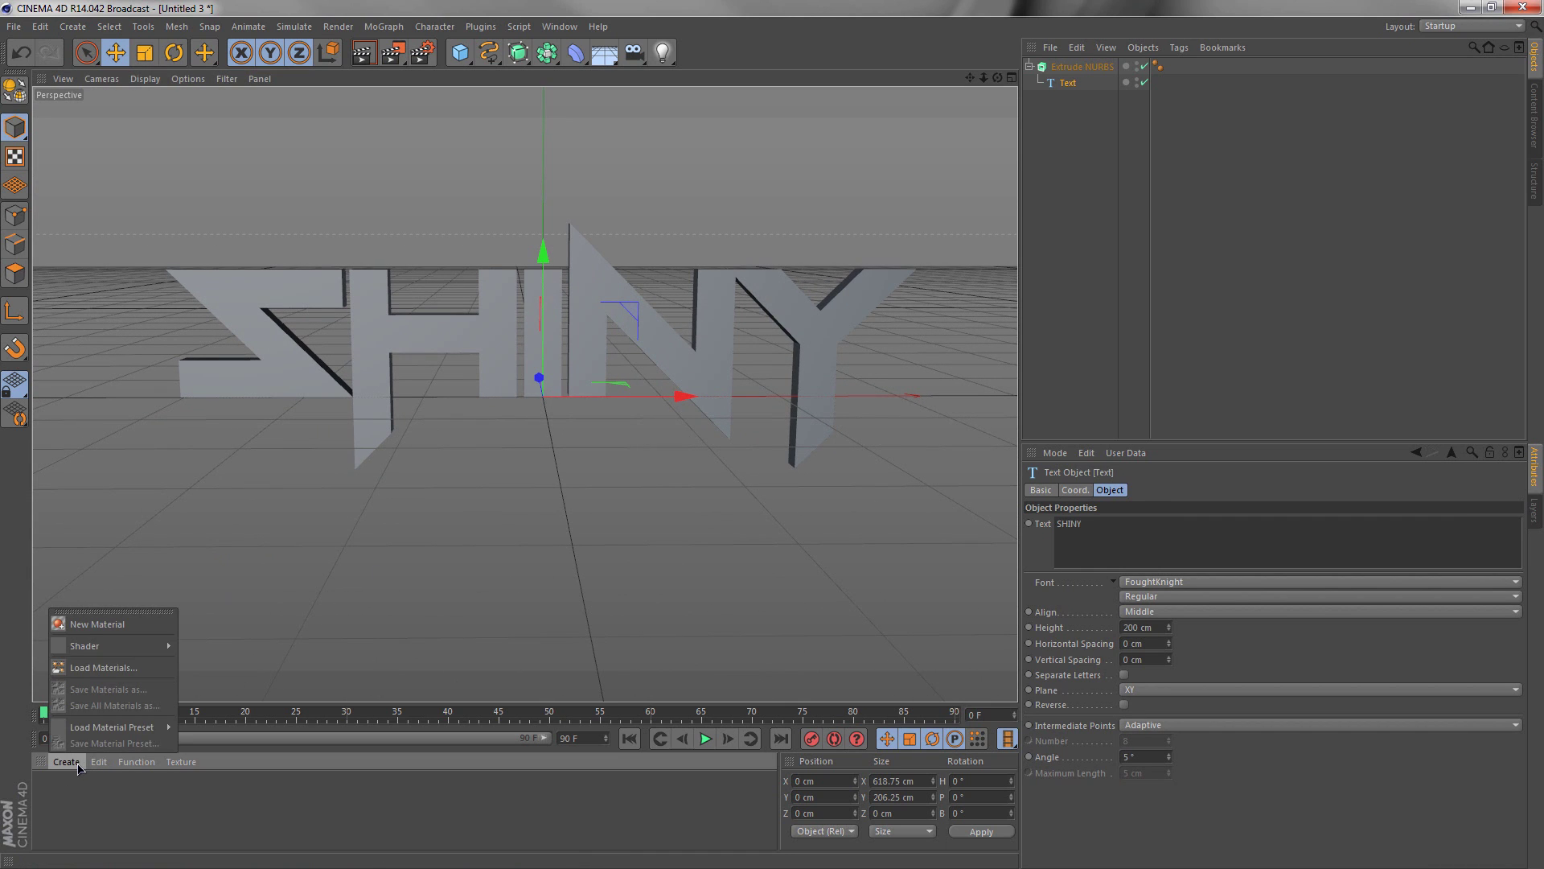
{"action": "left_click", "coordinate": [107, 625]}
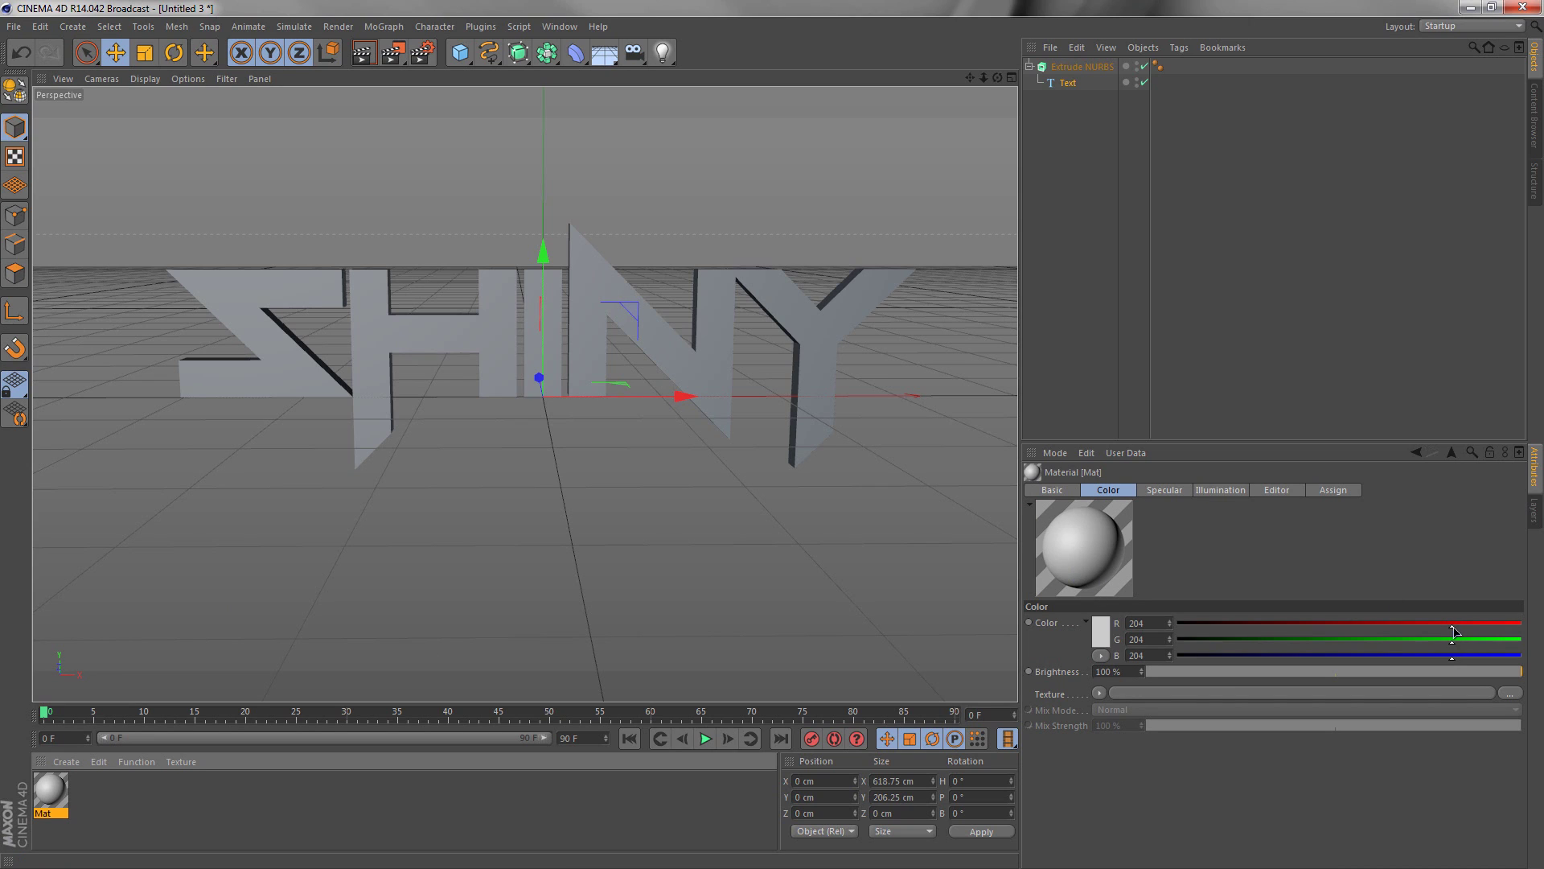
{"action": "left_click_drag", "start_coordinate": [1452, 632], "coordinate": [1274, 626]}
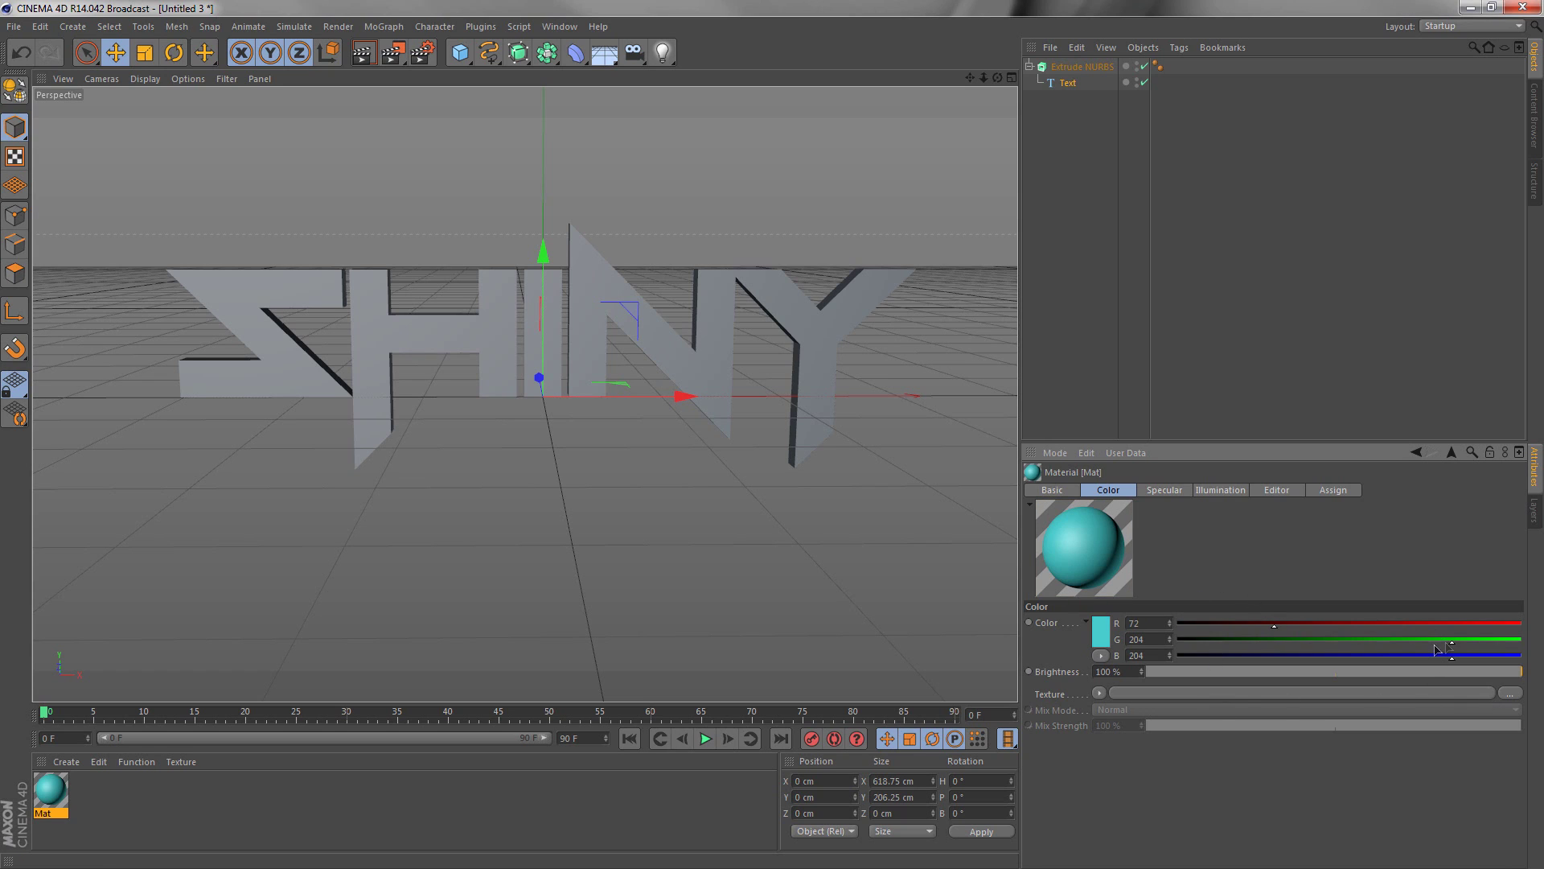
{"action": "left_click_drag", "start_coordinate": [1454, 649], "coordinate": [1428, 649]}
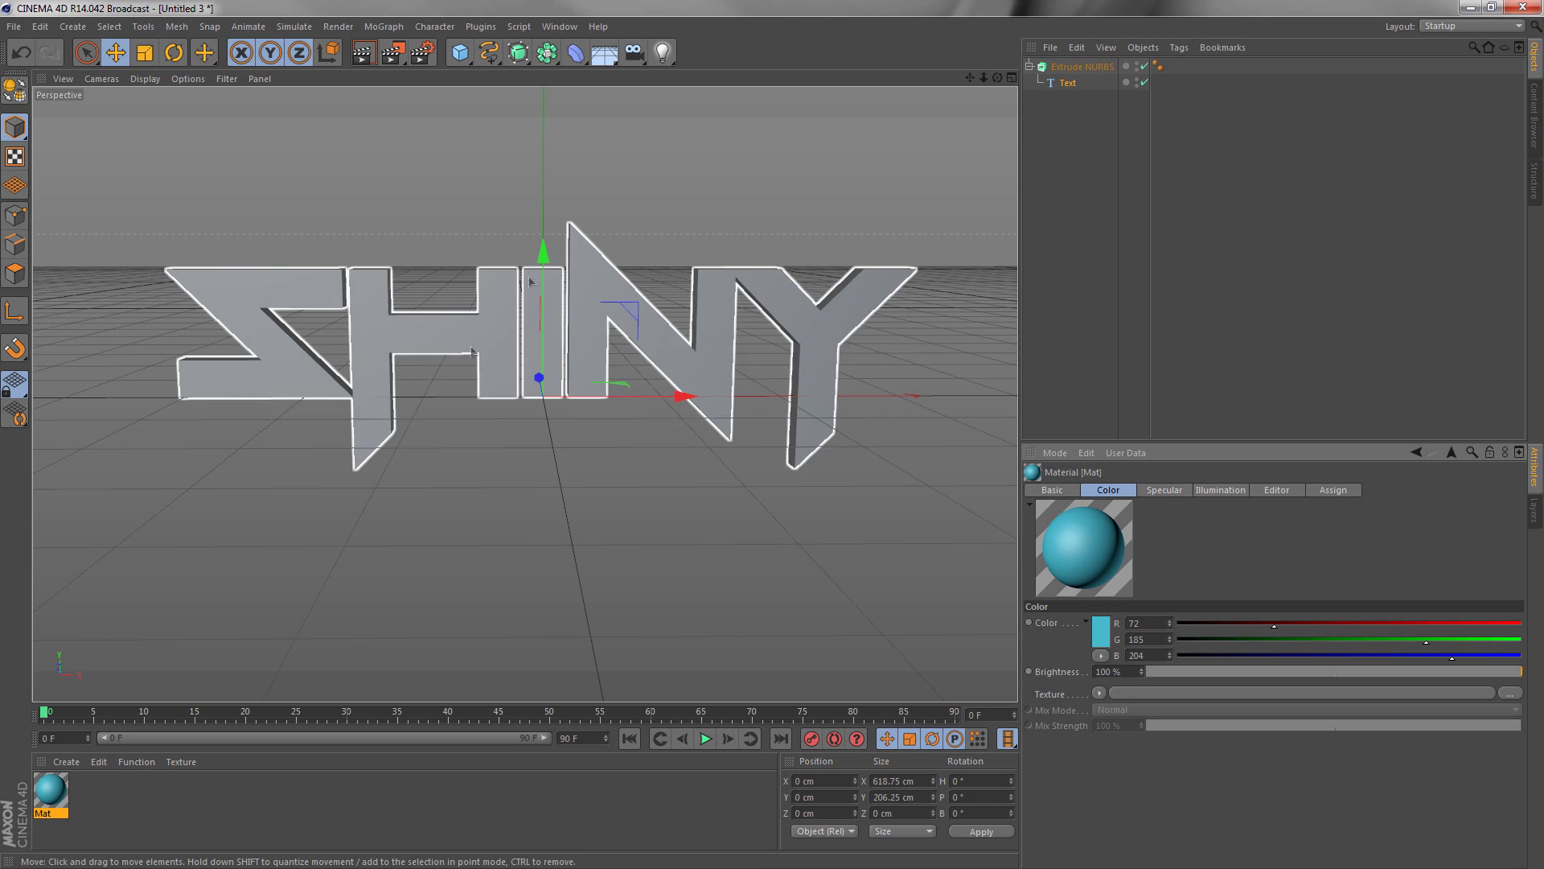
Apply the blue material to the extruded SHINY text
{"action": "left_click_drag", "start_coordinate": [54, 794], "coordinate": [496, 370]}
{"action": "left_click_drag", "start_coordinate": [462, 527], "coordinate": [500, 537], "text": "alt"}
{"action": "left_click_drag", "start_coordinate": [459, 535], "coordinate": [456, 534]}
{"action": "left_click_drag", "start_coordinate": [560, 504], "coordinate": [575, 493]}
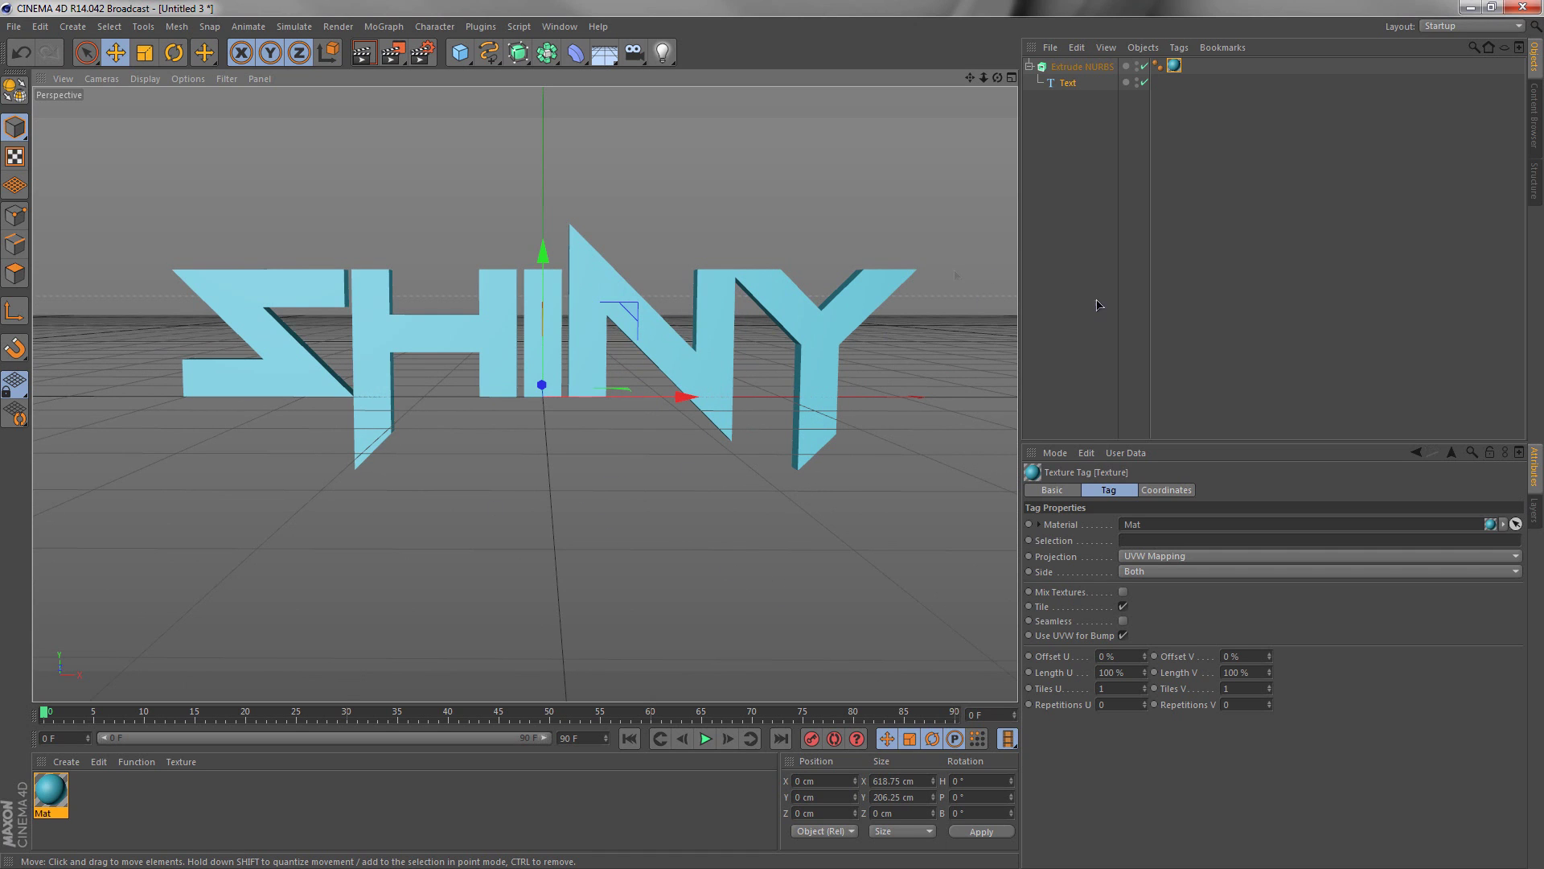
Collapse the Extrude NURBS object and make three copies of it in place
{"action": "left_click", "coordinate": [1079, 67]}
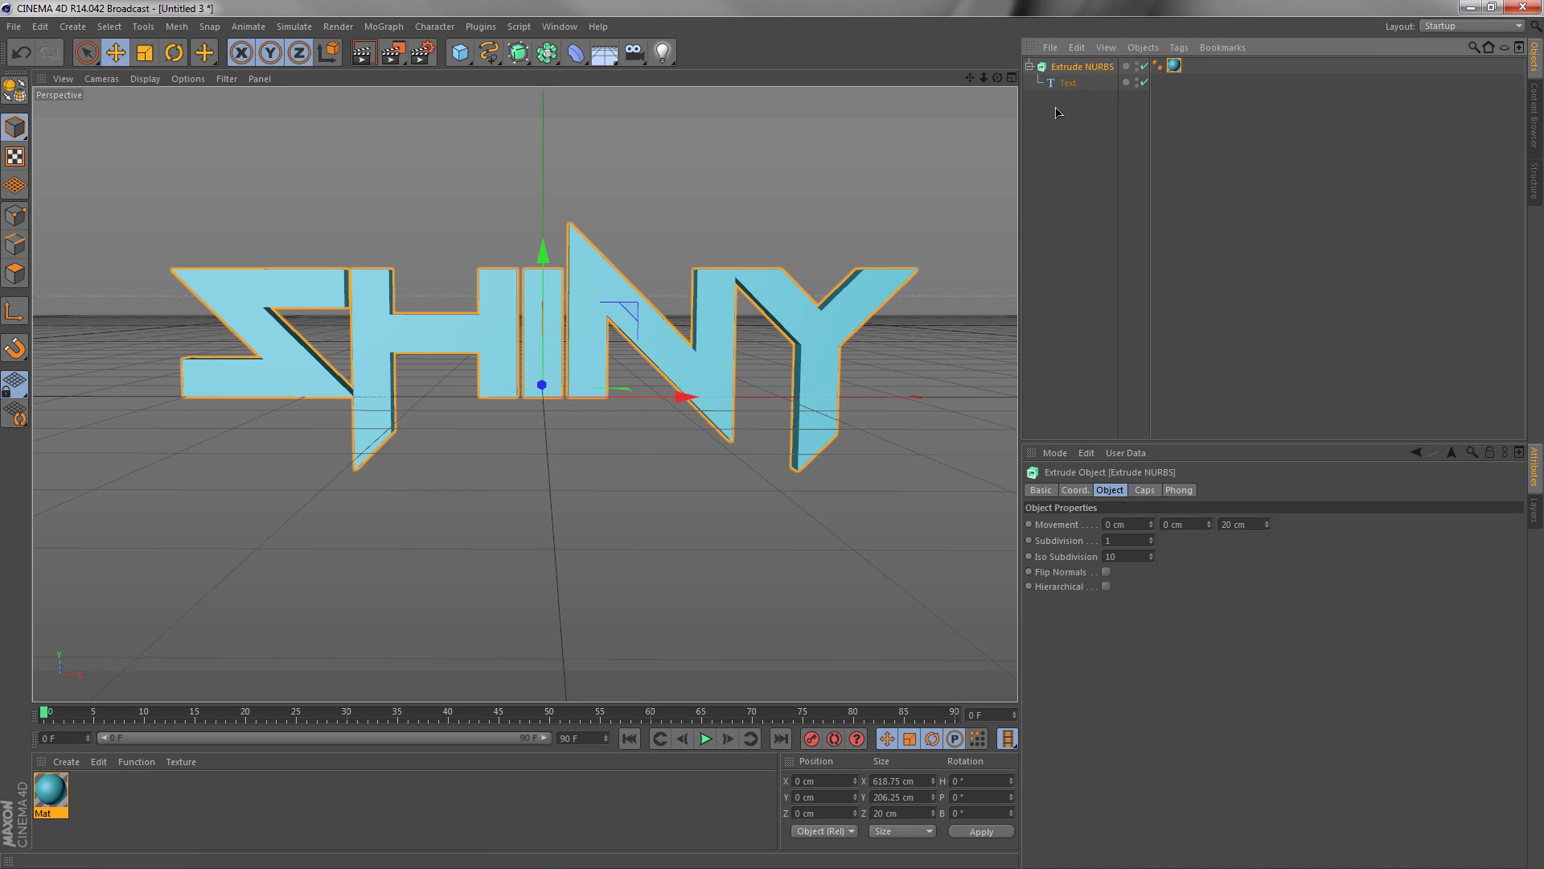
{"action": "left_click", "coordinate": [1030, 66]}
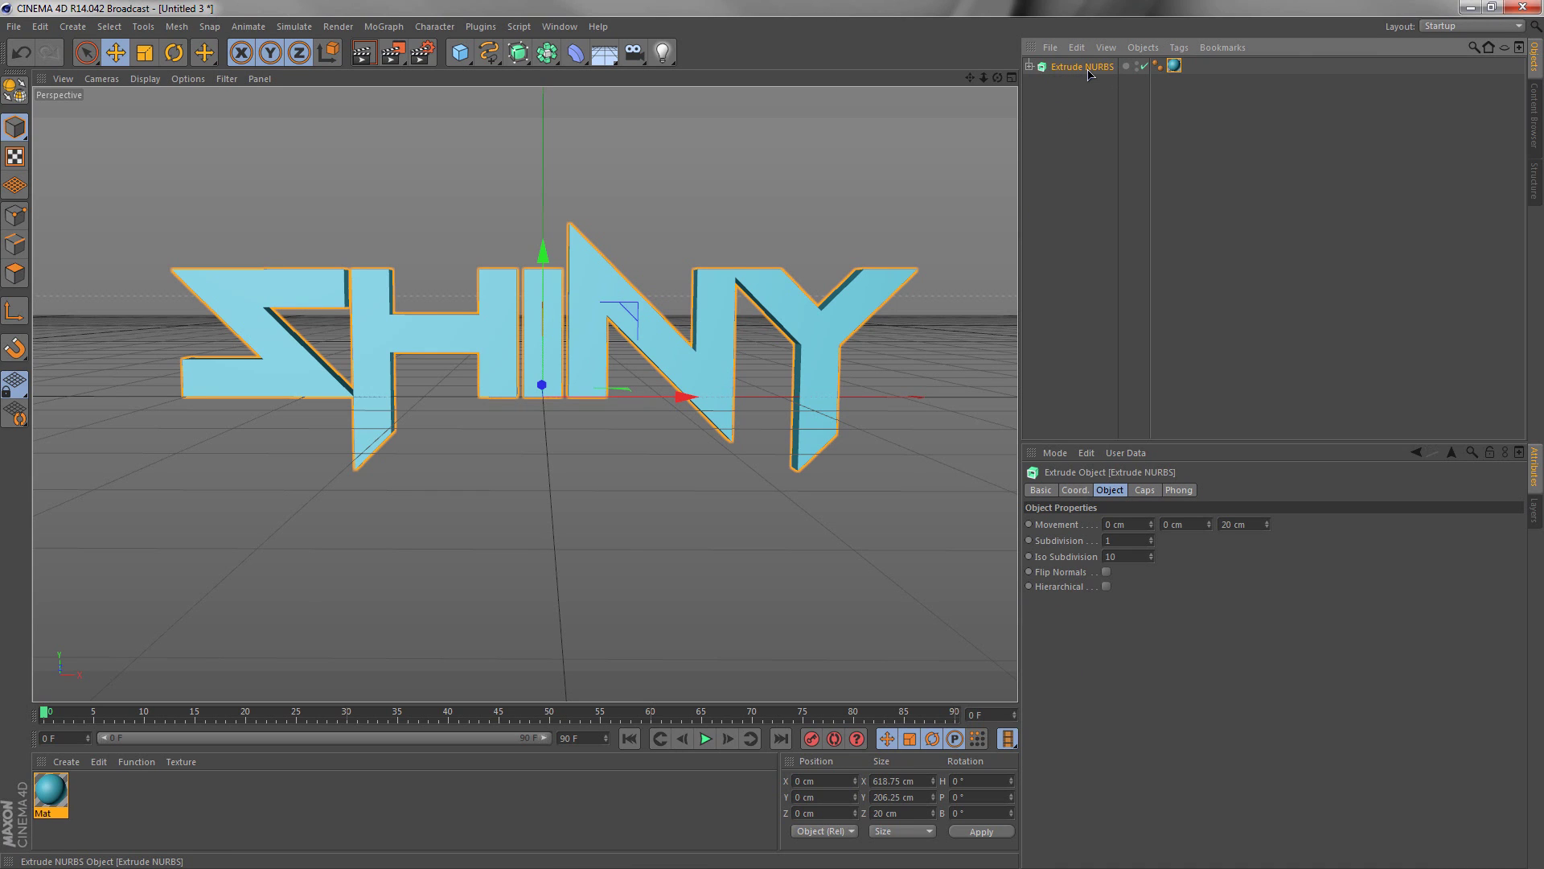
{"action": "key", "text": "ctrl+c"}
{"action": "key", "text": "ctrl+v"}
{"action": "key", "text": "ctrl+v"}
{"action": "key", "text": "ctrl+v"}
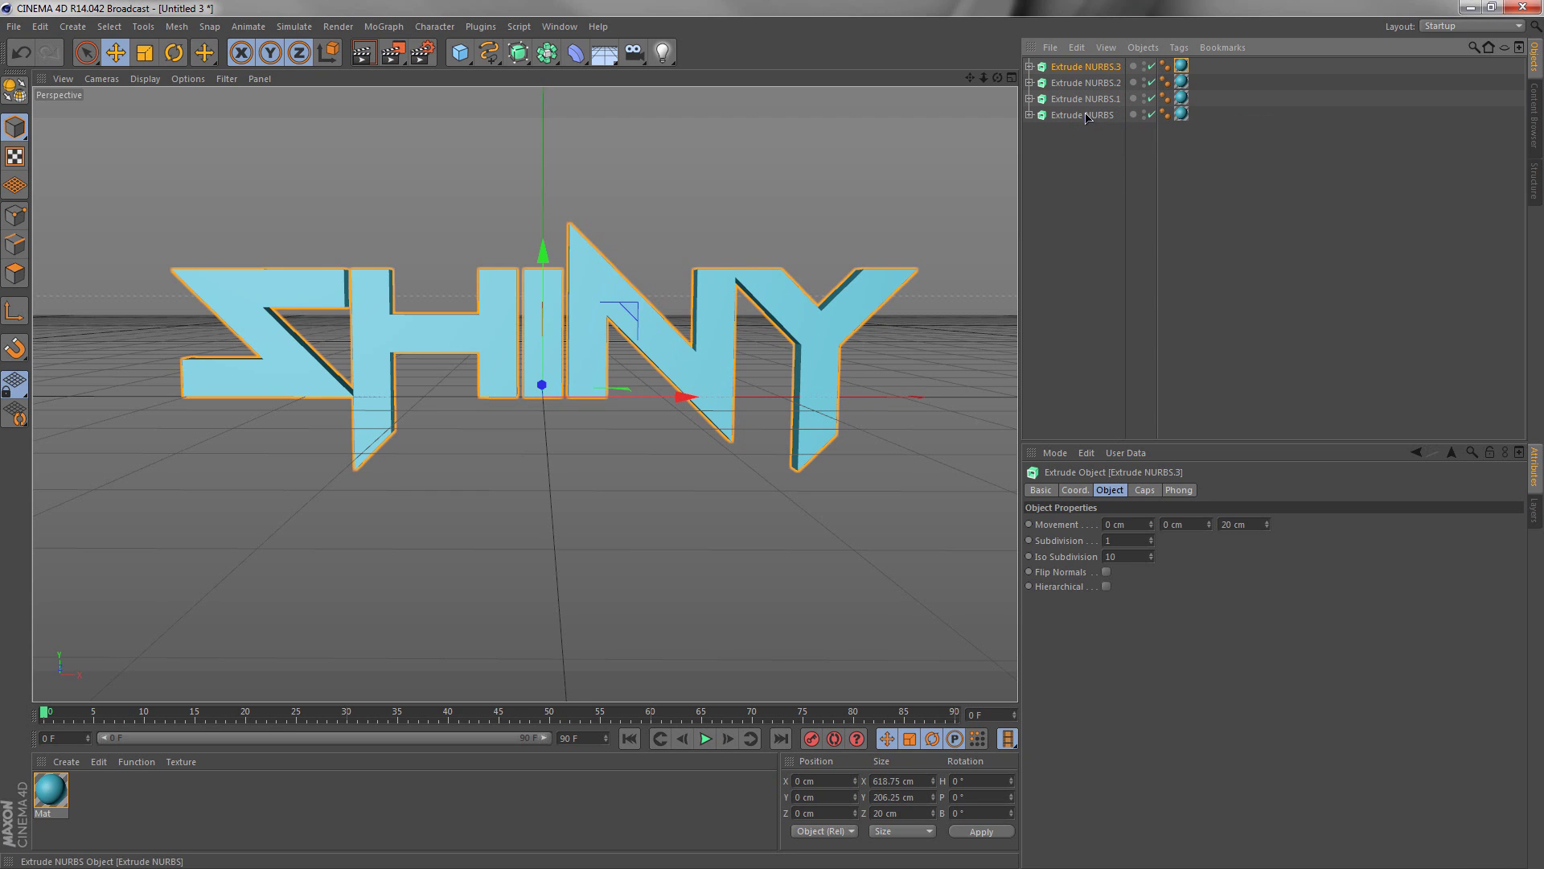
Move the Extrude NURBS.1 copy back along the Z axis to 30 cm
{"action": "left_click_drag", "start_coordinate": [497, 522], "coordinate": [754, 516], "text": "alt"}
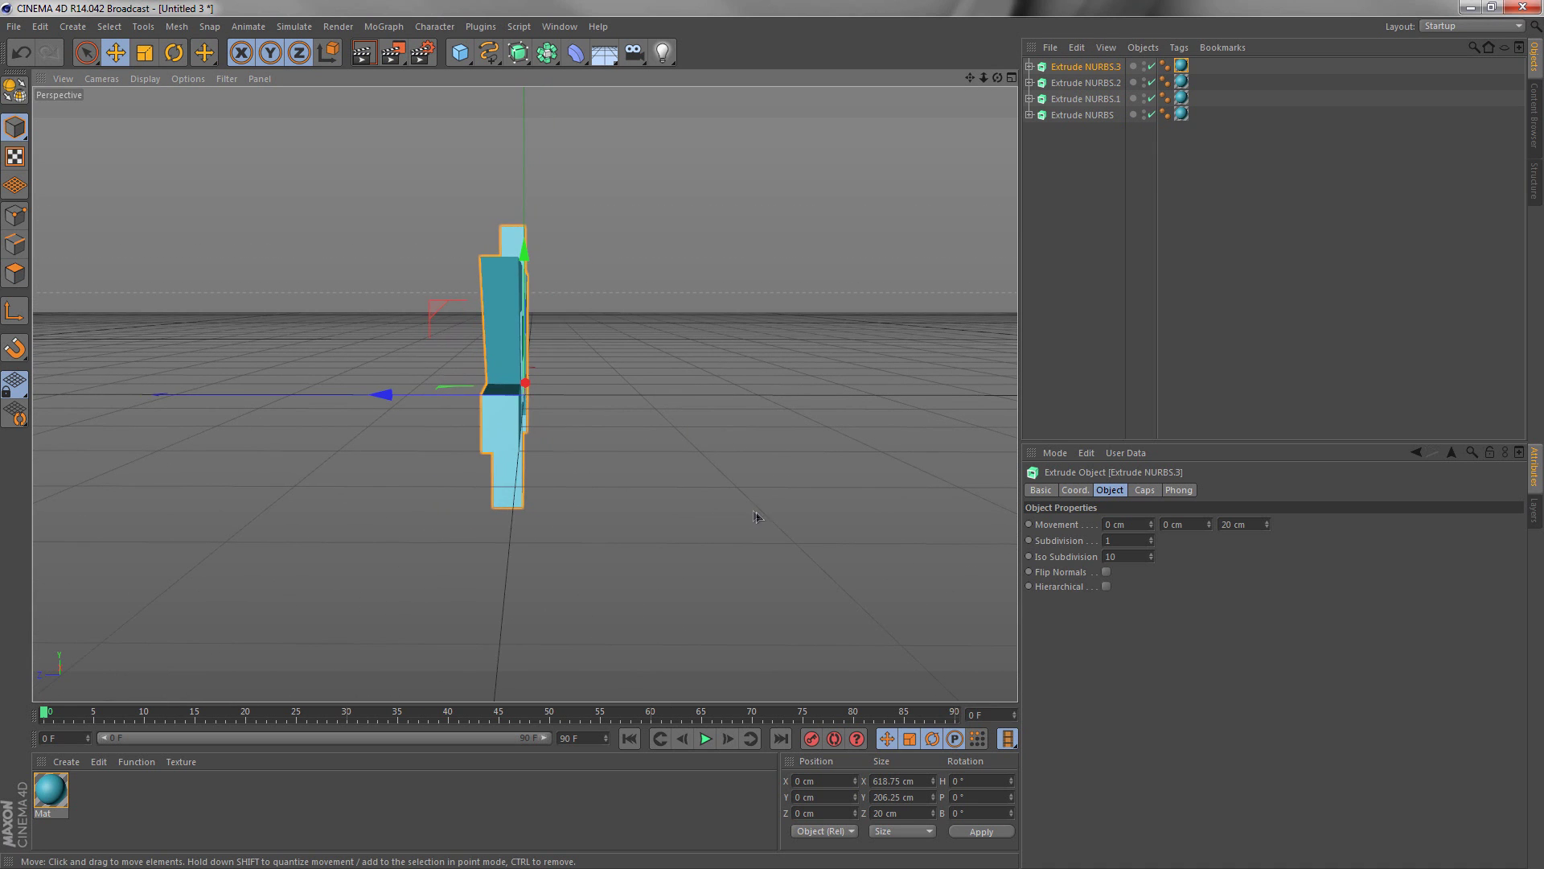
{"action": "left_click", "coordinate": [1094, 100]}
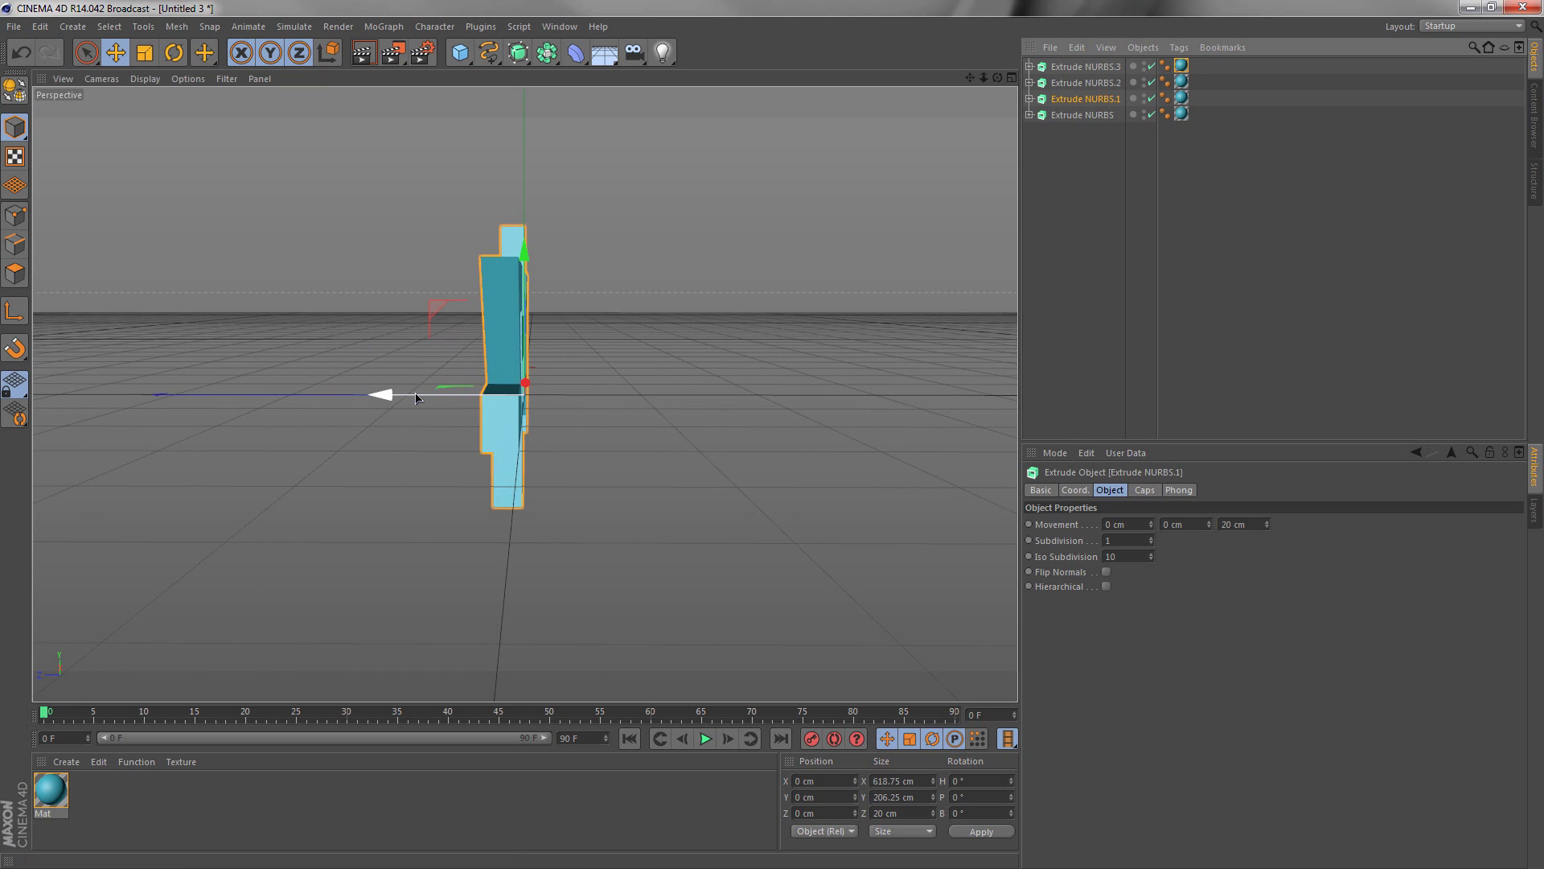
{"action": "left_click_drag", "start_coordinate": [426, 397], "coordinate": [392, 404]}
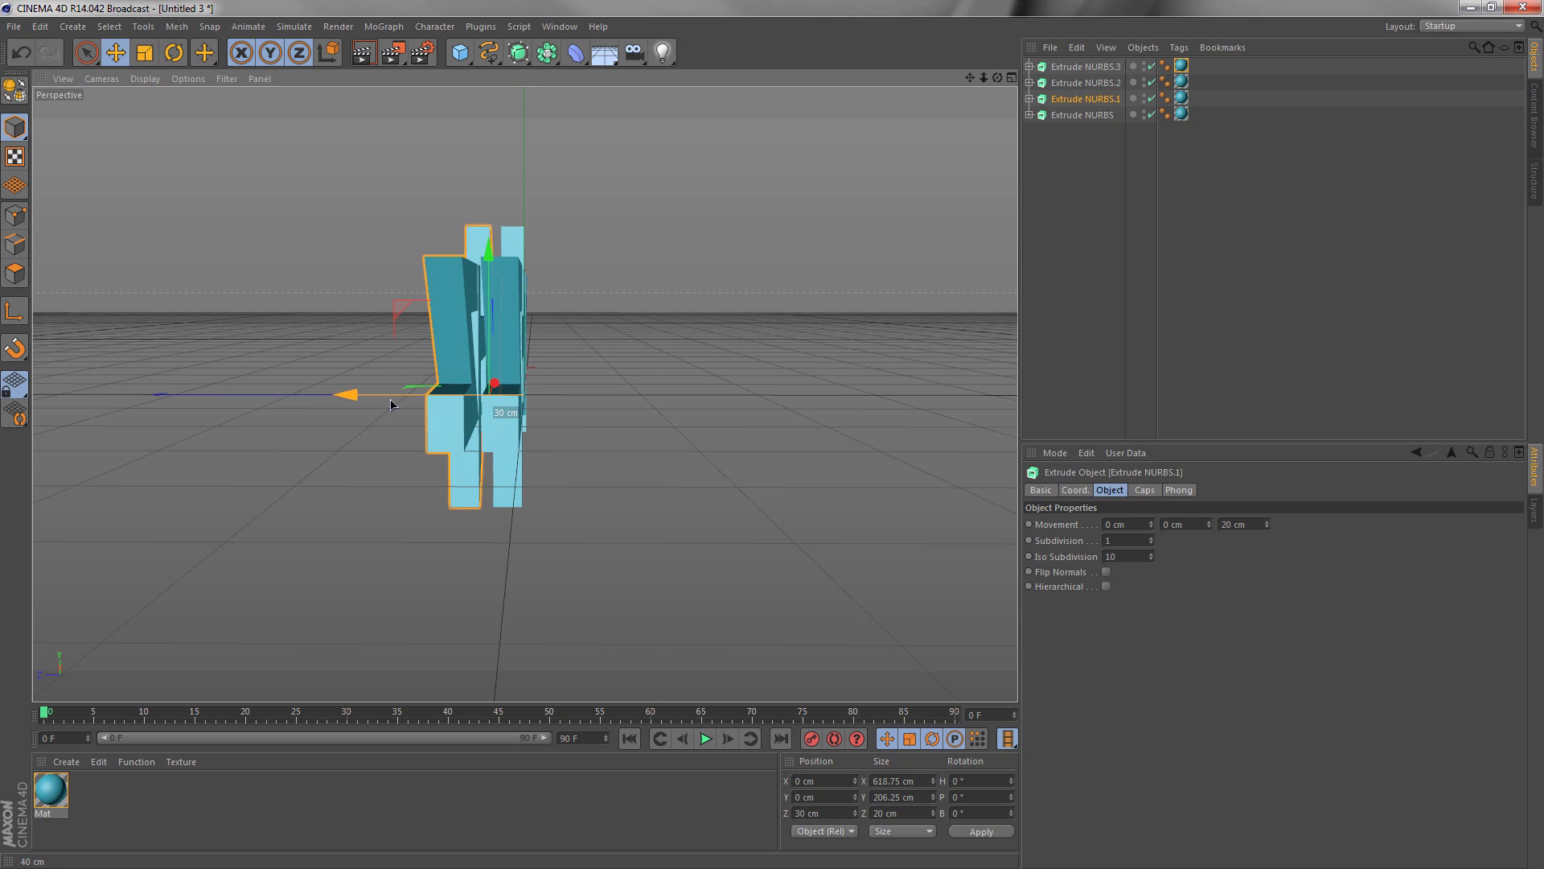
{"action": "left_click_drag", "start_coordinate": [391, 404], "coordinate": [392, 404]}
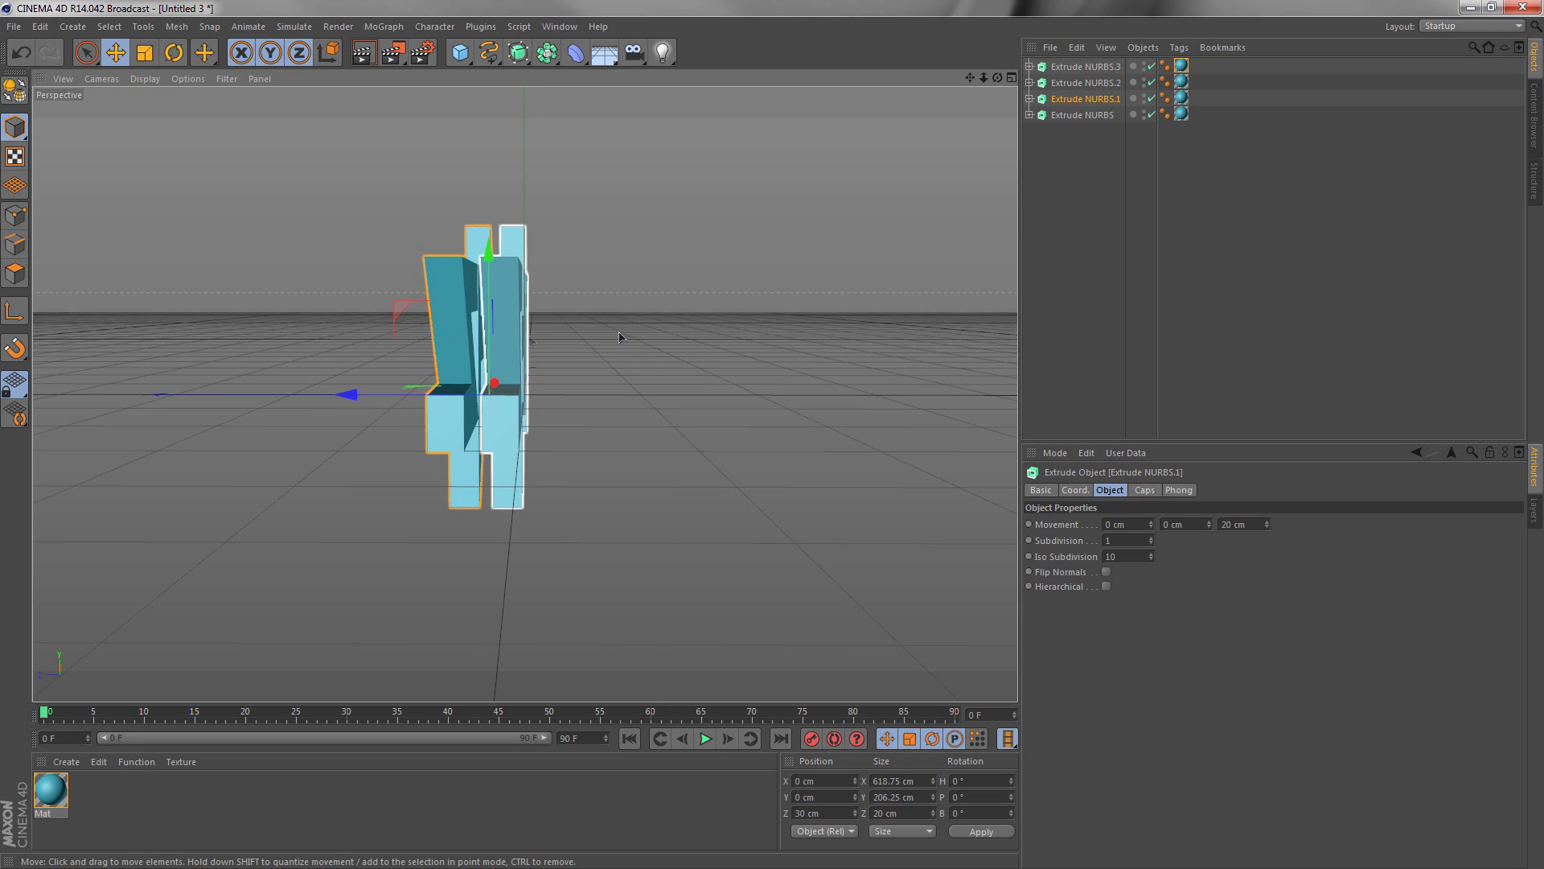
Move Extrude NURBS.2 to 60 cm and Extrude NURBS.3 to 90 cm along the Z axis
{"action": "left_click", "coordinate": [1082, 83]}
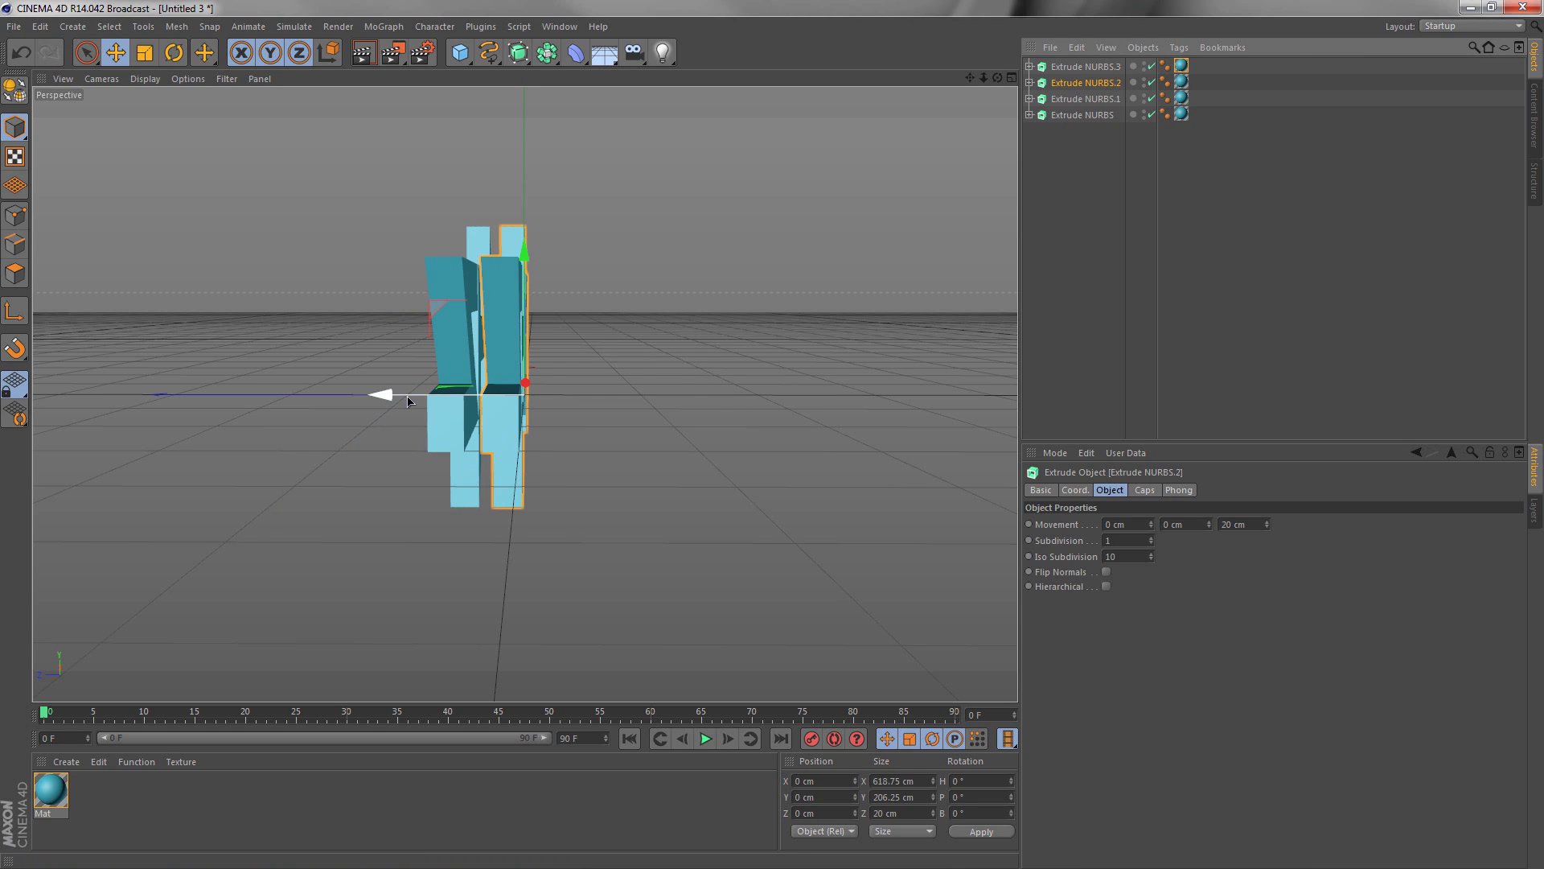
{"action": "left_click_drag", "start_coordinate": [408, 401], "coordinate": [341, 414]}
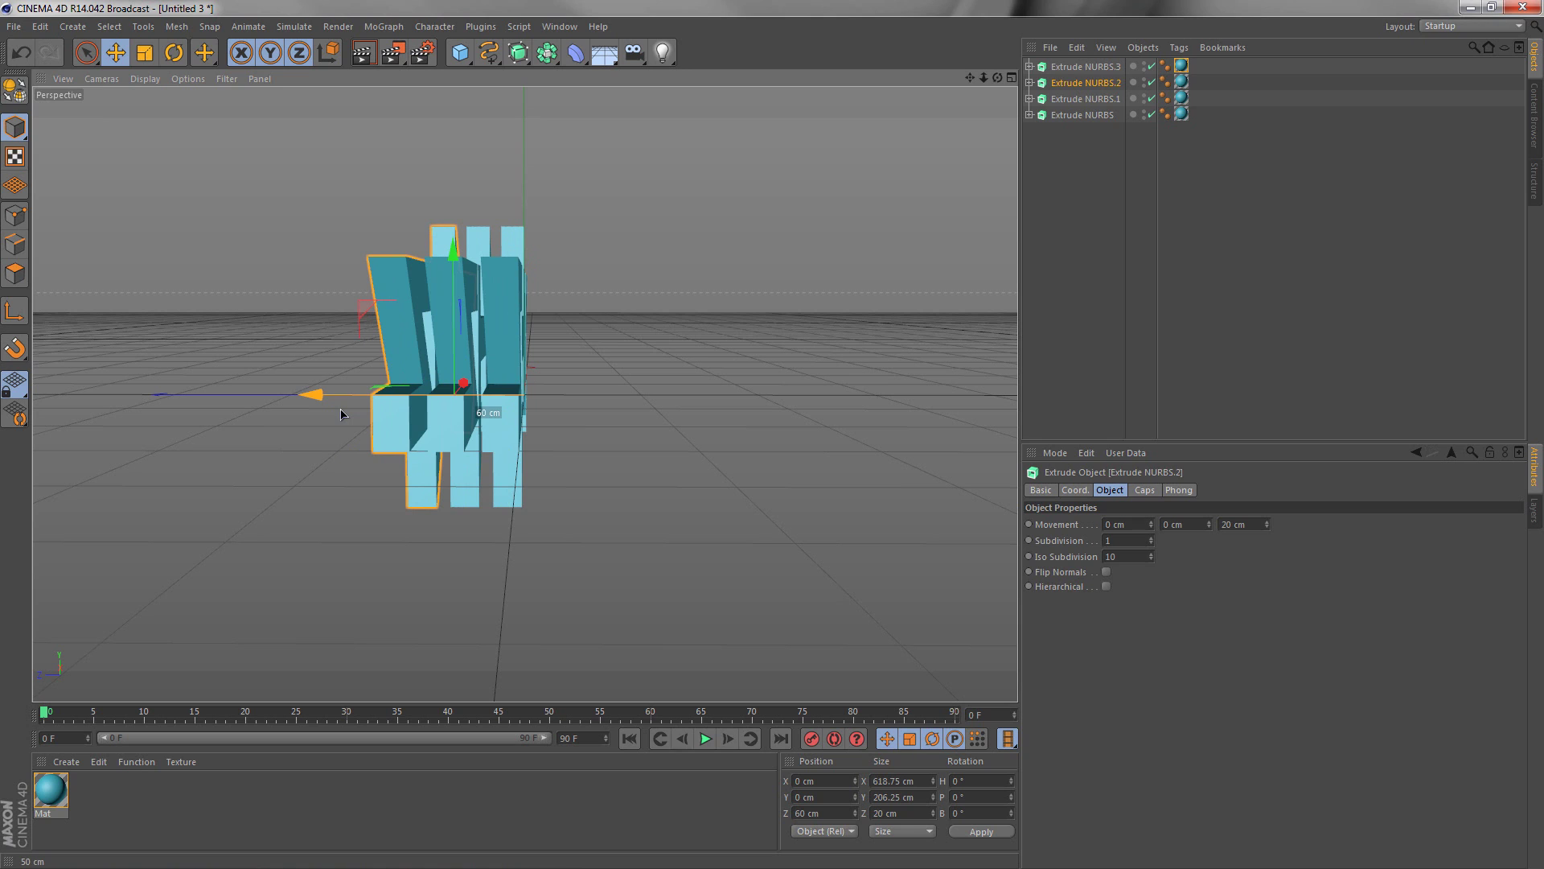
{"action": "left_click", "coordinate": [1086, 66]}
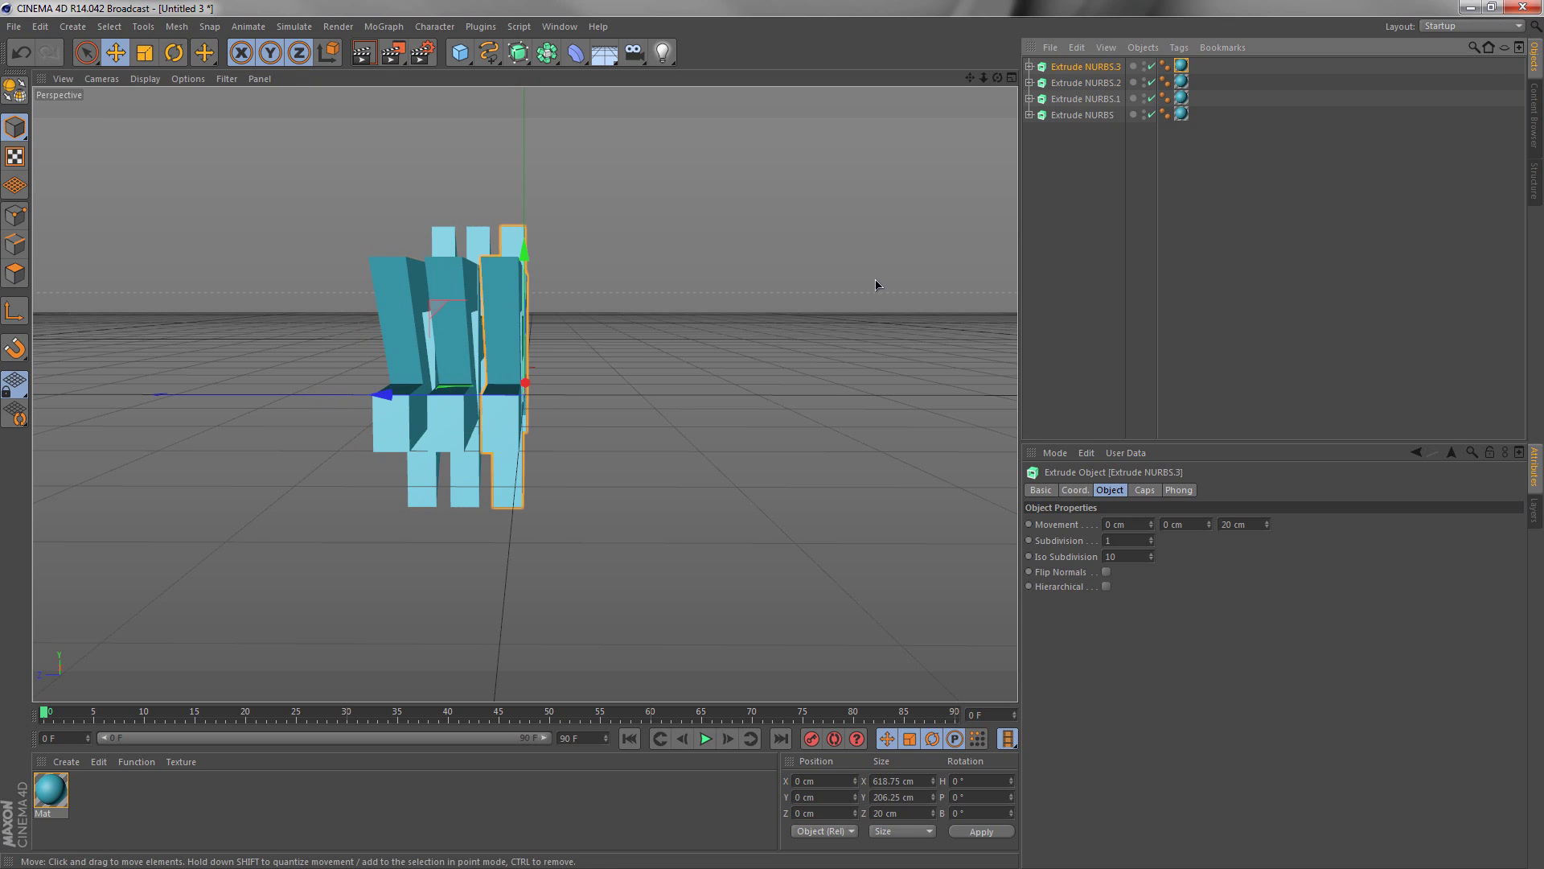
{"action": "left_click_drag", "start_coordinate": [380, 396], "coordinate": [295, 397]}
Create a second material and enable its Glow channel
{"action": "left_click_drag", "start_coordinate": [641, 485], "coordinate": [746, 325], "text": "alt"}
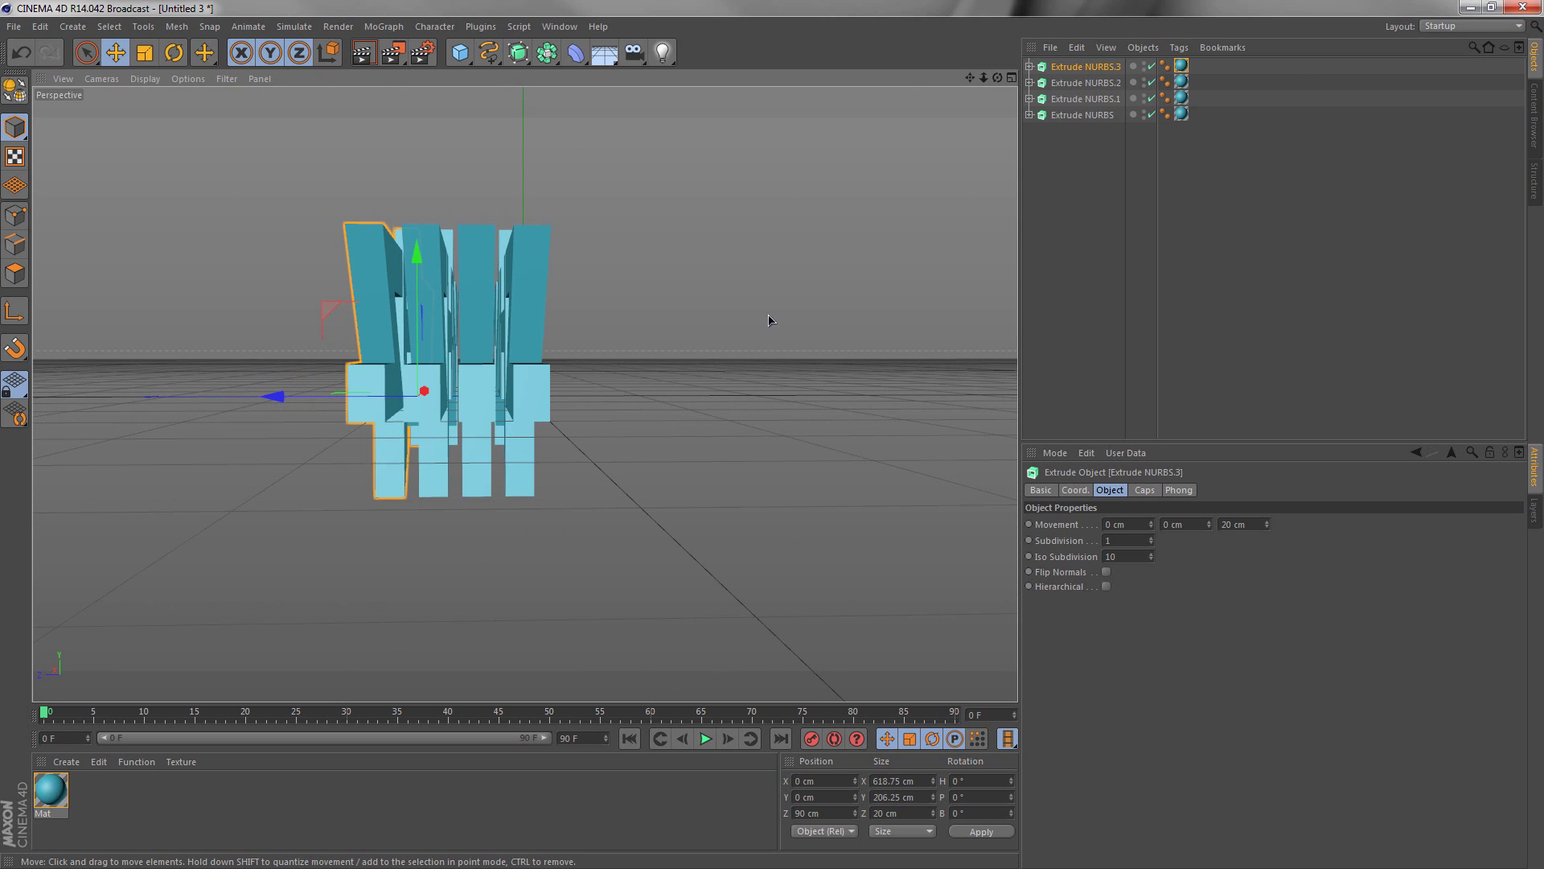
{"action": "left_click", "coordinate": [66, 761]}
{"action": "left_click", "coordinate": [96, 624]}
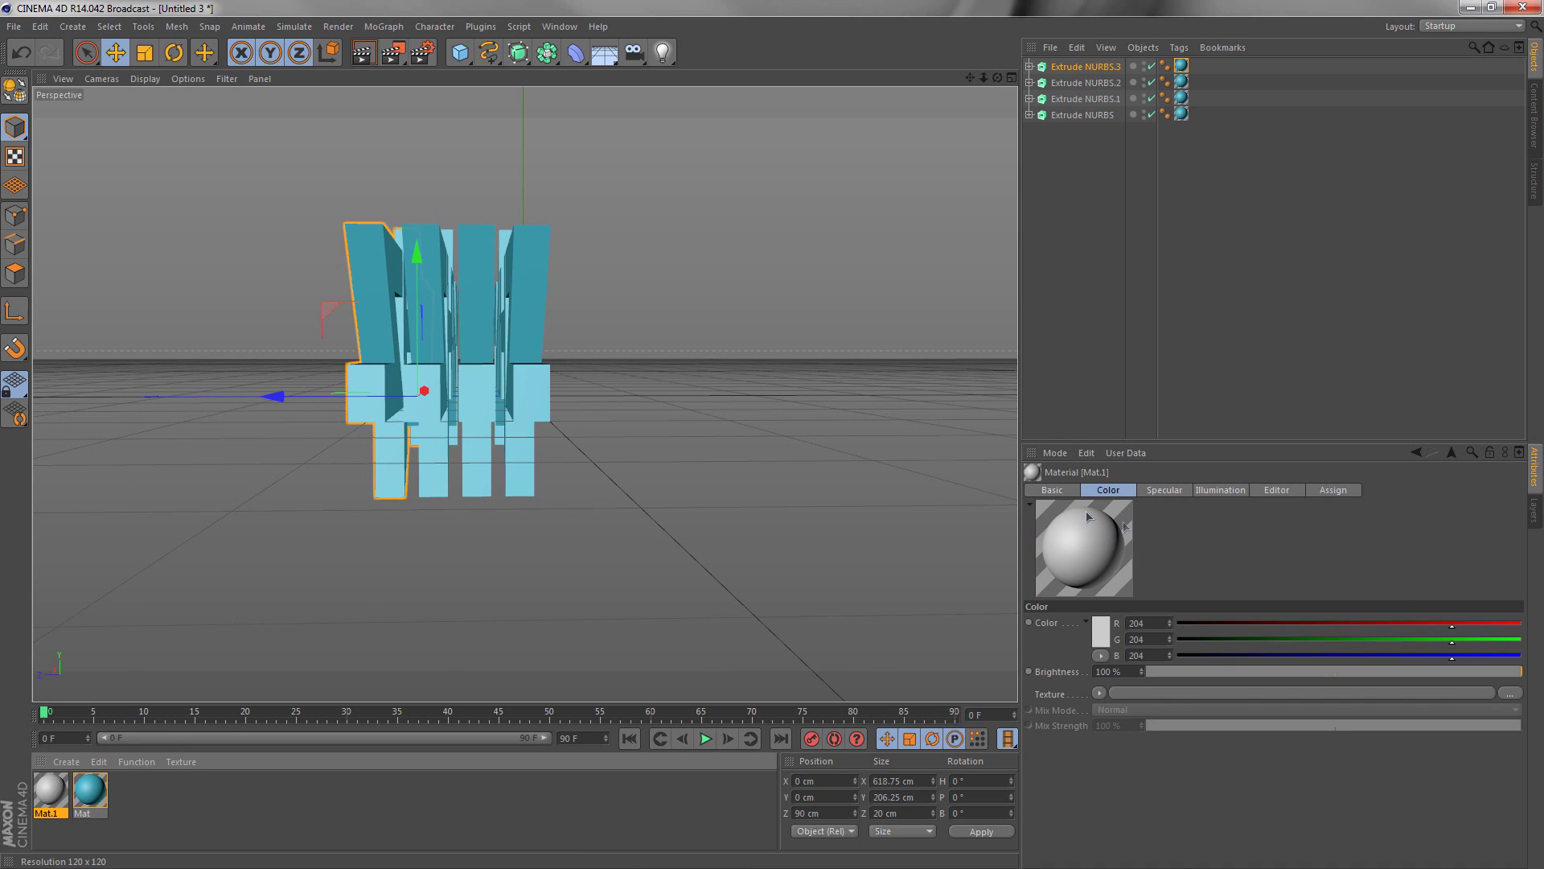
{"action": "left_click", "coordinate": [1055, 492]}
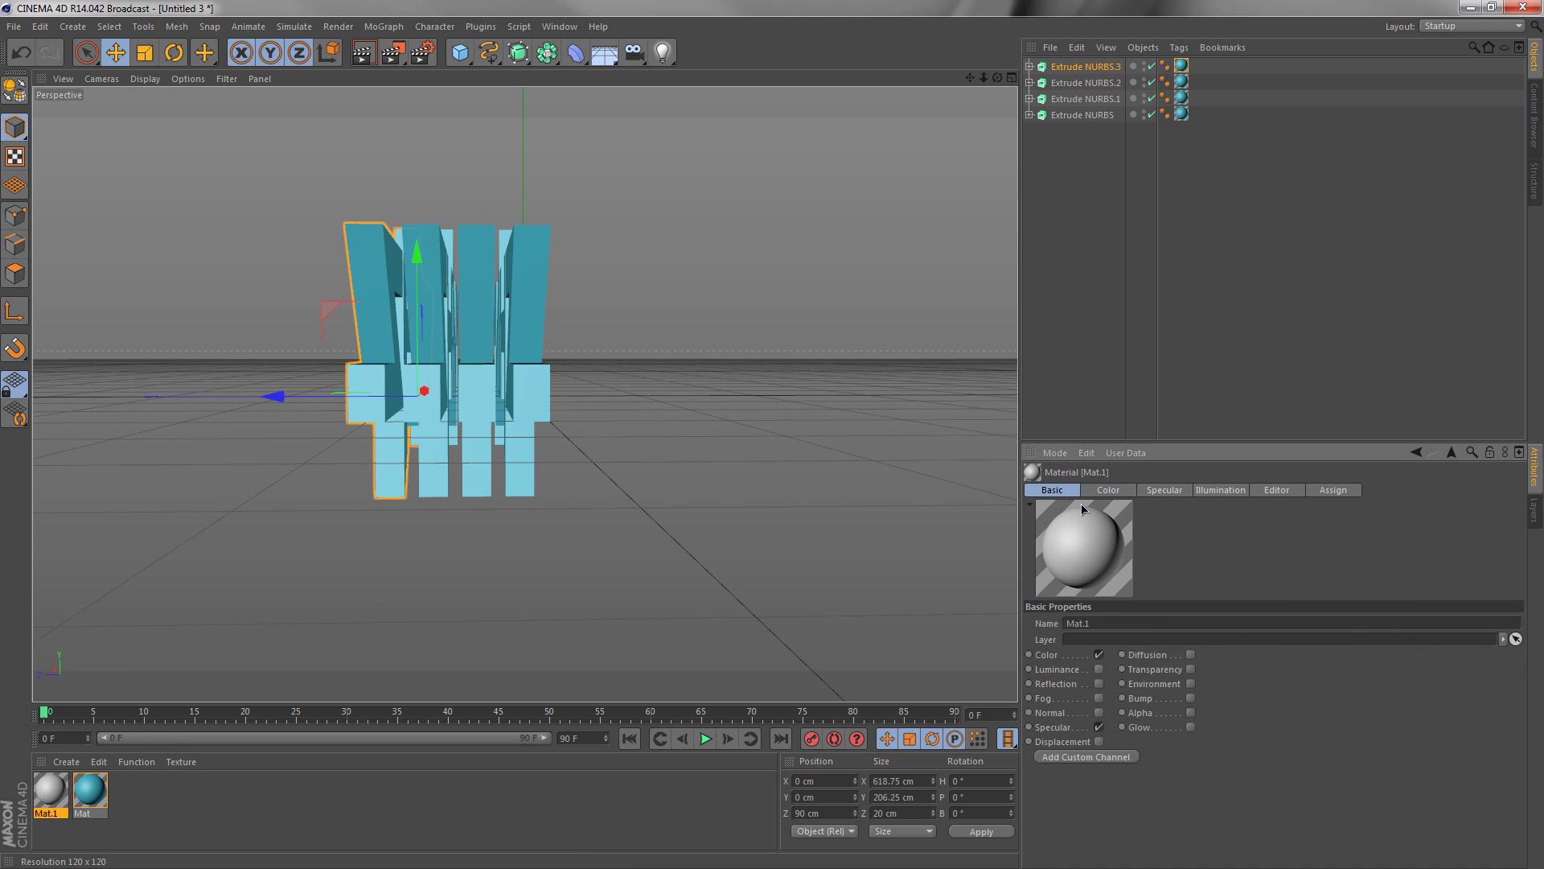
{"action": "left_click", "coordinate": [1191, 727]}
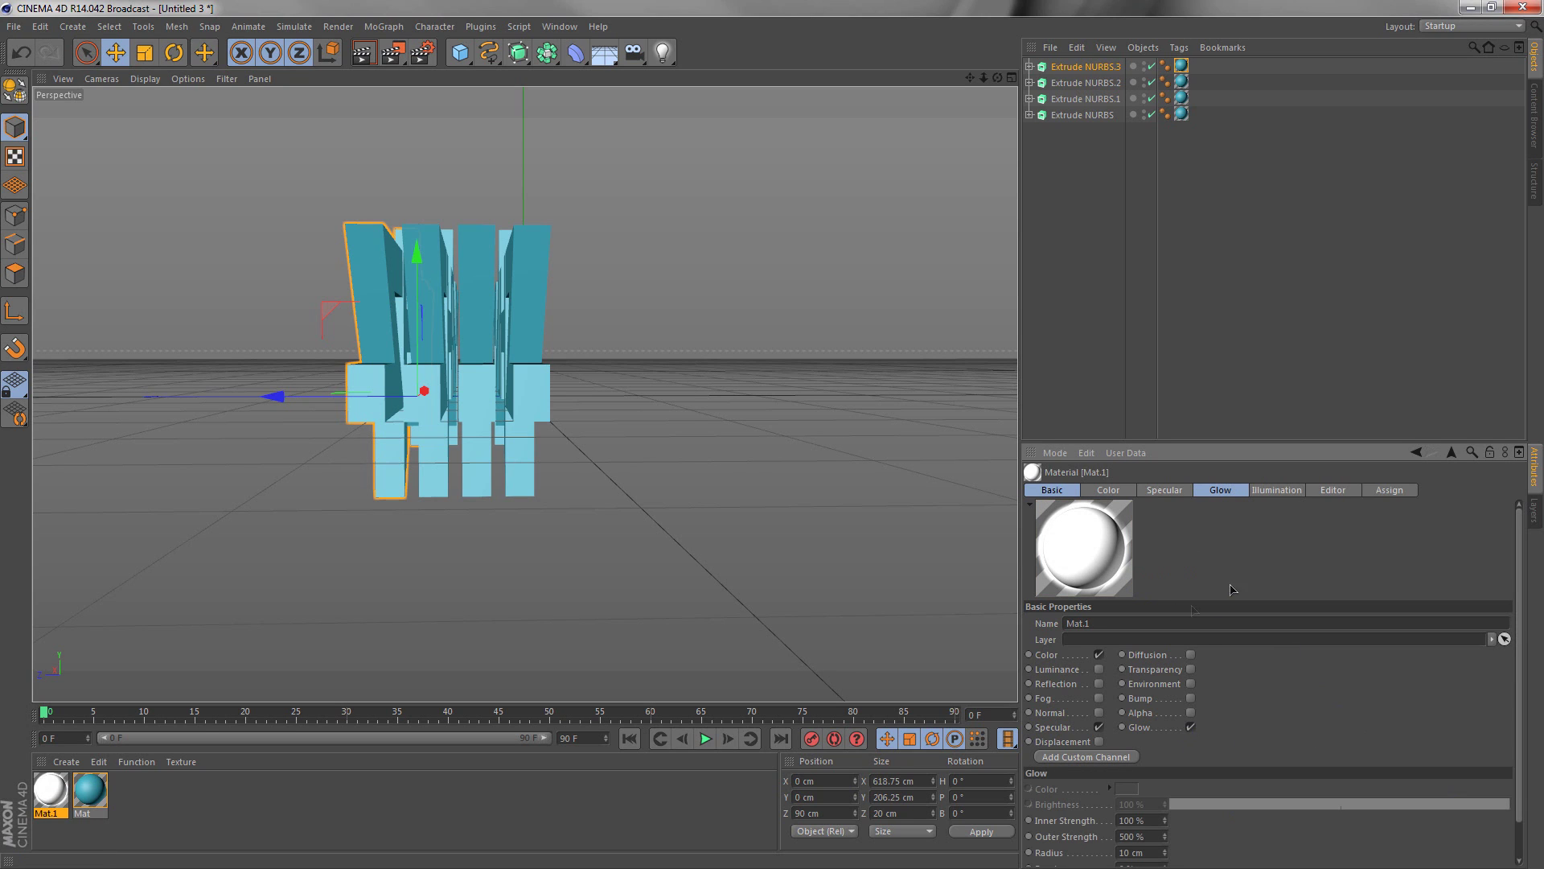
Set the second material's glow to an inner strength of 10% and an outer strength of 20%
{"action": "left_click", "coordinate": [1231, 494]}
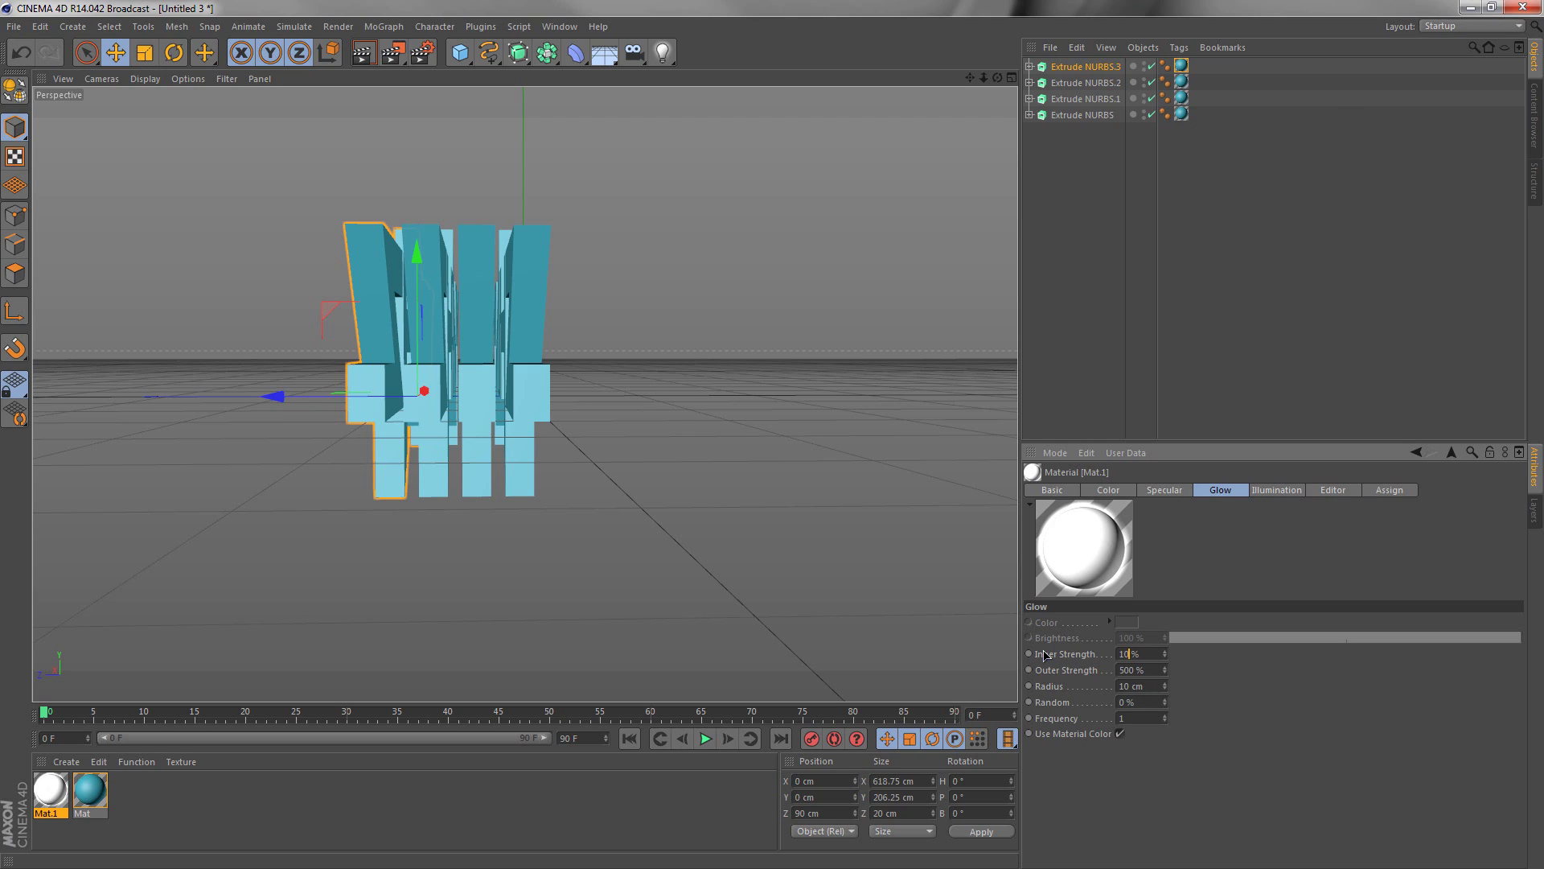
{"action": "left_click_drag", "start_coordinate": [1129, 674], "coordinate": [1118, 671]}
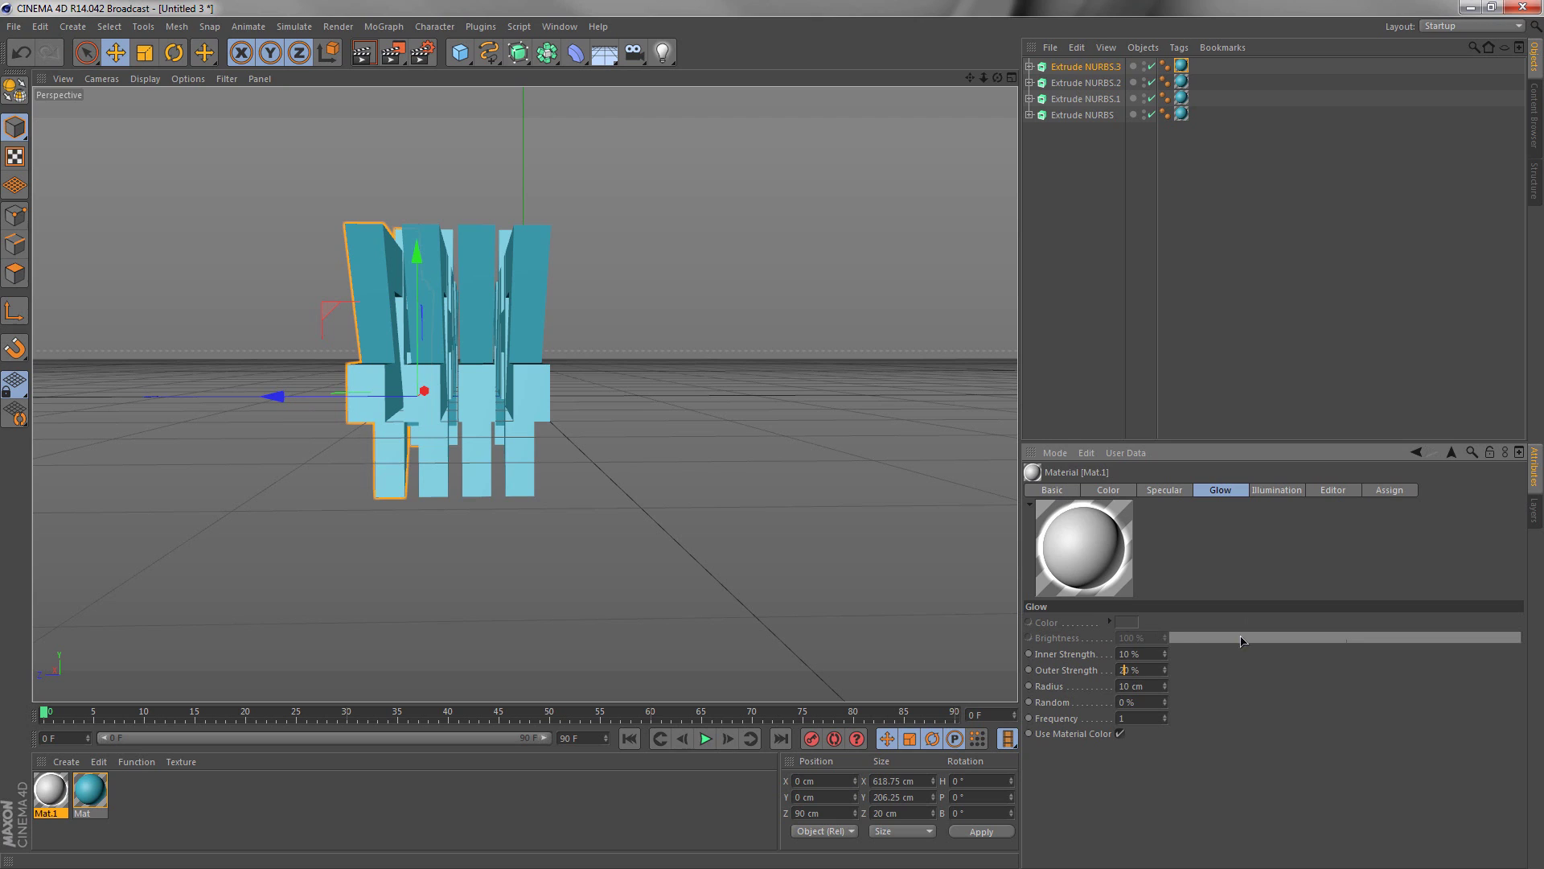
{"action": "type", "text": "2"}
{"action": "key", "text": "Return"}
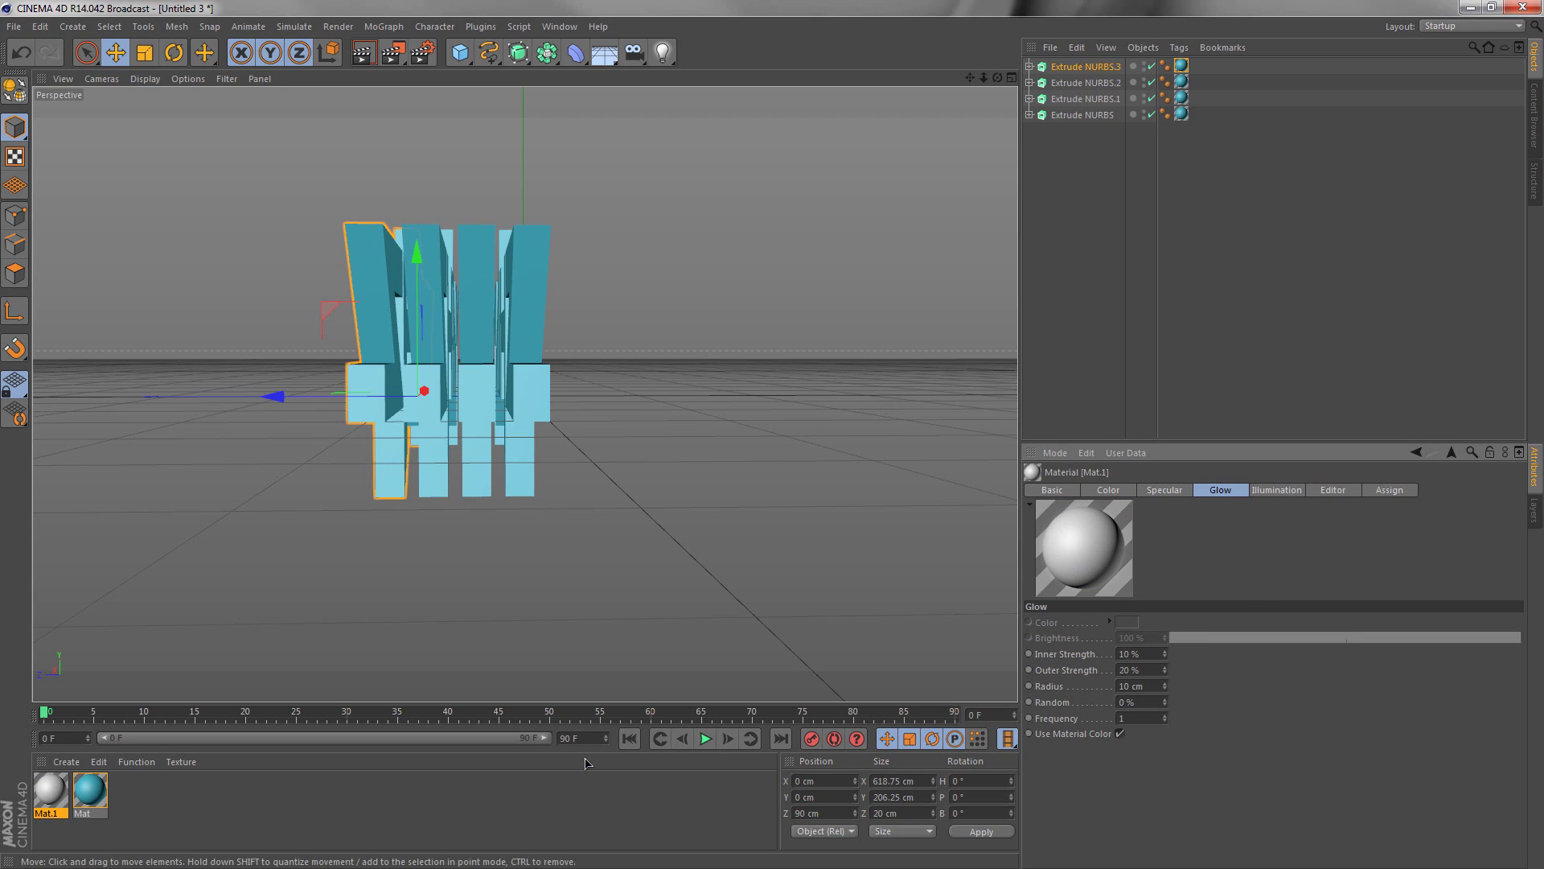
Apply the white glowing material Mat.1 to Extrude NURBS.1 and Extrude NURBS.3
{"action": "left_click_drag", "start_coordinate": [50, 805], "coordinate": [75, 821]}
{"action": "left_click_drag", "start_coordinate": [396, 525], "coordinate": [479, 318]}
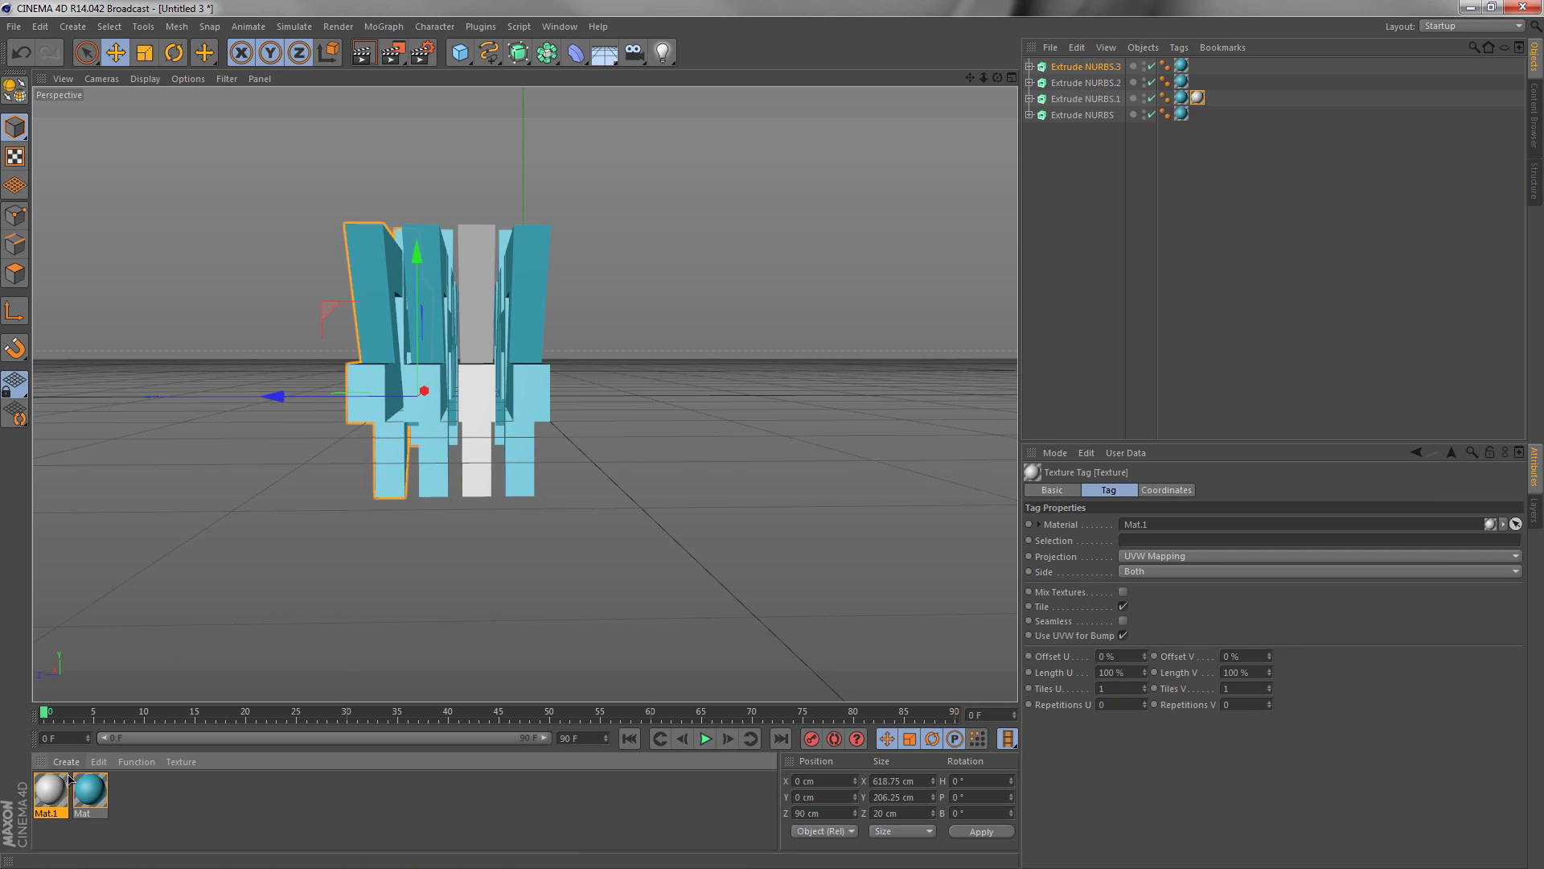
{"action": "left_click_drag", "start_coordinate": [243, 642], "coordinate": [385, 310]}
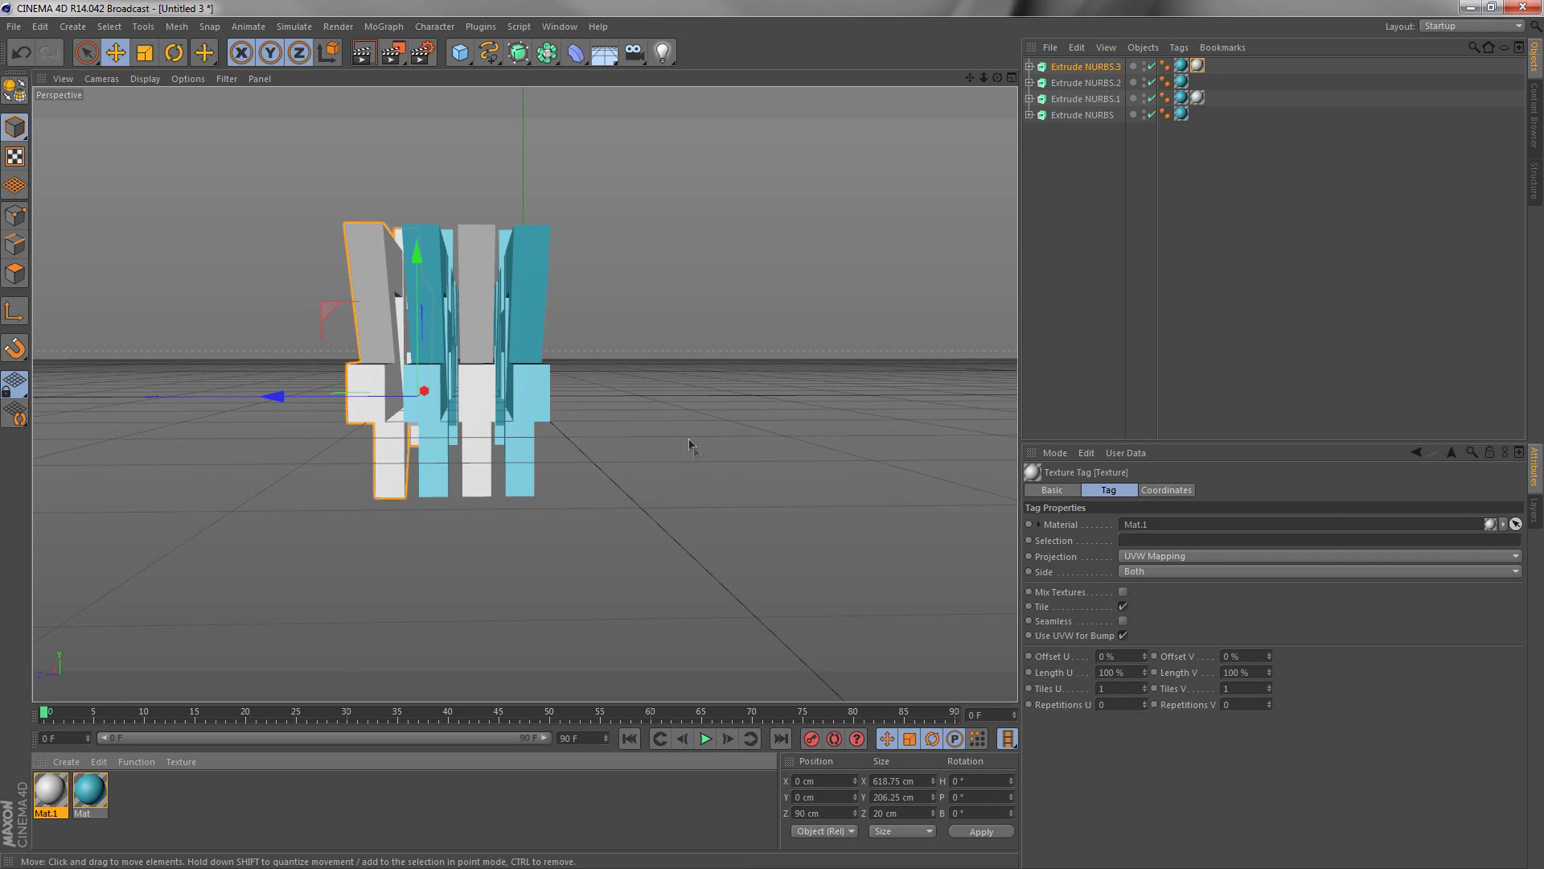
Add a light and raise it above the SHINY text to about 192 cm along the Y axis
{"action": "left_click_drag", "start_coordinate": [674, 400], "coordinate": [598, 437]}
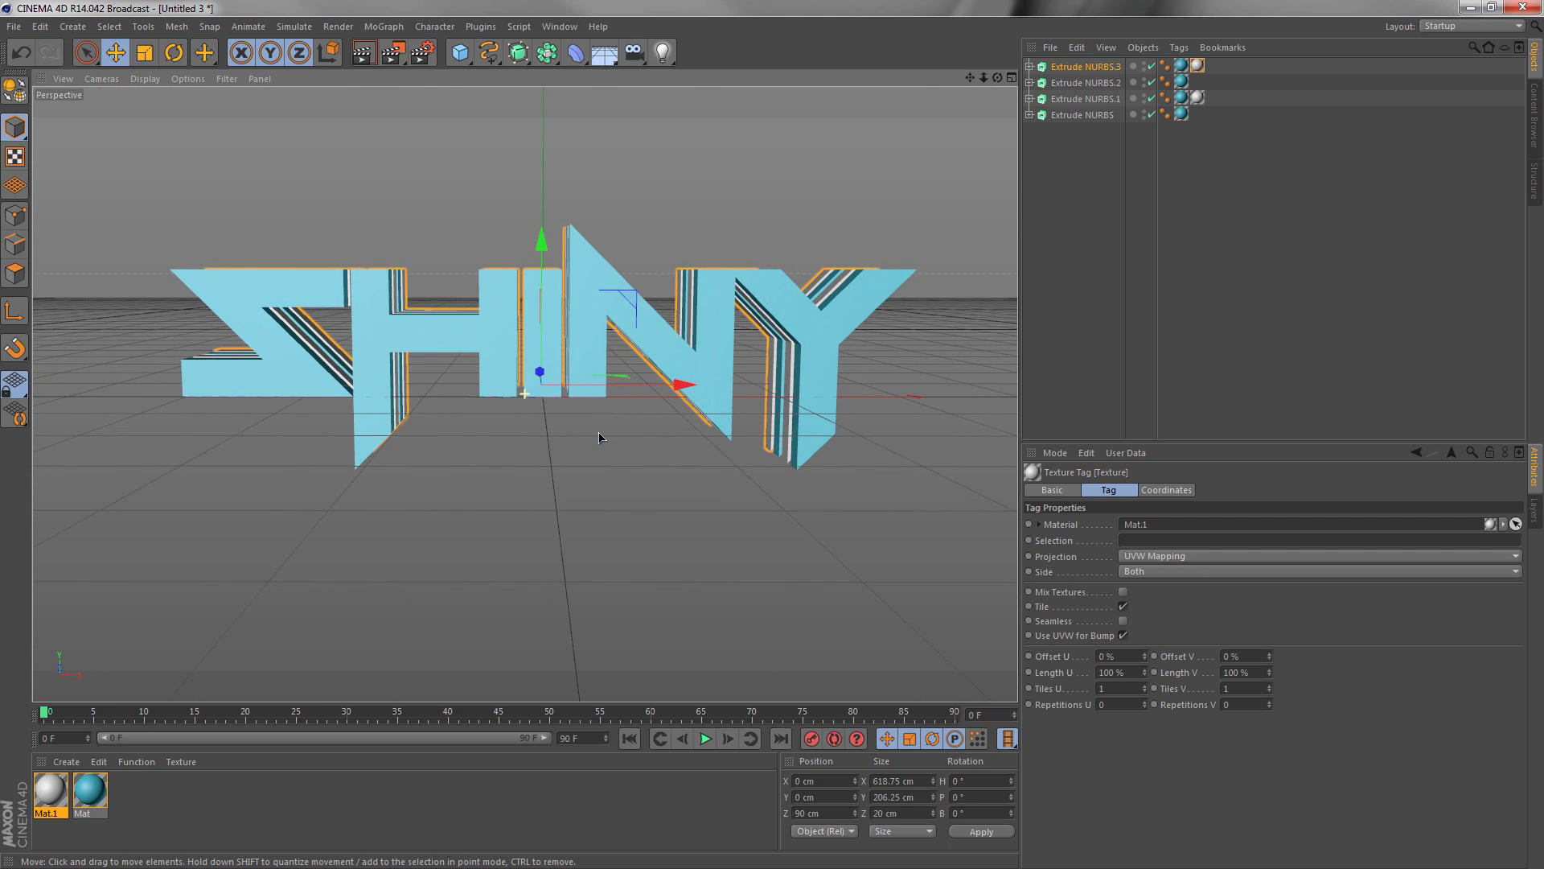
{"action": "left_click", "coordinate": [664, 53]}
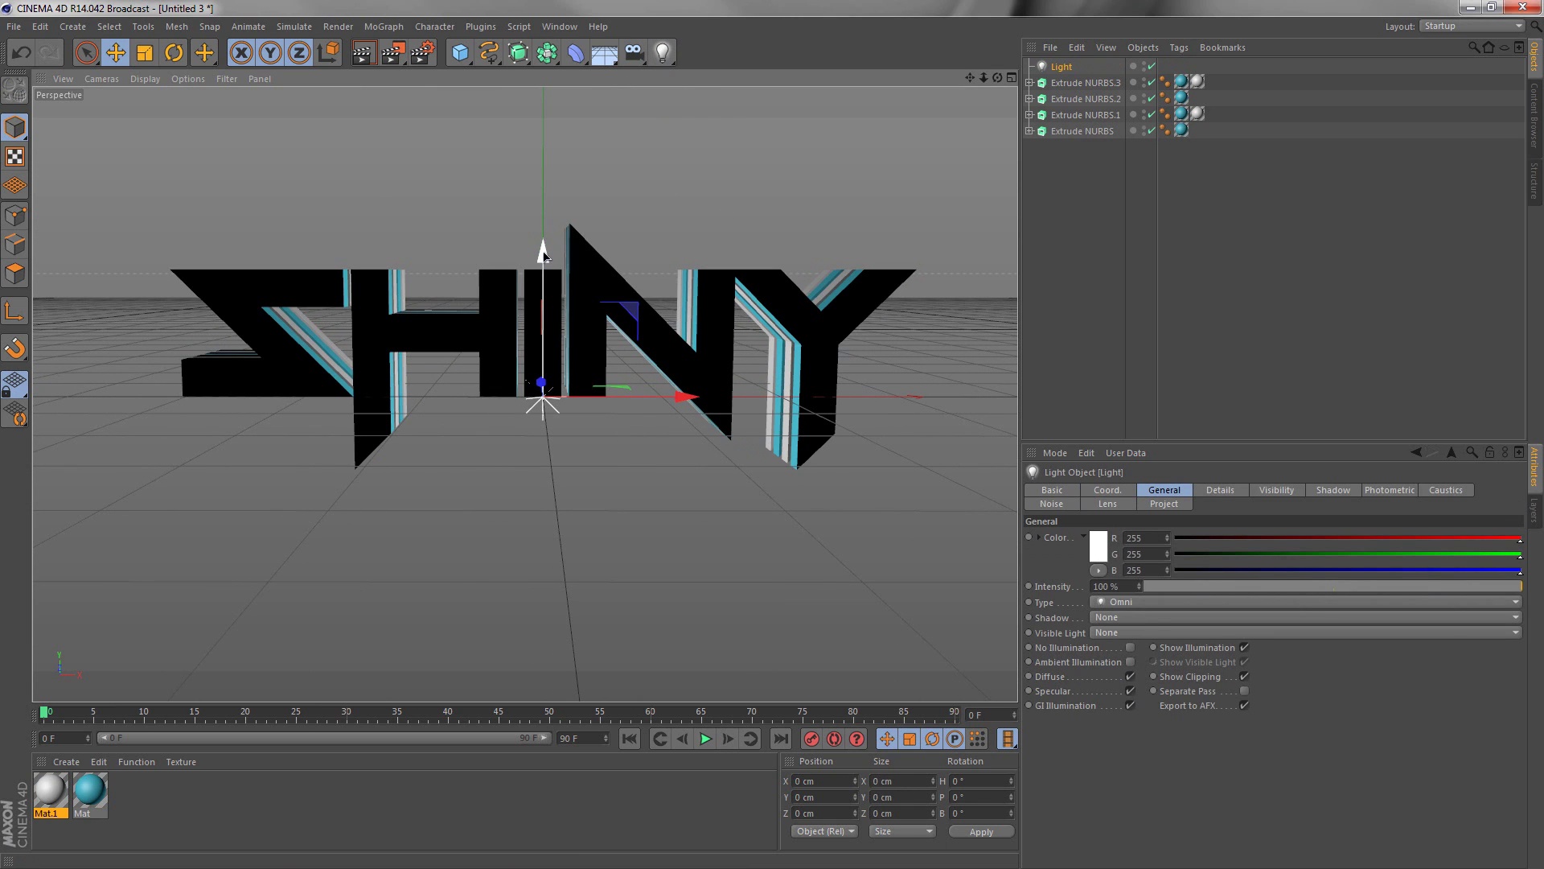
{"action": "left_click_drag", "start_coordinate": [545, 251], "coordinate": [545, 21]}
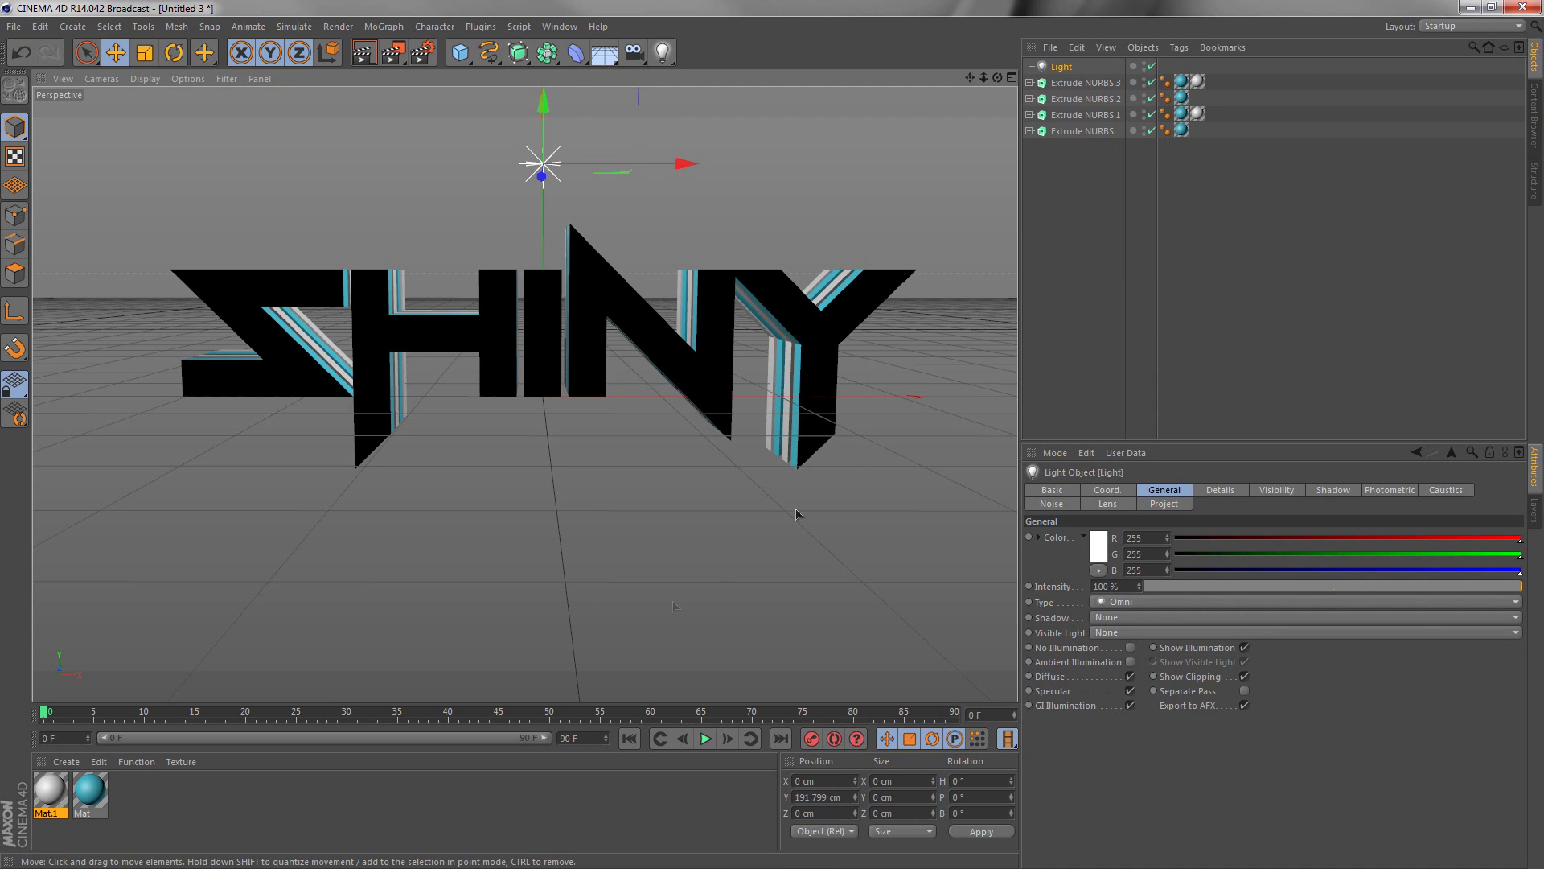
Add a second light, move it in front of the text to about -37 cm along Z, and preview the render in the viewport
{"action": "left_click", "coordinate": [666, 53]}
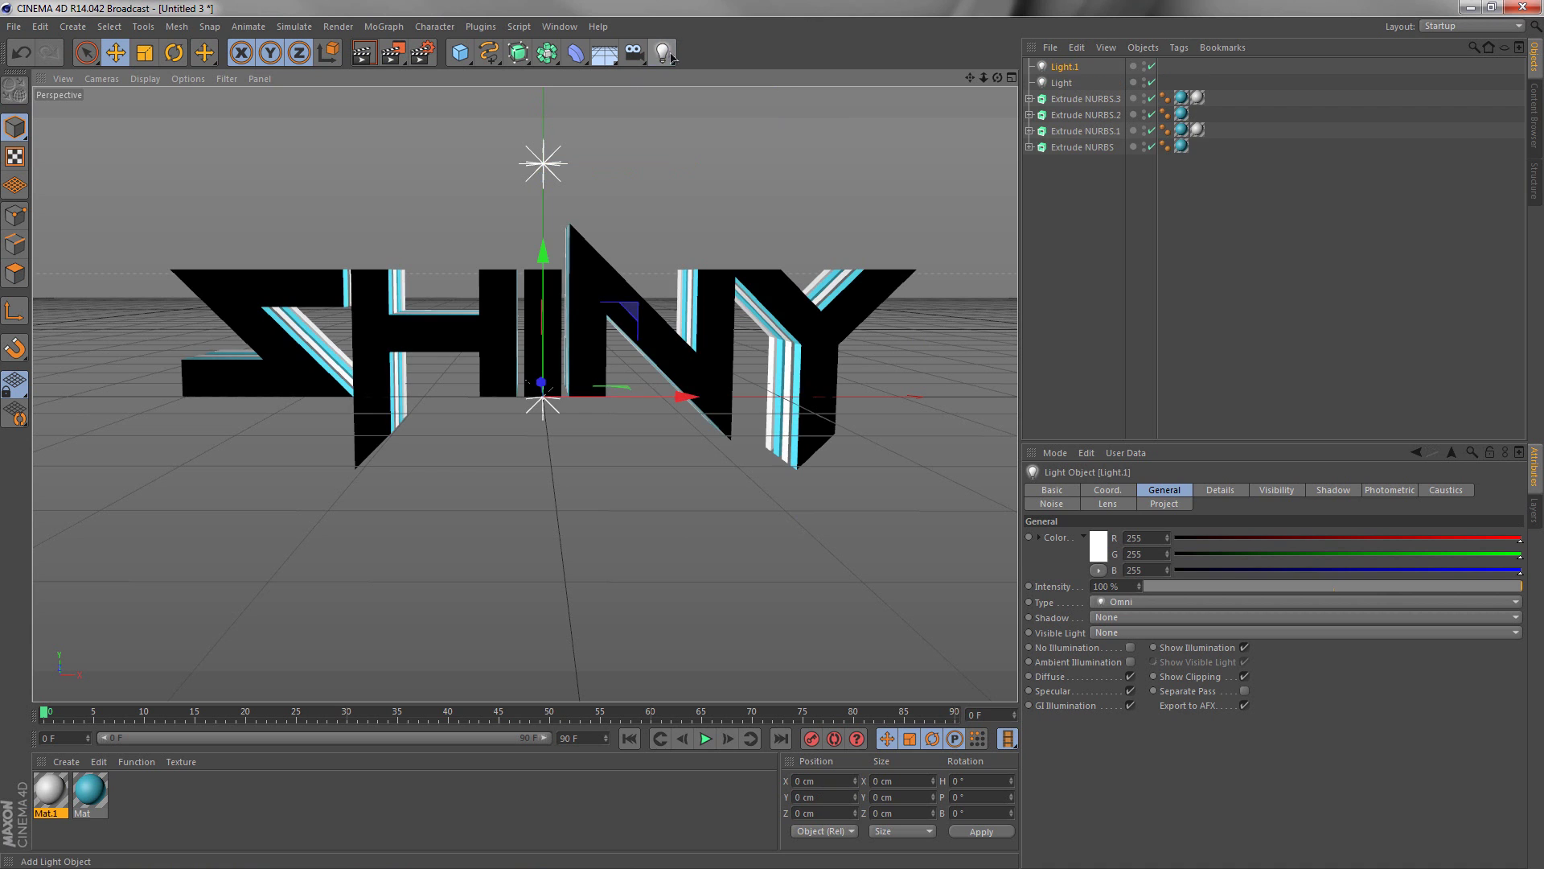
{"action": "left_click_drag", "start_coordinate": [821, 196], "coordinate": [725, 231]}
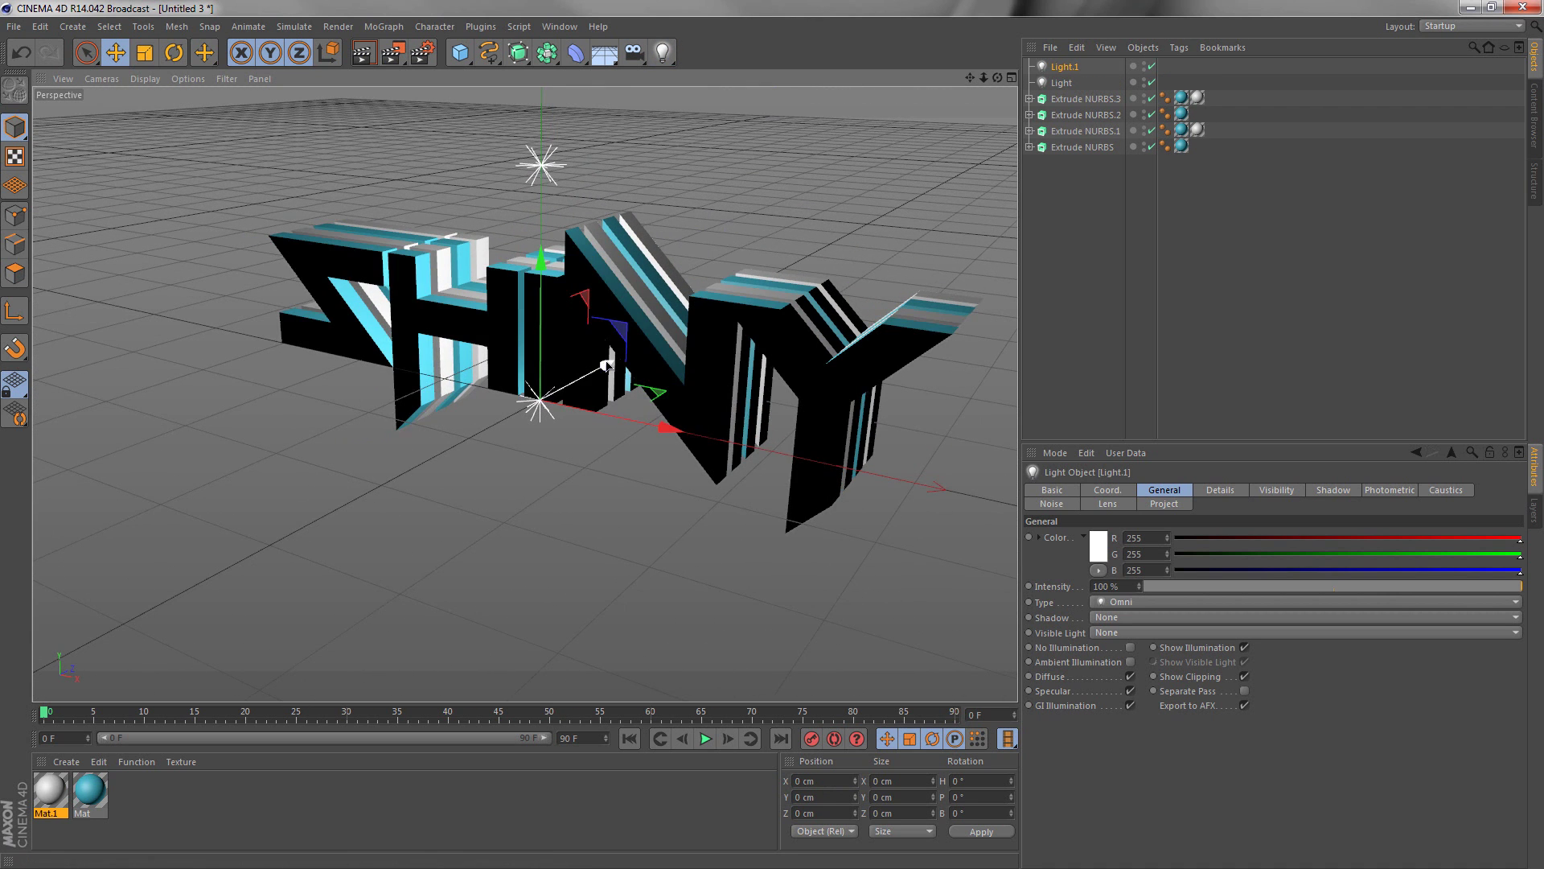
{"action": "left_click_drag", "start_coordinate": [605, 366], "coordinate": [586, 379]}
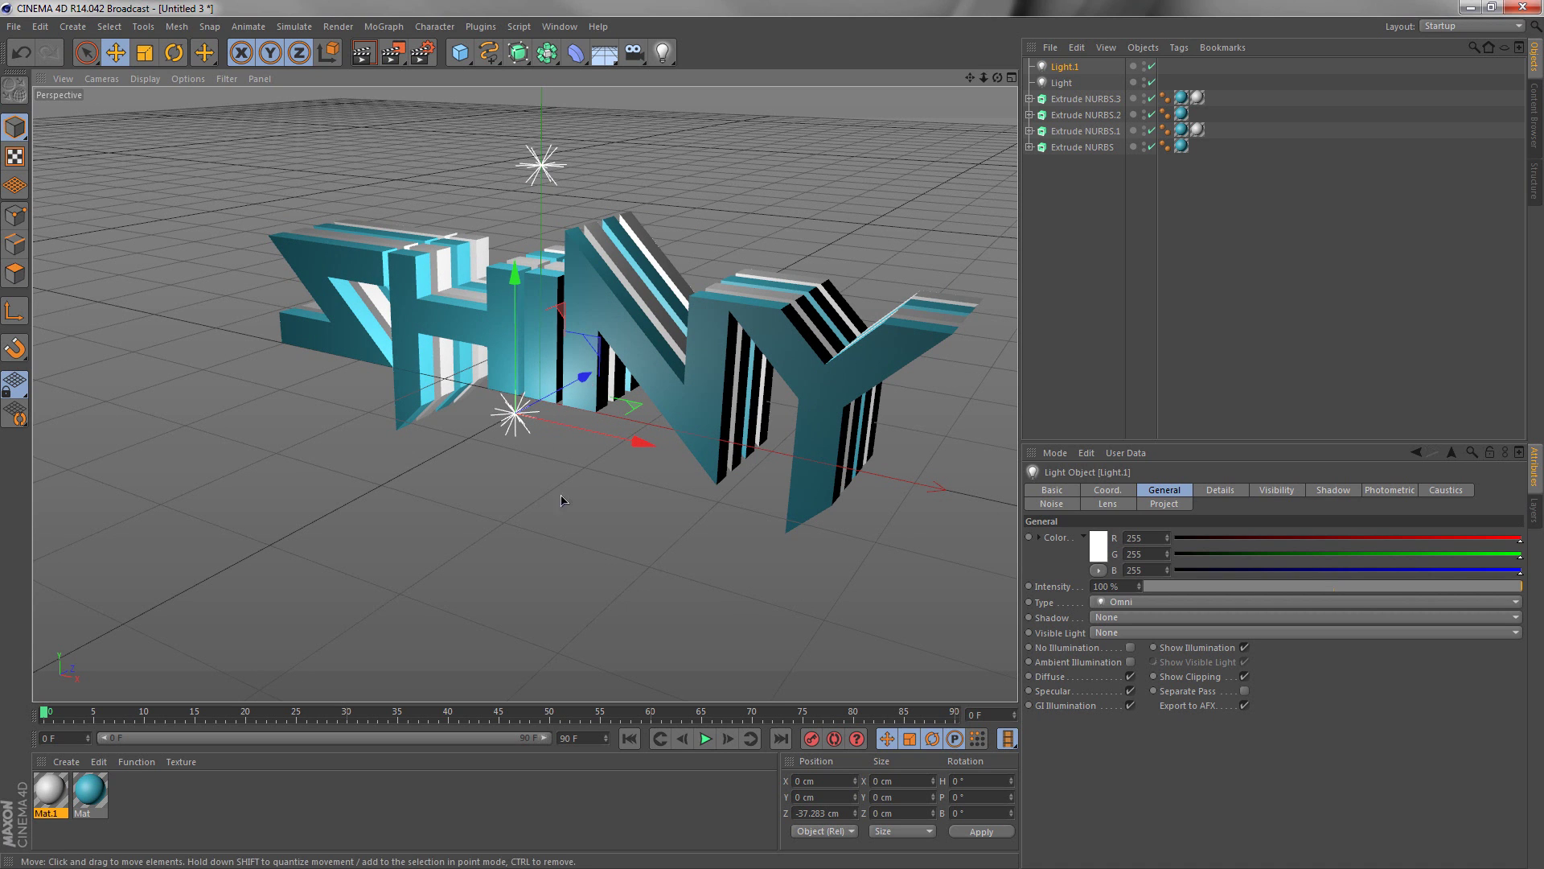
{"action": "left_click_drag", "start_coordinate": [499, 538], "coordinate": [623, 488]}
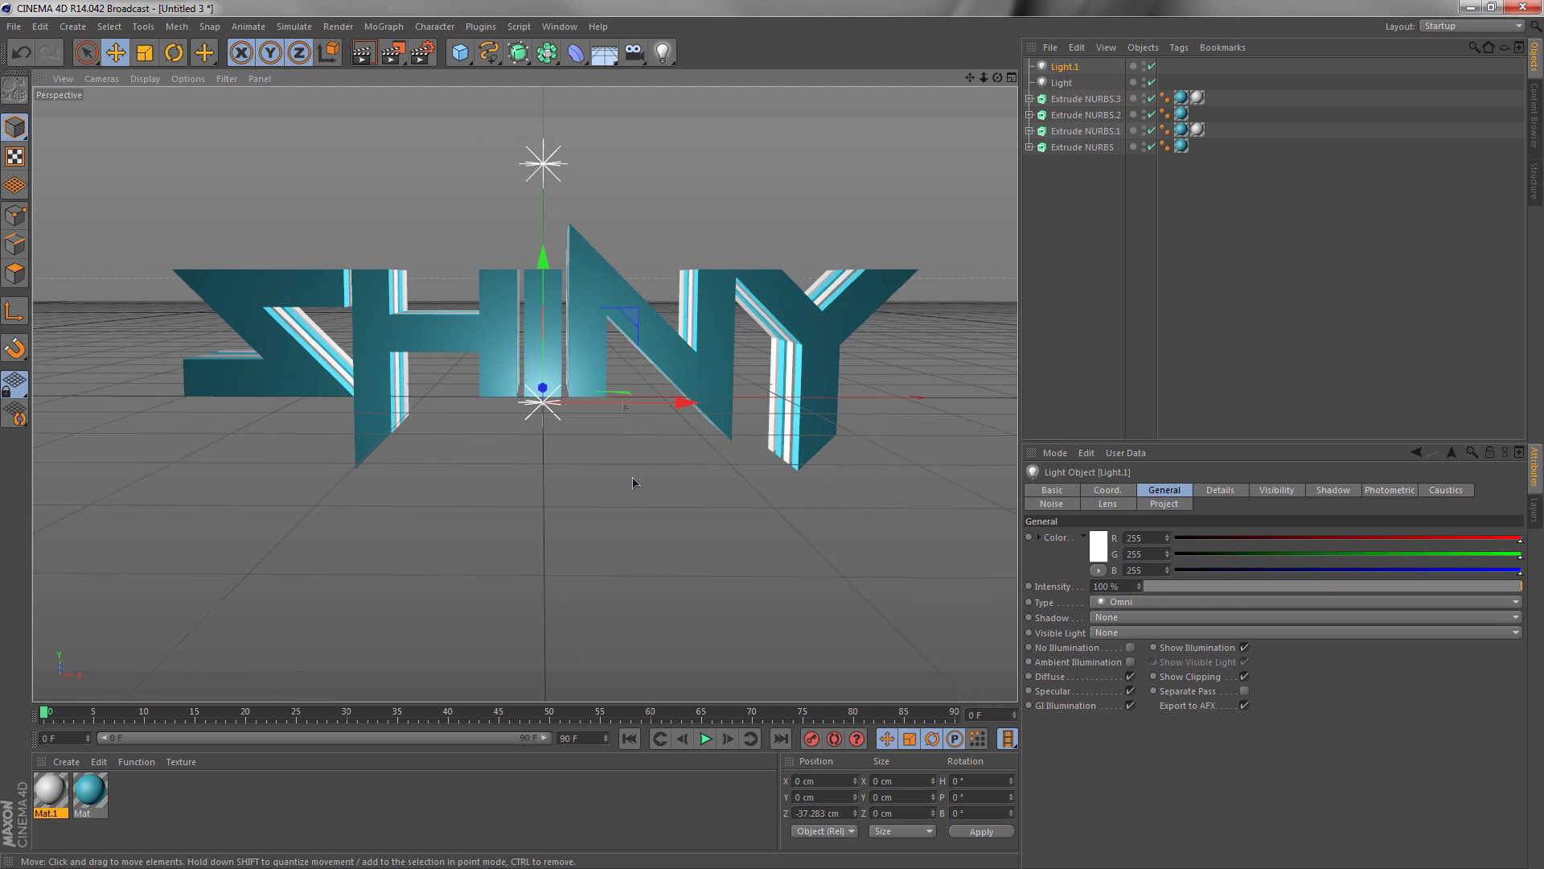
{"action": "left_click", "coordinate": [365, 53]}
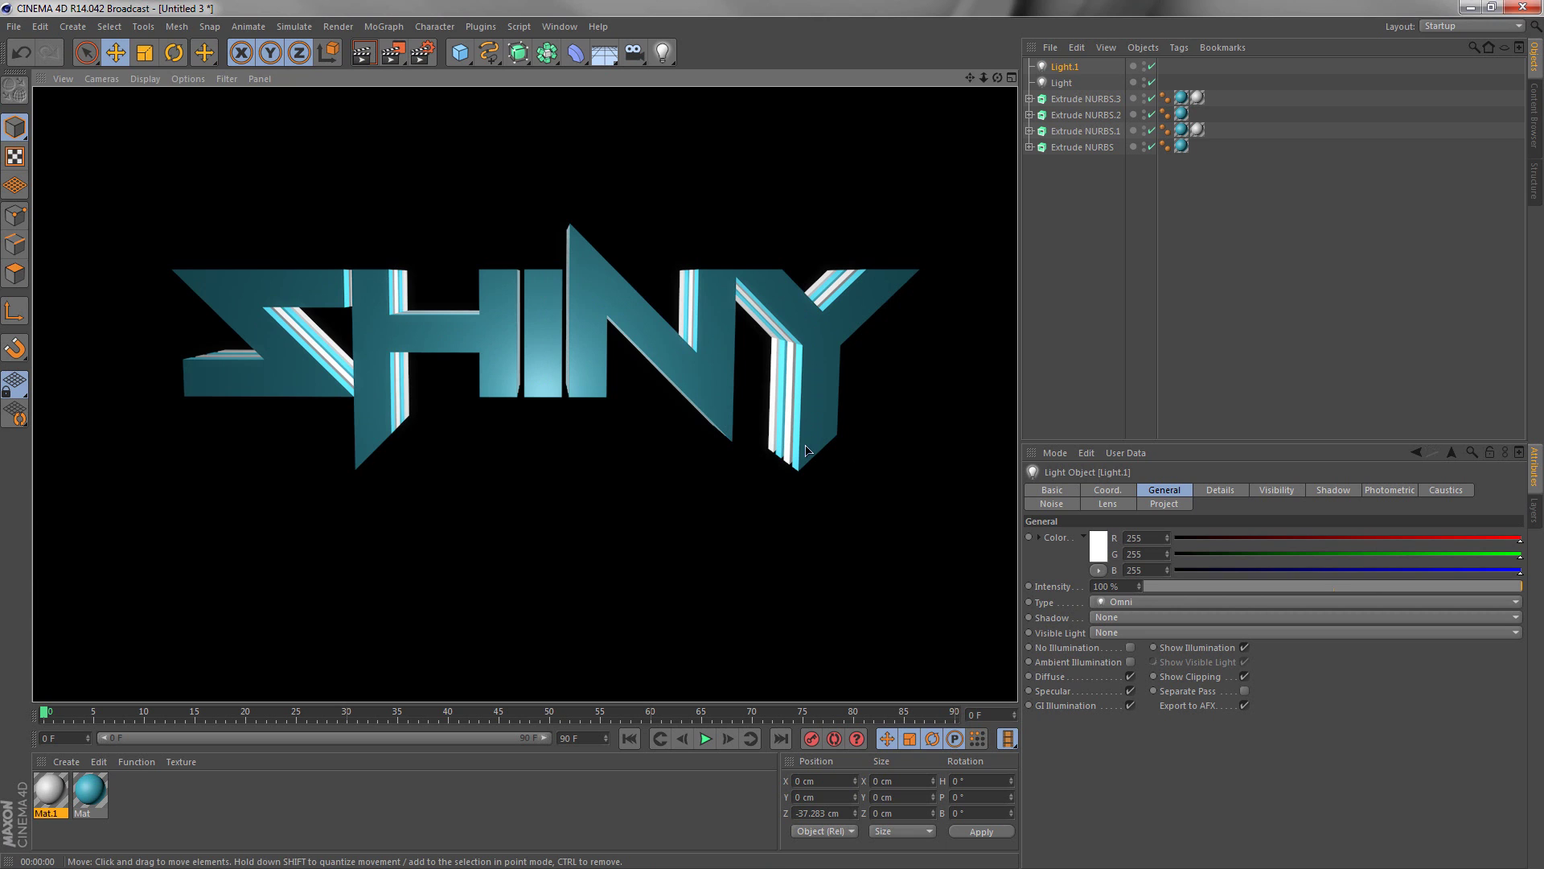
Set the render output size to 1920 by 1080 pixels
{"action": "left_click", "coordinate": [422, 53]}
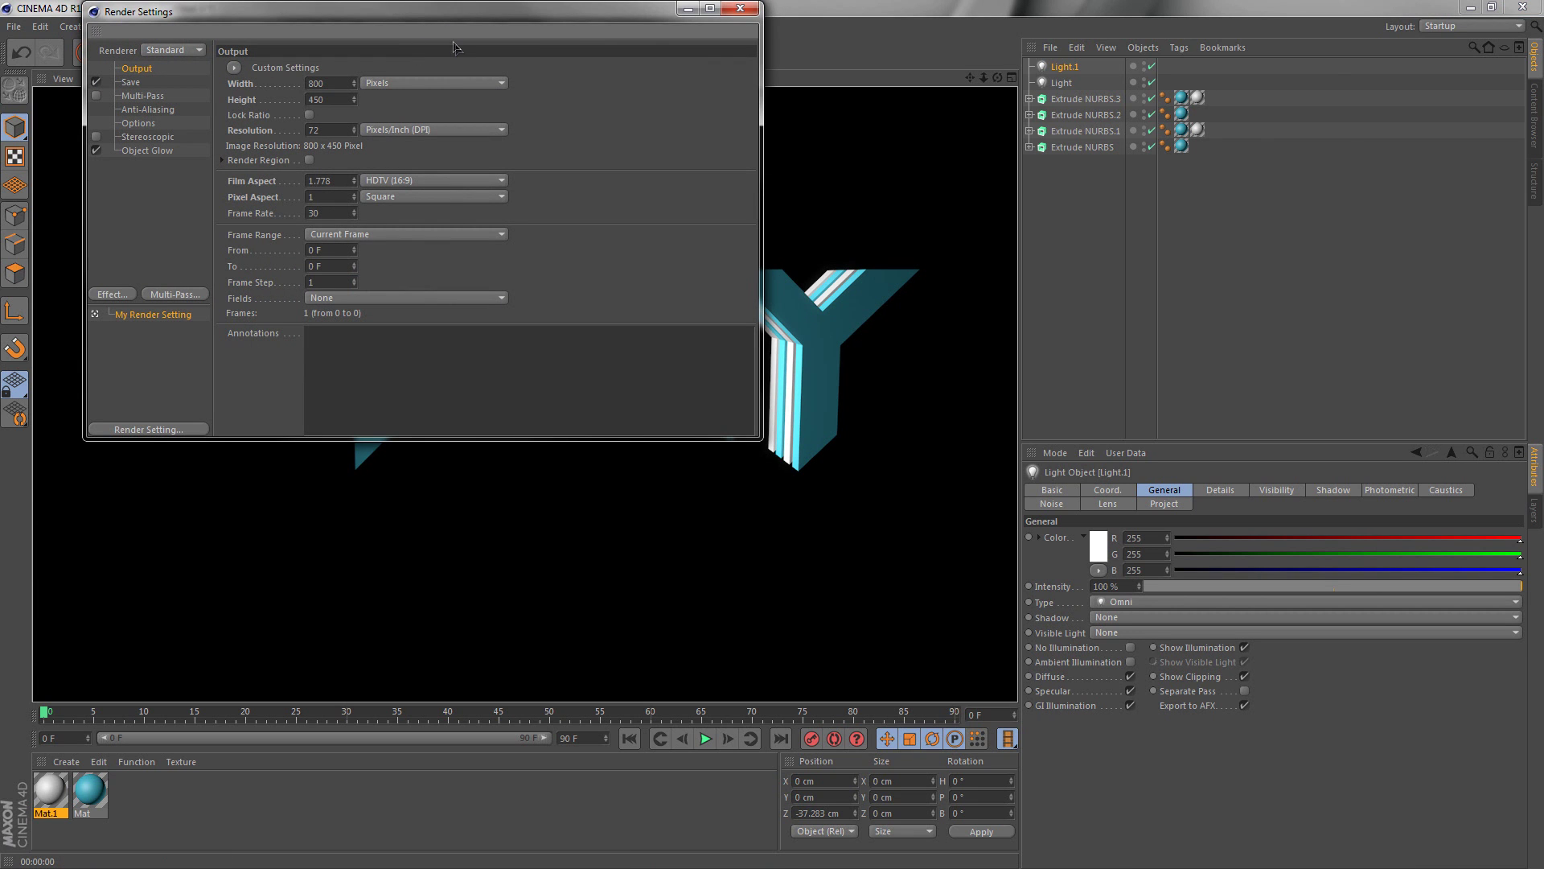
{"action": "left_click_drag", "start_coordinate": [478, 18], "coordinate": [630, 130]}
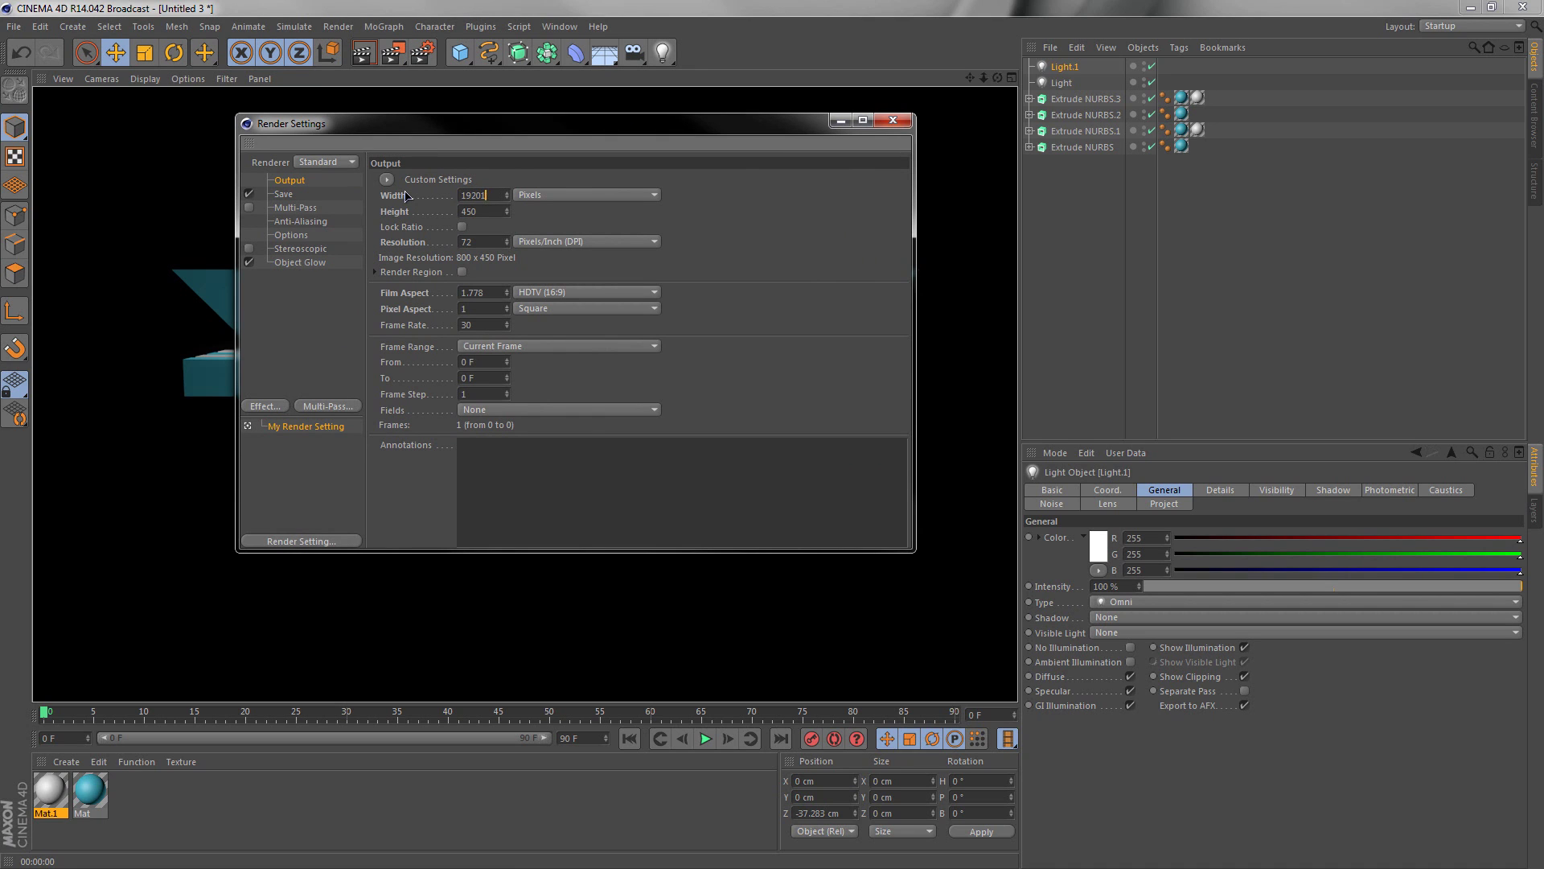
{"action": "key", "text": "Tab"}
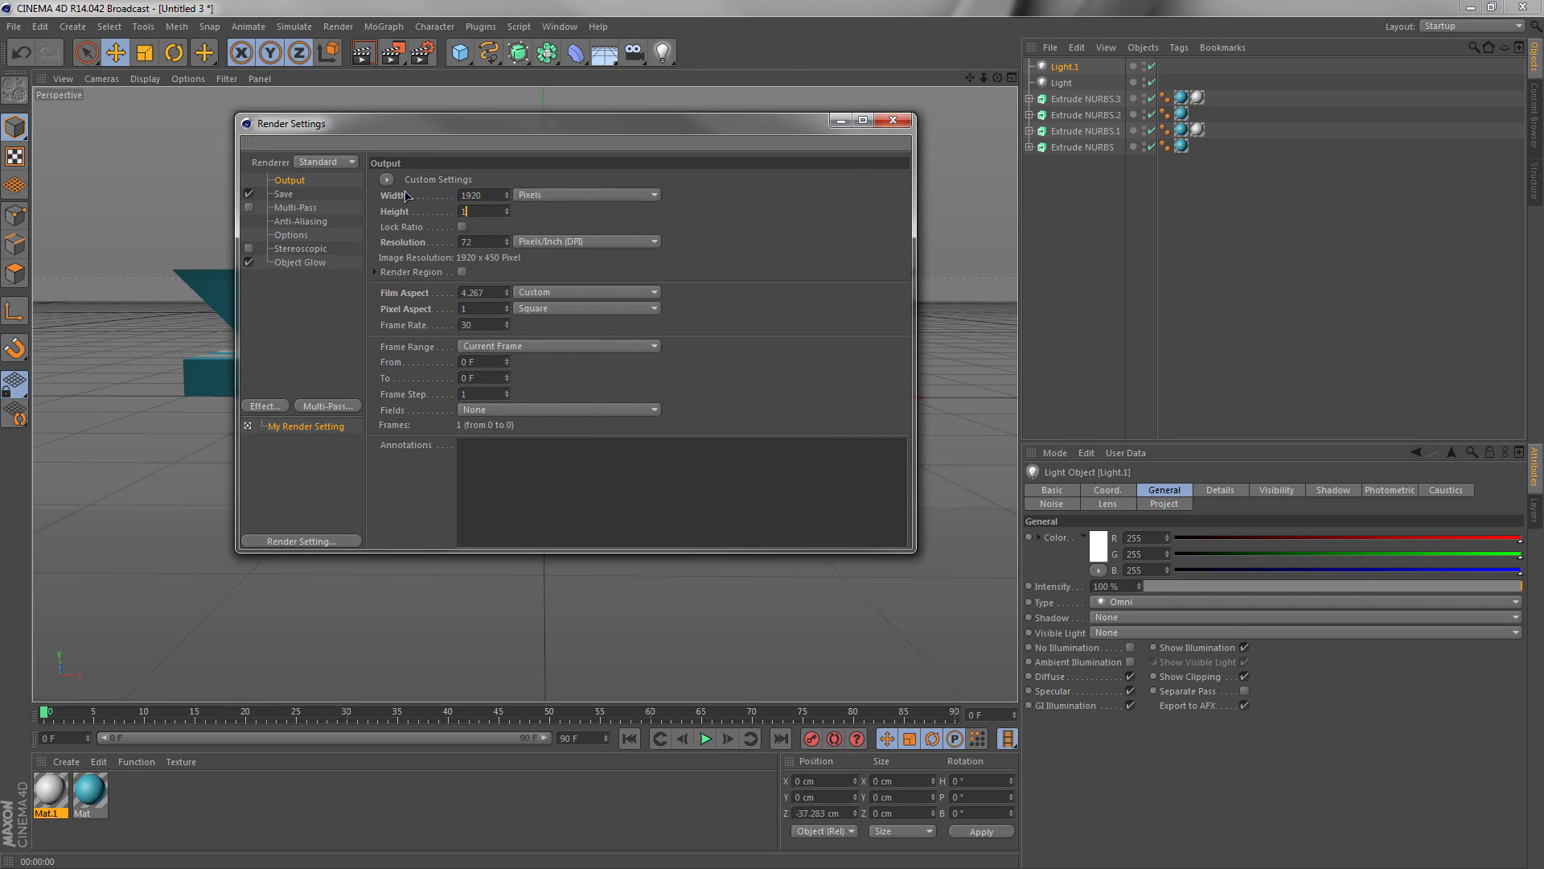
Set the render's save format to PNG and enable the alpha channel
{"action": "left_click", "coordinate": [291, 197]}
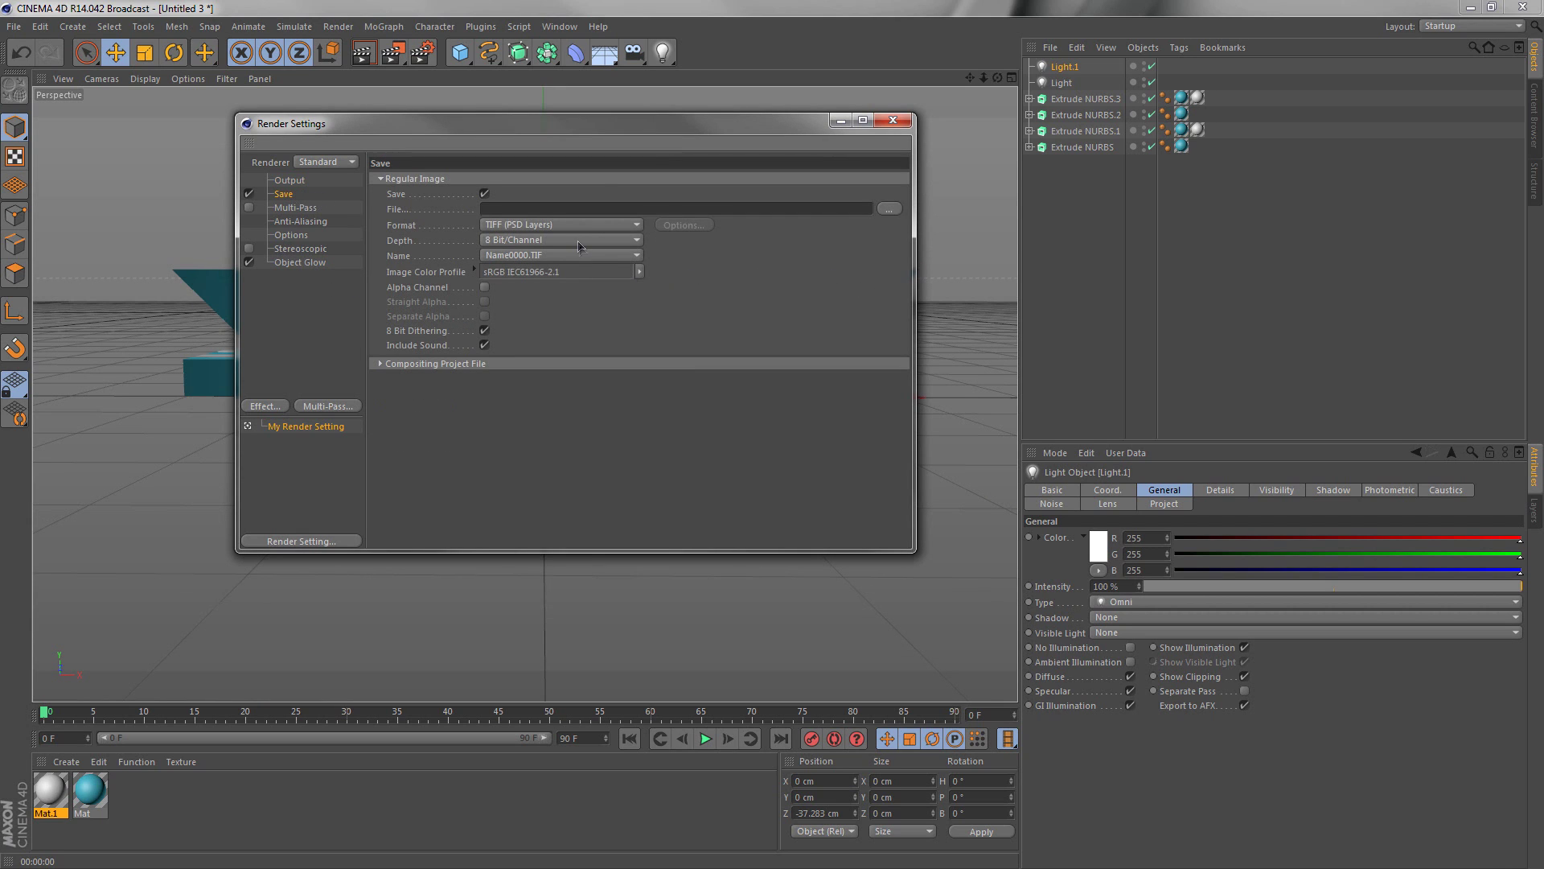
{"action": "left_click", "coordinate": [544, 227]}
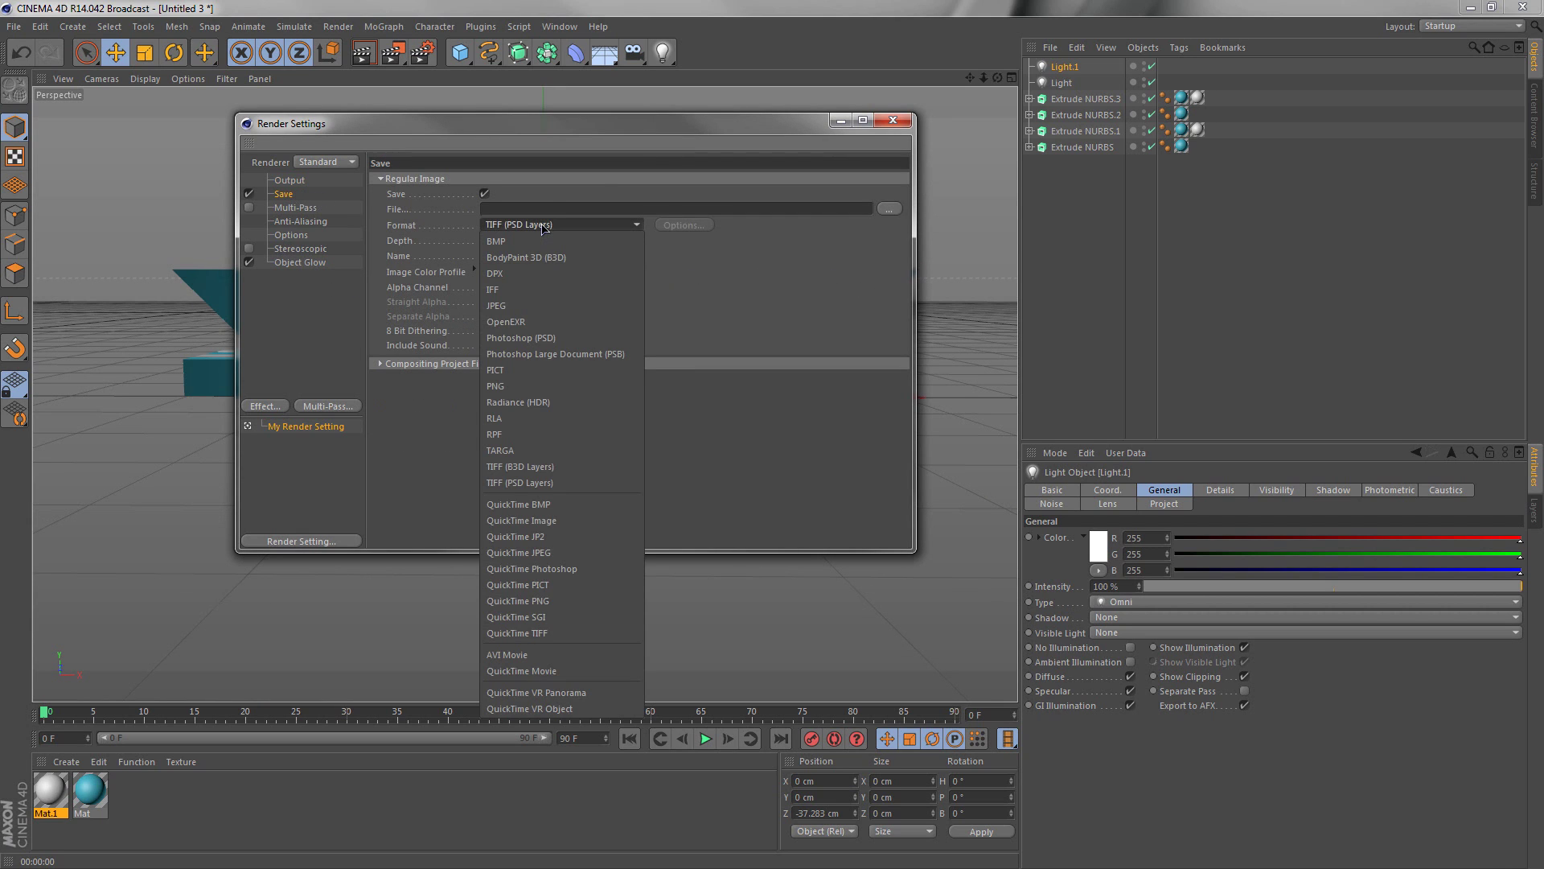
{"action": "left_click", "coordinate": [526, 386]}
{"action": "left_click", "coordinate": [485, 288]}
{"action": "left_click_drag", "start_coordinate": [670, 129], "coordinate": [676, 191]}
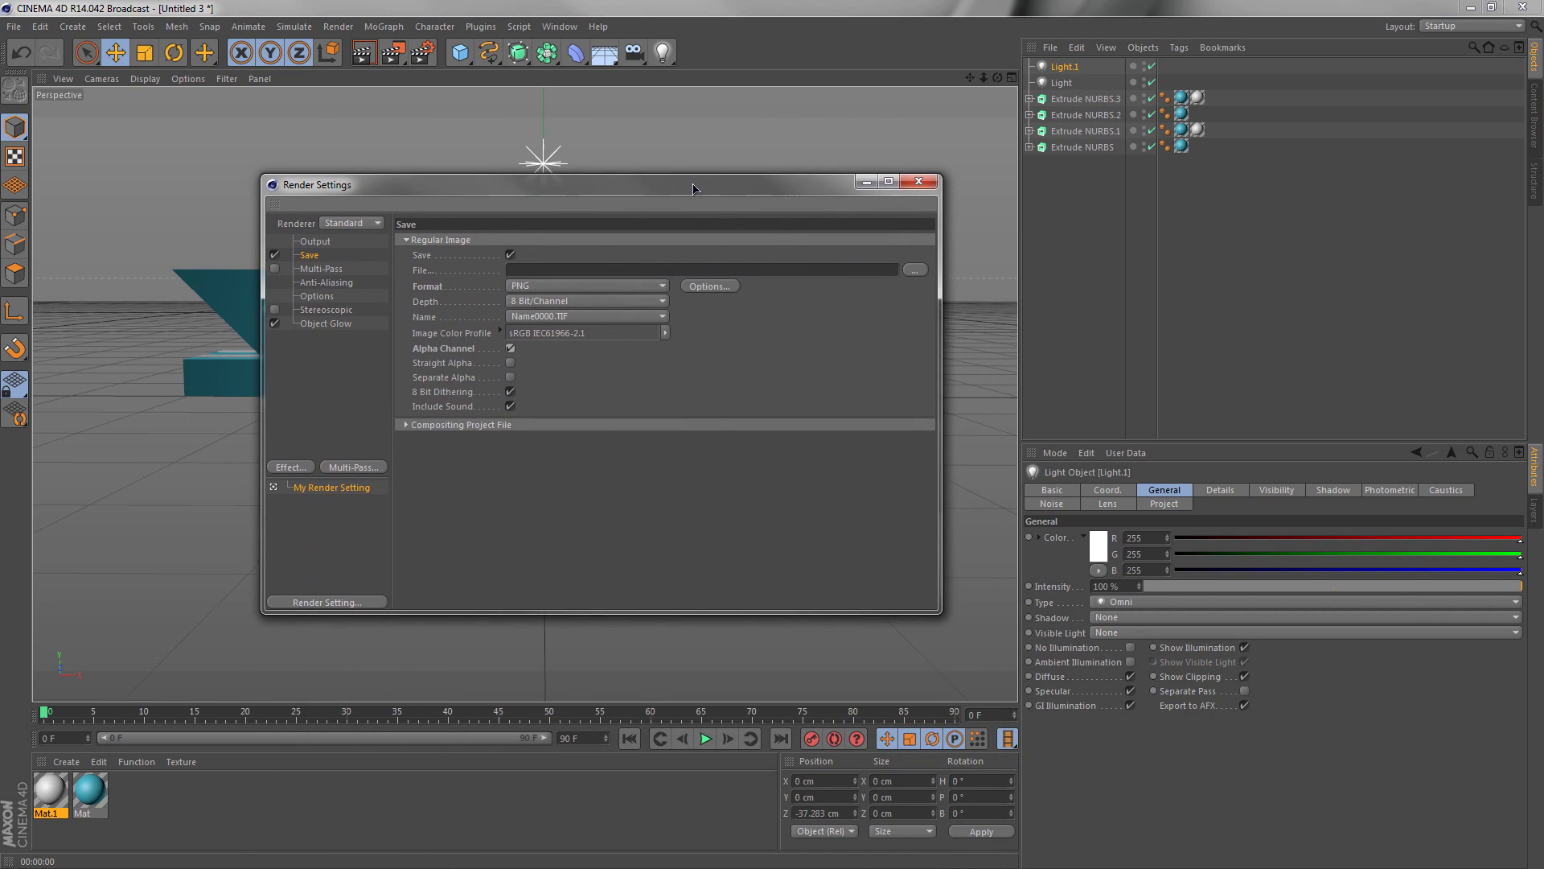
Set the render's save file to SHINY TUT in the SHiNY Text Effect folder and close the render settings
{"action": "left_click", "coordinate": [912, 269]}
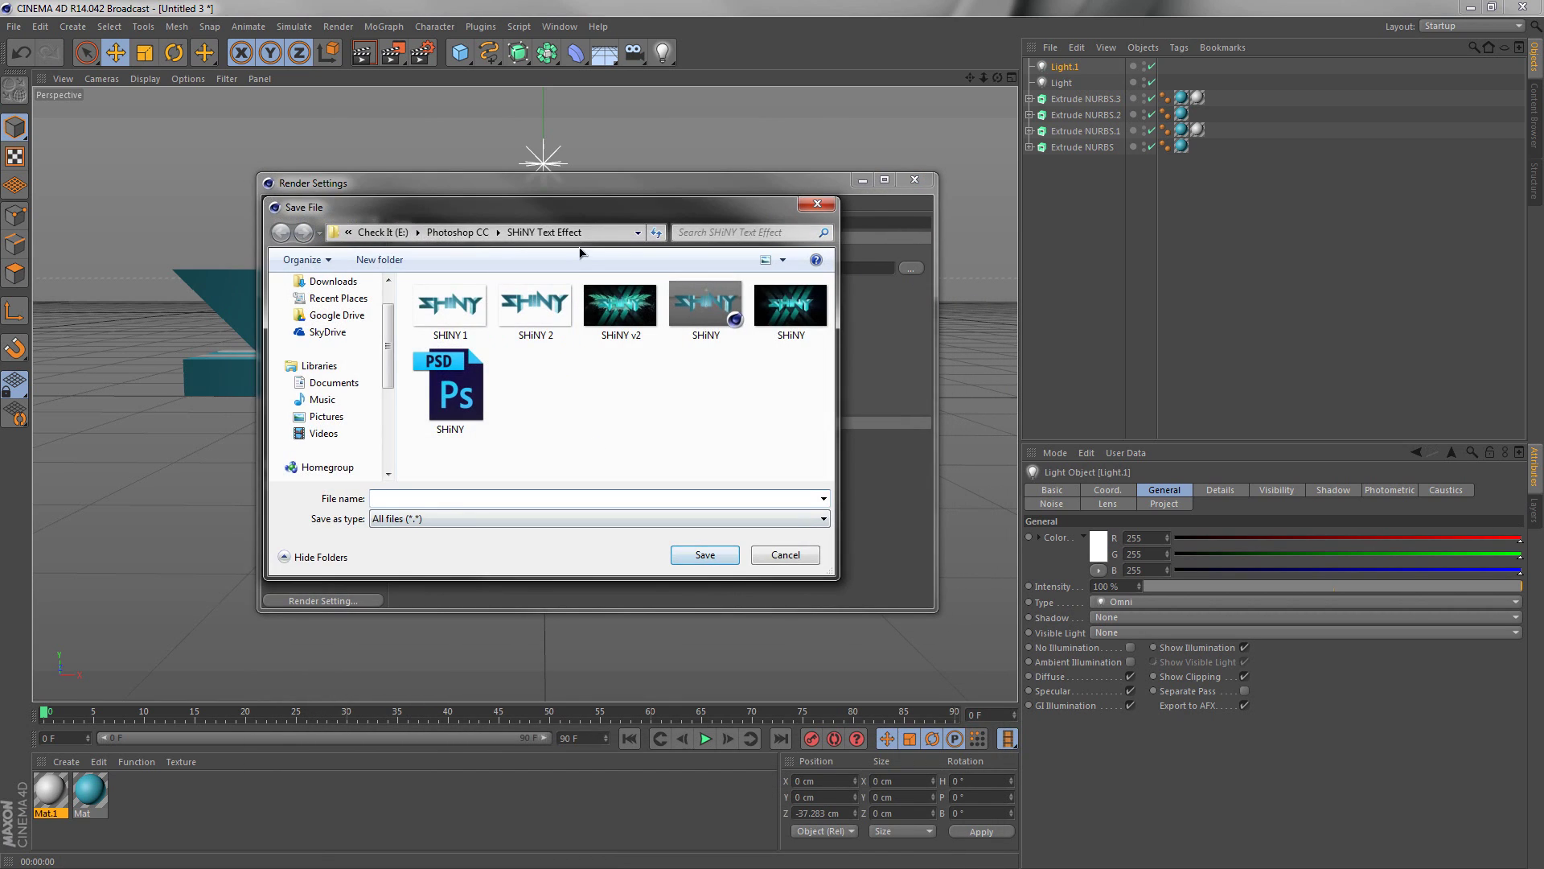
{"action": "left_click_drag", "start_coordinate": [599, 215], "coordinate": [645, 209]}
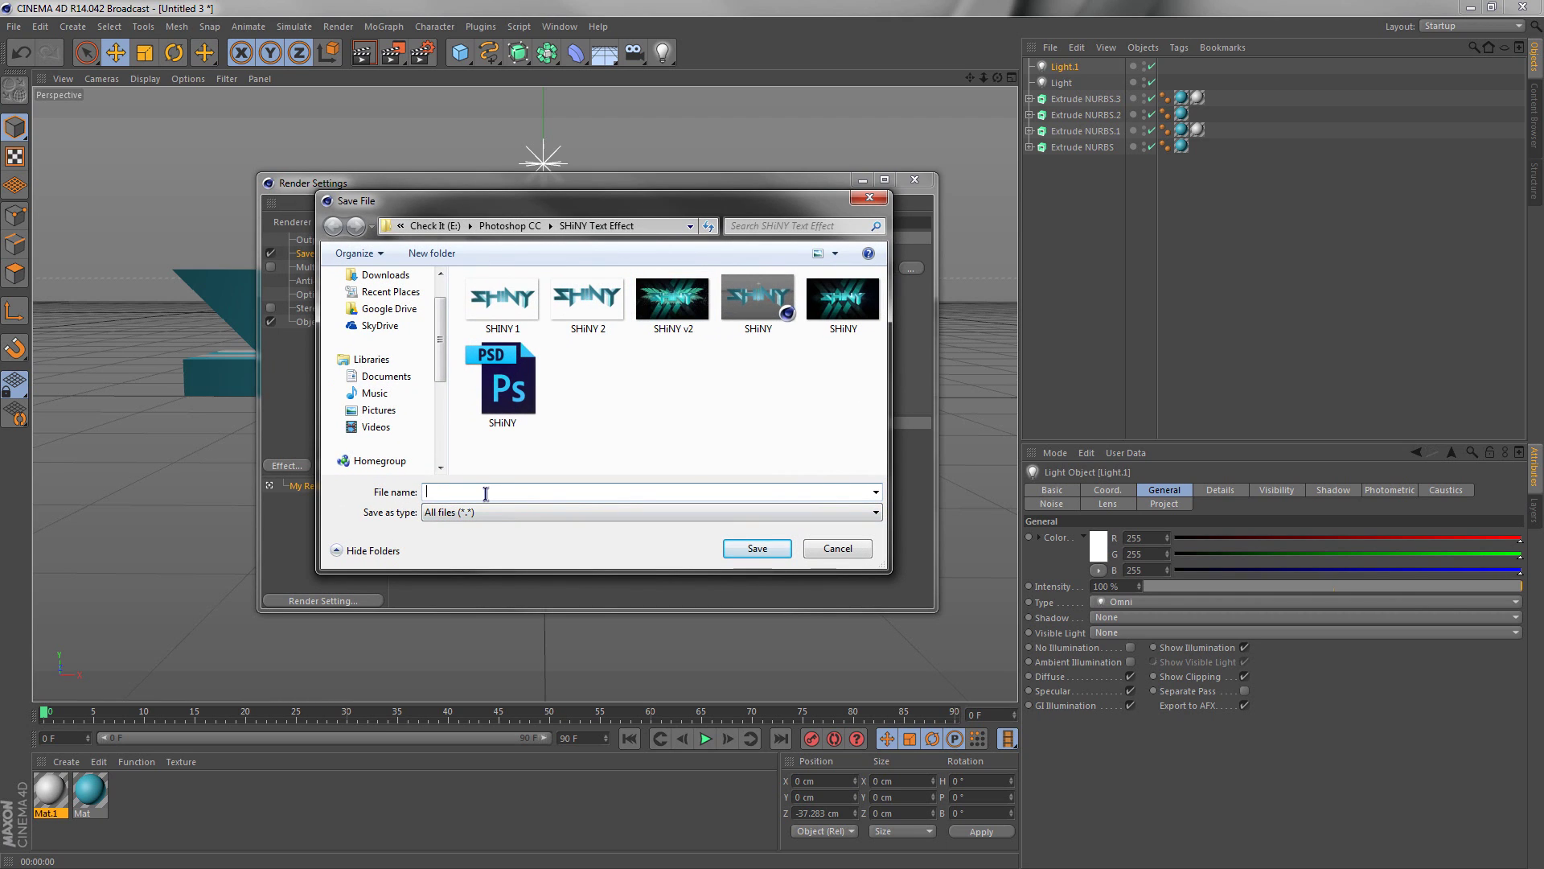
{"action": "type", "text": "SHINY TUT"}
{"action": "left_click", "coordinate": [777, 548]}
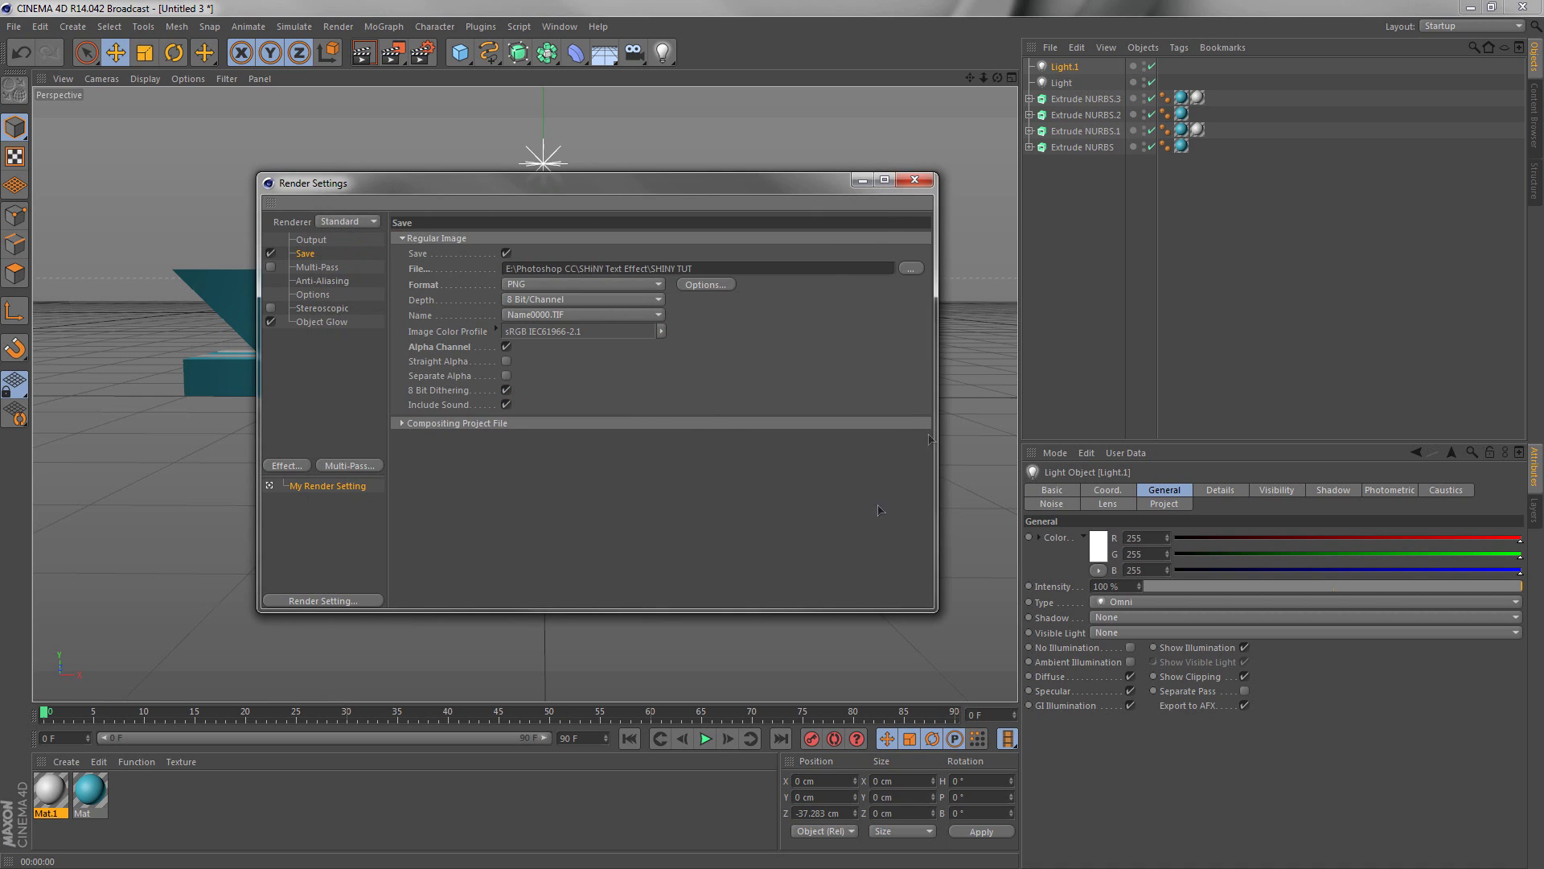
{"action": "left_click", "coordinate": [915, 179]}
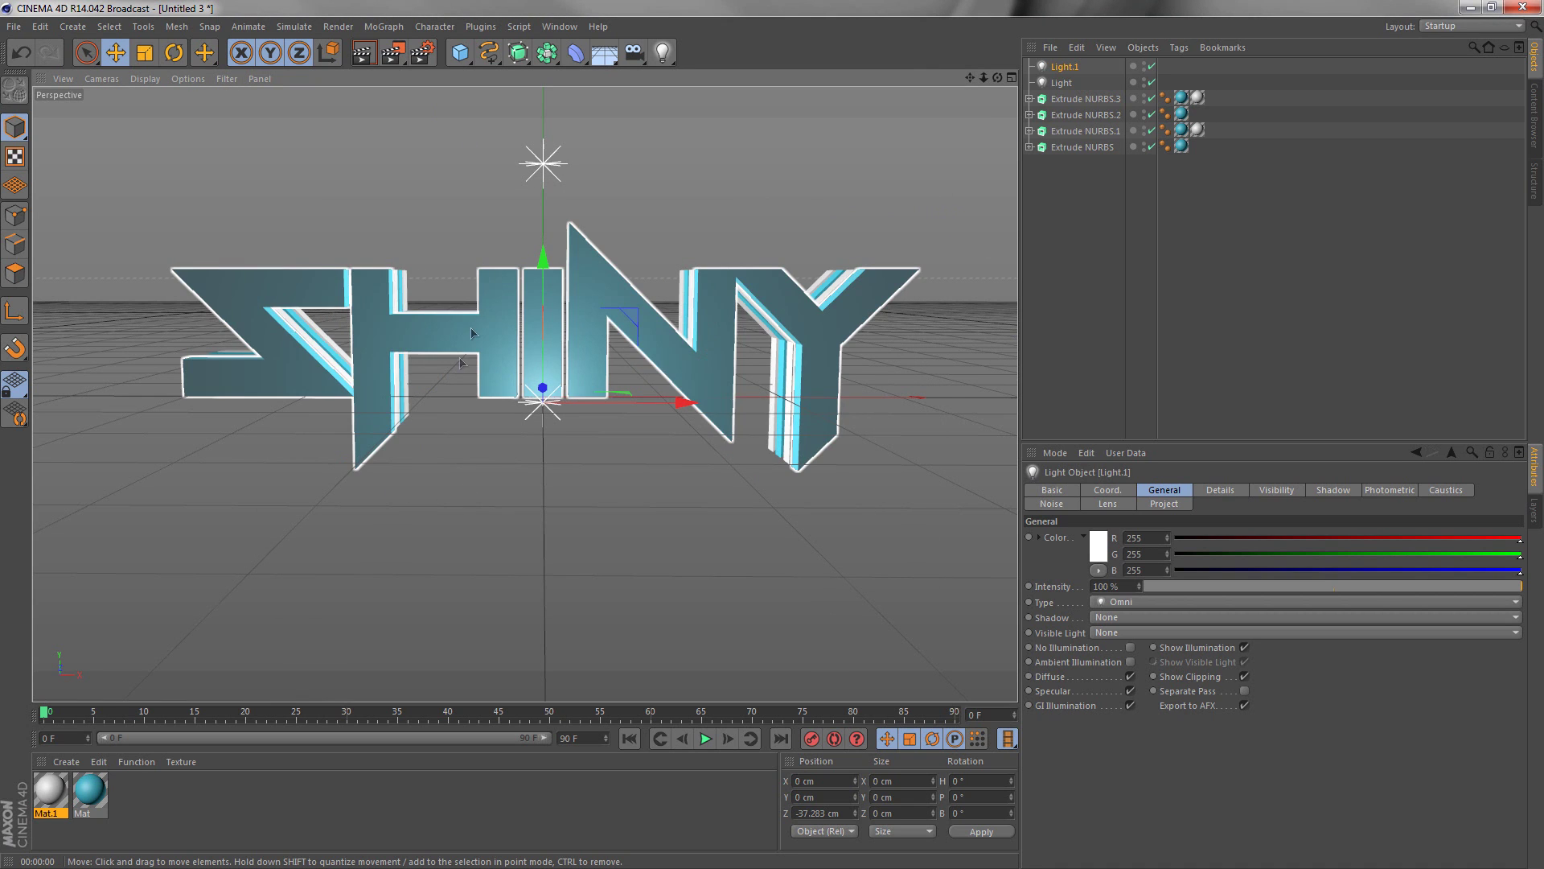
Frame the SHINY text so it nearly fills the perspective view's width and render it to the Picture Viewer
{"action": "left_click_drag", "start_coordinate": [647, 487], "coordinate": [631, 504]}
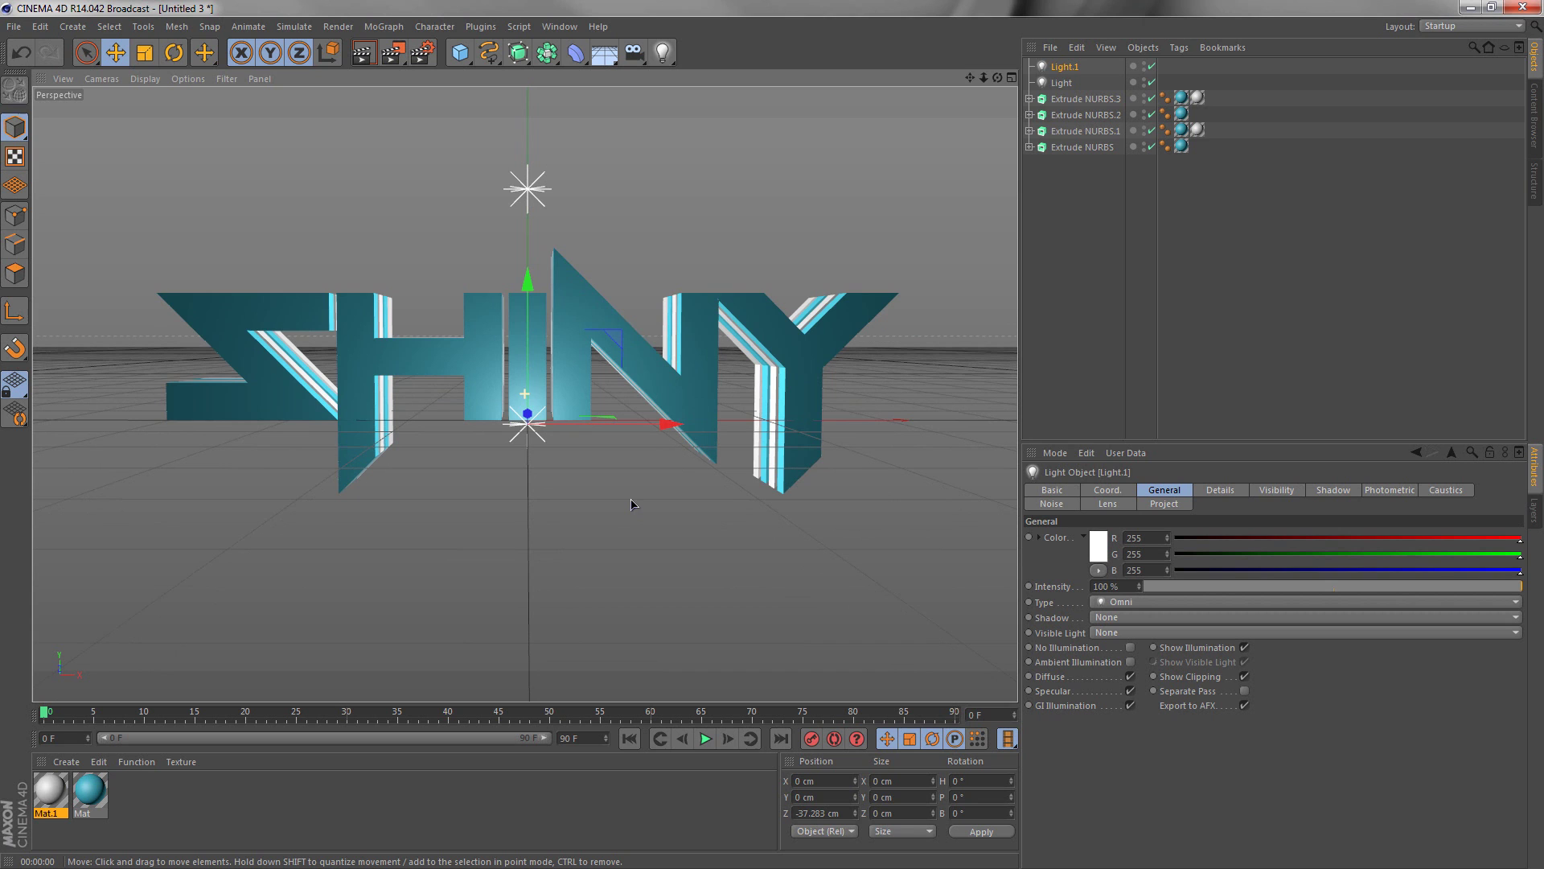
{"action": "scroll", "coordinate": [528, 347], "scroll_direction": "up", "scroll_amount": 4}
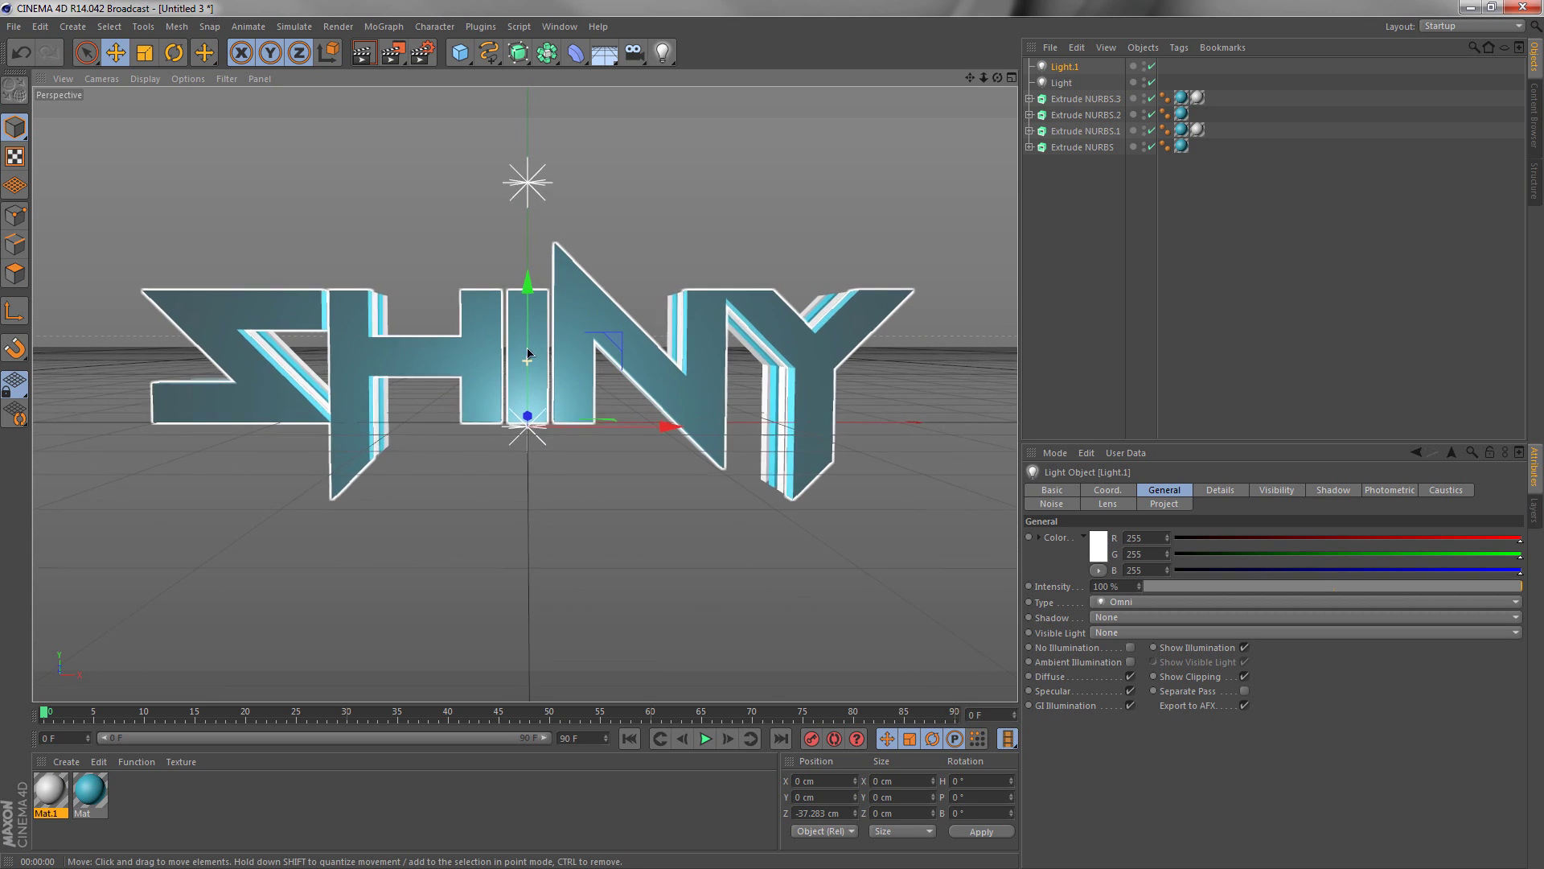
{"action": "scroll", "coordinate": [530, 334], "scroll_direction": "up", "scroll_amount": 3}
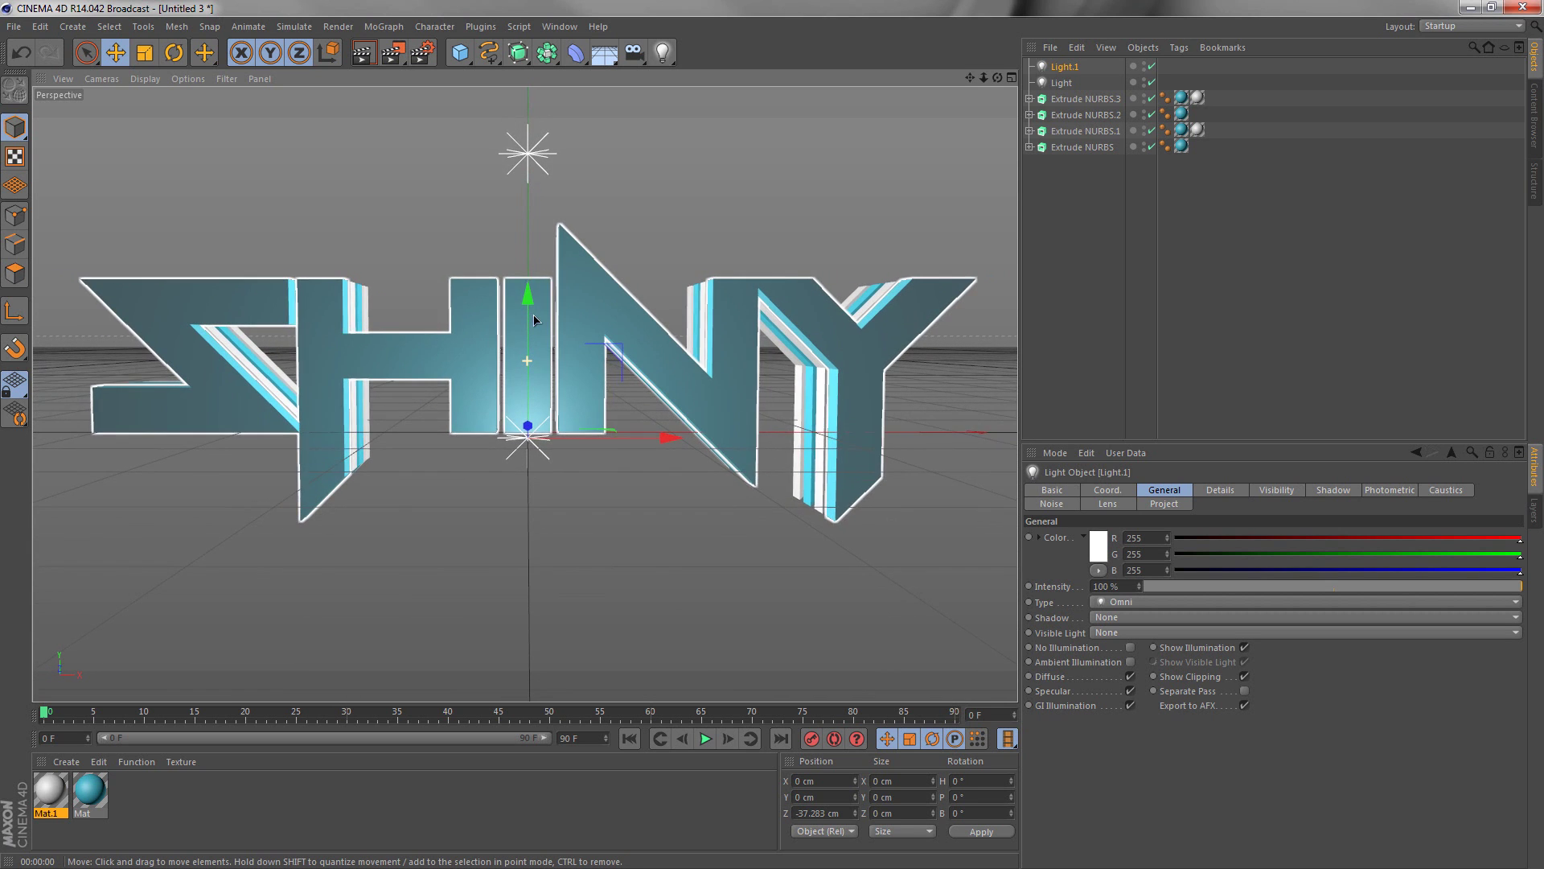
{"action": "scroll", "coordinate": [535, 314], "scroll_direction": "up", "scroll_amount": 2}
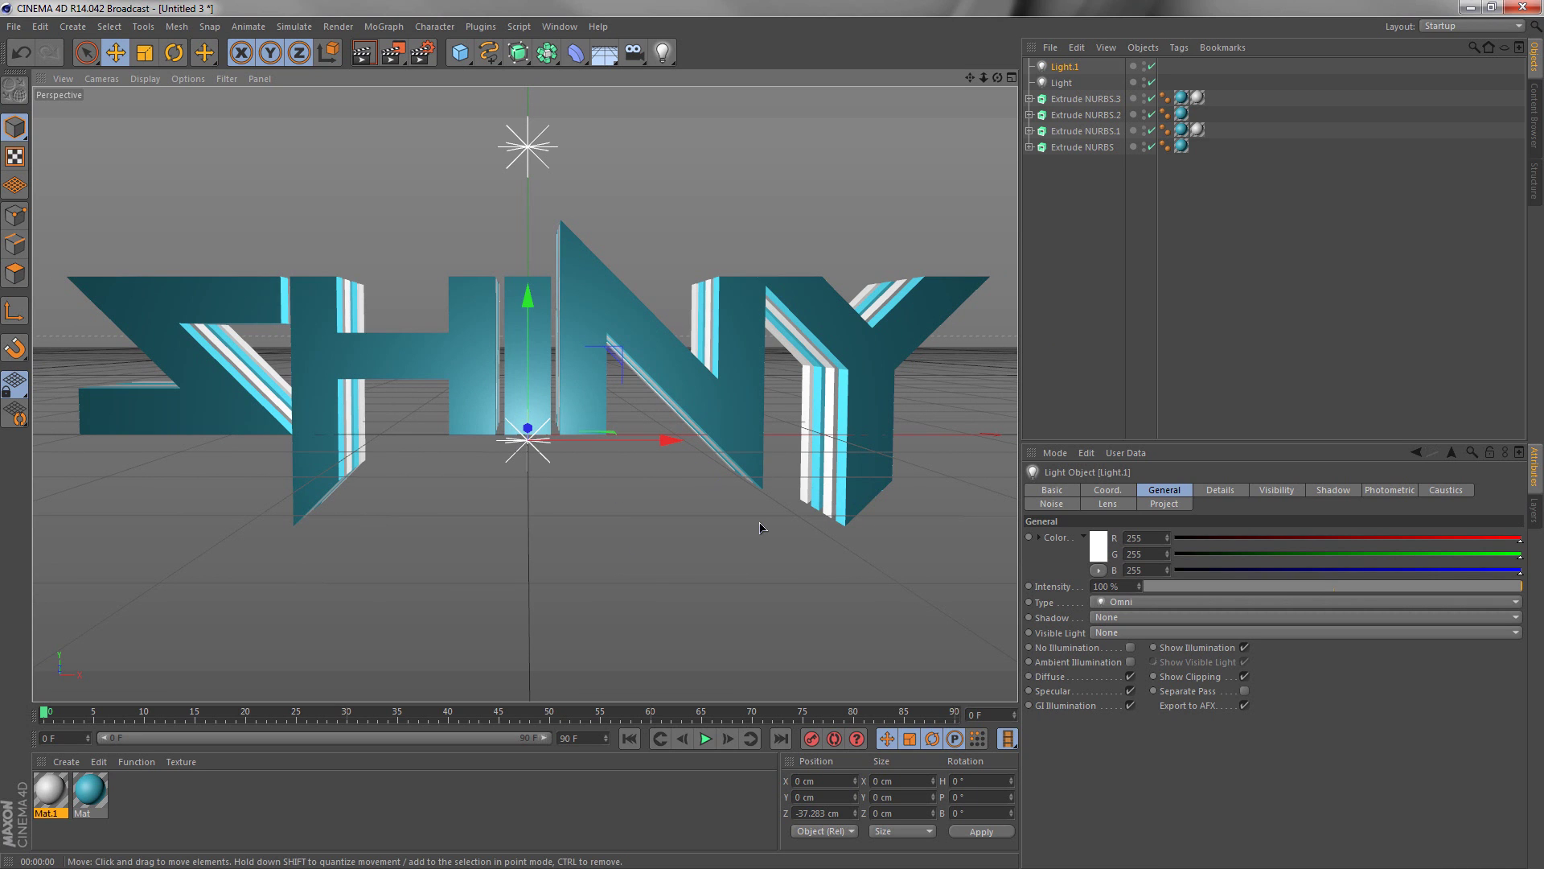
{"action": "left_click", "coordinate": [397, 53]}
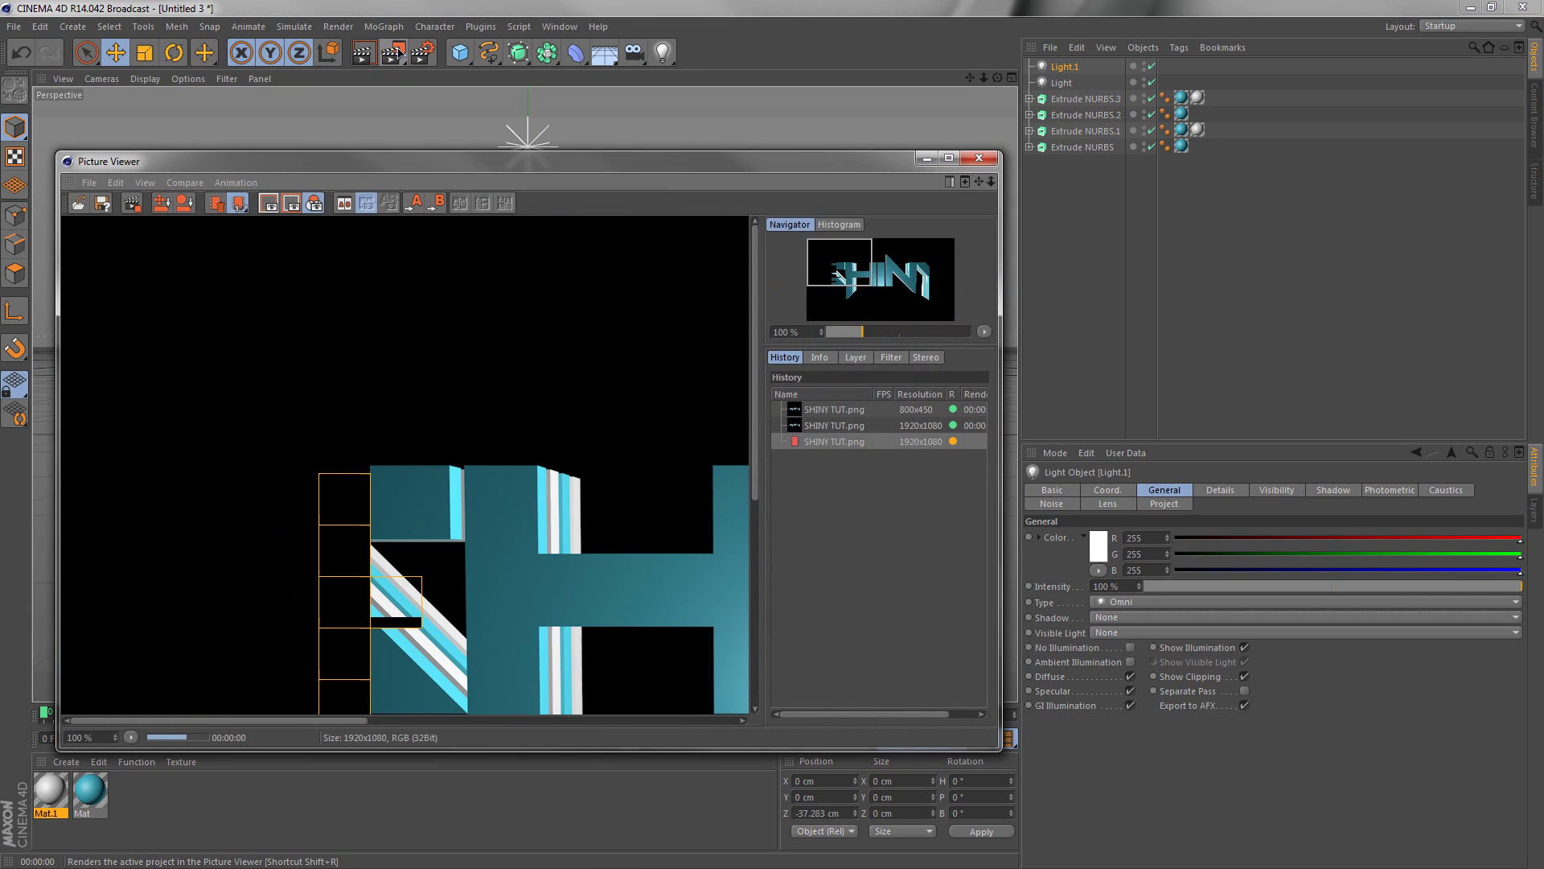
Inspect the letters and their layered edges across the rendered image at 100%
{"action": "left_click_drag", "start_coordinate": [659, 691], "coordinate": [621, 500]}
{"action": "left_click_drag", "start_coordinate": [716, 534], "coordinate": [238, 515]}
{"action": "left_click_drag", "start_coordinate": [575, 527], "coordinate": [234, 534]}
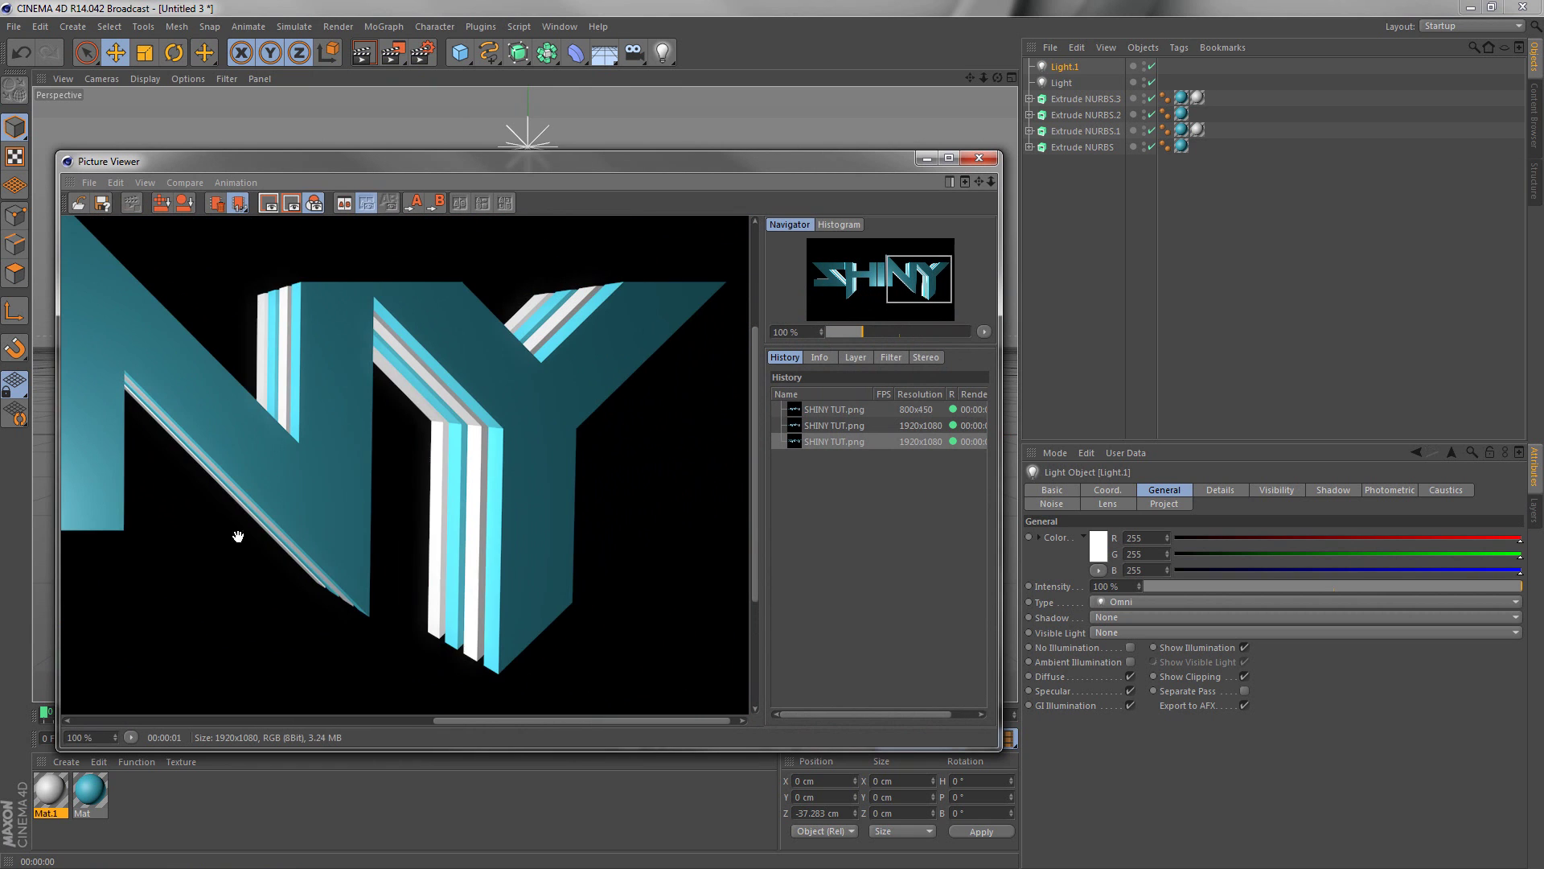
{"action": "left_click_drag", "start_coordinate": [338, 546], "coordinate": [630, 479]}
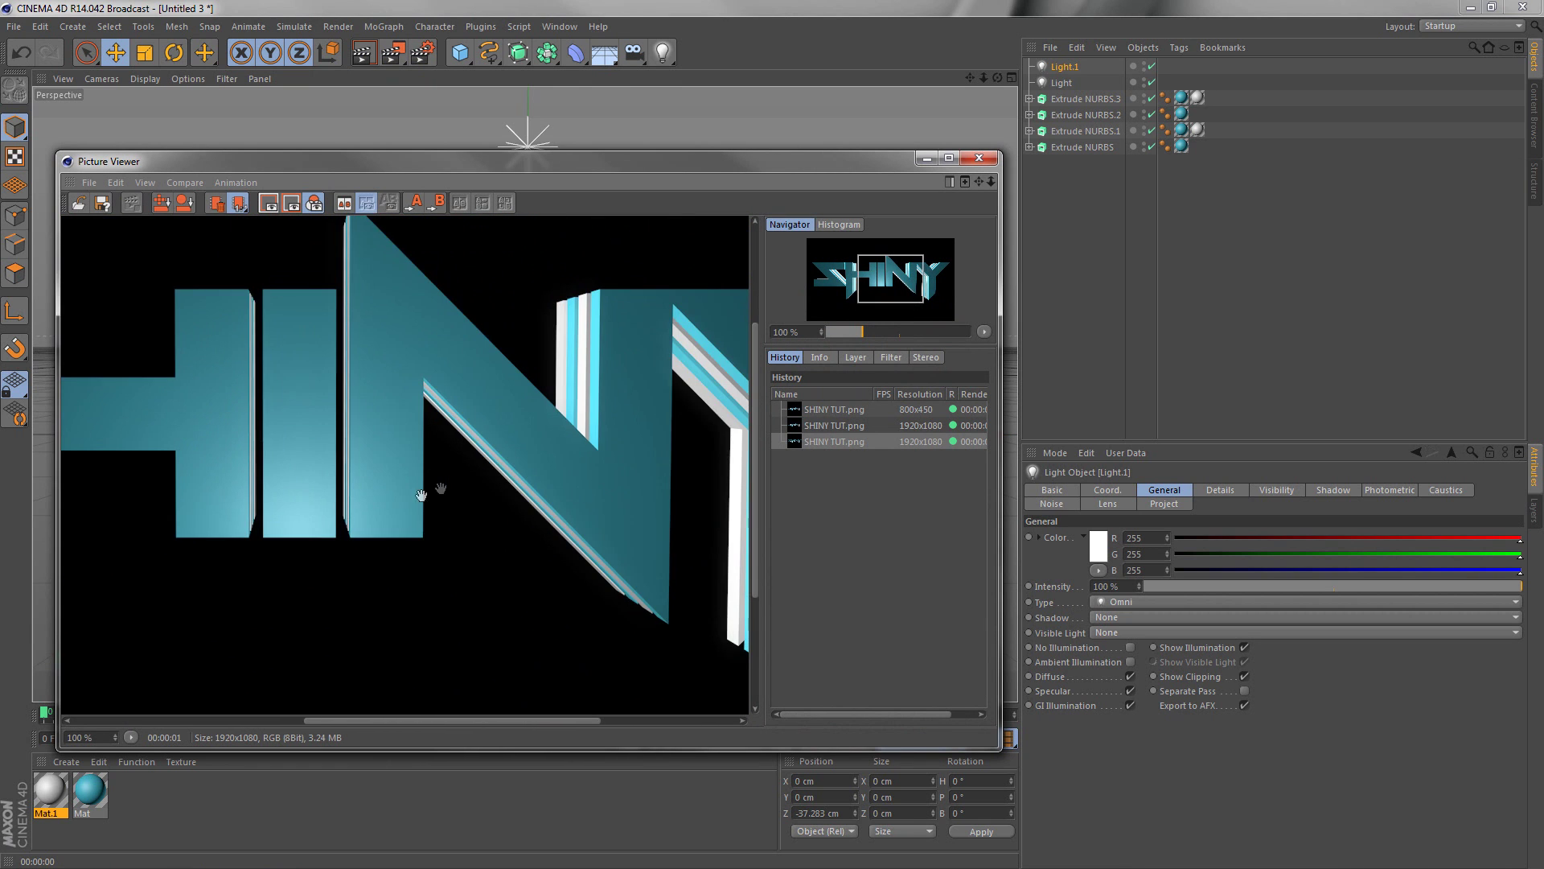
{"action": "left_click_drag", "start_coordinate": [427, 493], "coordinate": [555, 506]}
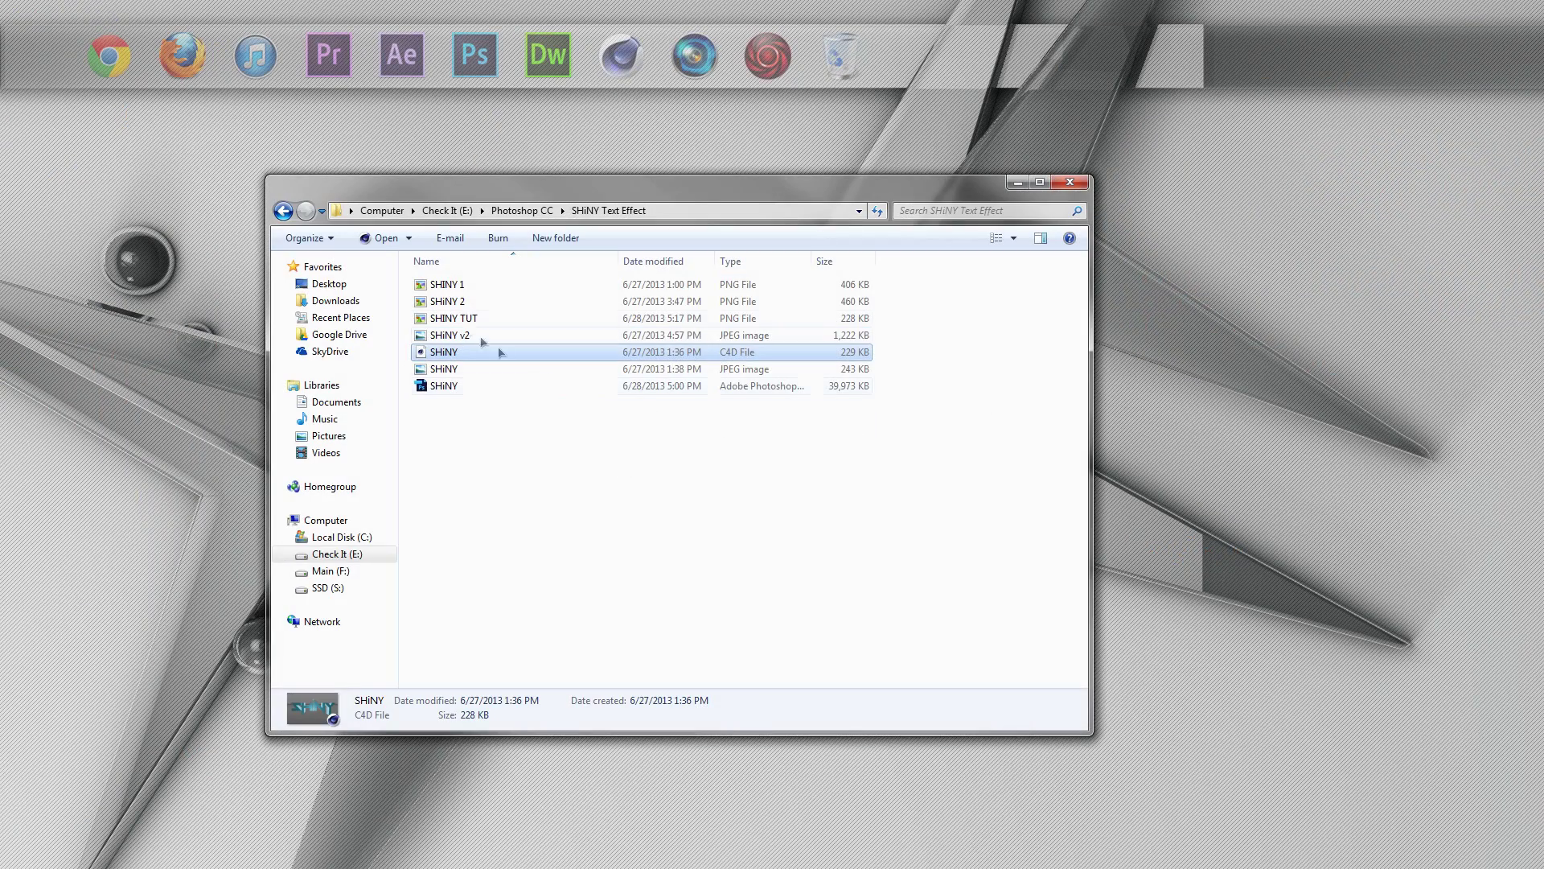
Open the rendered SHINY TUT PNG from the SHiNY Text Effect folder in Photoshop, fitted to the window
{"action": "left_click", "coordinate": [471, 317]}
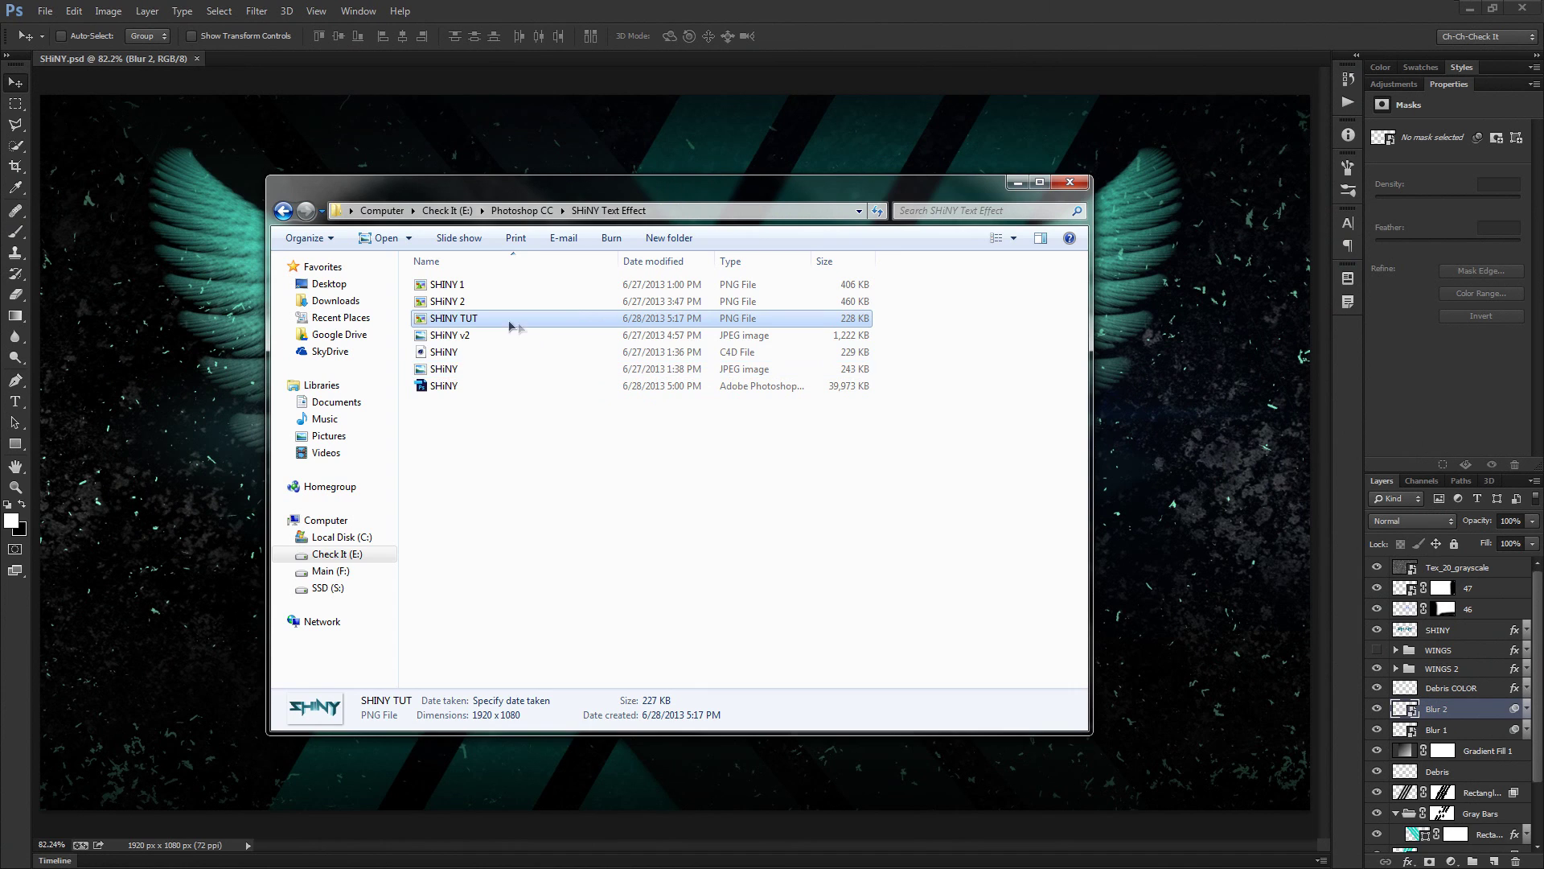
{"action": "double_click", "coordinate": [447, 319]}
{"action": "key", "text": "ctrl+0"}
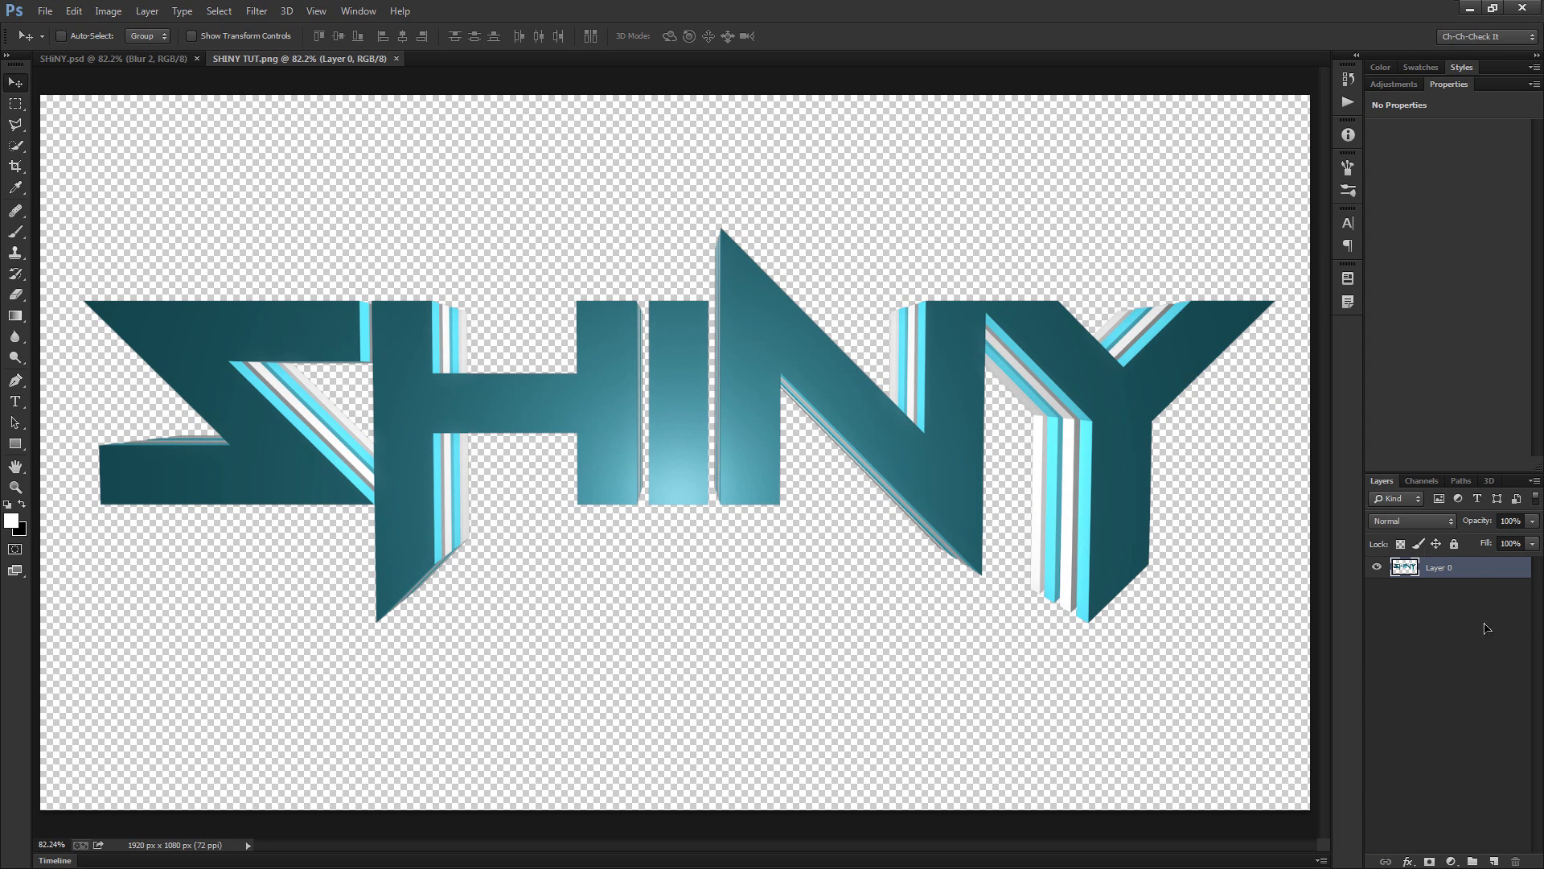
Add a new layer beneath the SHINY render, name it Black and fill it with black
{"action": "left_click", "coordinate": [1494, 861], "text": "ctrl"}
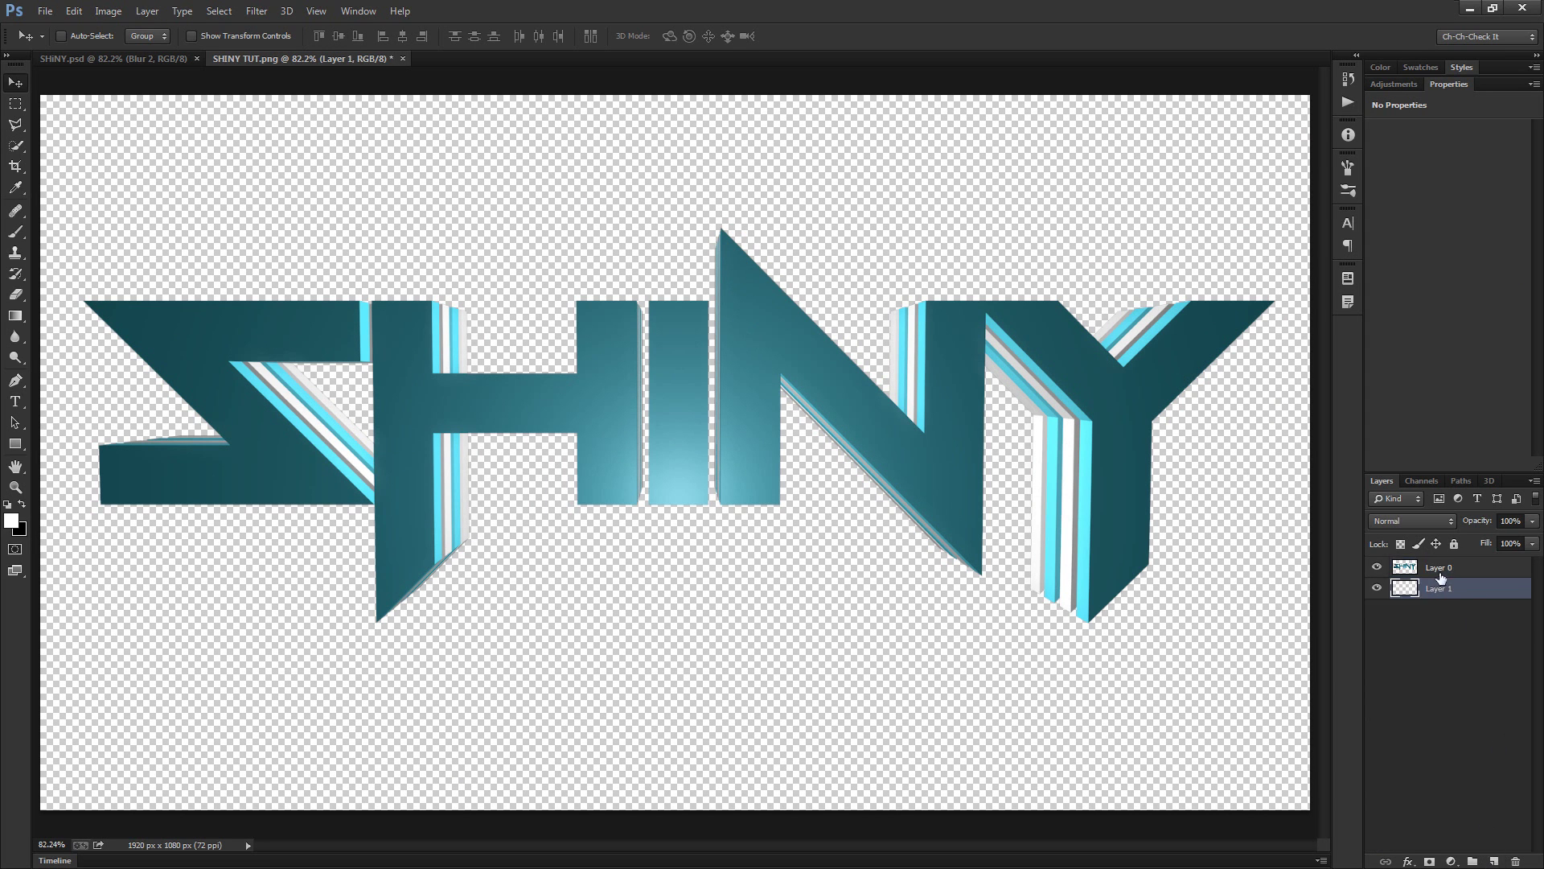
{"action": "double_click", "coordinate": [1435, 590]}
{"action": "key", "text": "BackSpace"}
{"action": "key", "text": "Return"}
{"action": "key", "text": "shift+F5"}
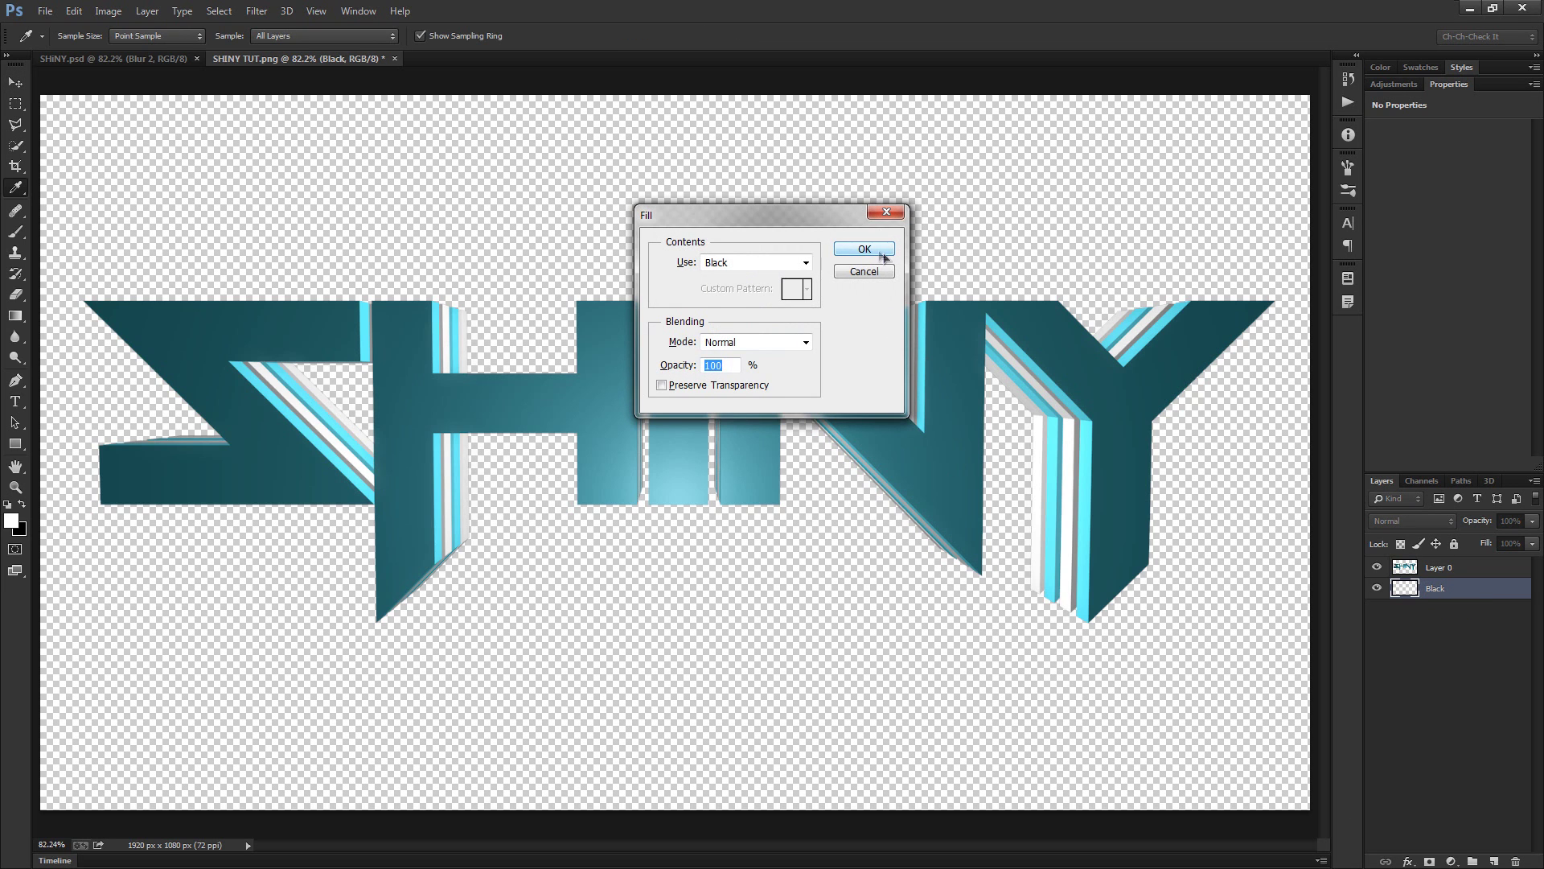
{"action": "left_click", "coordinate": [877, 250]}
{"action": "key", "text": "v"}
Duplicate the SHINY render layer twice
{"action": "left_click", "coordinate": [1464, 574]}
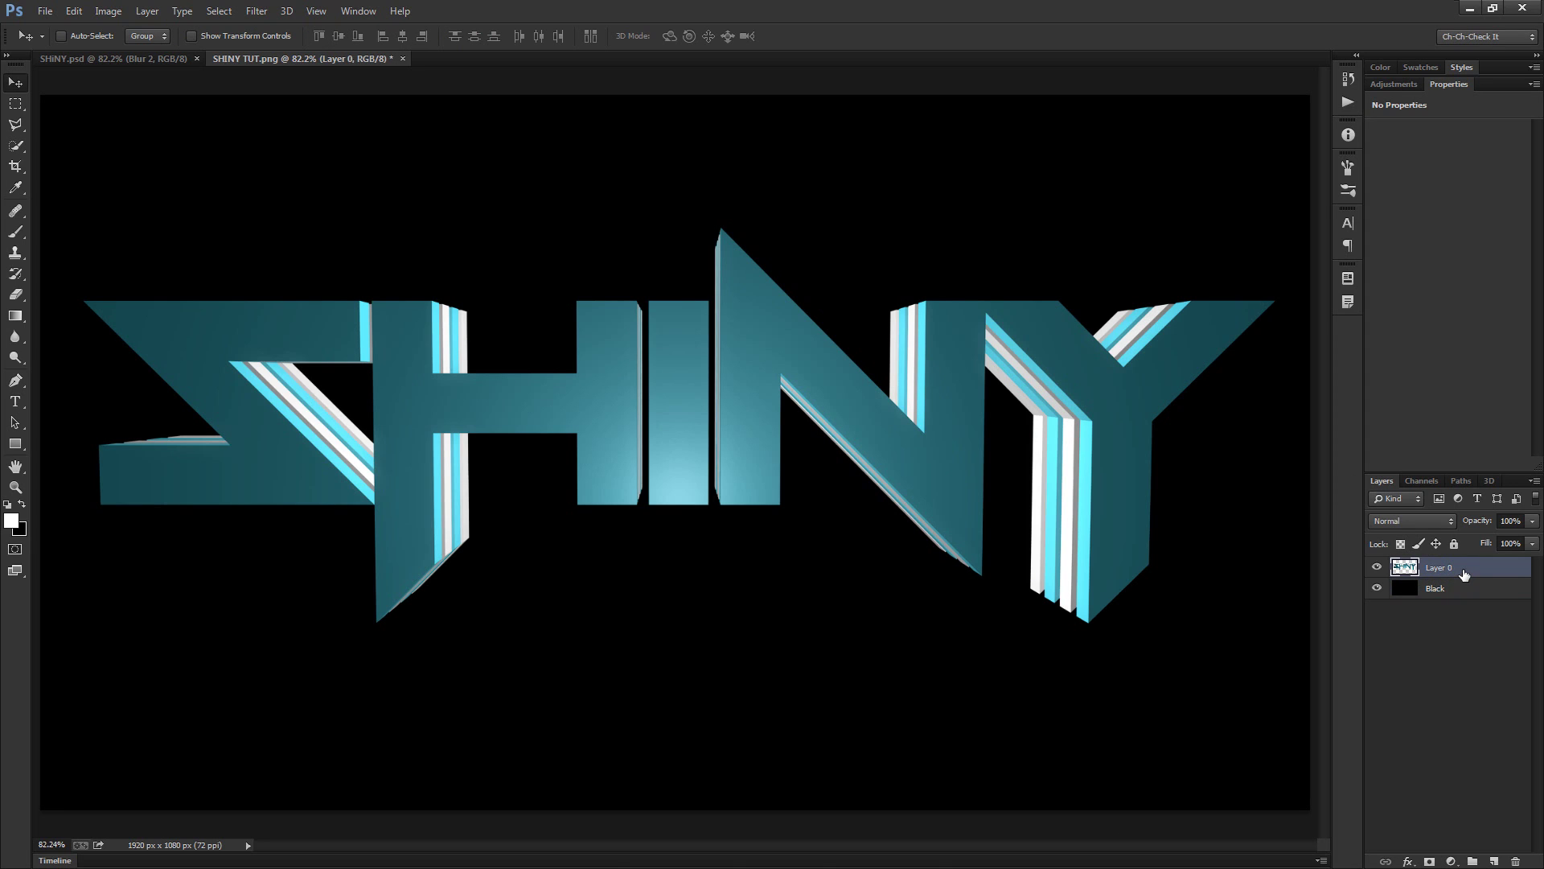
{"action": "key", "text": "ctrl+j"}
{"action": "key", "text": "ctrl+j"}
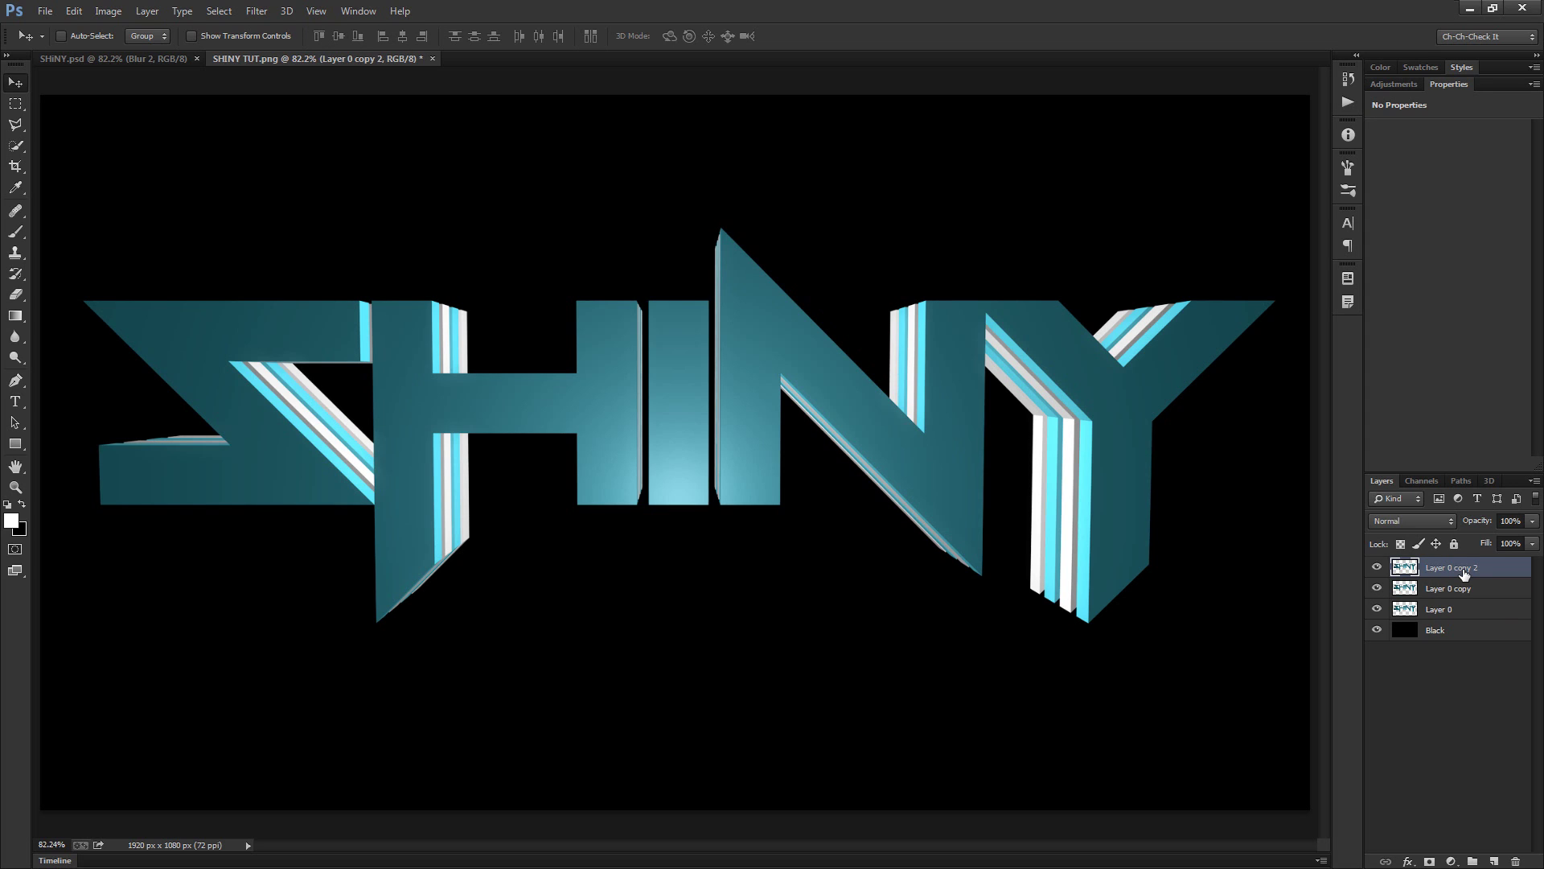
Rename the three render layers, from lowest to highest, Blur 1, Blur 2 and SHINY
{"action": "double_click", "coordinate": [1445, 609]}
{"action": "type", "text": "Blur 1"}
{"action": "key", "text": "Return"}
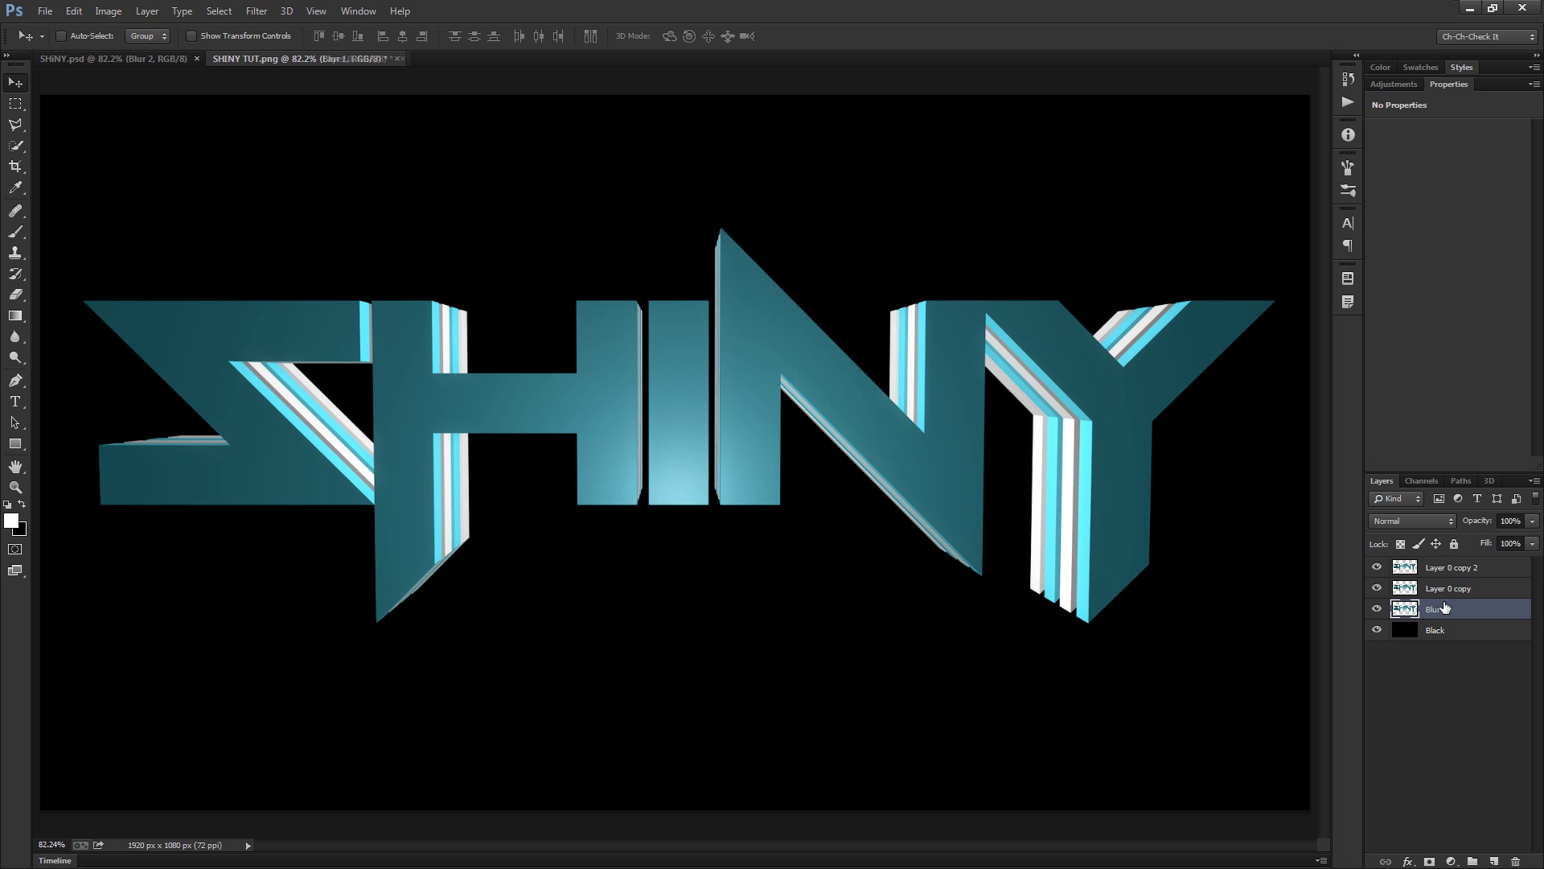
{"action": "double_click", "coordinate": [1429, 588]}
{"action": "type", "text": "B"}
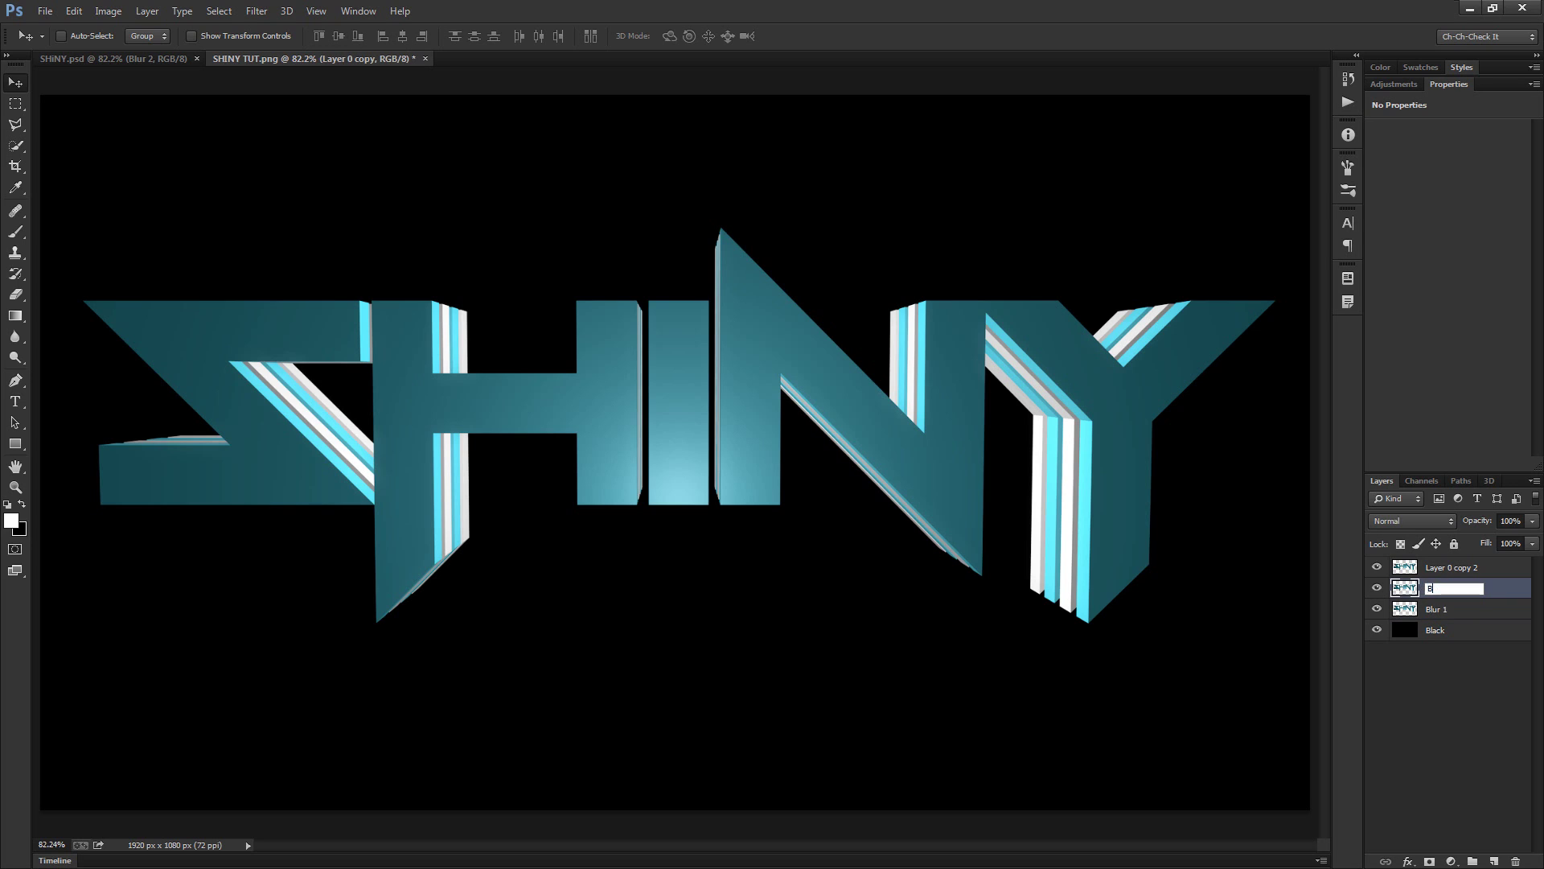
{"action": "key", "text": "Return"}
{"action": "double_click", "coordinate": [1440, 567]}
{"action": "type", "text": "SHINY"}
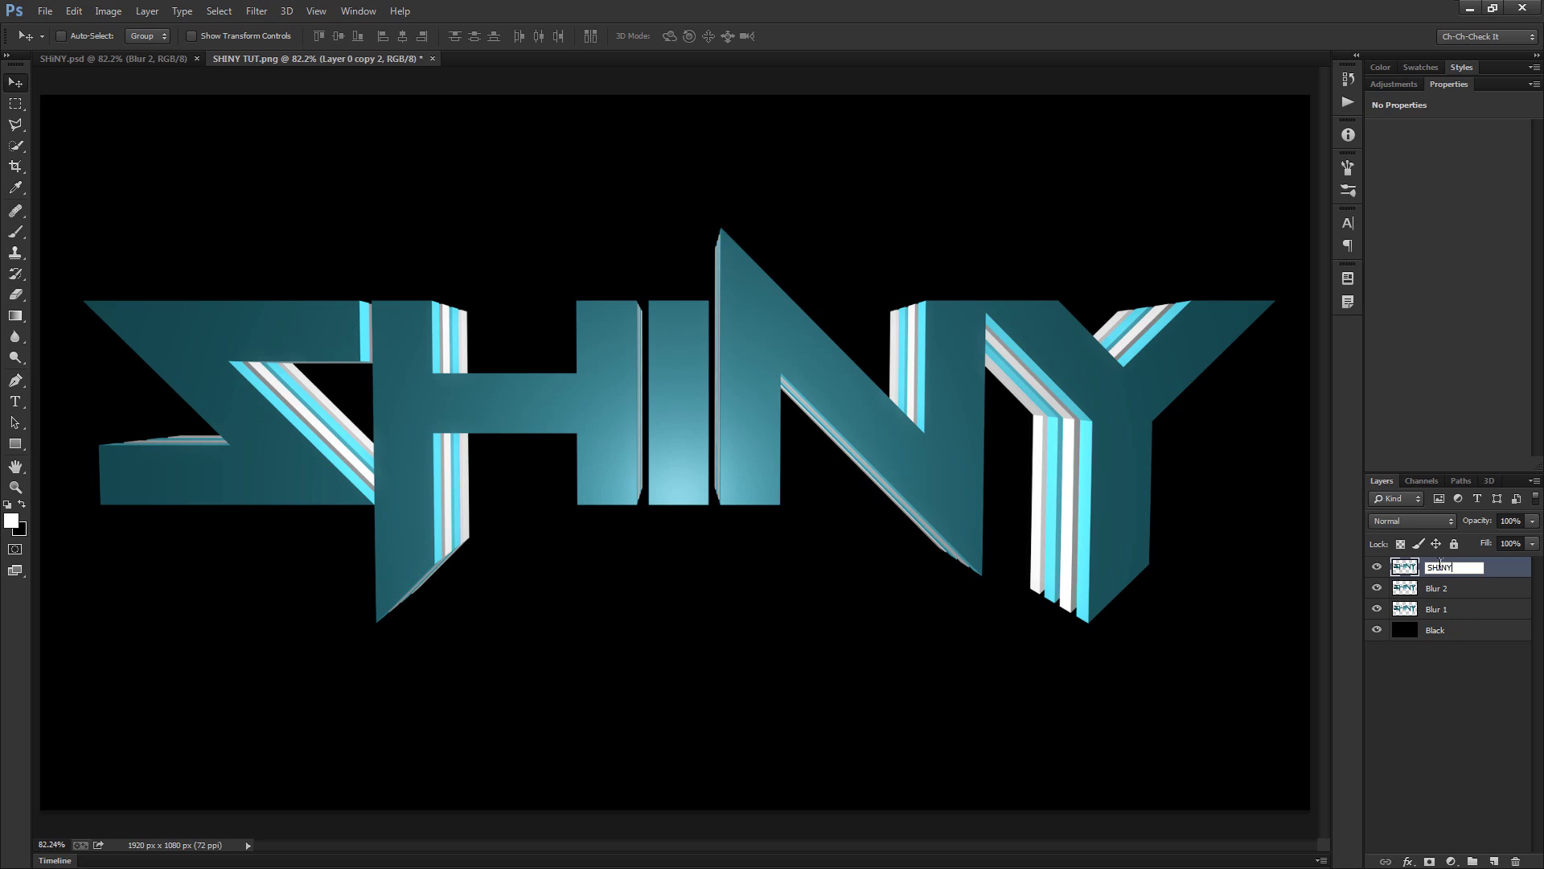
{"action": "key", "text": "Return"}
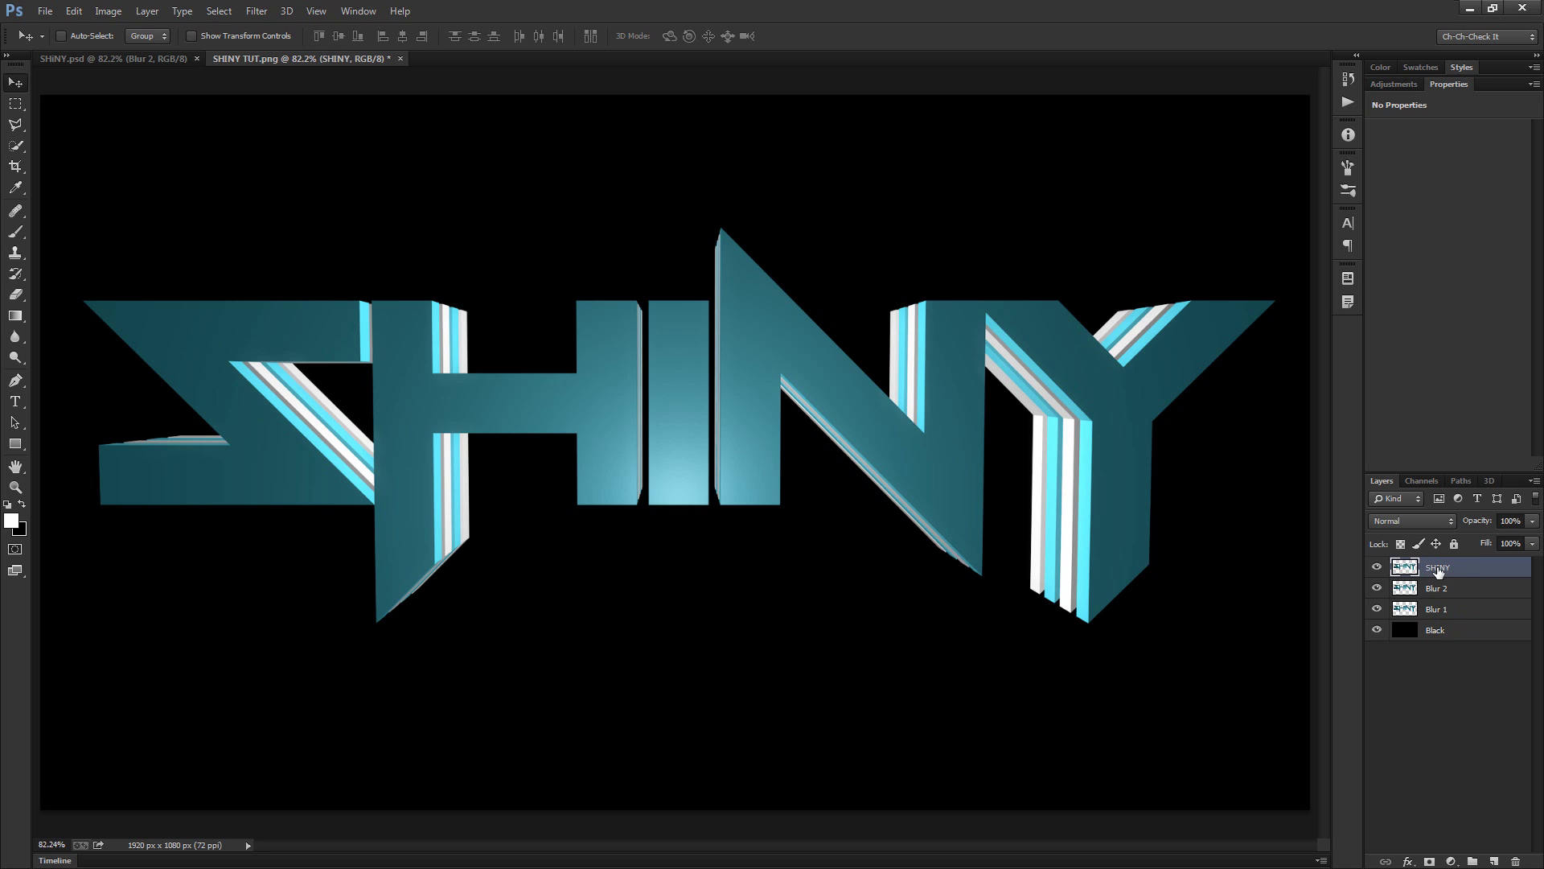
Rotate the Blur 1 layer counter-clockwise around its center so the Y end rises behind the main text
{"action": "left_click", "coordinate": [1458, 612]}
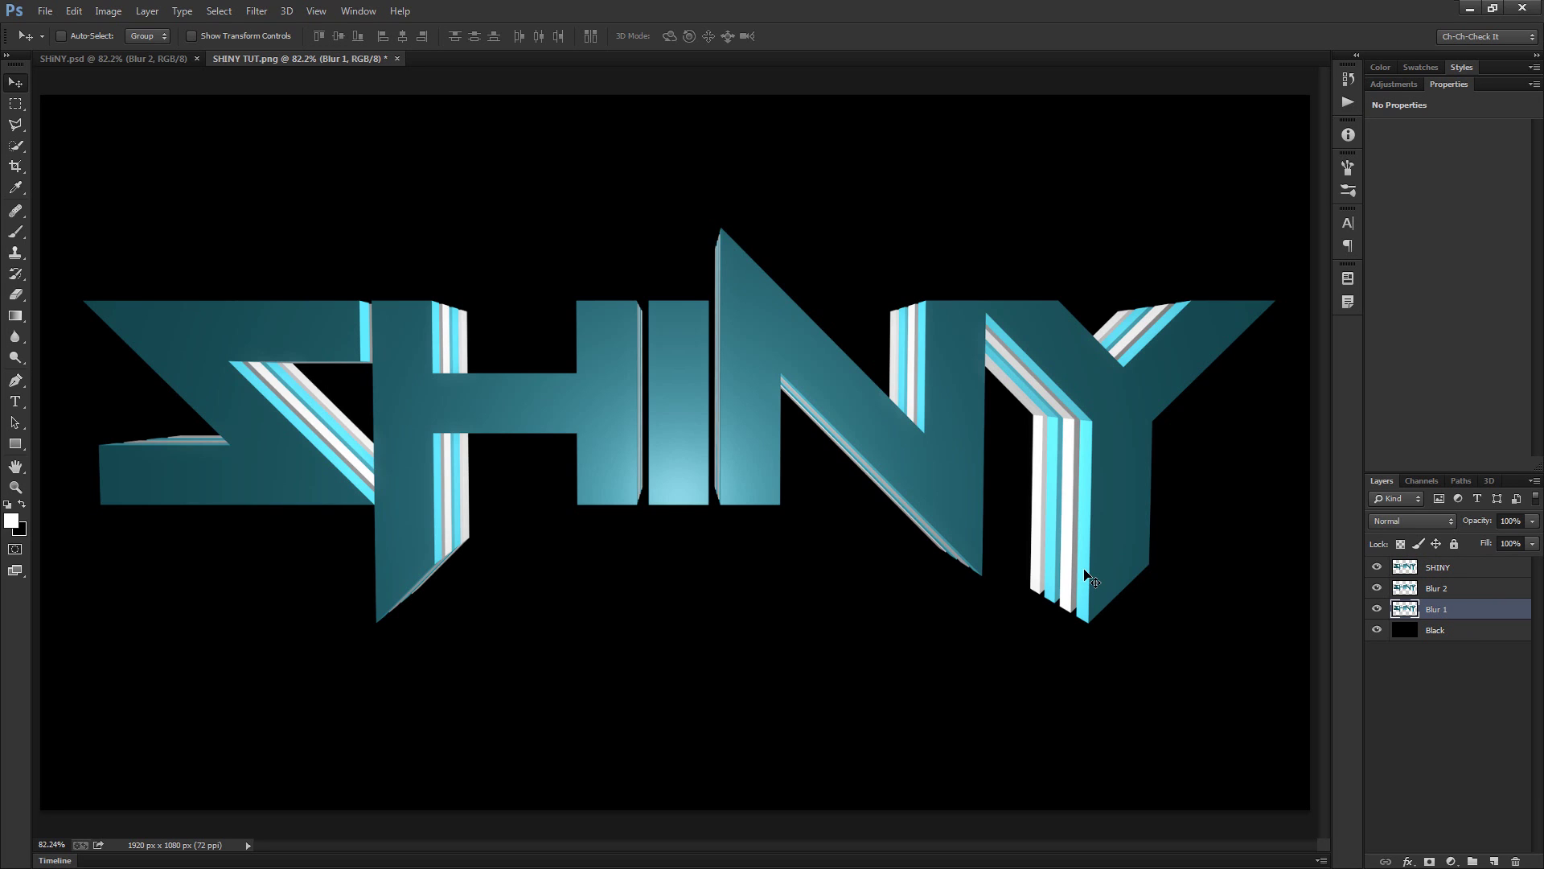
{"action": "key", "text": "ctrl+t"}
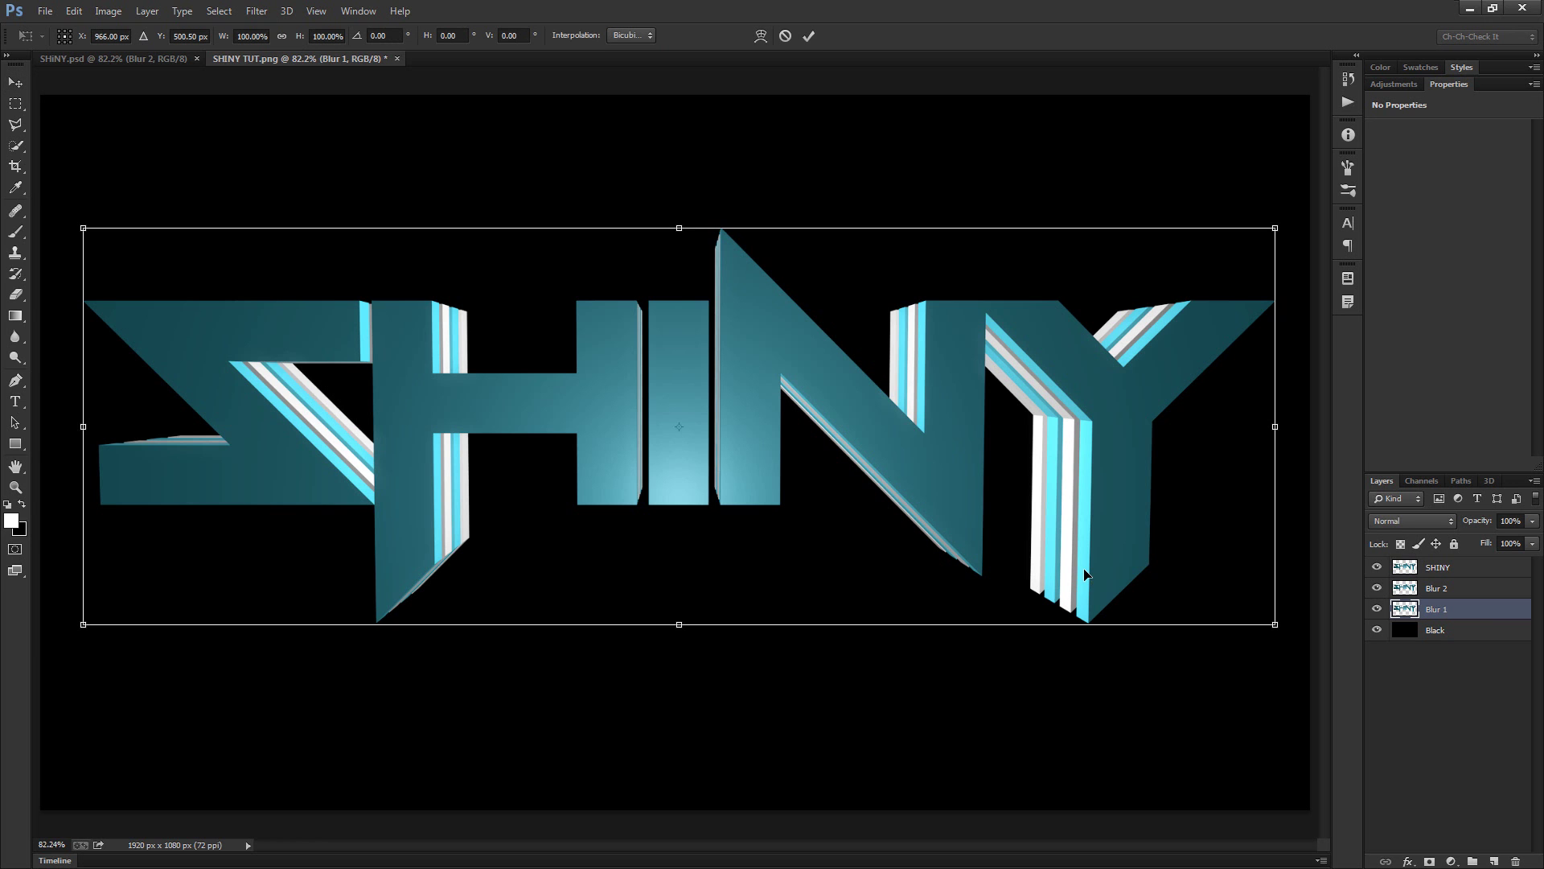
{"action": "left_click_drag", "start_coordinate": [1233, 174], "coordinate": [1041, 86]}
{"action": "left_click", "coordinate": [809, 37]}
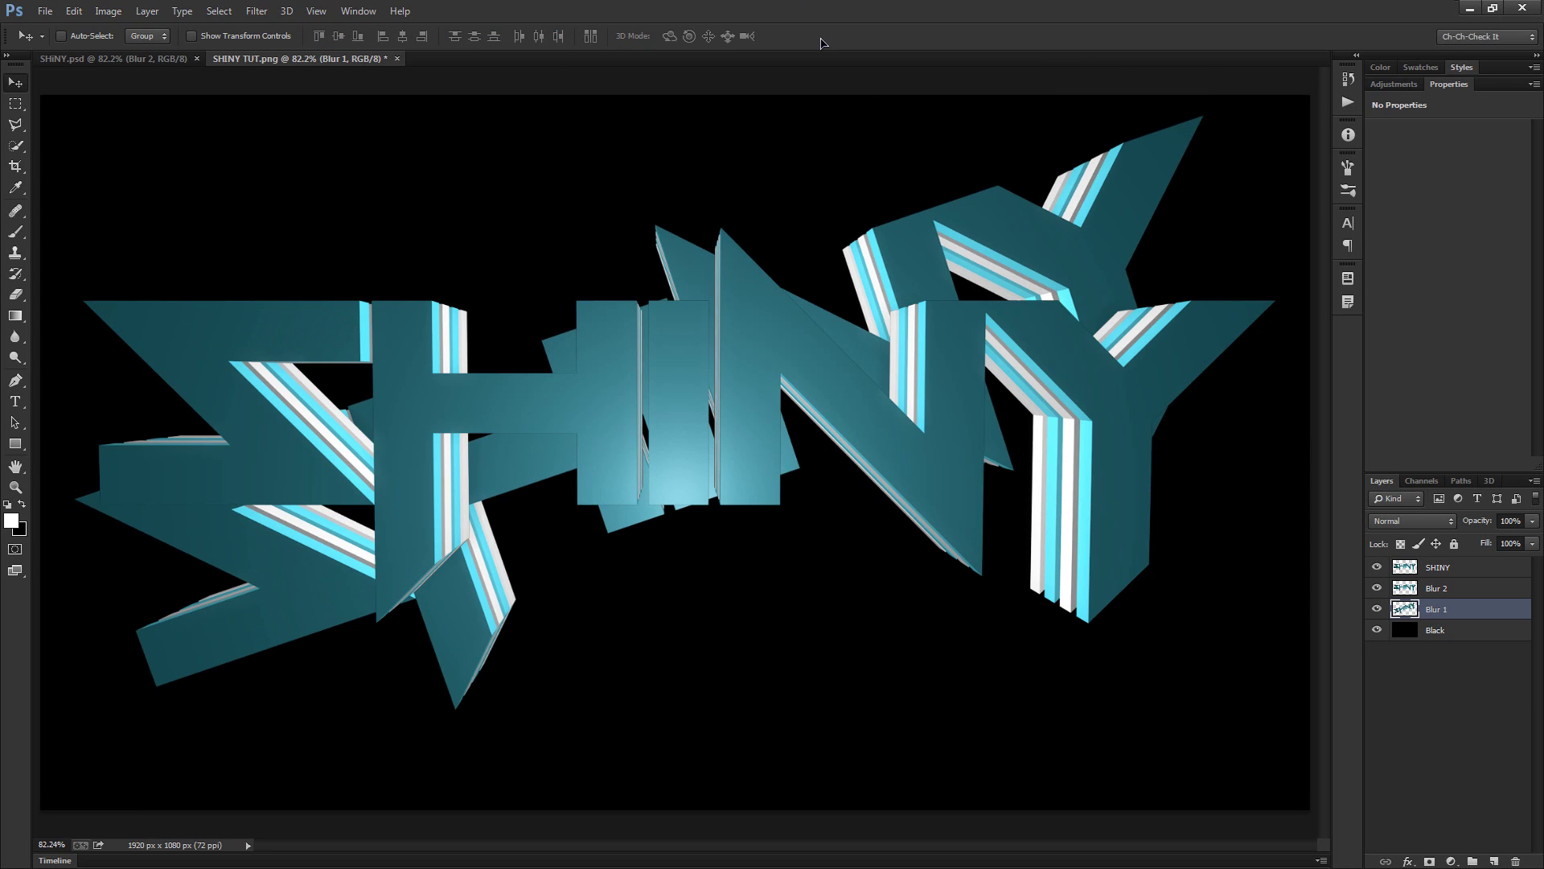
Rotate the Blur 2 layer clockwise around its center so it crosses Blur 1 behind the main text
{"action": "left_click", "coordinate": [1445, 594]}
{"action": "key", "text": "ctrl+t"}
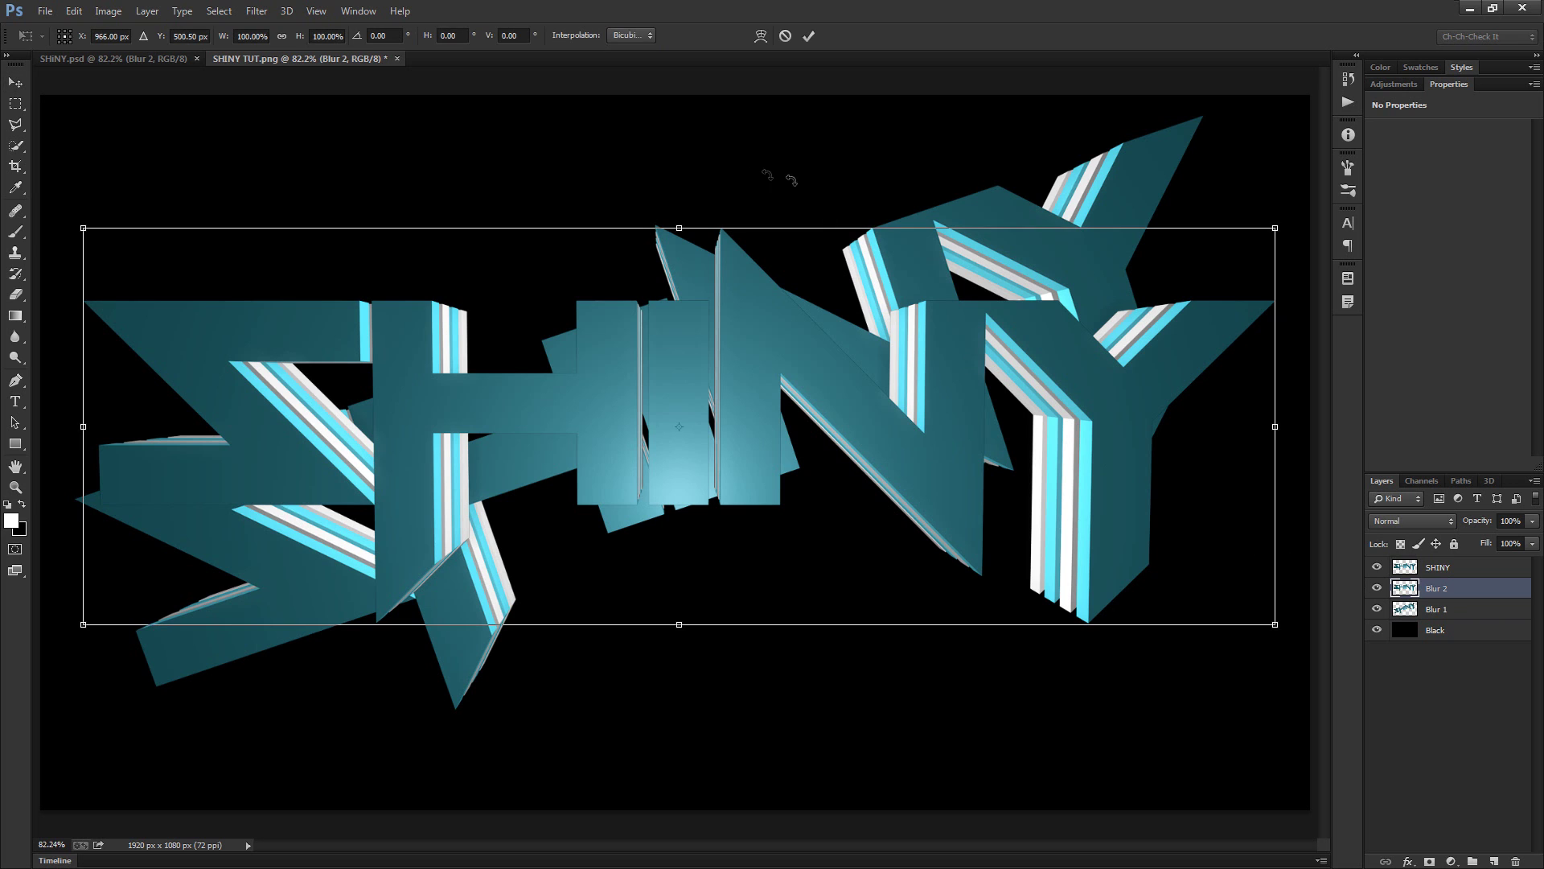
{"action": "left_click_drag", "start_coordinate": [429, 119], "coordinate": [613, 121]}
{"action": "left_click", "coordinate": [808, 35]}
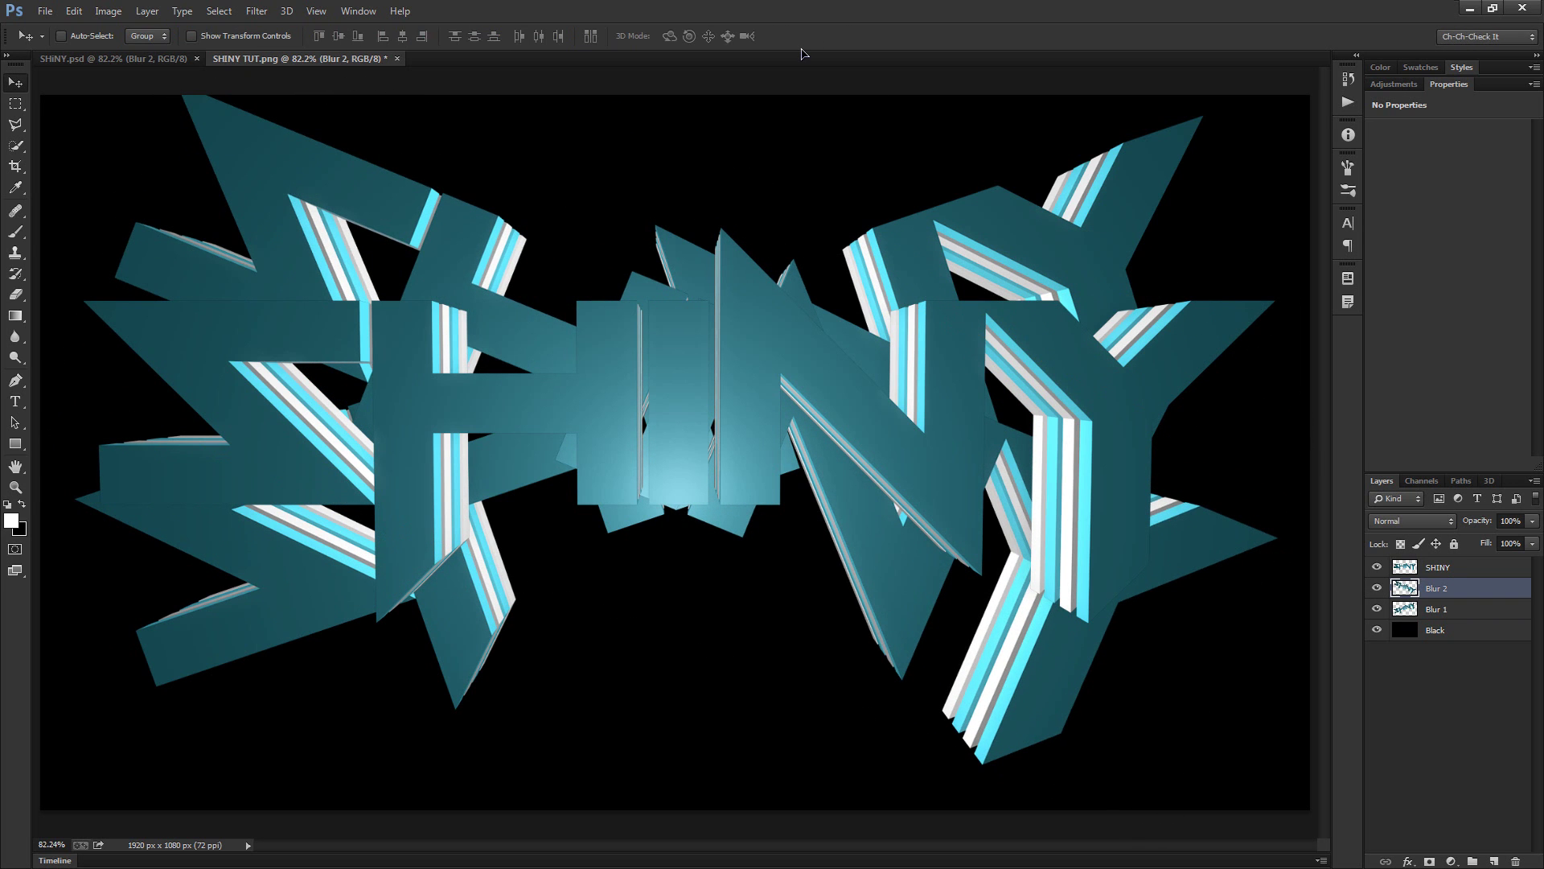
Set the opacity of both the Blur 1 and Blur 2 layers to 10%
{"action": "left_click", "coordinate": [1462, 613], "text": "shift"}
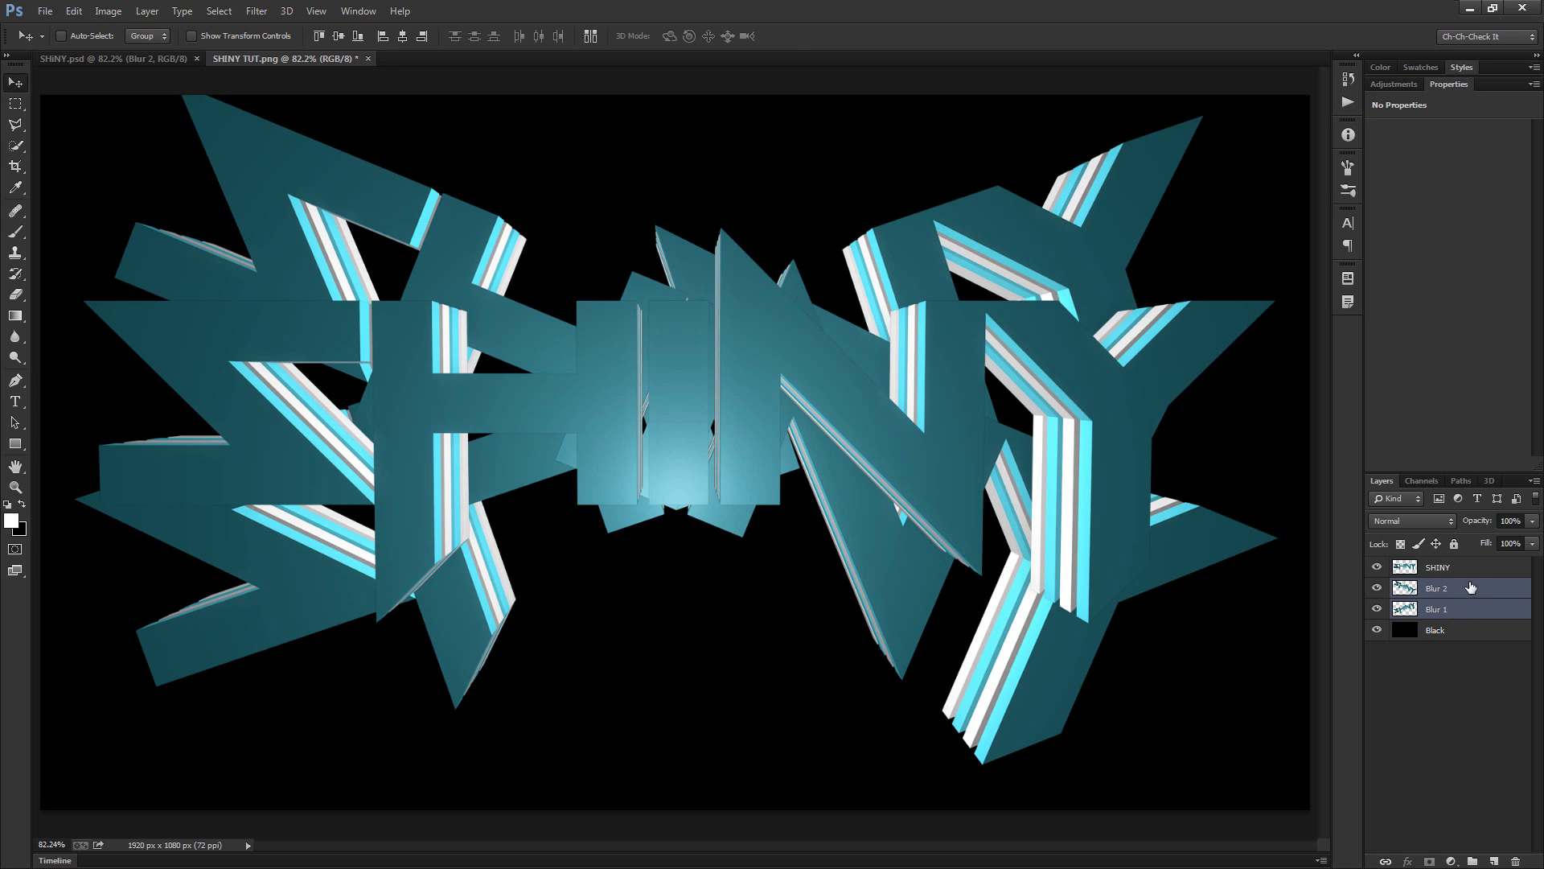
{"action": "left_click", "coordinate": [1509, 521]}
{"action": "type", "text": "10"}
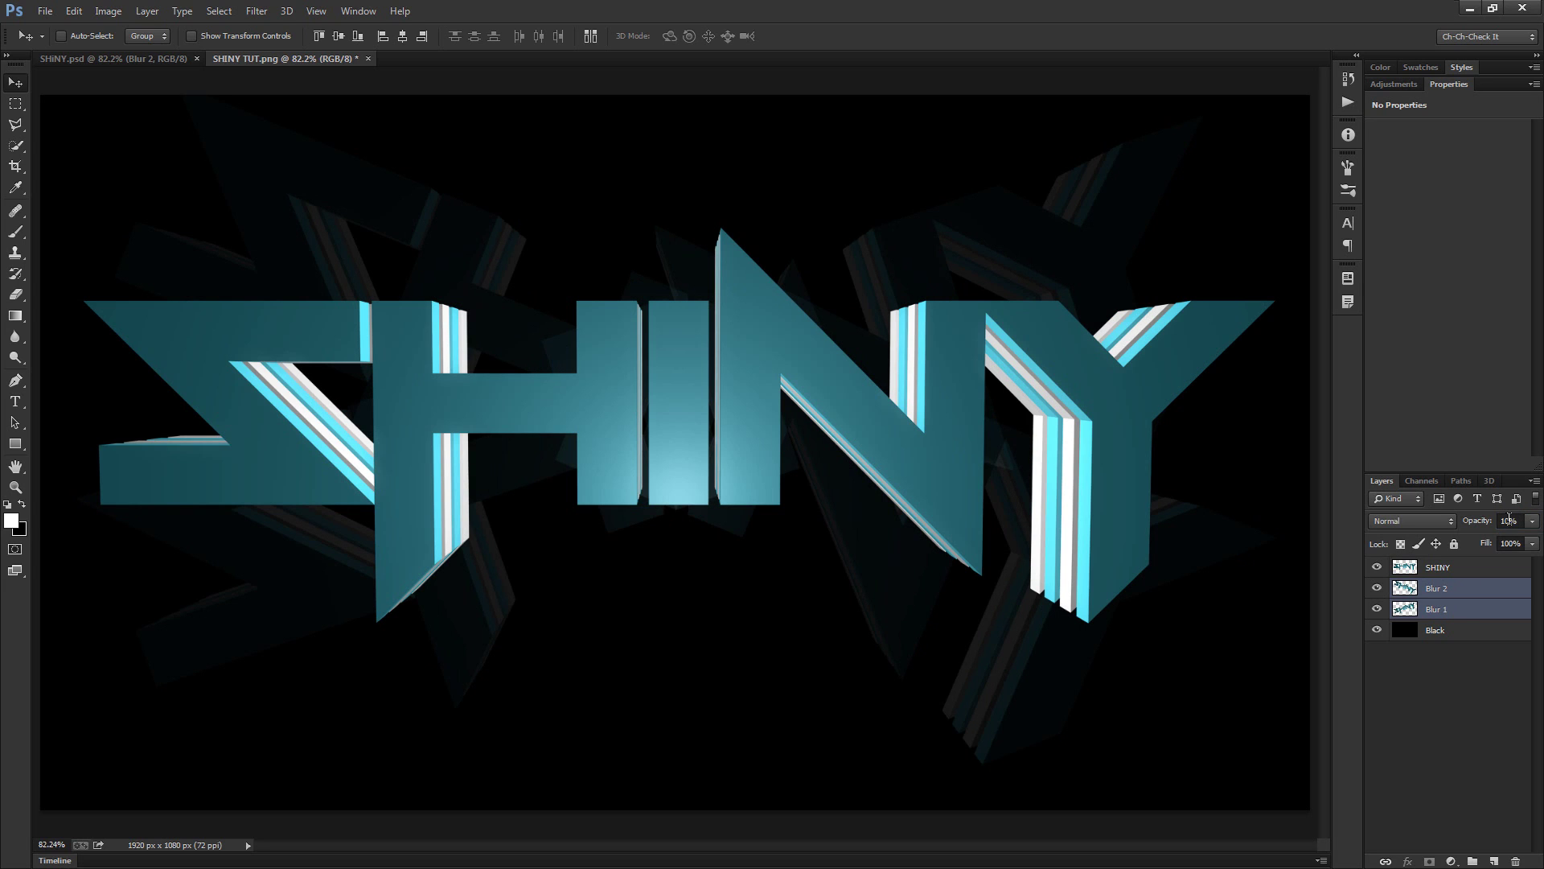
Apply a Gaussian Blur with a 10-pixel radius to the Blur 1 layer and the same blur to Blur 2
{"action": "left_click", "coordinate": [1450, 607]}
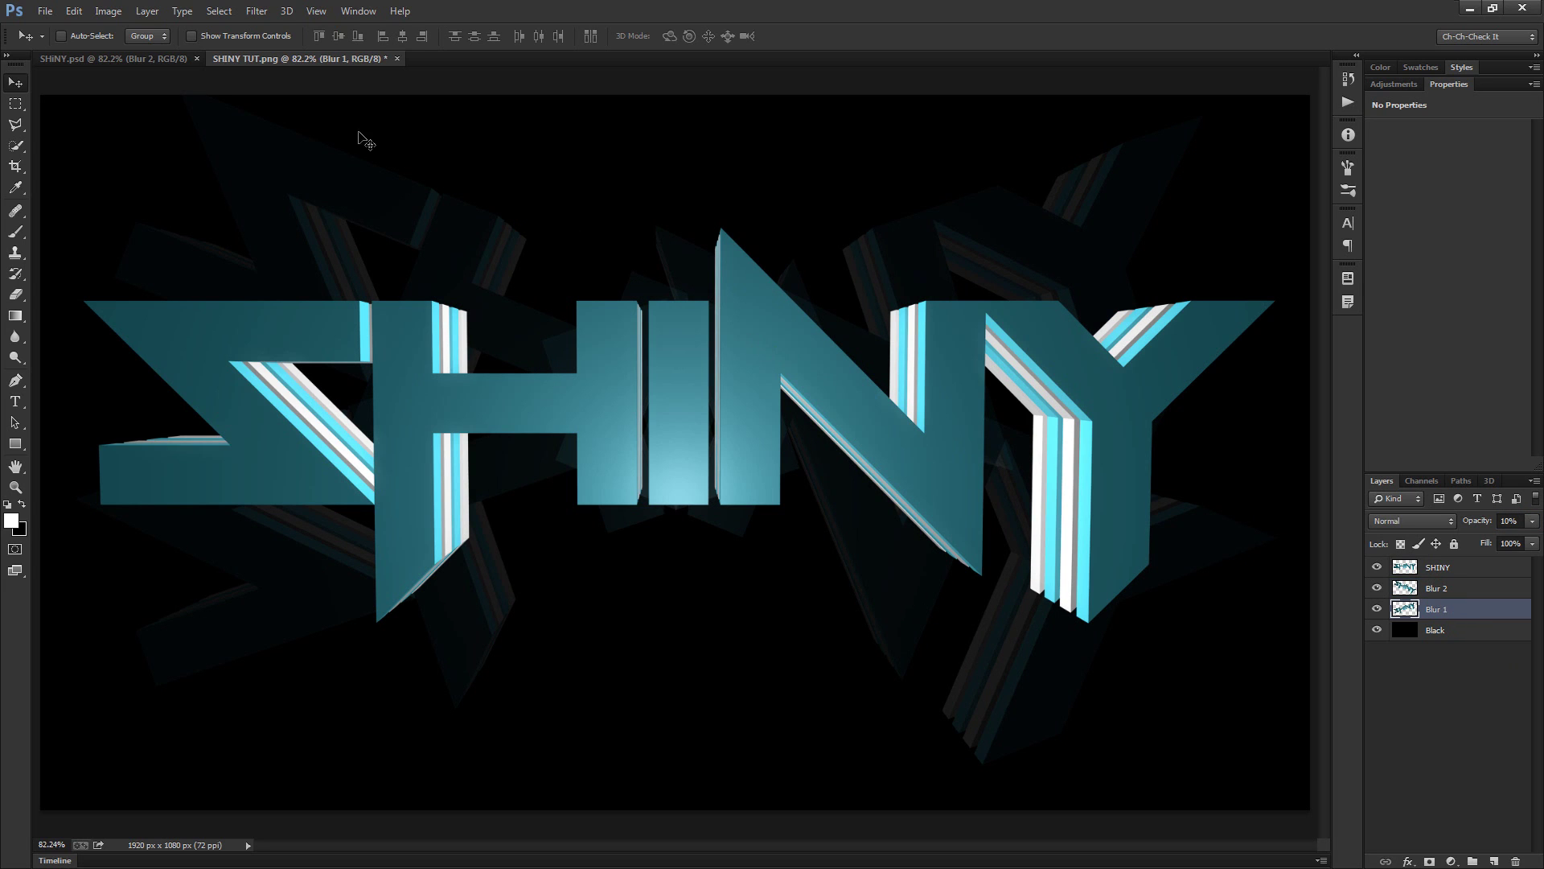
{"action": "left_click", "coordinate": [257, 11]}
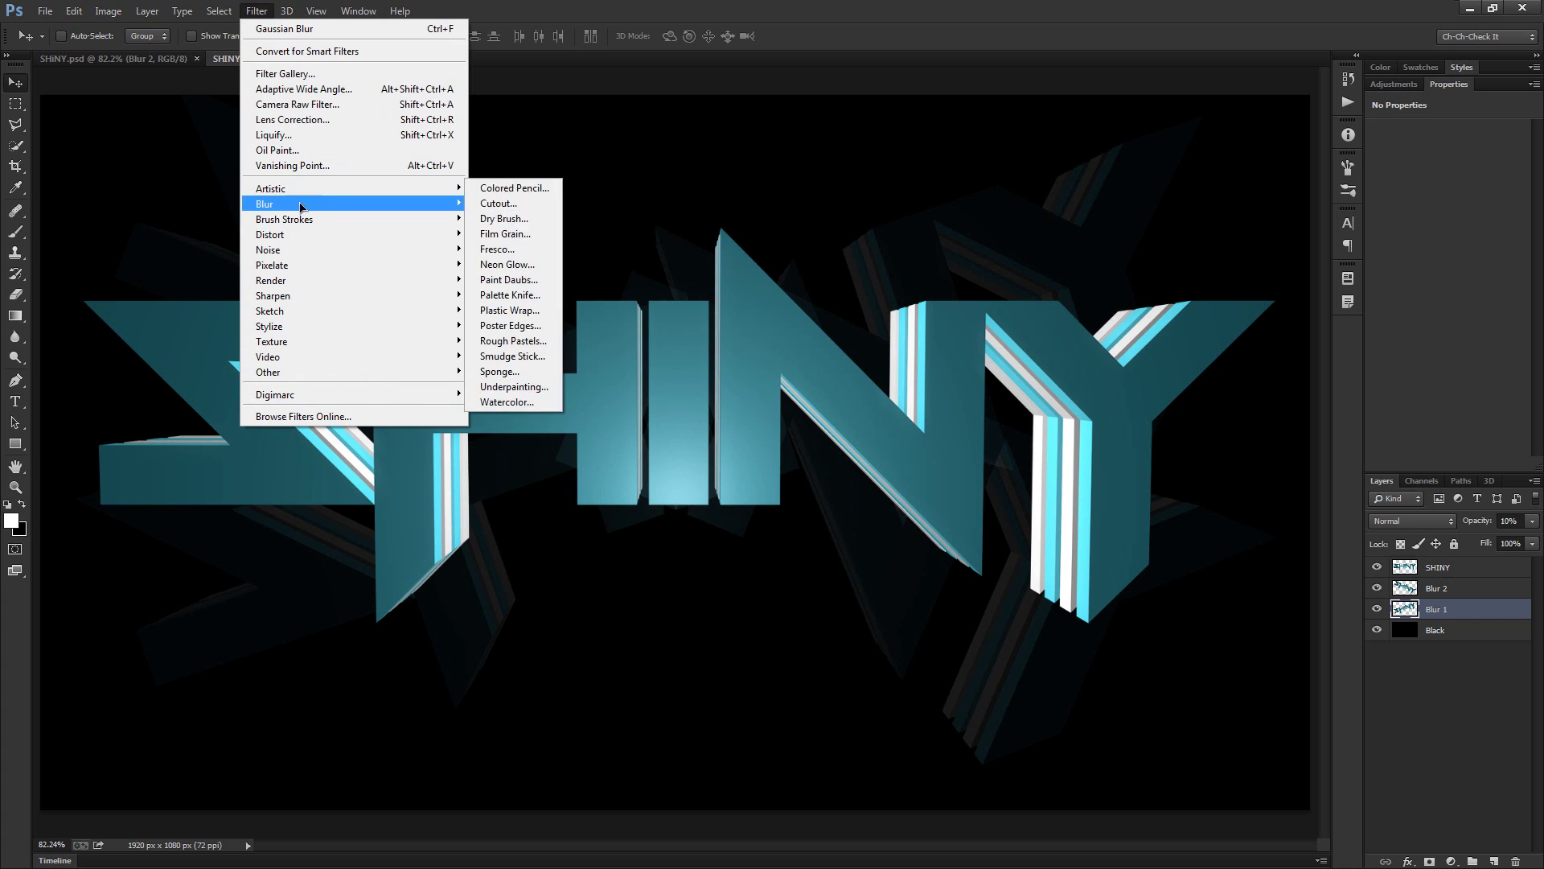
{"action": "mouse_move", "coordinate": [302, 208]}
{"action": "left_click", "coordinate": [515, 316]}
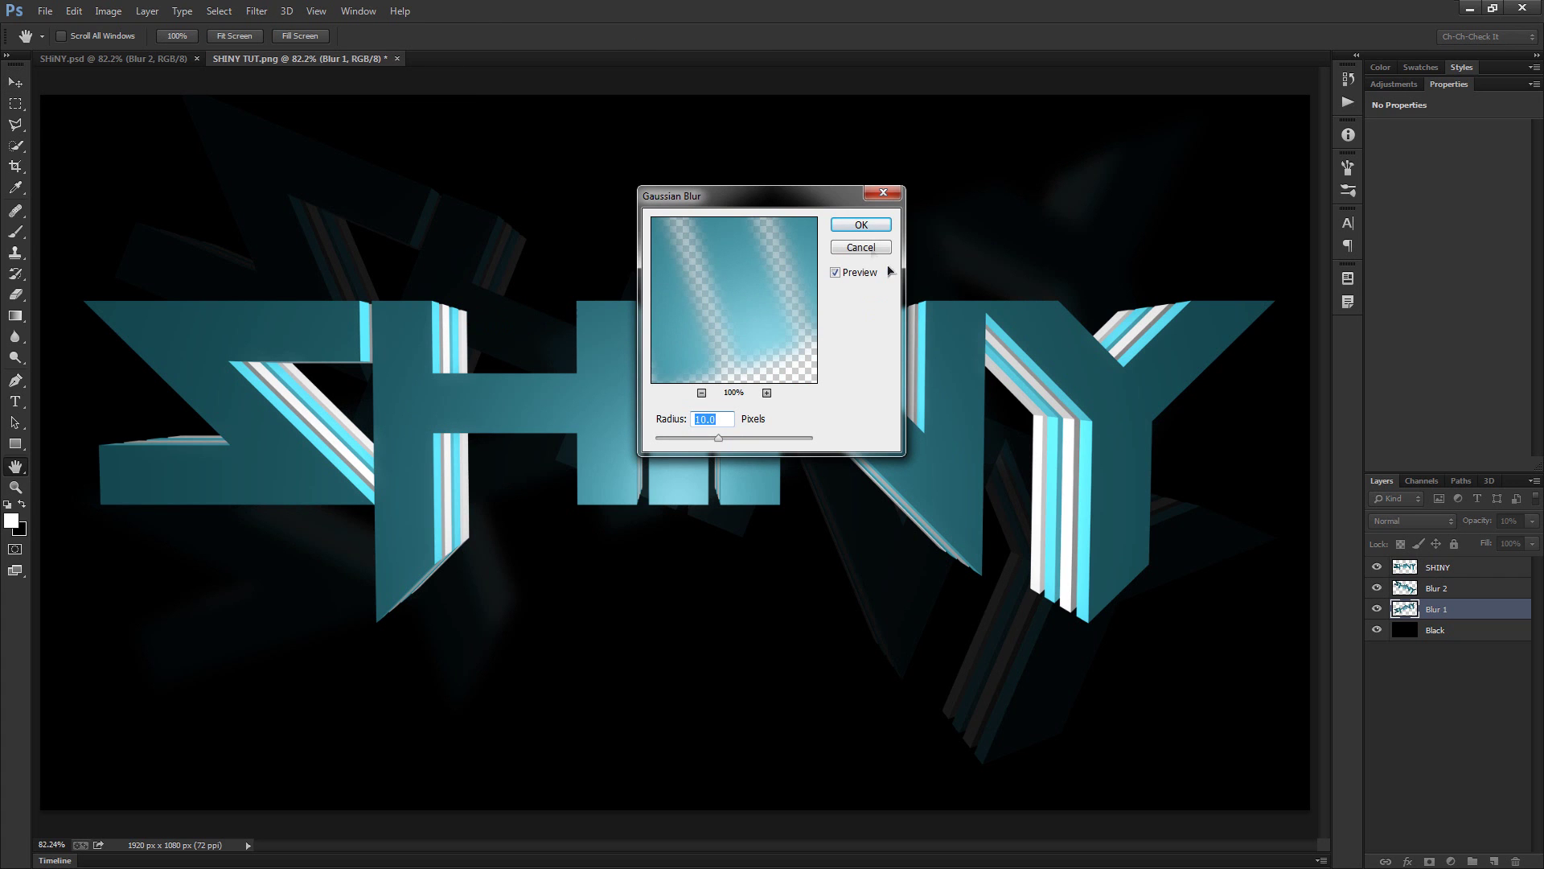
{"action": "left_click_drag", "start_coordinate": [801, 201], "coordinate": [808, 269]}
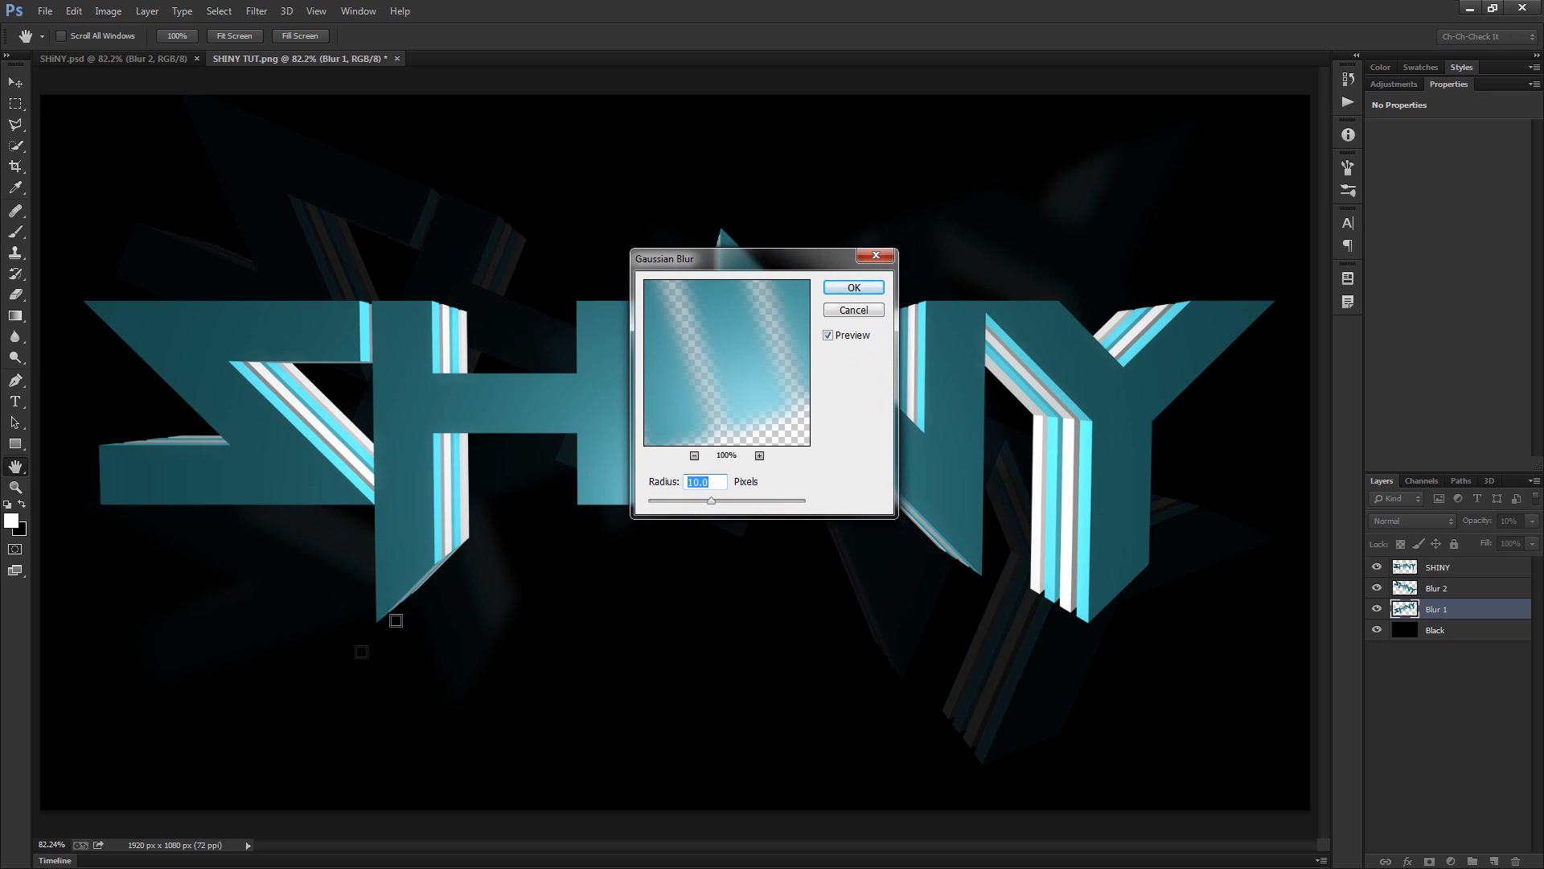
{"action": "left_click", "coordinate": [854, 287]}
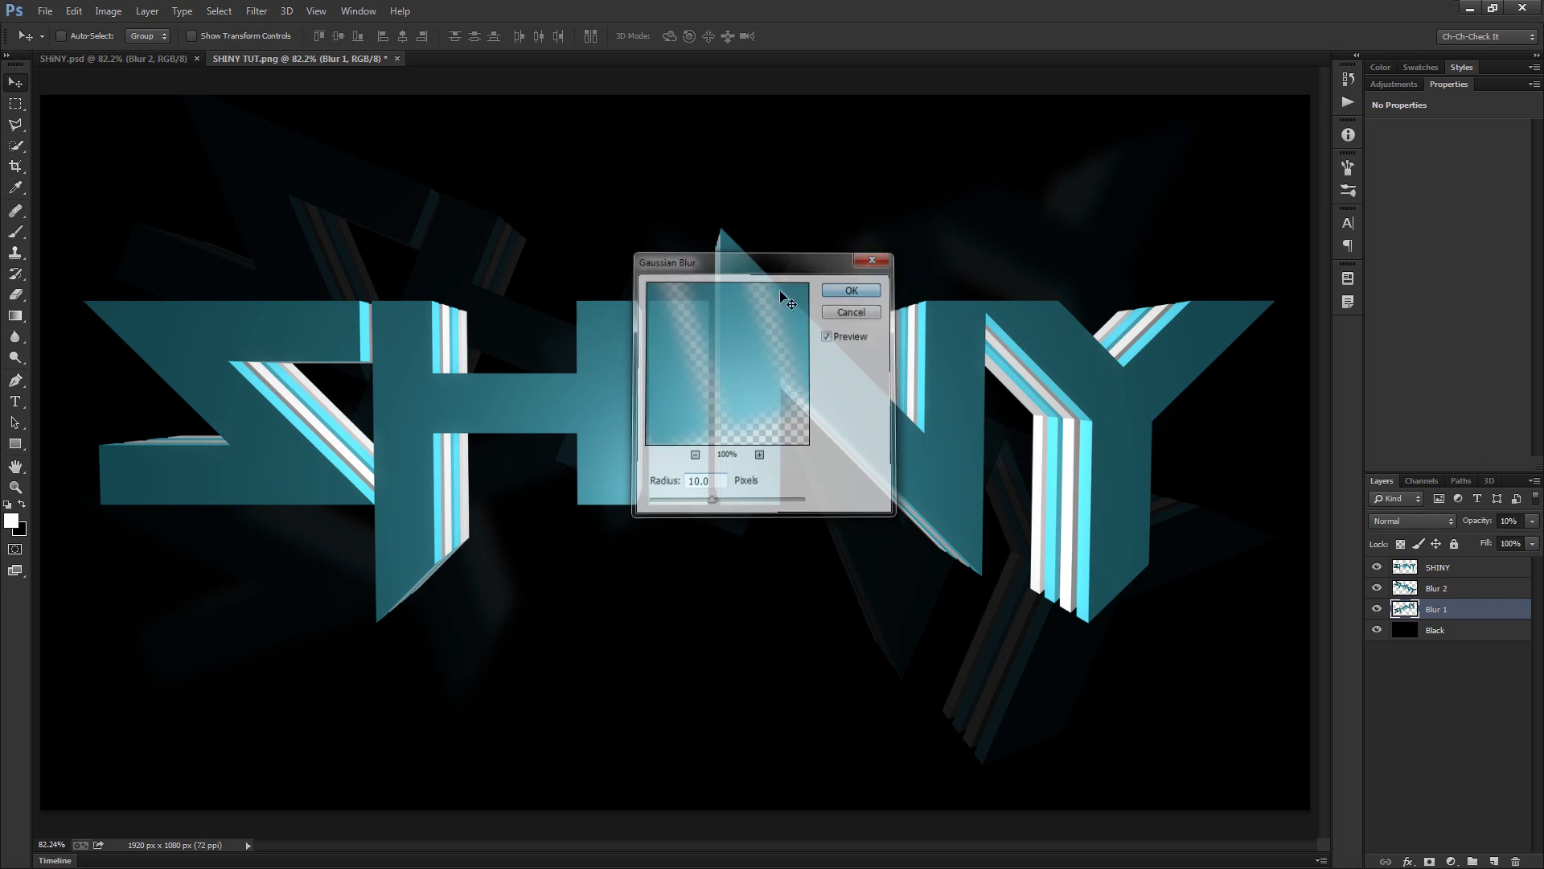
{"action": "left_click", "coordinate": [1443, 590]}
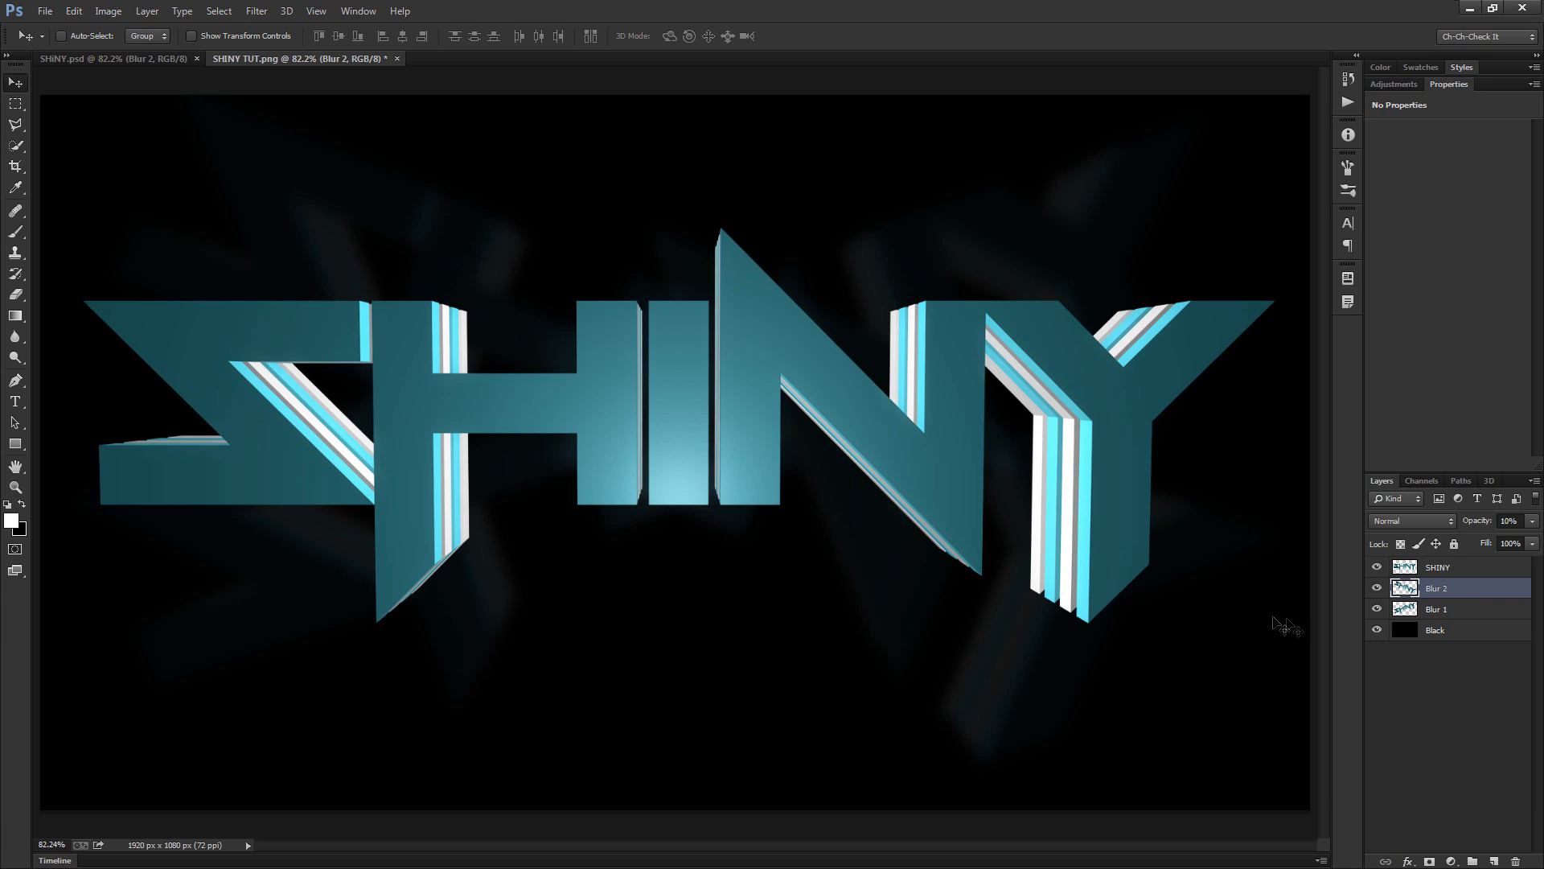
Scale the SHINY layer down around its center to about 77%, keeping its proportions
{"action": "left_click", "coordinate": [1456, 569]}
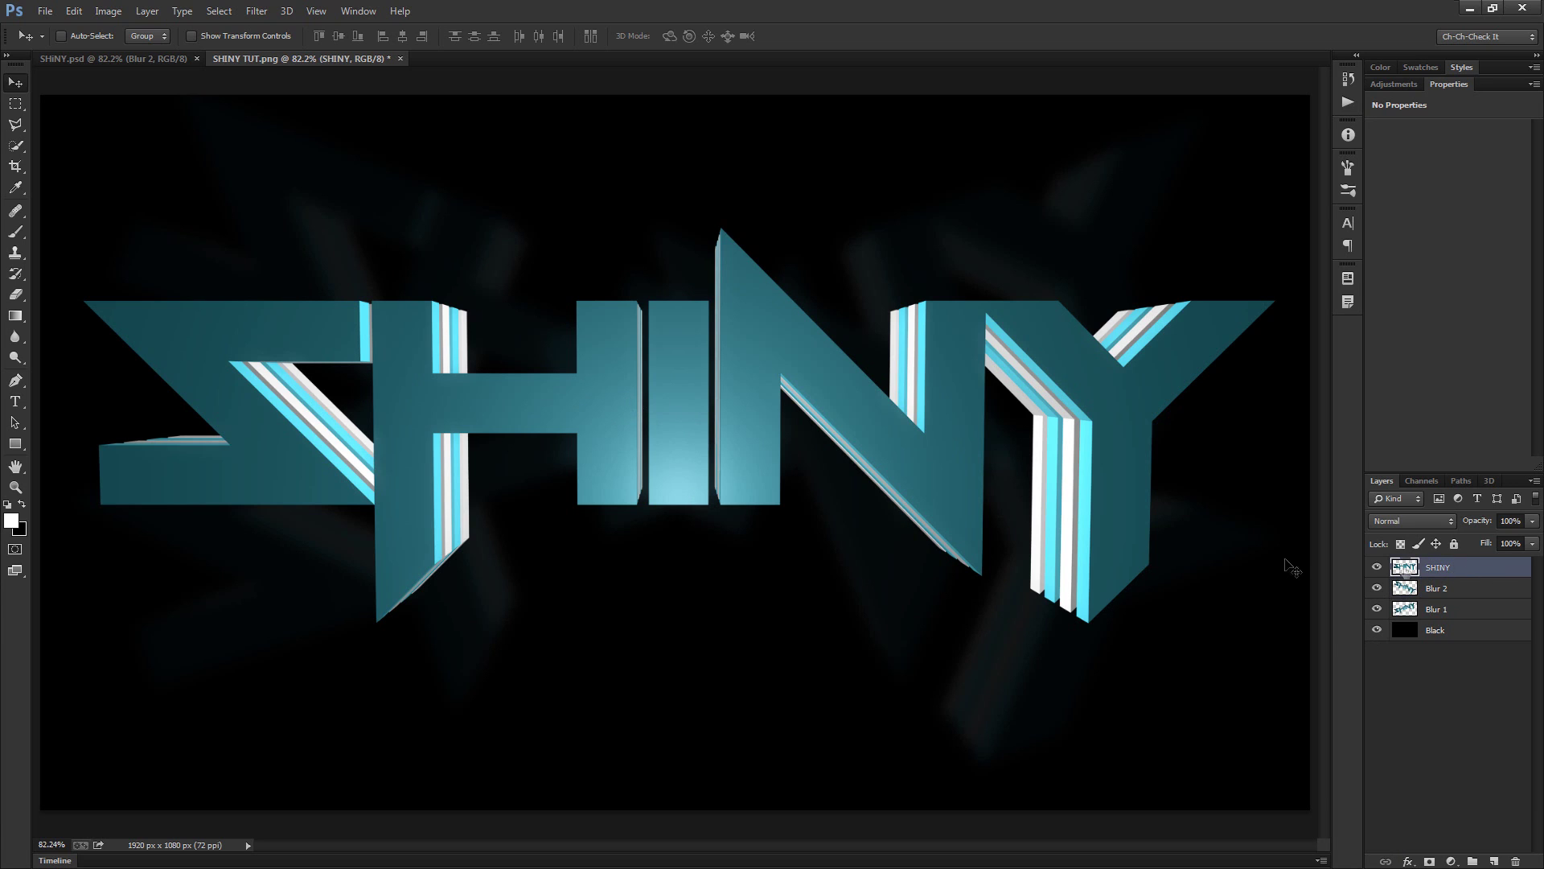
{"action": "key", "text": "ctrl+t"}
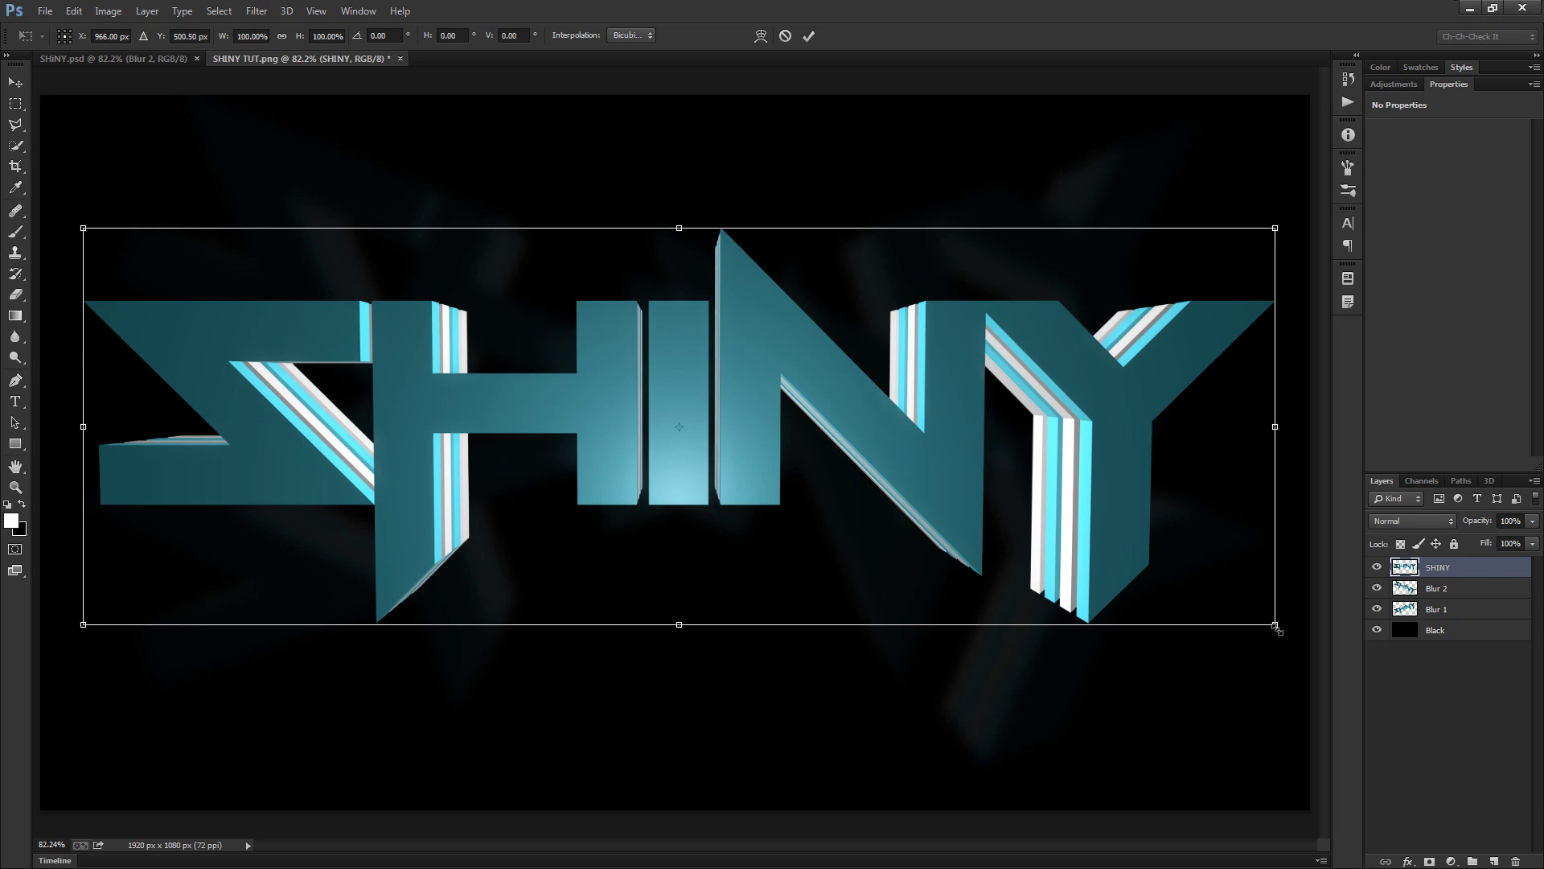
{"action": "left_click_drag", "start_coordinate": [1272, 624], "coordinate": [1154, 592]}
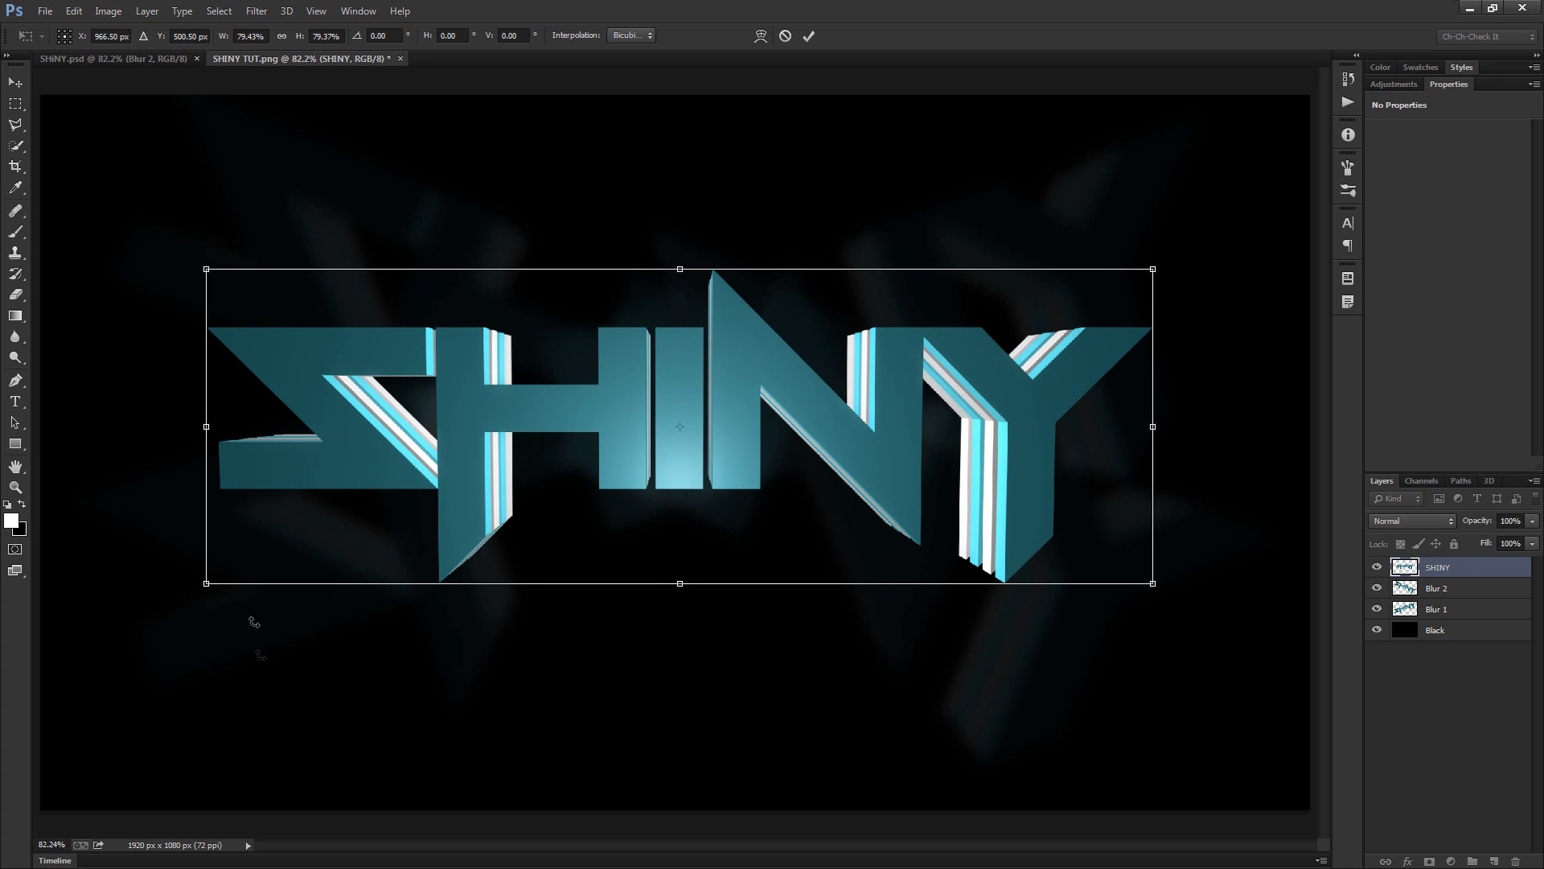
{"action": "left_click_drag", "start_coordinate": [1153, 583], "coordinate": [1137, 579]}
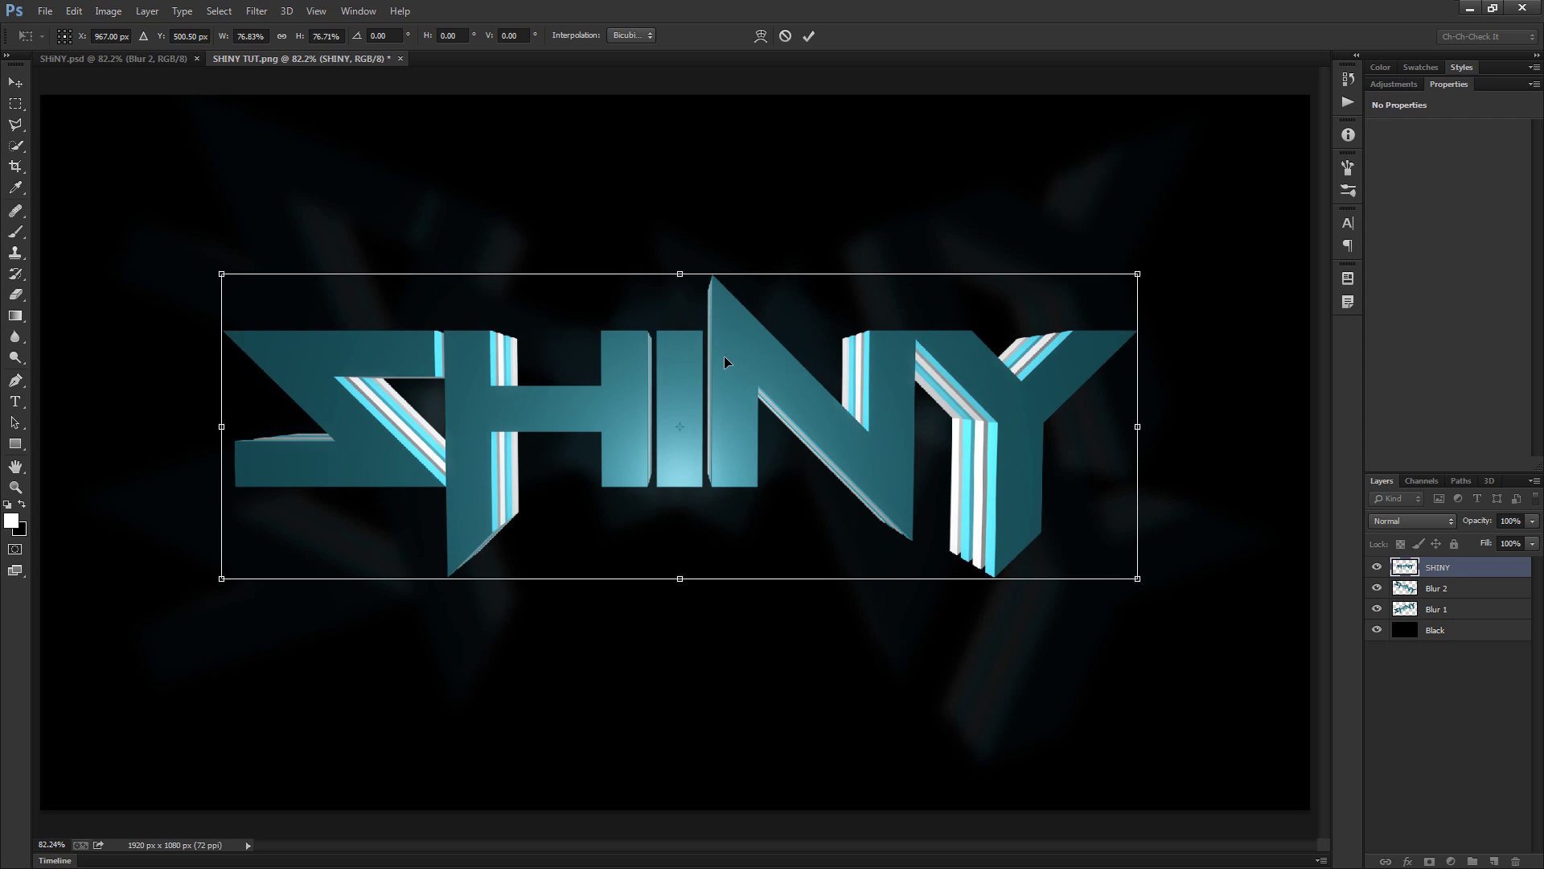
{"action": "left_click", "coordinate": [808, 35]}
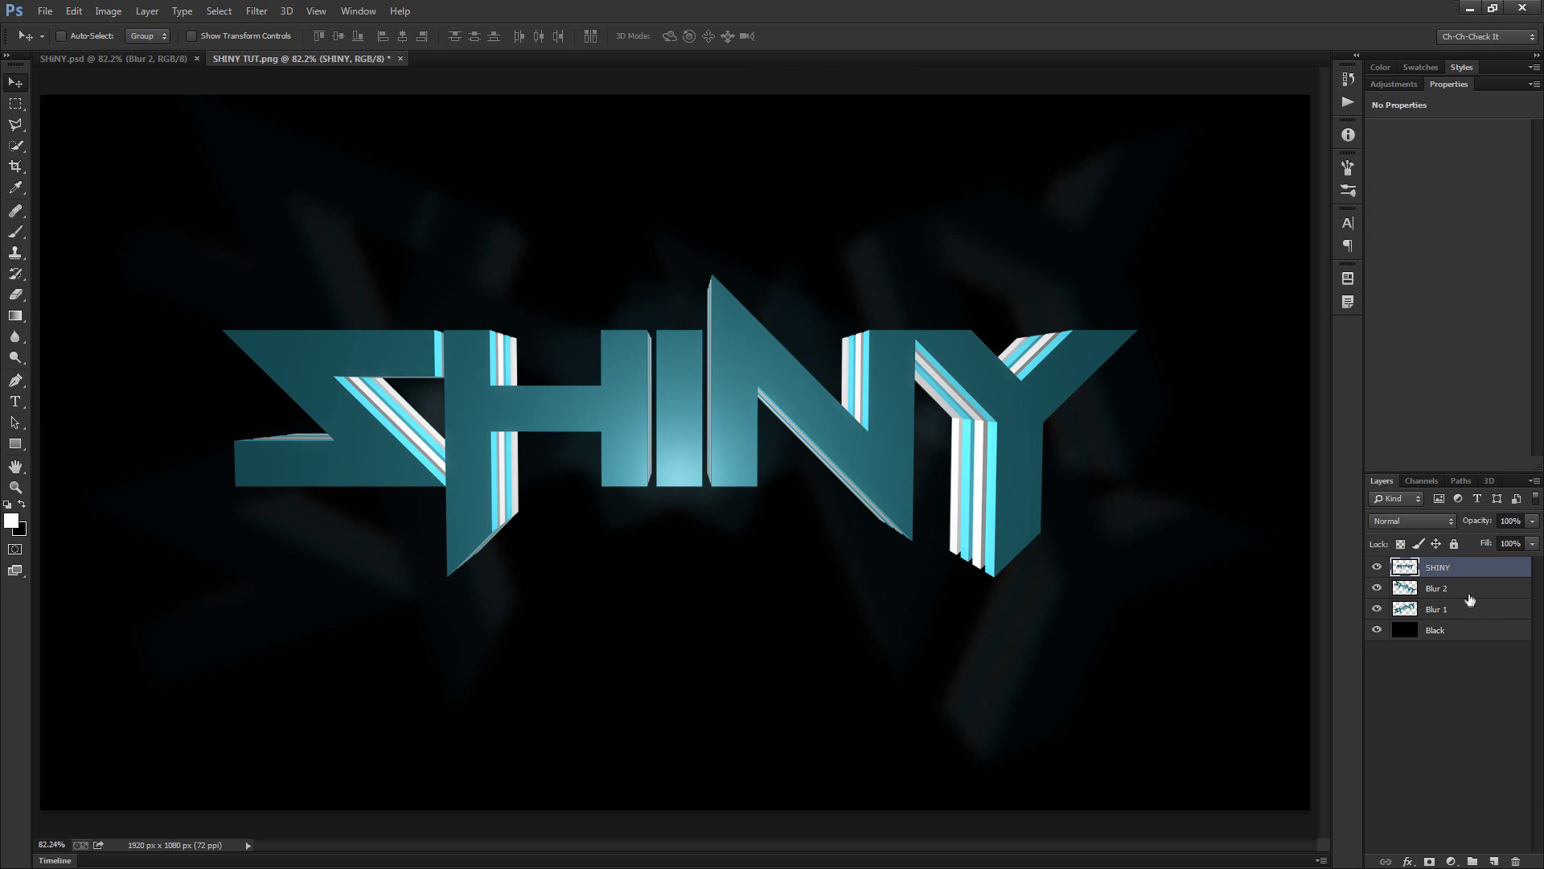
Scale the SHINY, Blur 2 and Blur 1 layers down together around their center to about 74%
{"action": "left_click", "coordinate": [1450, 609], "text": "shift"}
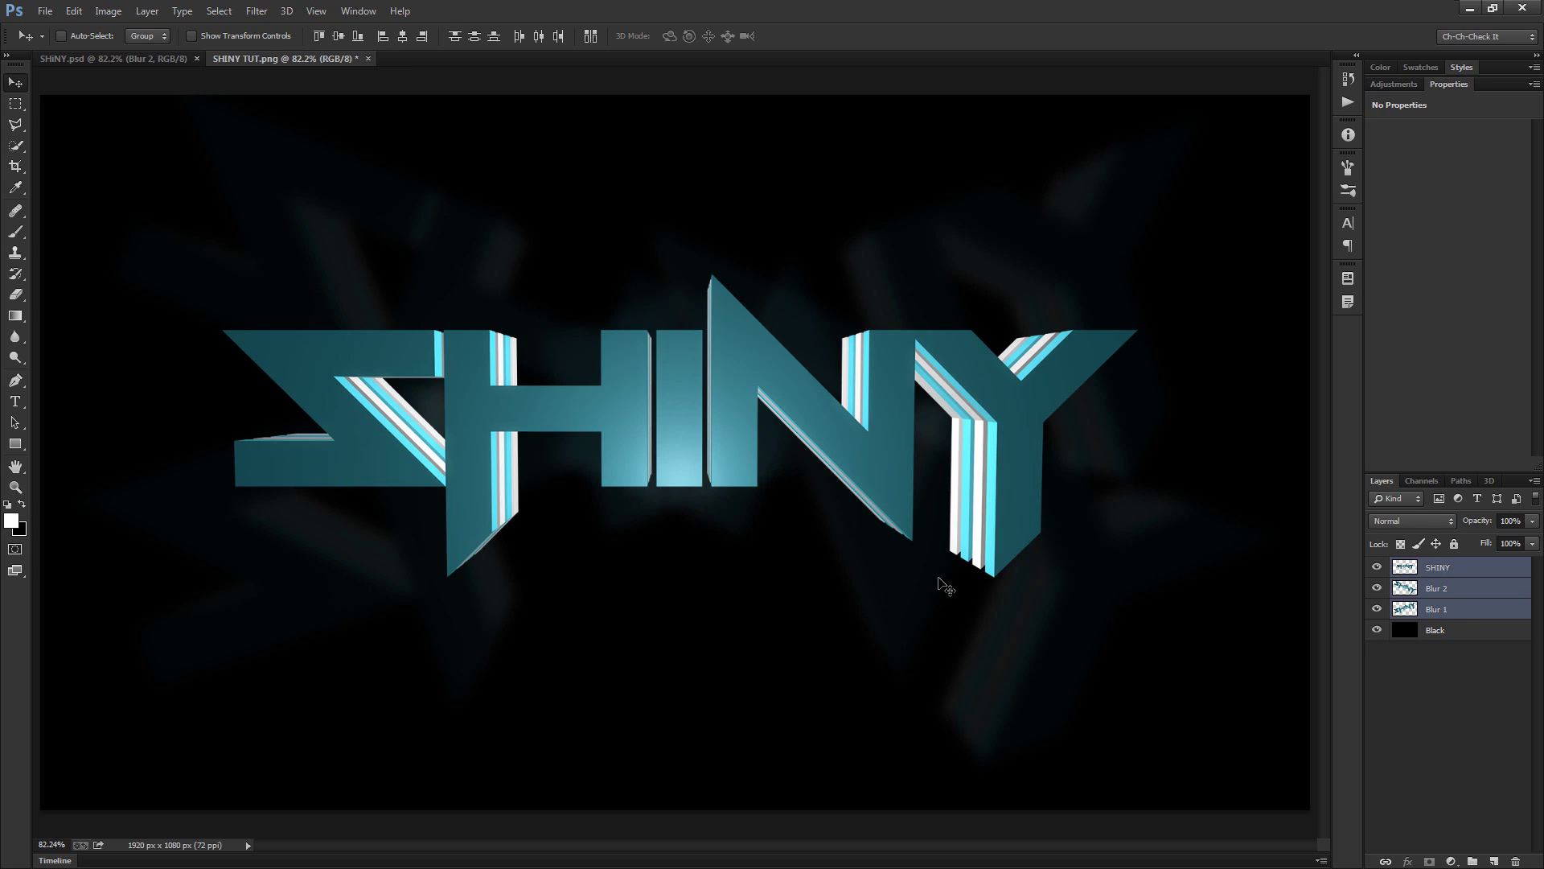
{"action": "key", "text": "ctrl+t"}
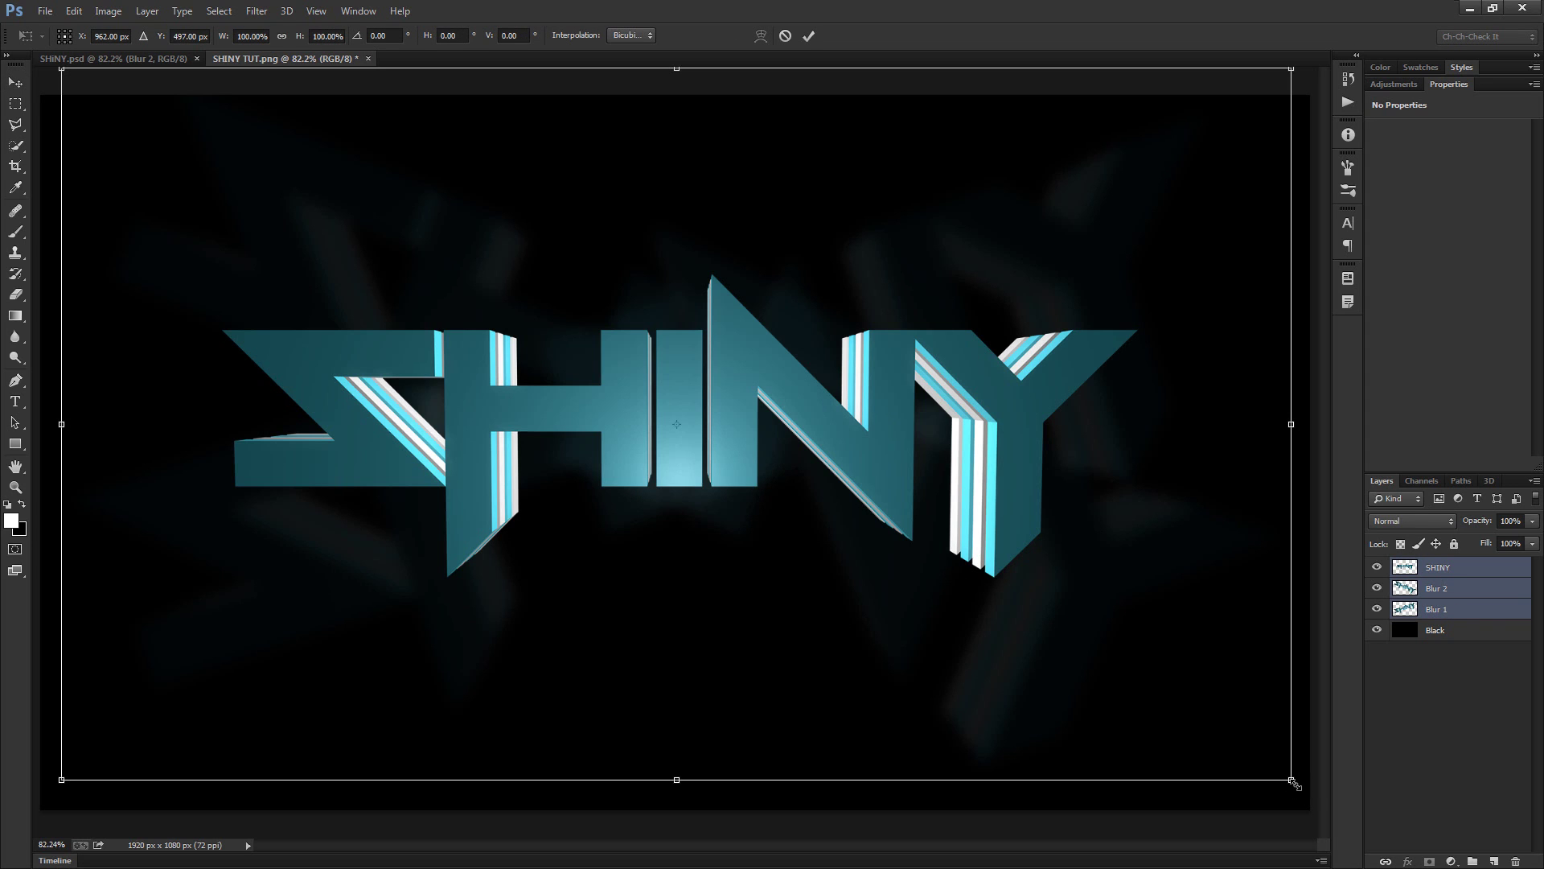
{"action": "left_click_drag", "start_coordinate": [1286, 775], "coordinate": [1137, 691]}
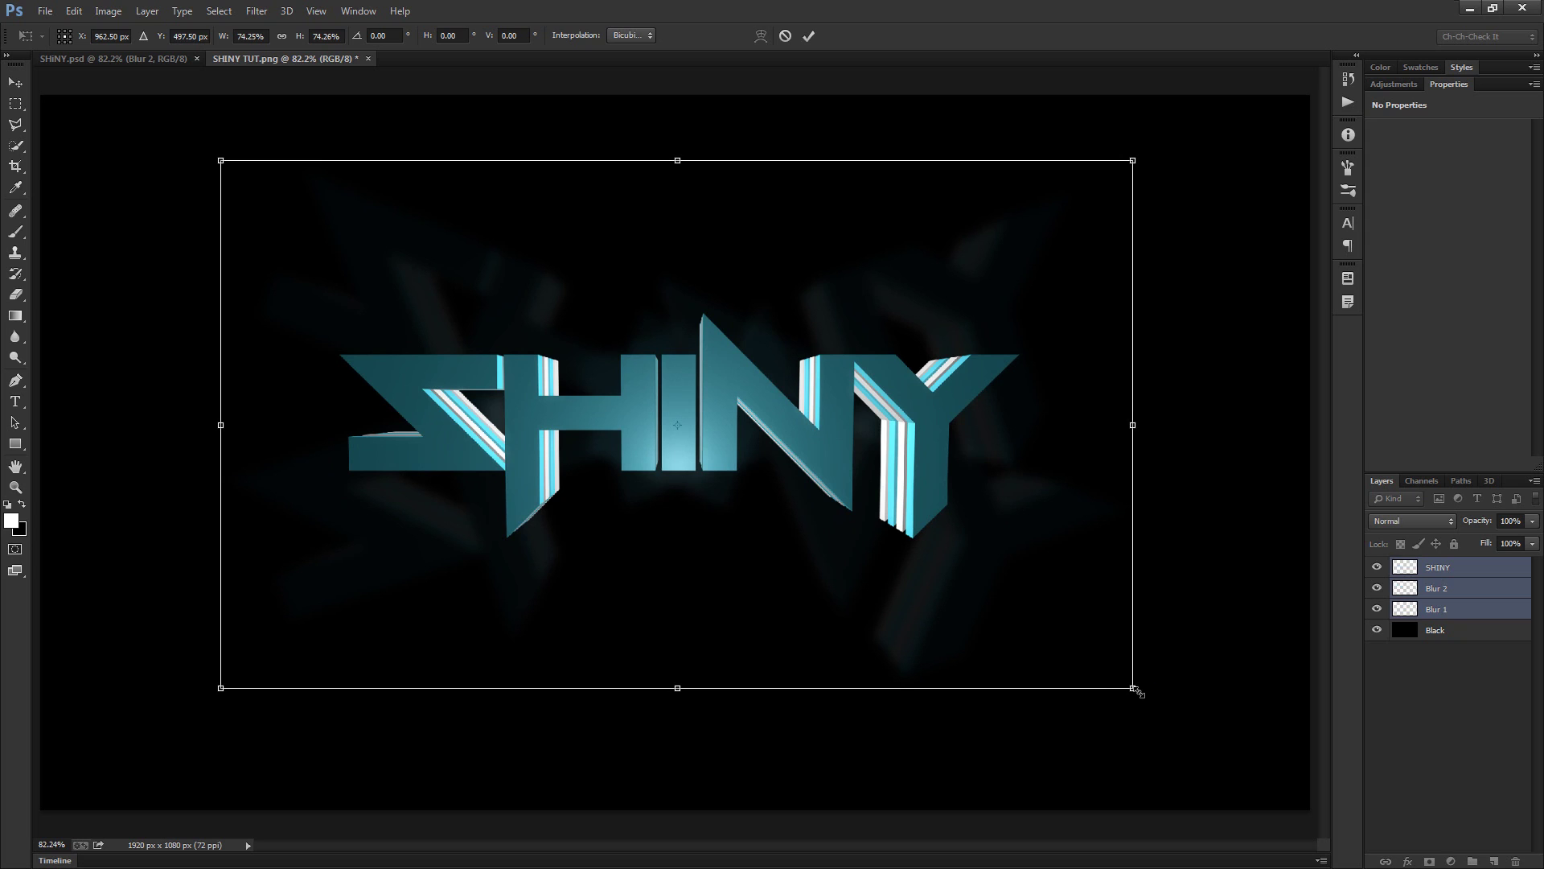
{"action": "left_click", "coordinate": [808, 35]}
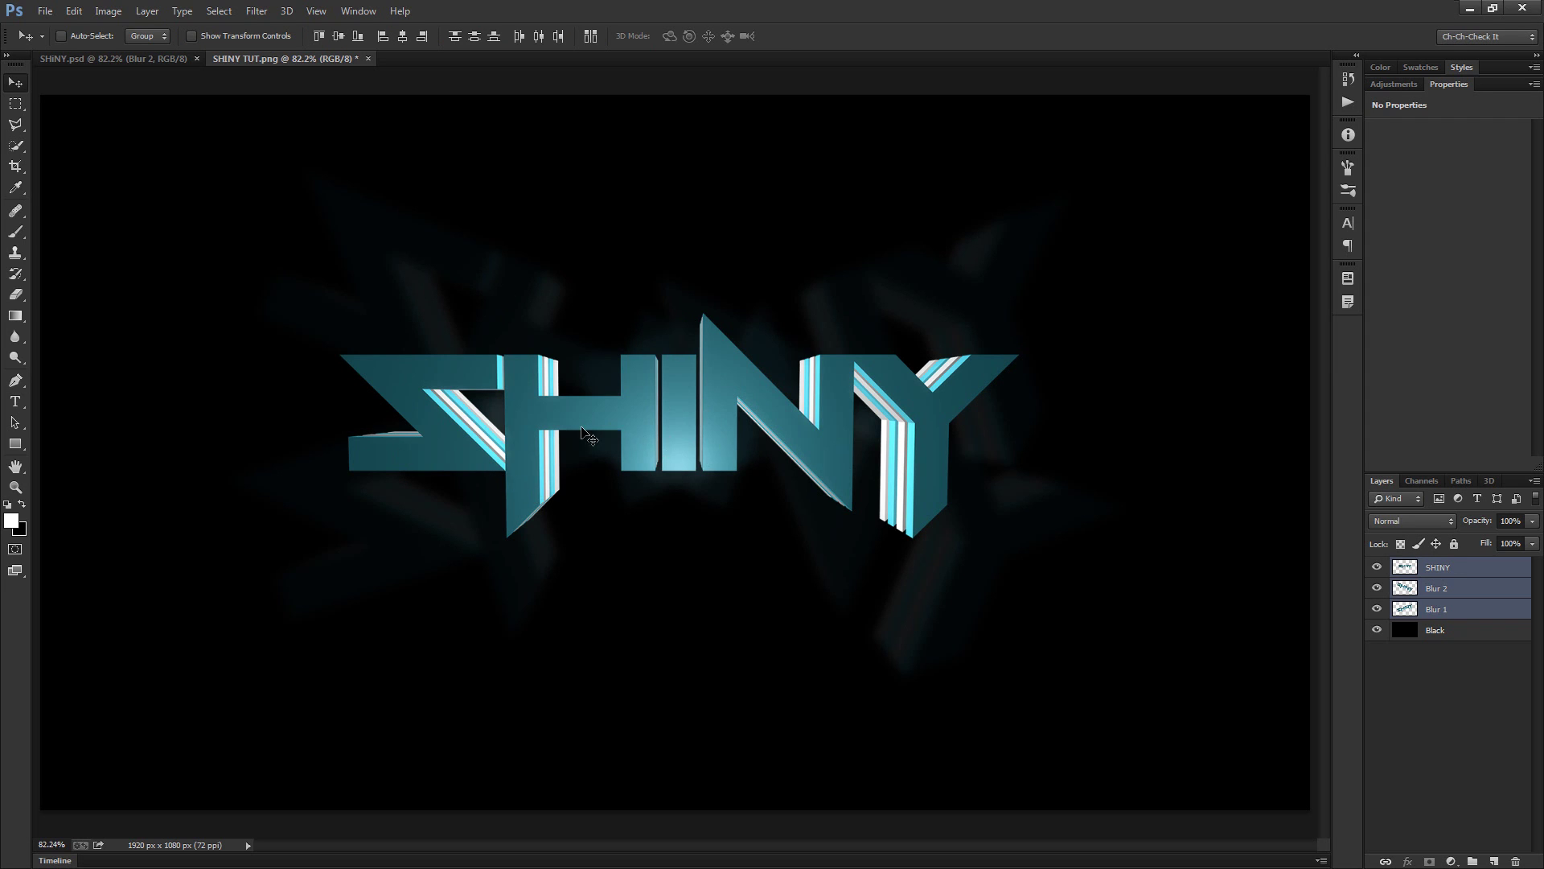
Add a Drop Shadow to the SHINY layer with 85% opacity, 0 px distance and an increased size
{"action": "left_click", "coordinate": [1453, 568]}
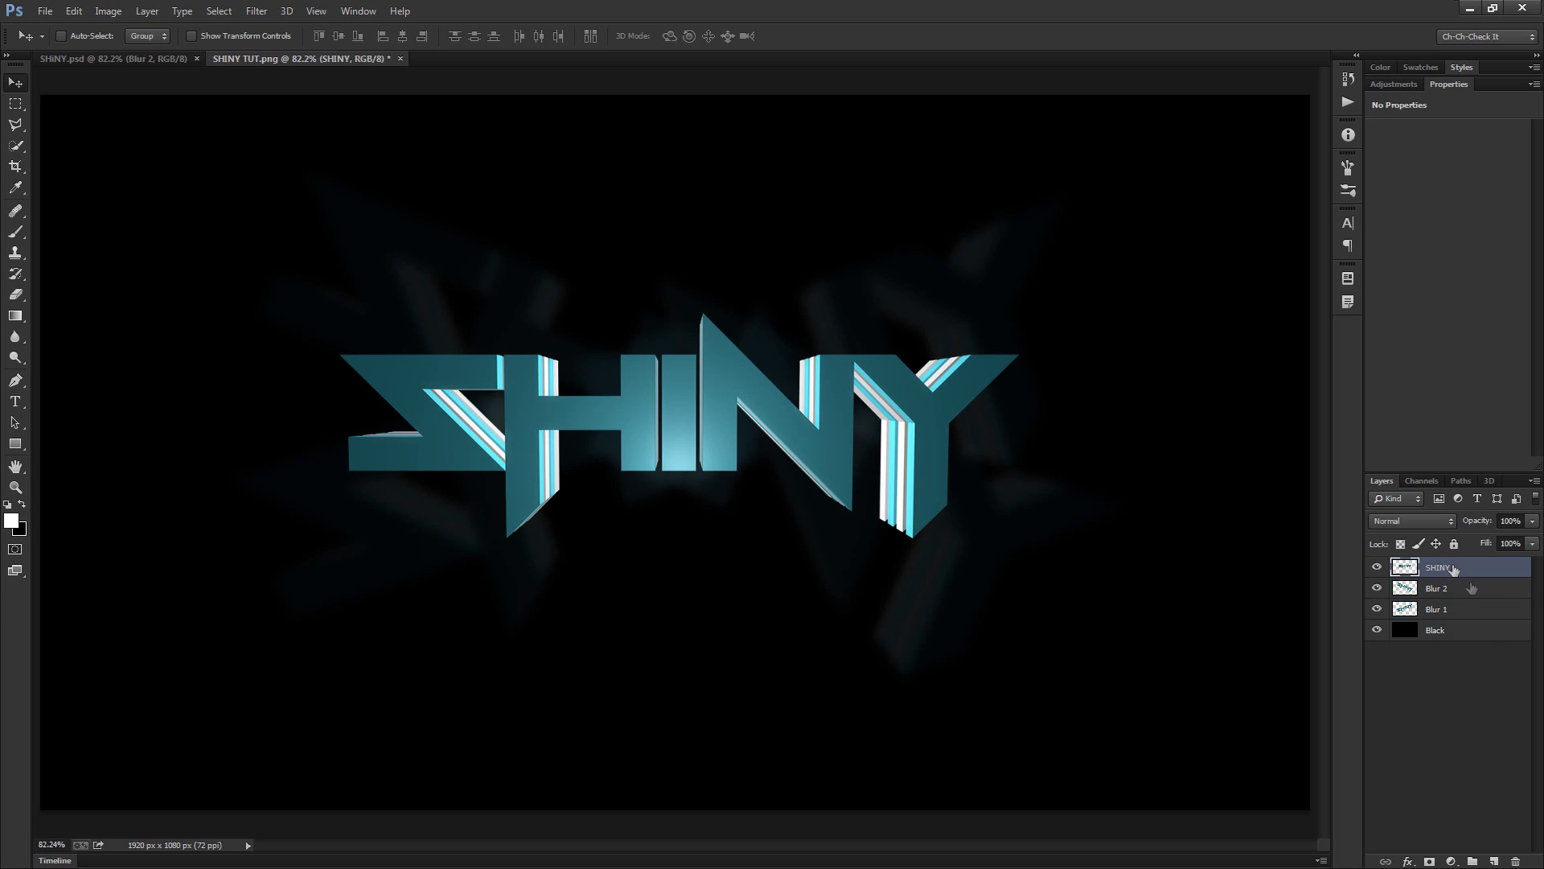
{"action": "left_click", "coordinate": [1402, 860]}
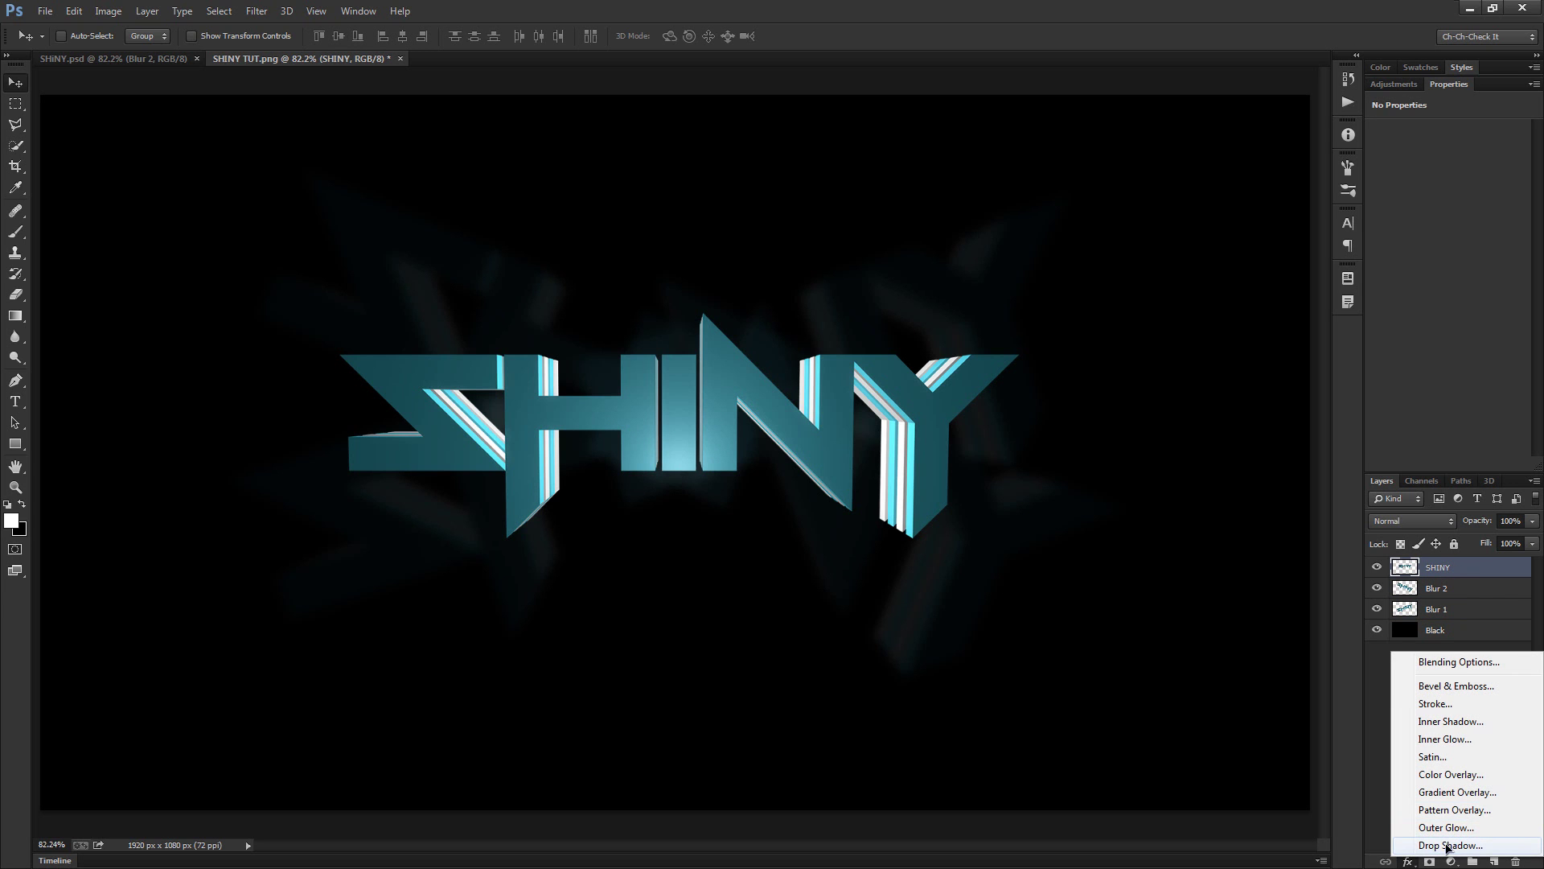
{"action": "left_click", "coordinate": [1447, 845]}
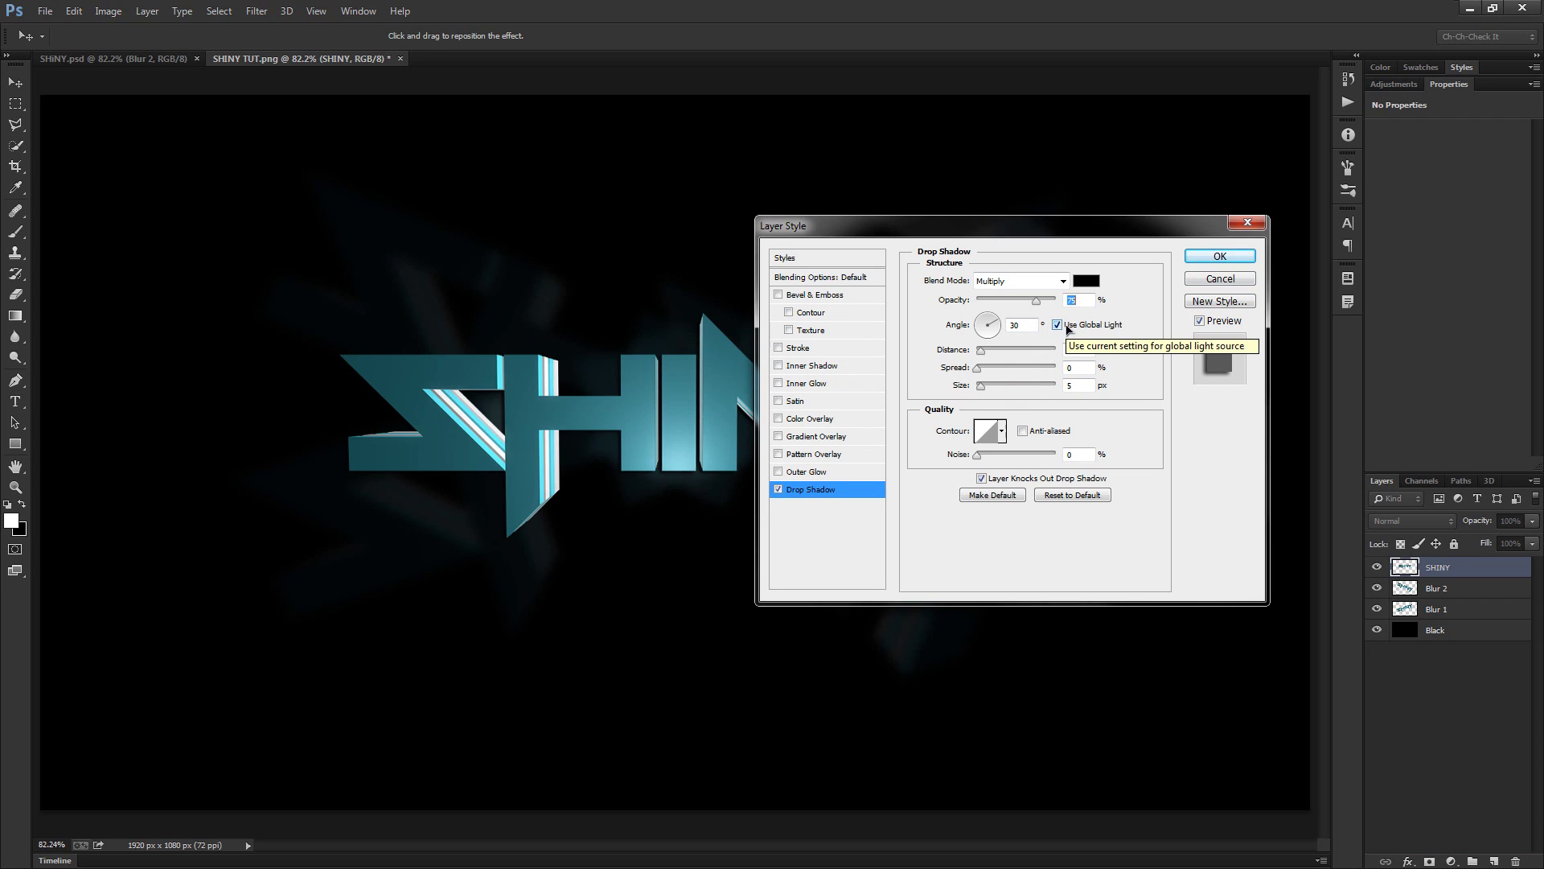
{"action": "type", "text": "85"}
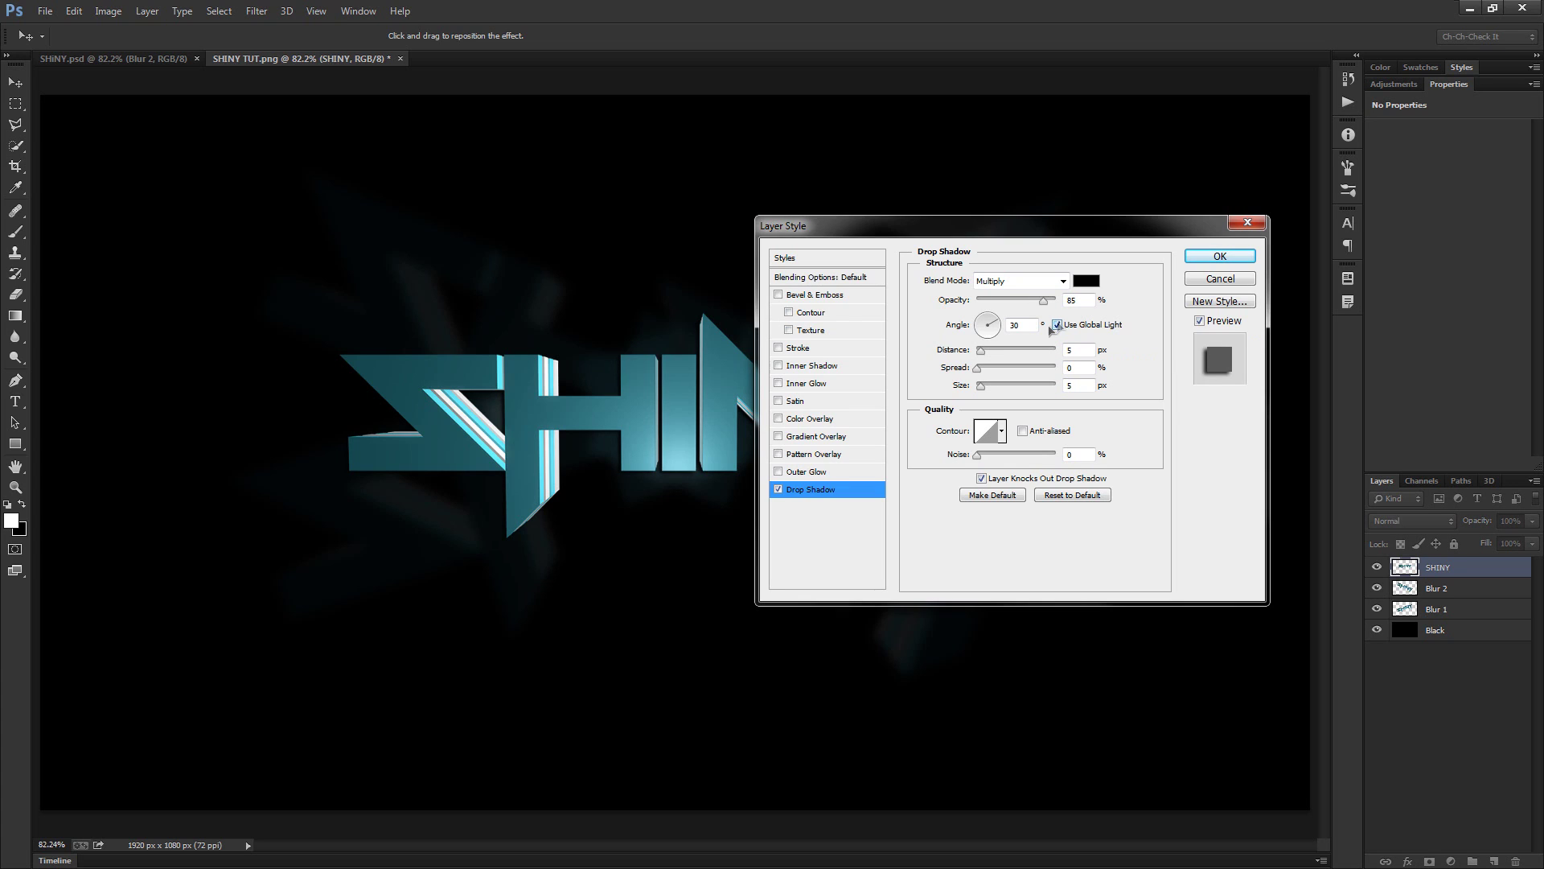
{"action": "left_click", "coordinate": [988, 387]}
{"action": "mouse_move", "coordinate": [1017, 226]}
{"action": "left_mouse_down"}
{"action": "mouse_move", "coordinate": [1114, 387]}
{"action": "mouse_move", "coordinate": [1126, 443]}
{"action": "mouse_move", "coordinate": [1013, 275]}
{"action": "mouse_move", "coordinate": [1065, 271]}
{"action": "mouse_move", "coordinate": [1035, 218]}
{"action": "left_mouse_up"}
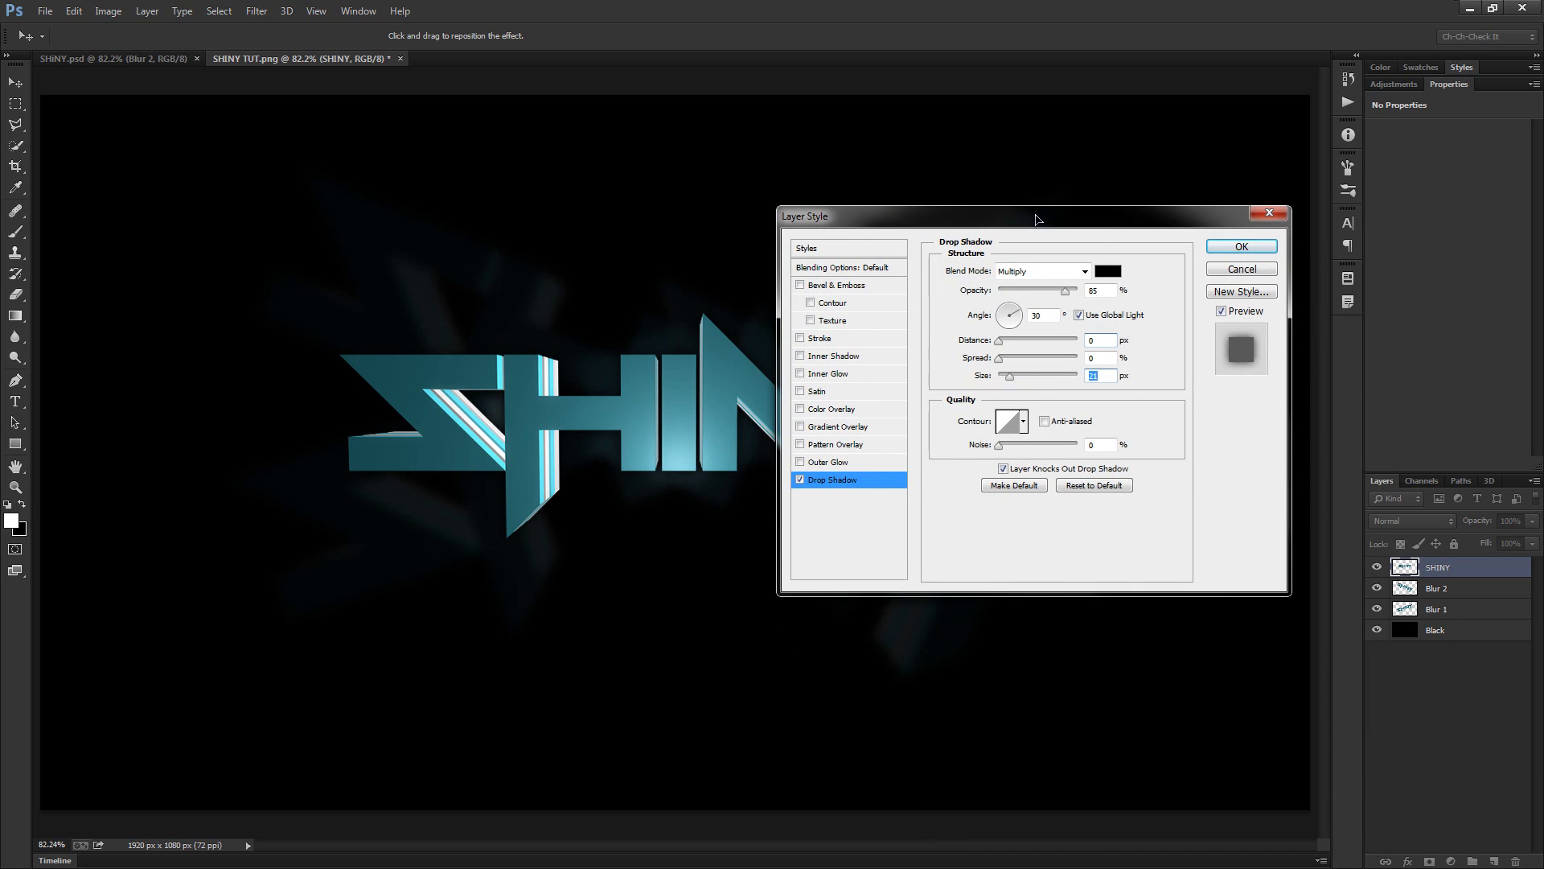
Add an Outer Glow to the SHINY layer with Color Dodge blending and the color ffffff
{"action": "left_click", "coordinate": [839, 465]}
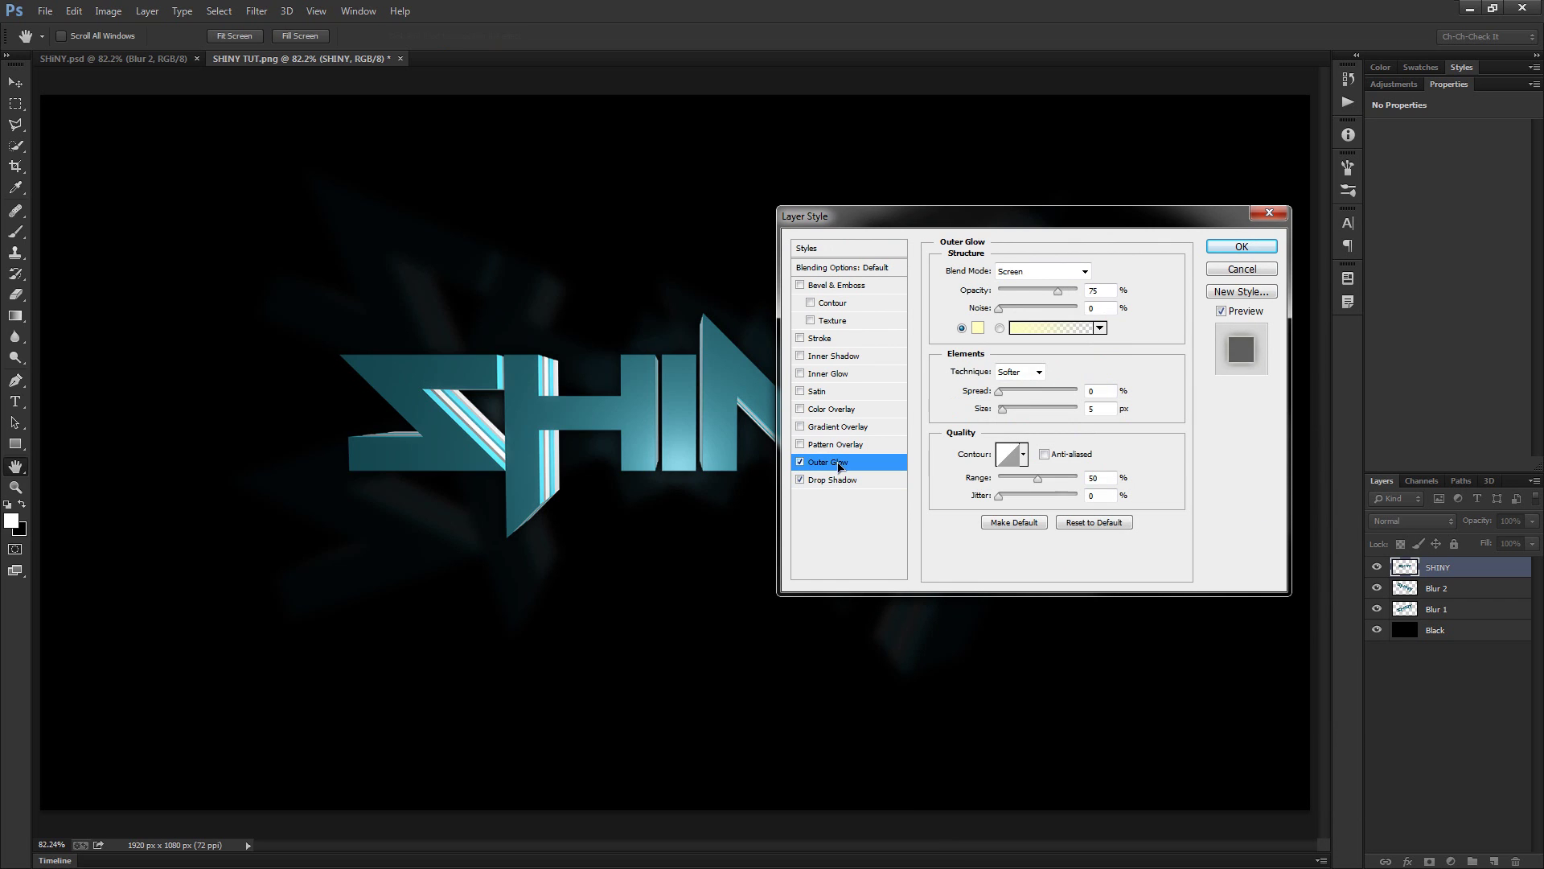
{"action": "left_click", "coordinate": [1045, 271]}
{"action": "left_click", "coordinate": [1094, 431]}
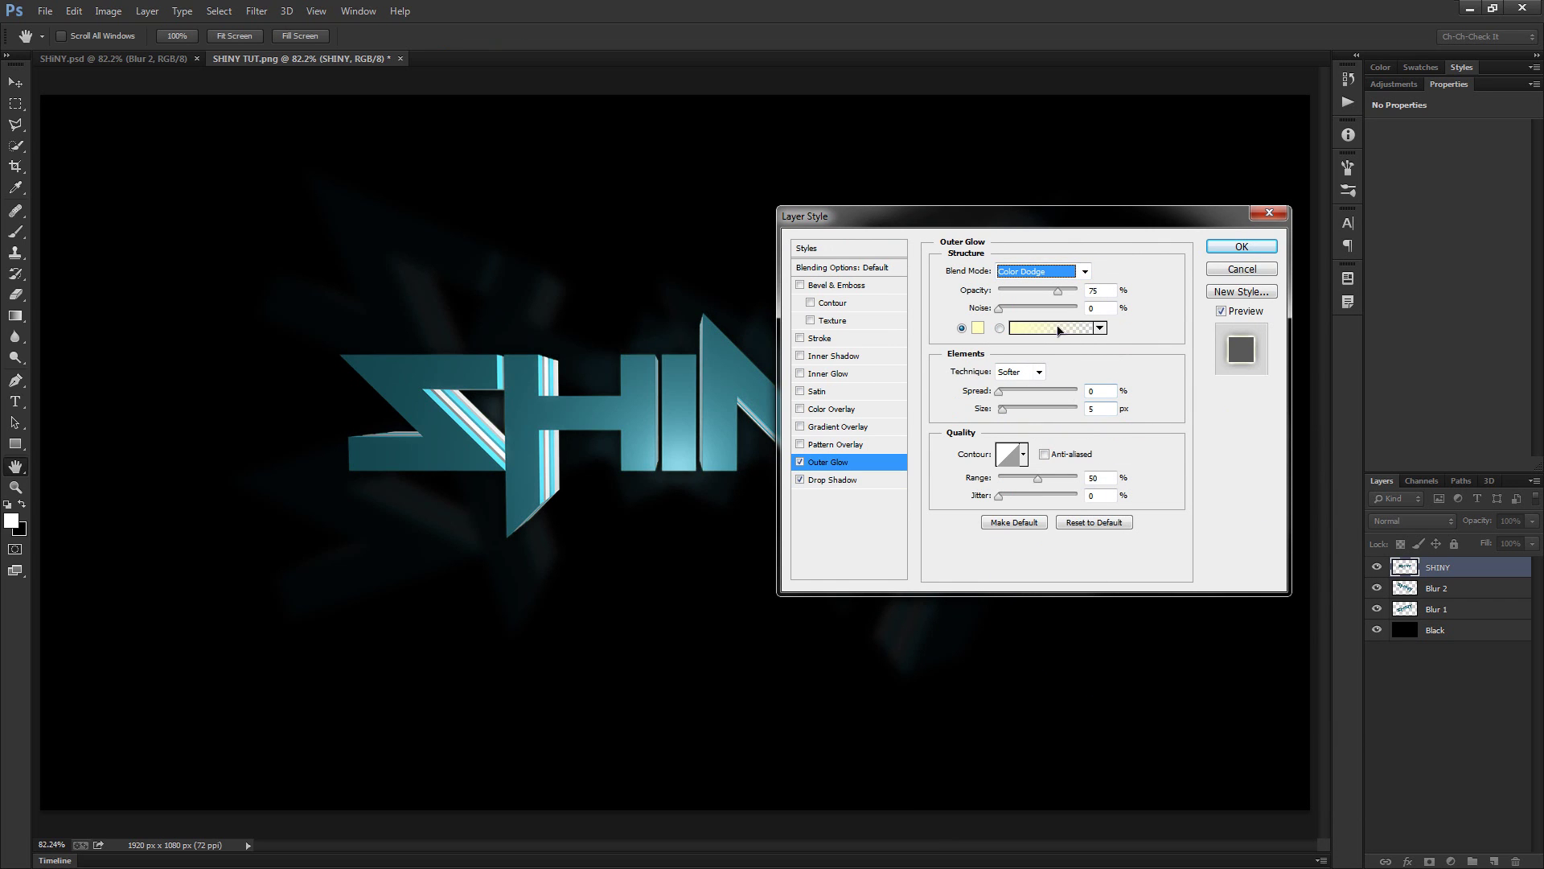
{"action": "left_click", "coordinate": [978, 327]}
{"action": "type", "text": "ffffff"}
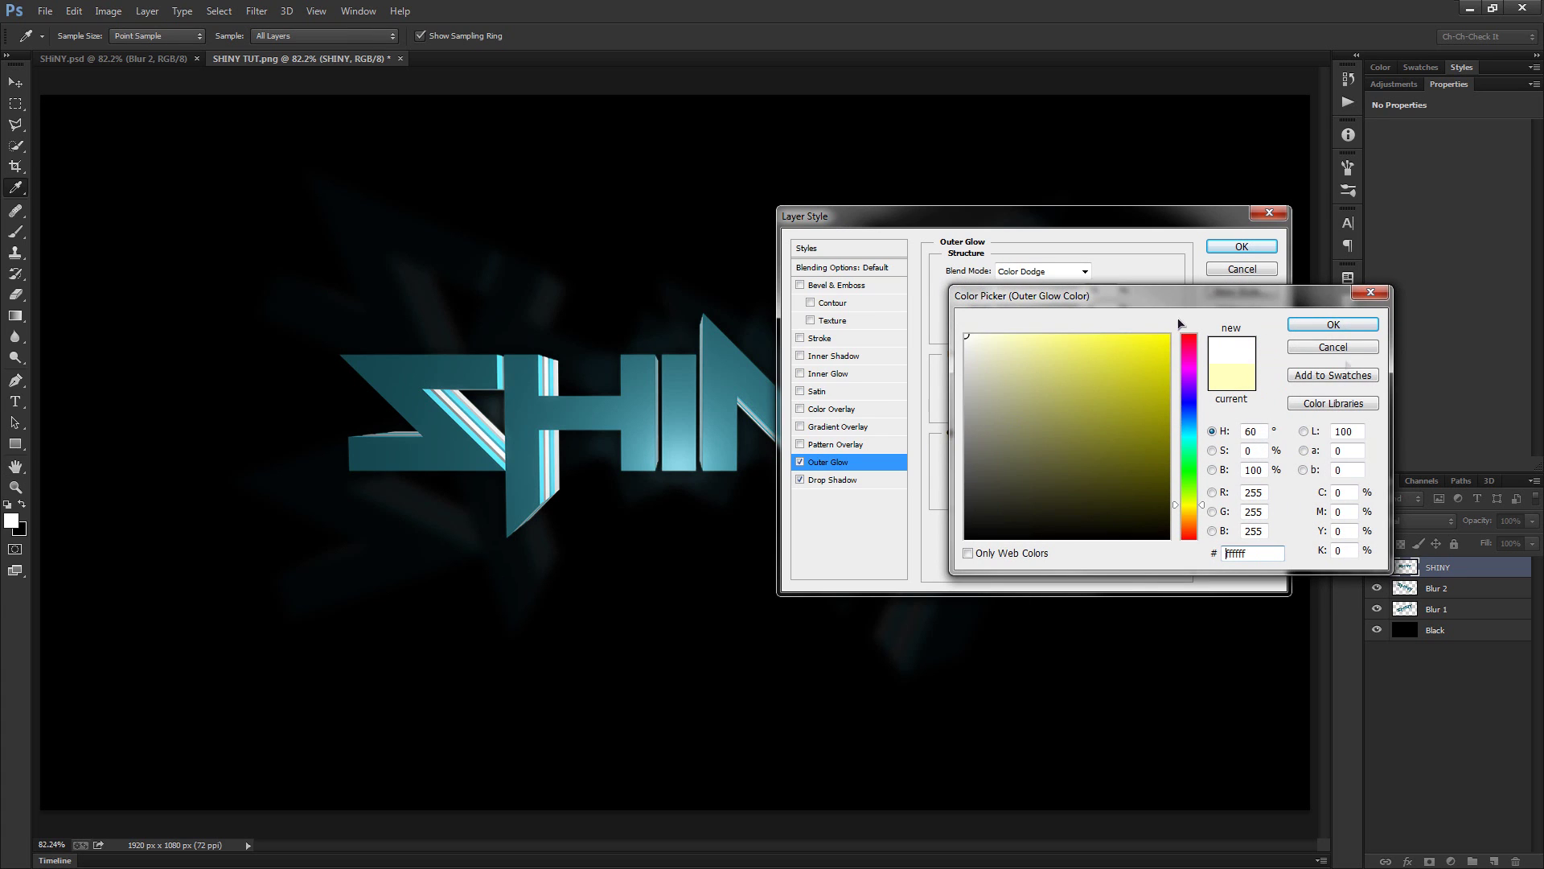
{"action": "left_click", "coordinate": [1333, 326]}
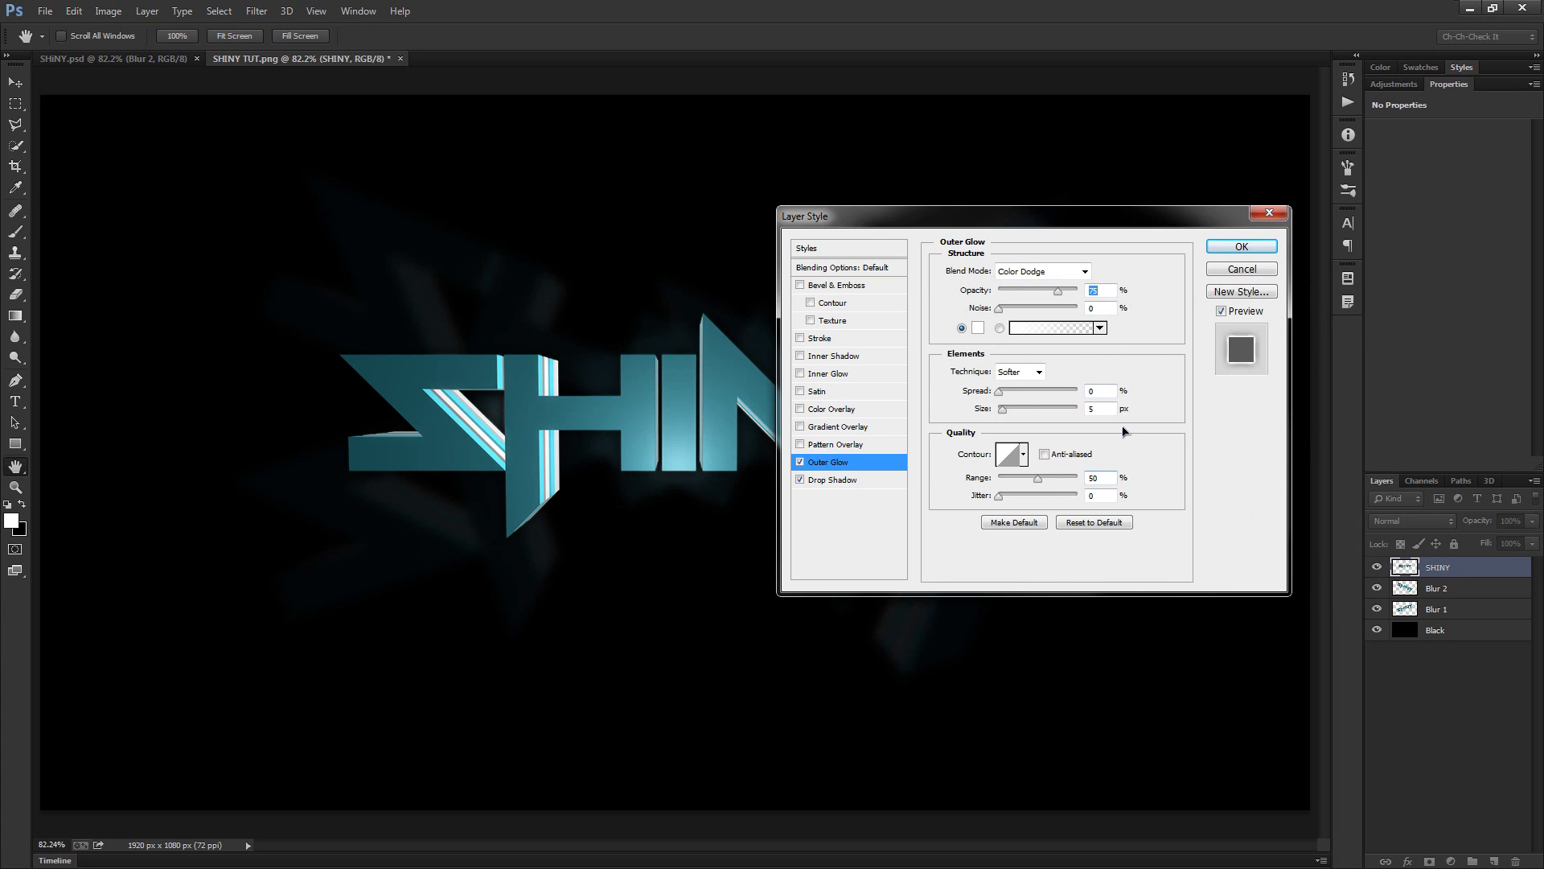
Set the outer glow's size to 25 px, apply the layer styles and collapse the SHINY layer's effects list
{"action": "double_click", "coordinate": [1106, 409]}
{"action": "type", "text": "25"}
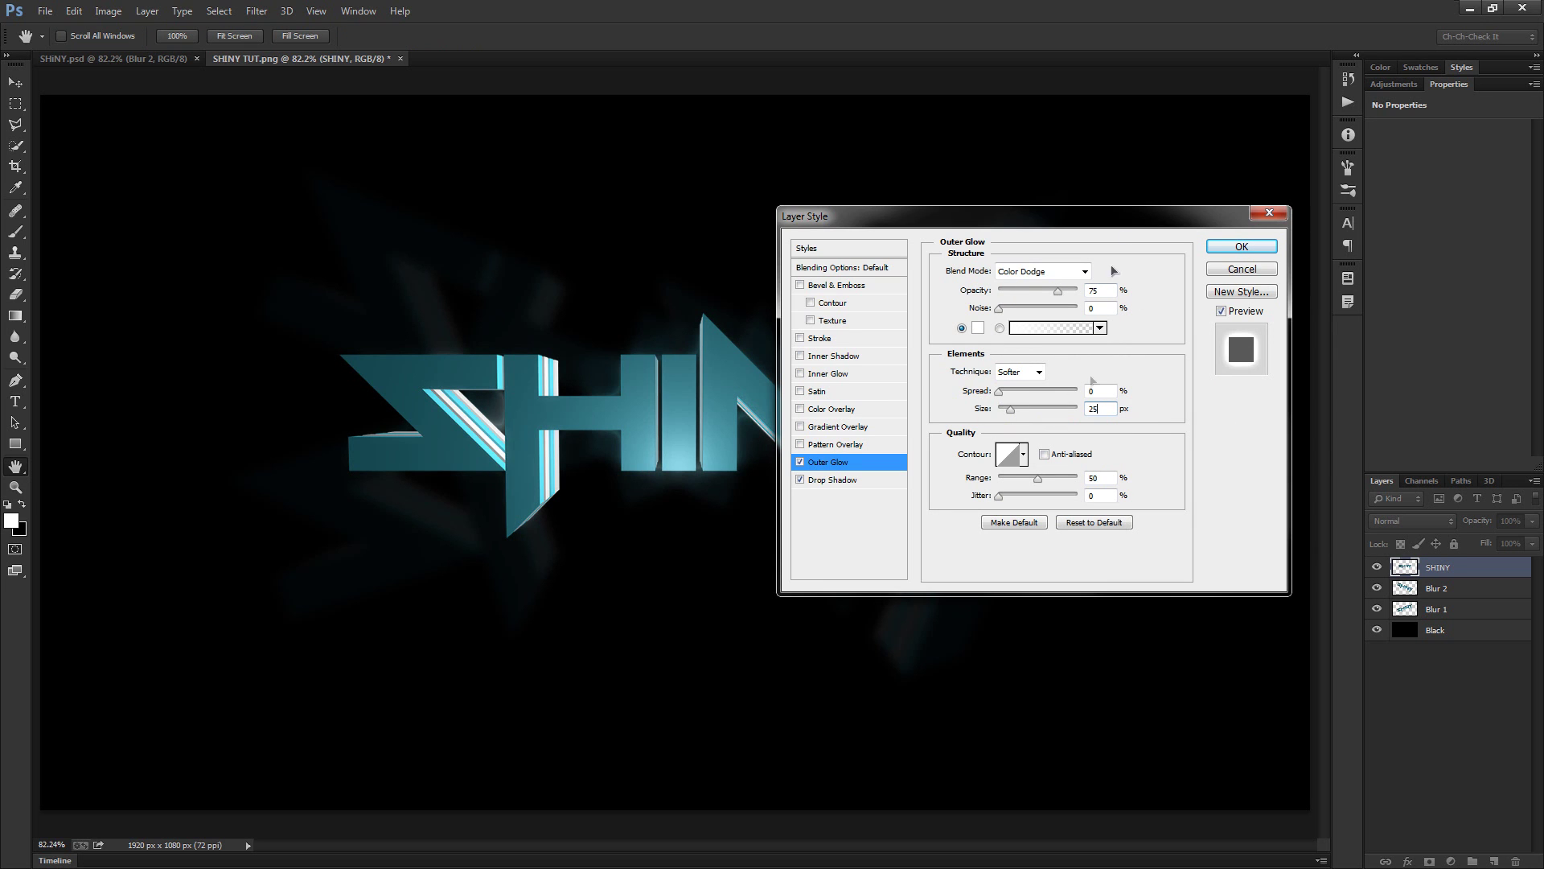
{"action": "left_click_drag", "start_coordinate": [1004, 219], "coordinate": [963, 207]}
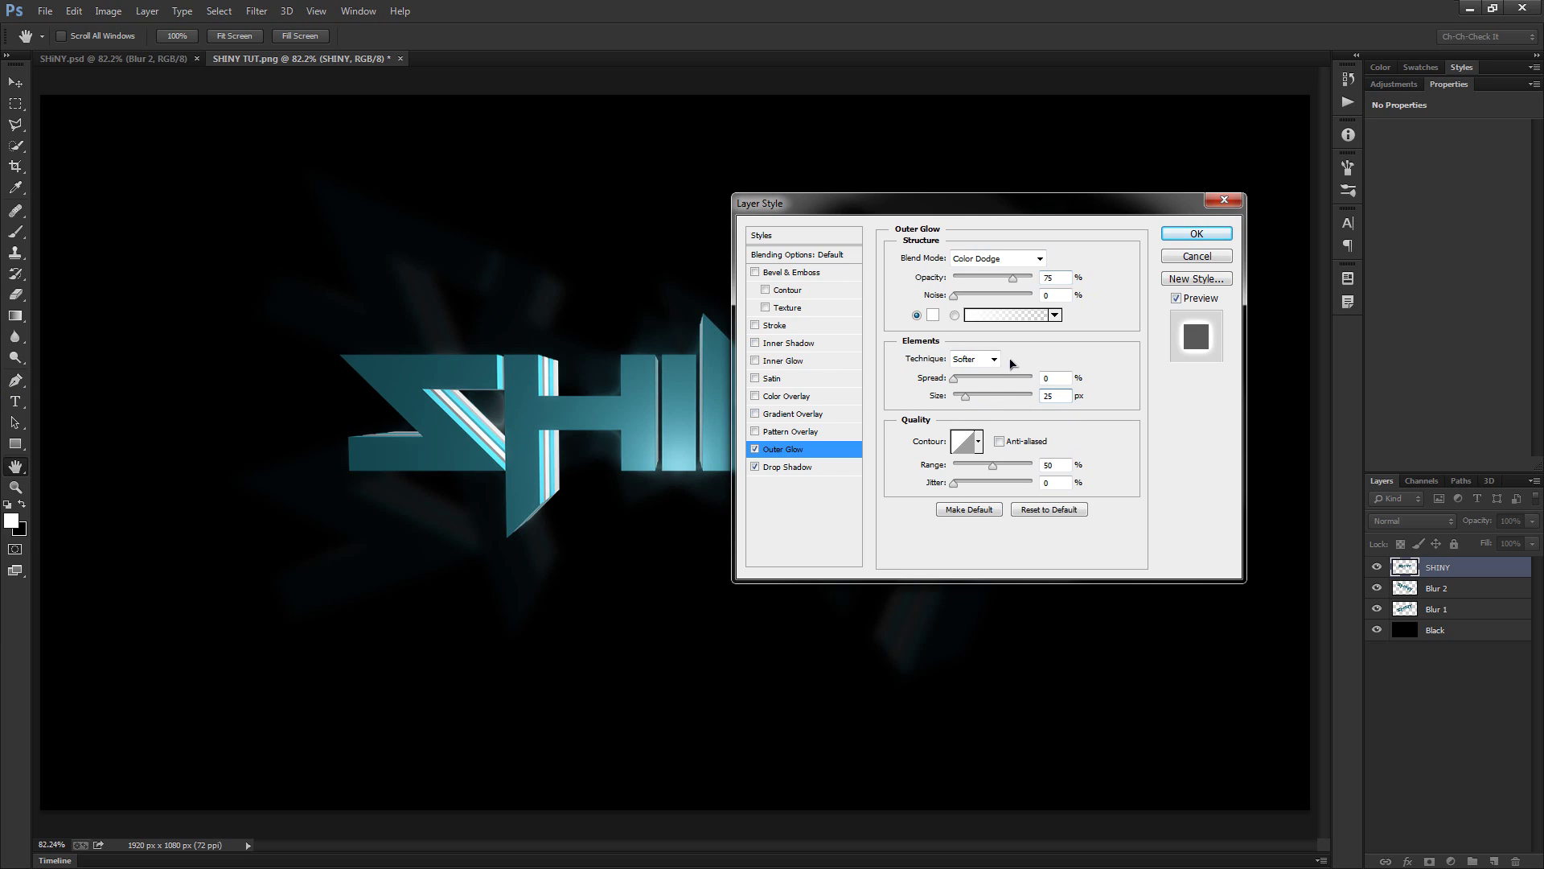
{"action": "left_click", "coordinate": [1198, 233]}
{"action": "left_click", "coordinate": [1525, 567]}
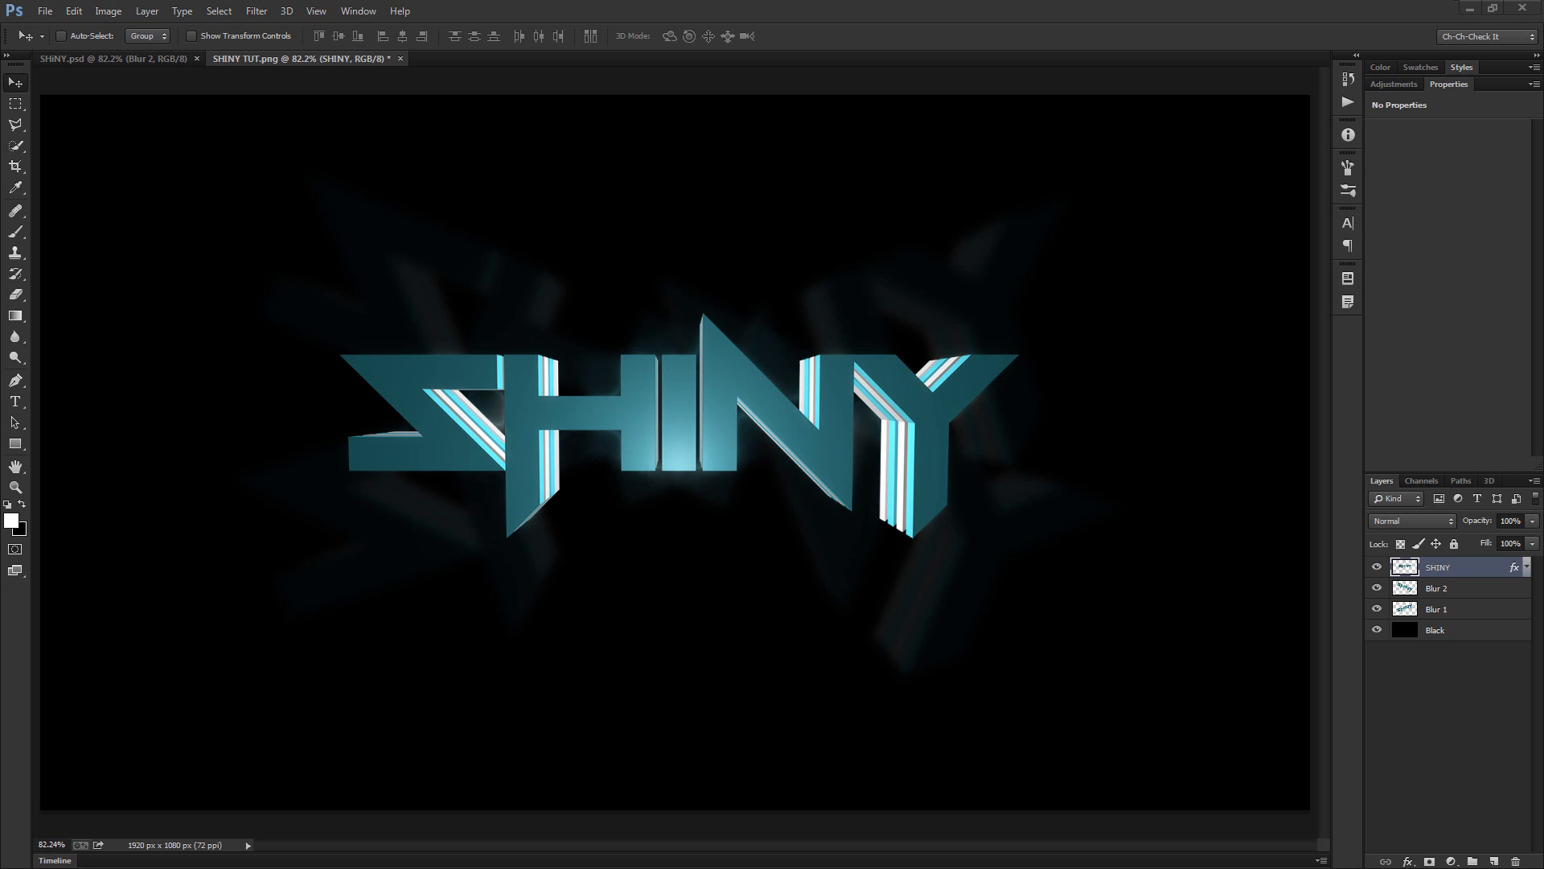
Place Tex_20_grayscale from the Grayscale folder in Windows Explorer as the top layer and scale it to about 369%, covering the canvas
{"action": "key", "text": "alt+Tab"}
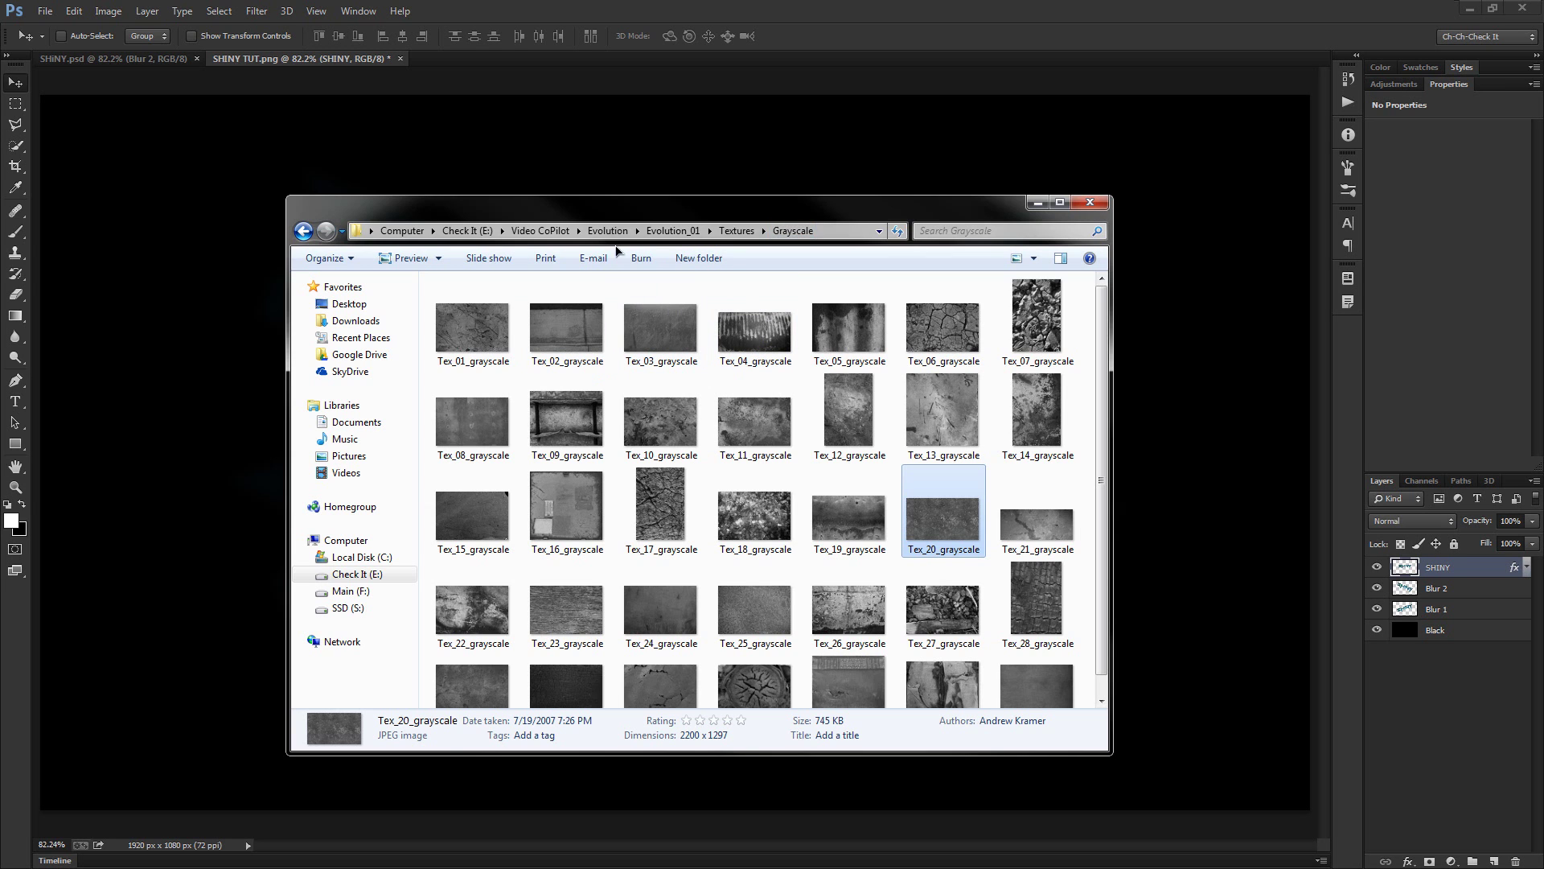
{"action": "left_click_drag", "start_coordinate": [660, 215], "coordinate": [665, 174]}
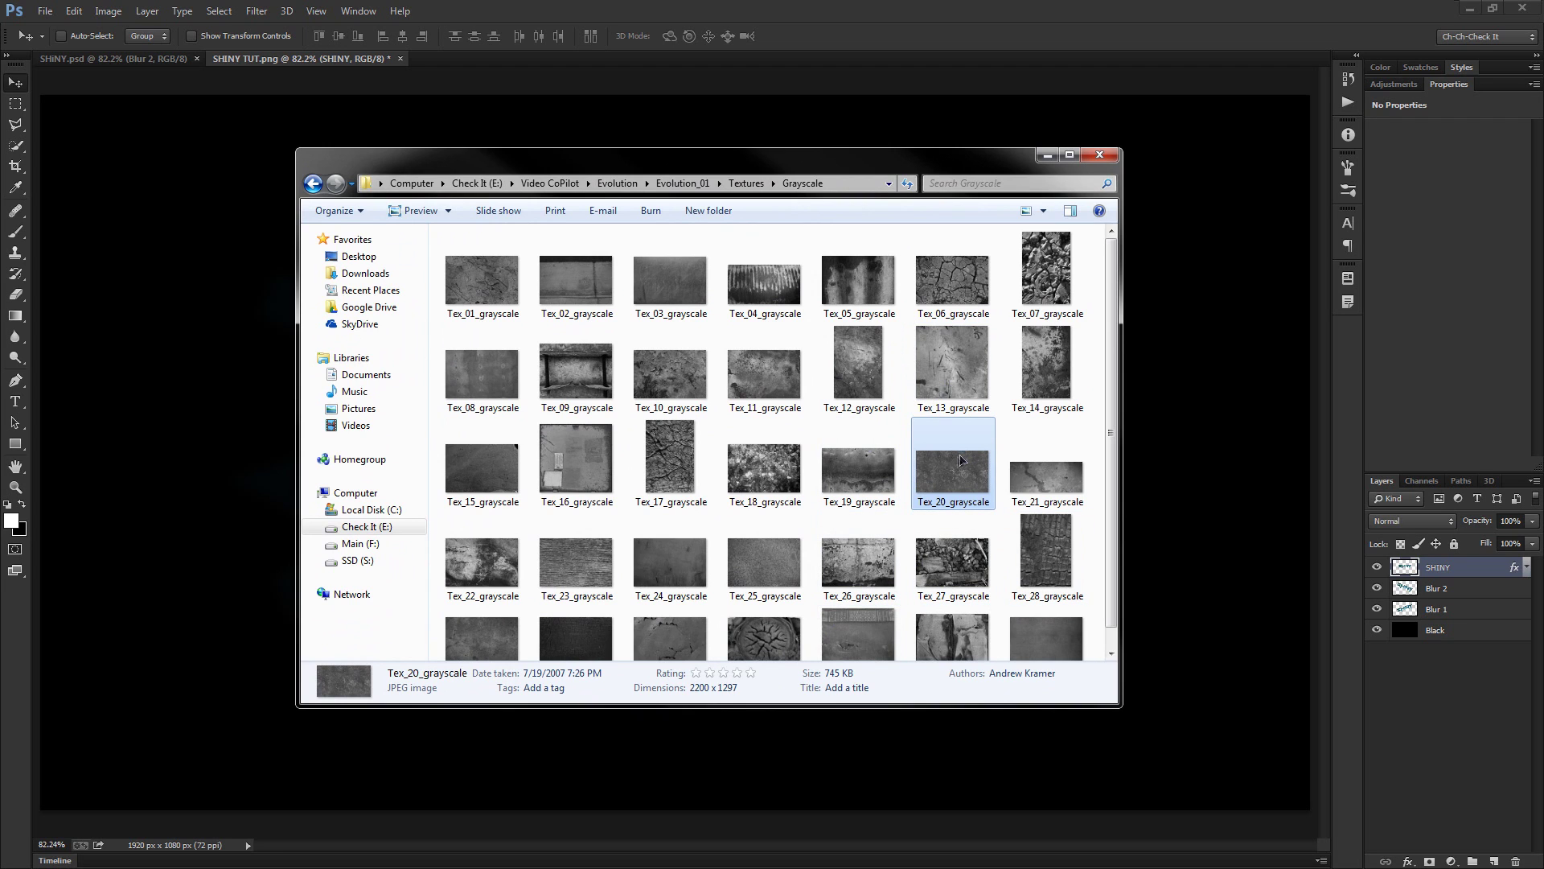
{"action": "left_click_drag", "start_coordinate": [949, 483], "coordinate": [1207, 417]}
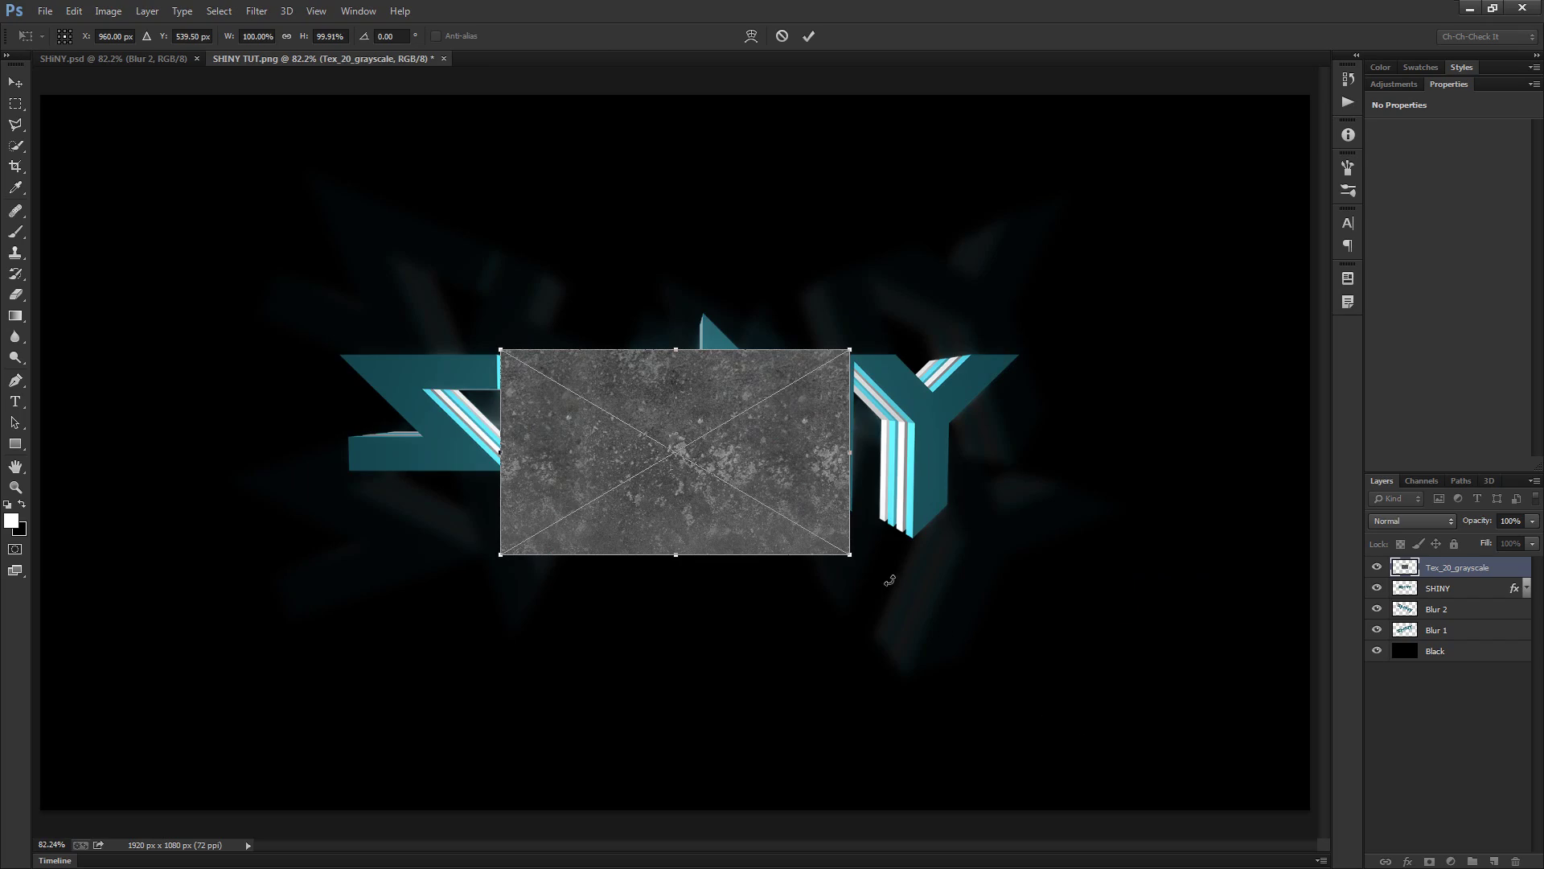
{"action": "scroll", "coordinate": [889, 576], "scroll_direction": "down", "scroll_amount": 1}
{"action": "left_click_drag", "start_coordinate": [828, 550], "coordinate": [1206, 768]}
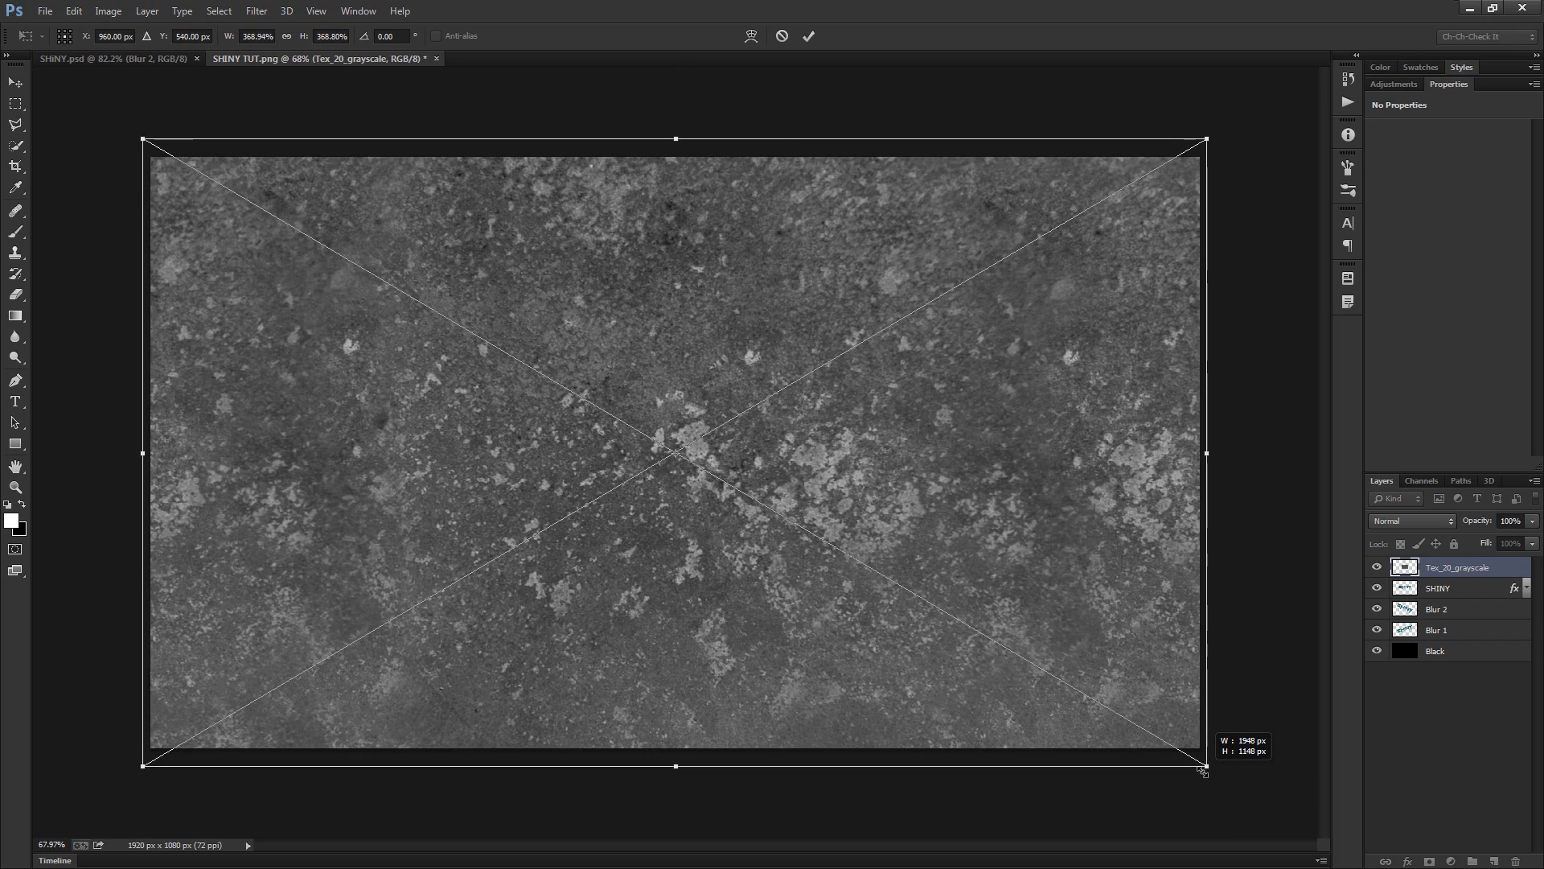
{"action": "left_click", "coordinate": [808, 36]}
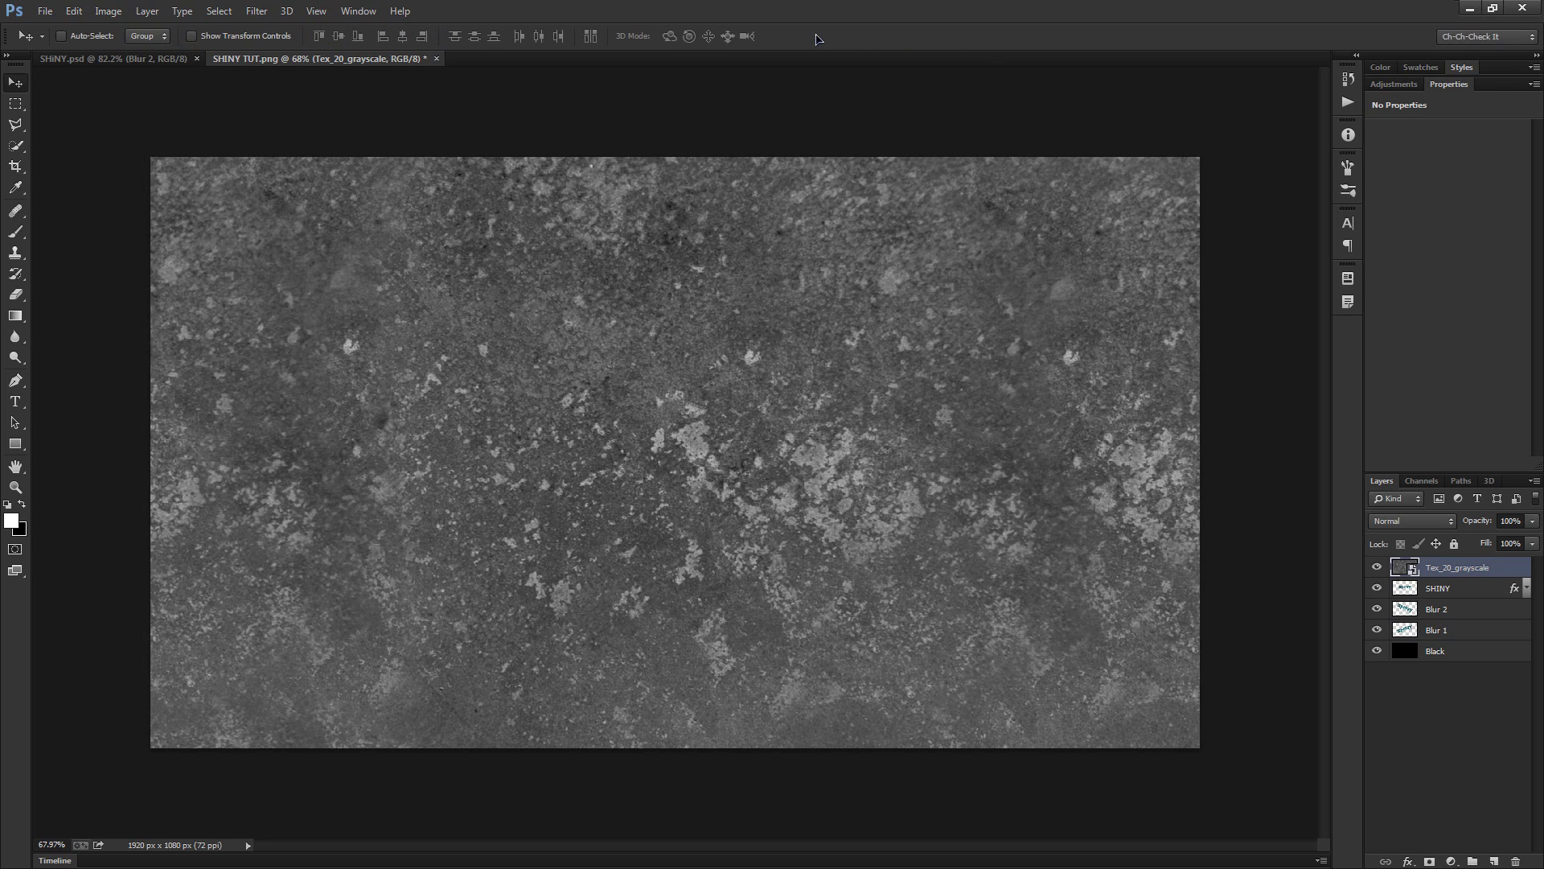
{"action": "key", "text": "ctrl+0"}
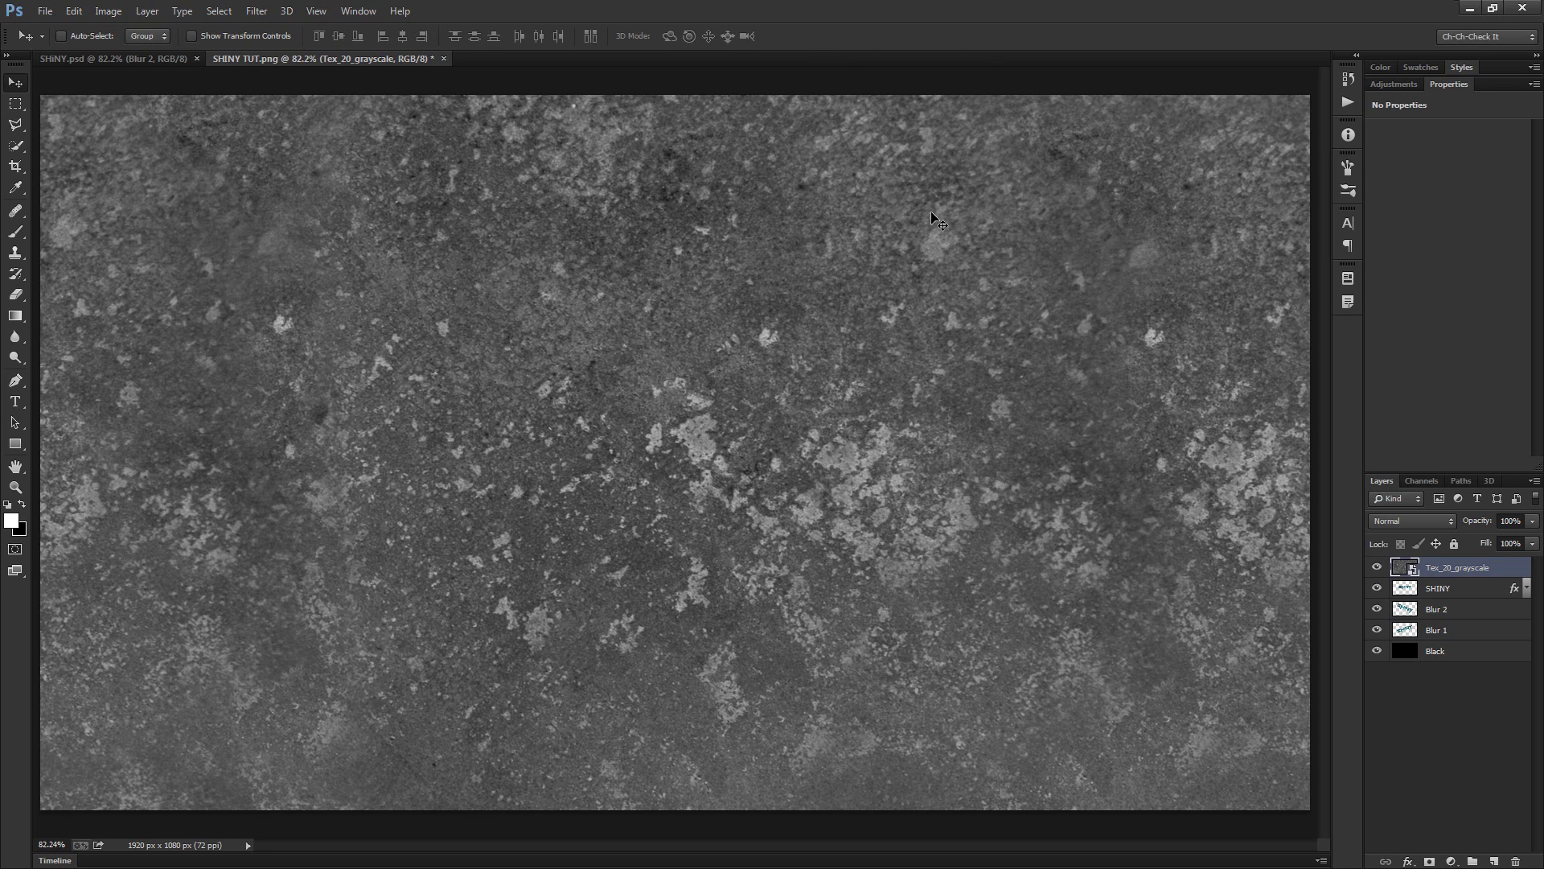
Set the Tex_20_grayscale layer to Overlay at 25% opacity and compare the design with the texture hidden and shown
{"action": "left_click", "coordinate": [1412, 520]}
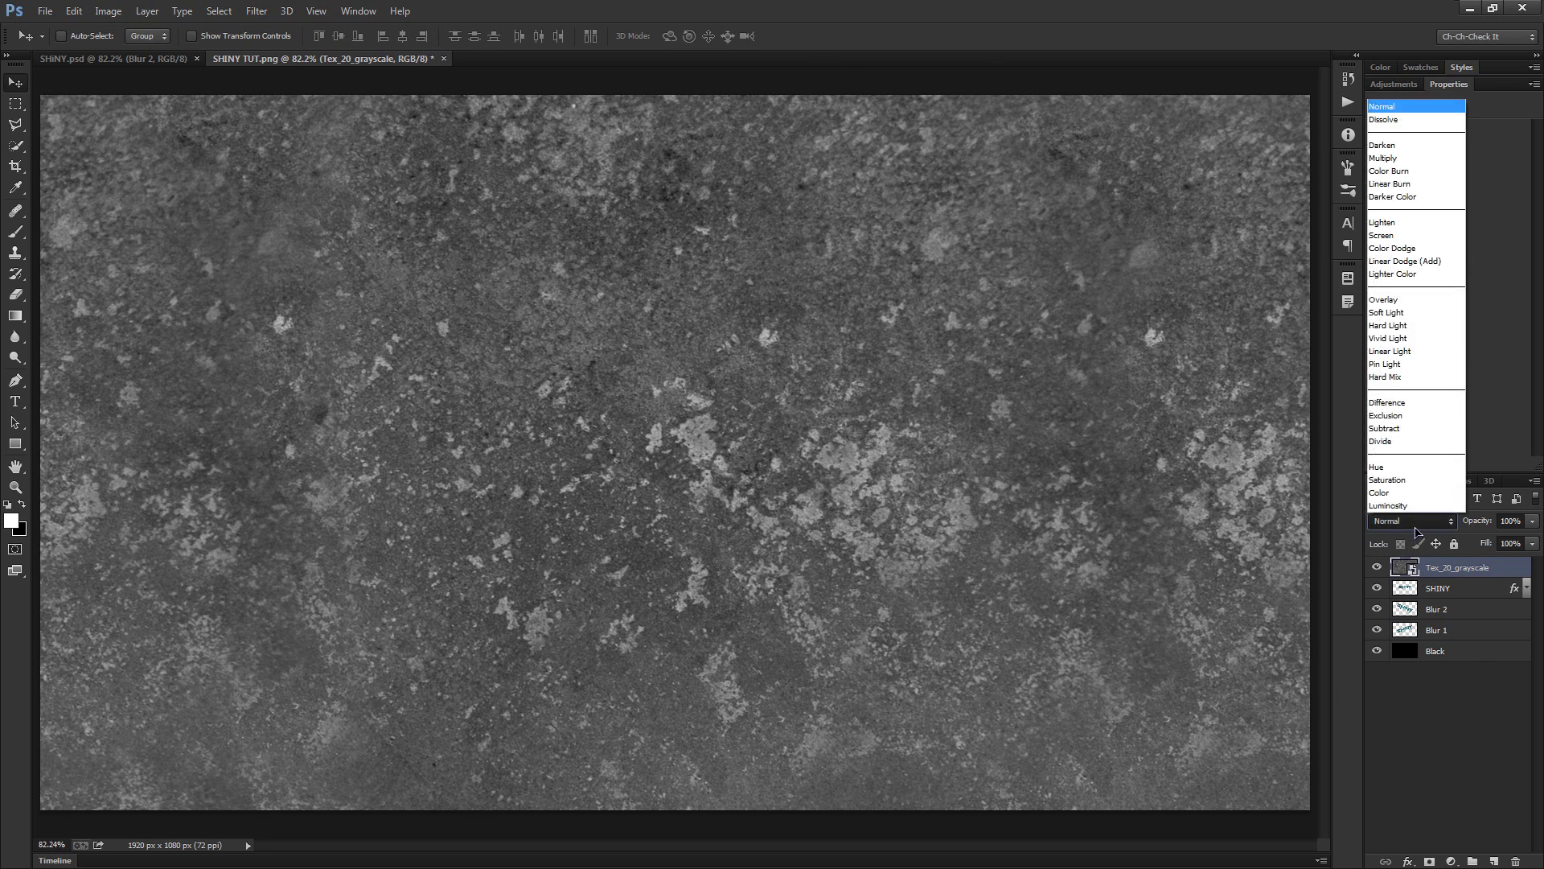
{"action": "left_click", "coordinate": [1415, 299]}
{"action": "left_click", "coordinate": [1514, 521]}
{"action": "type", "text": "25"}
{"action": "key", "text": "Return"}
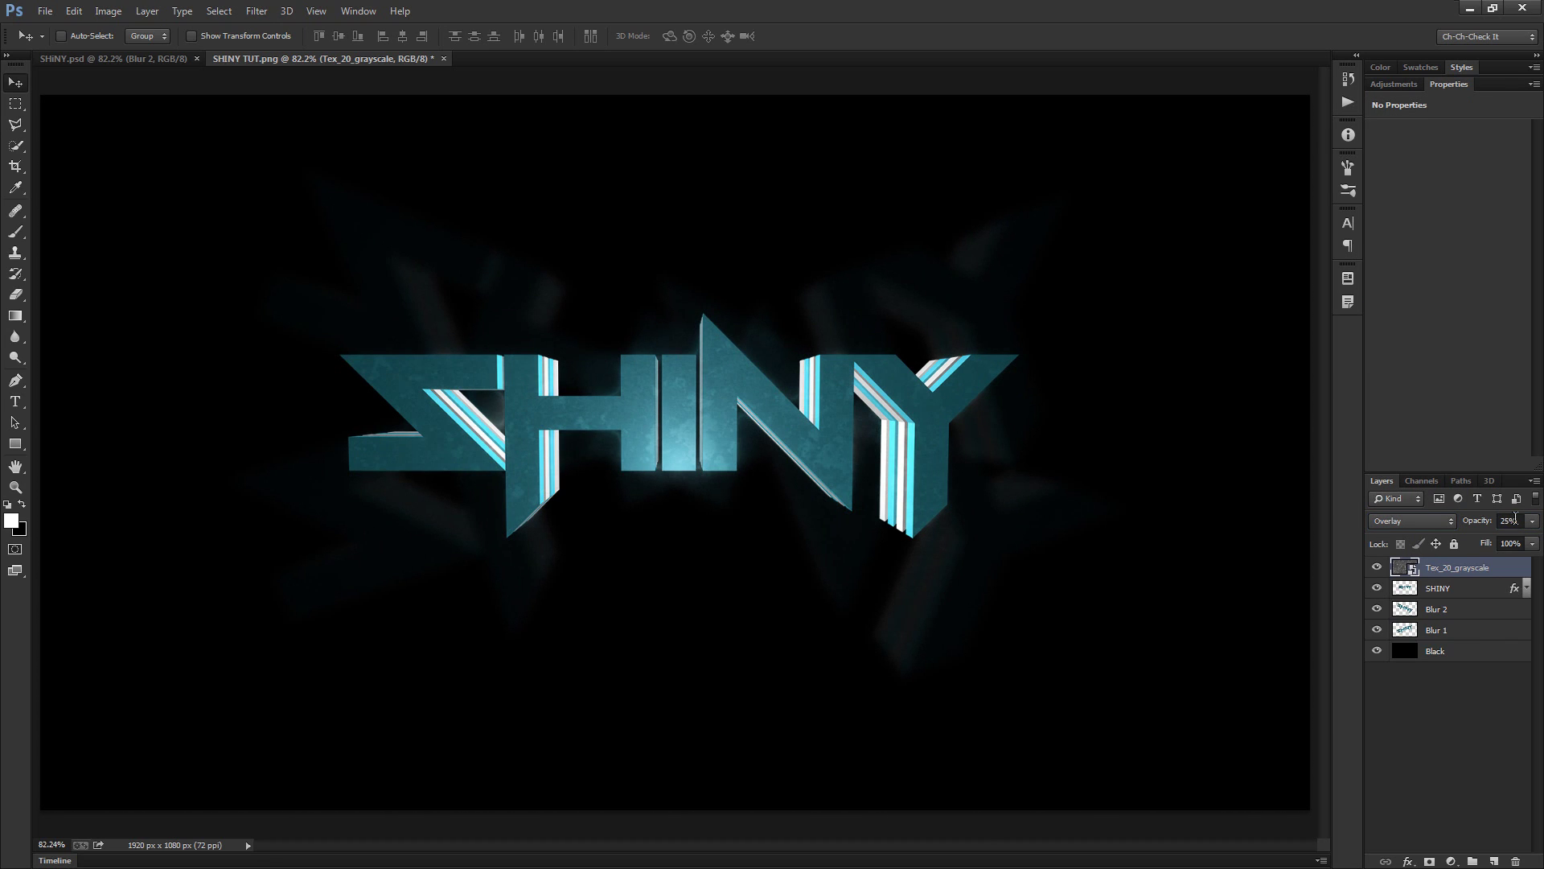
{"action": "left_click", "coordinate": [1376, 567]}
{"action": "left_click", "coordinate": [1376, 567]}
{"action": "left_click", "coordinate": [1373, 567]}
{"action": "left_click", "coordinate": [1373, 567]}
Select the Black layer and set the Rectangle tool's fill color to teal 09d0c9
{"action": "left_click", "coordinate": [1458, 655]}
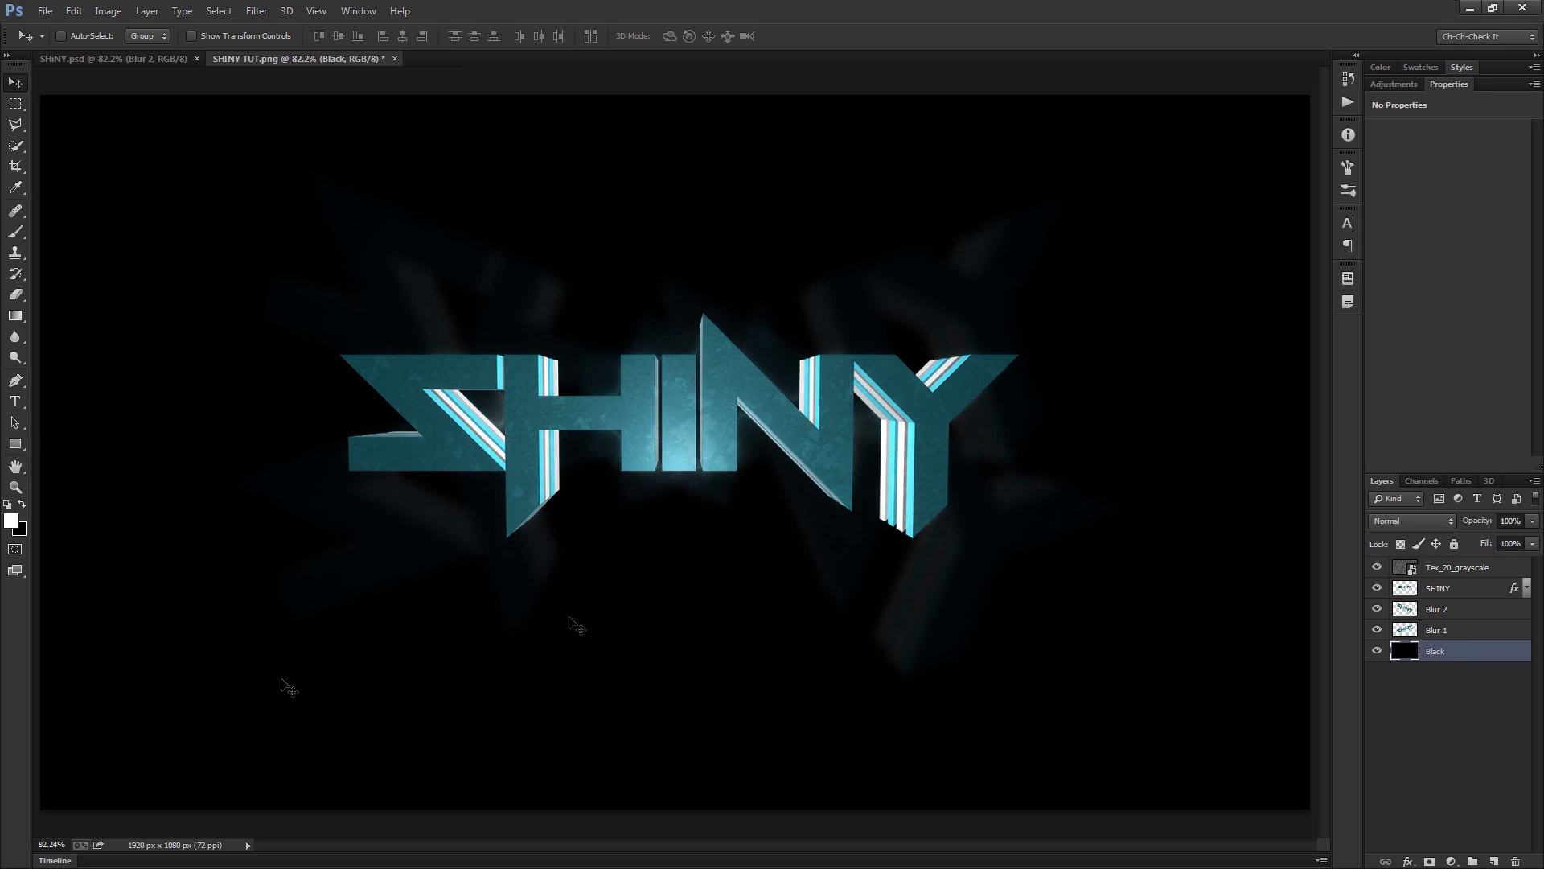
{"action": "left_click_drag", "start_coordinate": [14, 443], "coordinate": [99, 441]}
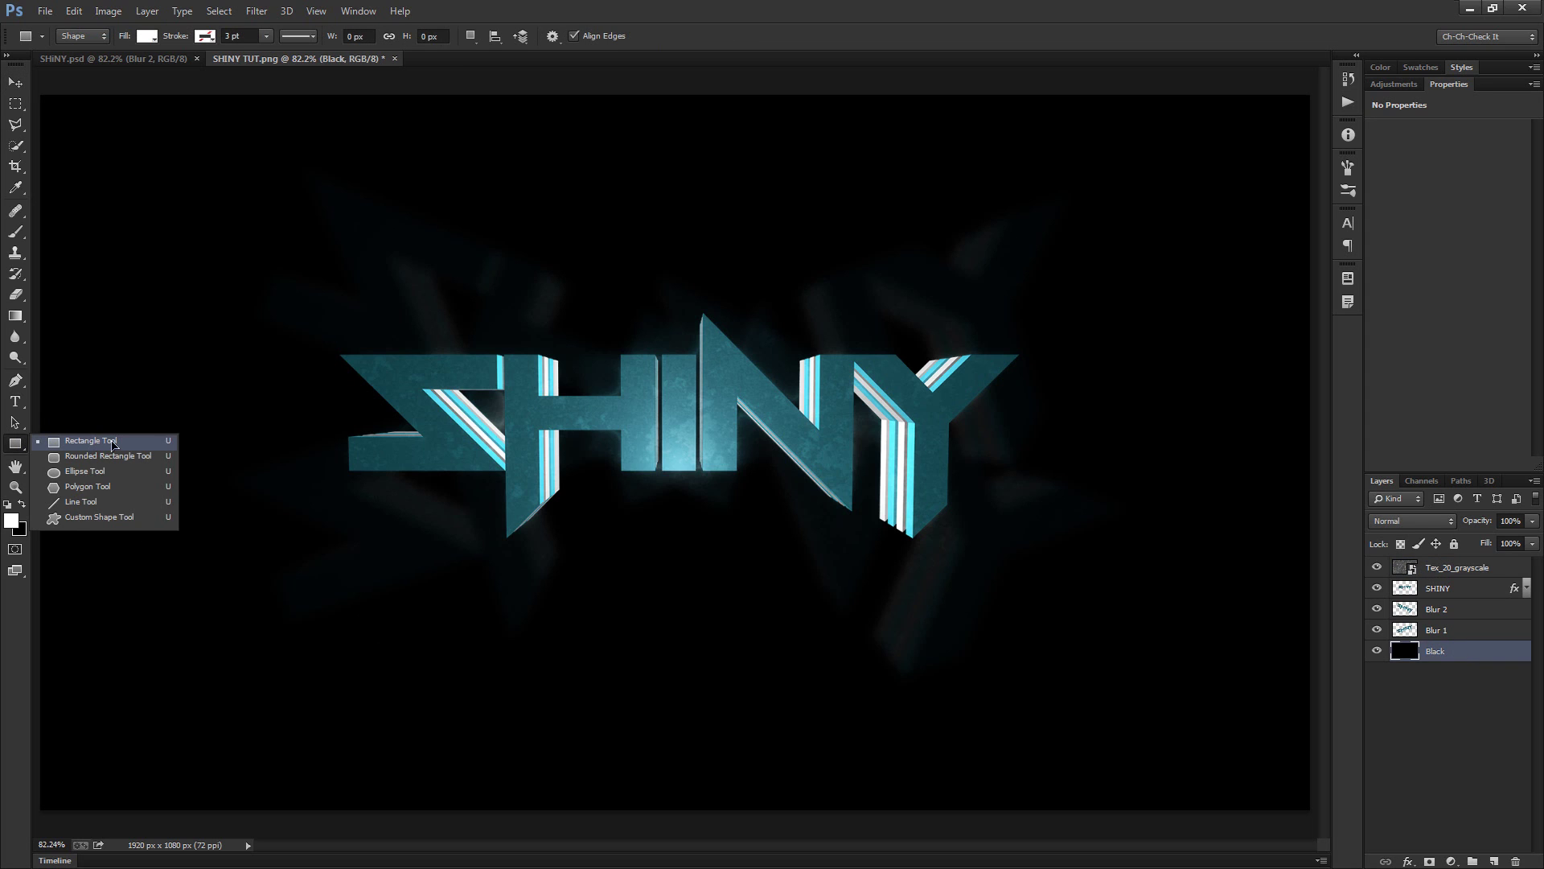
{"action": "left_click", "coordinate": [113, 443]}
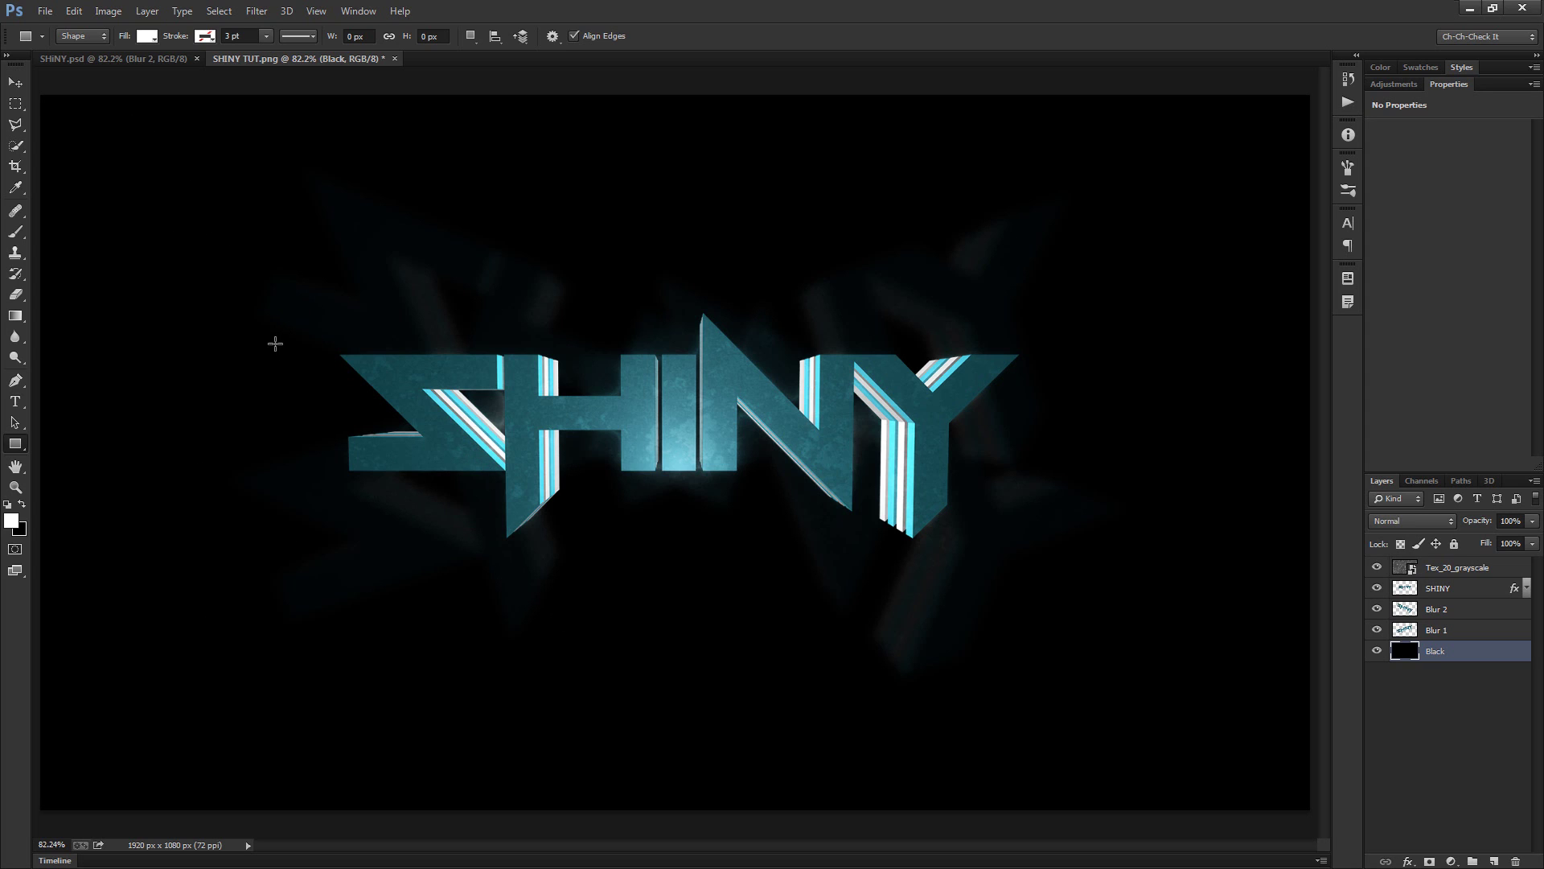
{"action": "left_click", "coordinate": [149, 37]}
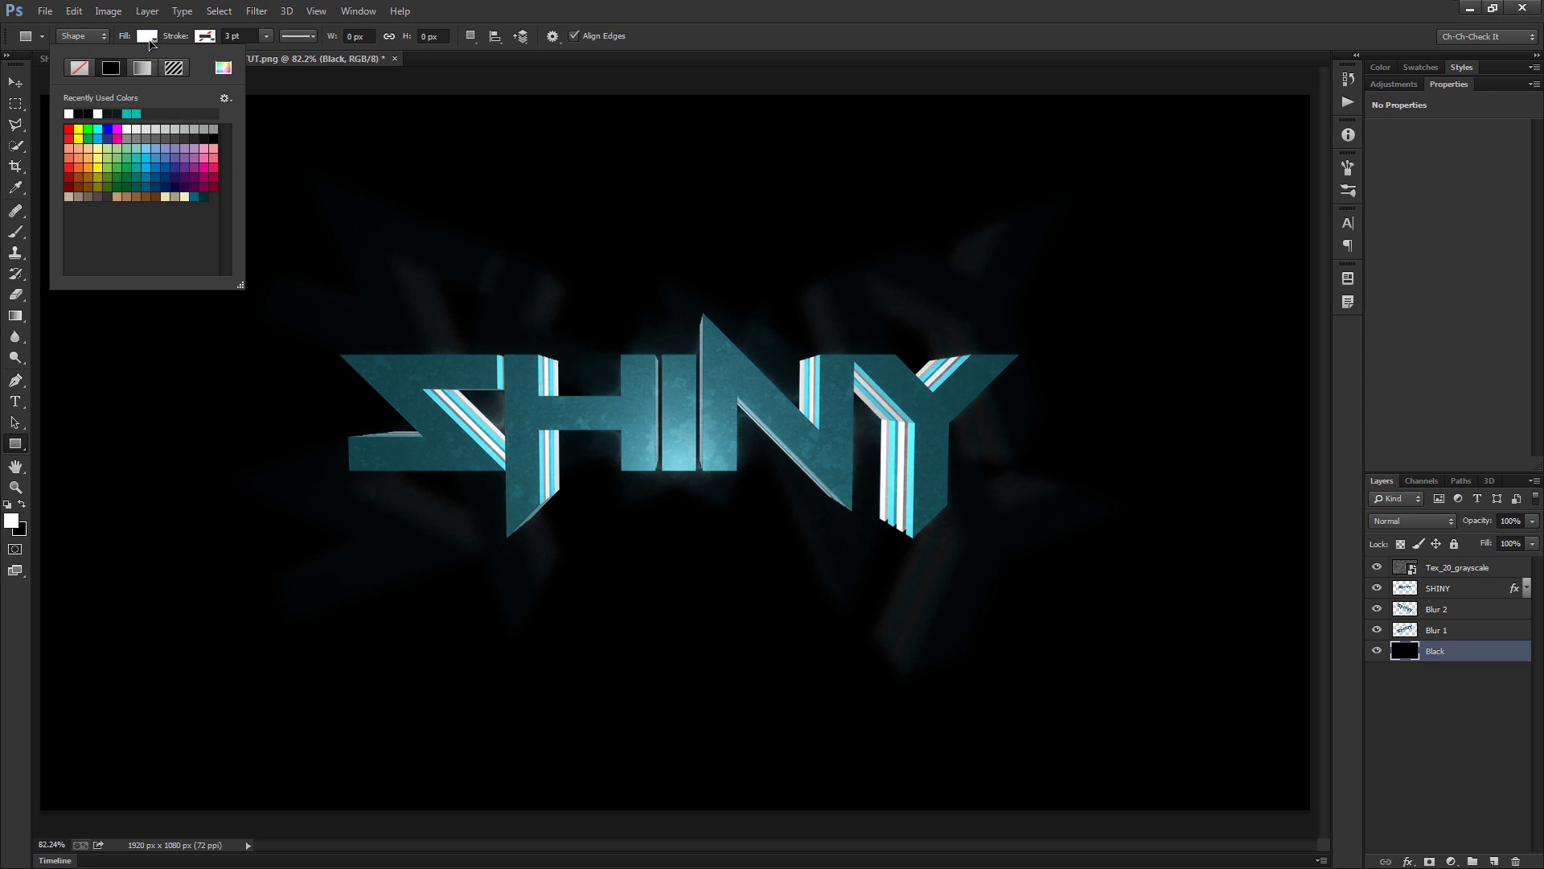
{"action": "left_click", "coordinate": [223, 67]}
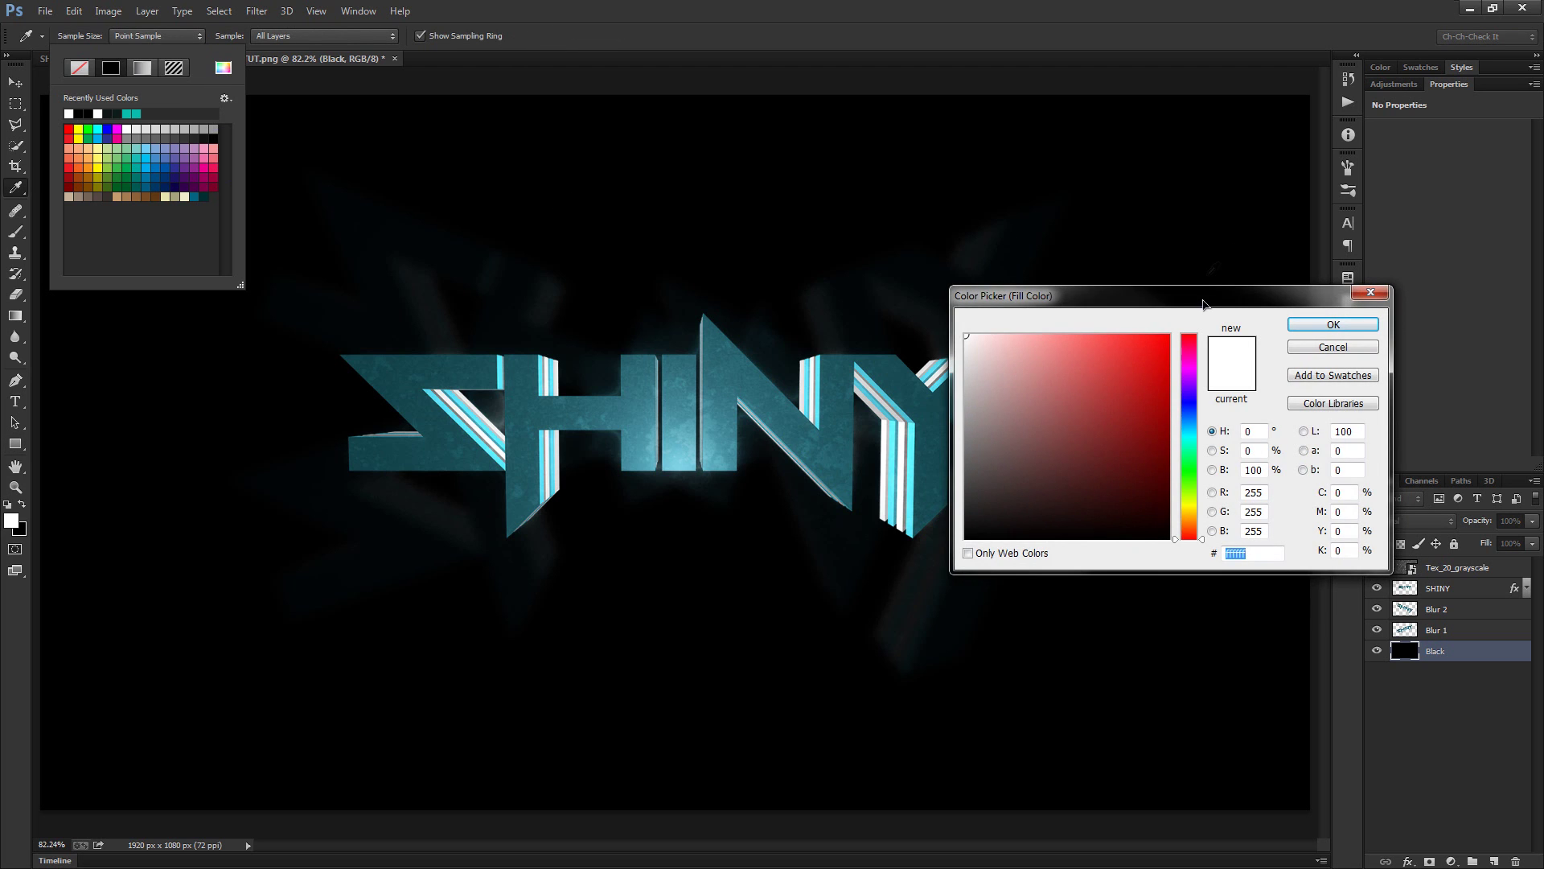
{"action": "left_click_drag", "start_coordinate": [1177, 314], "coordinate": [772, 251]}
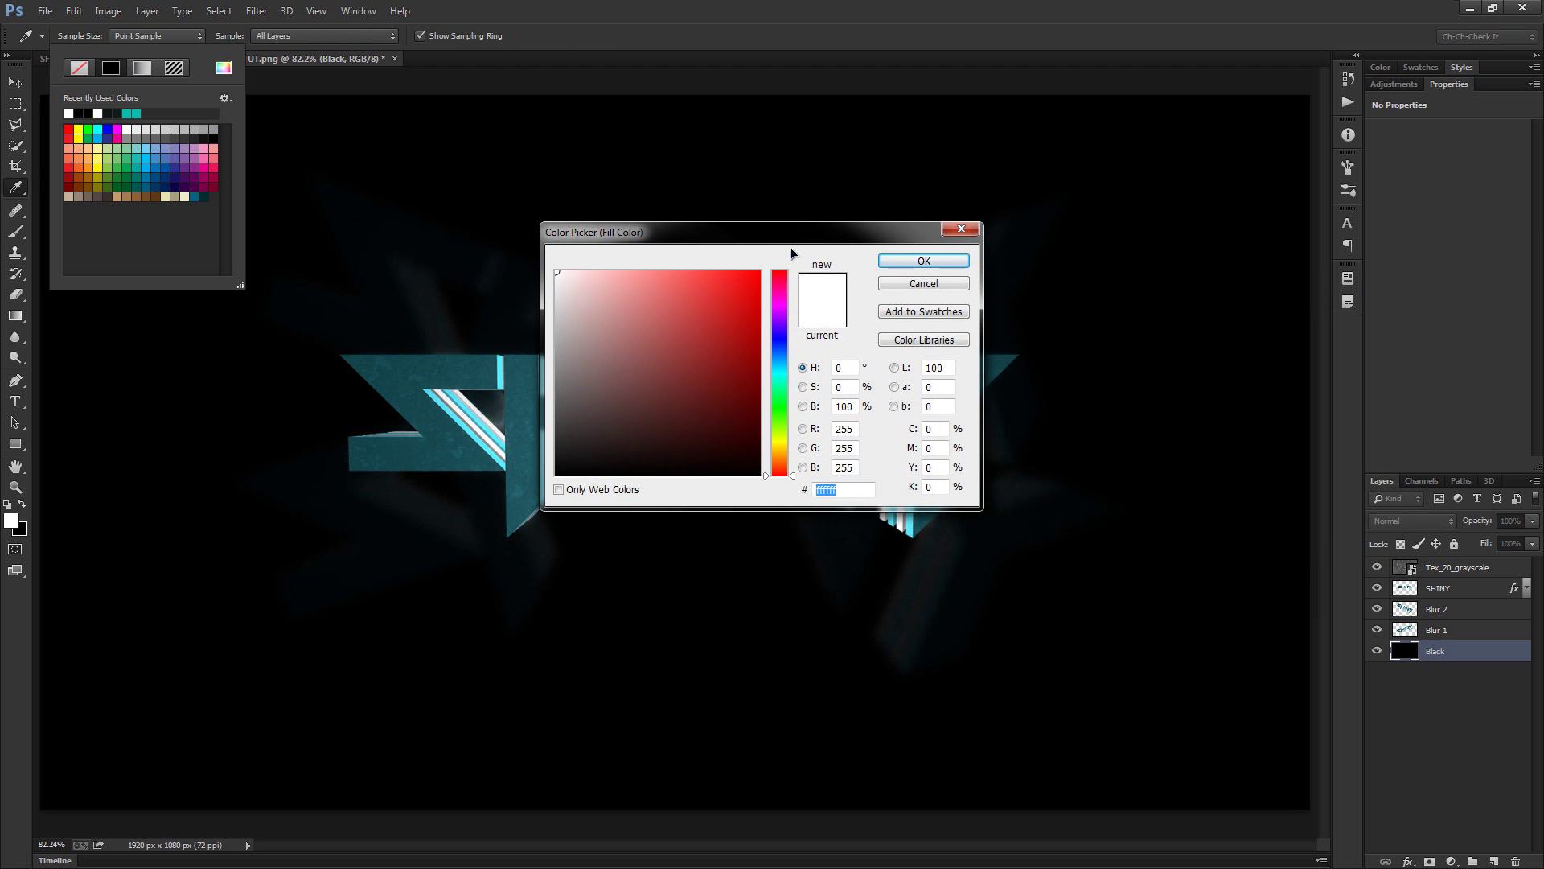
{"action": "left_click", "coordinate": [786, 371]}
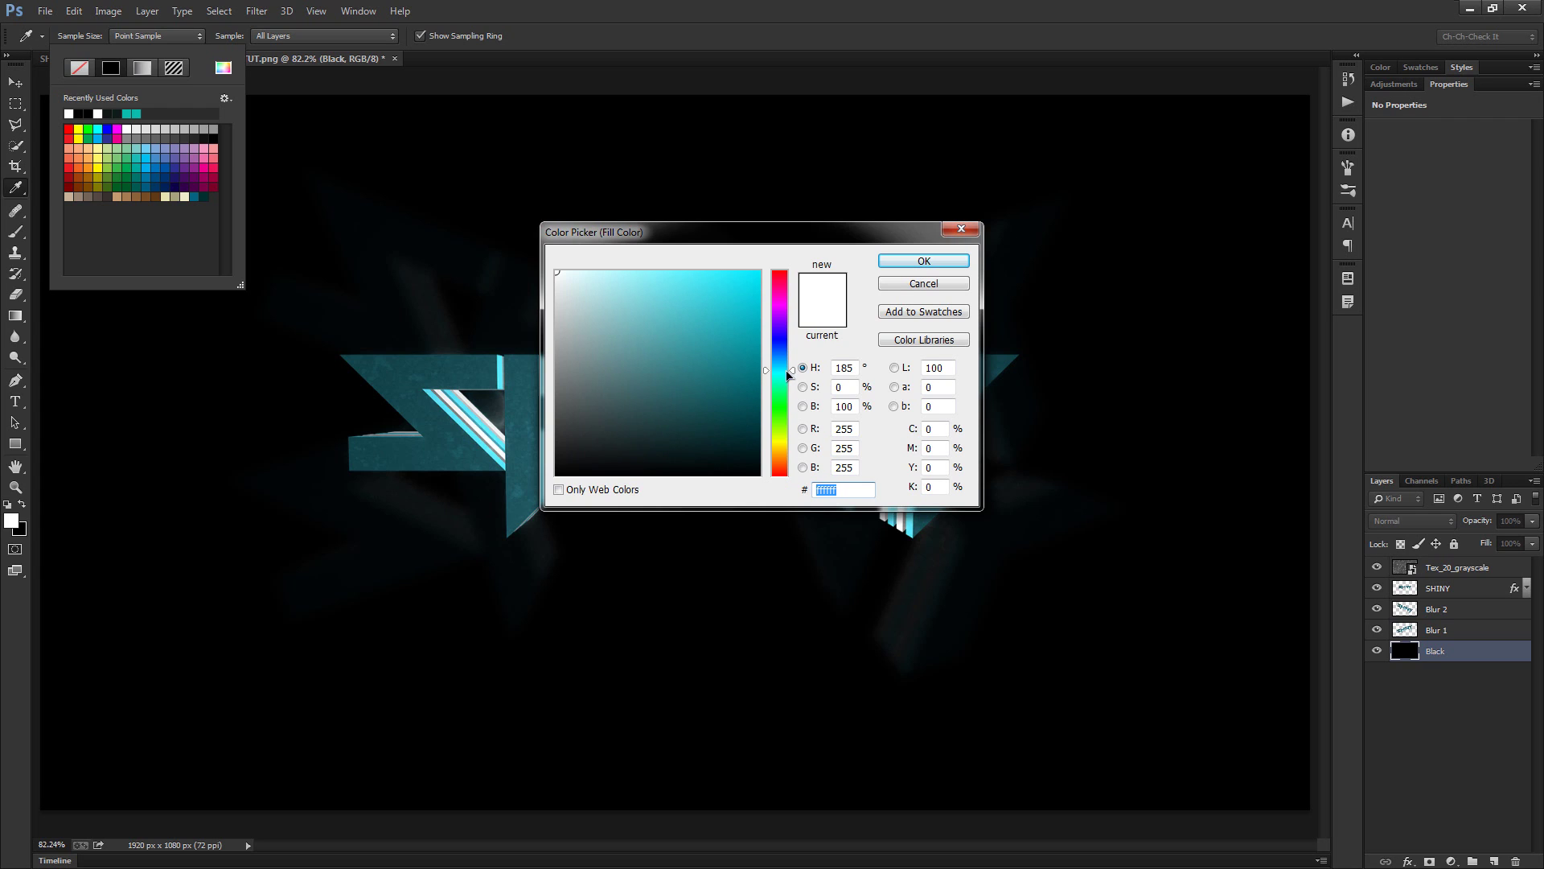
{"action": "left_click_drag", "start_coordinate": [784, 378], "coordinate": [785, 380]}
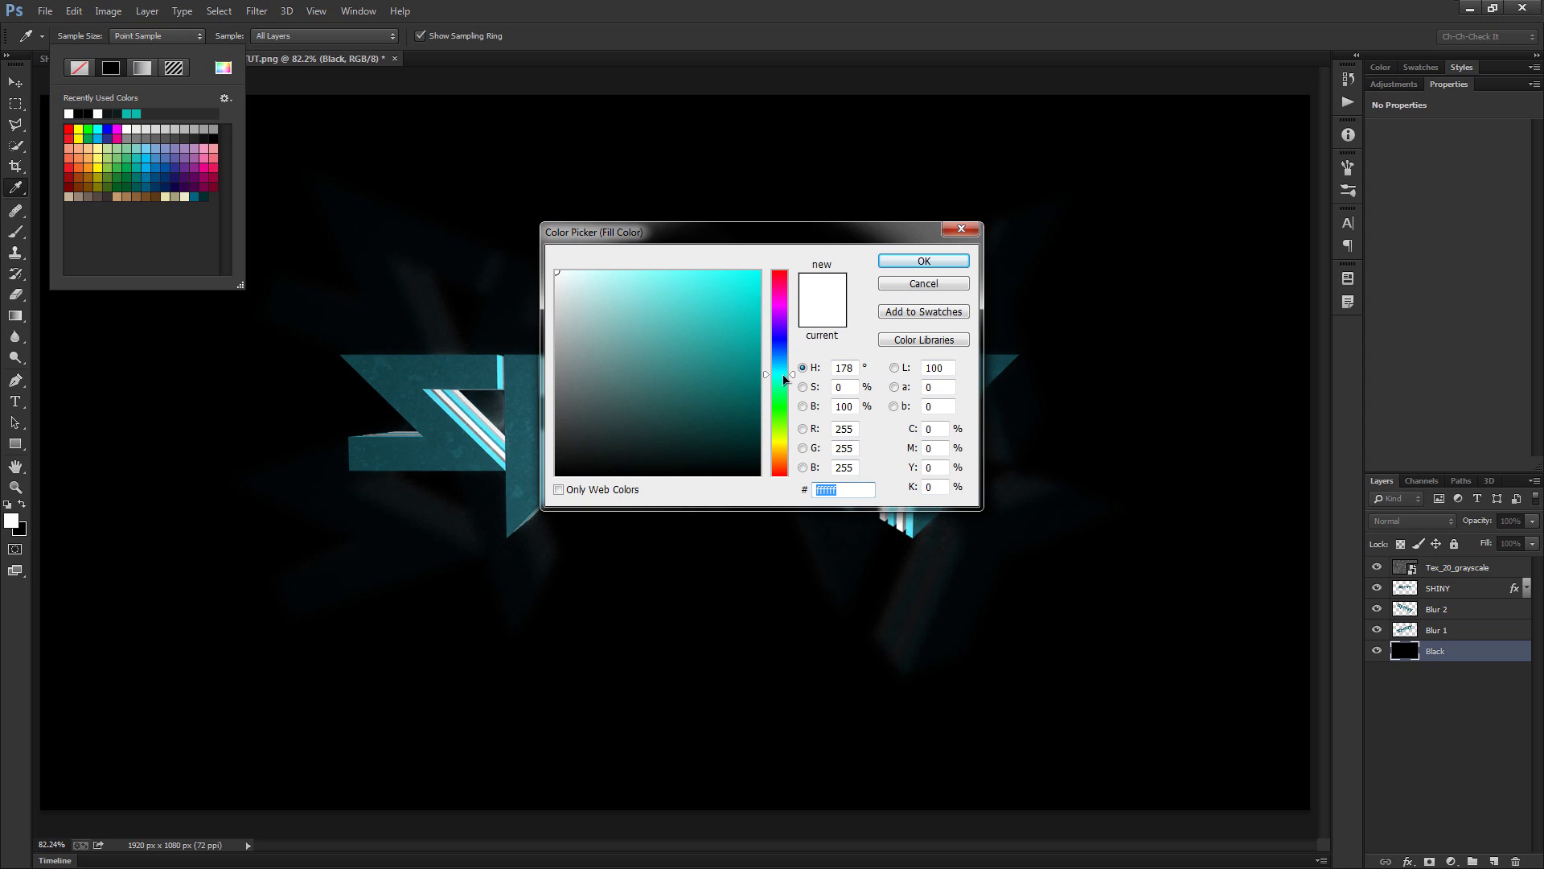
{"action": "left_click", "coordinate": [743, 325]}
{"action": "mouse_move", "coordinate": [743, 325]}
{"action": "left_mouse_down"}
{"action": "mouse_move", "coordinate": [750, 288]}
{"action": "mouse_move", "coordinate": [752, 308]}
{"action": "left_mouse_up"}
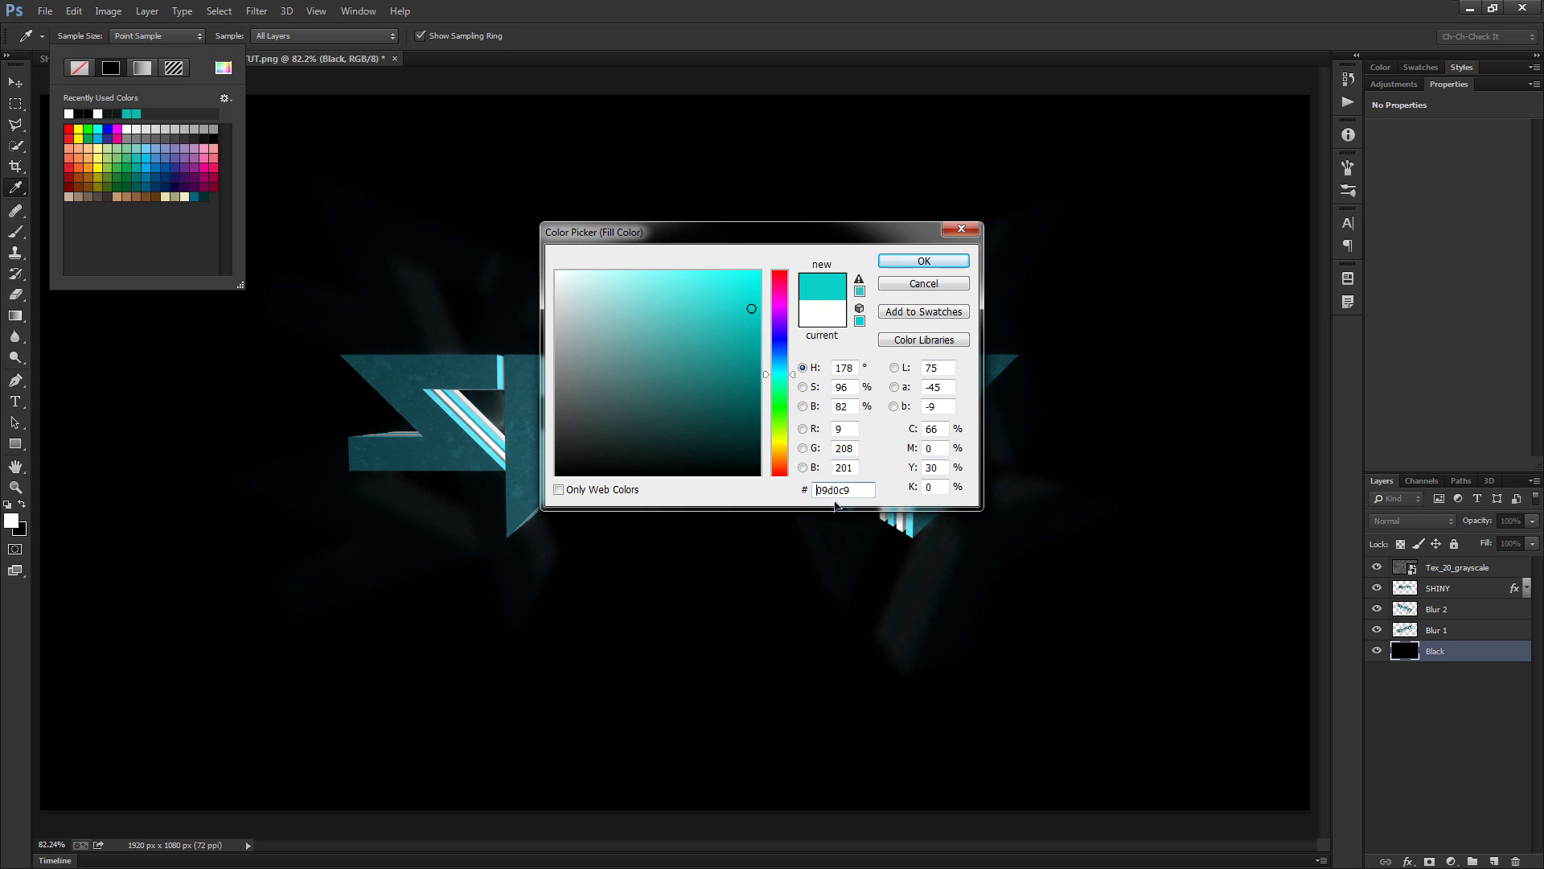
{"action": "left_click", "coordinate": [924, 261]}
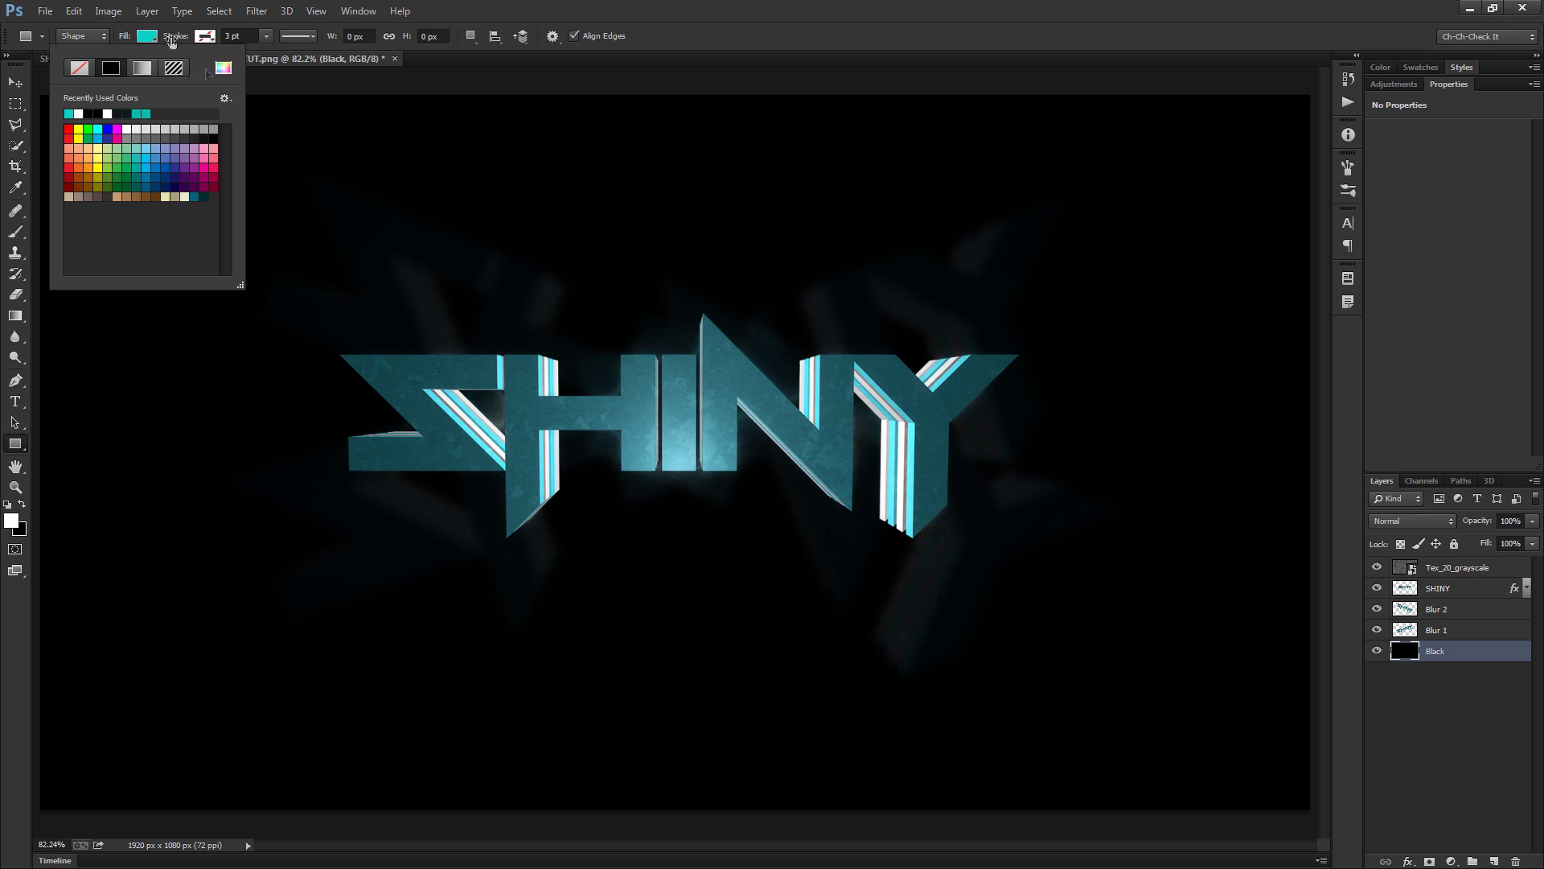
{"action": "left_click", "coordinate": [153, 42]}
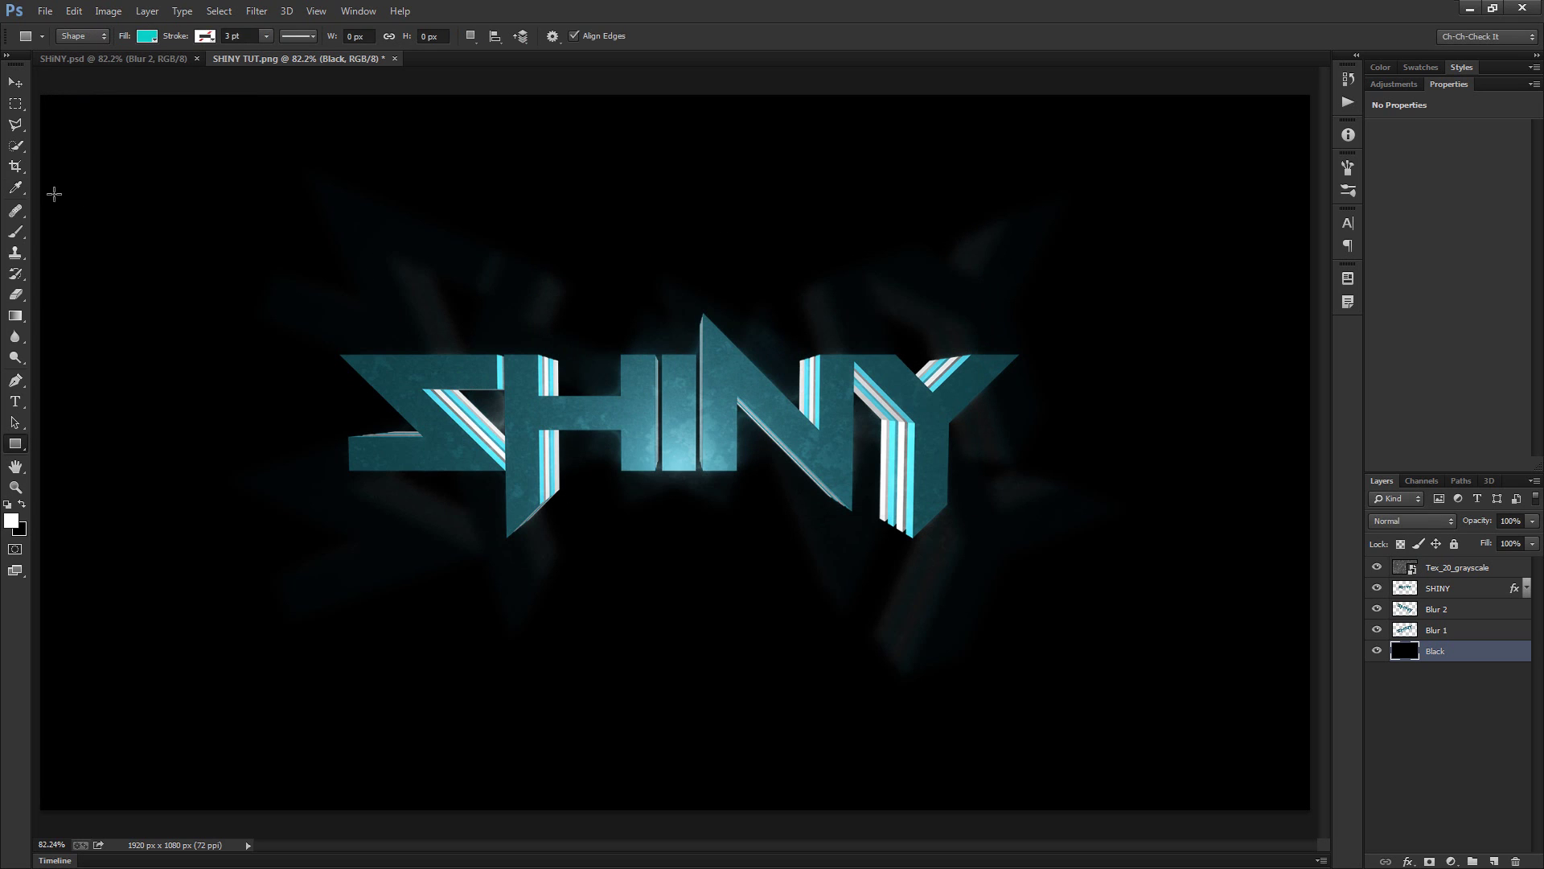
Draw a vertical rectangle about 136 × 1134 px across the S and duplicate it within the same shape layer at about X 609 px
{"action": "left_click_drag", "start_coordinate": [314, 89], "coordinate": [403, 839]}
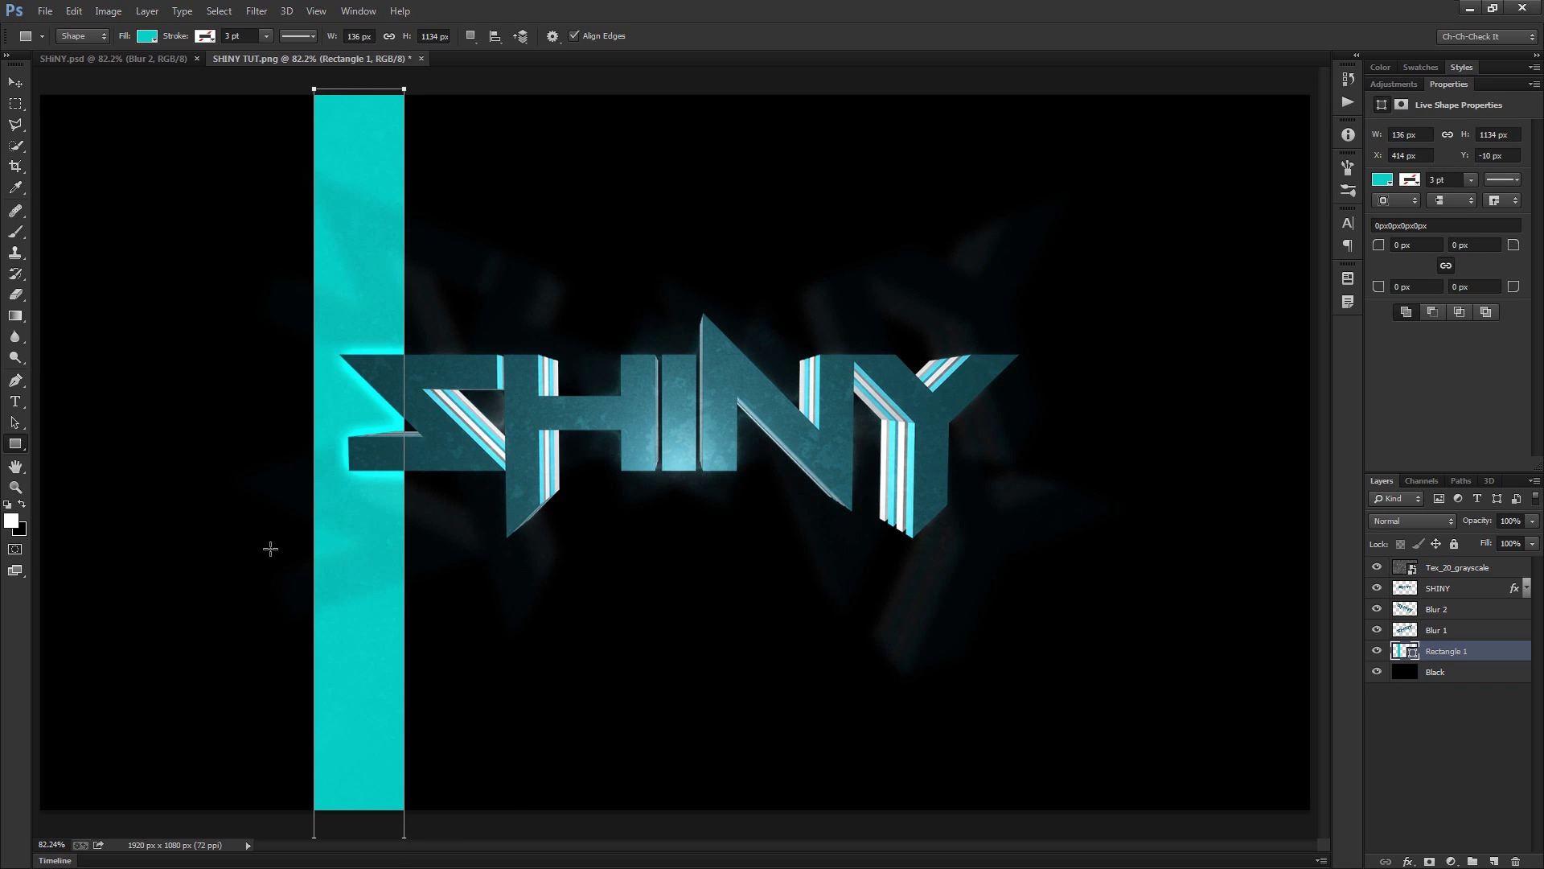
{"action": "left_click", "coordinate": [14, 422]}
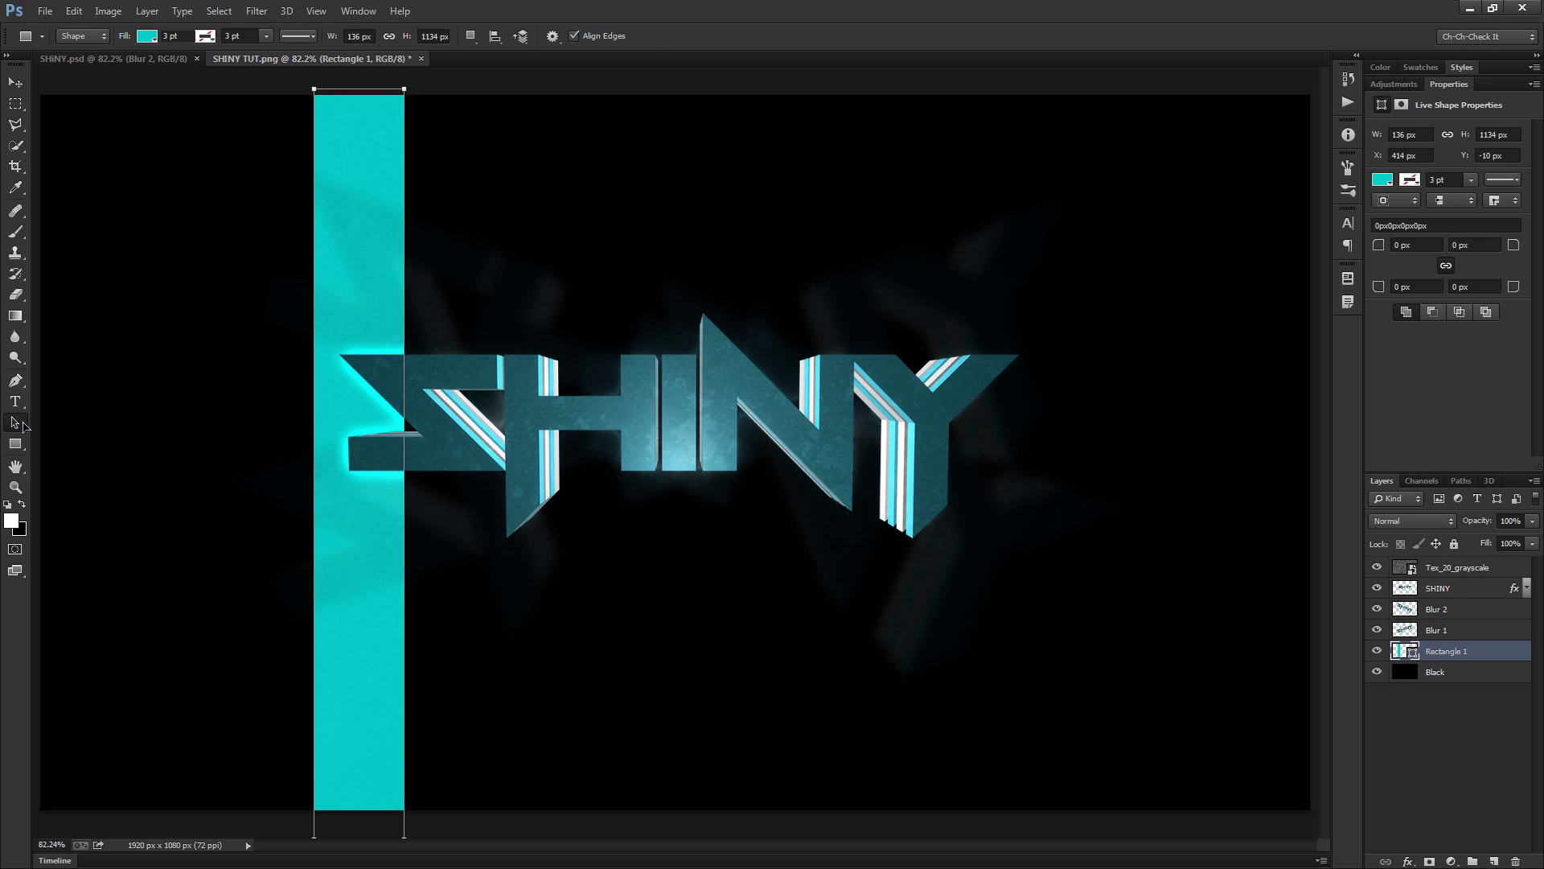
{"action": "left_click", "coordinate": [113, 425]}
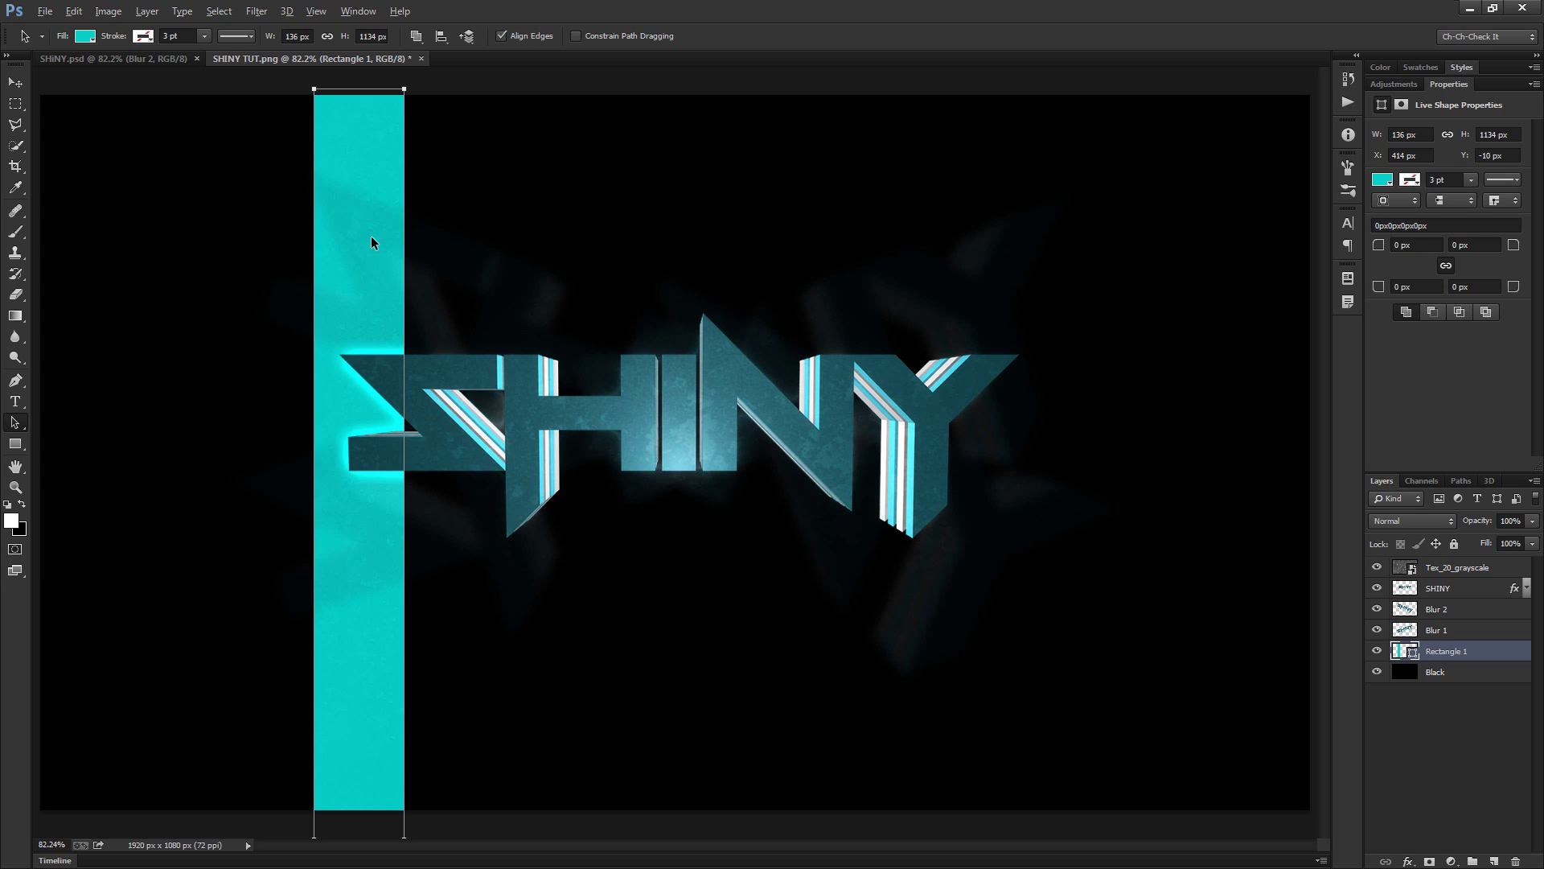
{"action": "left_click_drag", "start_coordinate": [379, 280], "coordinate": [489, 302]}
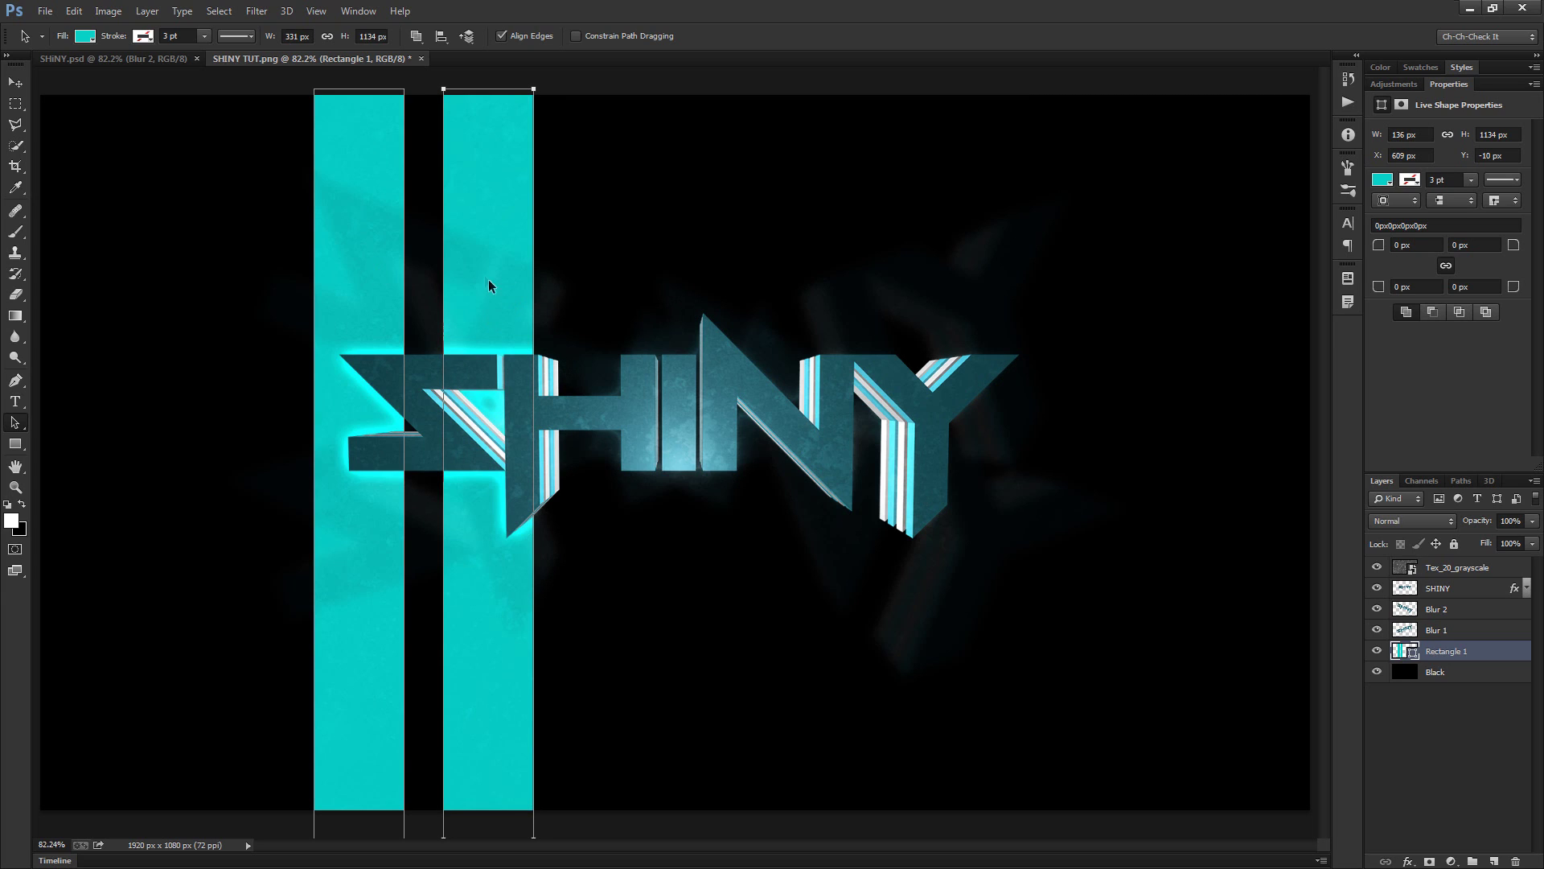
Duplicate the second vertical stripe across the H within the same shape layer and select all three stripes
{"action": "left_click_drag", "start_coordinate": [472, 313], "coordinate": [603, 326]}
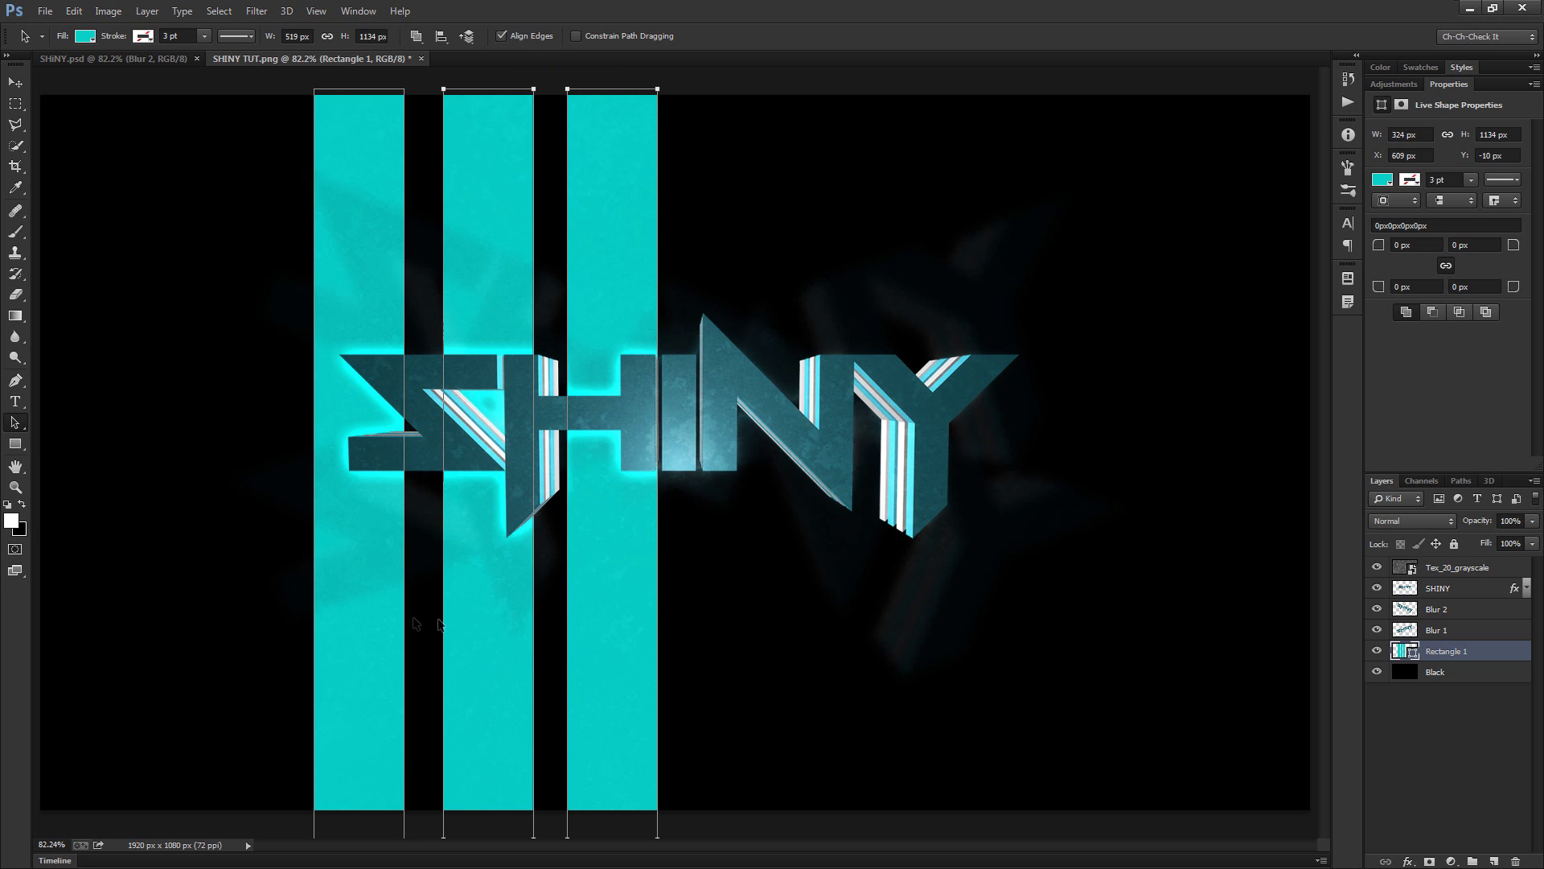
{"action": "scroll", "coordinate": [528, 631], "scroll_direction": "down", "scroll_amount": 1}
{"action": "scroll", "coordinate": [647, 813], "scroll_direction": "up", "scroll_amount": 8}
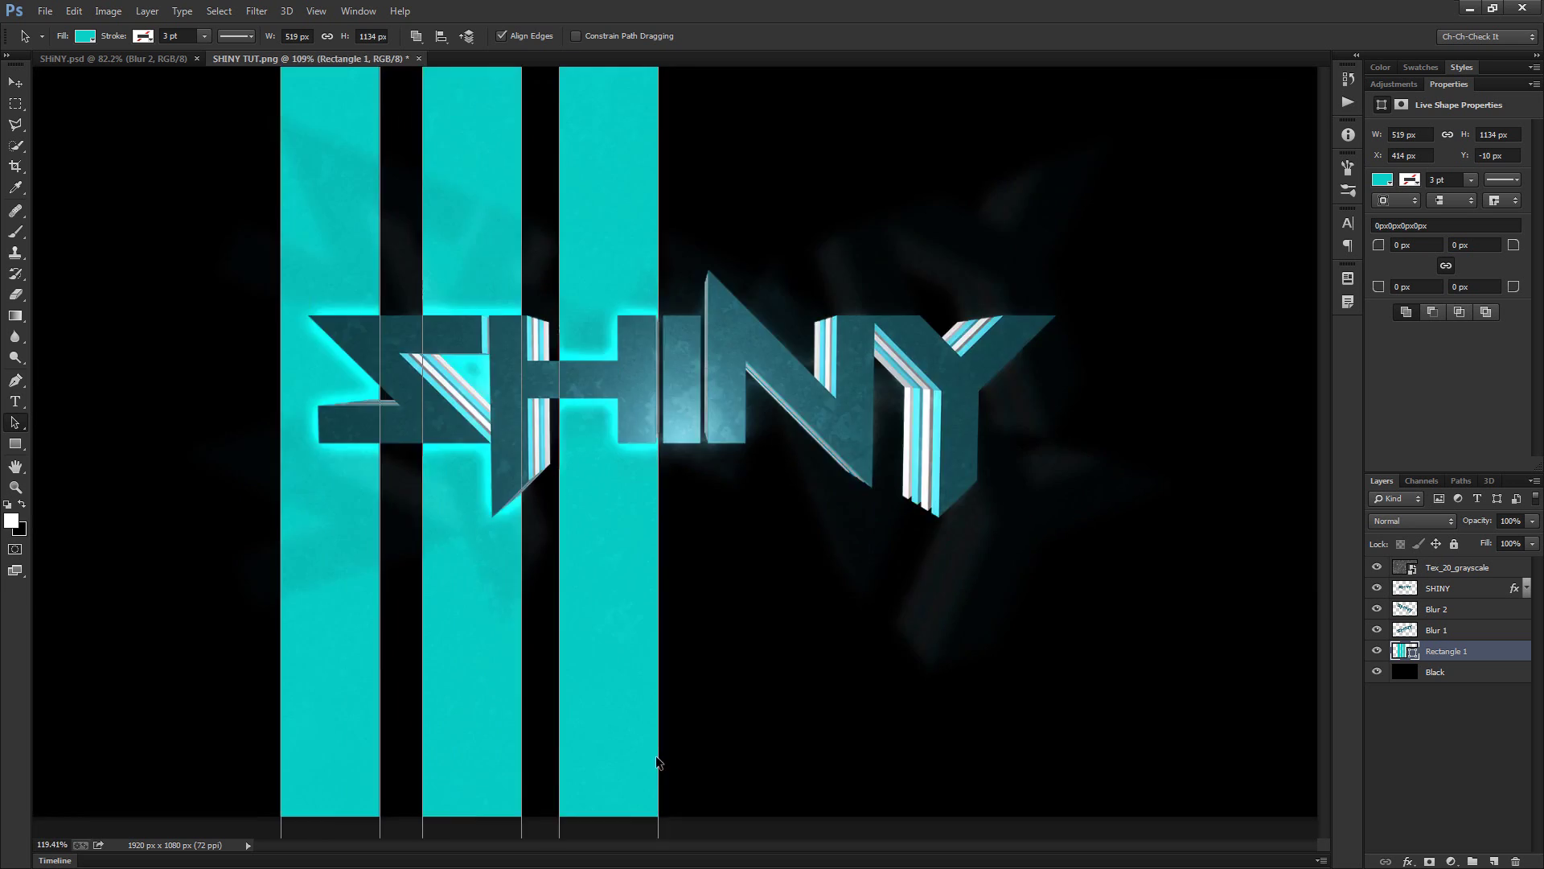
{"action": "left_click_drag", "start_coordinate": [644, 784], "coordinate": [855, 369]}
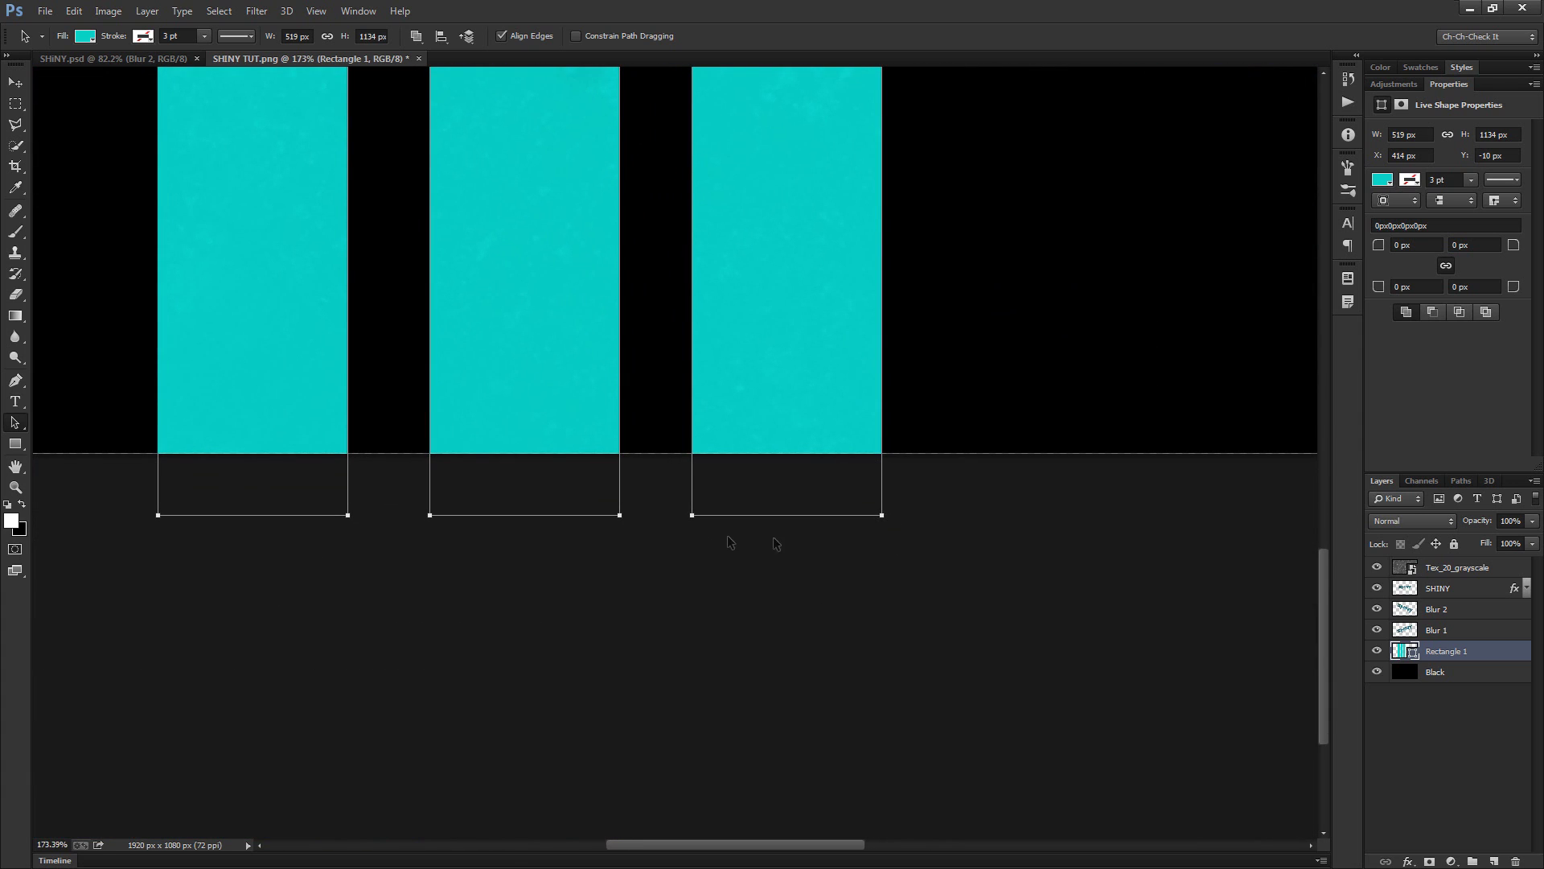
{"action": "left_click", "coordinate": [801, 647]}
{"action": "left_click", "coordinate": [799, 373]}
{"action": "left_click", "coordinate": [594, 497], "text": "shift"}
{"action": "left_click", "coordinate": [337, 488], "text": "shift"}
{"action": "scroll", "coordinate": [866, 526], "scroll_direction": "down", "scroll_amount": 4}
{"action": "scroll", "coordinate": [864, 515], "scroll_direction": "down", "scroll_amount": 3}
{"action": "scroll", "coordinate": [853, 500], "scroll_direction": "up", "scroll_amount": 3}
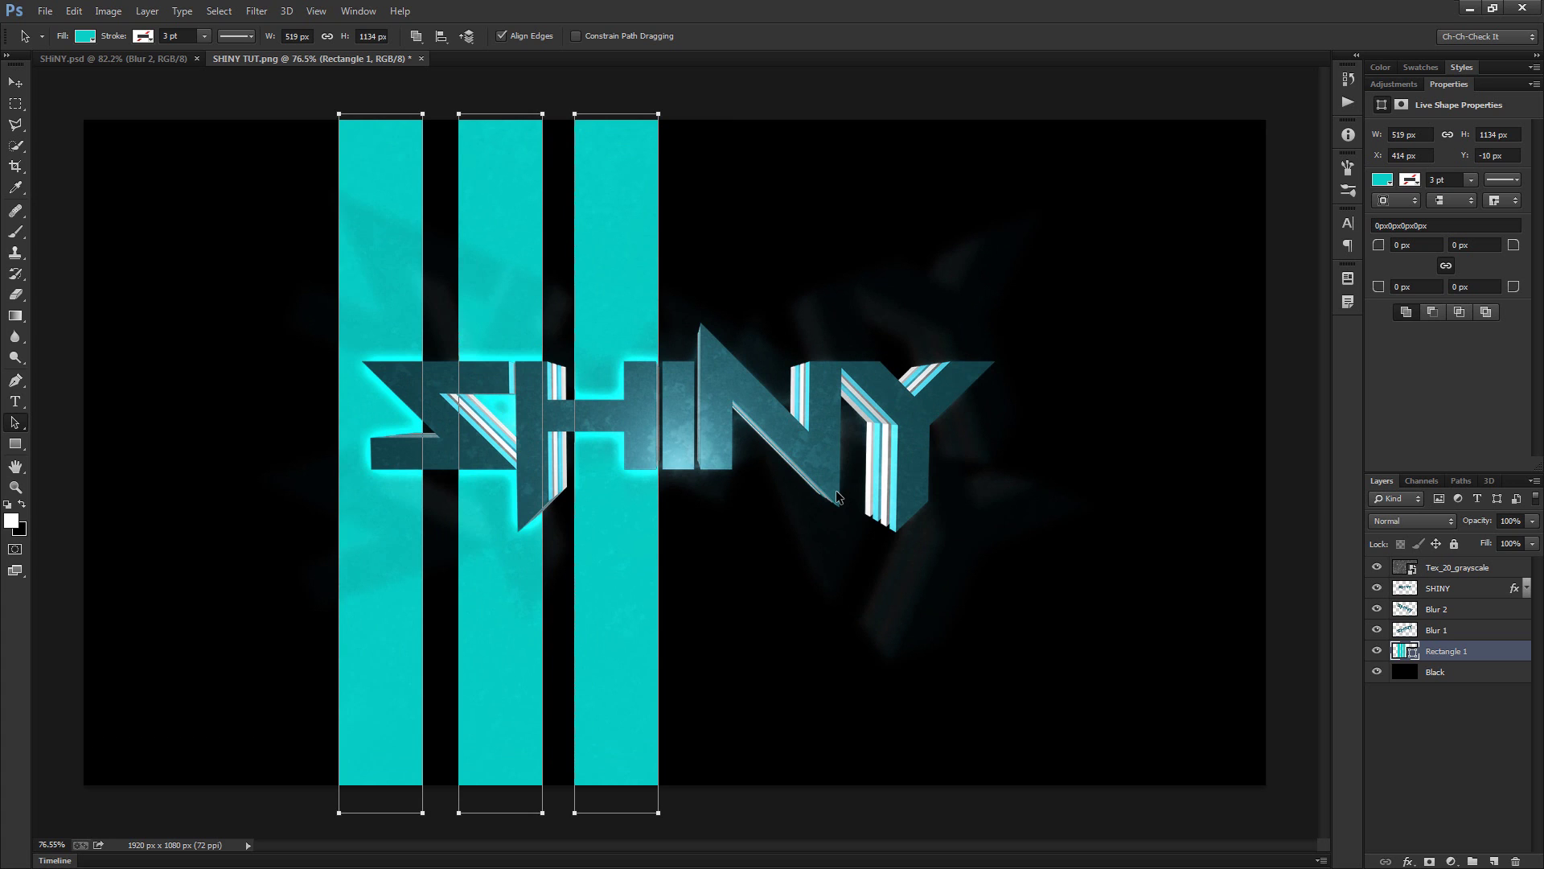
Rotate the three stripes 30° with Free Transform and center them behind the text at about X 942, Y 540 px
{"action": "key", "text": "ctrl+t"}
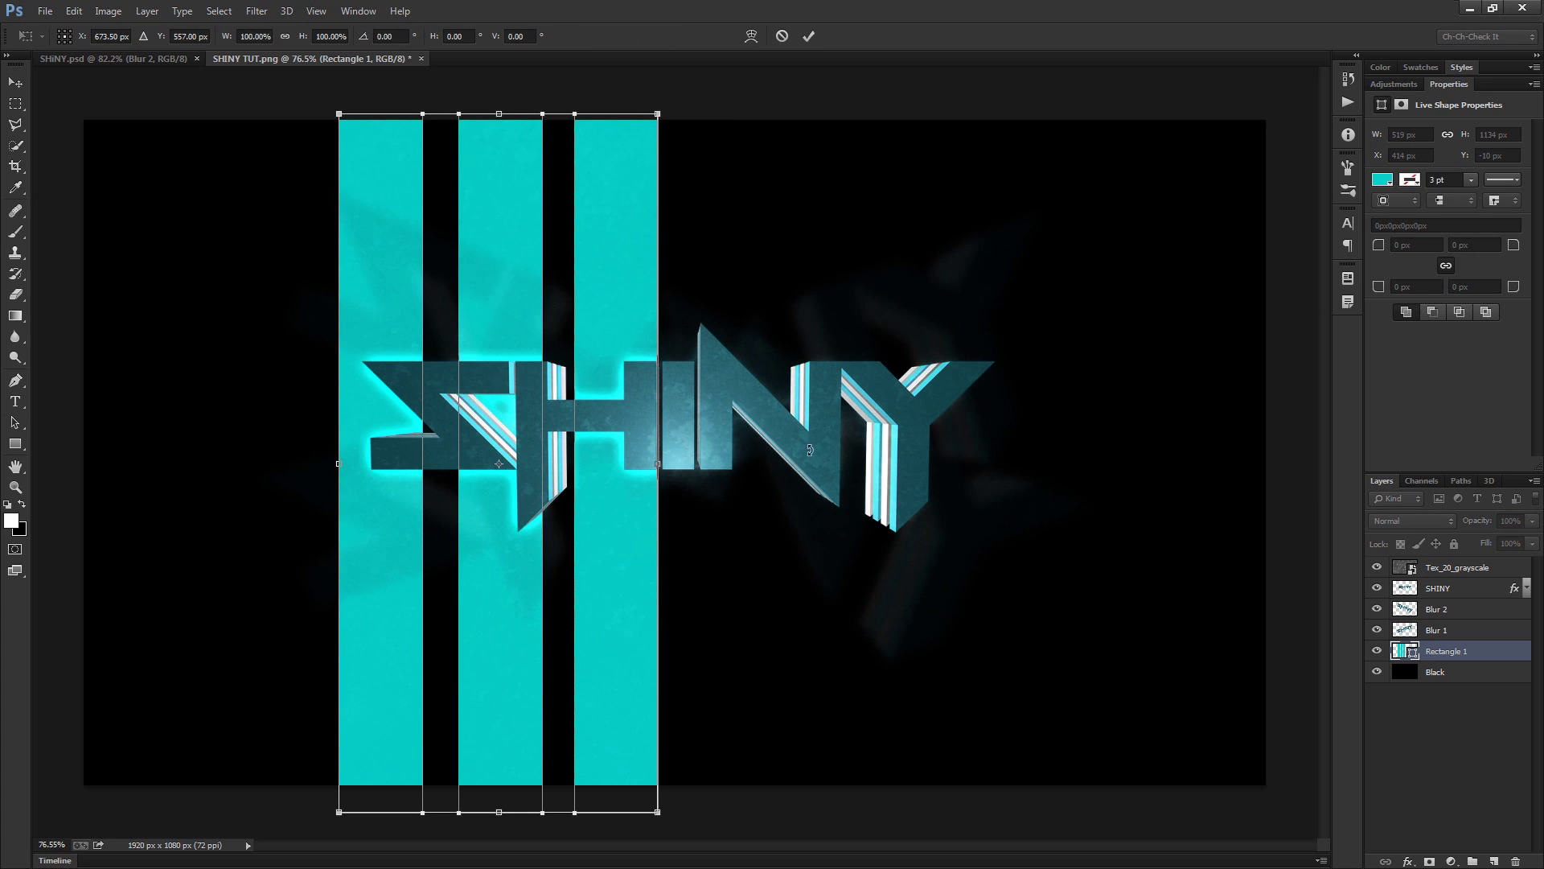
{"action": "left_click_drag", "start_coordinate": [823, 192], "coordinate": [962, 325]}
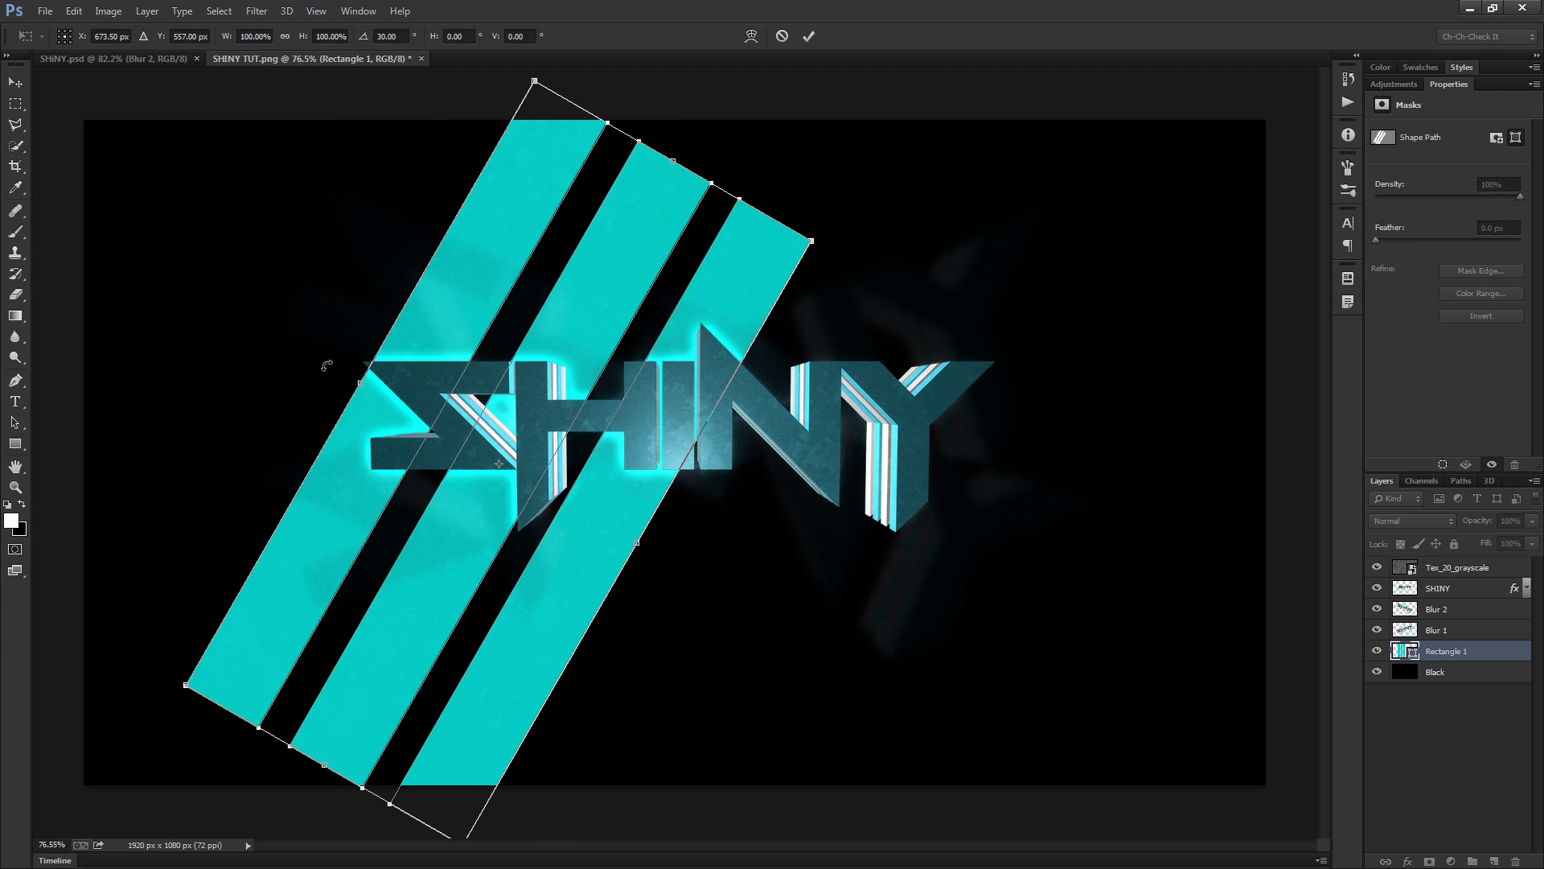
{"action": "left_click_drag", "start_coordinate": [538, 623], "coordinate": [723, 582]}
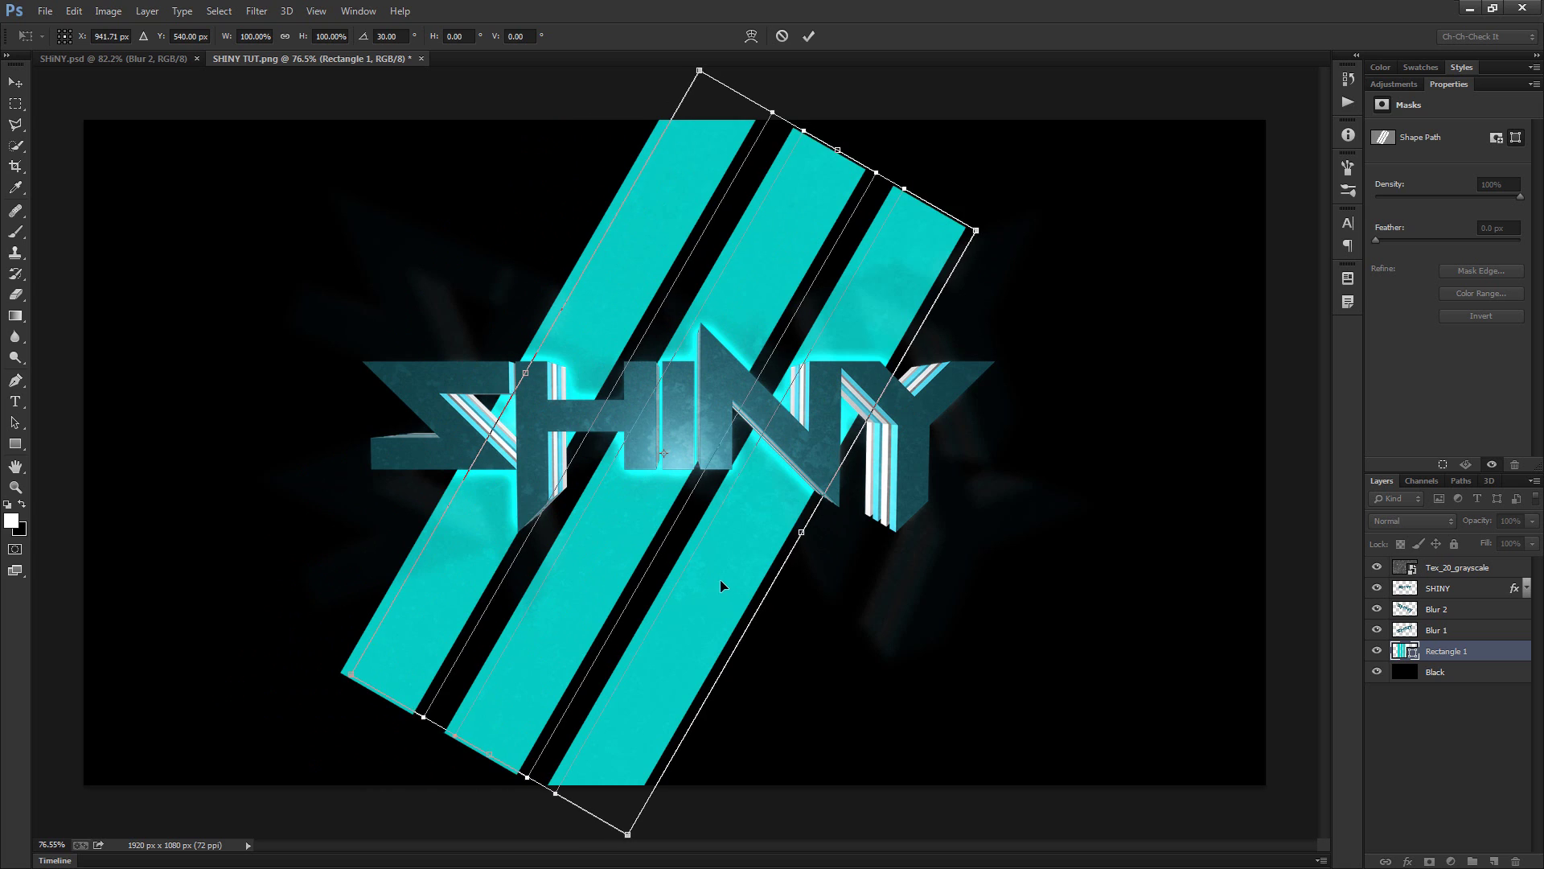
Stretch the rotated stripes to about 201% height so they extend past the canvas, and apply the transform as a regular path
{"action": "scroll", "coordinate": [974, 291], "scroll_direction": "down", "scroll_amount": 2}
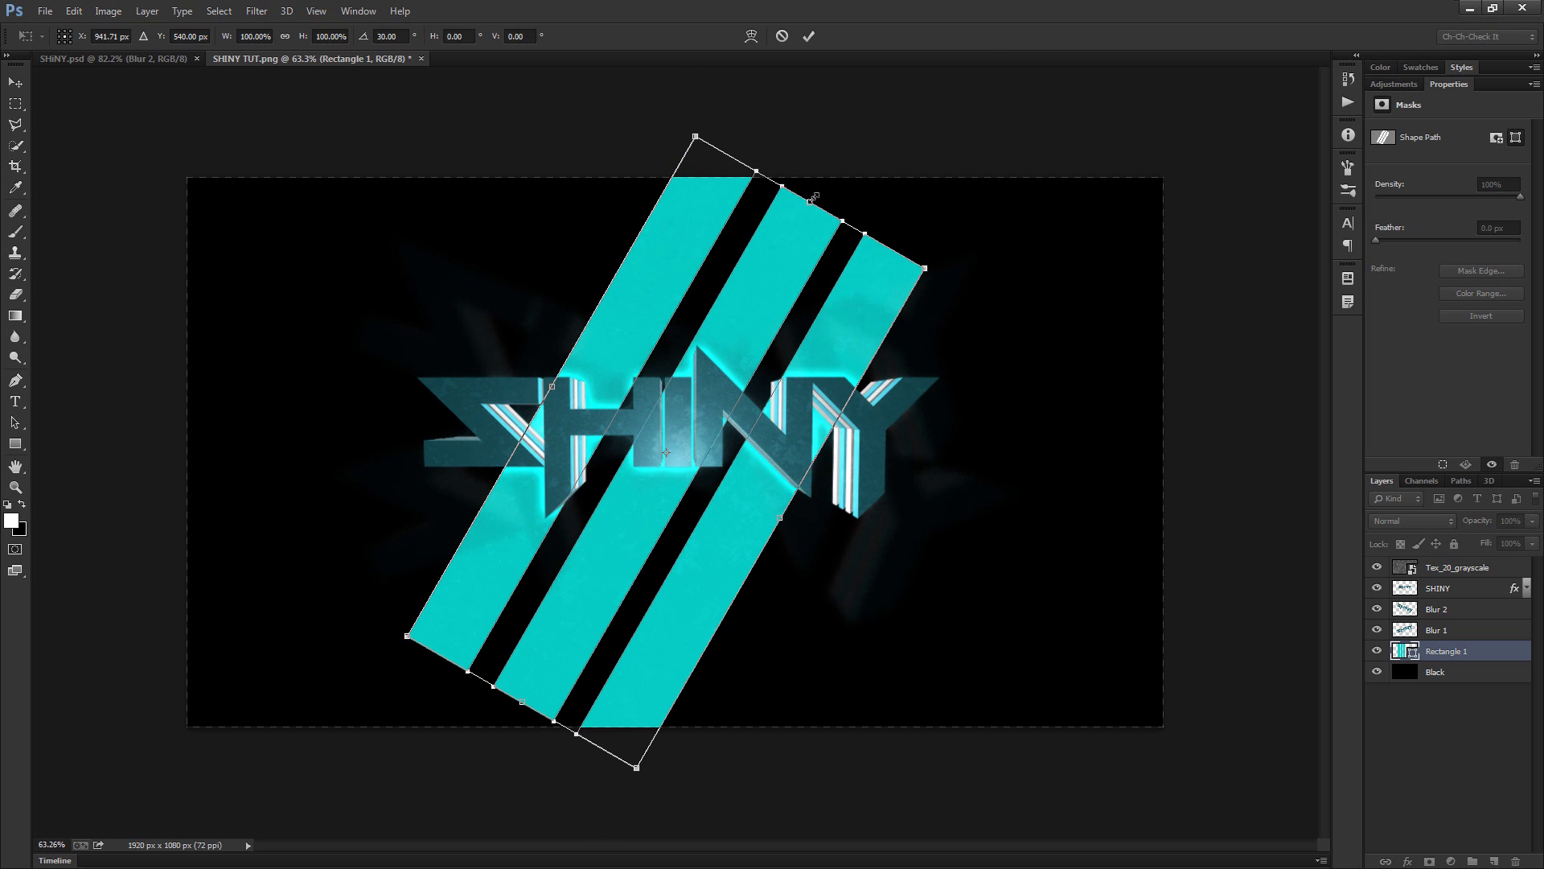
{"action": "left_click_drag", "start_coordinate": [813, 201], "coordinate": [1074, 15]}
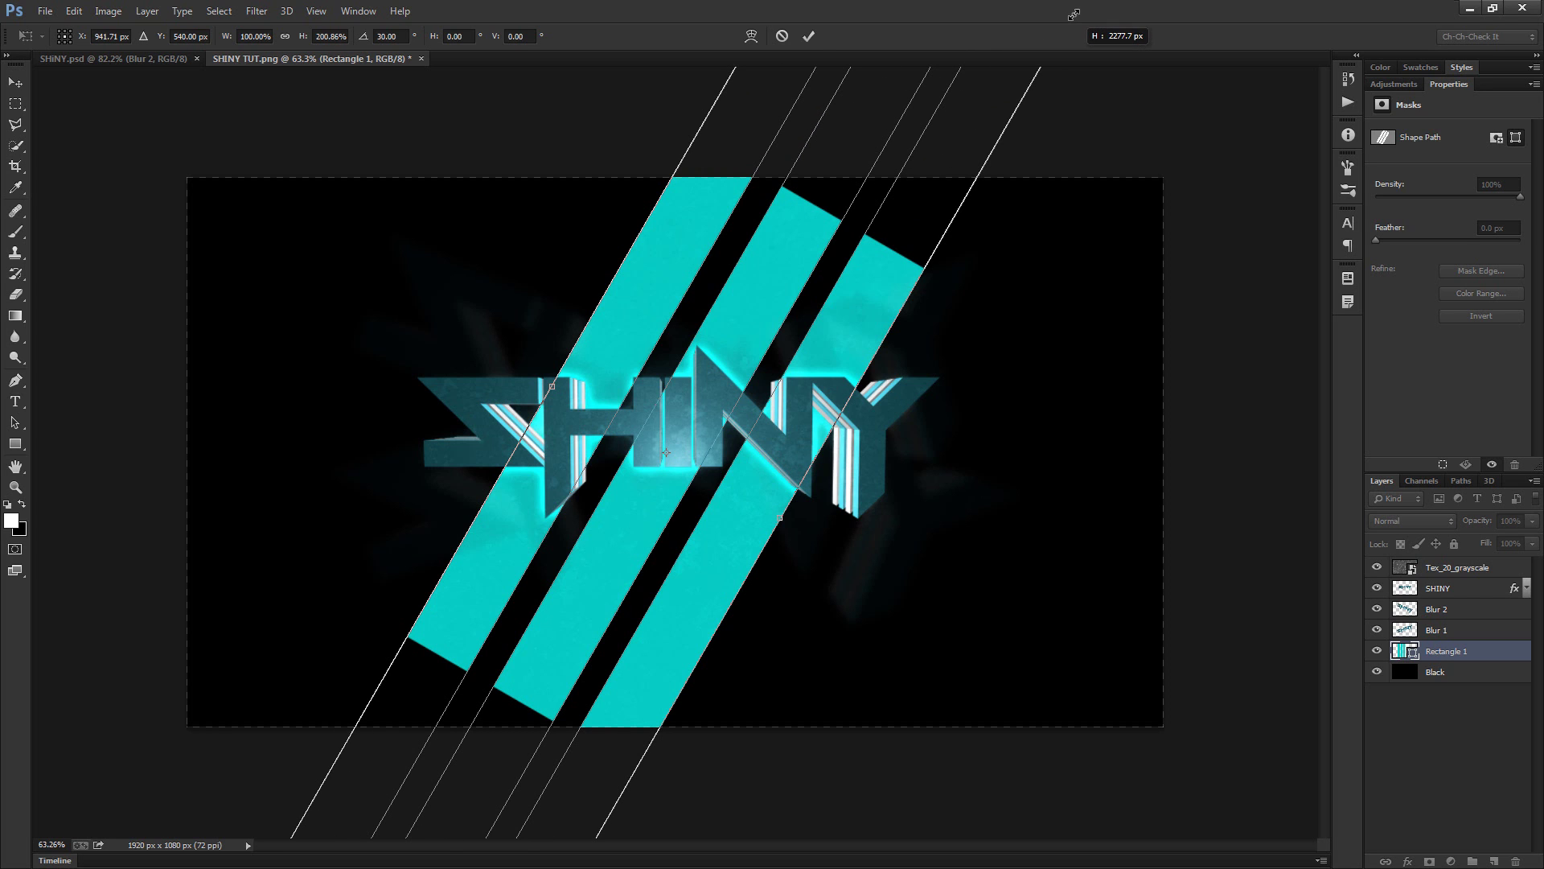
{"action": "scroll", "coordinate": [734, 417], "scroll_direction": "up", "scroll_amount": 2}
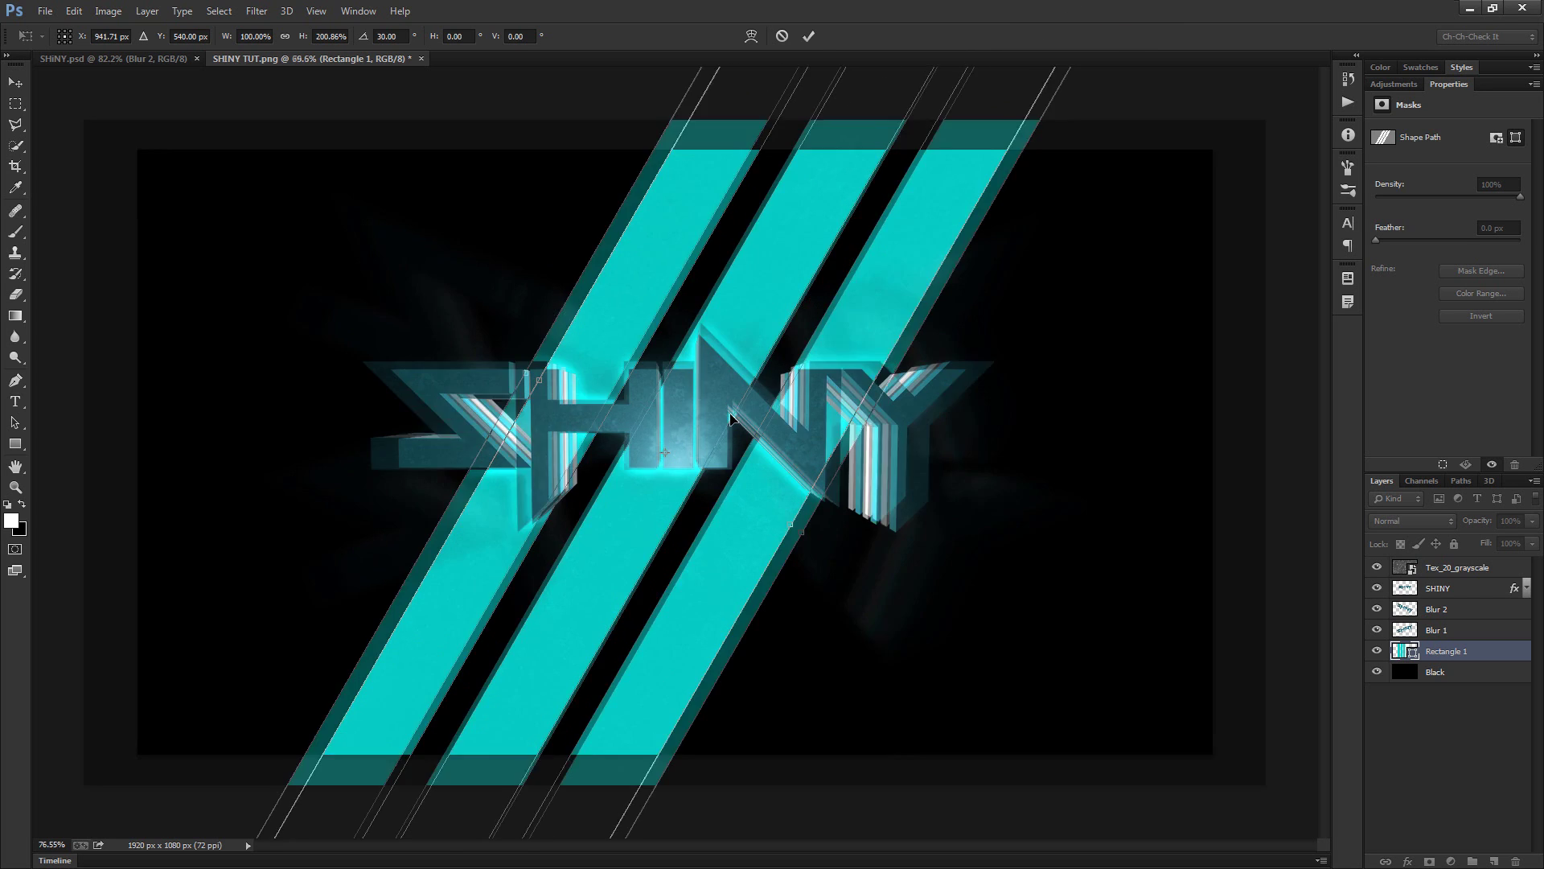
{"action": "left_click", "coordinate": [808, 35]}
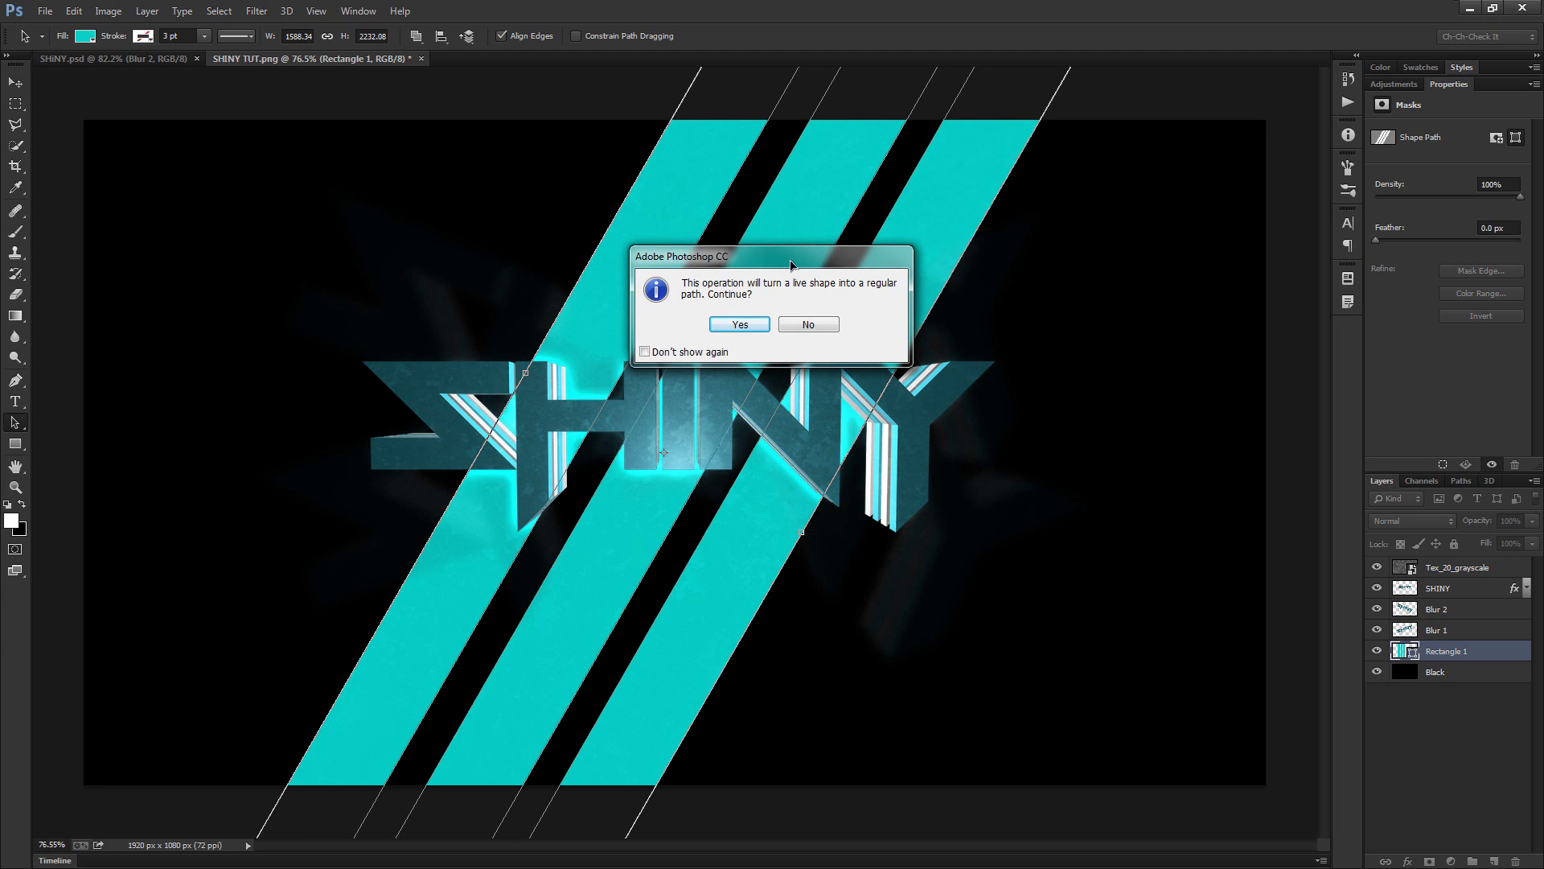
{"action": "left_click", "coordinate": [741, 322]}
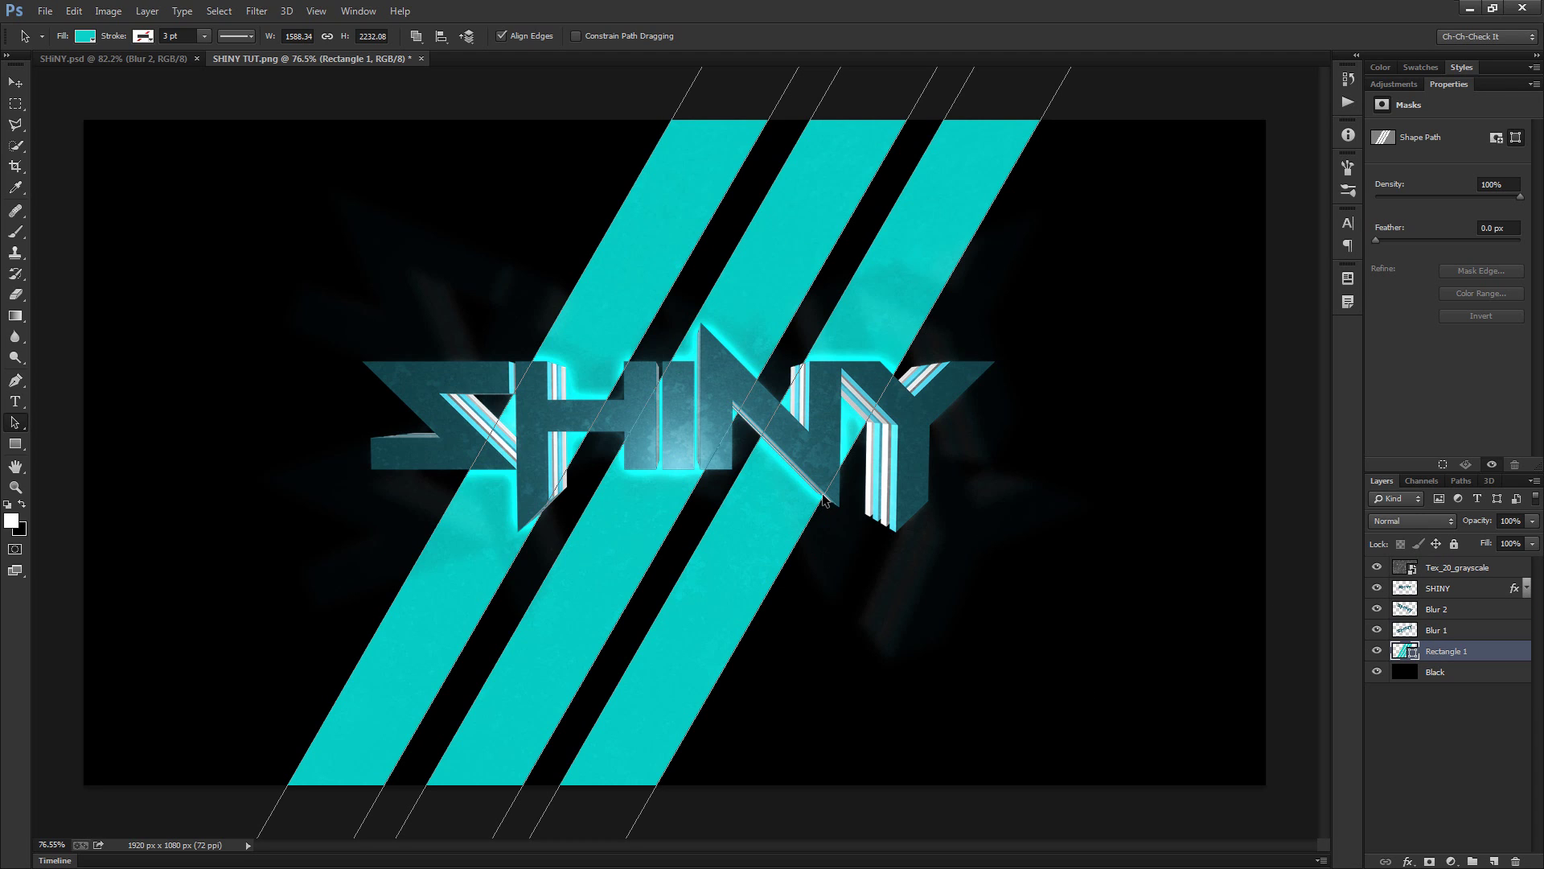
Duplicate the Rectangle 1 layer and try to set the copy's fill color to dark teal 121d1d
{"action": "key", "text": "ctrl+j"}
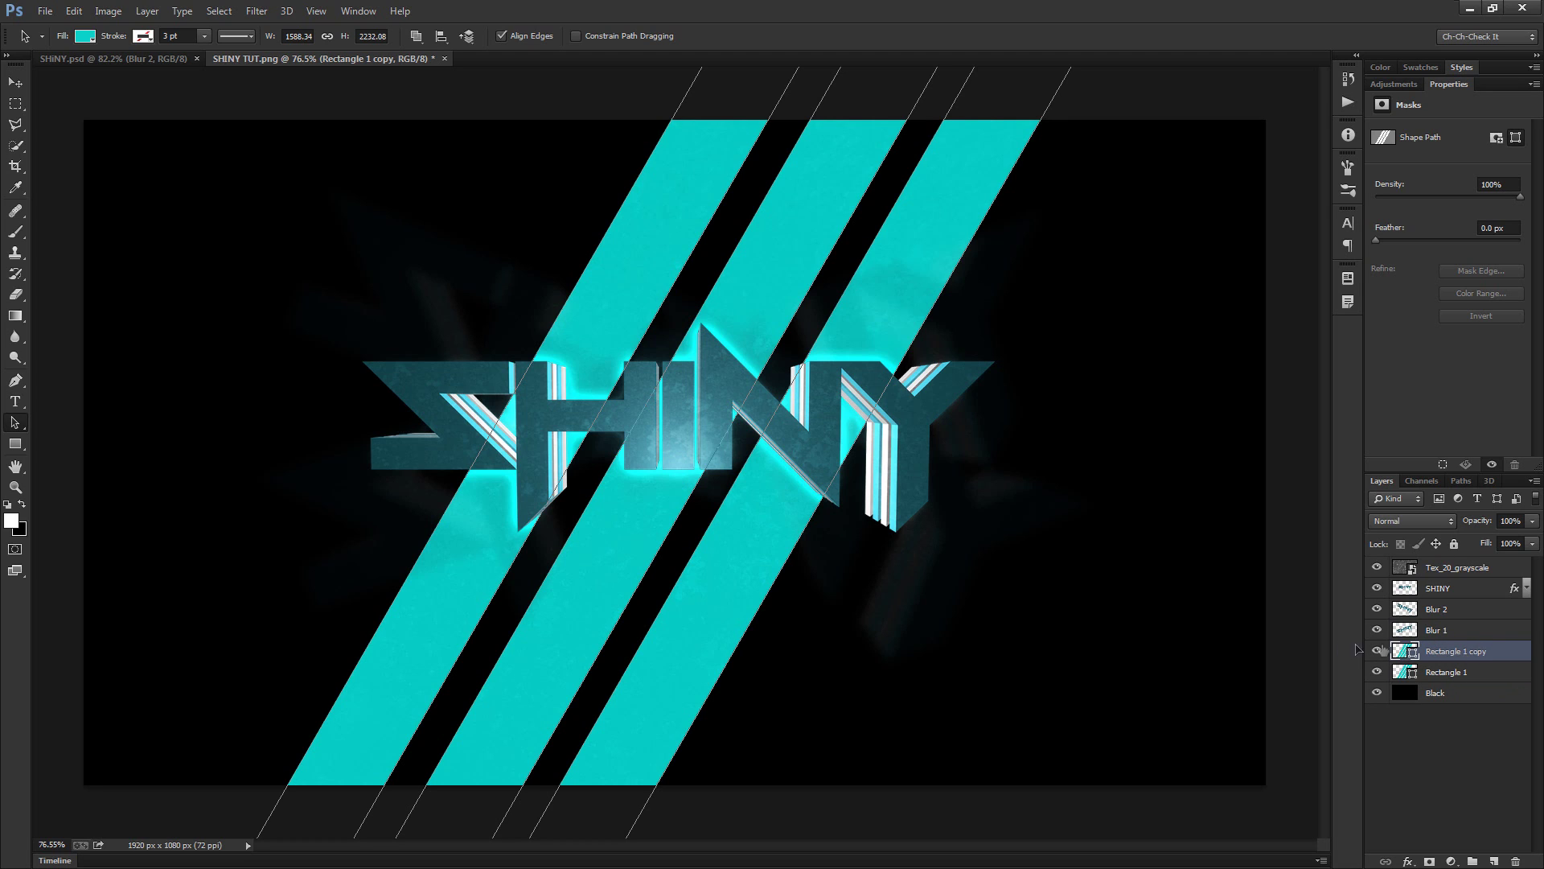
{"action": "left_click", "coordinate": [86, 37]}
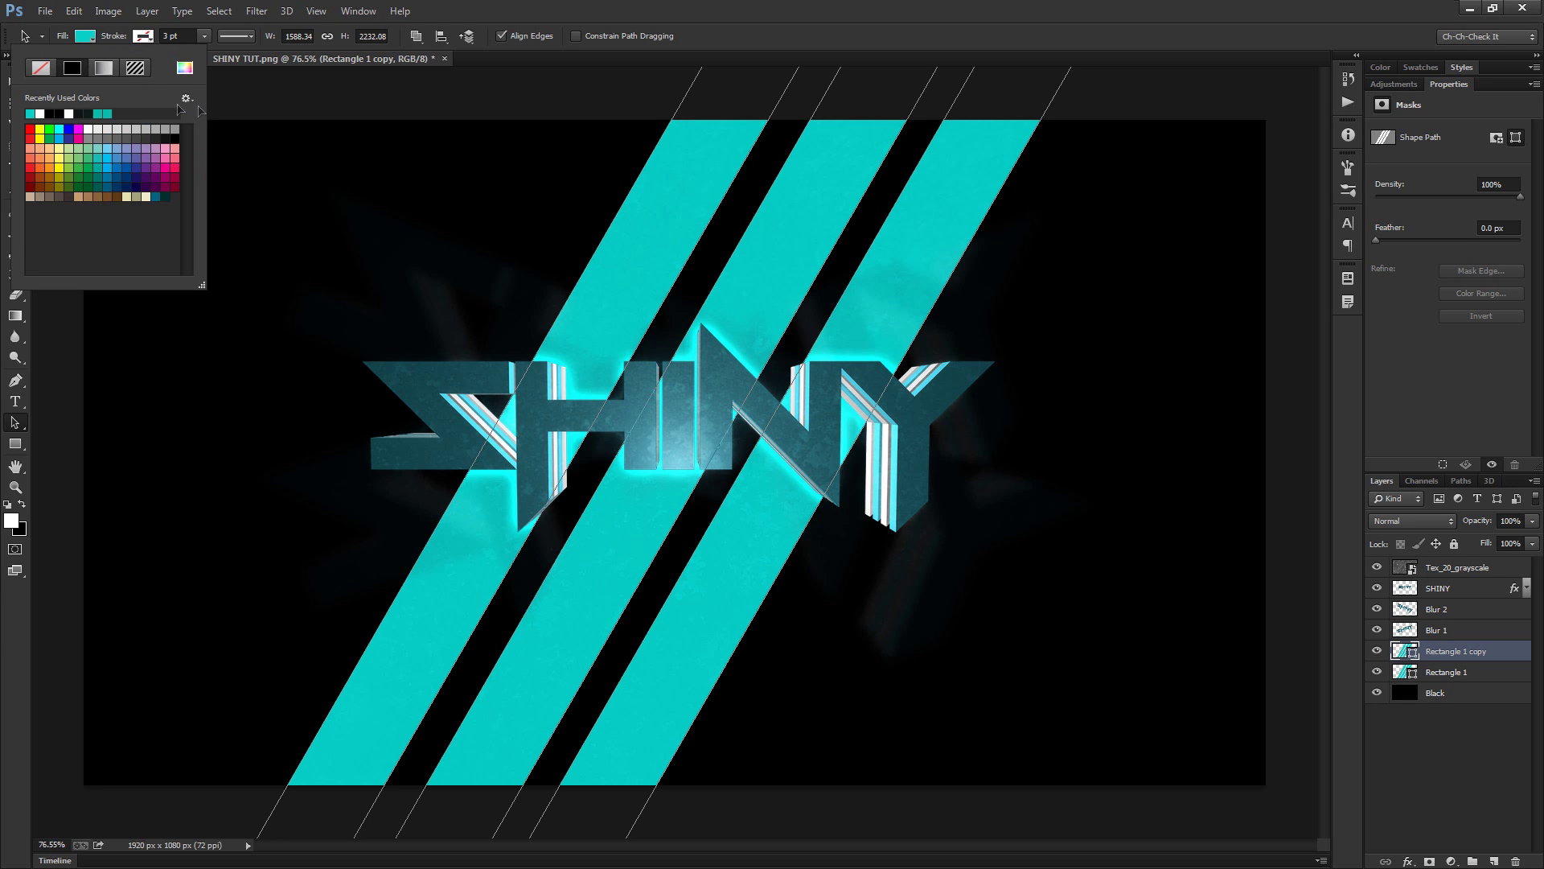
{"action": "left_click", "coordinate": [191, 65]}
{"action": "mouse_move", "coordinate": [751, 310]}
{"action": "left_mouse_down"}
{"action": "mouse_move", "coordinate": [655, 435]}
{"action": "mouse_move", "coordinate": [667, 451]}
{"action": "mouse_move", "coordinate": [634, 452]}
{"action": "left_mouse_up"}
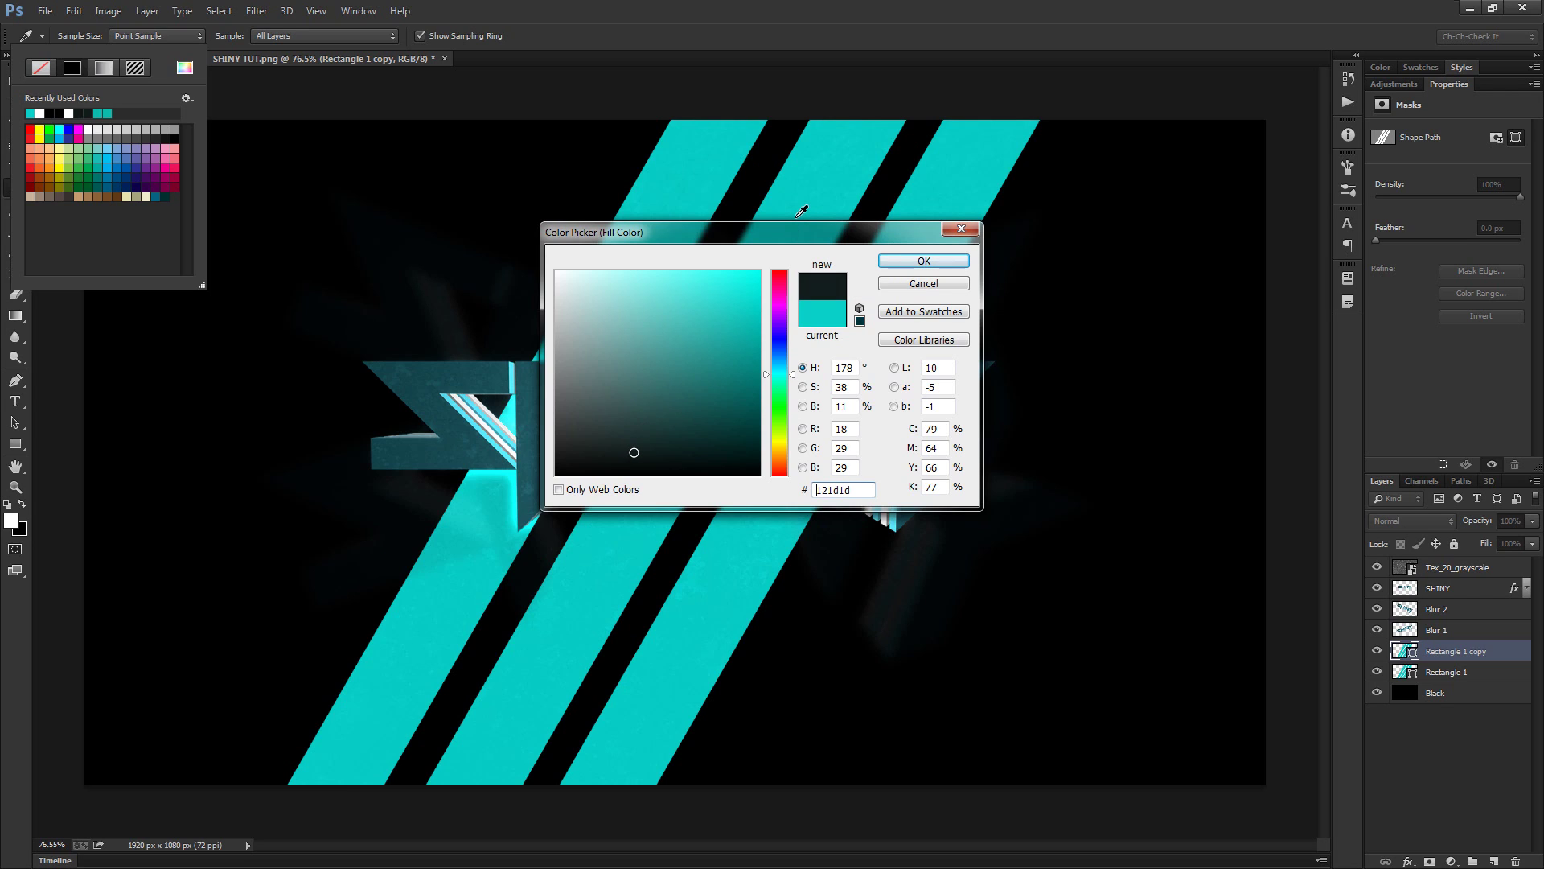
{"action": "left_click", "coordinate": [930, 259]}
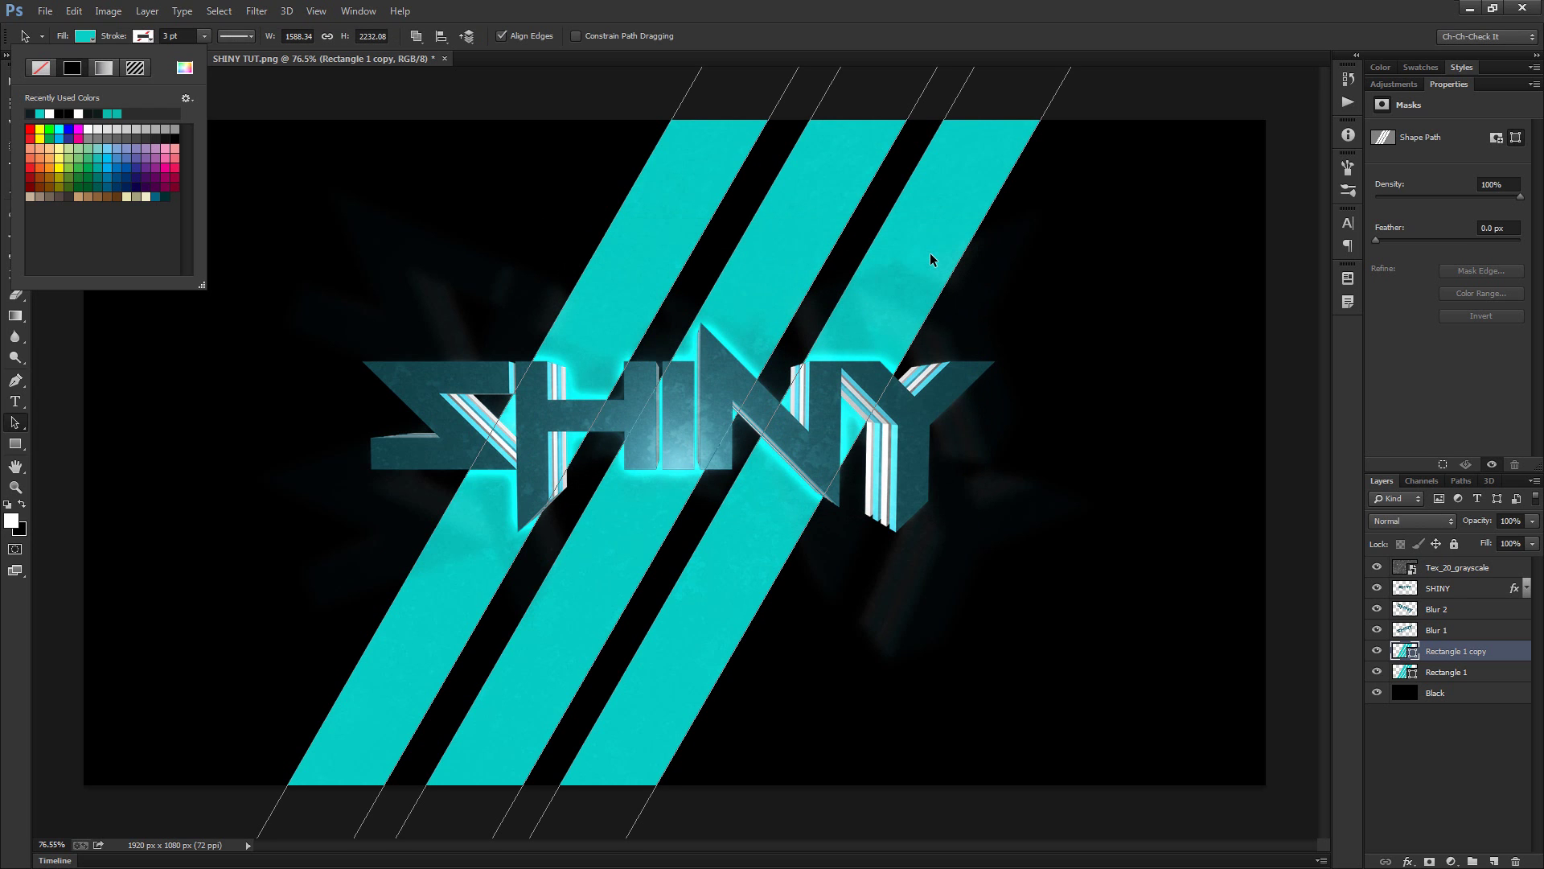
{"action": "scroll", "coordinate": [678, 595], "scroll_direction": "up", "scroll_amount": 2}
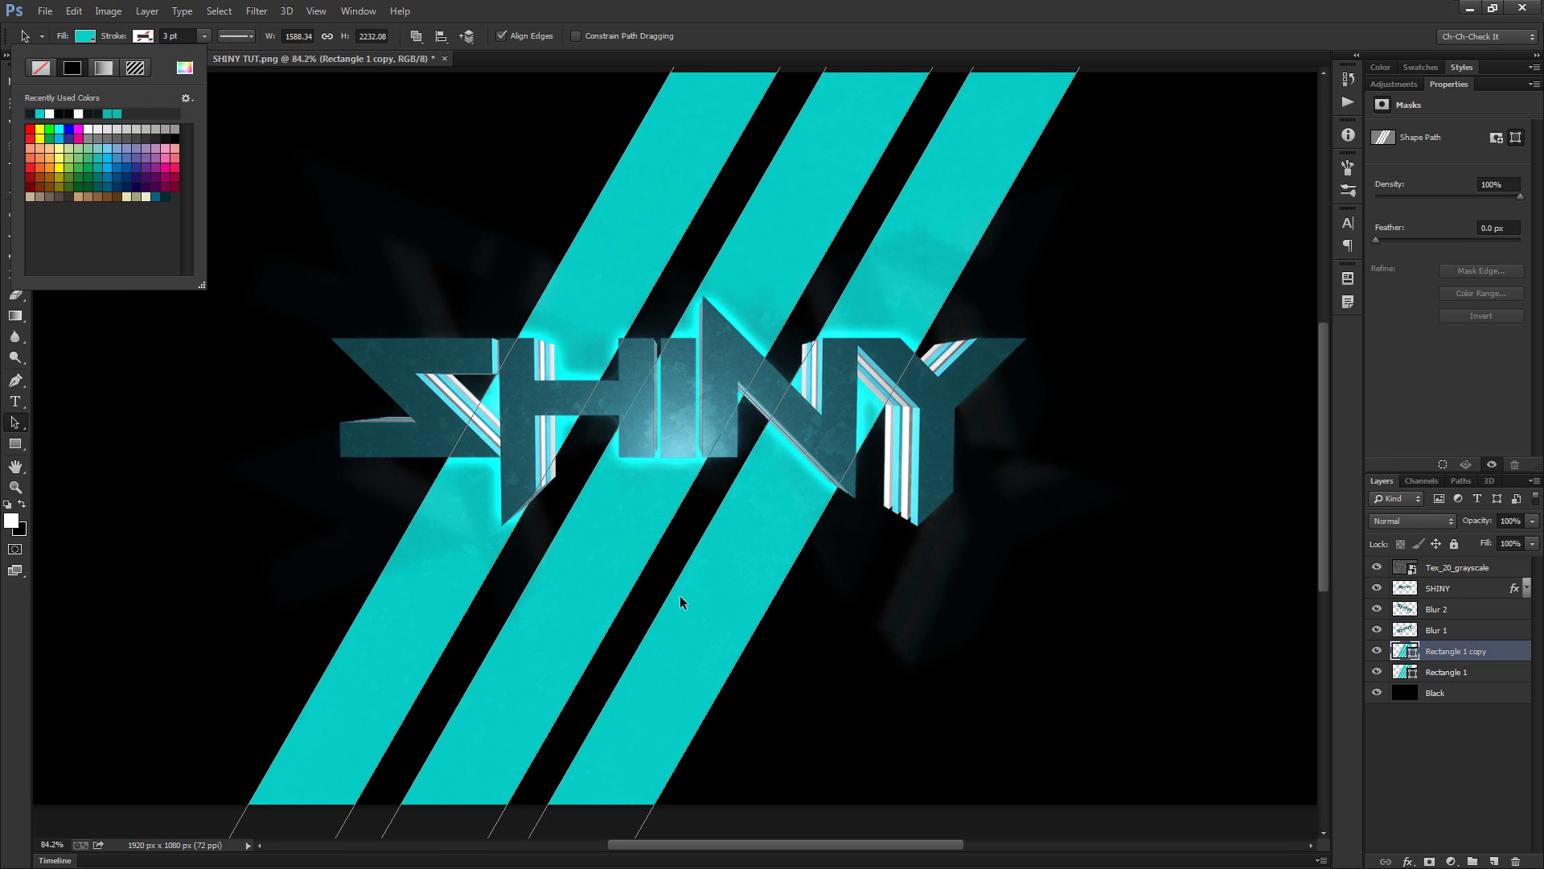
{"action": "scroll", "coordinate": [681, 600], "scroll_direction": "up", "scroll_amount": 5}
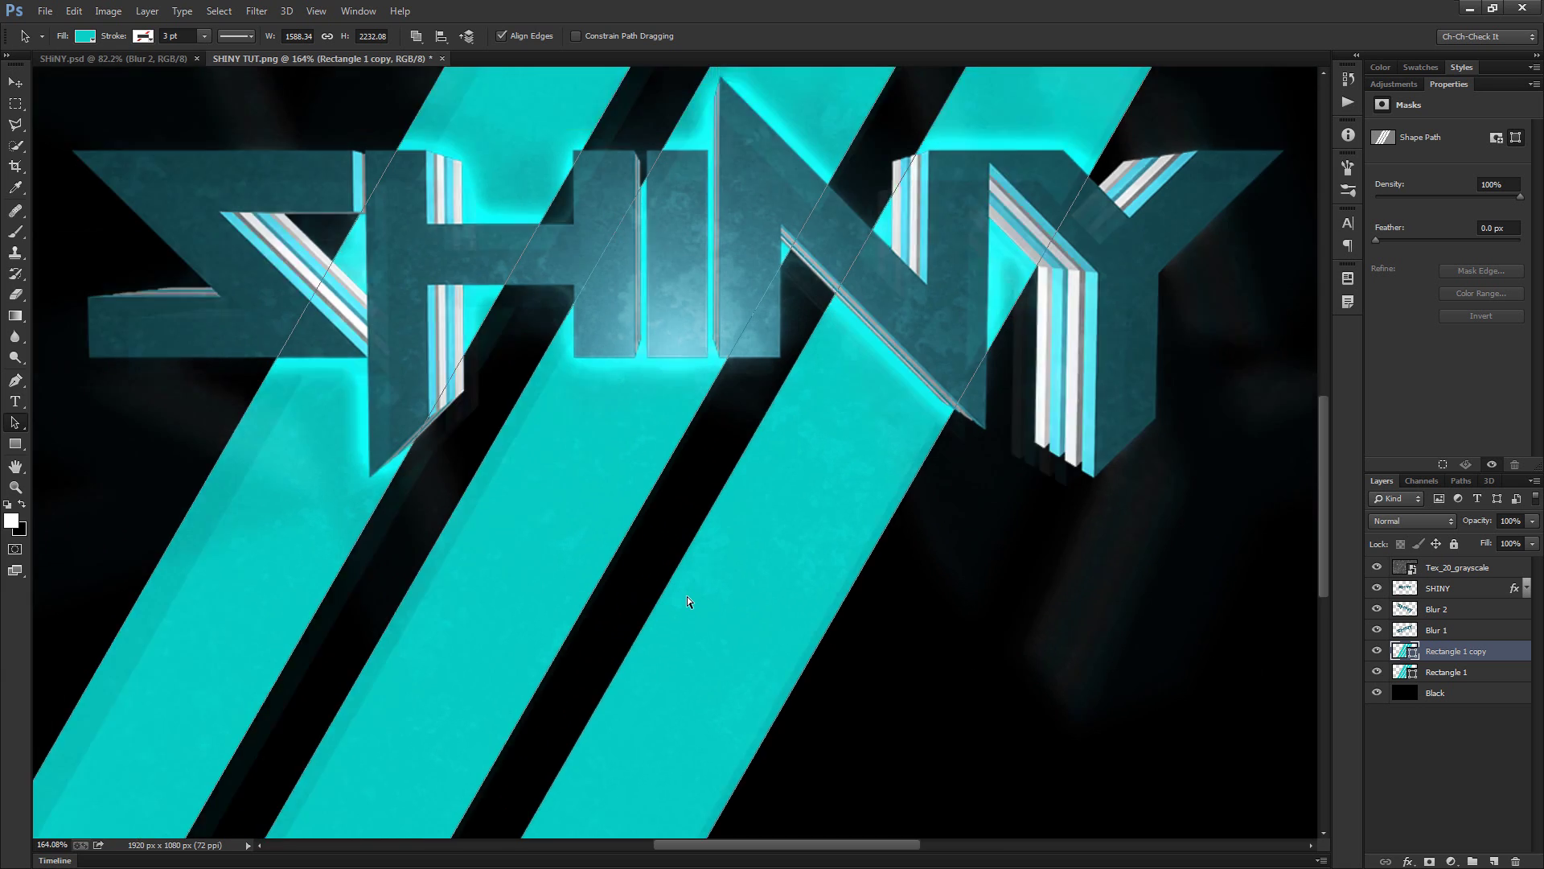
{"action": "scroll", "coordinate": [687, 596], "scroll_direction": "down", "scroll_amount": 10}
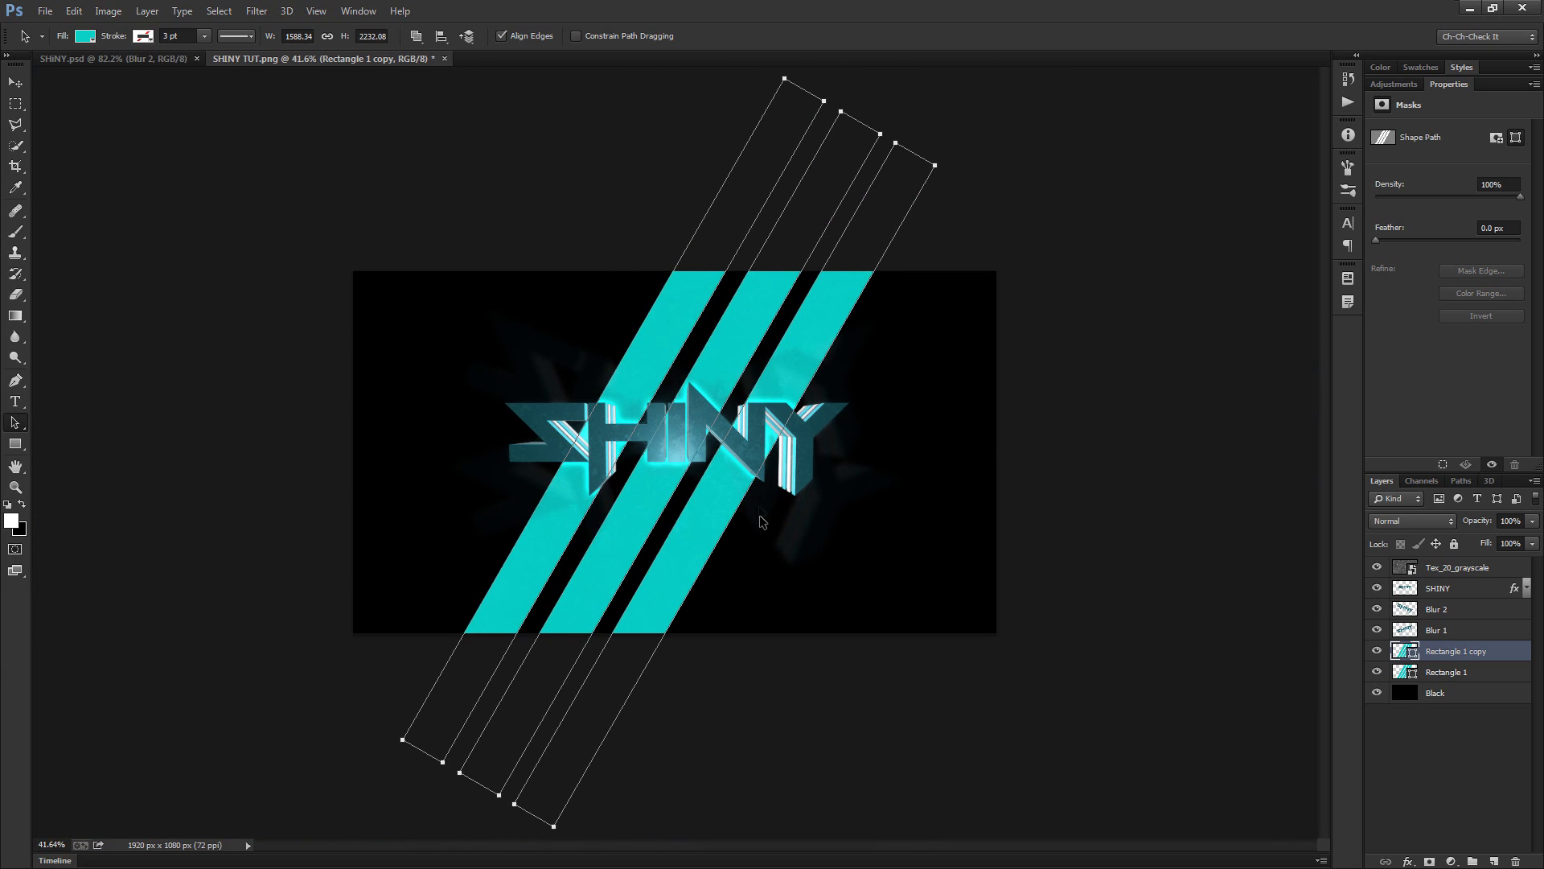
{"action": "scroll", "coordinate": [761, 378], "scroll_direction": "up", "scroll_amount": 5}
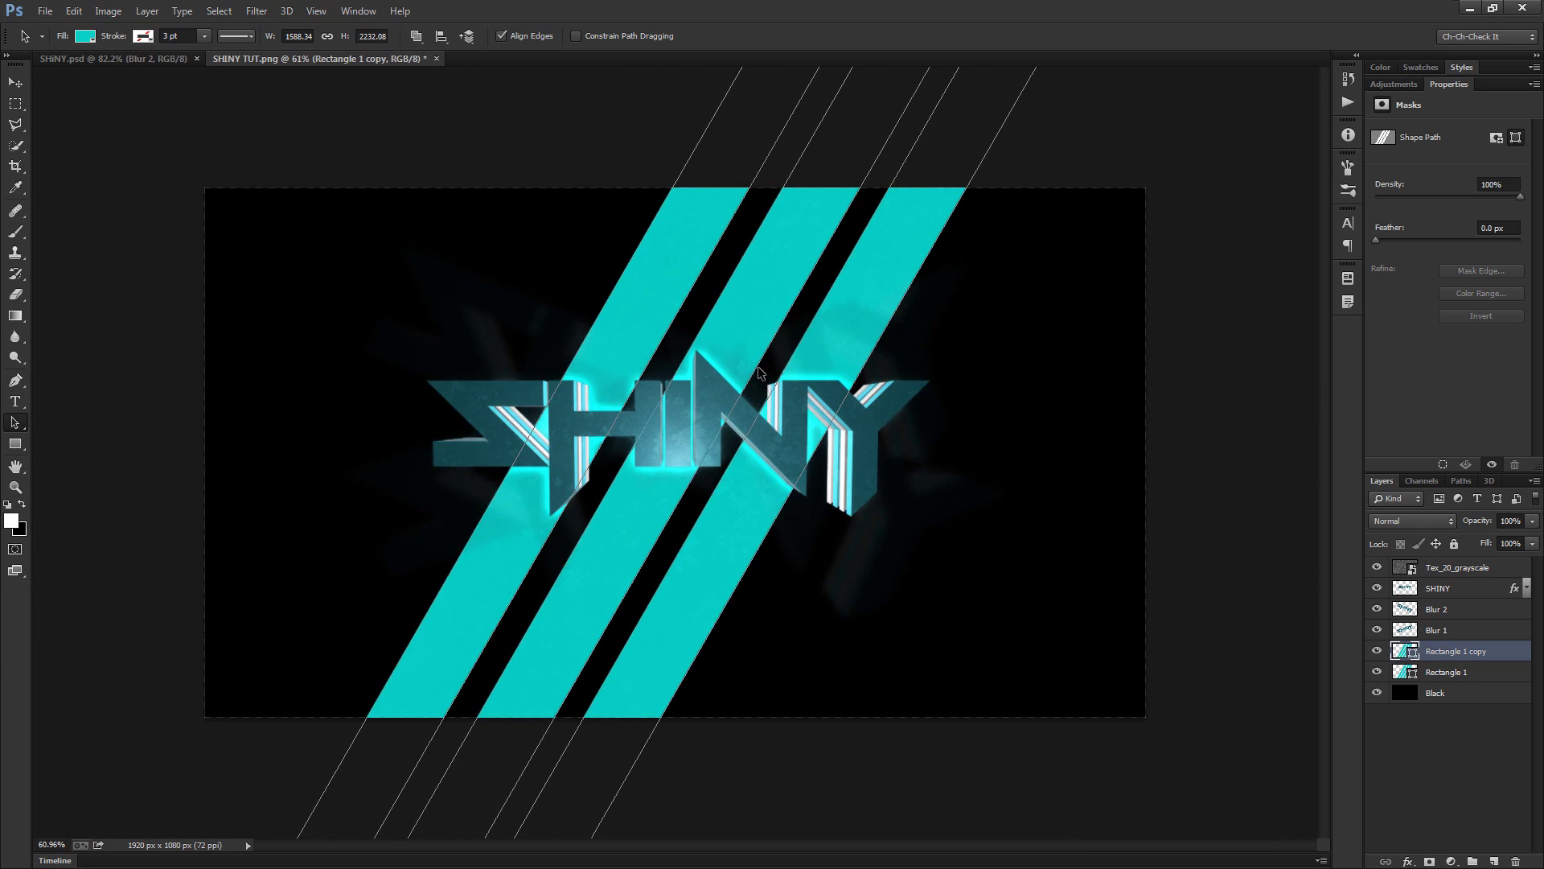
{"action": "scroll", "coordinate": [761, 378], "scroll_direction": "down", "scroll_amount": 1}
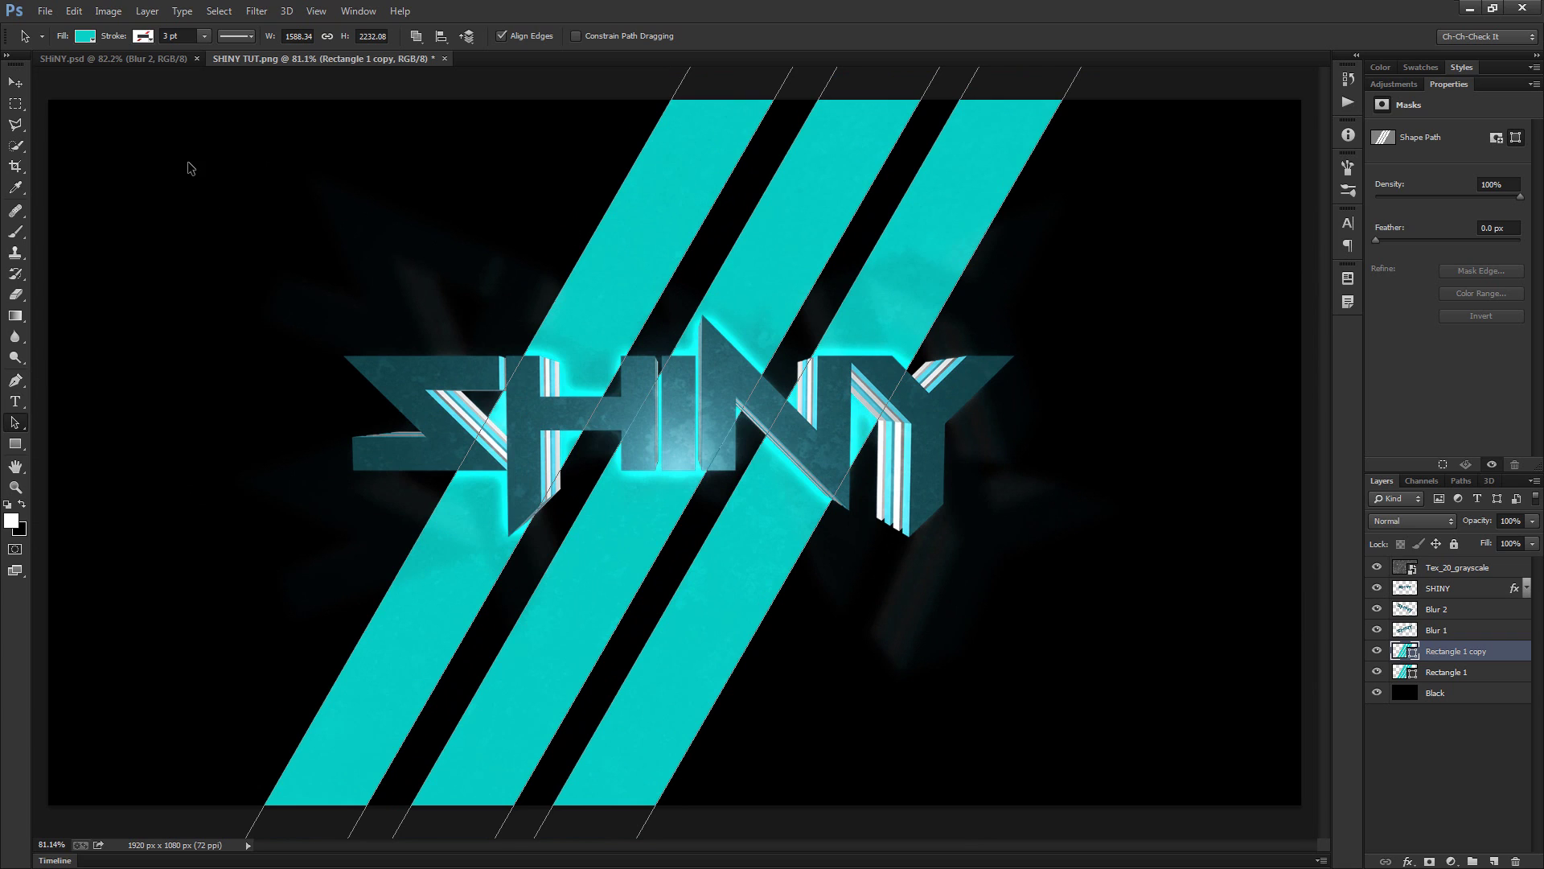
{"action": "key", "text": "u"}
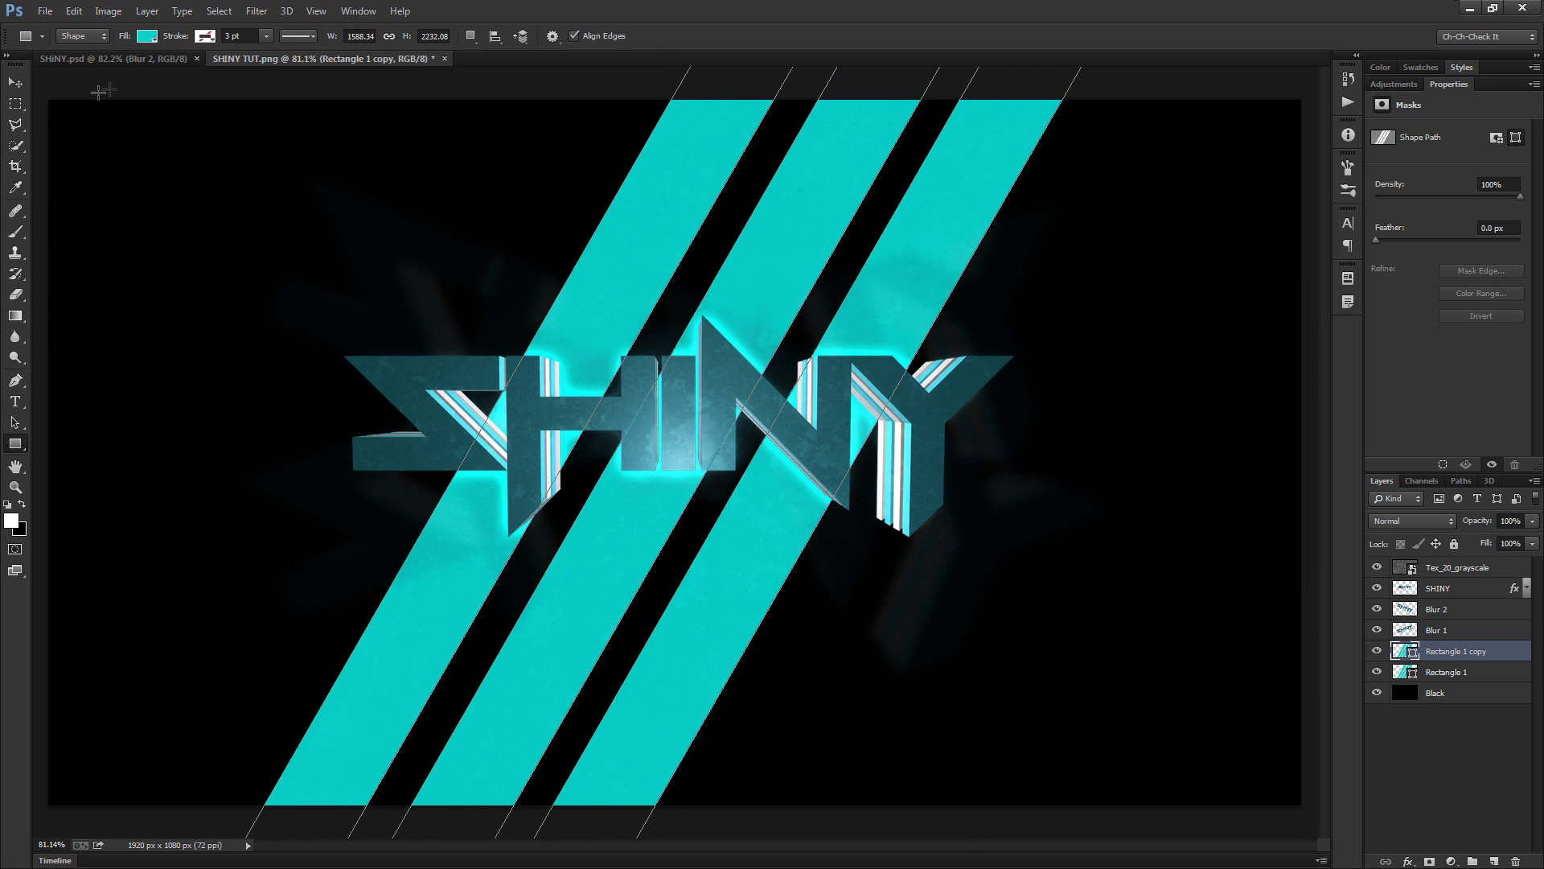
{"action": "left_click", "coordinate": [147, 36]}
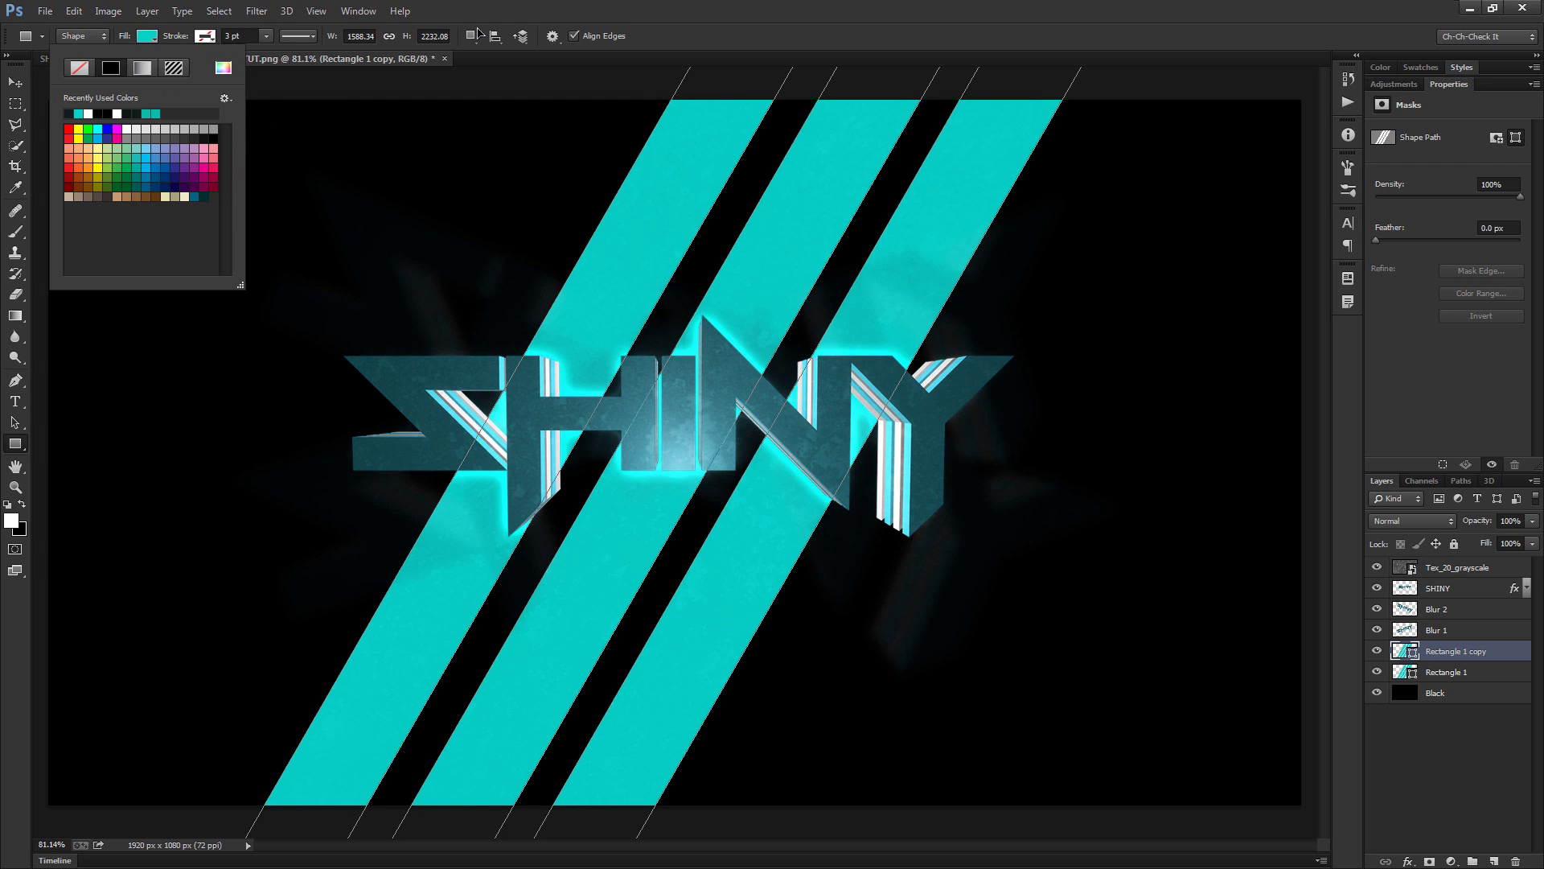
{"action": "left_click", "coordinate": [147, 35]}
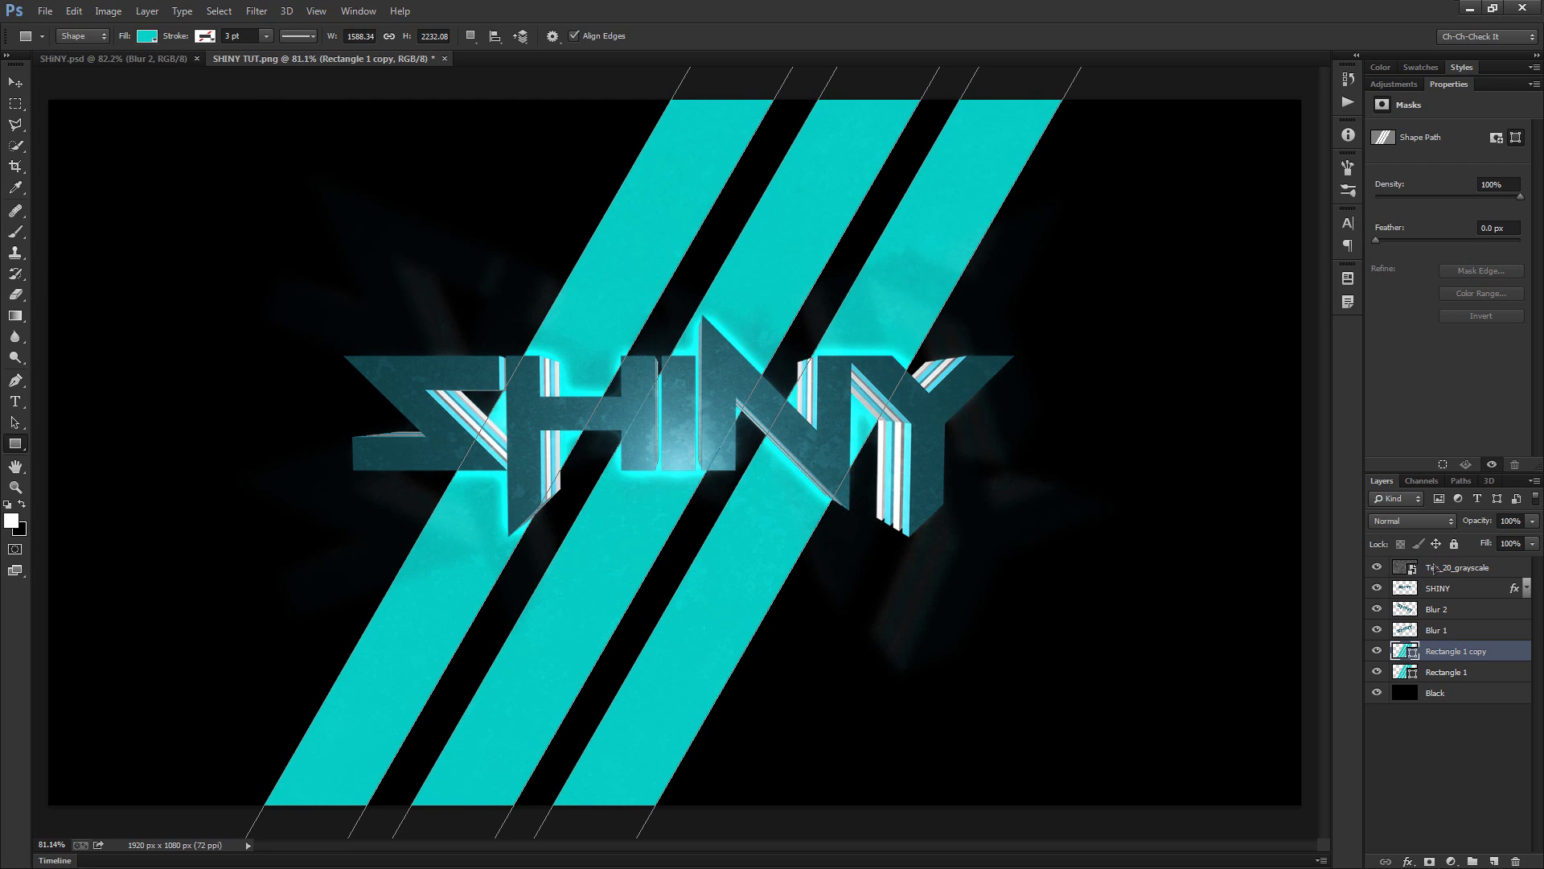
Add a Color Overlay to the Rectangle 1 copy layer in a very dark green-teal close to 111b19
{"action": "left_click", "coordinate": [1407, 861]}
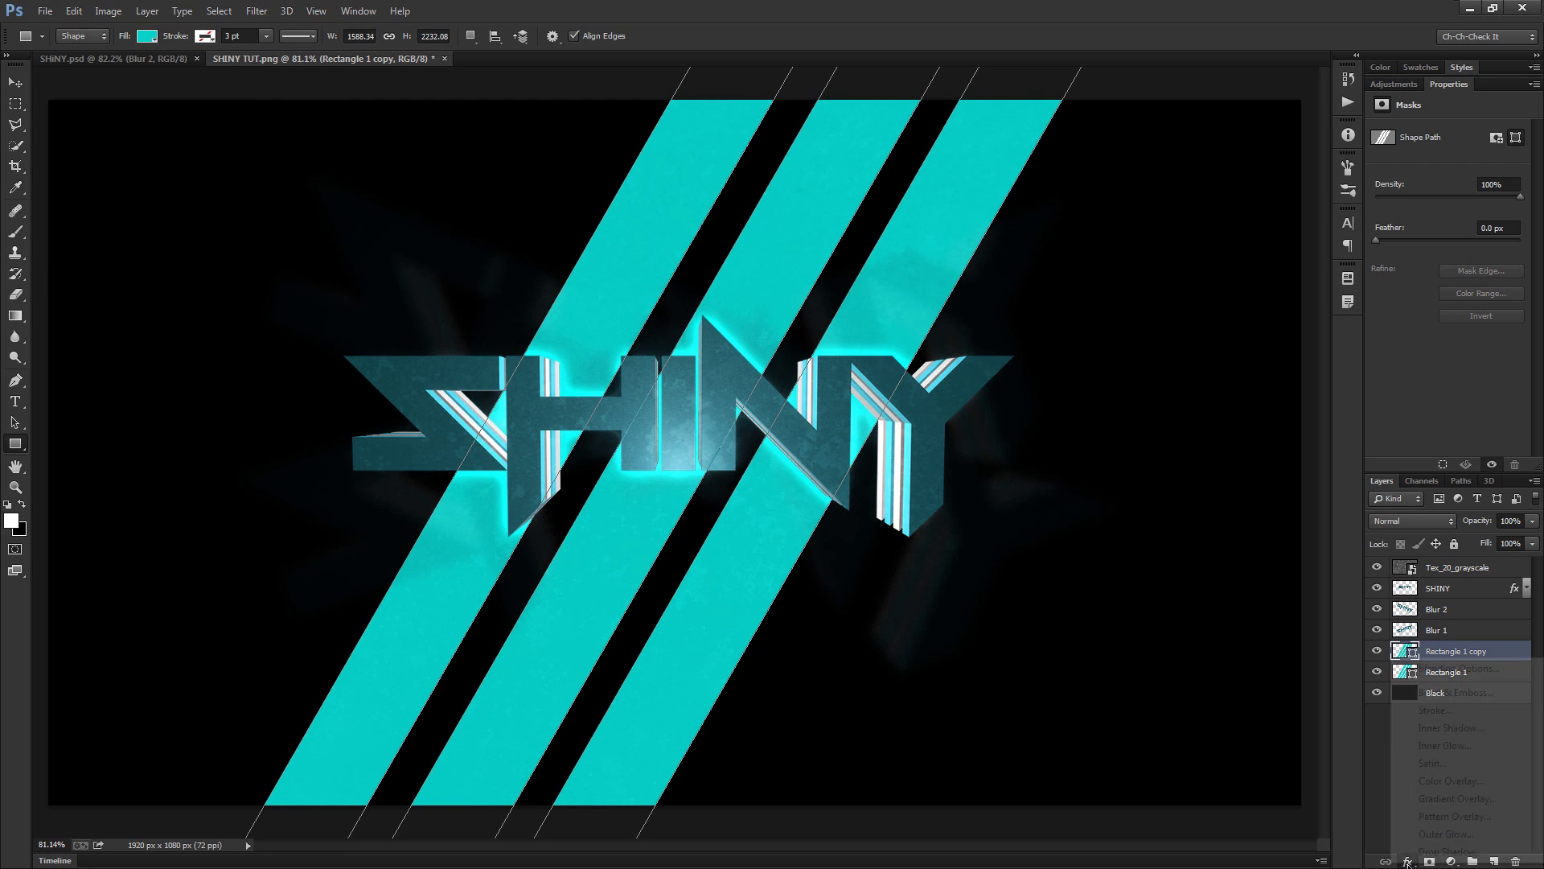
{"action": "left_click", "coordinate": [1448, 781]}
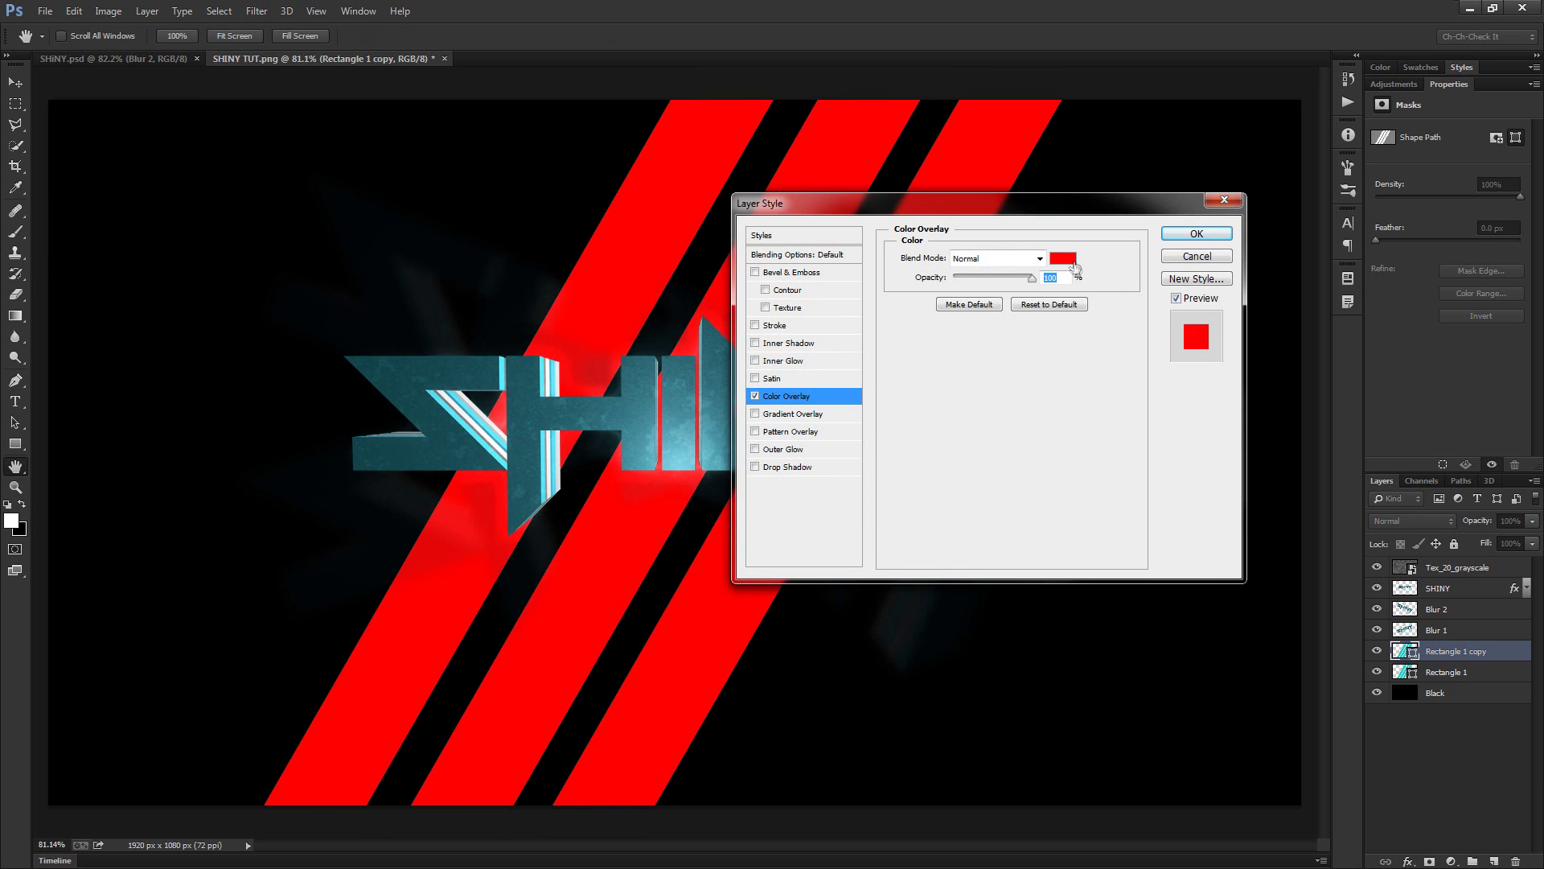
{"action": "left_click", "coordinate": [1062, 258]}
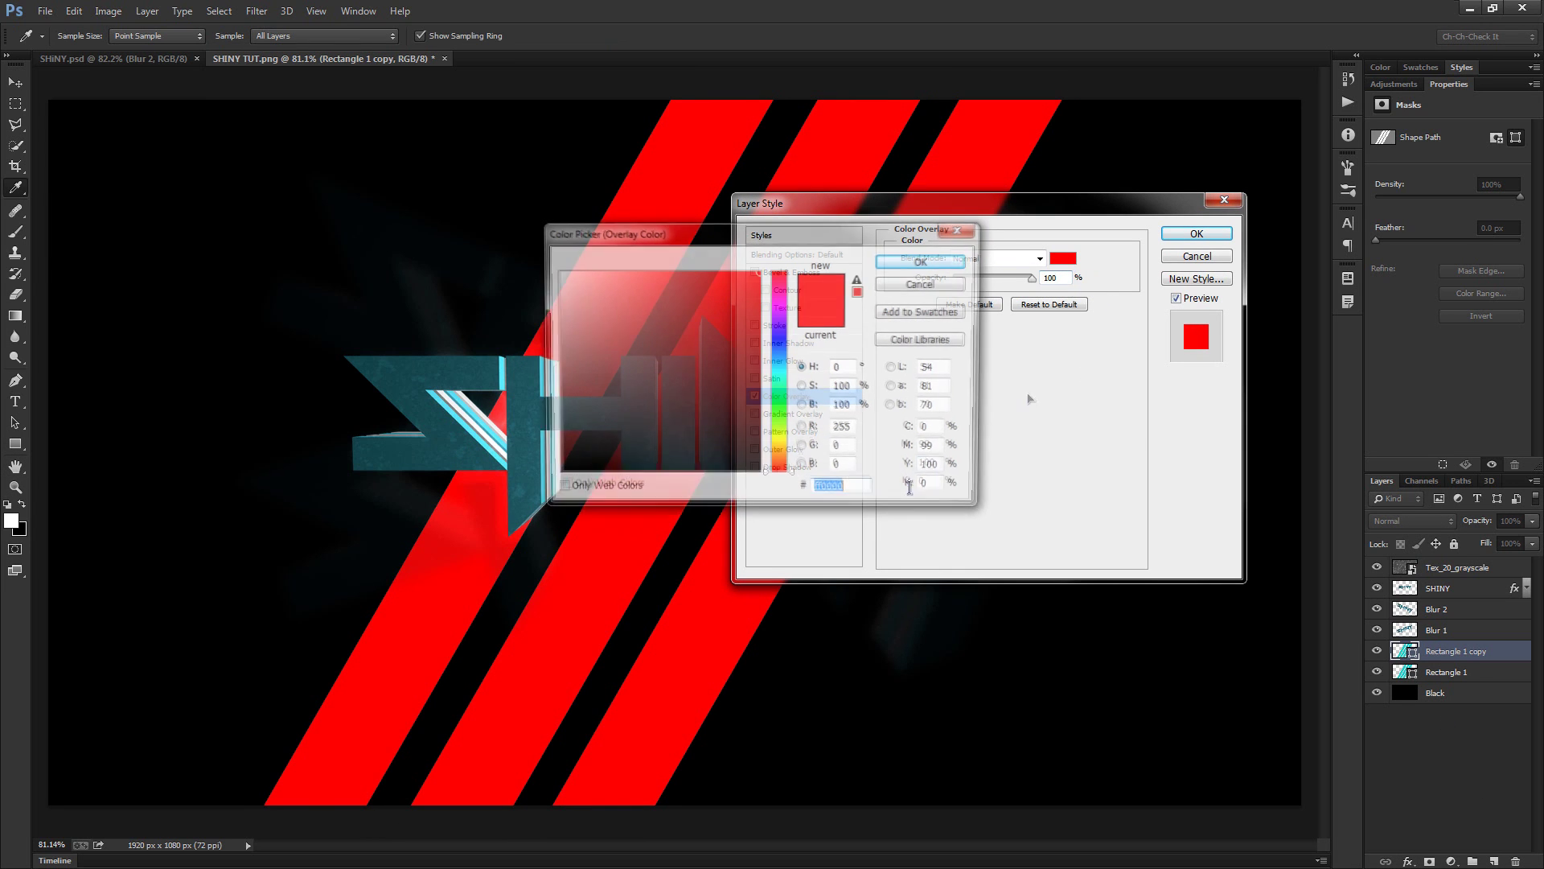
{"action": "left_click", "coordinate": [785, 380]}
{"action": "left_click_drag", "start_coordinate": [787, 383], "coordinate": [635, 453]}
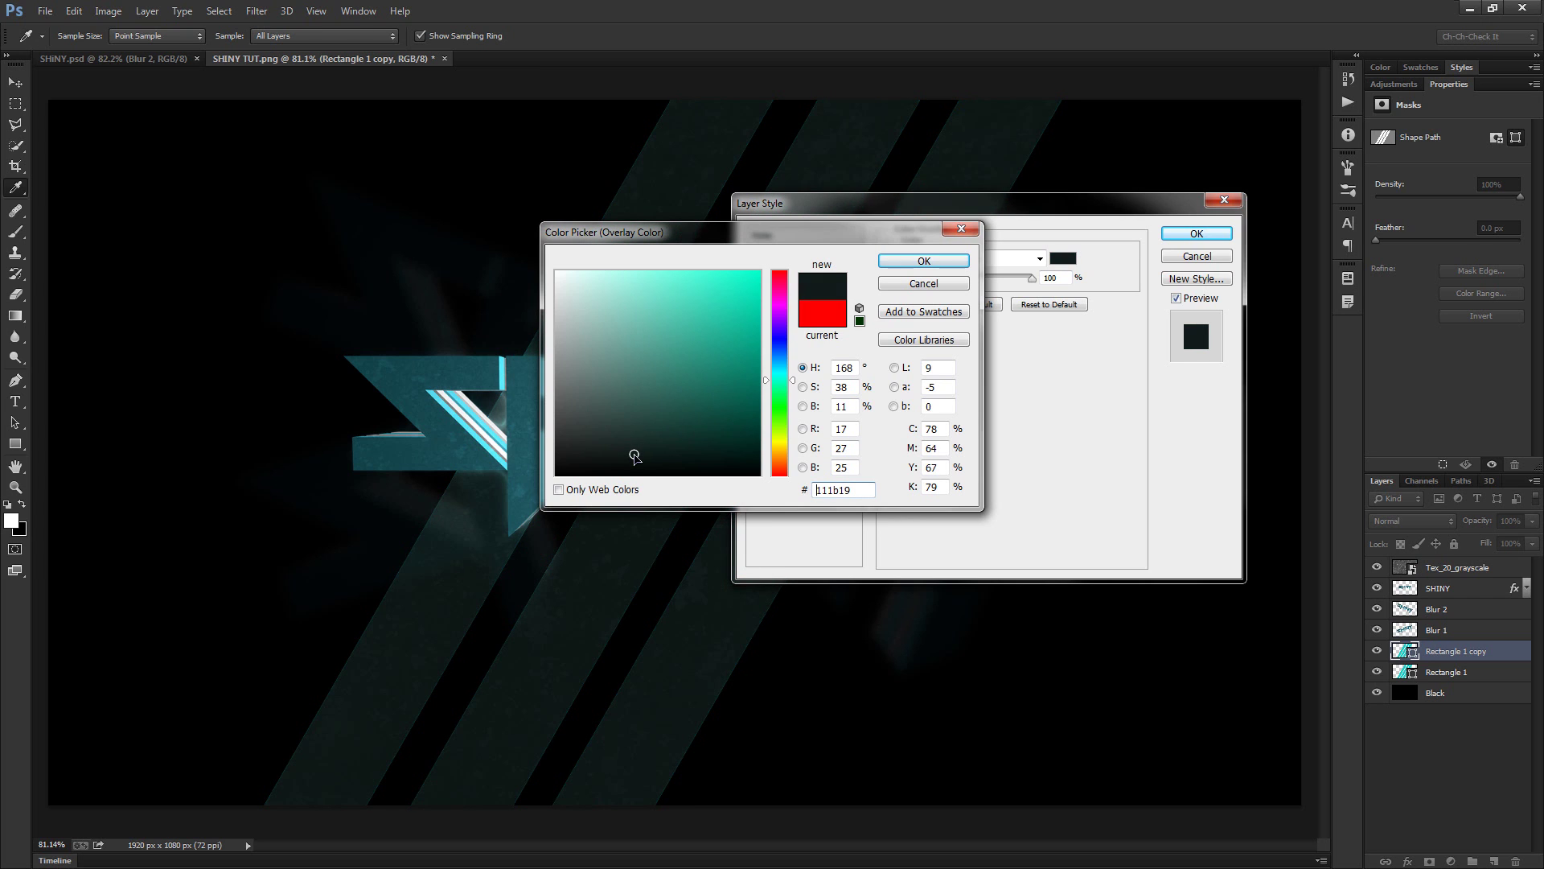
{"action": "left_click_drag", "start_coordinate": [778, 237], "coordinate": [935, 181]}
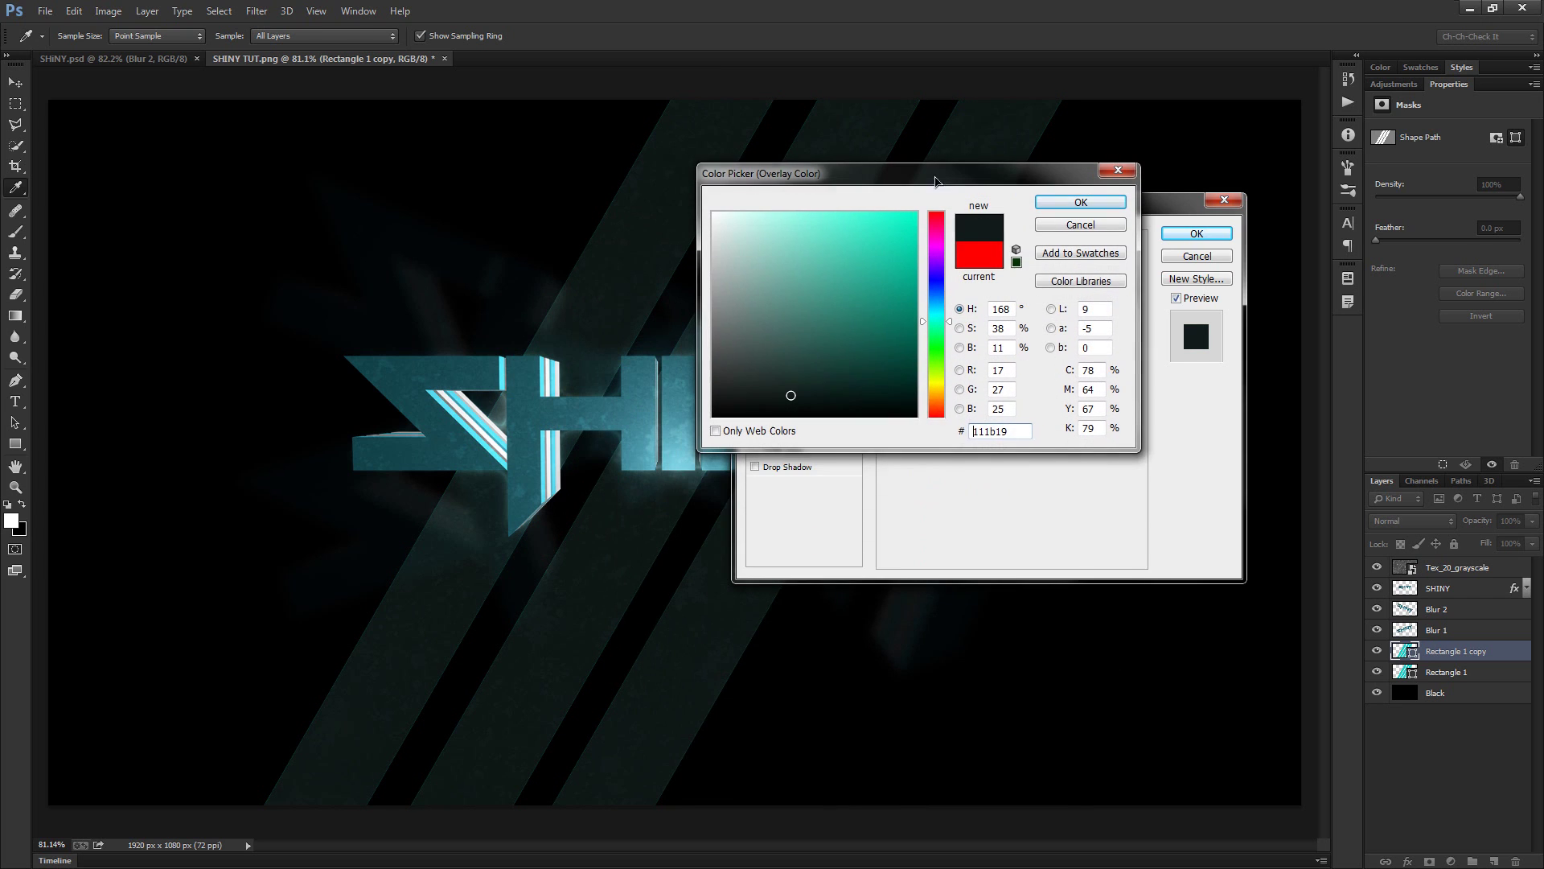
{"action": "left_click_drag", "start_coordinate": [790, 397], "coordinate": [791, 398]}
{"action": "left_click", "coordinate": [1081, 202]}
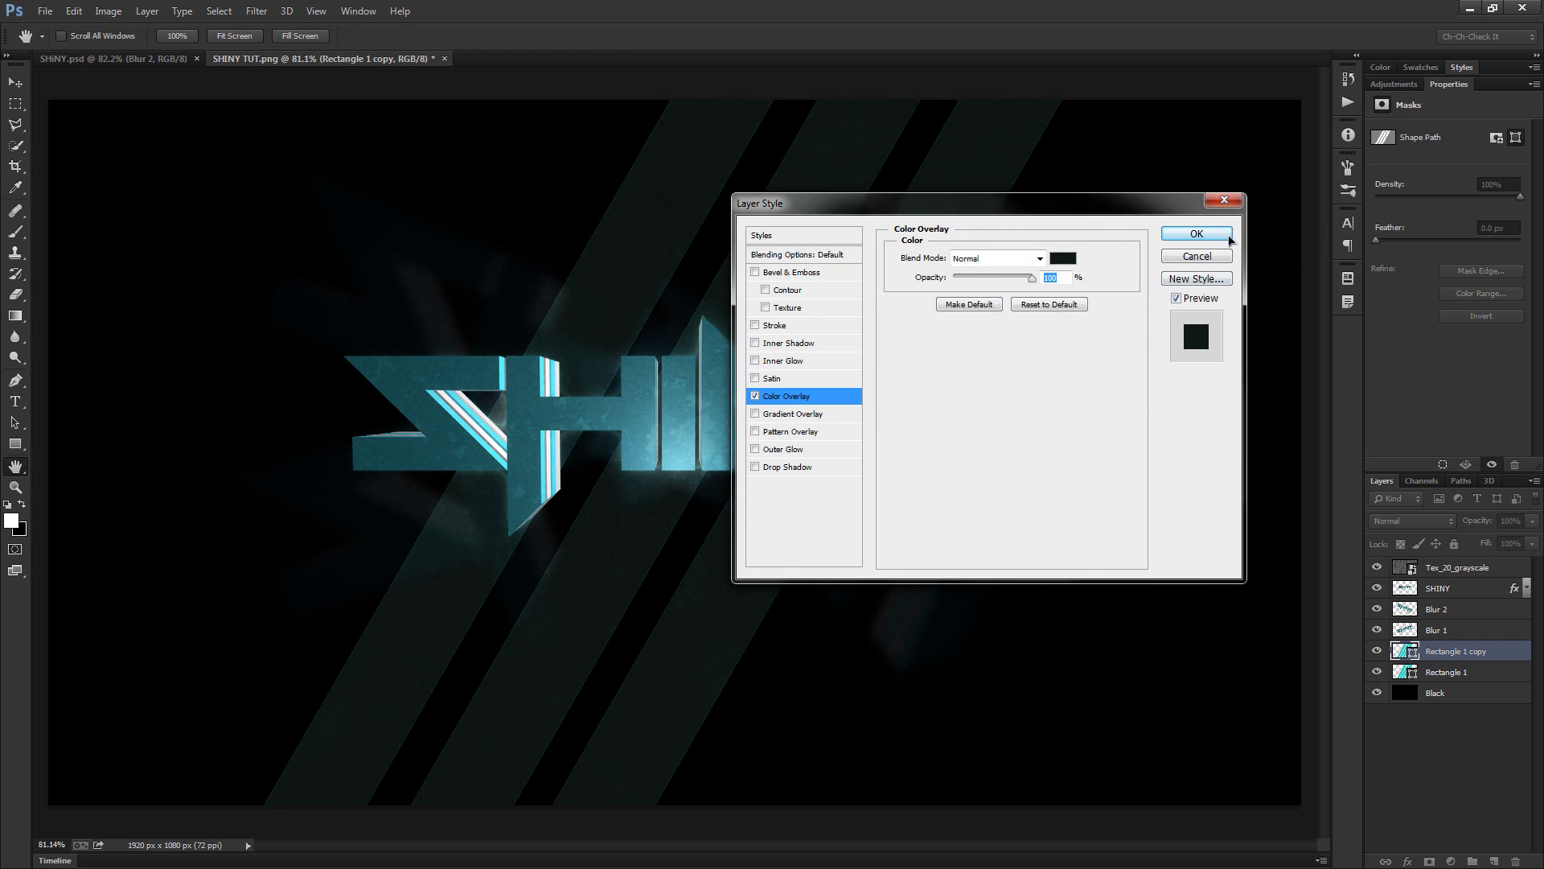
{"action": "left_click", "coordinate": [1197, 234]}
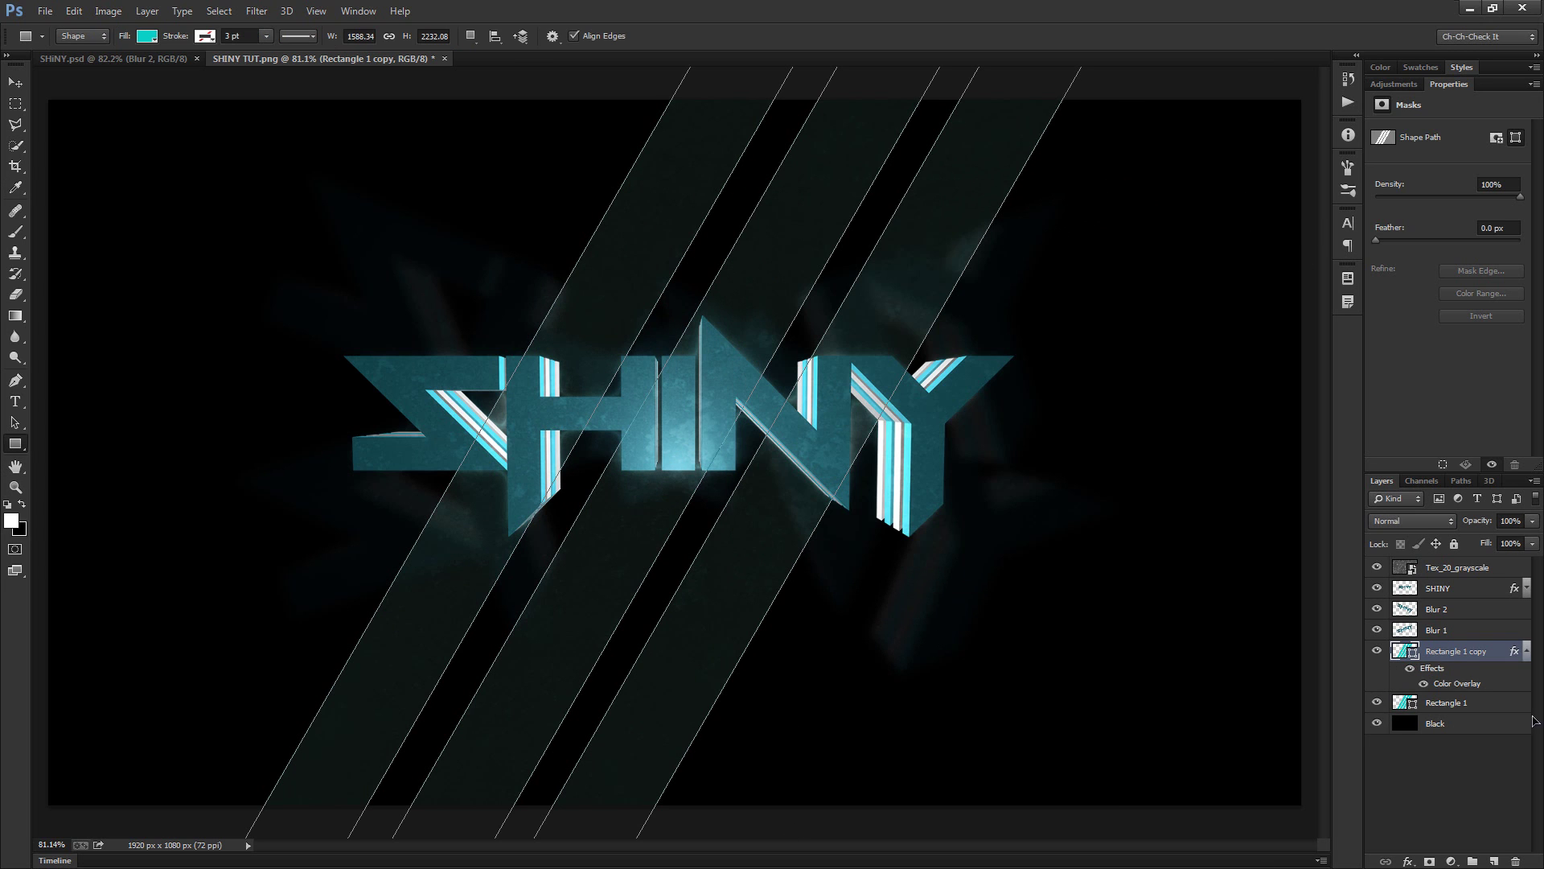
Rasterize the layer style of Rectangle 1 copy and flip its stripes horizontally with Free Transform
{"action": "right_click", "coordinate": [1480, 657]}
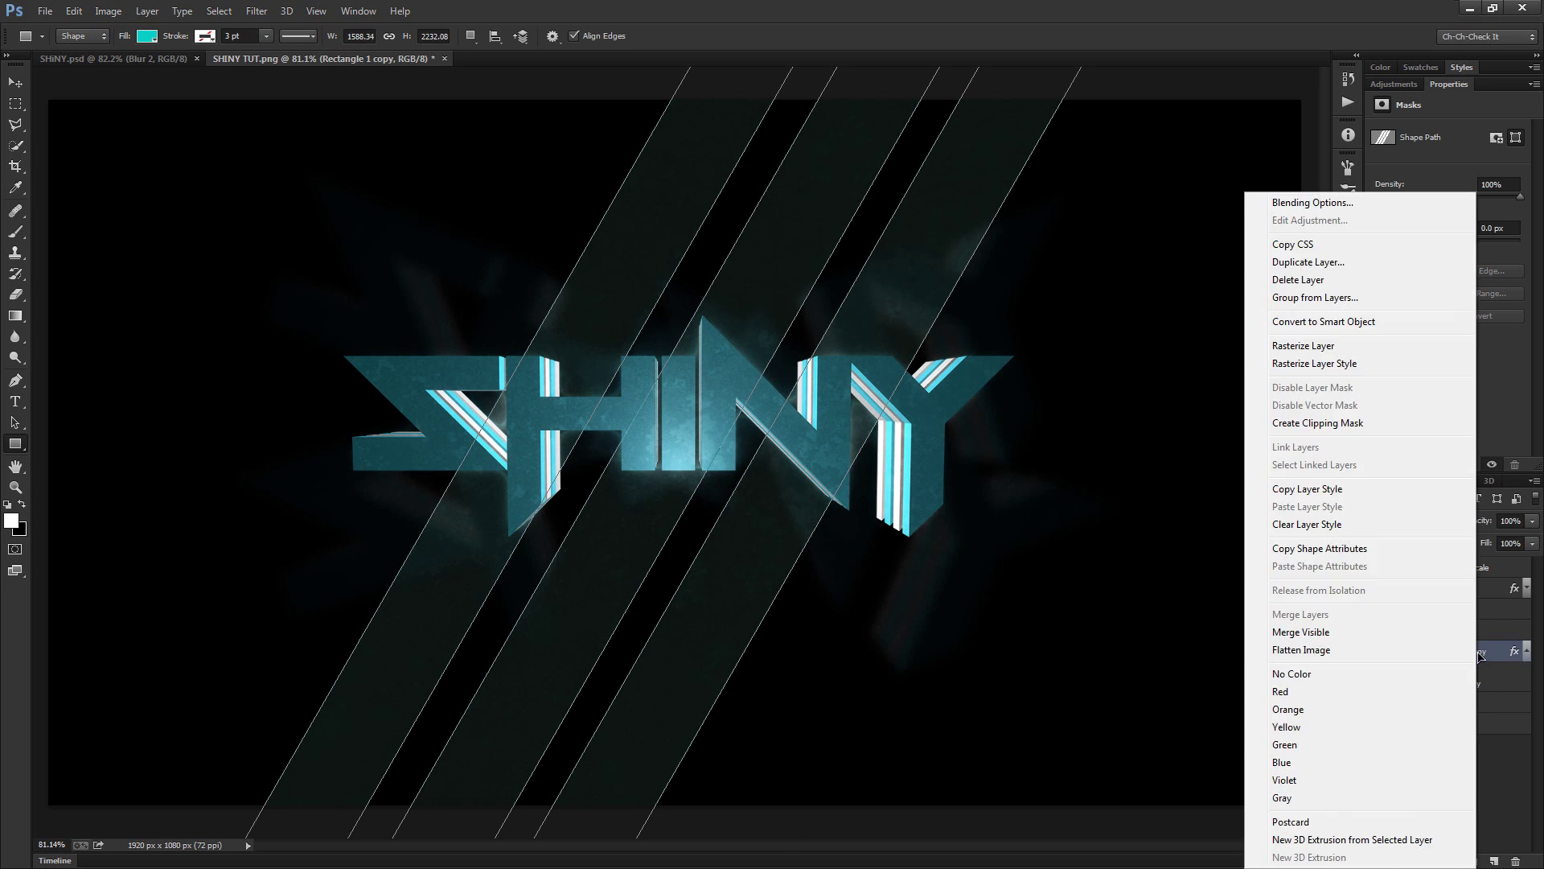
{"action": "left_click", "coordinate": [1345, 366]}
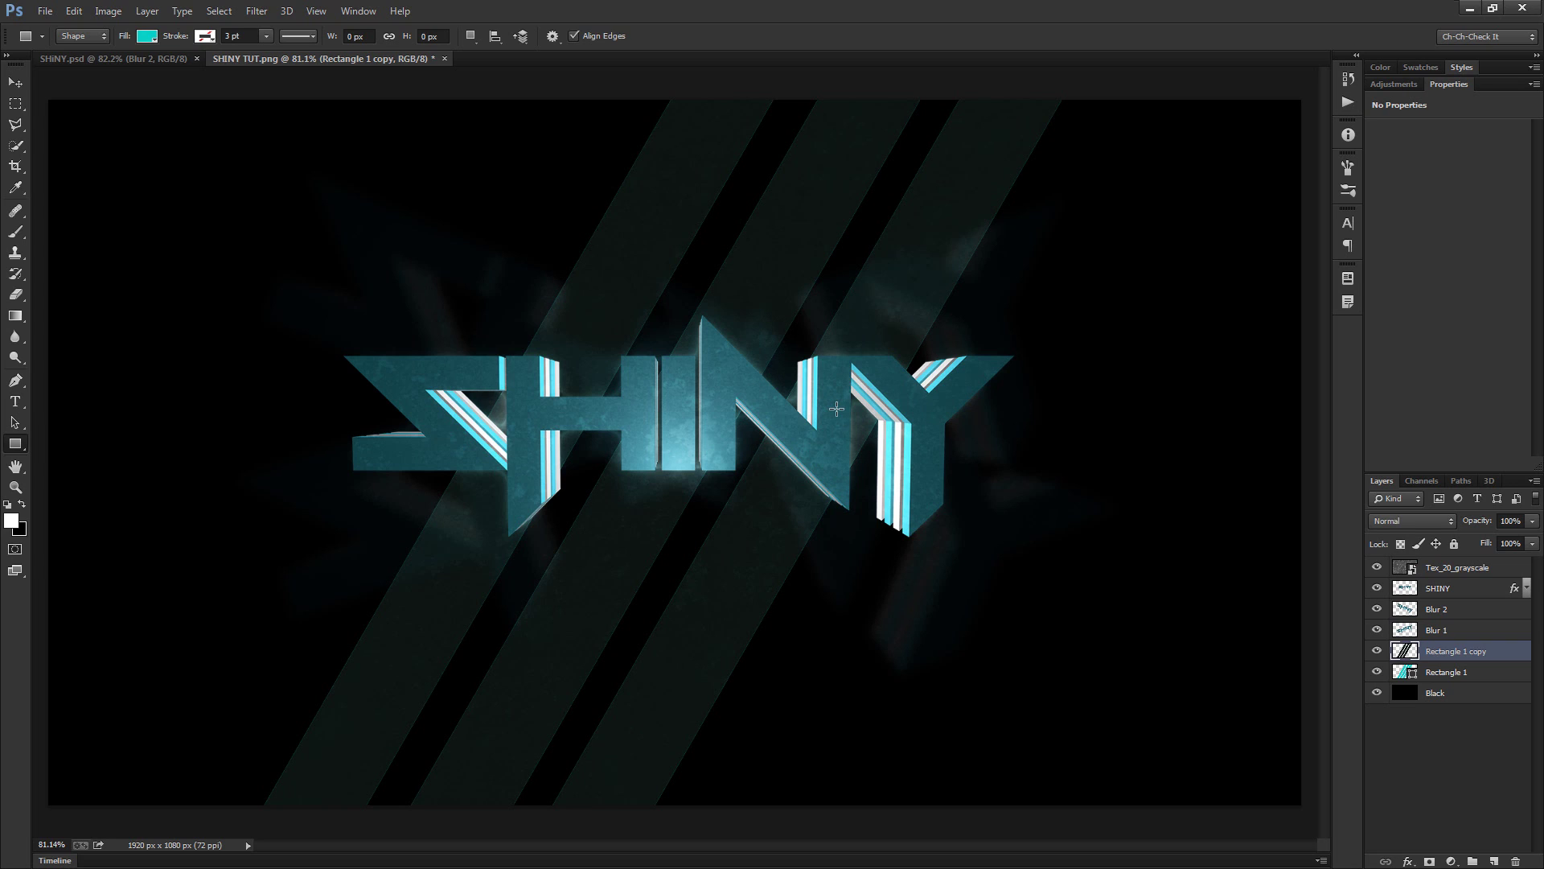
{"action": "key", "text": "ctrl+t"}
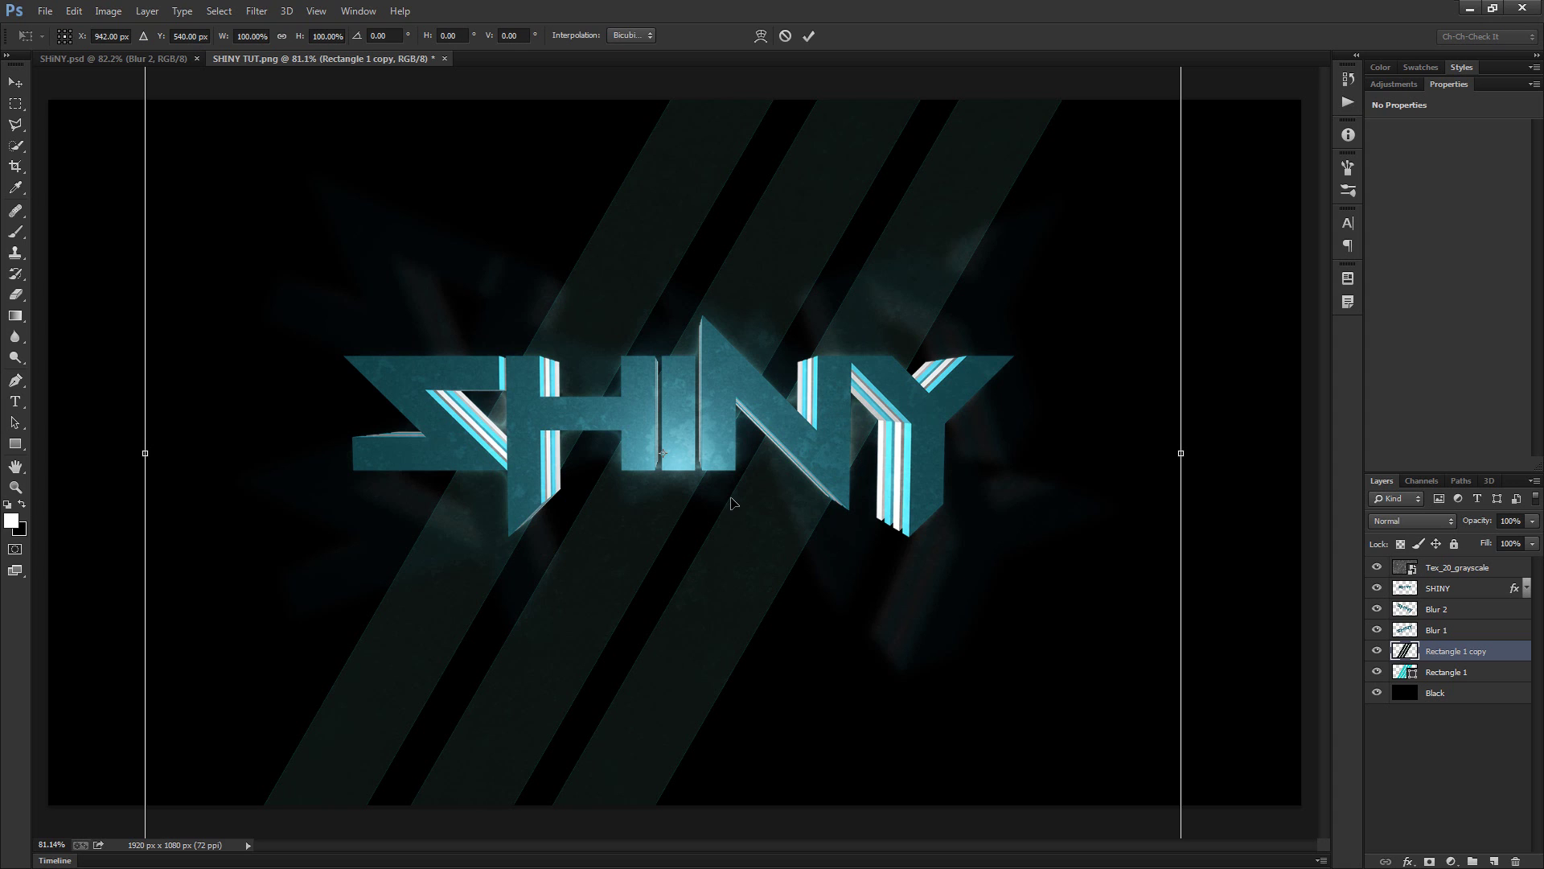
{"action": "right_click", "coordinate": [731, 499]}
{"action": "left_click", "coordinate": [822, 741]}
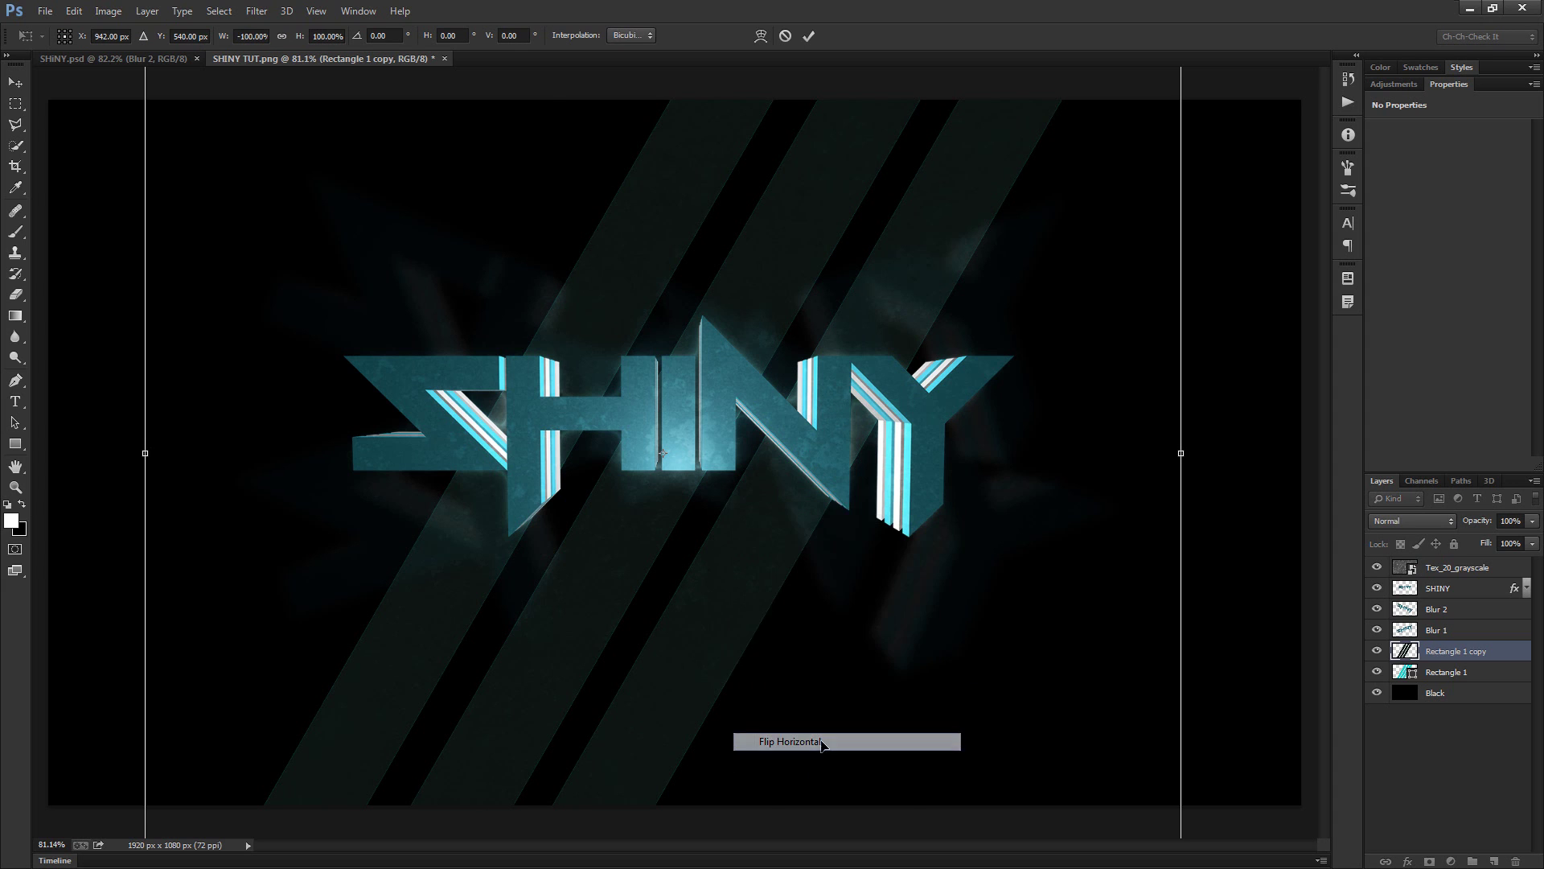
Rotate the flipped dark stripes to about -5.7°, place them at about X 874, Y 530 px, and apply the transform
{"action": "left_click_drag", "start_coordinate": [1260, 505], "coordinate": [1332, 391]}
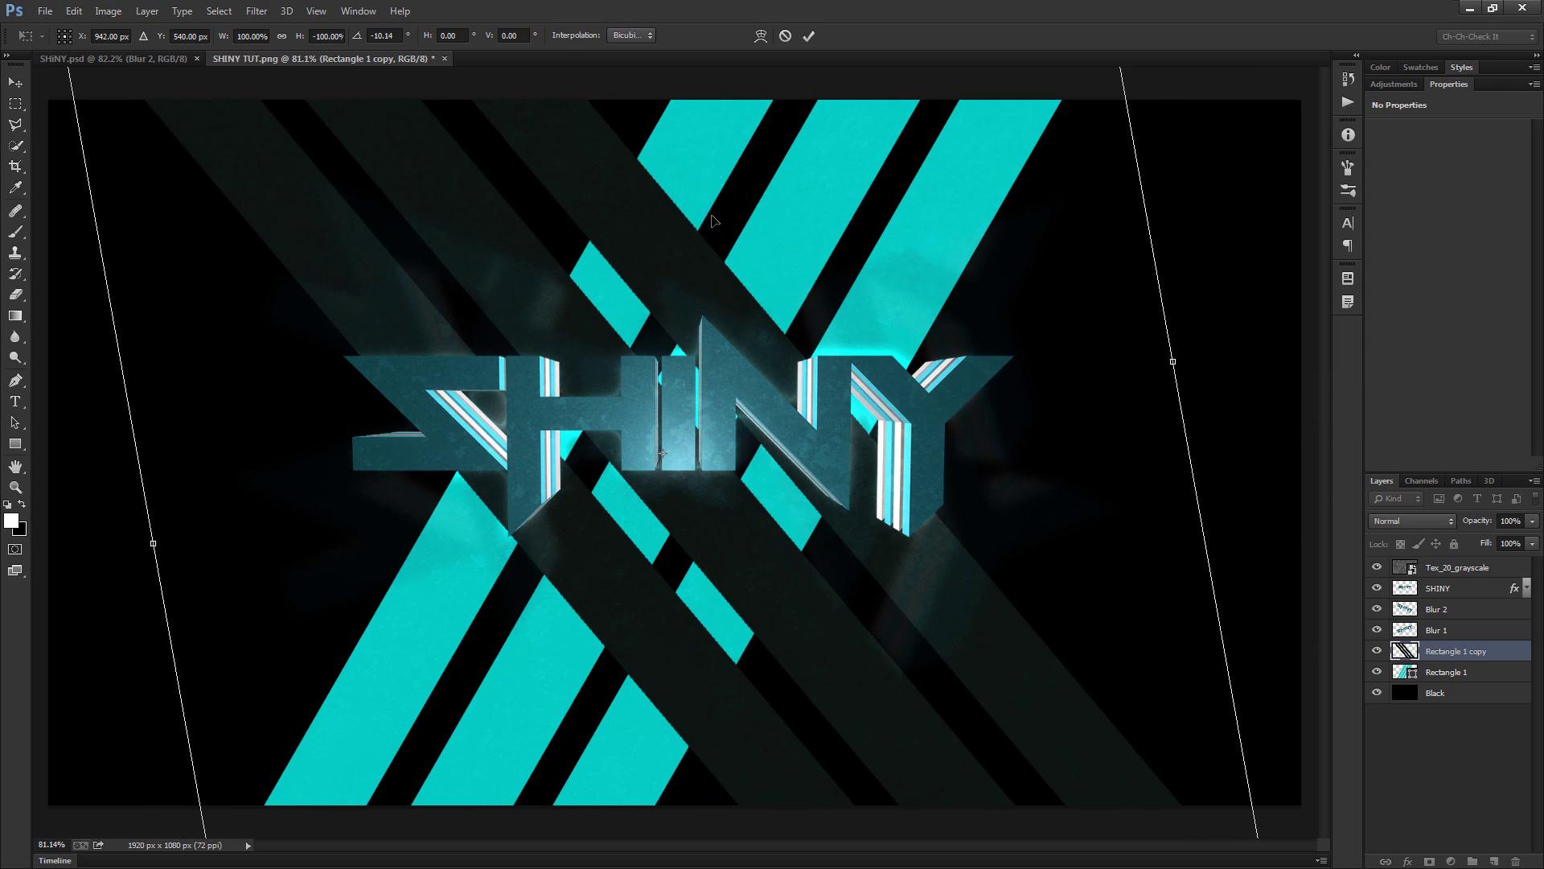
{"action": "left_click_drag", "start_coordinate": [1041, 773], "coordinate": [998, 788]}
{"action": "left_click_drag", "start_coordinate": [1223, 531], "coordinate": [1225, 586]}
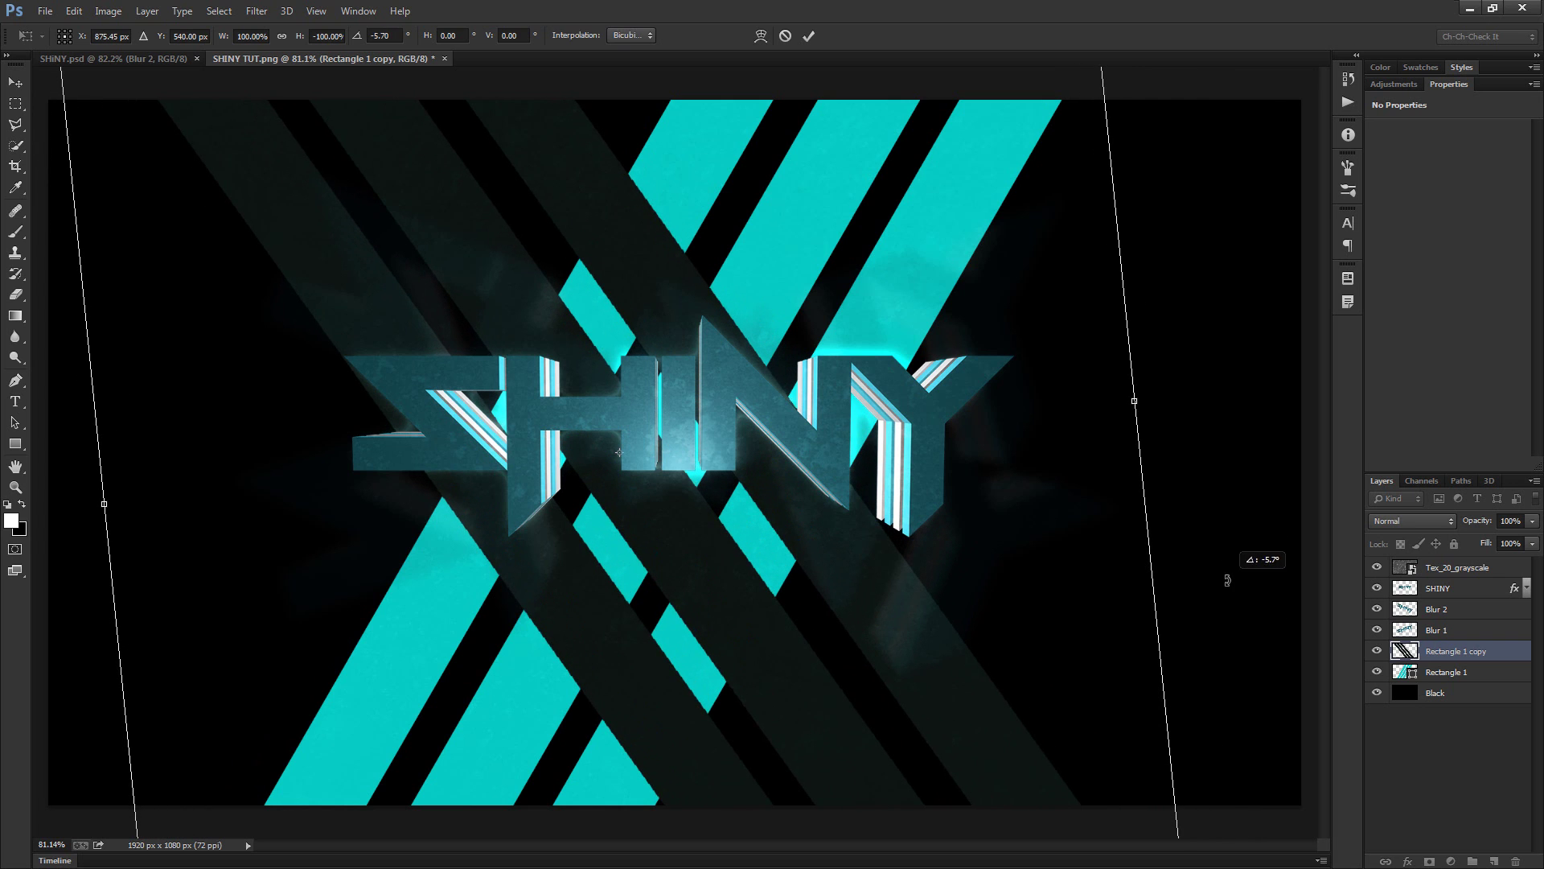
{"action": "left_click_drag", "start_coordinate": [982, 649], "coordinate": [982, 646]}
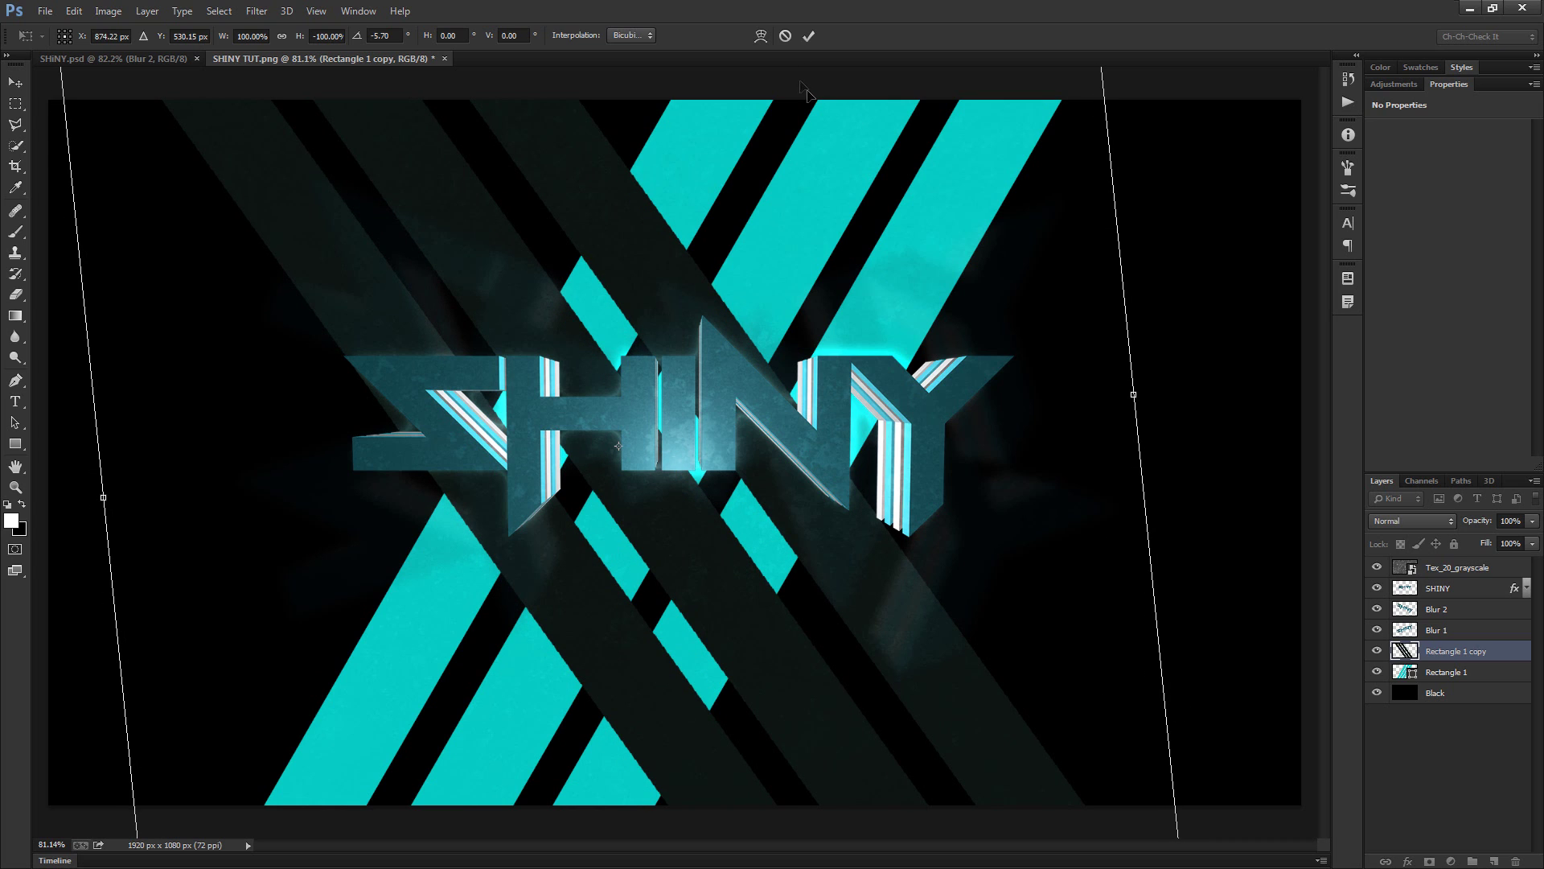
{"action": "left_click", "coordinate": [809, 36]}
Nudge the teal stripes on the Rectangle 1 layer slightly to the right in small increments
{"action": "left_click", "coordinate": [1446, 672]}
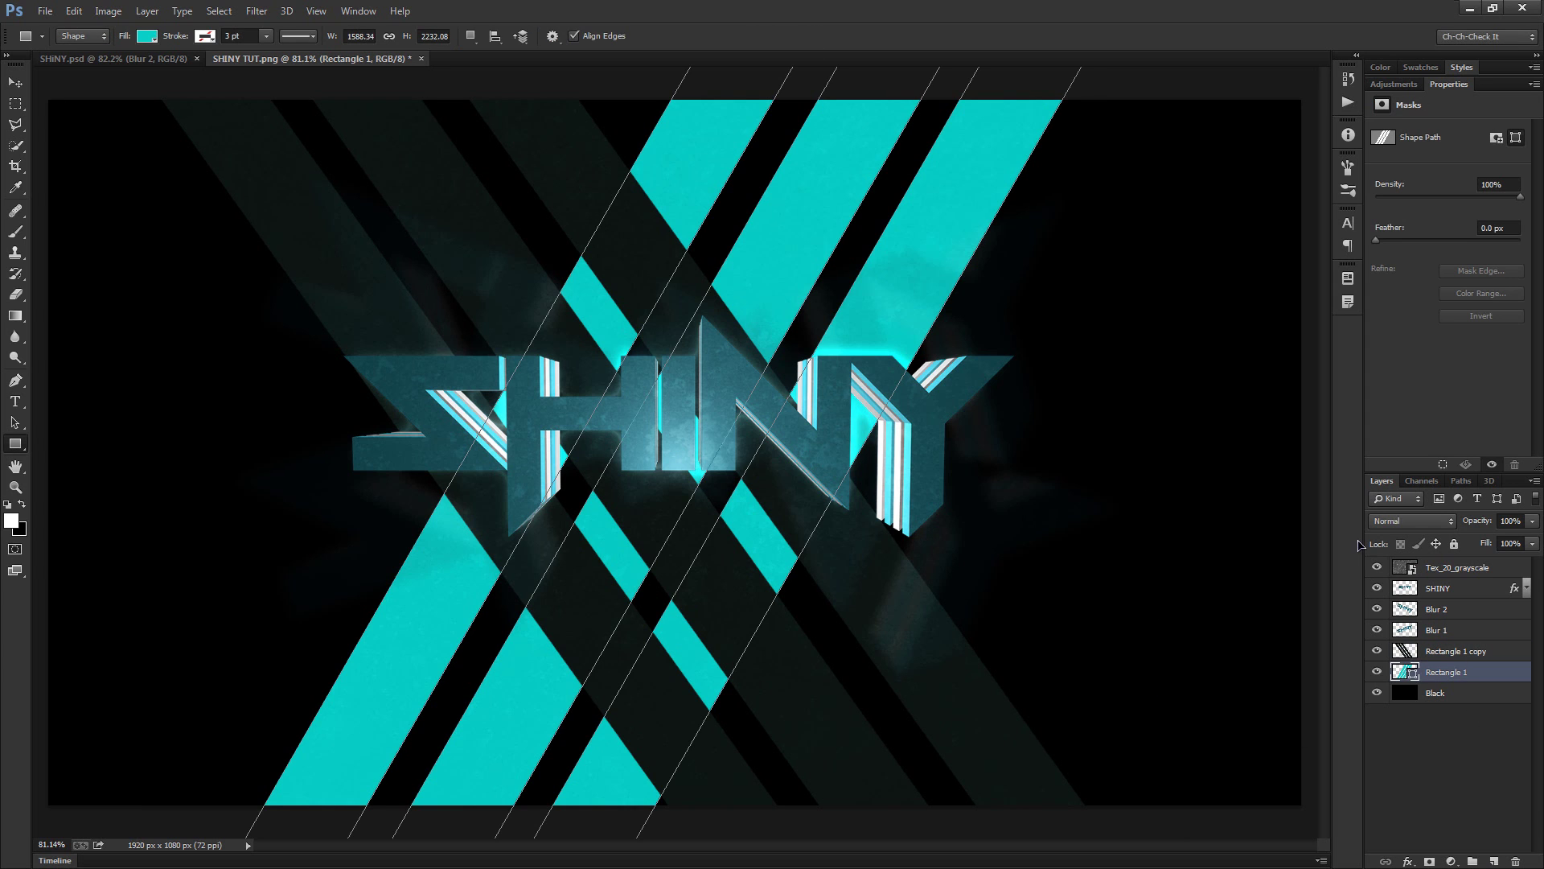
{"action": "key", "text": "v"}
{"action": "key", "text": "Right"}
{"action": "key", "text": "Right"}
{"action": "key", "text": "Right"}
{"action": "key", "text": "Right"}
{"action": "key", "text": "Right"}
{"action": "key", "text": "Right"}
{"action": "key", "text": "Right"}
{"action": "key", "text": "Right"}
{"action": "key", "text": "Right"}
{"action": "key", "text": "Right"}
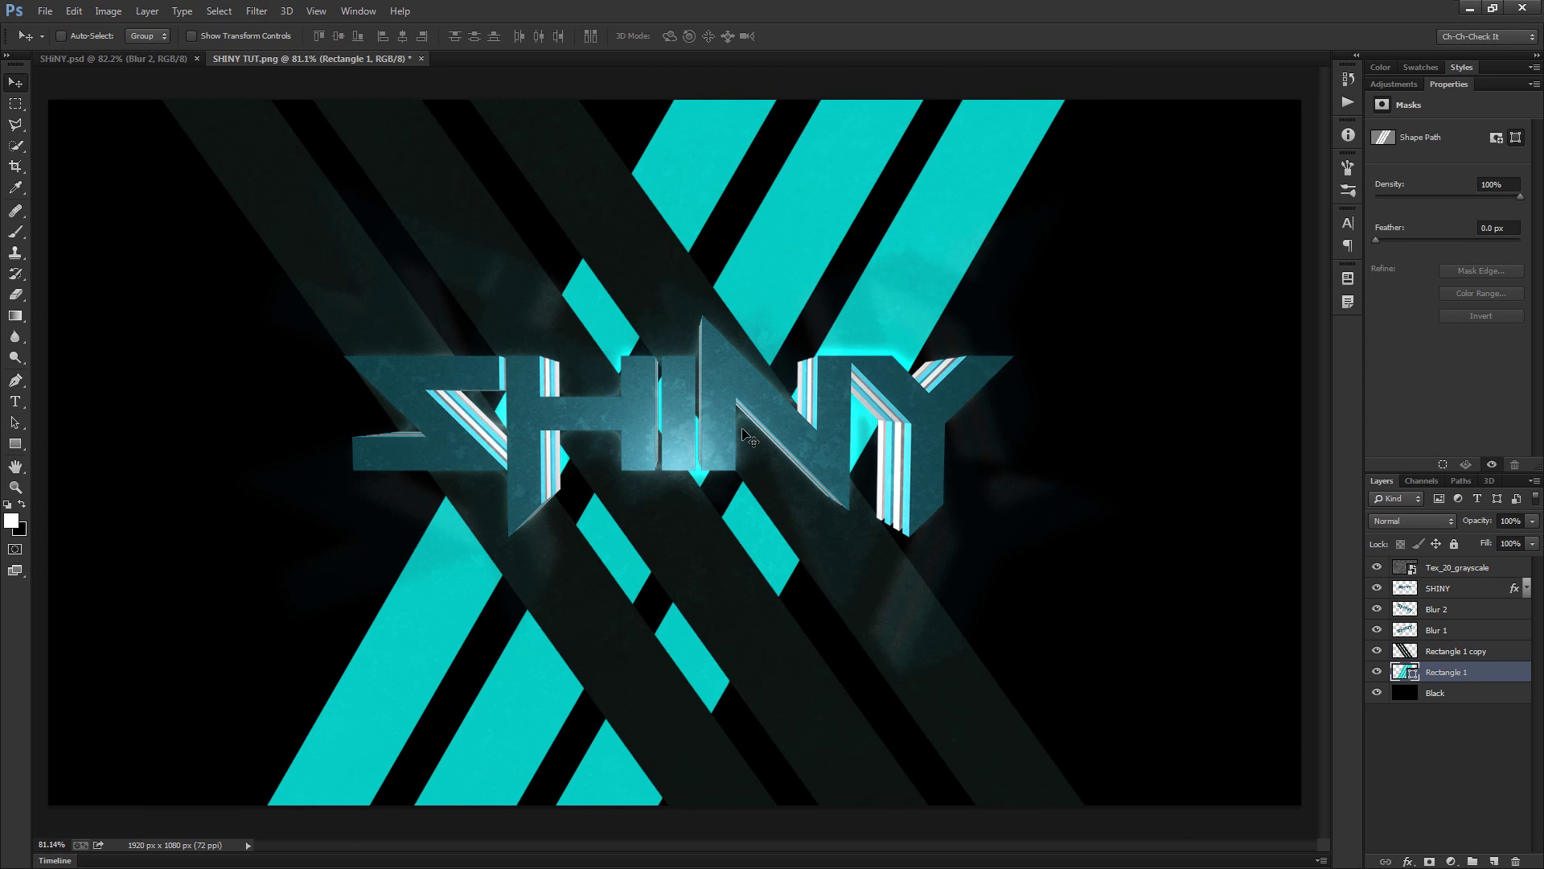
{"action": "key", "text": "Right"}
{"action": "key", "text": "Right"}
{"action": "key", "text": "Right"}
{"action": "key", "text": "Right"}
{"action": "key", "text": "Right"}
{"action": "key", "text": "Right"}
{"action": "key", "text": "Right"}
{"action": "key", "text": "Right"}
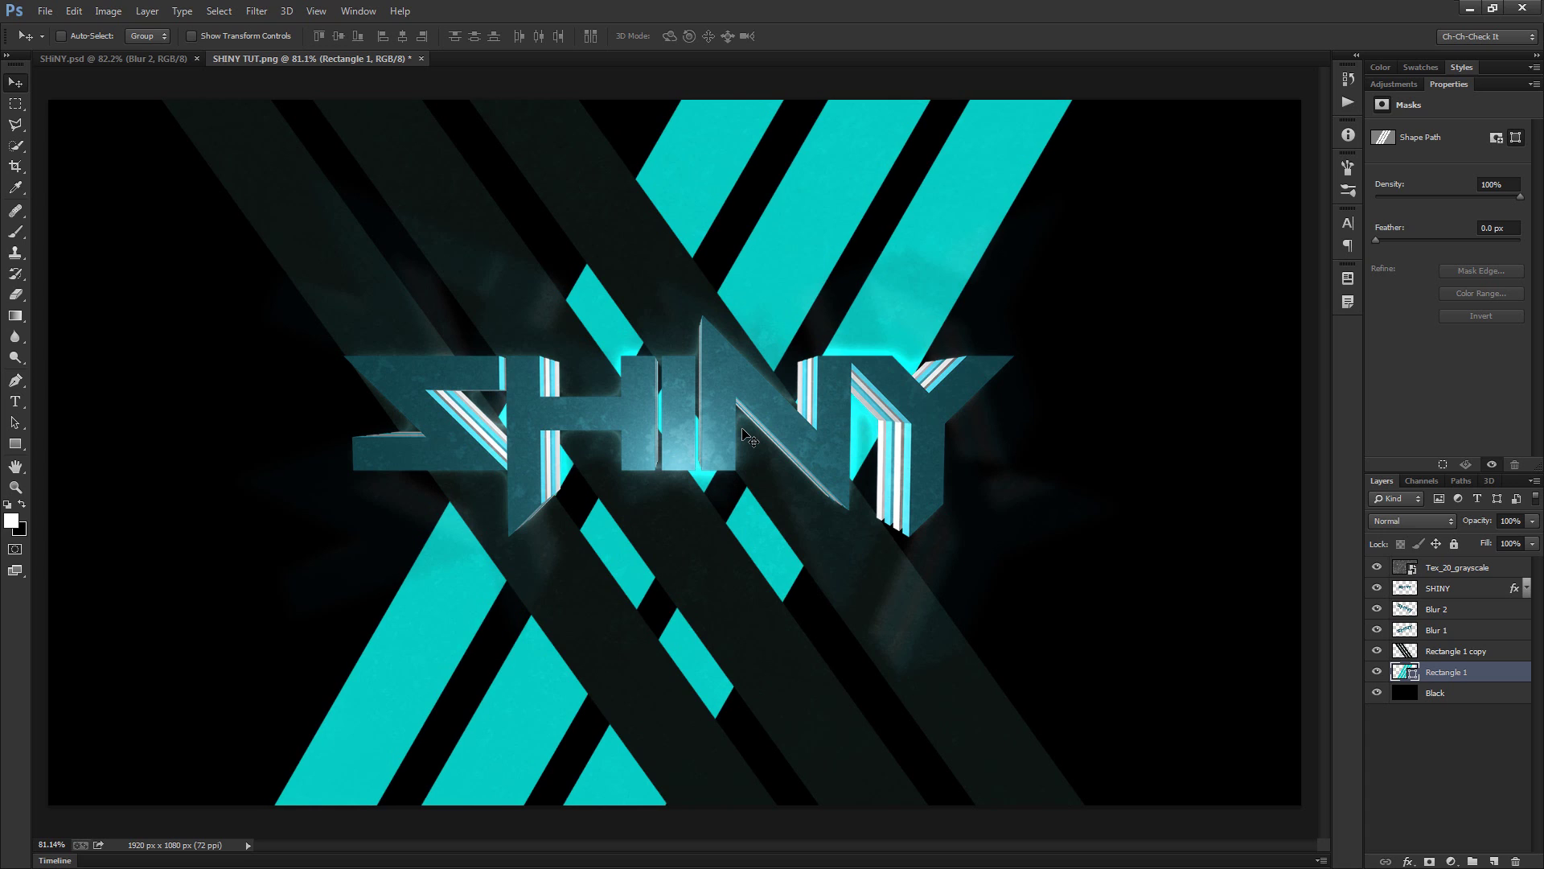
{"action": "key", "text": "Right"}
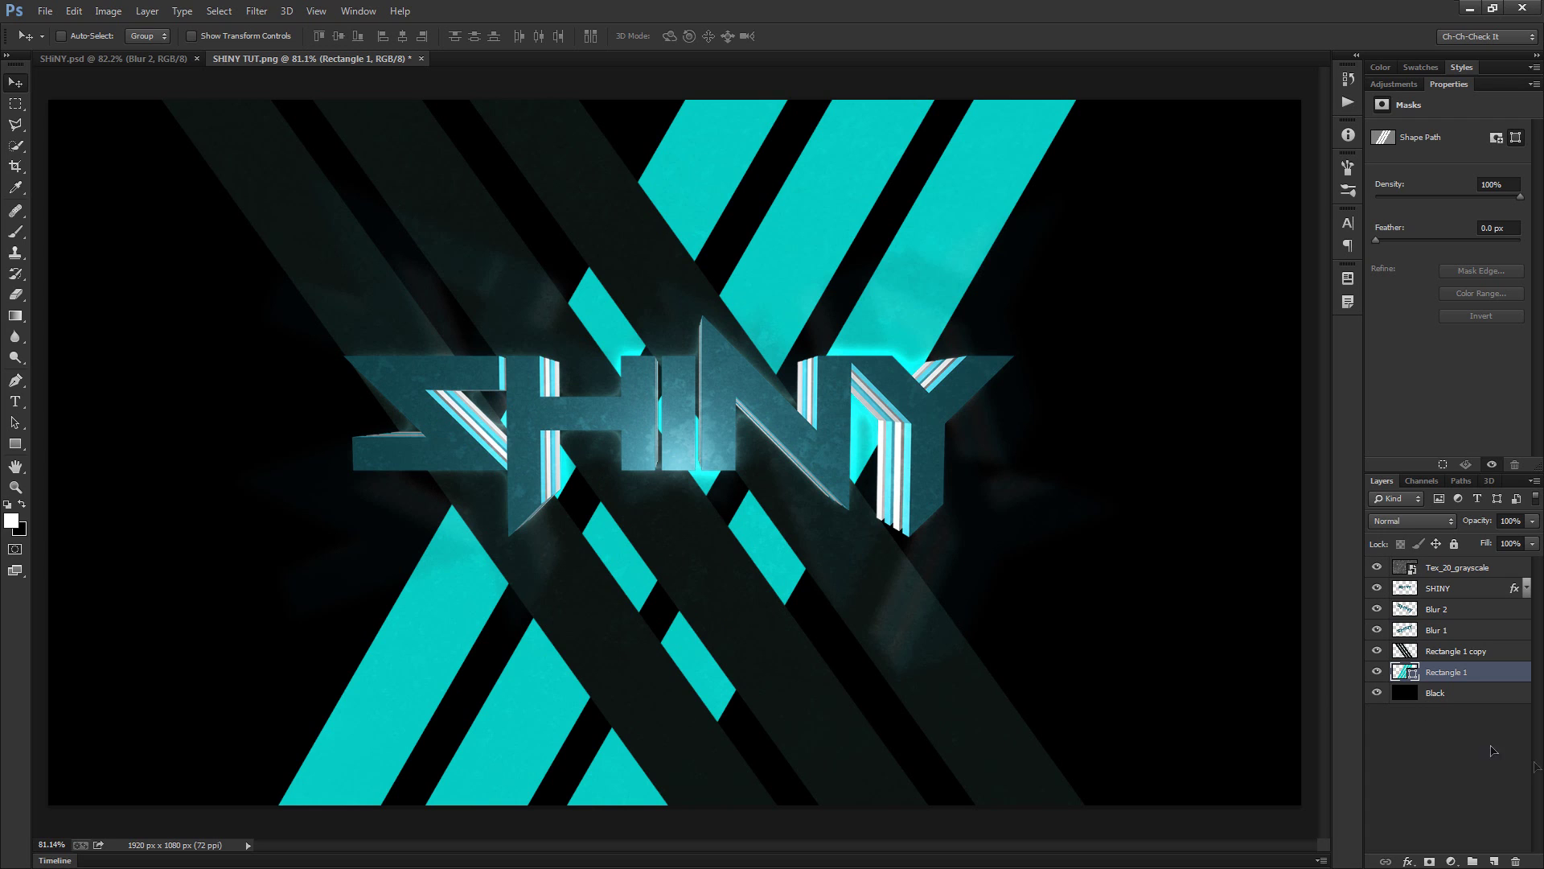
Hide the SHINY, Blur 2 and Blur 1 layers and rename the two stripe layers Gray Rectangle and Teal Rectangle
{"action": "left_click_drag", "start_coordinate": [1377, 630], "coordinate": [1377, 595]}
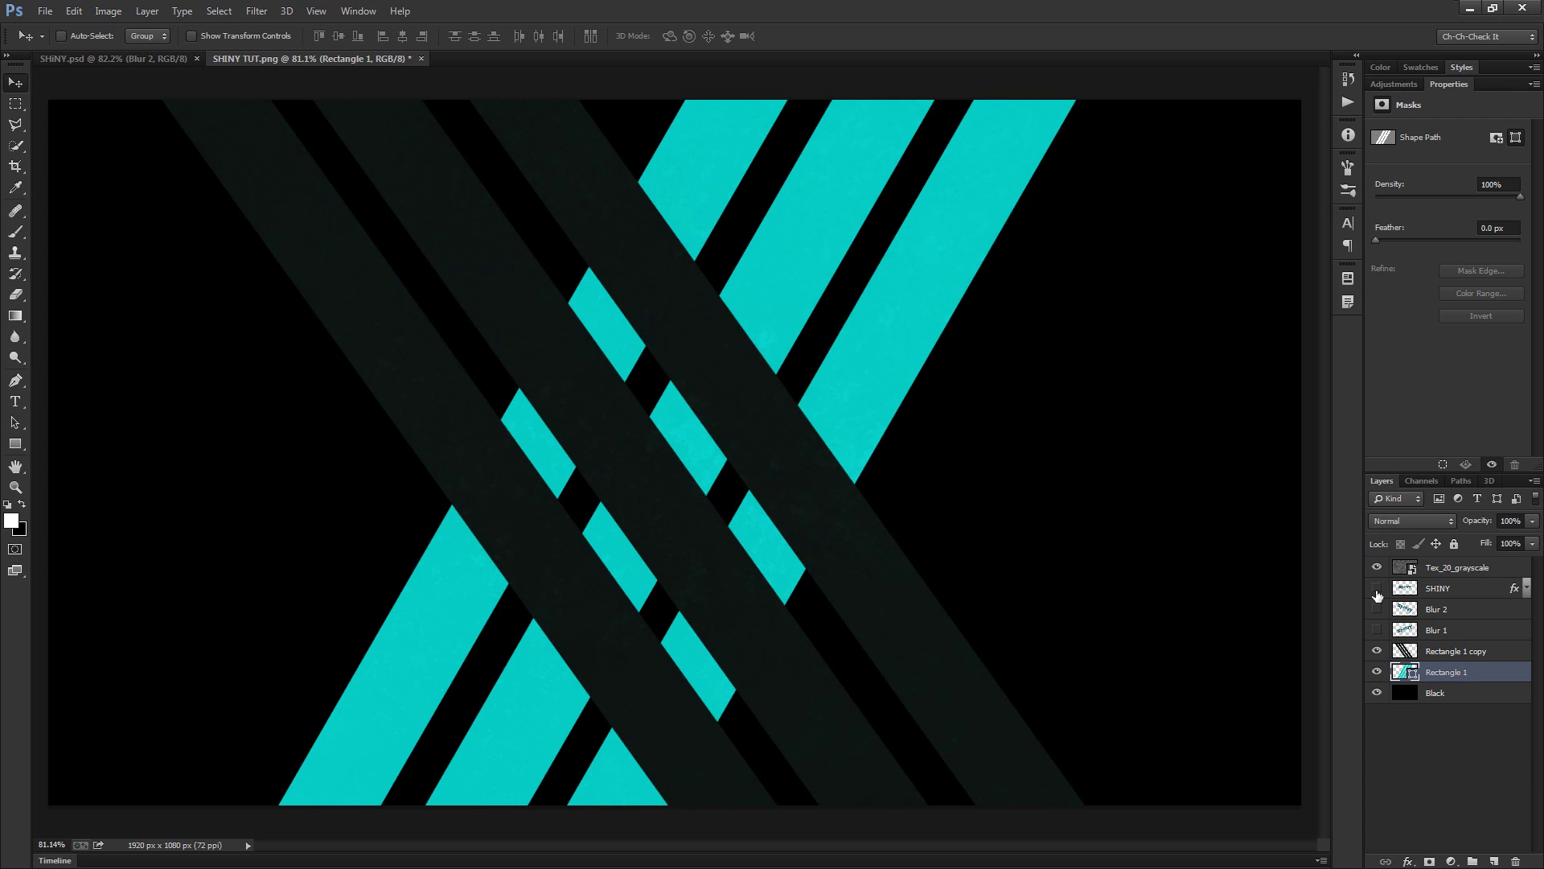
{"action": "left_click", "coordinate": [1453, 653]}
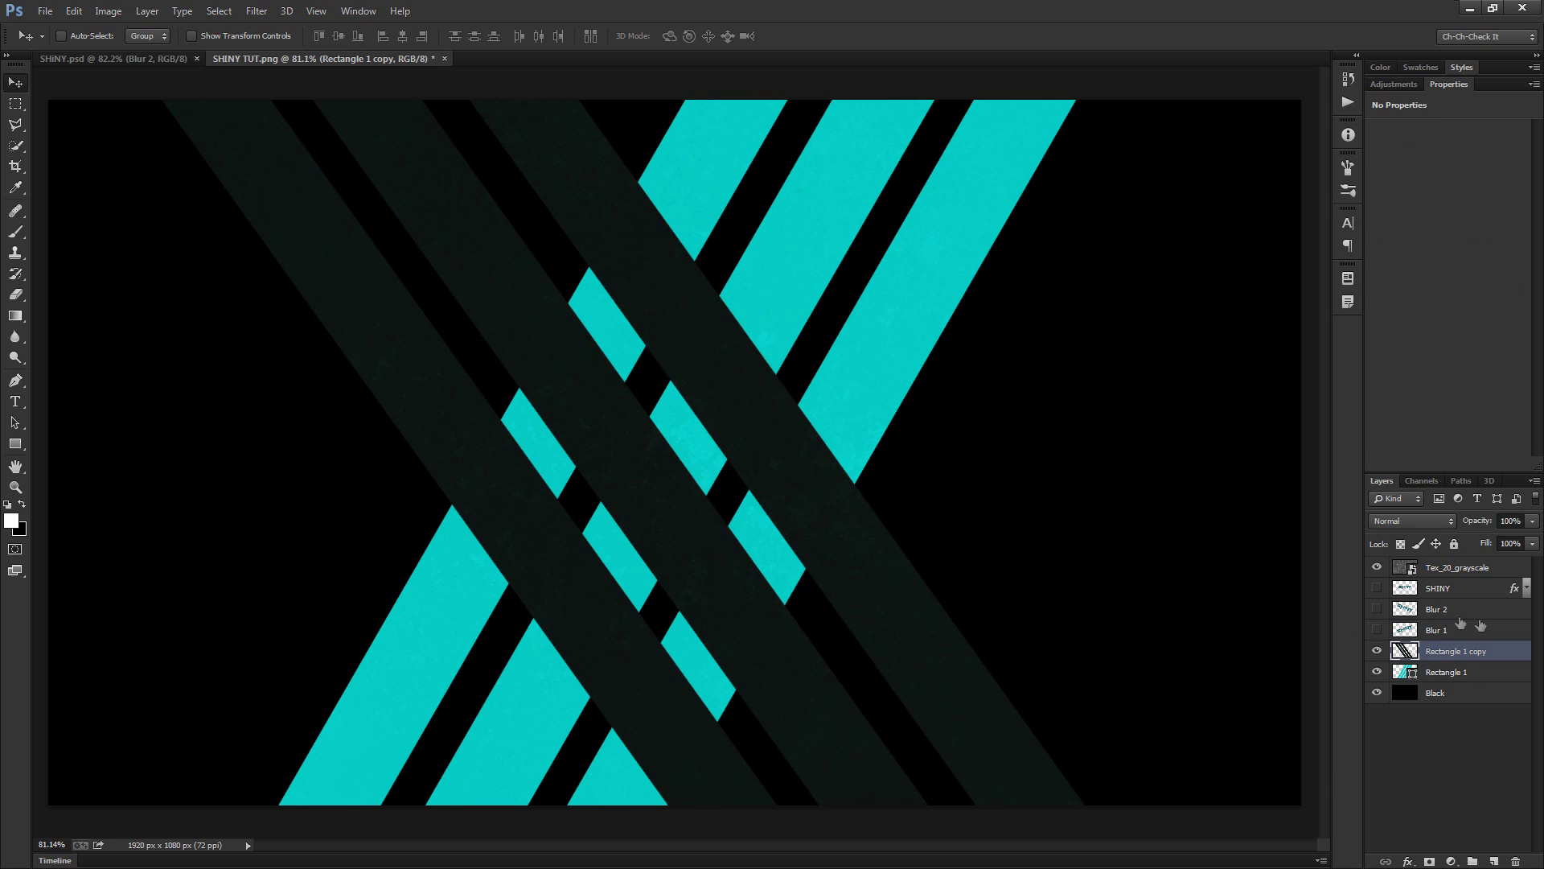
{"action": "double_click", "coordinate": [1463, 651]}
{"action": "type", "text": "Gray Rectangle"}
{"action": "key", "text": "Return"}
{"action": "double_click", "coordinate": [1442, 671]}
{"action": "type", "text": "Teal"}
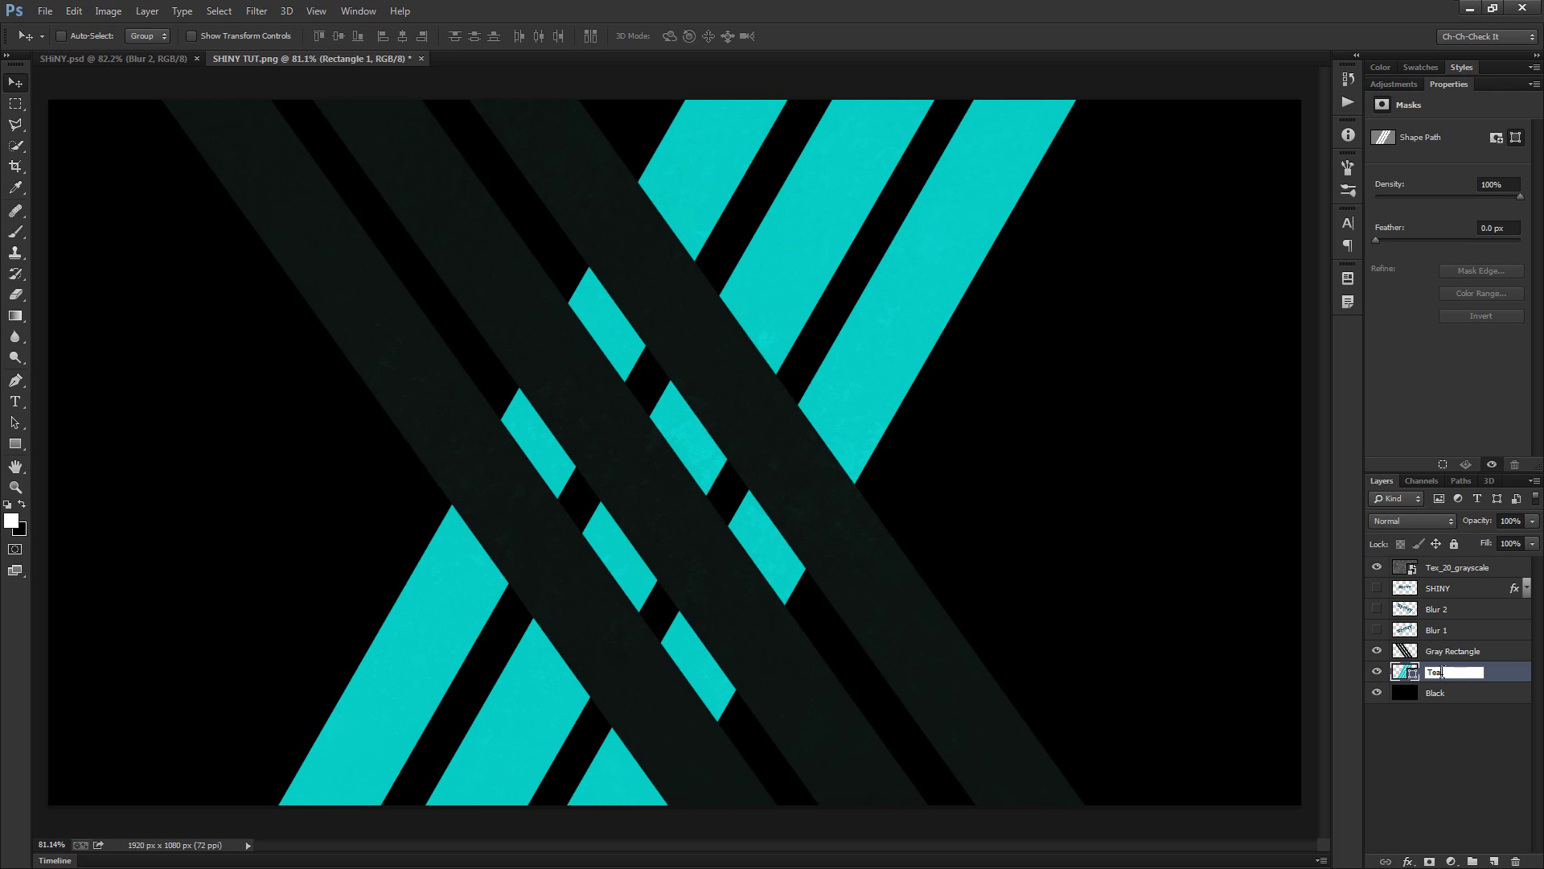
{"action": "key", "text": "Return"}
Add a Drop Shadow with 0 px distance and 20 px size to Gray Rectangle, and copy it to Teal Rectangle
{"action": "left_click", "coordinate": [1444, 653]}
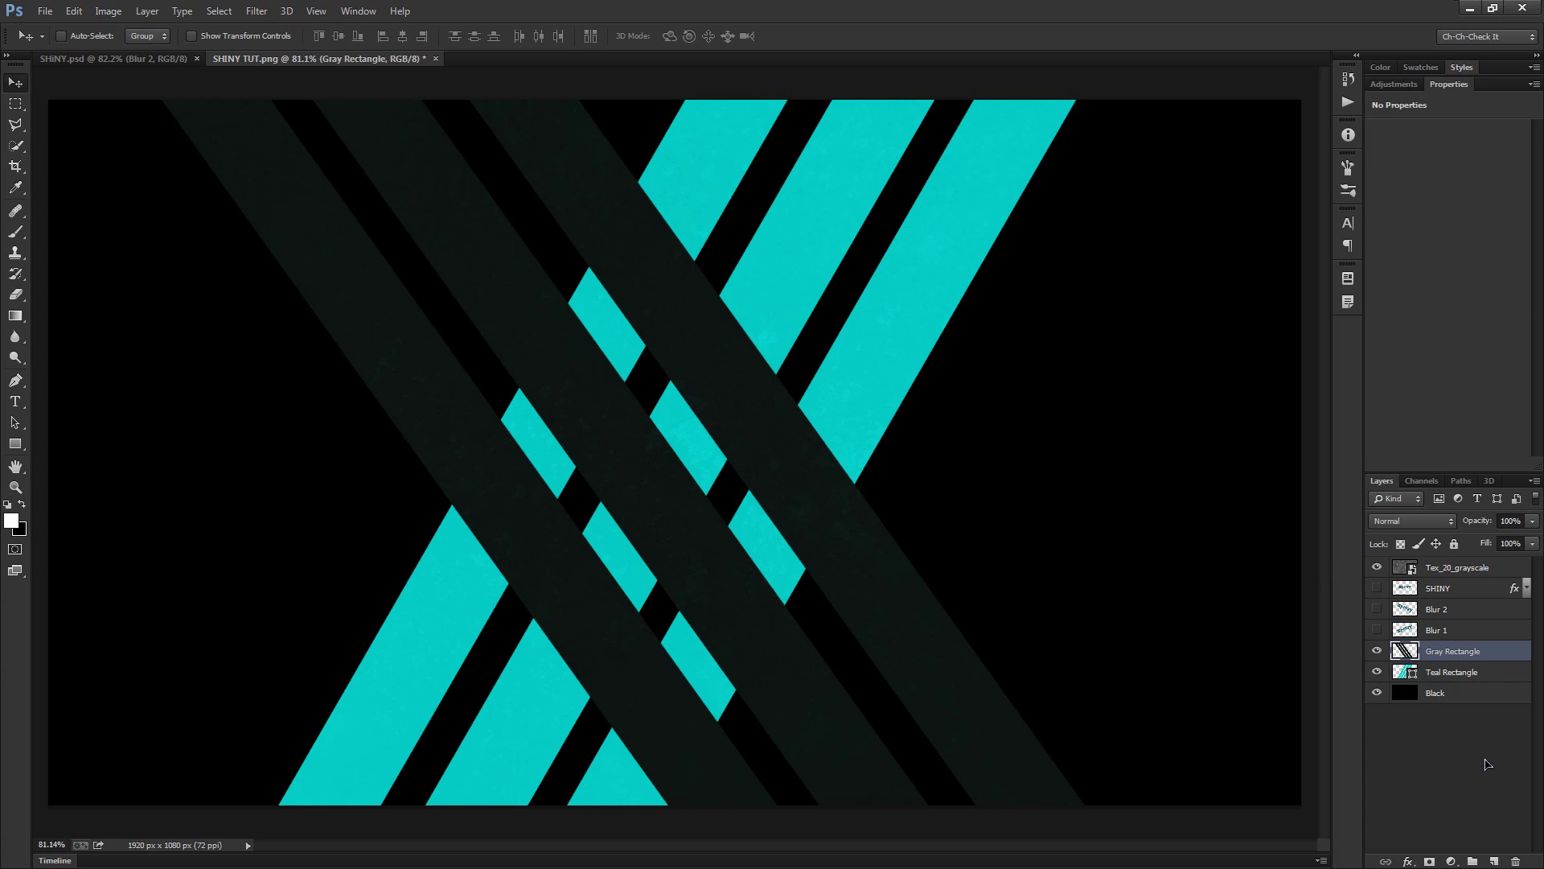
{"action": "left_click", "coordinate": [1407, 861]}
{"action": "left_click", "coordinate": [1437, 848]}
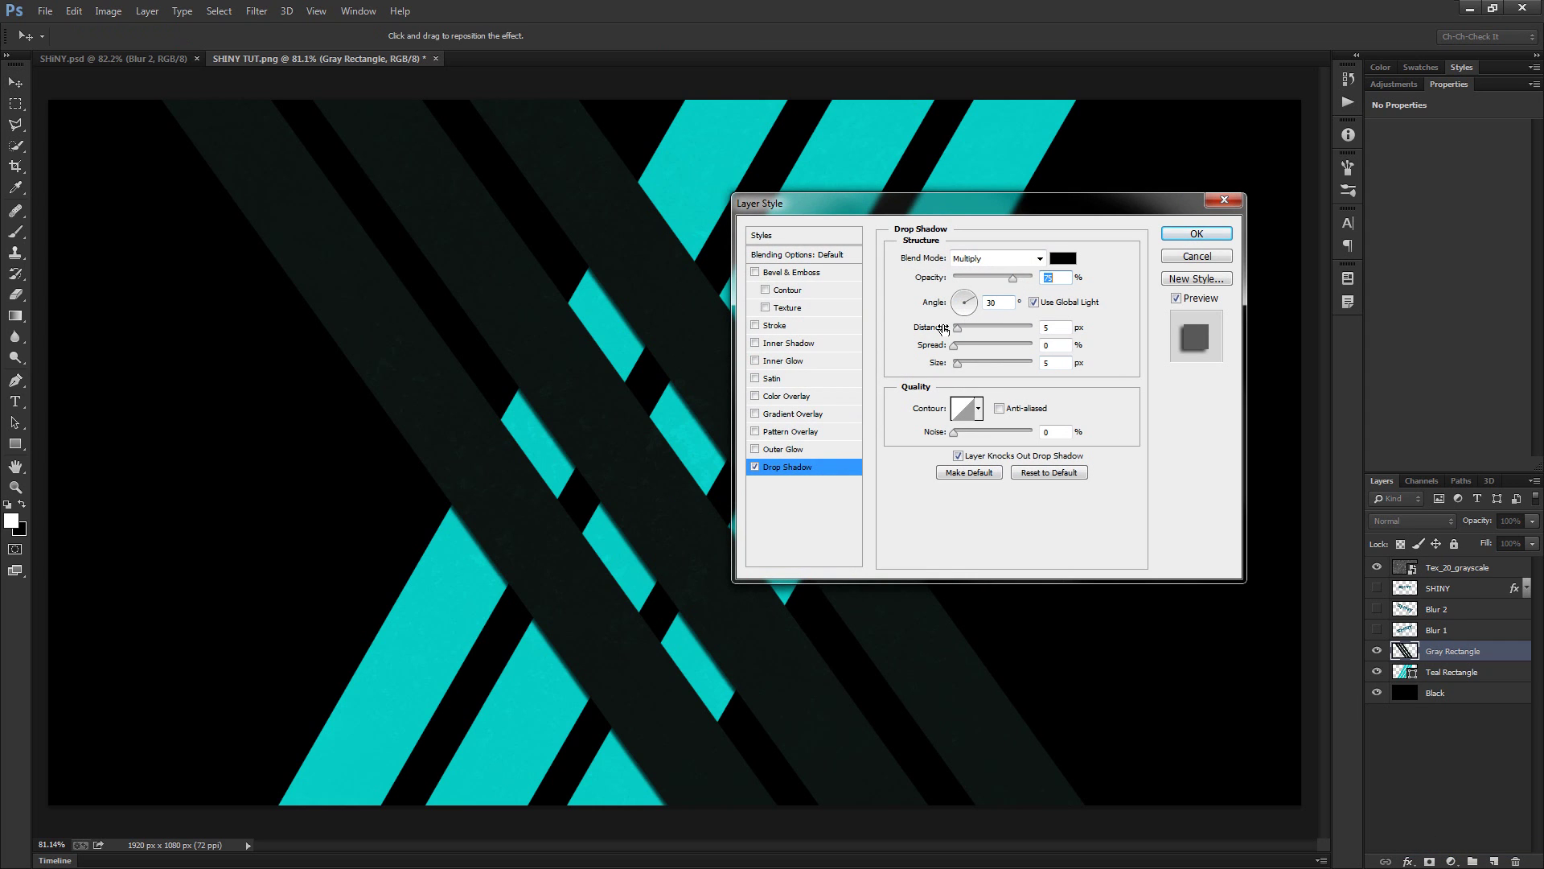
{"action": "left_click_drag", "start_coordinate": [959, 329], "coordinate": [938, 345]}
{"action": "left_click_drag", "start_coordinate": [1056, 365], "coordinate": [996, 368]}
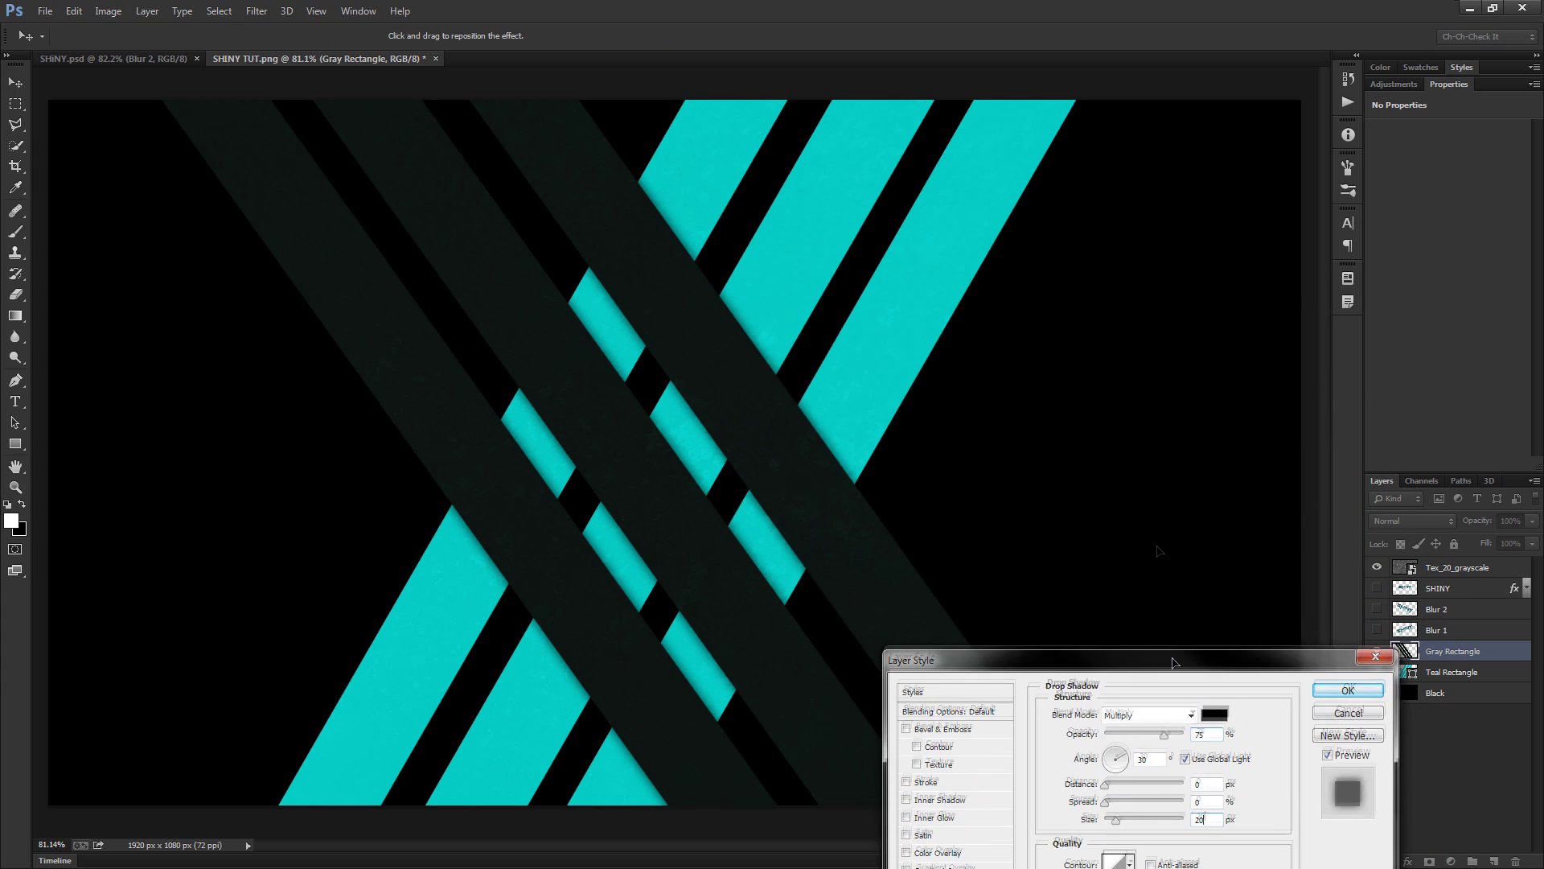
{"action": "left_click_drag", "start_coordinate": [1350, 526], "coordinate": [1158, 231]}
{"action": "left_click", "coordinate": [1152, 262]}
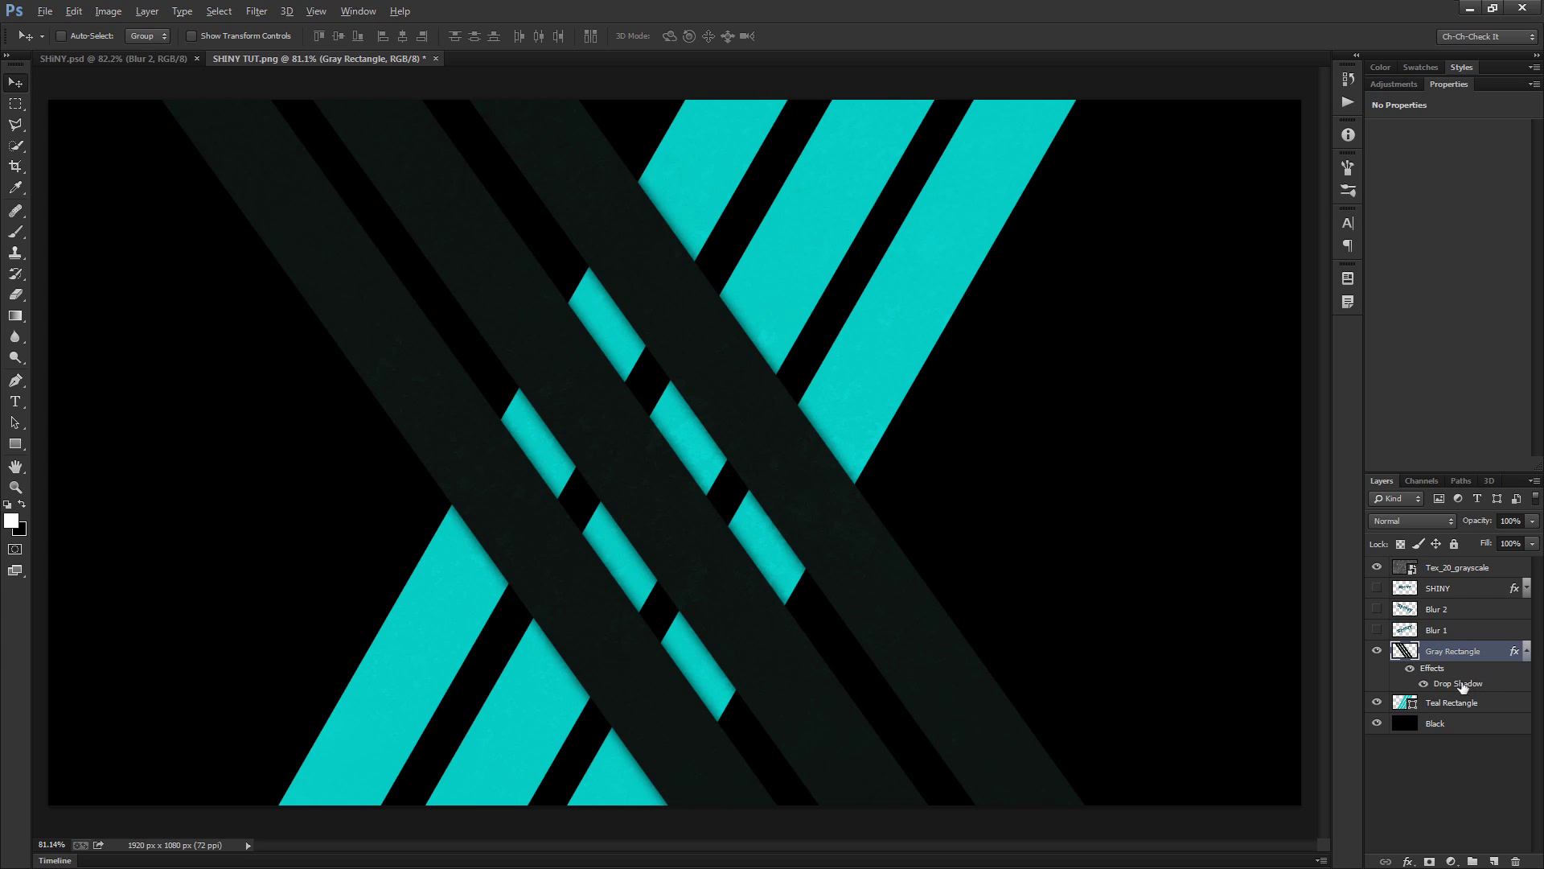
{"action": "left_click_drag", "start_coordinate": [1457, 685], "coordinate": [1444, 708]}
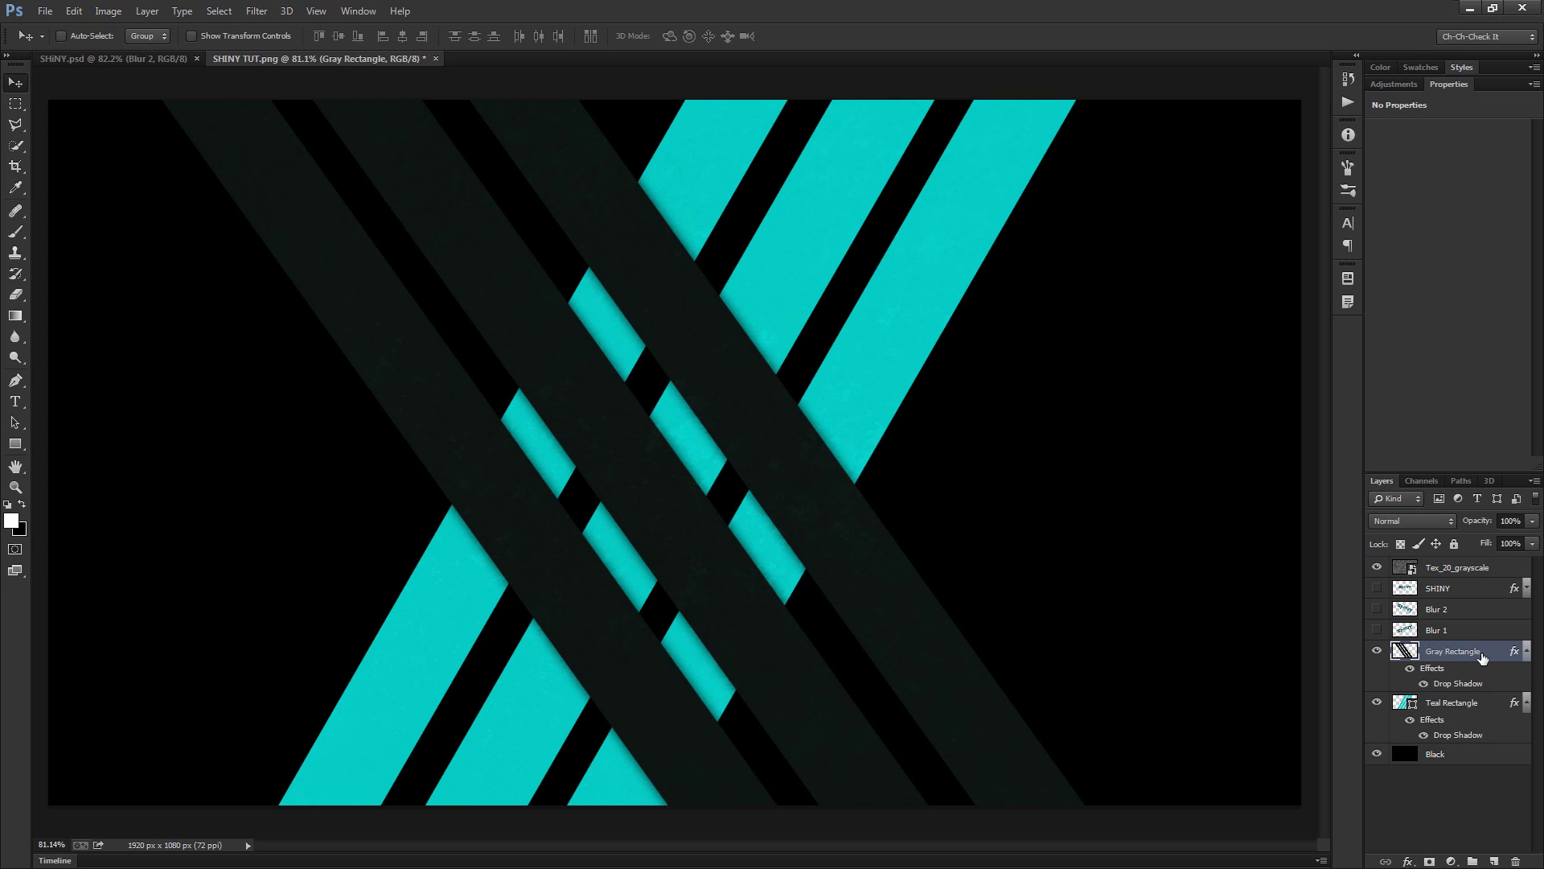
Put the Gray Rectangle layer in its own group and name the group Gray Rectangle
{"action": "key", "text": "ctrl+g"}
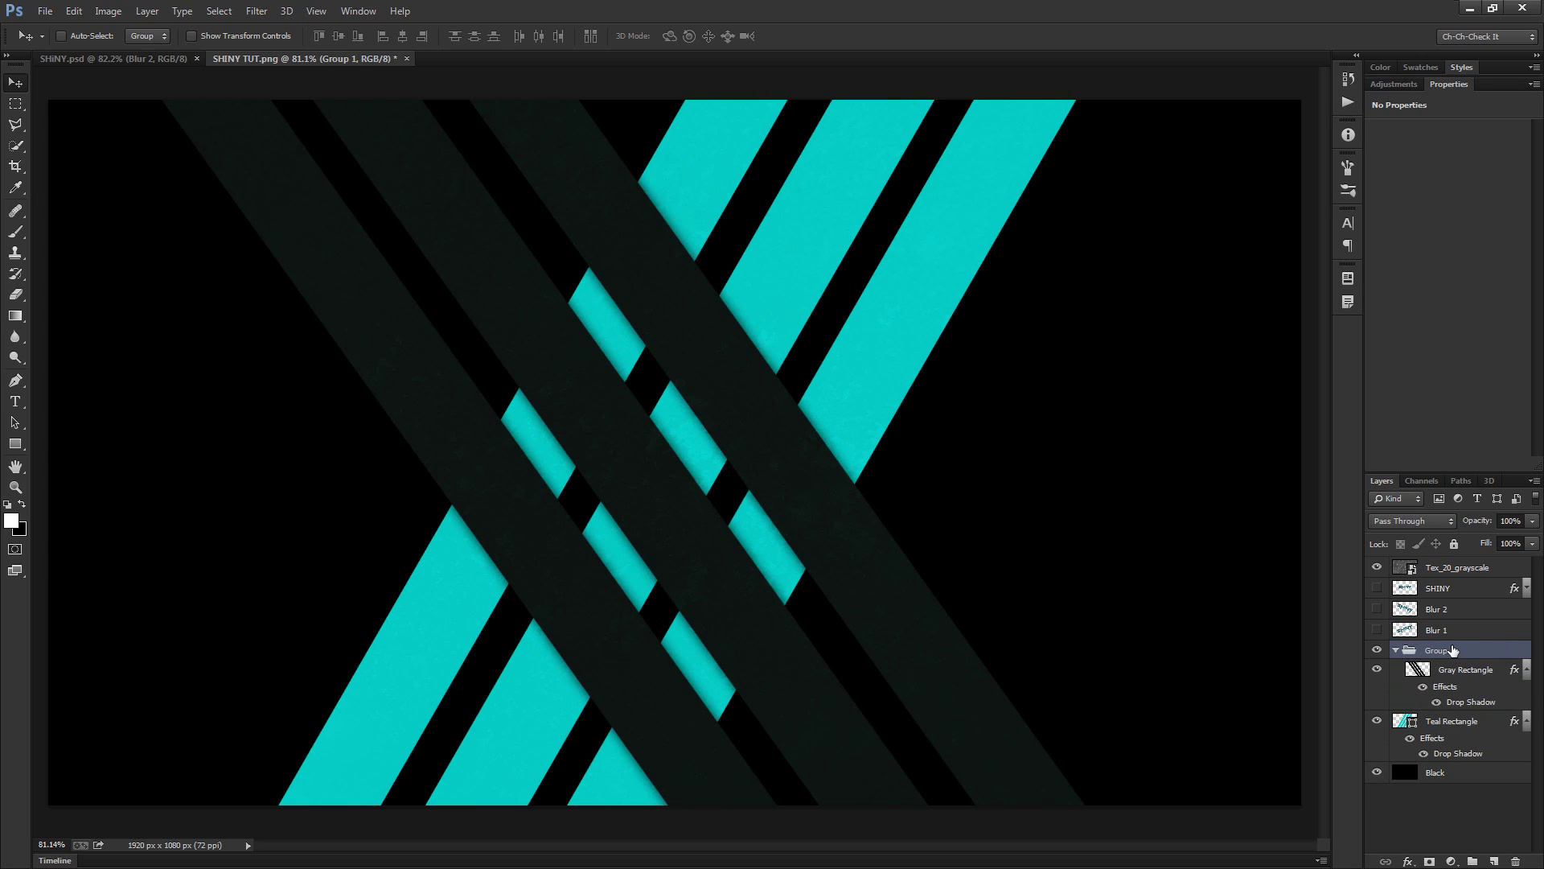
{"action": "left_click", "coordinate": [1446, 646]}
{"action": "type", "text": "Gray Rectangle"}
{"action": "key", "text": "Return"}
Load the teal stripes' outline as a selection and mask the Gray Rectangle group so it is hidden inside that outline
{"action": "left_click", "coordinate": [1406, 722], "text": "ctrl"}
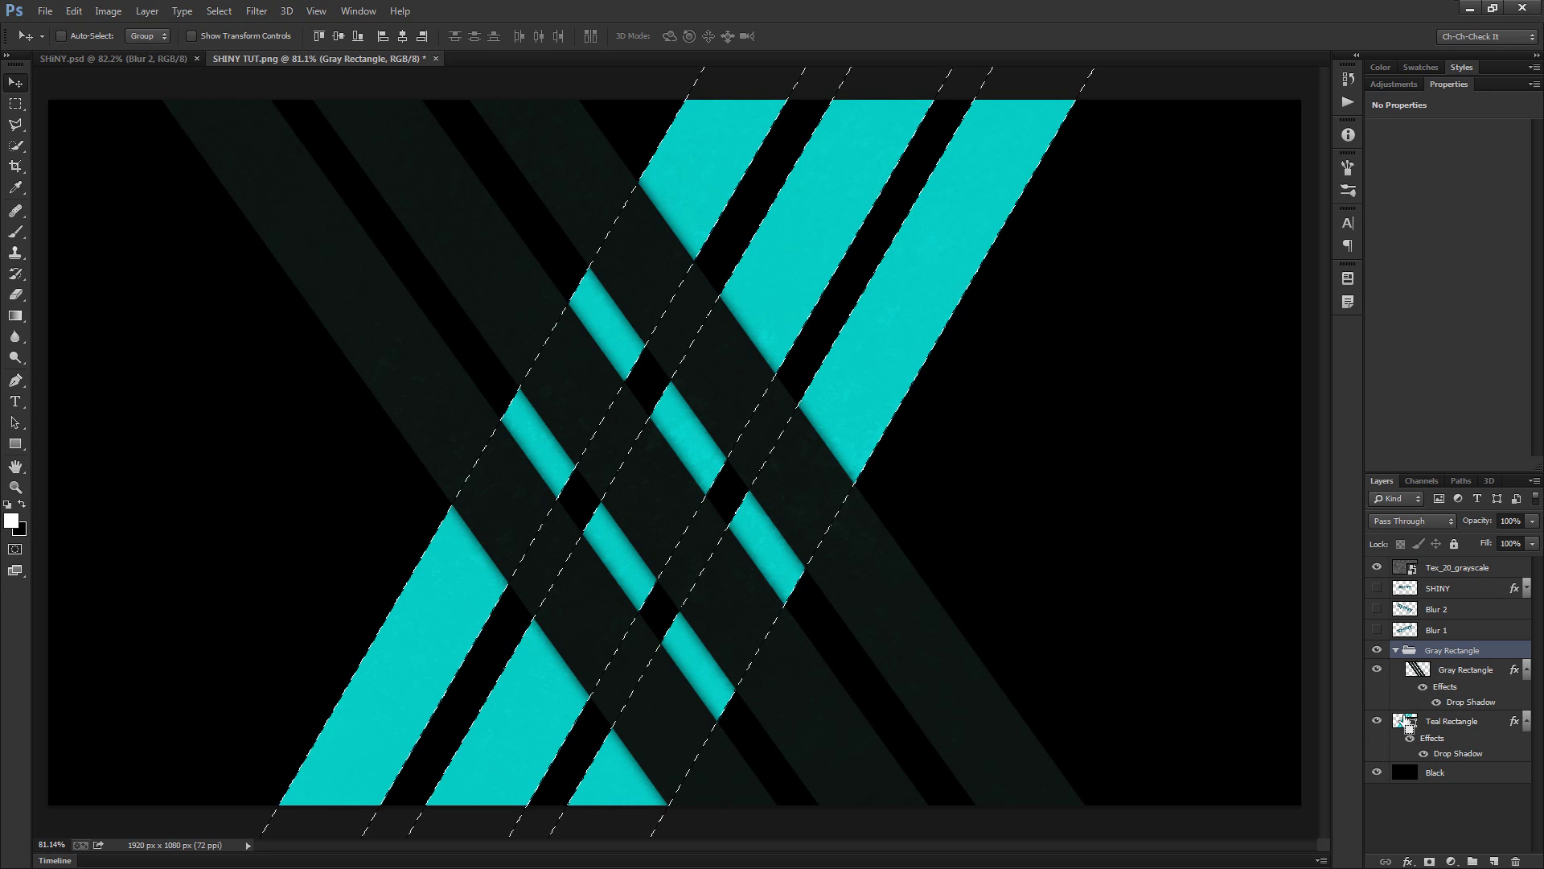
{"action": "scroll", "coordinate": [871, 414], "scroll_direction": "down", "scroll_amount": 3}
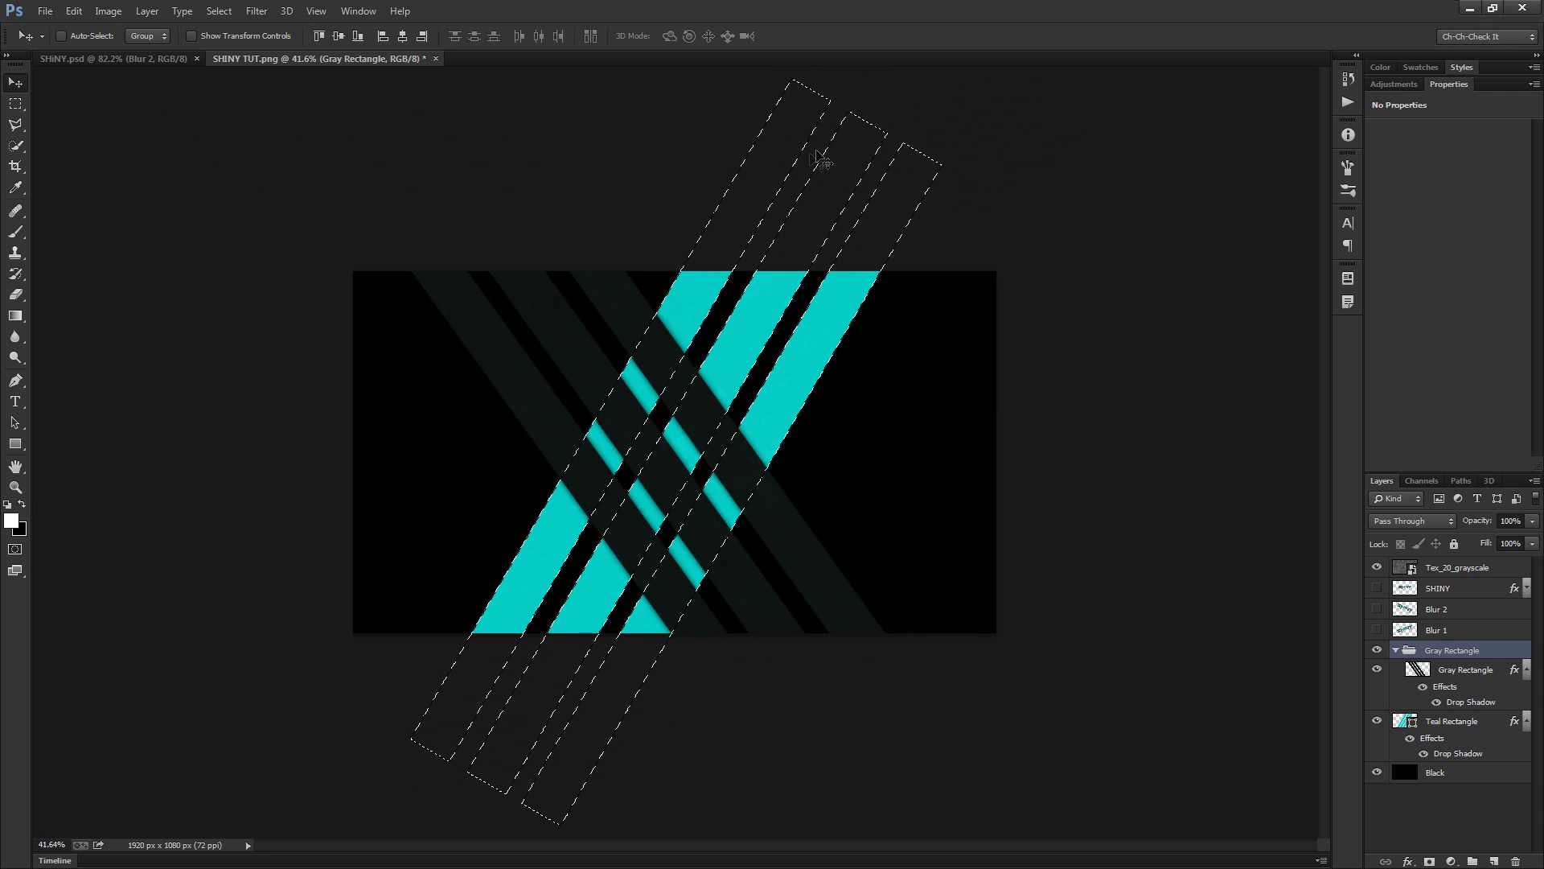
{"action": "scroll", "coordinate": [739, 541], "scroll_direction": "up", "scroll_amount": 3}
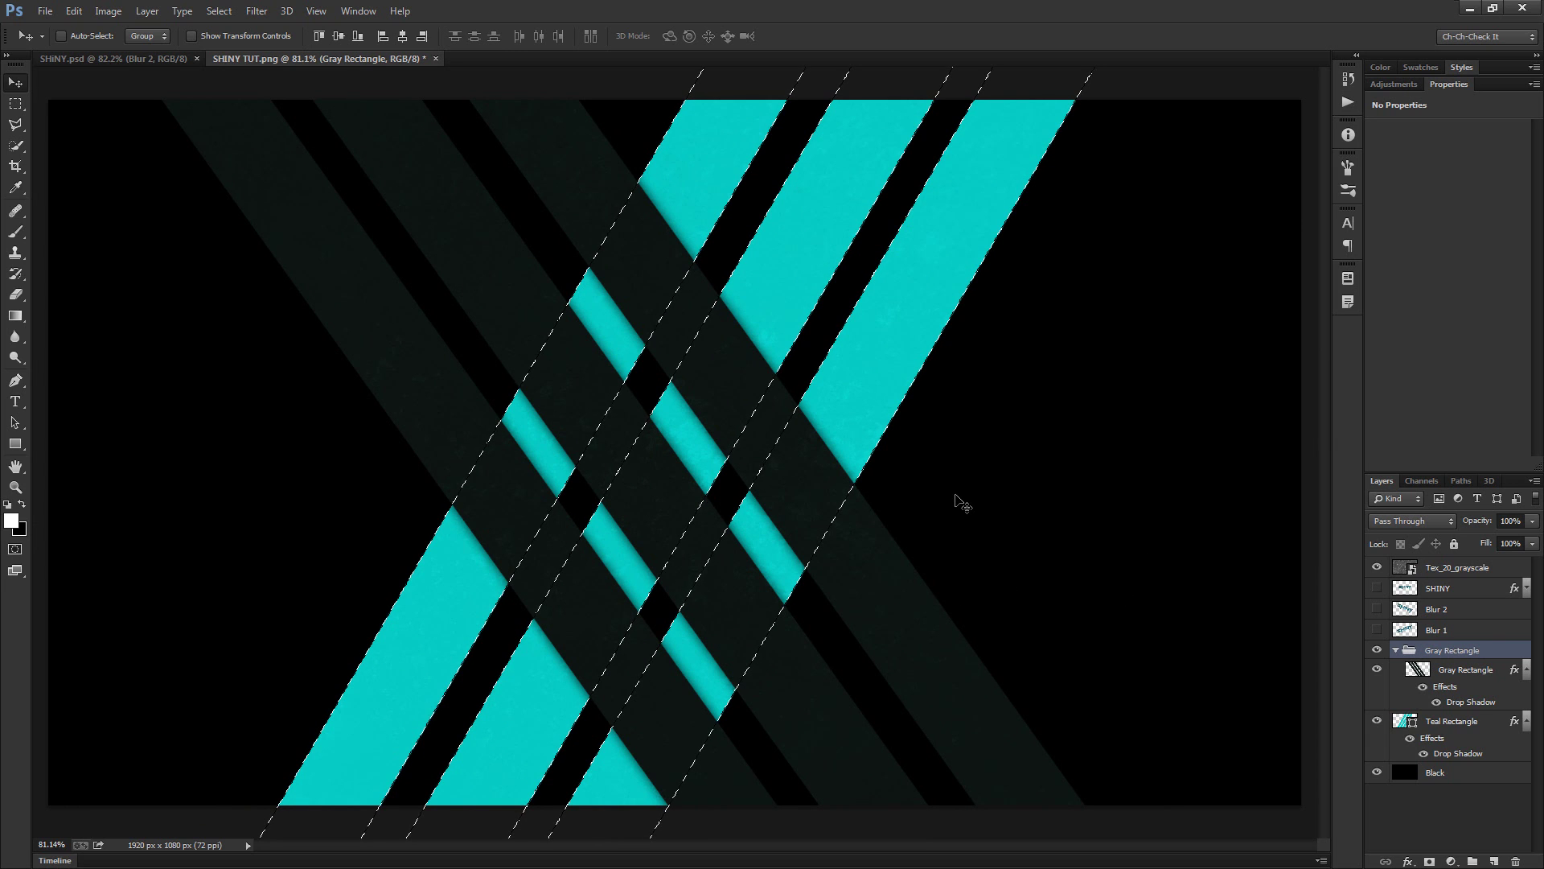
{"action": "left_click", "coordinate": [1431, 862]}
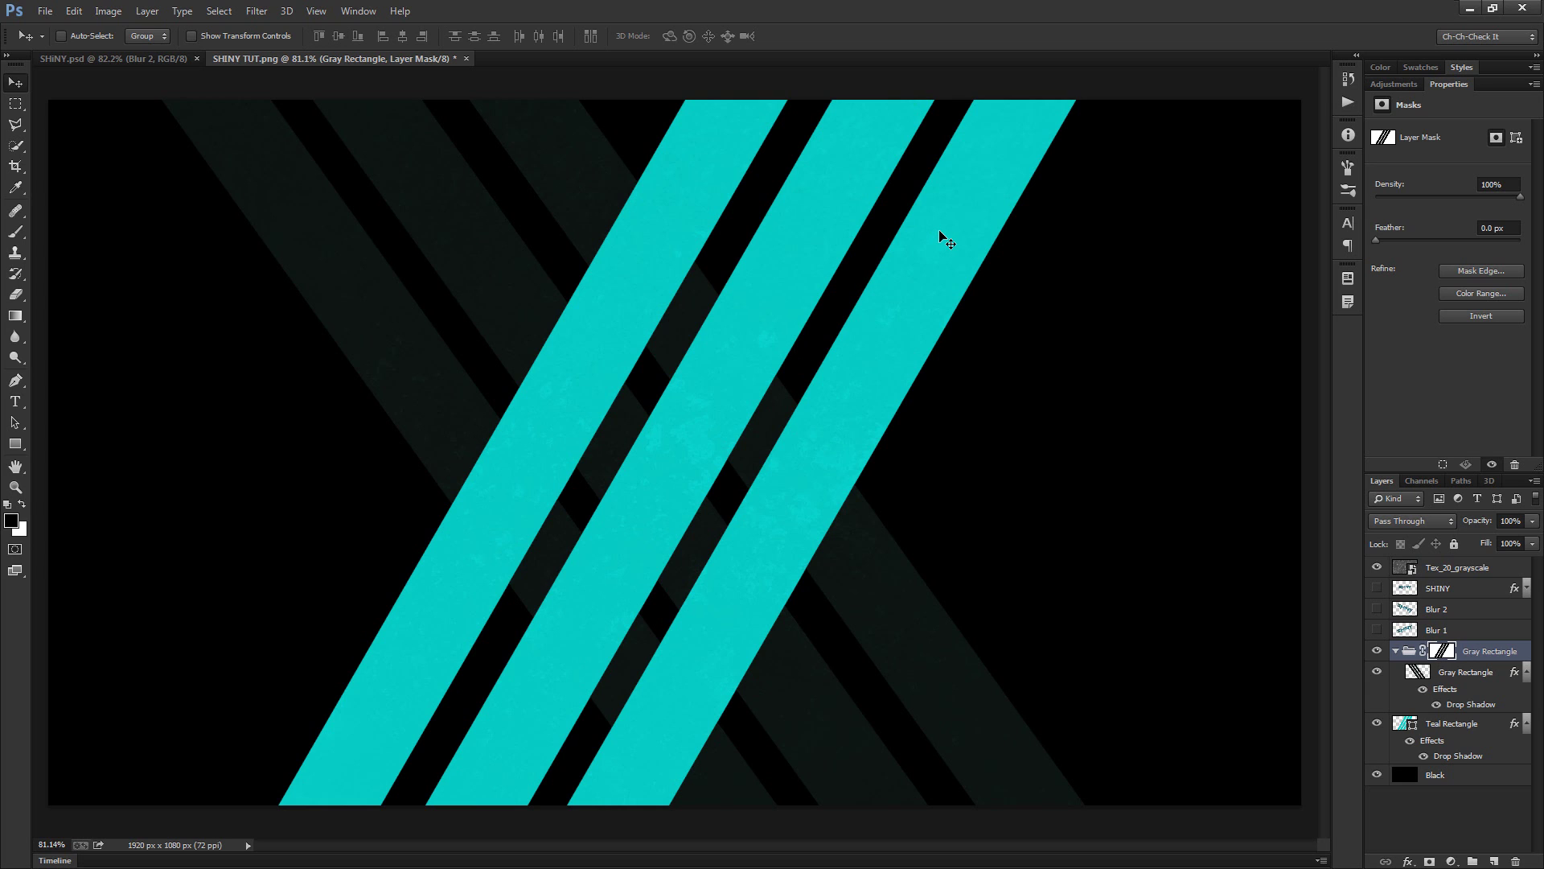
Choose a round Brush tip, reduce it to 60 px and make white the foreground color for painting on the group mask
{"action": "key", "text": "b"}
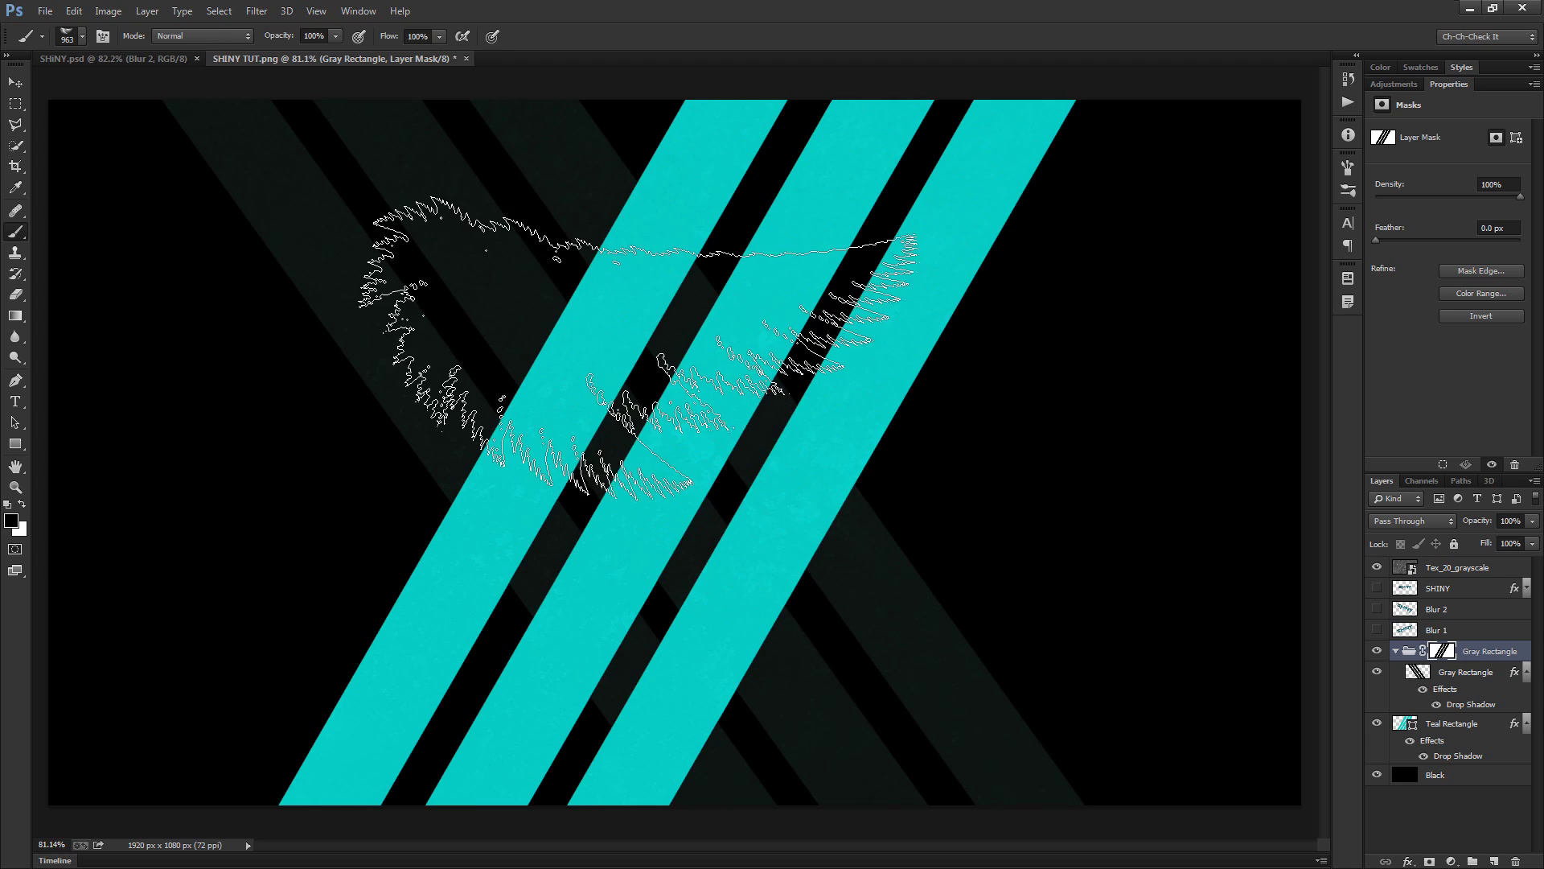
{"action": "right_click", "coordinate": [747, 453]}
{"action": "scroll", "coordinate": [853, 603], "scroll_direction": "up", "scroll_amount": 1}
{"action": "scroll", "coordinate": [868, 342], "scroll_direction": "up", "scroll_amount": 1}
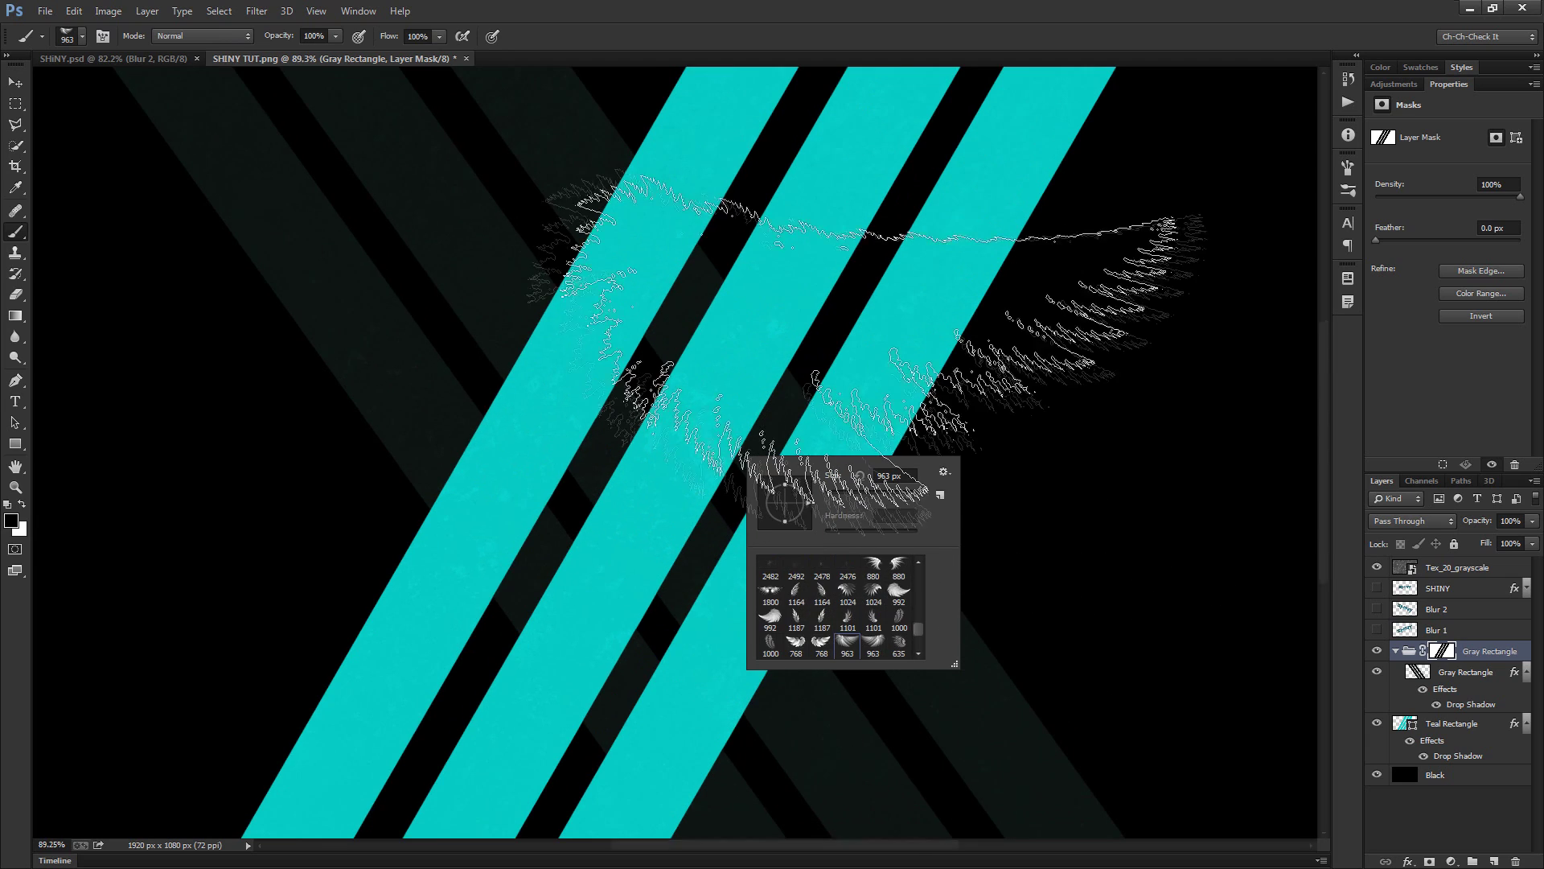
{"action": "scroll", "coordinate": [869, 338], "scroll_direction": "up", "scroll_amount": 5}
{"action": "scroll", "coordinate": [865, 630], "scroll_direction": "up", "scroll_amount": 6}
{"action": "scroll", "coordinate": [865, 630], "scroll_direction": "up", "scroll_amount": 1}
{"action": "double_click", "coordinate": [770, 571]}
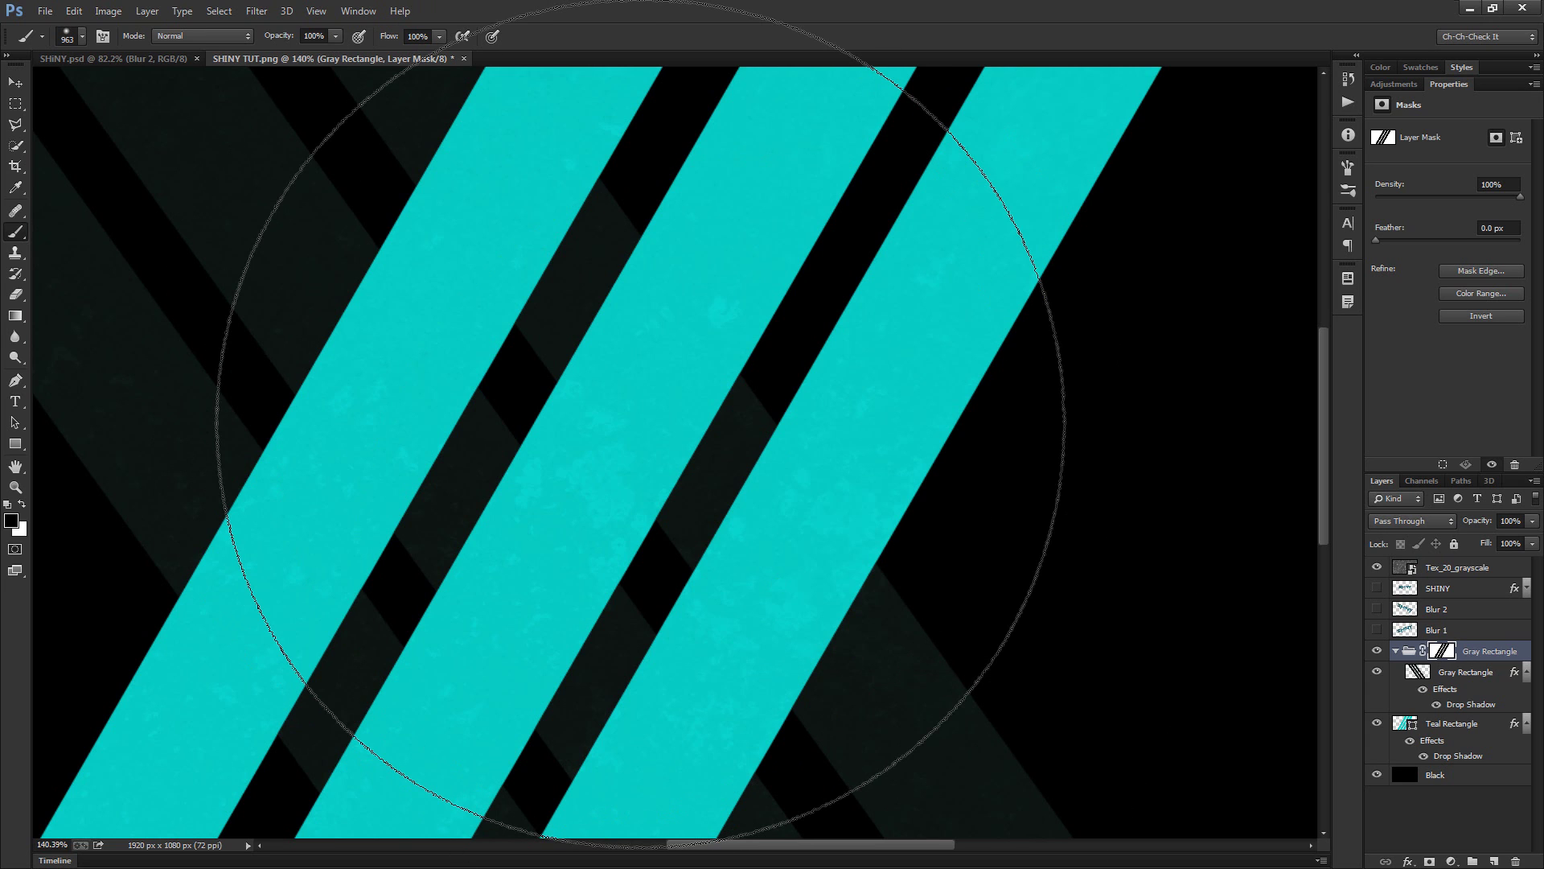
{"action": "key", "text": "bracketleft"}
{"action": "key", "text": "bracketleft"}
{"action": "key", "text": "bracketleft"}
{"action": "key", "text": "bracketleft"}
{"action": "key", "text": "bracketleft"}
{"action": "key", "text": "bracketleft"}
{"action": "key", "text": "bracketleft"}
{"action": "key", "text": "bracketleft"}
{"action": "key", "text": "bracketleft"}
{"action": "key", "text": "bracketleft"}
{"action": "key", "text": "bracketleft"}
{"action": "key", "text": "bracketleft"}
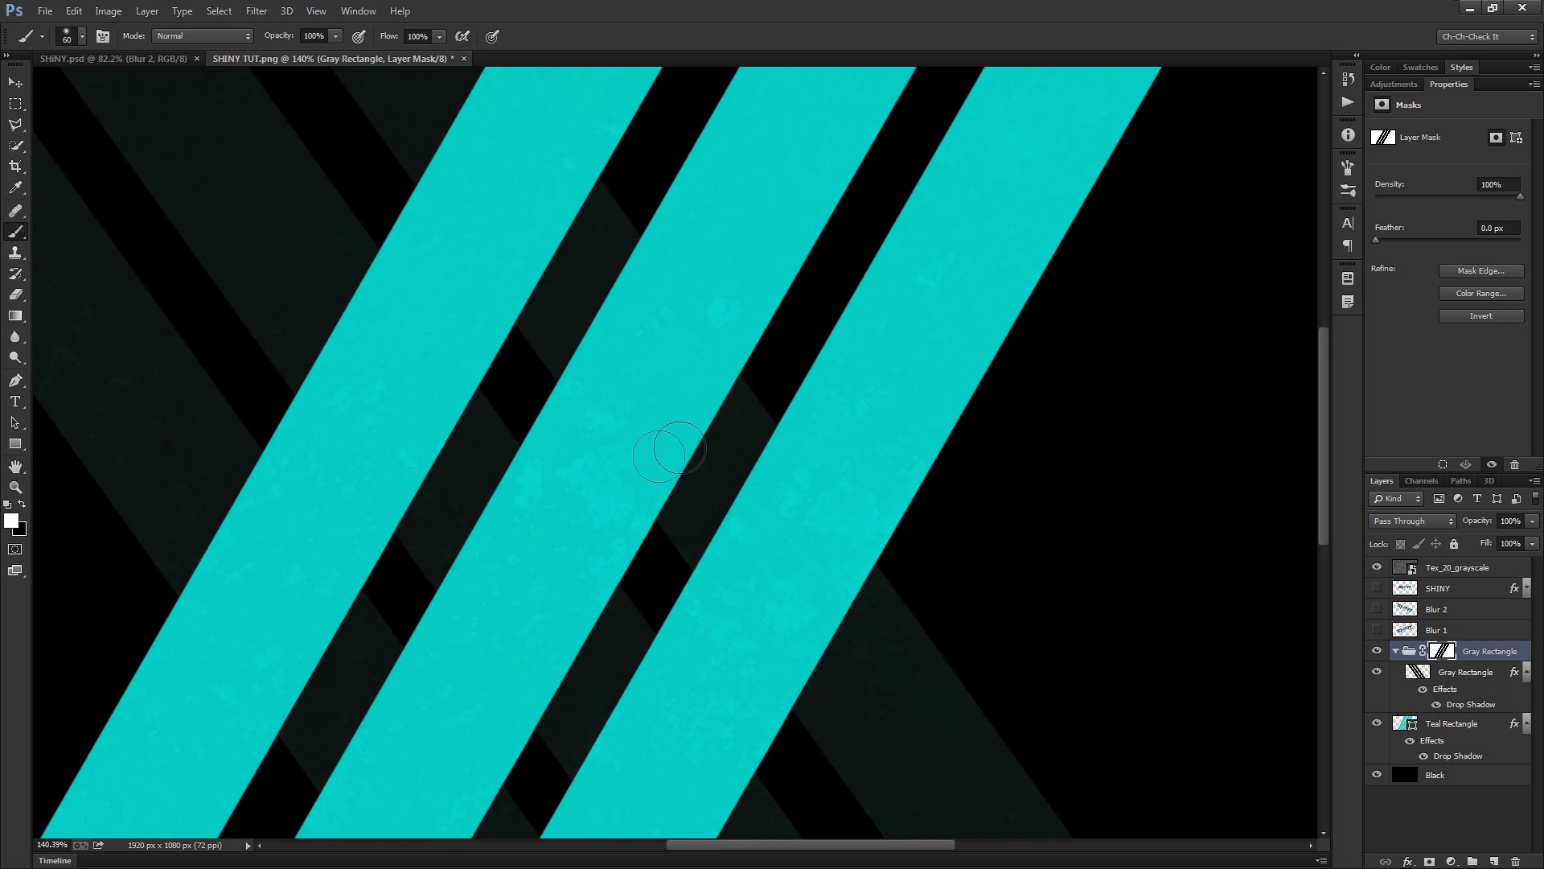
Paint white on the group mask to reveal the rightmost dark stripe where it crosses over the leftmost teal stripe
{"action": "left_click_drag", "start_coordinate": [715, 396], "coordinate": [872, 644]}
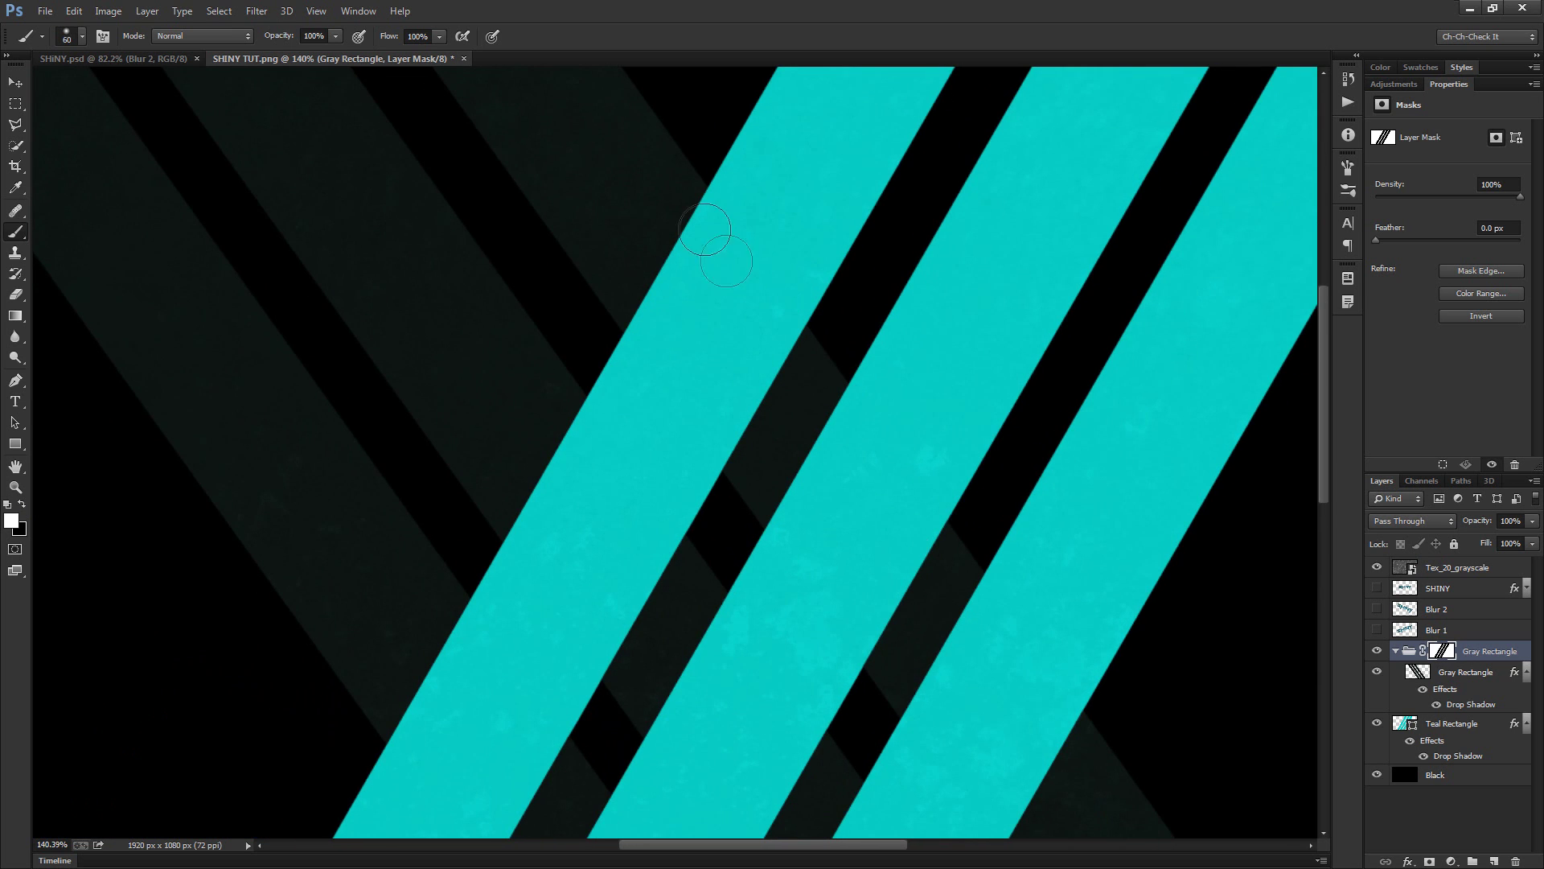
{"action": "scroll", "coordinate": [701, 234], "scroll_direction": "up", "scroll_amount": 3}
{"action": "scroll", "coordinate": [700, 234], "scroll_direction": "up", "scroll_amount": 1}
{"action": "left_click_drag", "start_coordinate": [727, 252], "coordinate": [711, 315]}
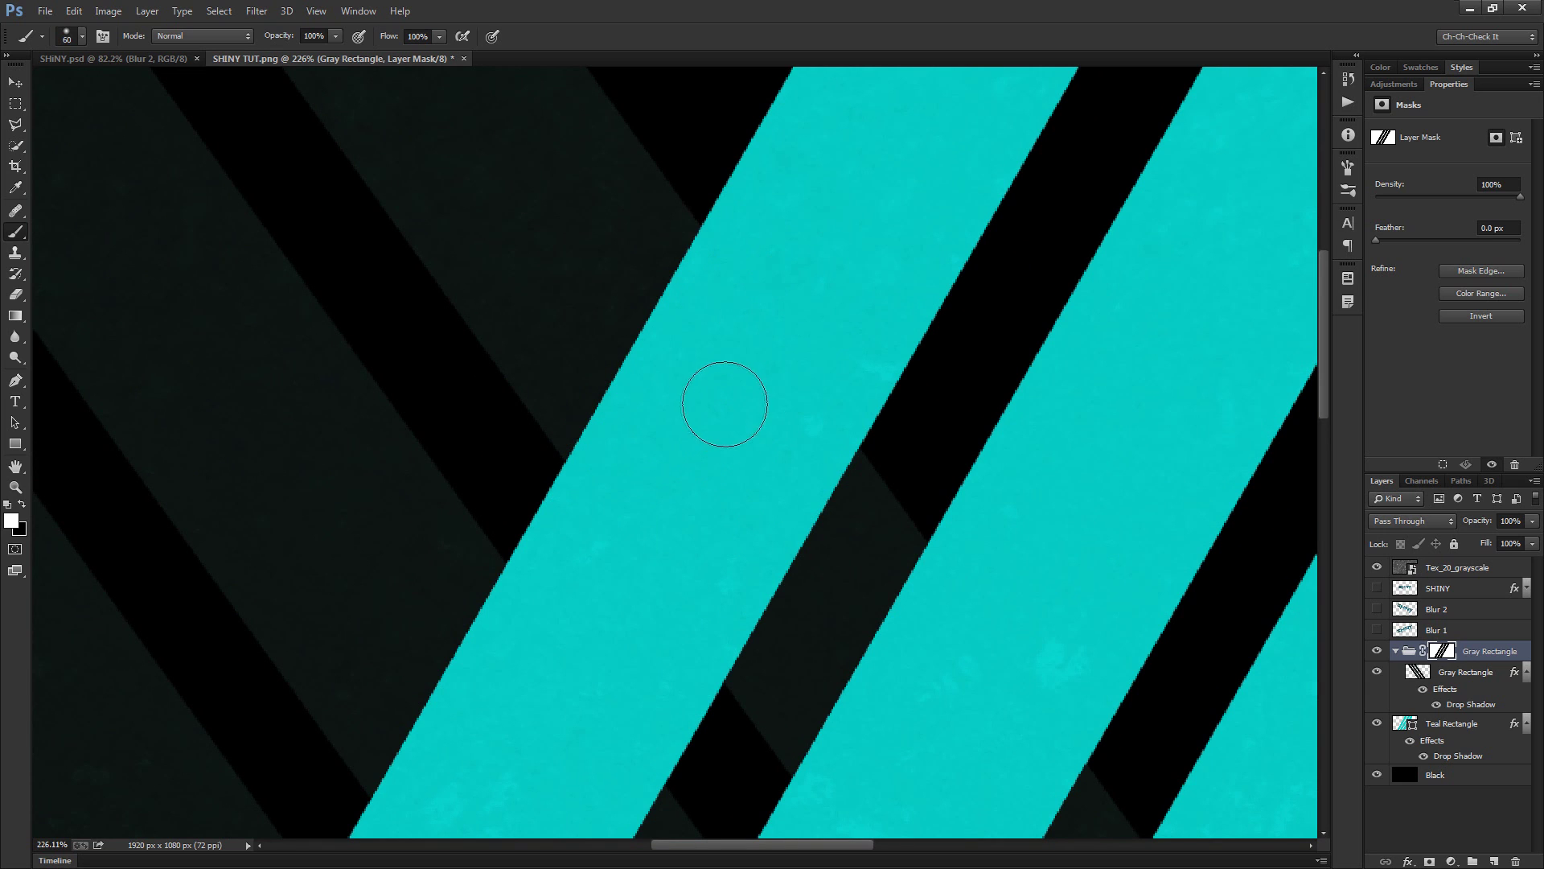
{"action": "mouse_move", "coordinate": [691, 249]}
{"action": "left_mouse_down"}
{"action": "mouse_move", "coordinate": [730, 273]}
{"action": "mouse_move", "coordinate": [716, 238]}
{"action": "mouse_move", "coordinate": [849, 446]}
{"action": "mouse_move", "coordinate": [699, 705]}
{"action": "mouse_move", "coordinate": [755, 583]}
{"action": "mouse_move", "coordinate": [853, 463]}
{"action": "mouse_move", "coordinate": [749, 618]}
{"action": "mouse_move", "coordinate": [674, 610]}
{"action": "mouse_move", "coordinate": [615, 496]}
{"action": "mouse_move", "coordinate": [576, 466]}
{"action": "mouse_move", "coordinate": [583, 390]}
{"action": "mouse_move", "coordinate": [670, 249]}
{"action": "mouse_move", "coordinate": [637, 355]}
{"action": "mouse_move", "coordinate": [649, 374]}
{"action": "mouse_move", "coordinate": [670, 339]}
{"action": "mouse_move", "coordinate": [609, 434]}
{"action": "mouse_move", "coordinate": [701, 538]}
{"action": "mouse_move", "coordinate": [765, 541]}
{"action": "mouse_move", "coordinate": [691, 593]}
{"action": "mouse_move", "coordinate": [776, 445]}
{"action": "mouse_move", "coordinate": [757, 469]}
{"action": "mouse_move", "coordinate": [742, 464]}
{"action": "mouse_move", "coordinate": [761, 361]}
{"action": "mouse_move", "coordinate": [729, 412]}
{"action": "mouse_move", "coordinate": [711, 403]}
{"action": "mouse_move", "coordinate": [680, 472]}
{"action": "mouse_move", "coordinate": [717, 442]}
{"action": "mouse_move", "coordinate": [809, 466]}
{"action": "mouse_move", "coordinate": [788, 428]}
{"action": "left_mouse_up"}
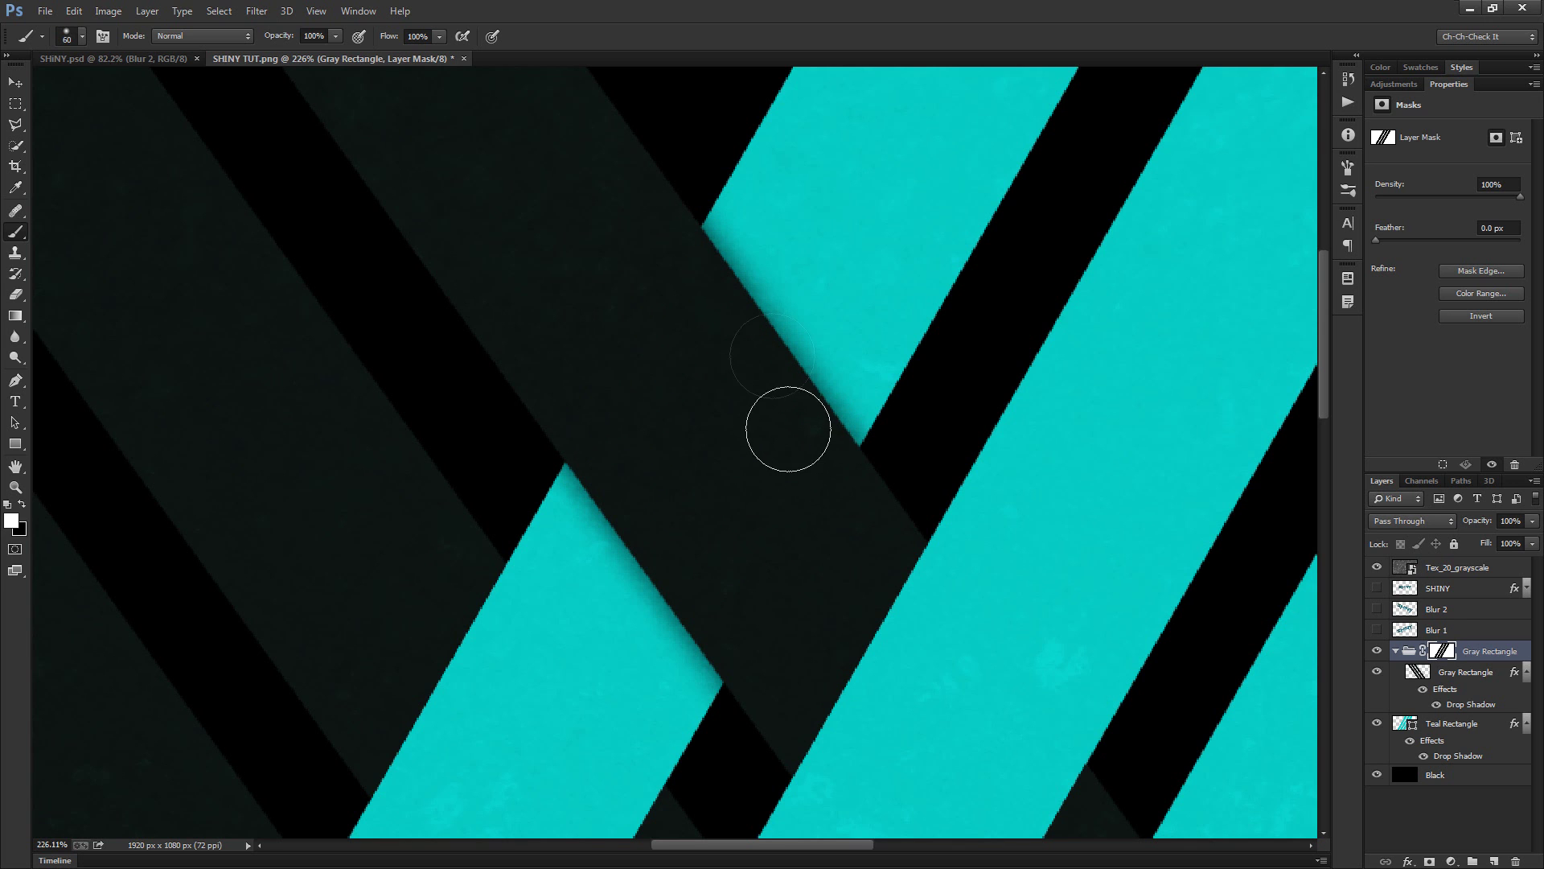
Examine the drop shadow where the dark stripe crosses the teal, and the edges where teal stays on top, with the Gray Rectangle layer selected
{"action": "scroll", "coordinate": [708, 404], "scroll_direction": "down", "scroll_amount": 3}
{"action": "scroll", "coordinate": [712, 406], "scroll_direction": "up", "scroll_amount": 2}
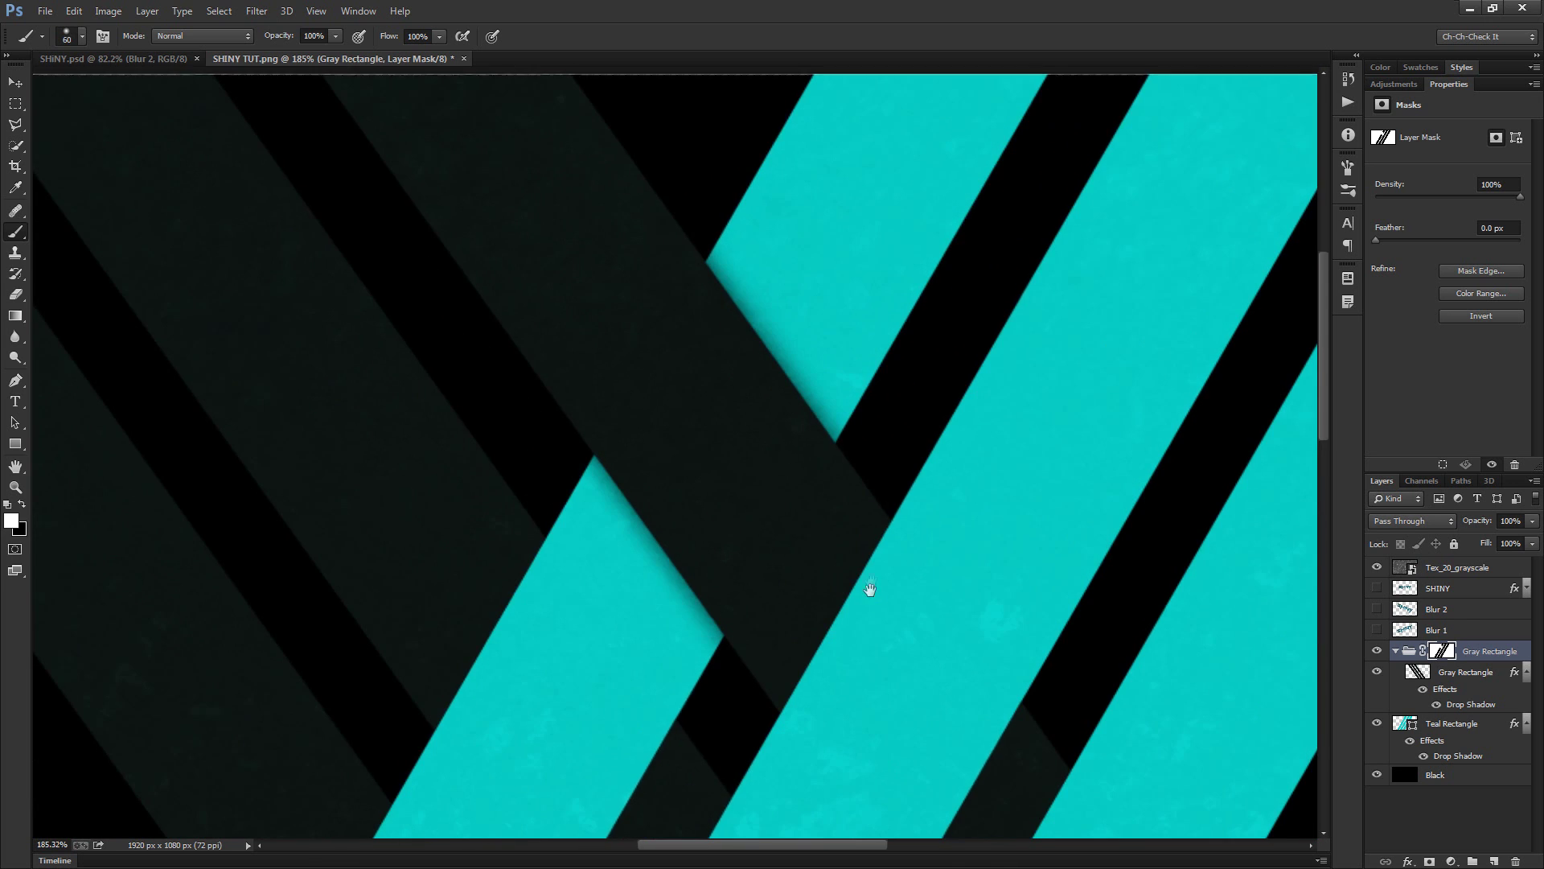
{"action": "left_click_drag", "start_coordinate": [871, 589], "coordinate": [861, 493]}
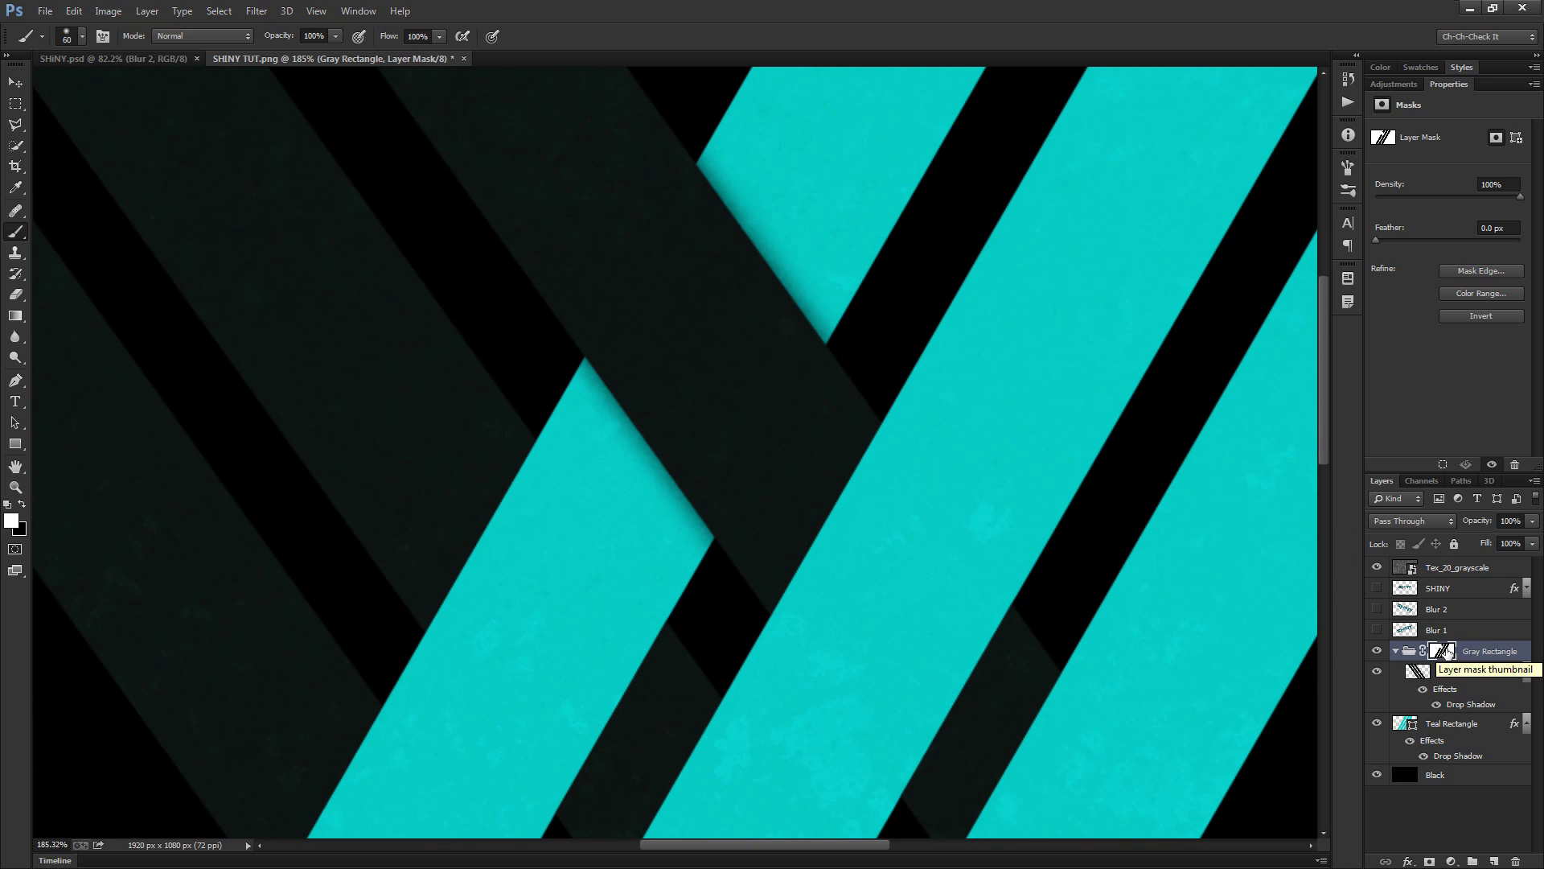
{"action": "left_click", "coordinate": [1487, 673]}
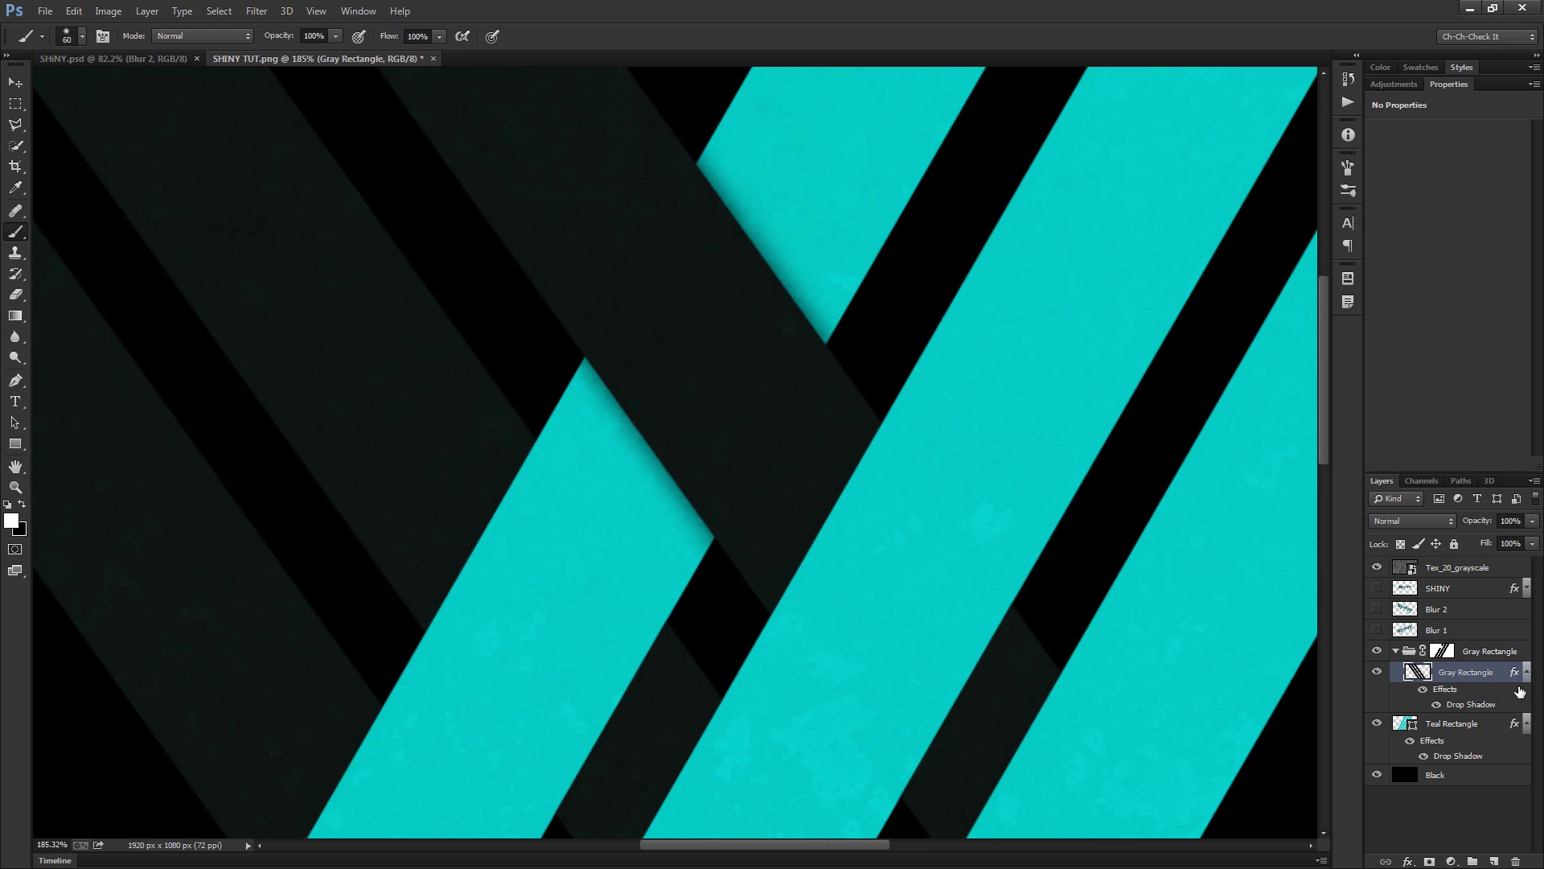
{"action": "scroll", "coordinate": [789, 272], "scroll_direction": "up", "scroll_amount": 6}
{"action": "mouse_move", "coordinate": [710, 356]}
{"action": "left_mouse_down"}
{"action": "mouse_move", "coordinate": [801, 420]}
{"action": "mouse_move", "coordinate": [839, 244]}
{"action": "mouse_move", "coordinate": [692, 600]}
{"action": "mouse_move", "coordinate": [762, 463]}
{"action": "left_mouse_up"}
{"action": "left_click_drag", "start_coordinate": [709, 530], "coordinate": [828, 403]}
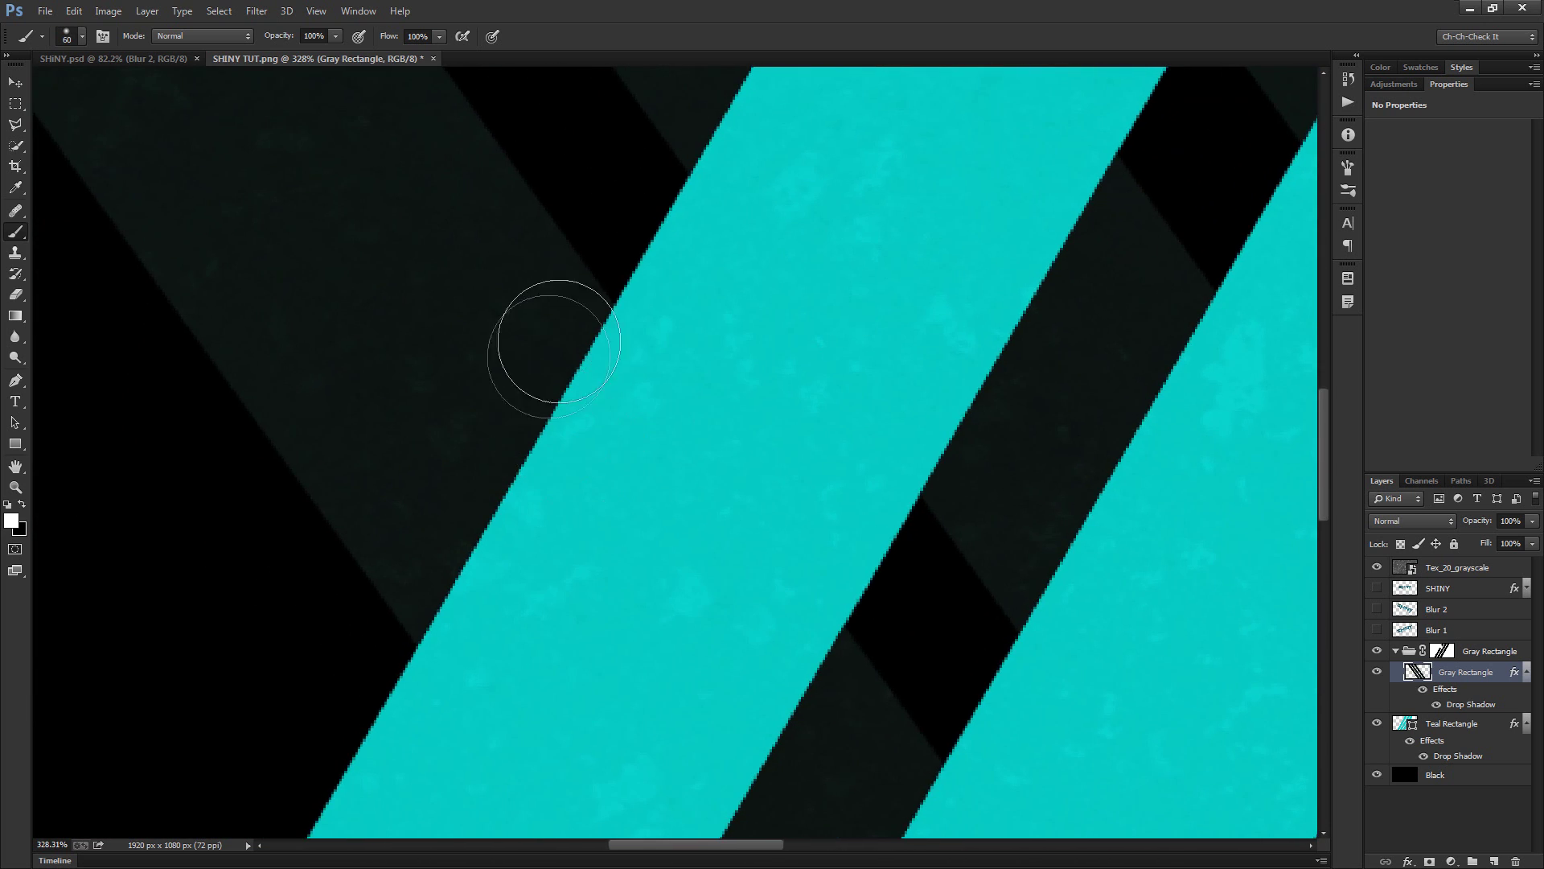
{"action": "left_click_drag", "start_coordinate": [635, 631], "coordinate": [650, 552]}
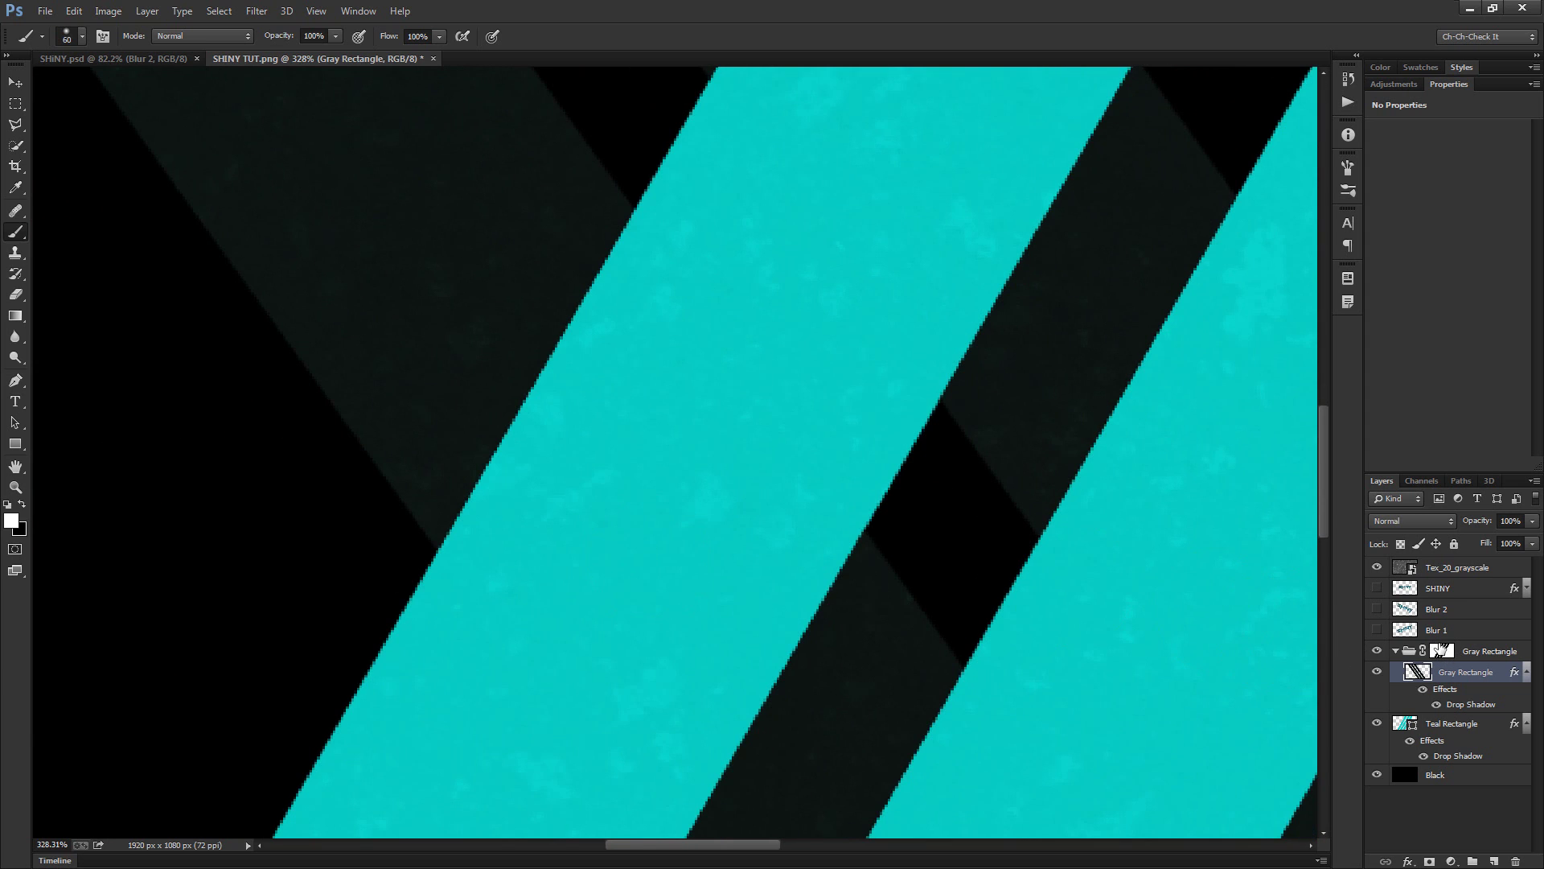
Try the mask directly on the Gray Rectangle layer, inspect the shadows along the teal edges, and return the mask to the group
{"action": "left_click_drag", "start_coordinate": [1443, 650], "coordinate": [1484, 674]}
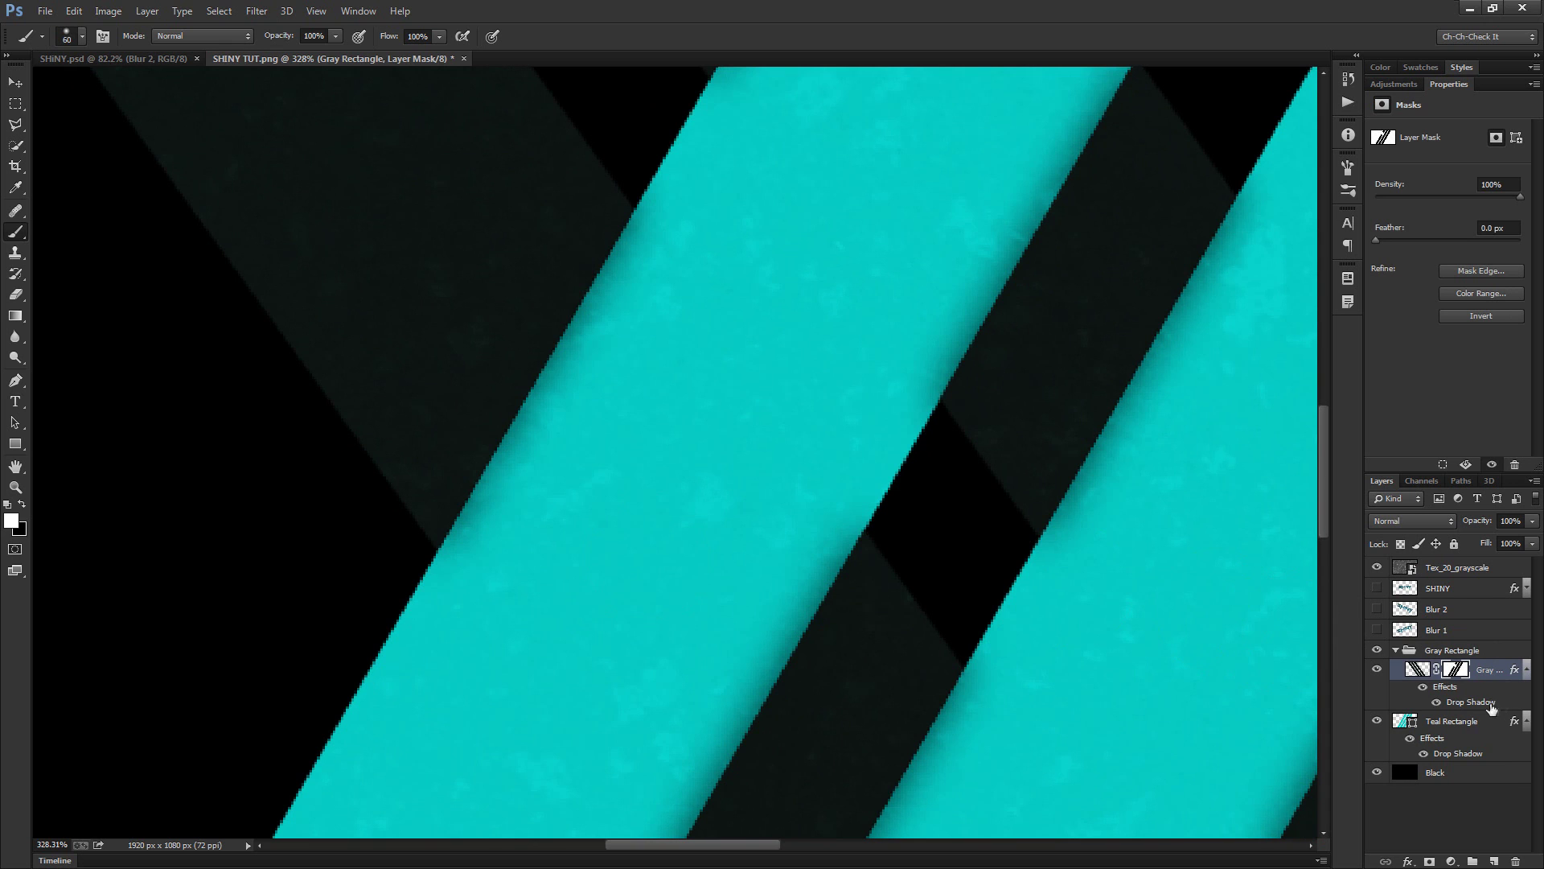
{"action": "left_click_drag", "start_coordinate": [812, 475], "coordinate": [962, 499]}
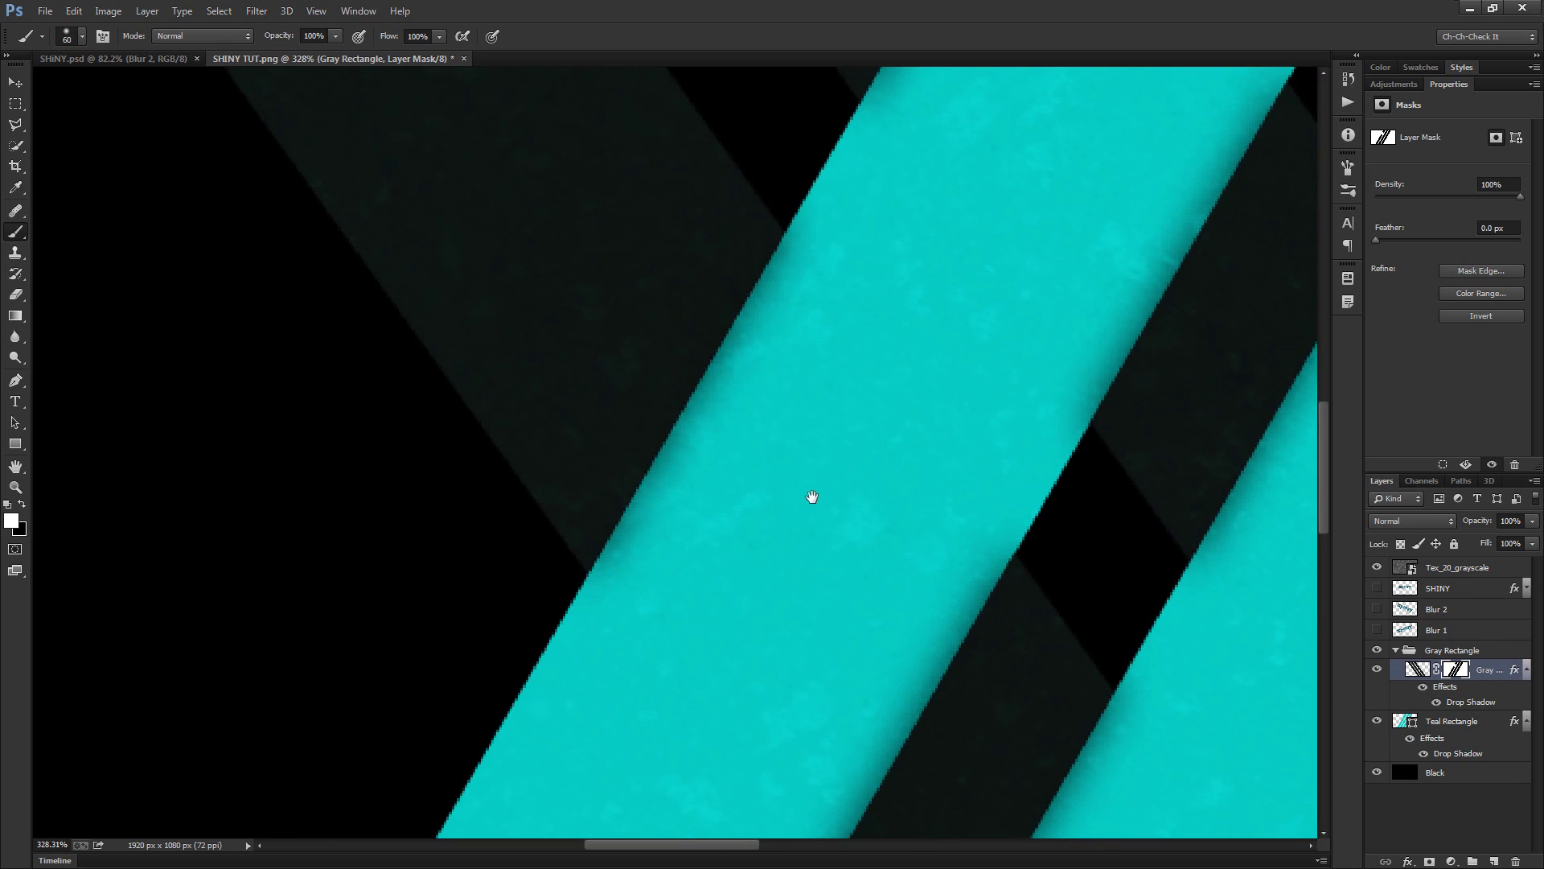
{"action": "scroll", "coordinate": [745, 523], "scroll_direction": "down", "scroll_amount": 3}
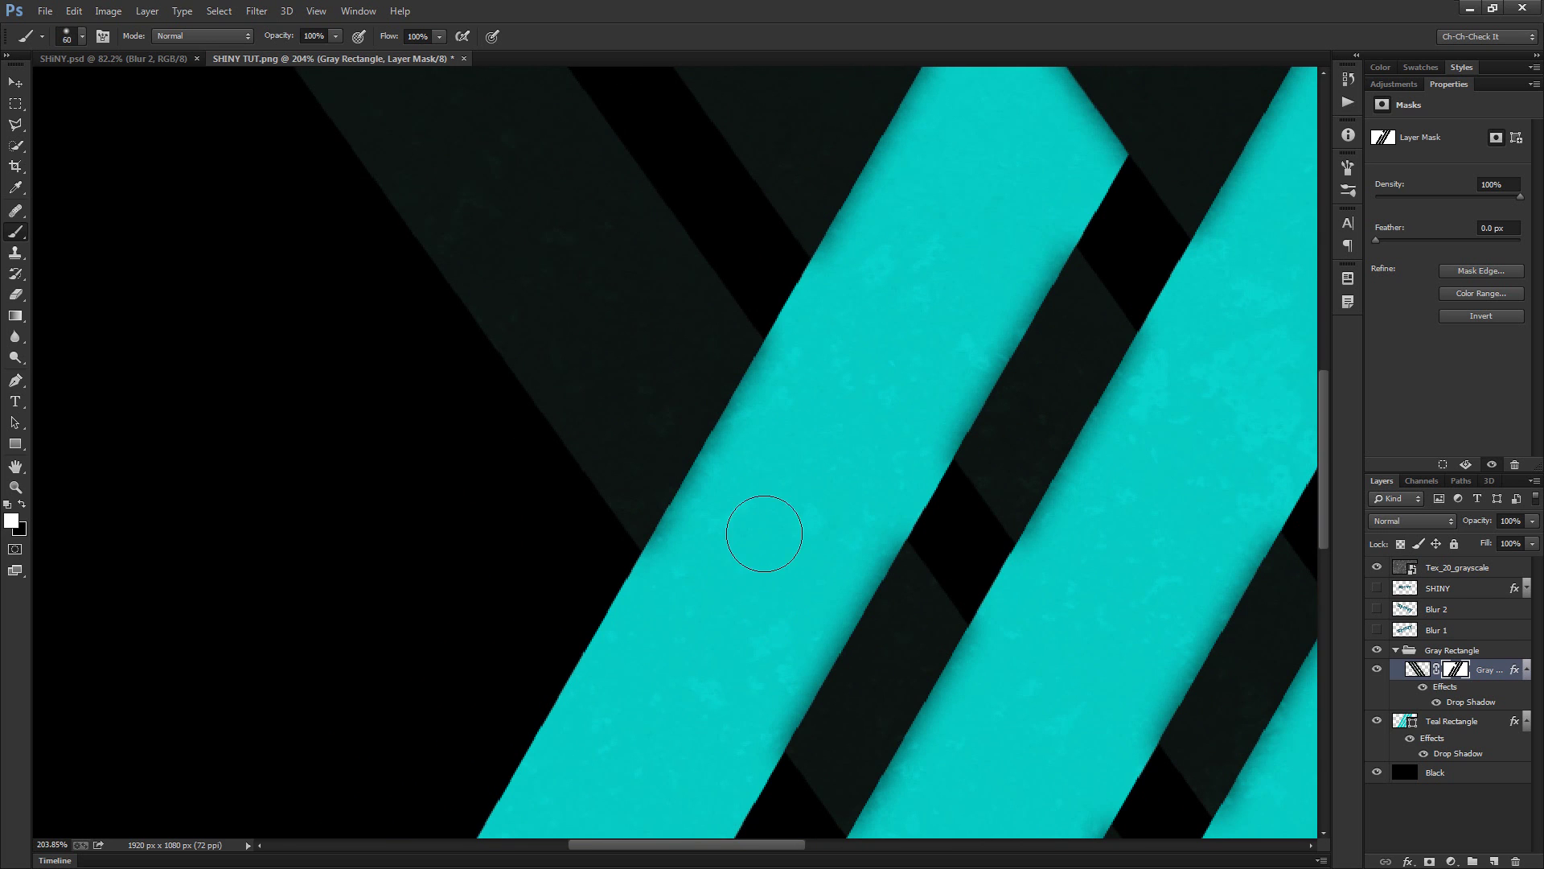
{"action": "scroll", "coordinate": [765, 531], "scroll_direction": "down", "scroll_amount": 3}
{"action": "left_click_drag", "start_coordinate": [1093, 562], "coordinate": [955, 663]}
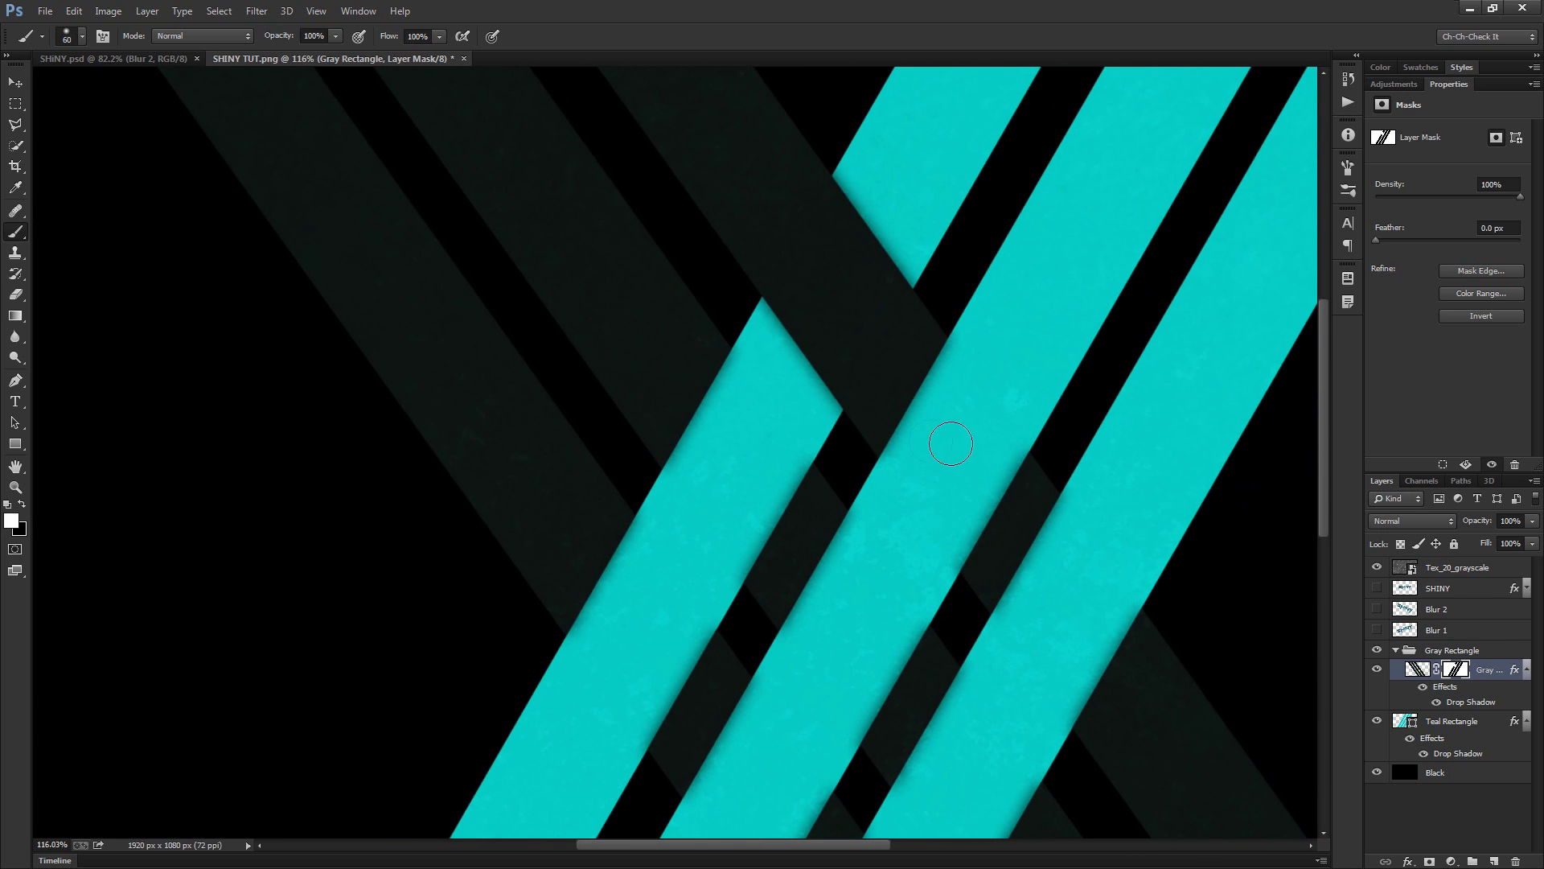
{"action": "left_click_drag", "start_coordinate": [782, 438], "coordinate": [797, 524]}
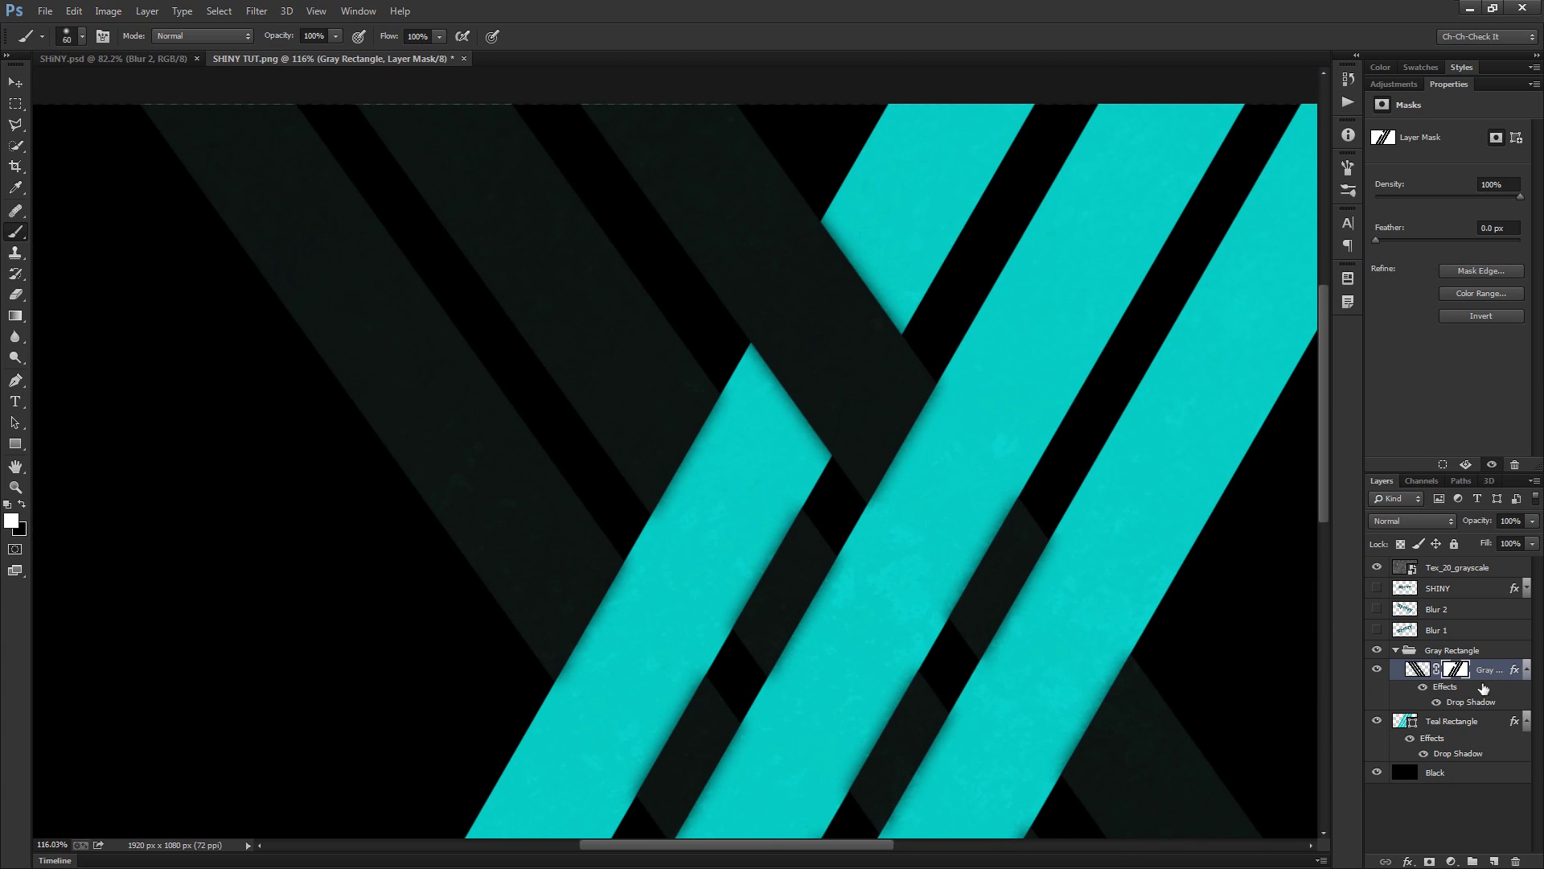
{"action": "left_click_drag", "start_coordinate": [1462, 674], "coordinate": [1467, 651]}
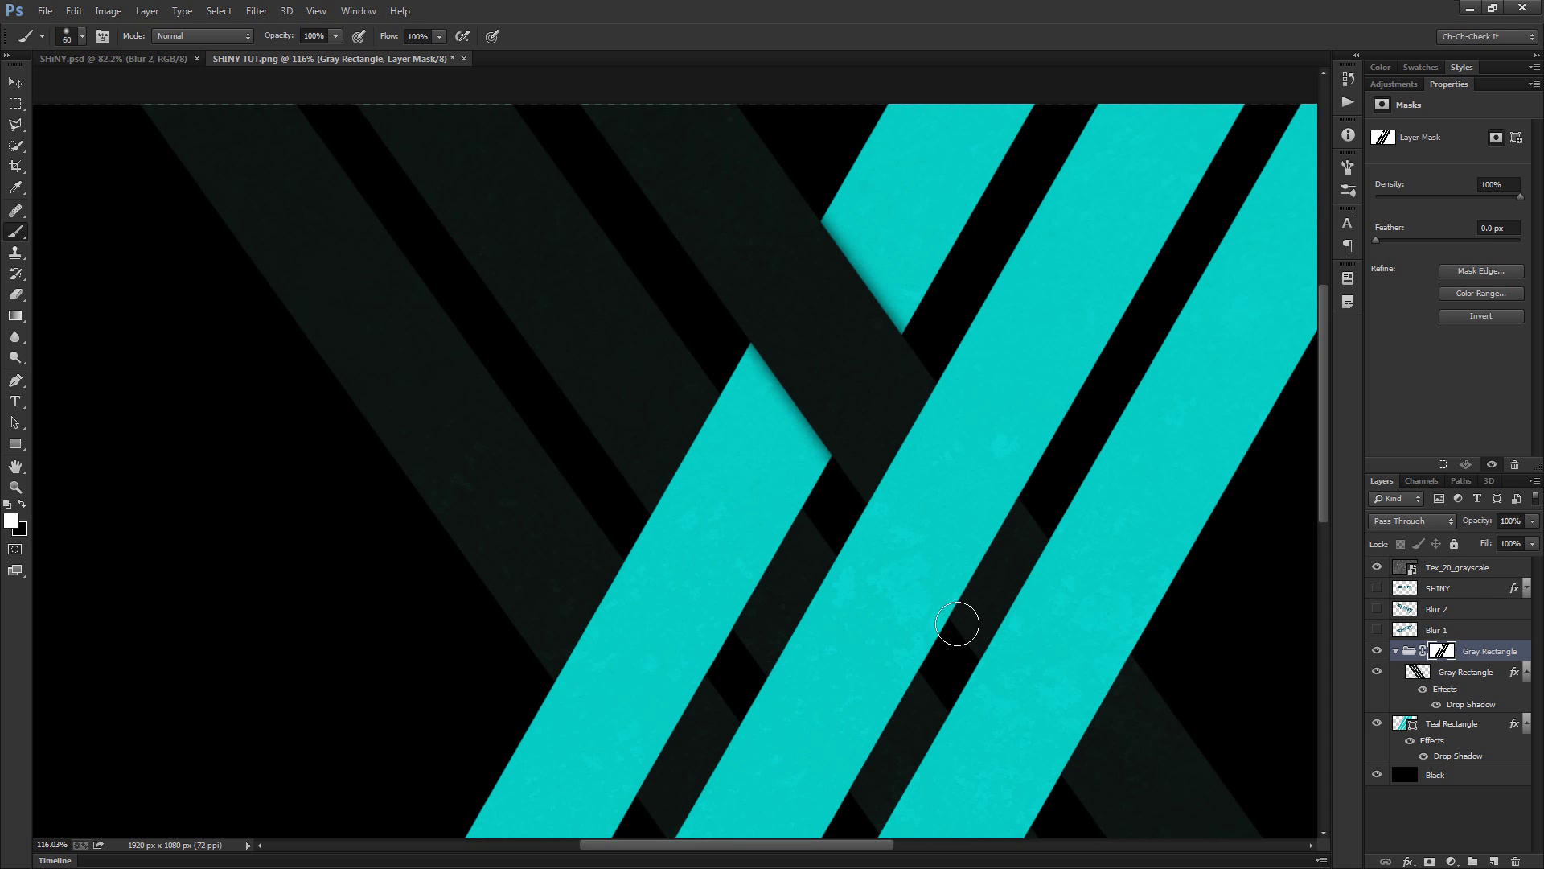
Paint white on the group mask to reveal the rightmost dark stripe where it crosses over the rightmost teal stripe
{"action": "scroll", "coordinate": [734, 310], "scroll_direction": "up", "scroll_amount": 5}
{"action": "left_click_drag", "start_coordinate": [885, 567], "coordinate": [847, 481]}
{"action": "scroll", "coordinate": [778, 488], "scroll_direction": "down", "scroll_amount": 4}
{"action": "scroll", "coordinate": [852, 478], "scroll_direction": "up", "scroll_amount": 3}
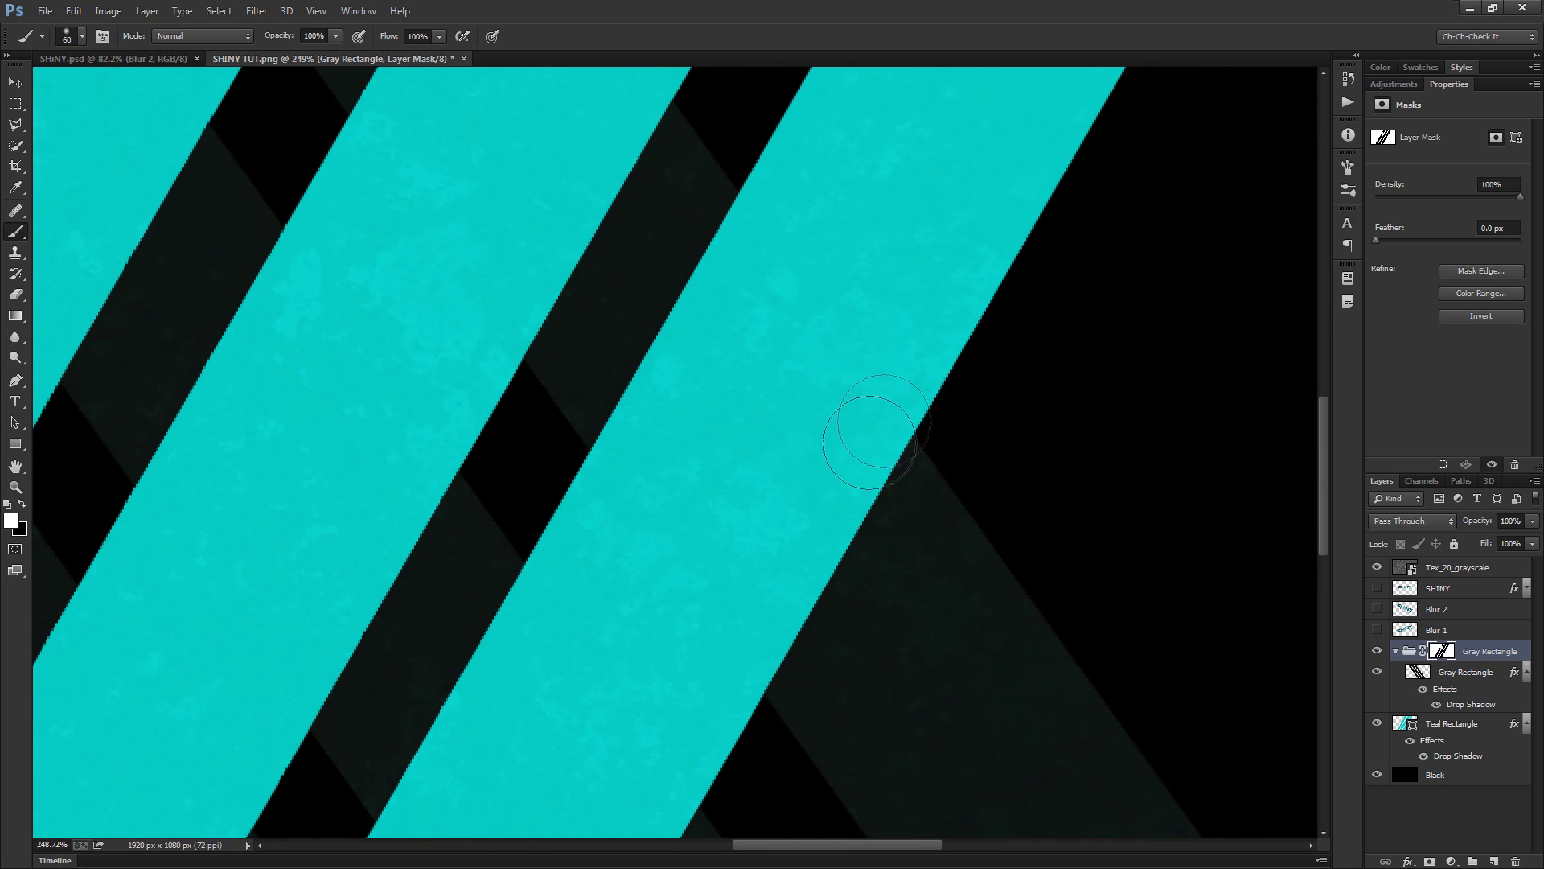
{"action": "mouse_move", "coordinate": [913, 433]}
{"action": "left_mouse_down"}
{"action": "mouse_move", "coordinate": [914, 472]}
{"action": "mouse_move", "coordinate": [915, 451]}
{"action": "mouse_move", "coordinate": [890, 474]}
{"action": "mouse_move", "coordinate": [936, 456]}
{"action": "mouse_move", "coordinate": [866, 301]}
{"action": "mouse_move", "coordinate": [814, 280]}
{"action": "mouse_move", "coordinate": [755, 153]}
{"action": "mouse_move", "coordinate": [777, 226]}
{"action": "mouse_move", "coordinate": [678, 348]}
{"action": "mouse_move", "coordinate": [636, 457]}
{"action": "mouse_move", "coordinate": [635, 439]}
{"action": "mouse_move", "coordinate": [746, 633]}
{"action": "mouse_move", "coordinate": [765, 700]}
{"action": "mouse_move", "coordinate": [836, 480]}
{"action": "mouse_move", "coordinate": [867, 508]}
{"action": "mouse_move", "coordinate": [829, 605]}
{"action": "mouse_move", "coordinate": [777, 485]}
{"action": "mouse_move", "coordinate": [697, 562]}
{"action": "mouse_move", "coordinate": [714, 552]}
{"action": "mouse_move", "coordinate": [725, 334]}
{"action": "mouse_move", "coordinate": [814, 330]}
{"action": "mouse_move", "coordinate": [862, 406]}
{"action": "mouse_move", "coordinate": [844, 338]}
{"action": "mouse_move", "coordinate": [876, 328]}
{"action": "left_mouse_up"}
{"action": "scroll", "coordinate": [844, 488], "scroll_direction": "down", "scroll_amount": 2}
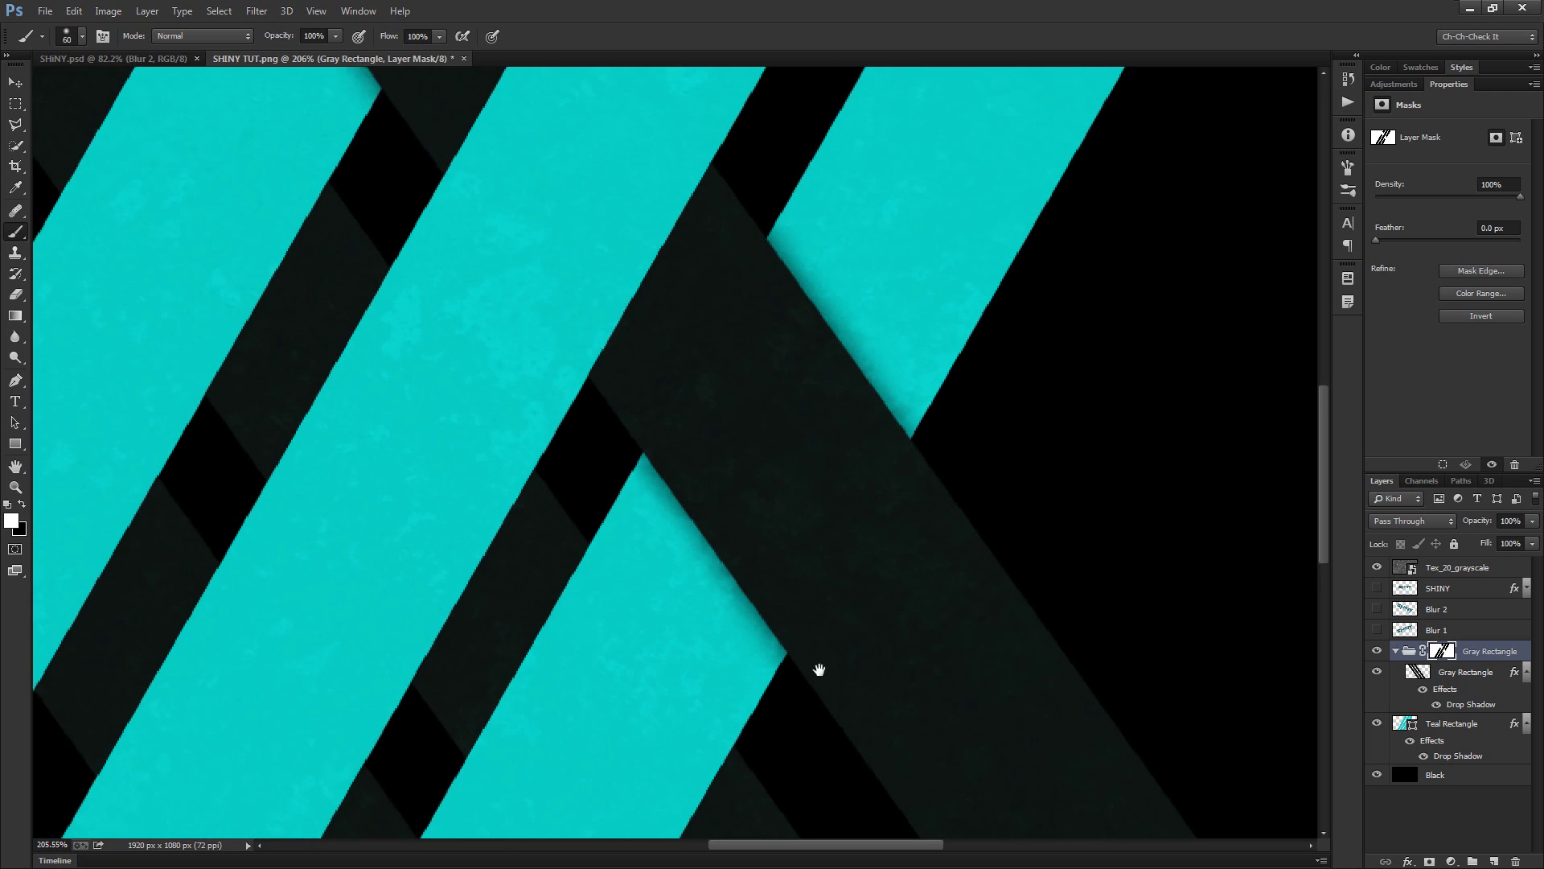
Paint white on the group mask to reveal the leftmost dark stripe where it crosses over the rightmost teal stripe
{"action": "left_click_drag", "start_coordinate": [820, 678], "coordinate": [869, 484]}
{"action": "left_click_drag", "start_coordinate": [697, 653], "coordinate": [897, 379]}
{"action": "mouse_move", "coordinate": [803, 651]}
{"action": "left_mouse_down"}
{"action": "mouse_move", "coordinate": [863, 461]}
{"action": "mouse_move", "coordinate": [863, 521]}
{"action": "mouse_move", "coordinate": [889, 456]}
{"action": "mouse_move", "coordinate": [868, 396]}
{"action": "mouse_move", "coordinate": [853, 403]}
{"action": "mouse_move", "coordinate": [741, 263]}
{"action": "mouse_move", "coordinate": [762, 259]}
{"action": "mouse_move", "coordinate": [867, 448]}
{"action": "mouse_move", "coordinate": [822, 583]}
{"action": "mouse_move", "coordinate": [797, 601]}
{"action": "mouse_move", "coordinate": [721, 594]}
{"action": "mouse_move", "coordinate": [664, 481]}
{"action": "mouse_move", "coordinate": [642, 500]}
{"action": "mouse_move", "coordinate": [644, 412]}
{"action": "mouse_move", "coordinate": [681, 327]}
{"action": "mouse_move", "coordinate": [724, 290]}
{"action": "mouse_move", "coordinate": [679, 453]}
{"action": "mouse_move", "coordinate": [713, 389]}
{"action": "mouse_move", "coordinate": [715, 455]}
{"action": "mouse_move", "coordinate": [788, 576]}
{"action": "mouse_move", "coordinate": [829, 569]}
{"action": "mouse_move", "coordinate": [788, 420]}
{"action": "mouse_move", "coordinate": [746, 341]}
{"action": "mouse_move", "coordinate": [768, 432]}
{"action": "mouse_move", "coordinate": [731, 265]}
{"action": "mouse_move", "coordinate": [886, 493]}
{"action": "left_mouse_up"}
Paint white on the group mask to reveal the leftmost dark stripe where it crosses over the leftmost teal stripe
{"action": "scroll", "coordinate": [852, 515], "scroll_direction": "down", "scroll_amount": 3}
{"action": "left_click_drag", "start_coordinate": [555, 288], "coordinate": [760, 666]}
{"action": "scroll", "coordinate": [705, 502], "scroll_direction": "up", "scroll_amount": 3}
{"action": "scroll", "coordinate": [707, 504], "scroll_direction": "down", "scroll_amount": 1}
{"action": "mouse_move", "coordinate": [668, 579]}
{"action": "left_mouse_down"}
{"action": "mouse_move", "coordinate": [655, 599]}
{"action": "mouse_move", "coordinate": [503, 350]}
{"action": "mouse_move", "coordinate": [569, 200]}
{"action": "mouse_move", "coordinate": [644, 128]}
{"action": "mouse_move", "coordinate": [781, 405]}
{"action": "mouse_move", "coordinate": [717, 493]}
{"action": "mouse_move", "coordinate": [552, 359]}
{"action": "mouse_move", "coordinate": [632, 358]}
{"action": "mouse_move", "coordinate": [621, 241]}
{"action": "mouse_move", "coordinate": [637, 214]}
{"action": "left_mouse_up"}
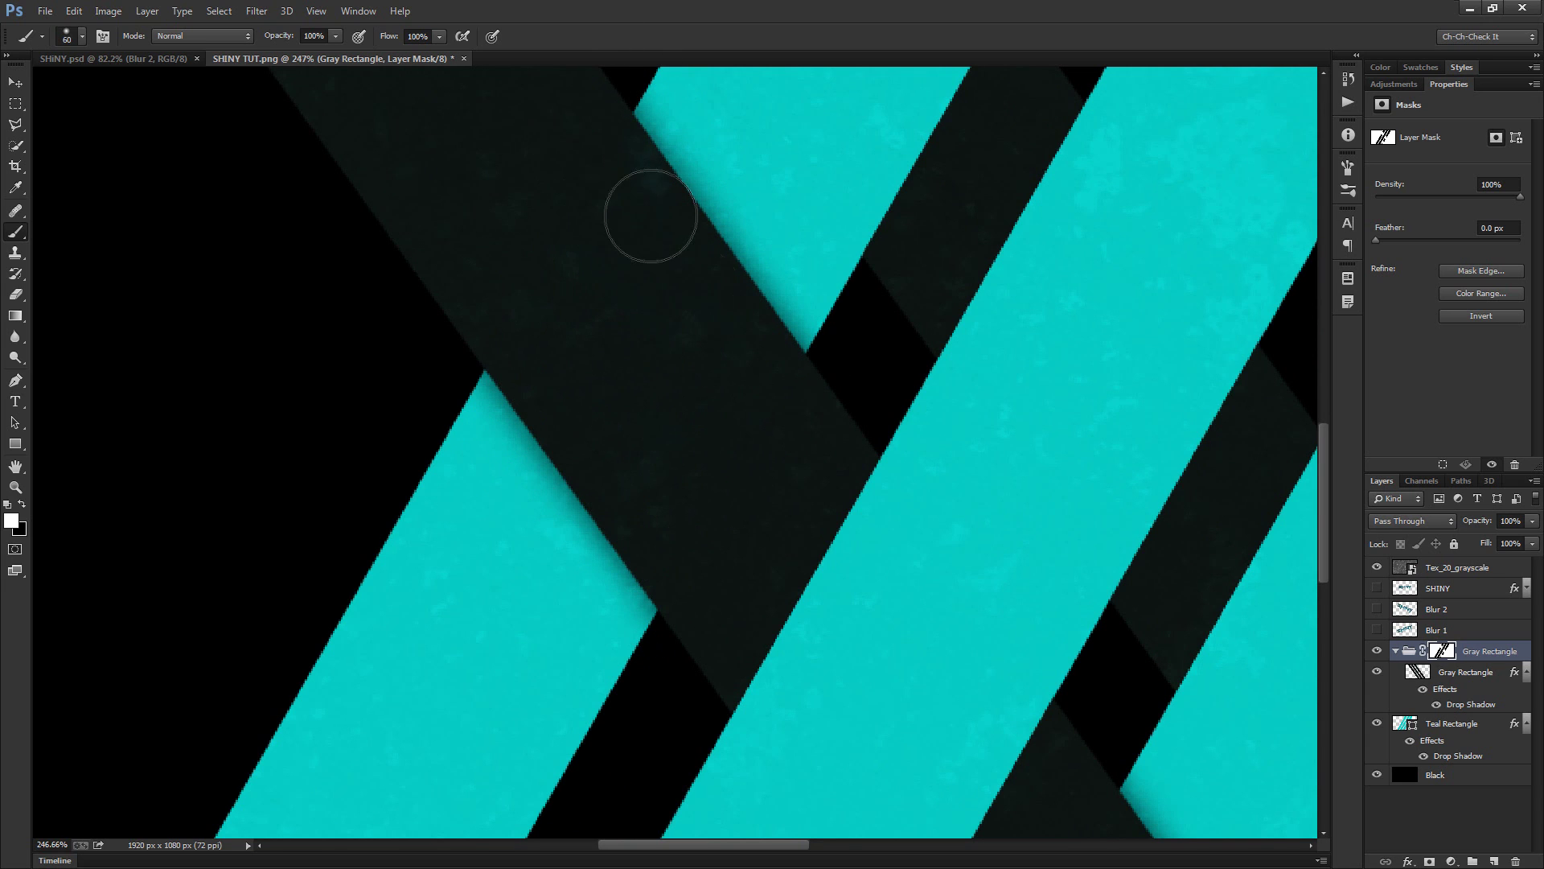
Paint white on the group mask to reveal the middle dark stripe where it crosses over the middle teal stripe
{"action": "scroll", "coordinate": [692, 394], "scroll_direction": "down", "scroll_amount": 1}
{"action": "mouse_move", "coordinate": [706, 417]}
{"action": "left_mouse_down"}
{"action": "mouse_move", "coordinate": [639, 610]}
{"action": "mouse_move", "coordinate": [582, 506]}
{"action": "mouse_move", "coordinate": [548, 510]}
{"action": "mouse_move", "coordinate": [546, 527]}
{"action": "mouse_move", "coordinate": [511, 456]}
{"action": "mouse_move", "coordinate": [438, 469]}
{"action": "left_mouse_up"}
{"action": "scroll", "coordinate": [614, 387], "scroll_direction": "up", "scroll_amount": 3}
{"action": "mouse_move", "coordinate": [724, 431]}
{"action": "left_mouse_down"}
{"action": "mouse_move", "coordinate": [708, 421]}
{"action": "mouse_move", "coordinate": [820, 655]}
{"action": "mouse_move", "coordinate": [877, 652]}
{"action": "mouse_move", "coordinate": [1008, 500]}
{"action": "mouse_move", "coordinate": [976, 326]}
{"action": "mouse_move", "coordinate": [890, 268]}
{"action": "mouse_move", "coordinate": [858, 172]}
{"action": "mouse_move", "coordinate": [1010, 379]}
{"action": "mouse_move", "coordinate": [900, 649]}
{"action": "mouse_move", "coordinate": [882, 527]}
{"action": "mouse_move", "coordinate": [786, 334]}
{"action": "mouse_move", "coordinate": [728, 365]}
{"action": "mouse_move", "coordinate": [800, 201]}
{"action": "mouse_move", "coordinate": [828, 383]}
{"action": "mouse_move", "coordinate": [938, 538]}
{"action": "mouse_move", "coordinate": [834, 475]}
{"action": "left_mouse_up"}
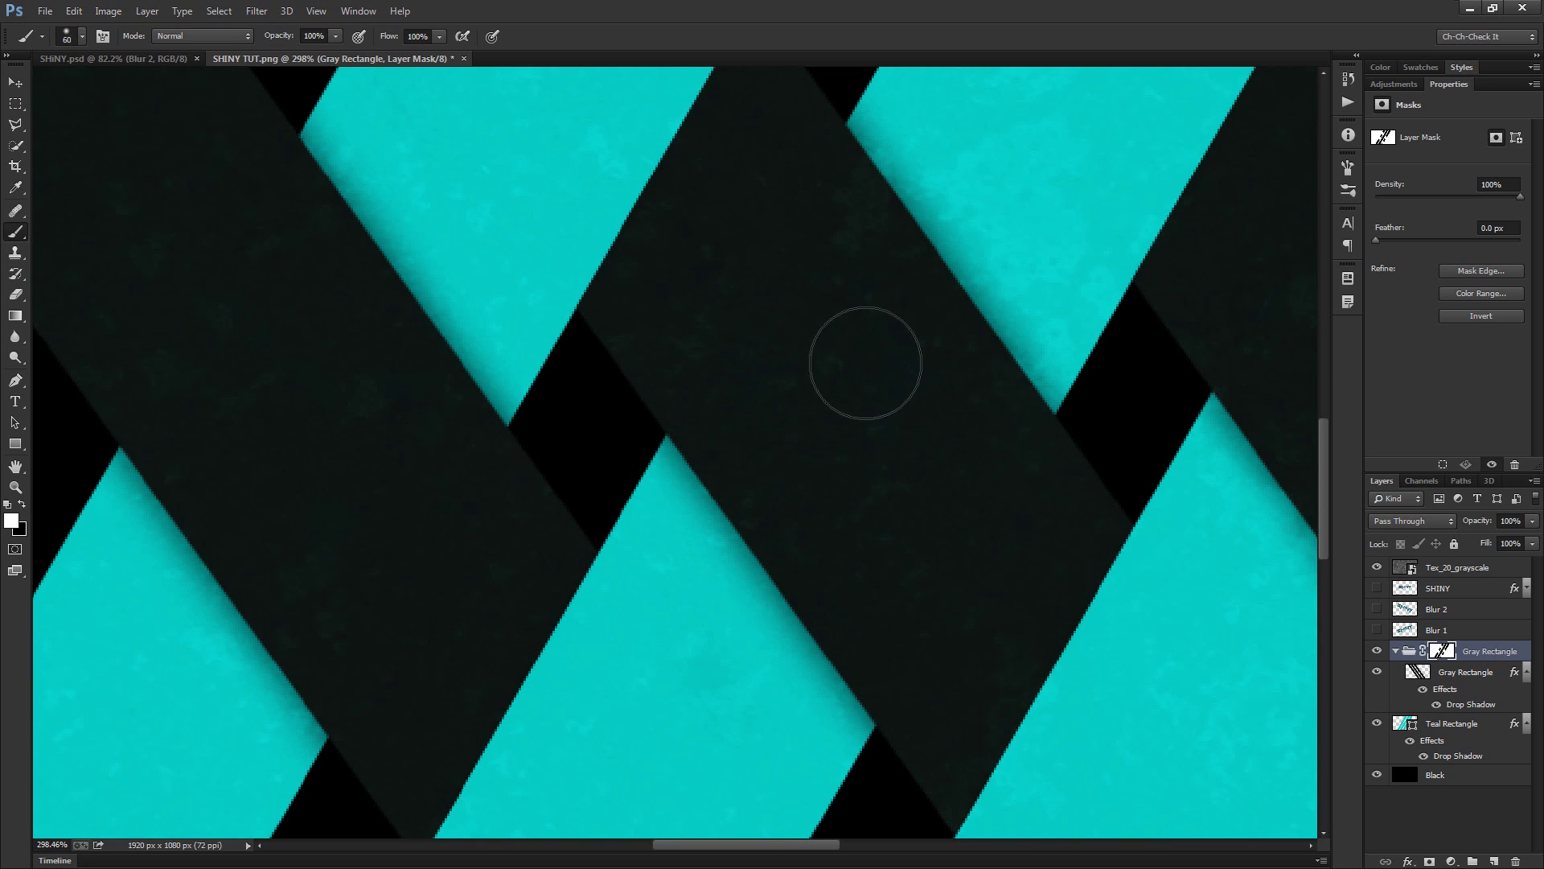
Examine the woven crossings up close, especially the teal edges lying over the dark stripes, and return to the whole canvas
{"action": "scroll", "coordinate": [827, 266], "scroll_direction": "down", "scroll_amount": 10}
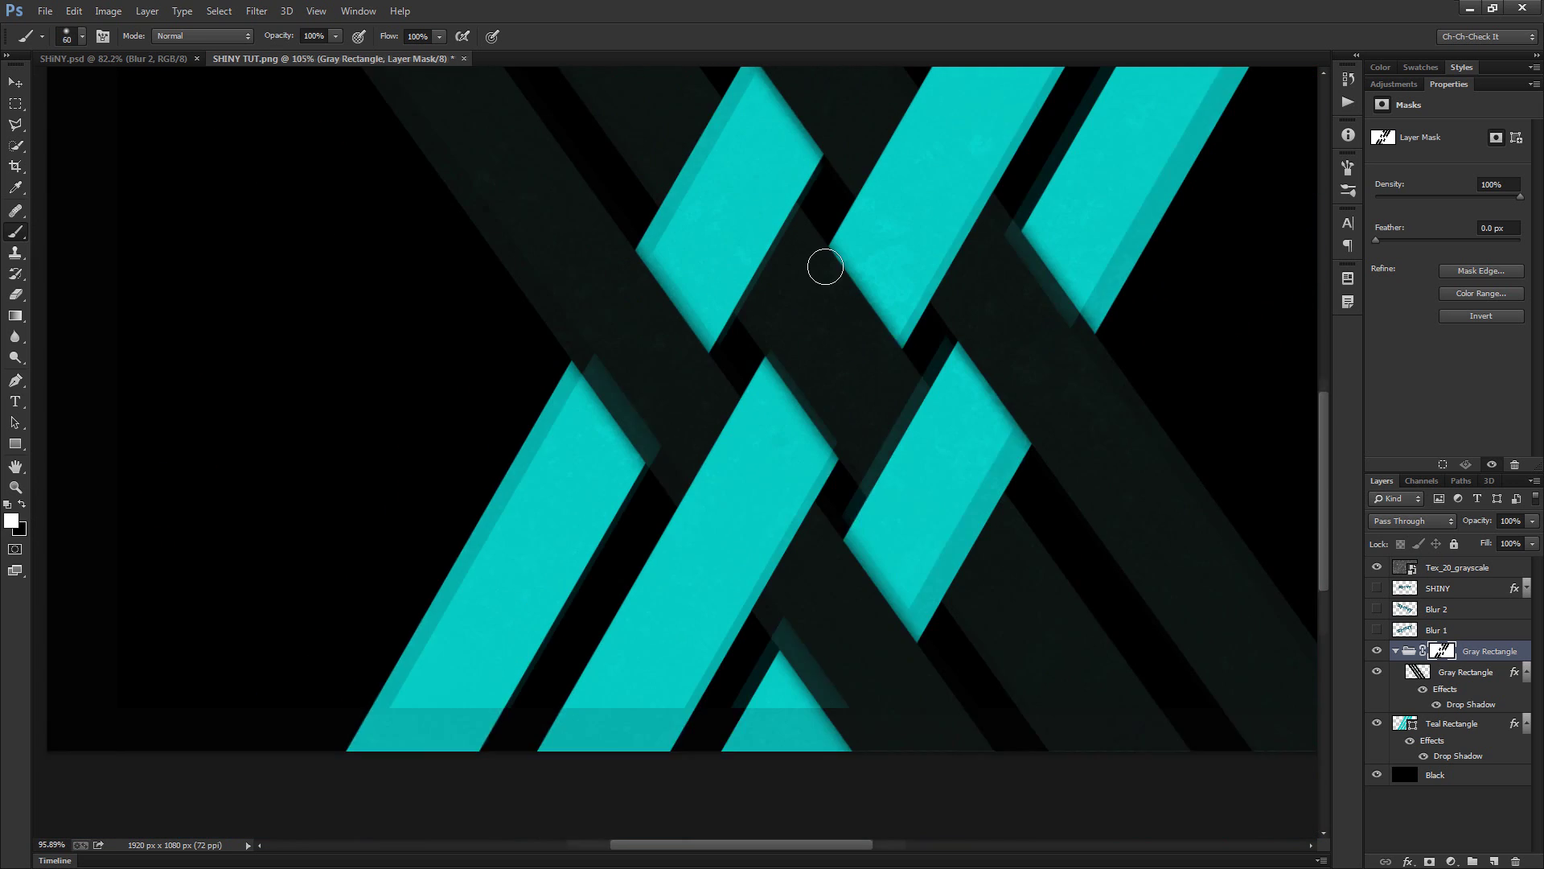
{"action": "scroll", "coordinate": [902, 266], "scroll_direction": "up", "scroll_amount": 1}
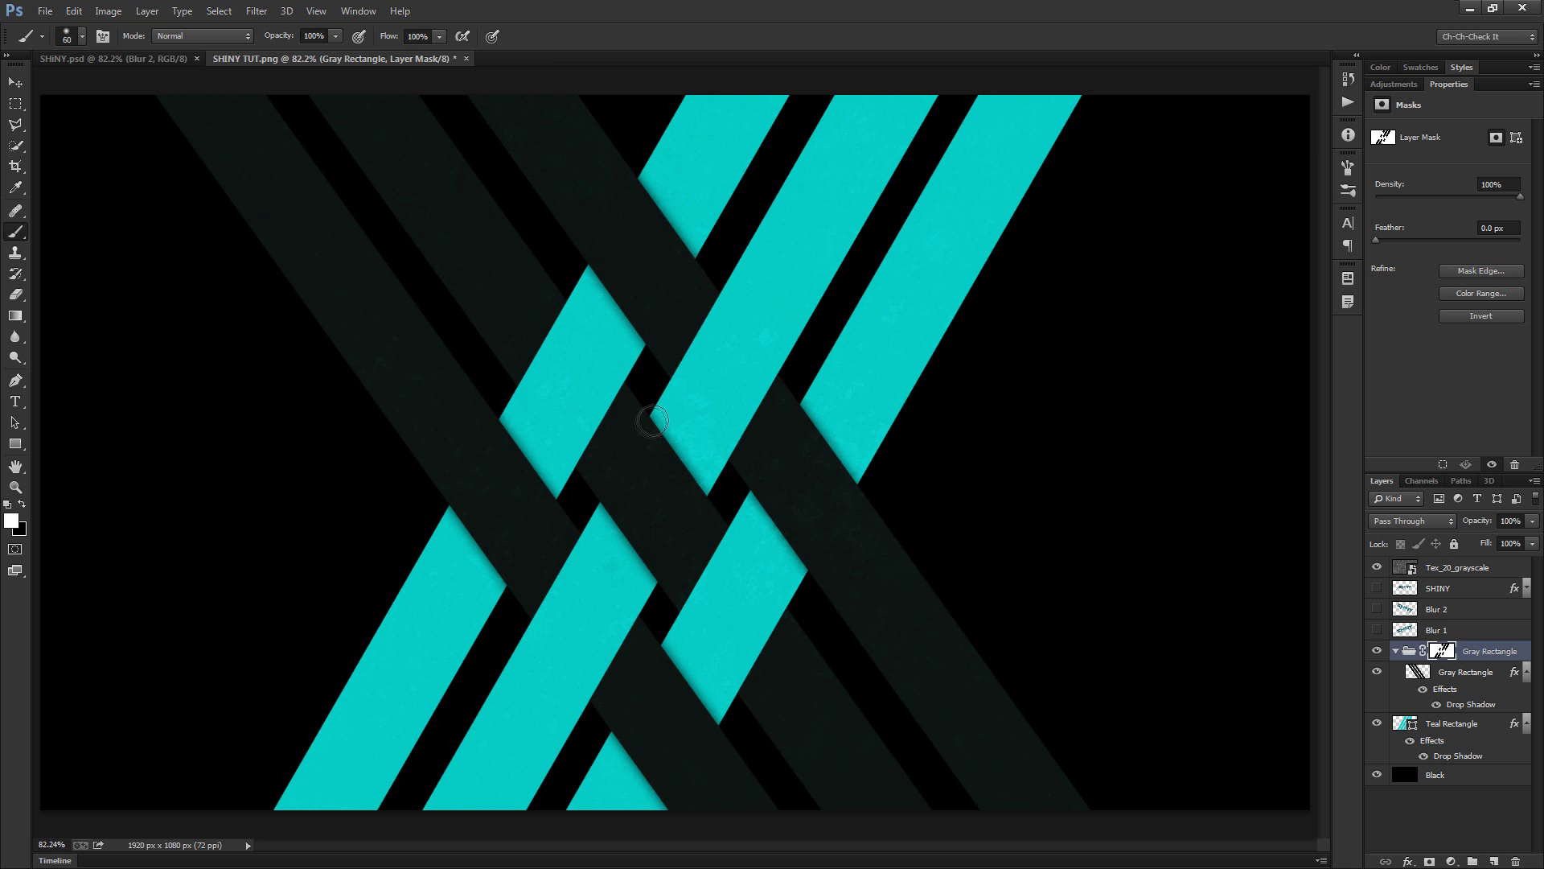
{"action": "scroll", "coordinate": [652, 420], "scroll_direction": "up", "scroll_amount": 8}
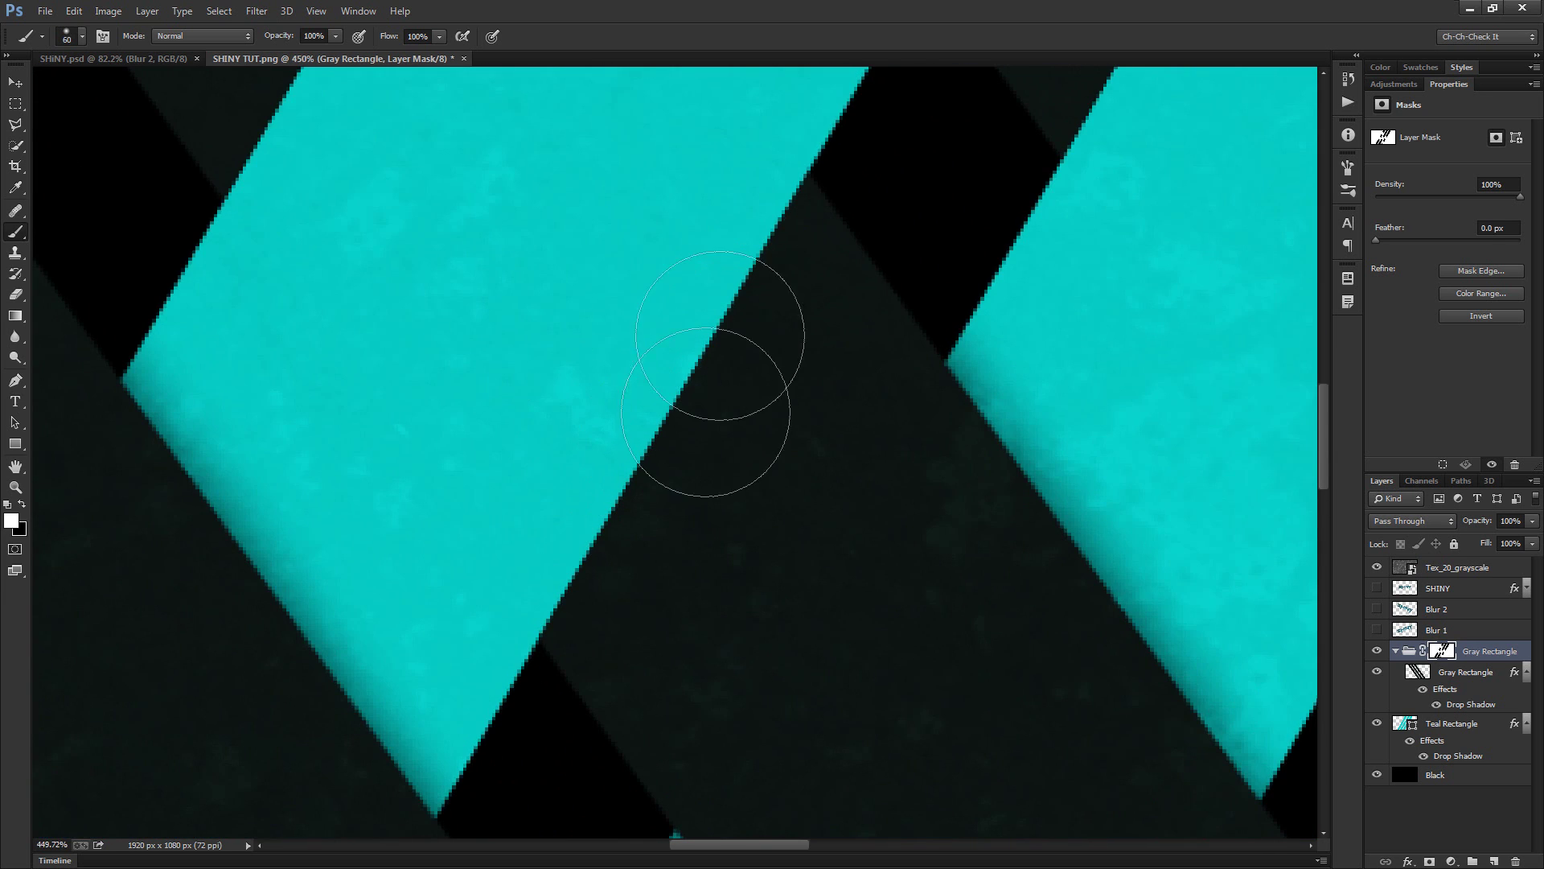
{"action": "scroll", "coordinate": [713, 374], "scroll_direction": "down", "scroll_amount": 2}
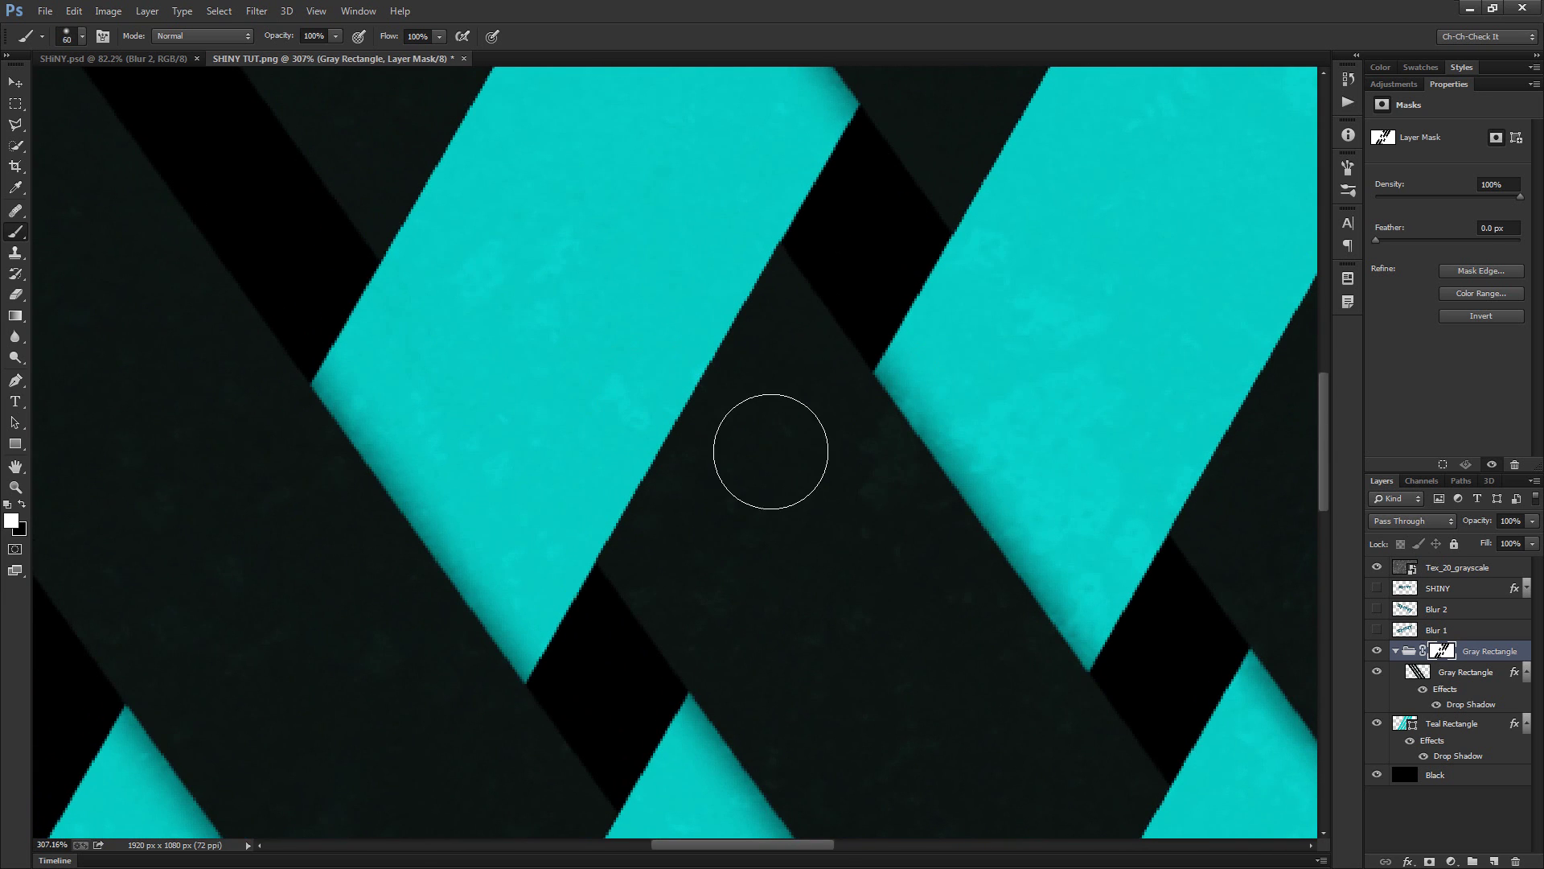
{"action": "left_click_drag", "start_coordinate": [753, 411], "coordinate": [725, 548]}
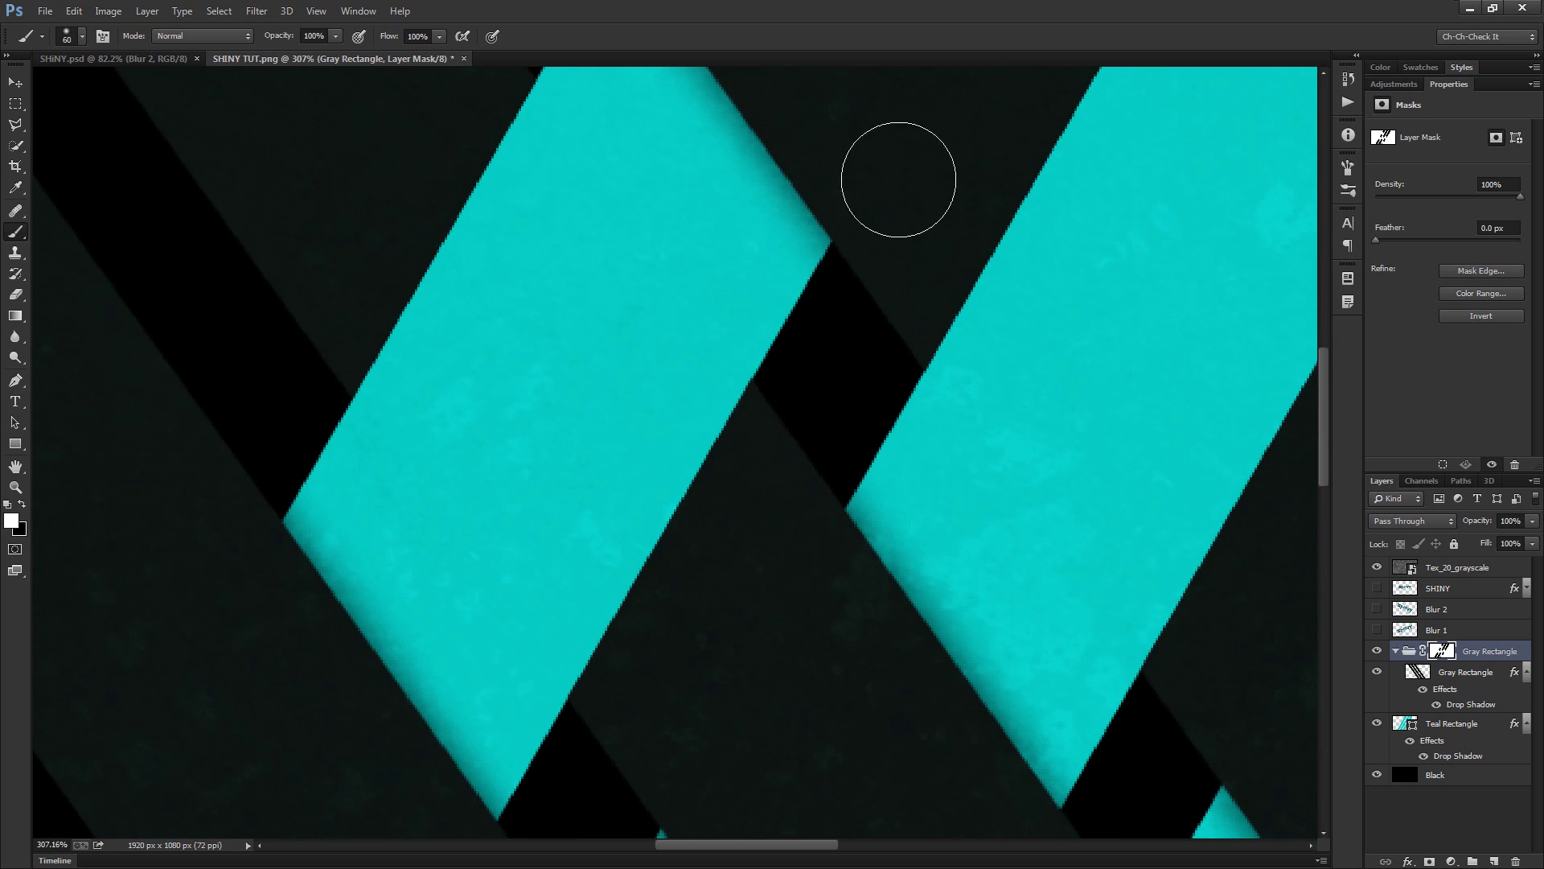
{"action": "scroll", "coordinate": [796, 446], "scroll_direction": "down", "scroll_amount": 2}
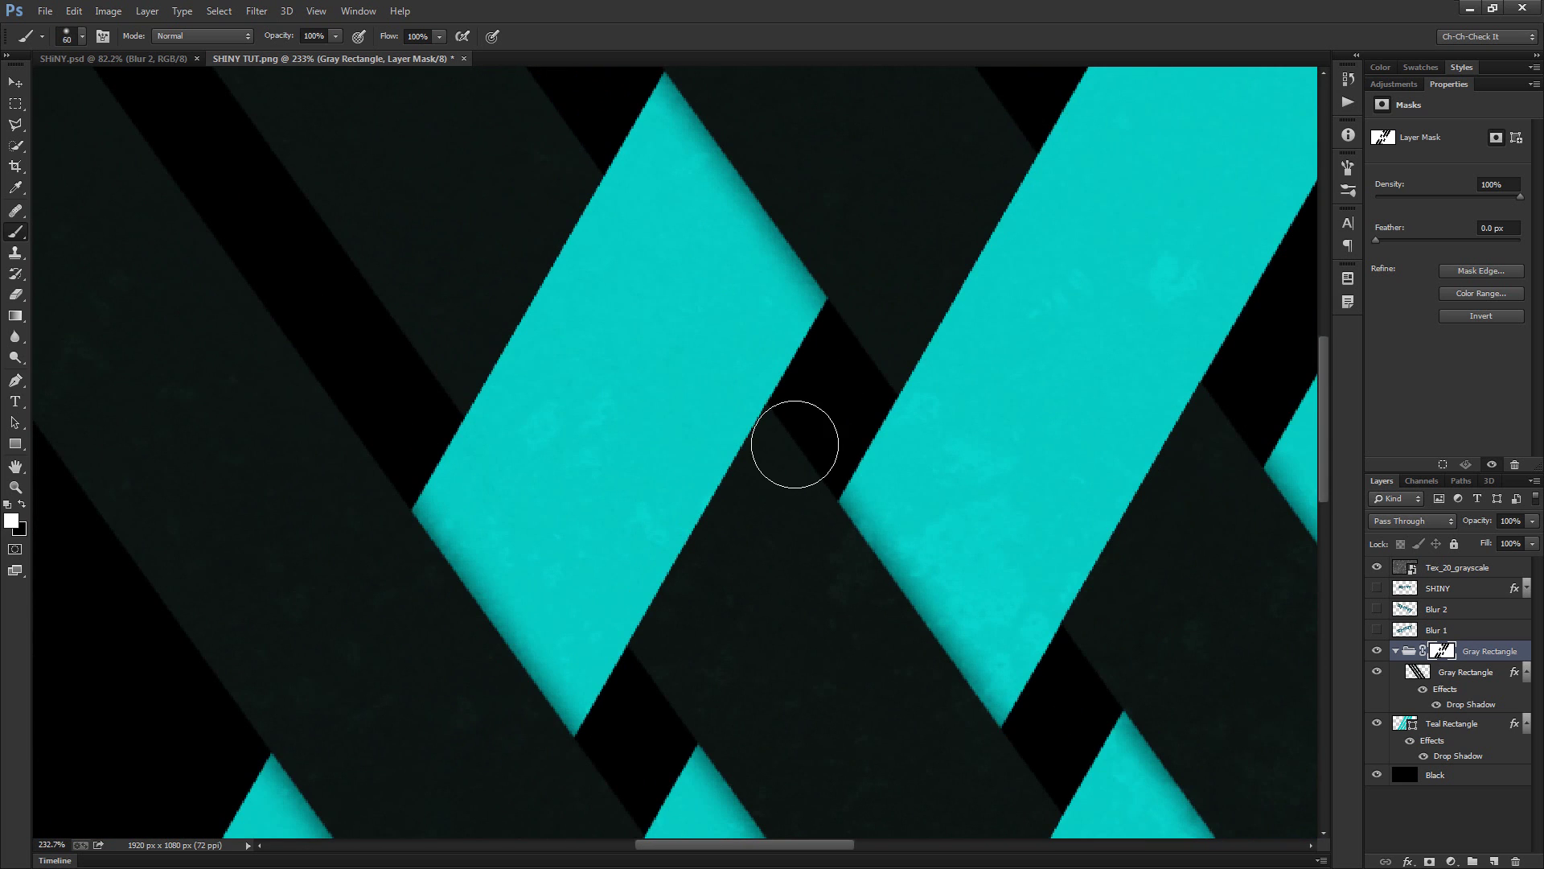
{"action": "scroll", "coordinate": [938, 458], "scroll_direction": "down", "scroll_amount": 3}
{"action": "key", "text": "ctrl+0"}
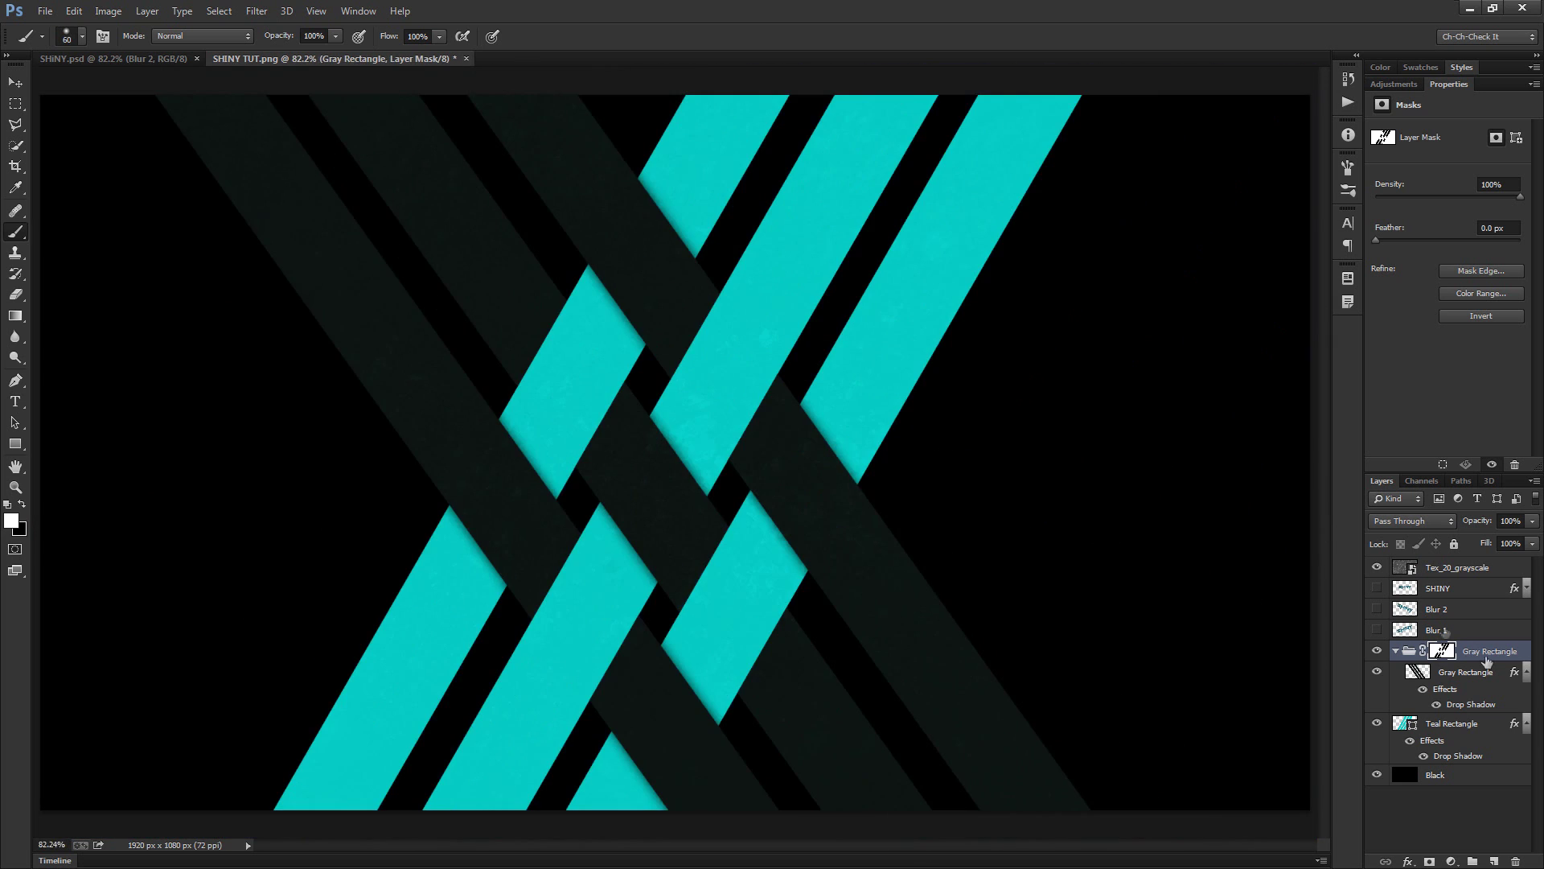
Convert the Teal Rectangle layer's drop shadow effect into its own separate layer
{"action": "left_click", "coordinate": [1462, 727]}
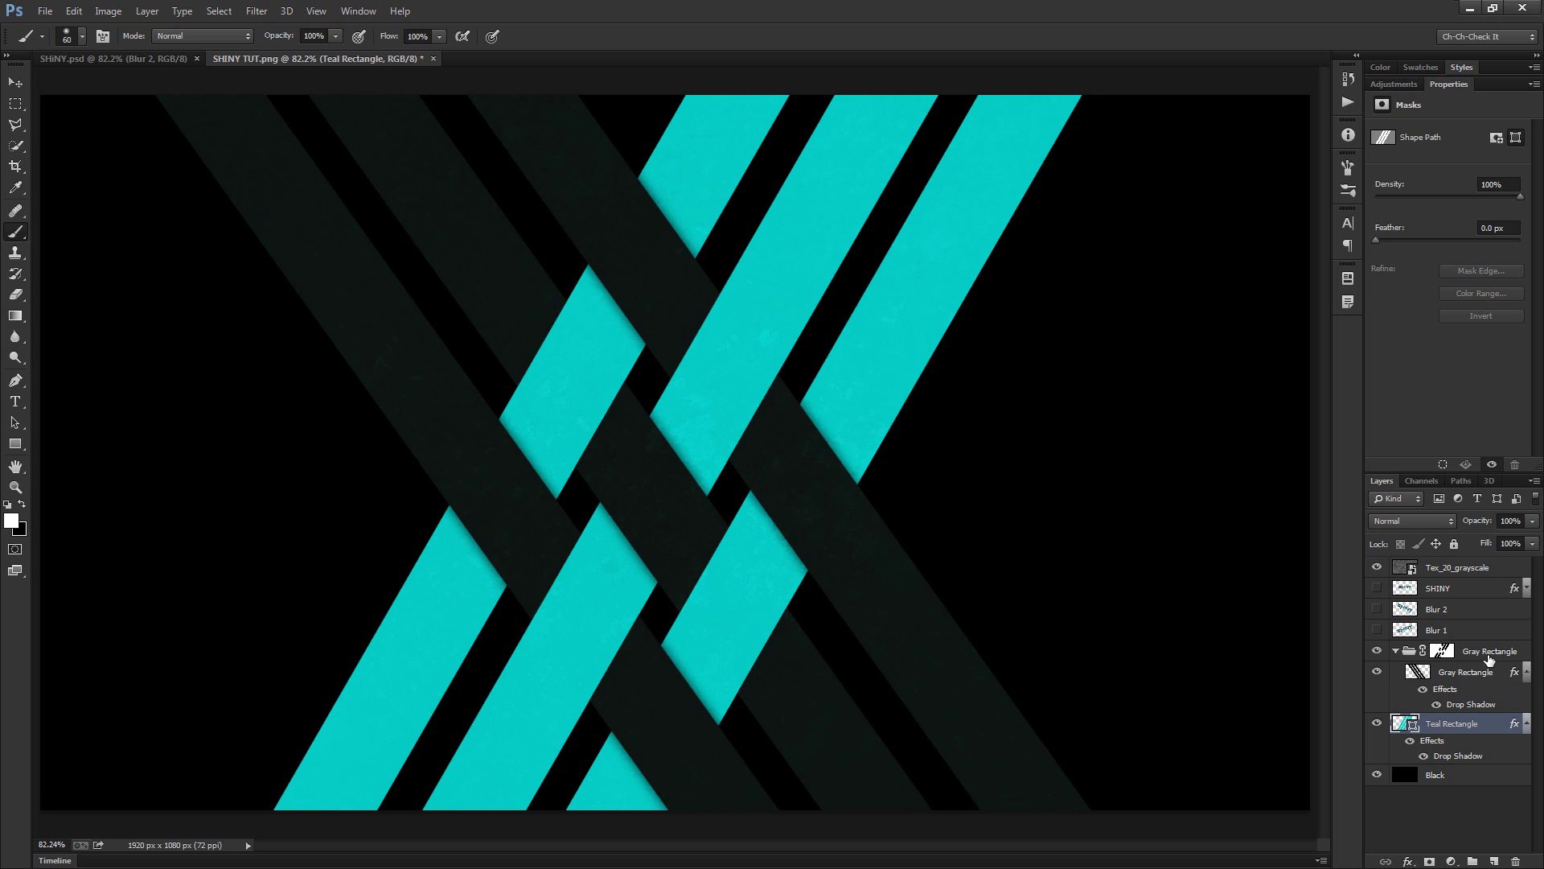
{"action": "right_click", "coordinate": [1514, 726]}
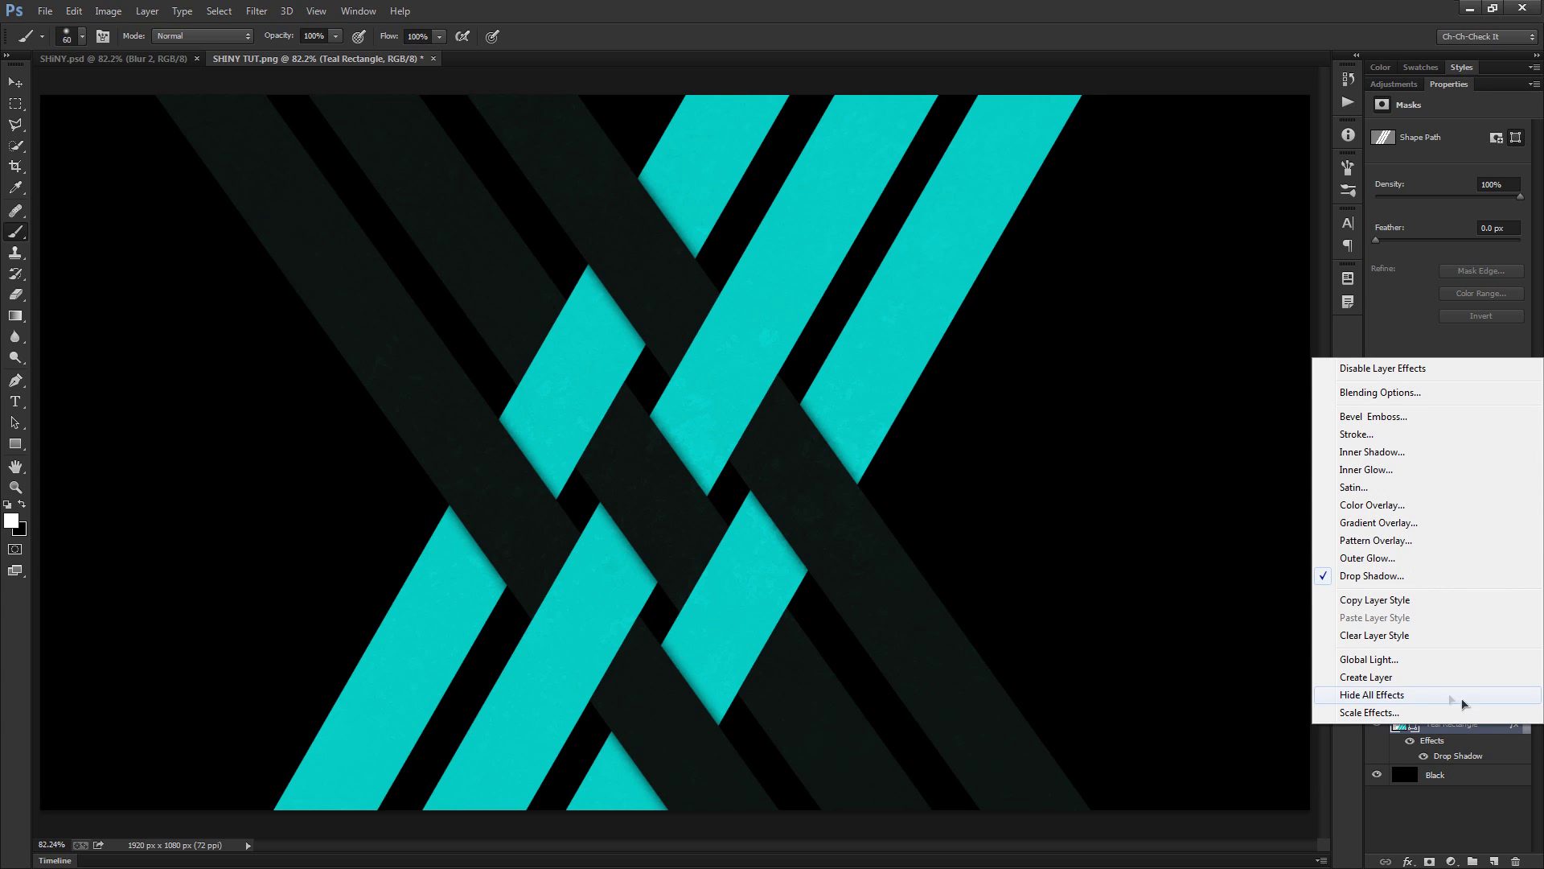
{"action": "left_click", "coordinate": [1417, 682]}
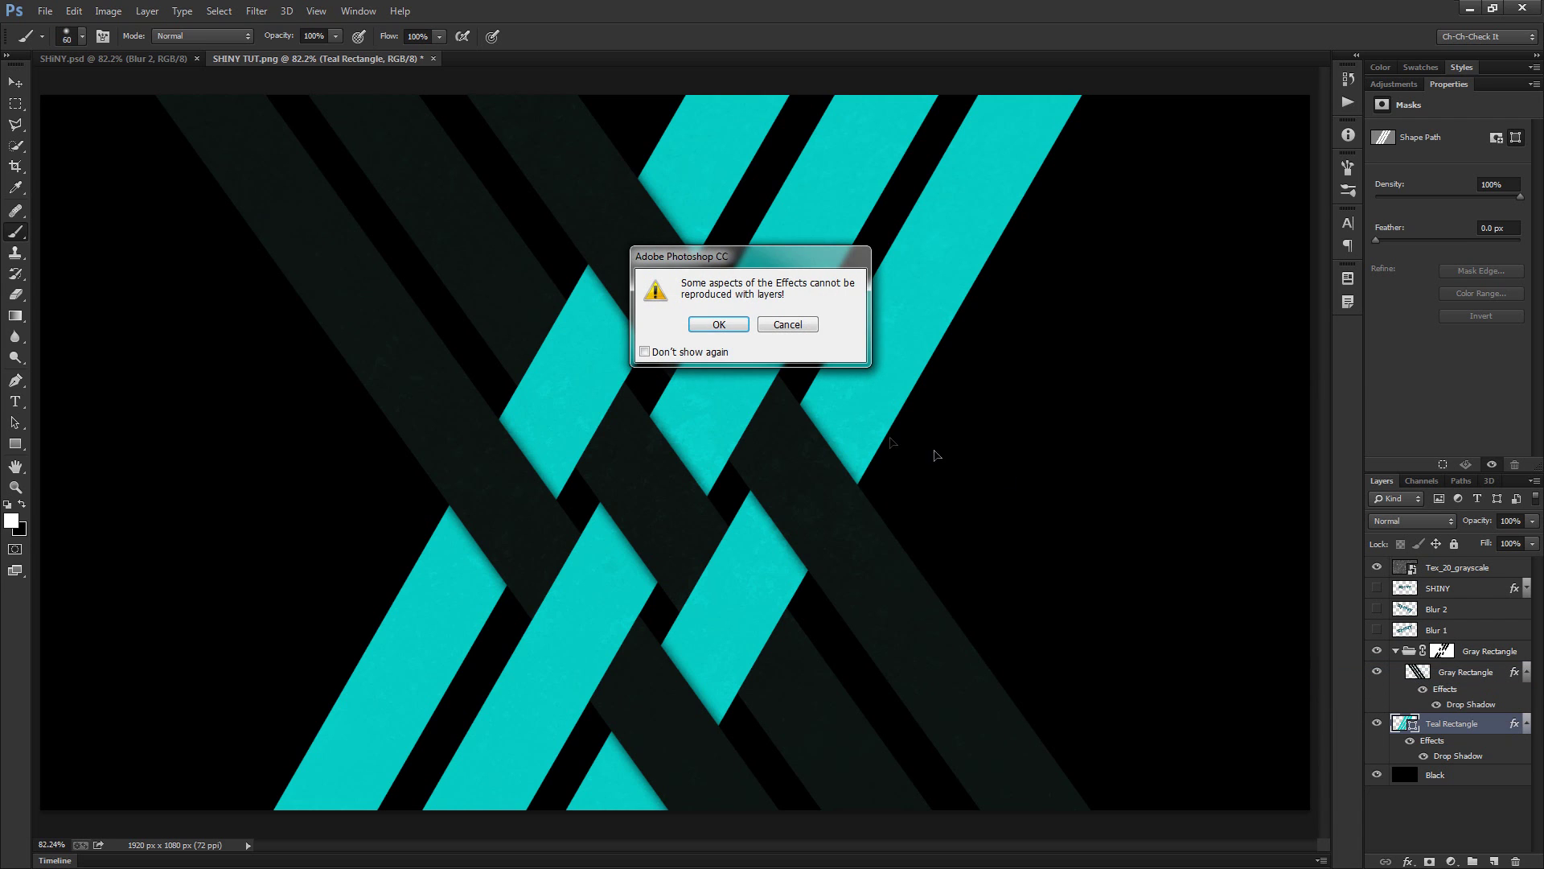
{"action": "left_click", "coordinate": [717, 324]}
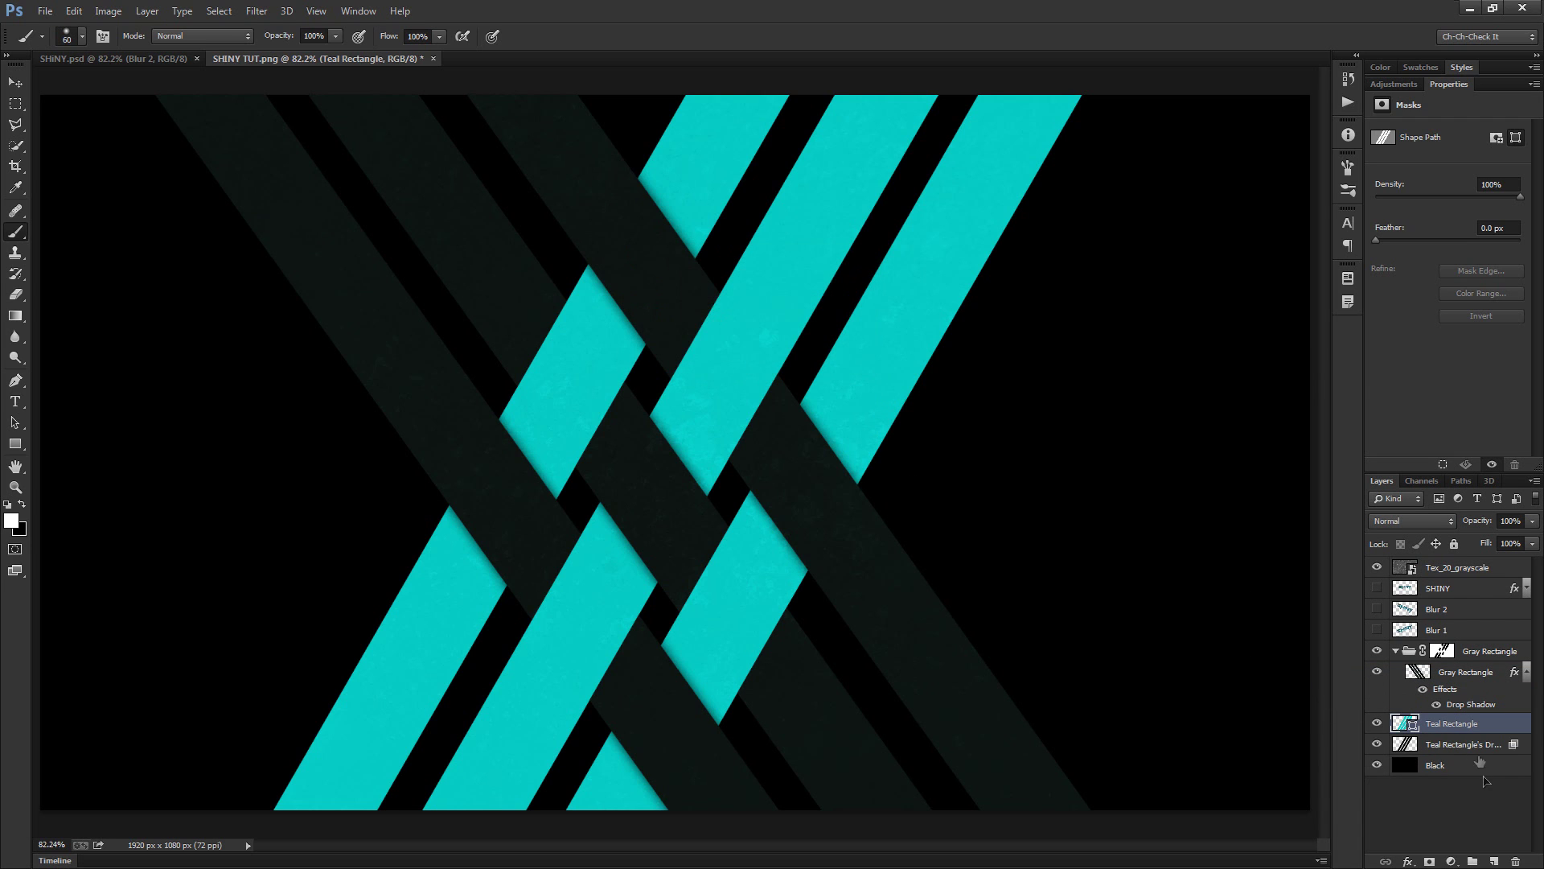
Move the Teal Rectangle's Drop Shadow layer above the Gray Rectangle group and mask it so it is hidden inside the teal stripes' outline
{"action": "left_click", "coordinate": [1465, 744]}
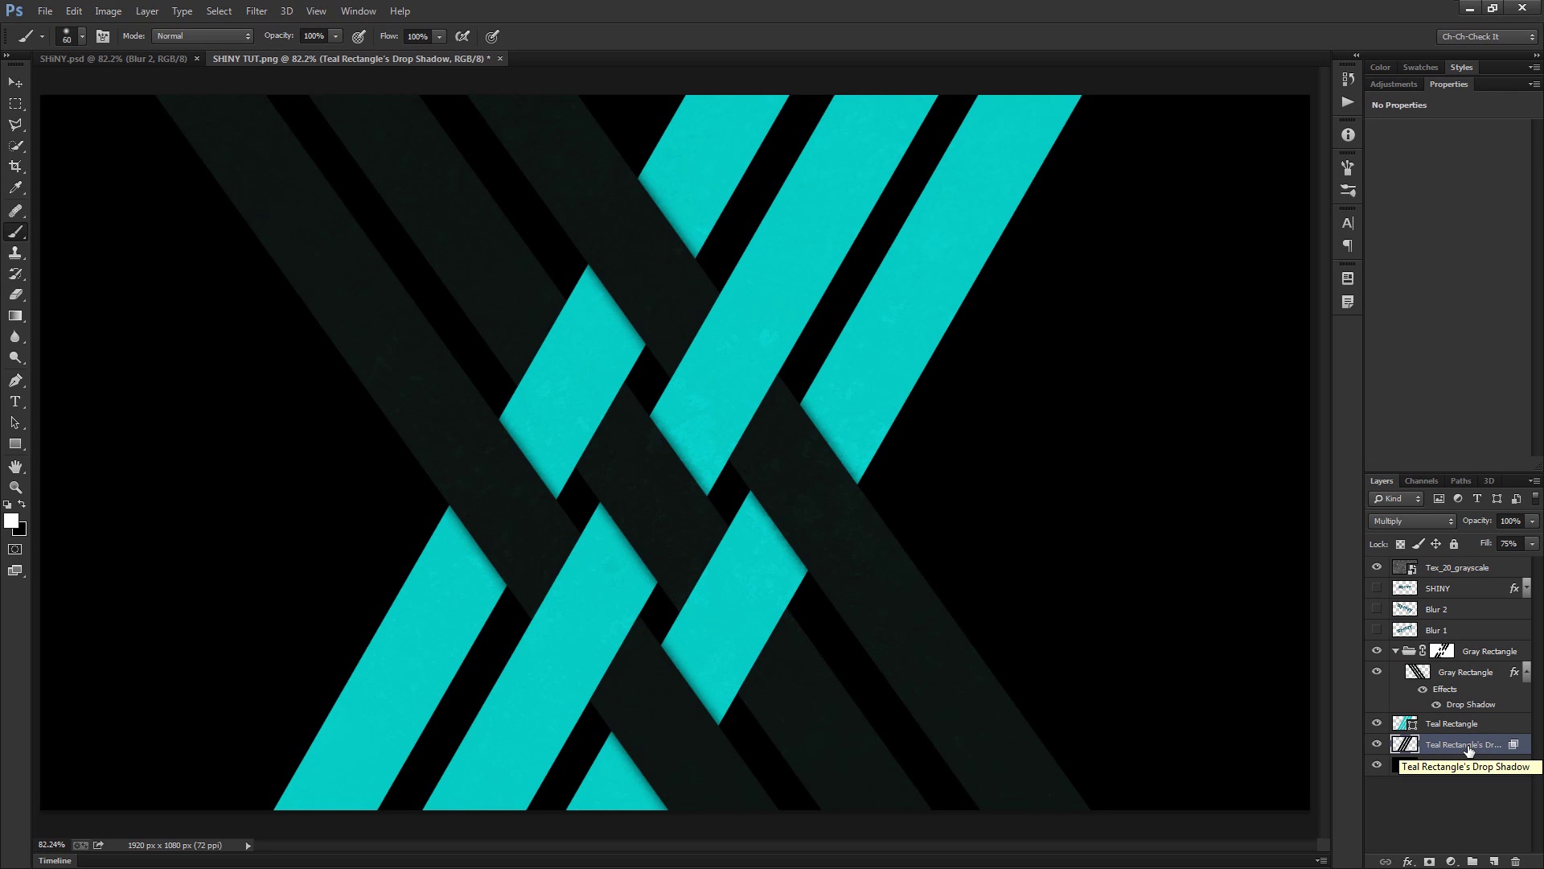
{"action": "left_click_drag", "start_coordinate": [1468, 749], "coordinate": [1471, 640]}
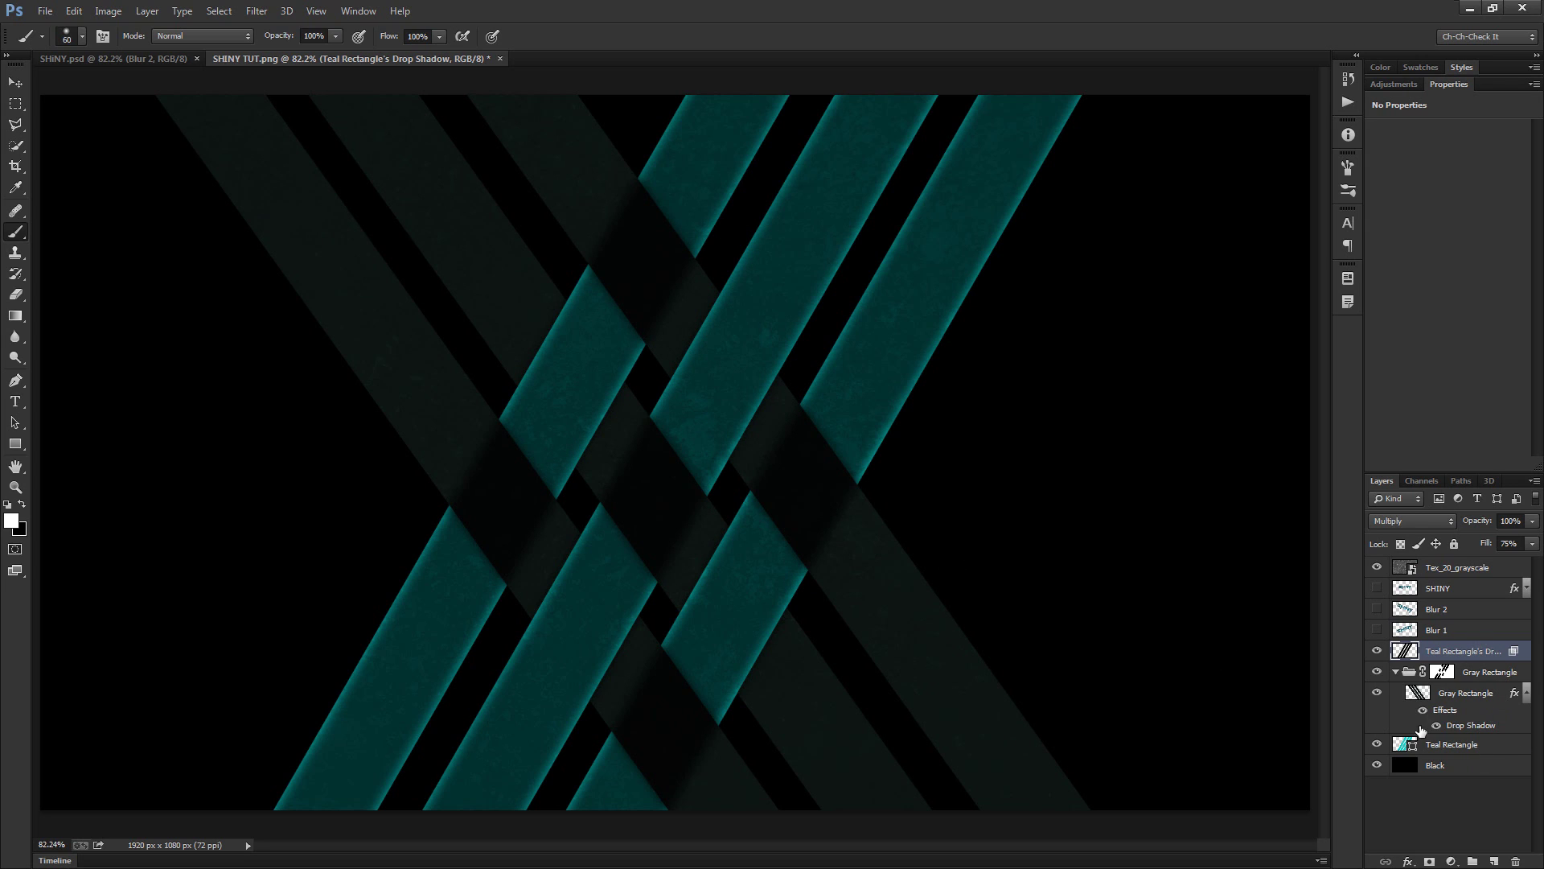
{"action": "left_click", "coordinate": [1406, 748], "text": "ctrl"}
{"action": "left_click", "coordinate": [1429, 861]}
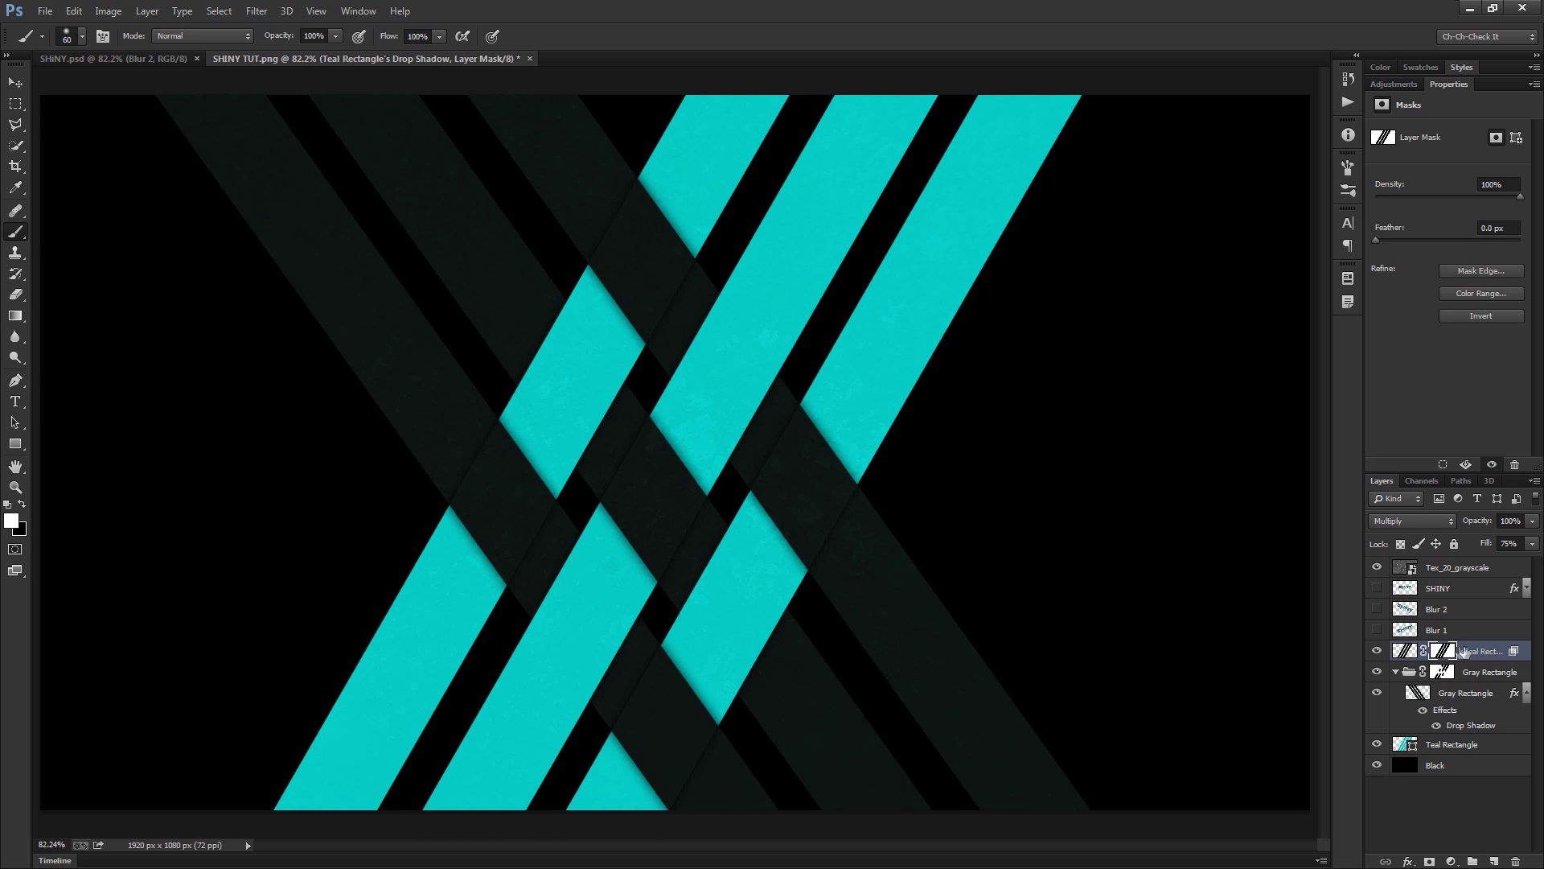
Examine the teal stripes' shadow on the dark stripes at each crossing, comparing where dark passes over teal with where it passes under
{"action": "scroll", "coordinate": [576, 462], "scroll_direction": "up", "scroll_amount": 4}
{"action": "left_click_drag", "start_coordinate": [743, 591], "coordinate": [759, 484]}
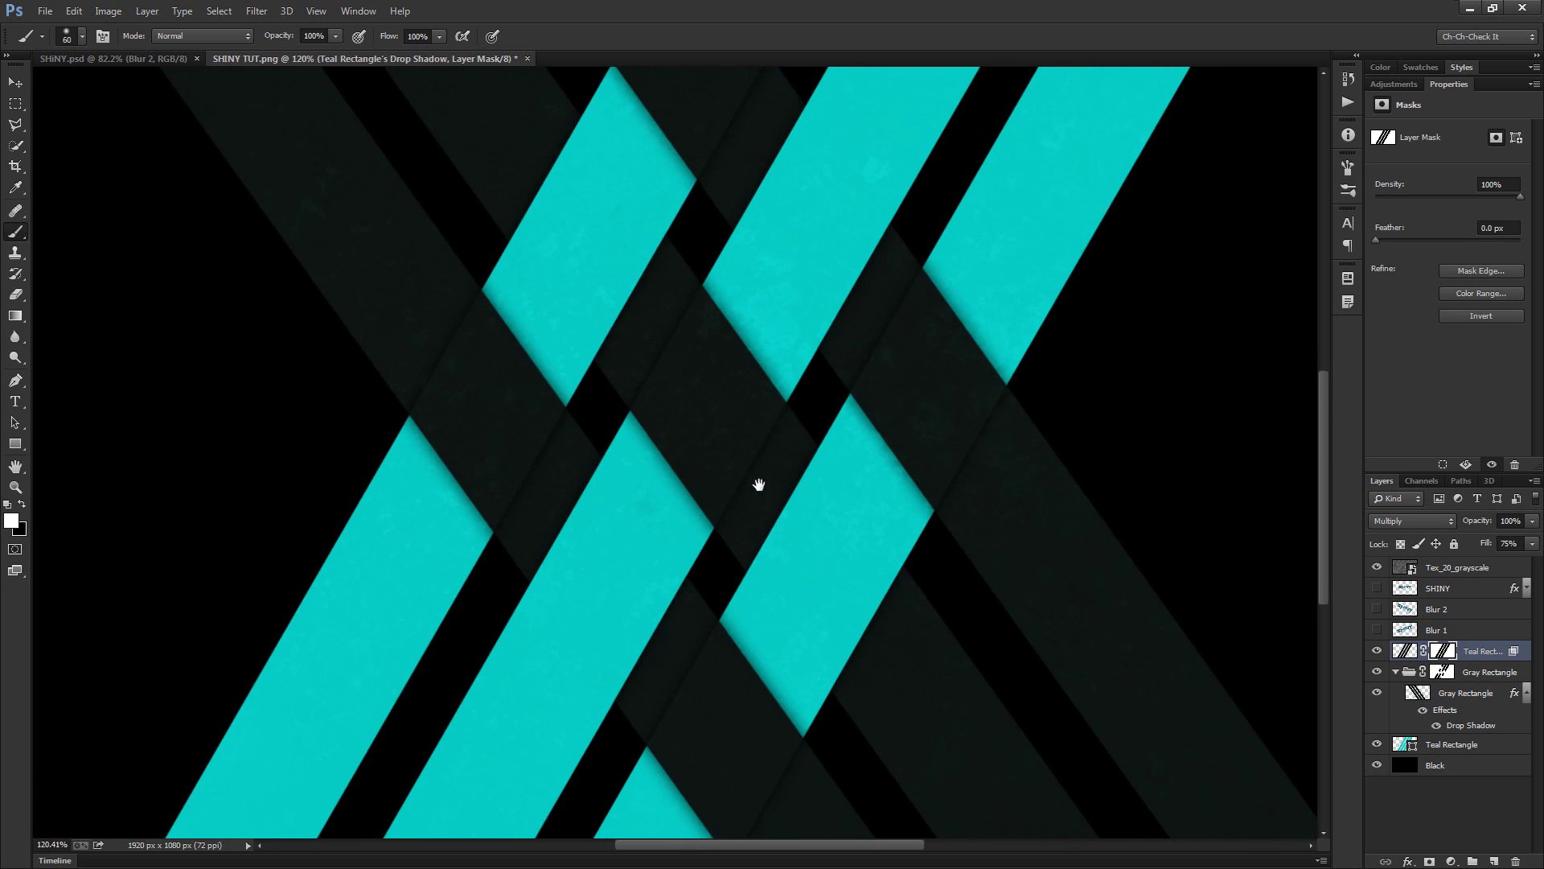
{"action": "scroll", "coordinate": [781, 435], "scroll_direction": "up", "scroll_amount": 5}
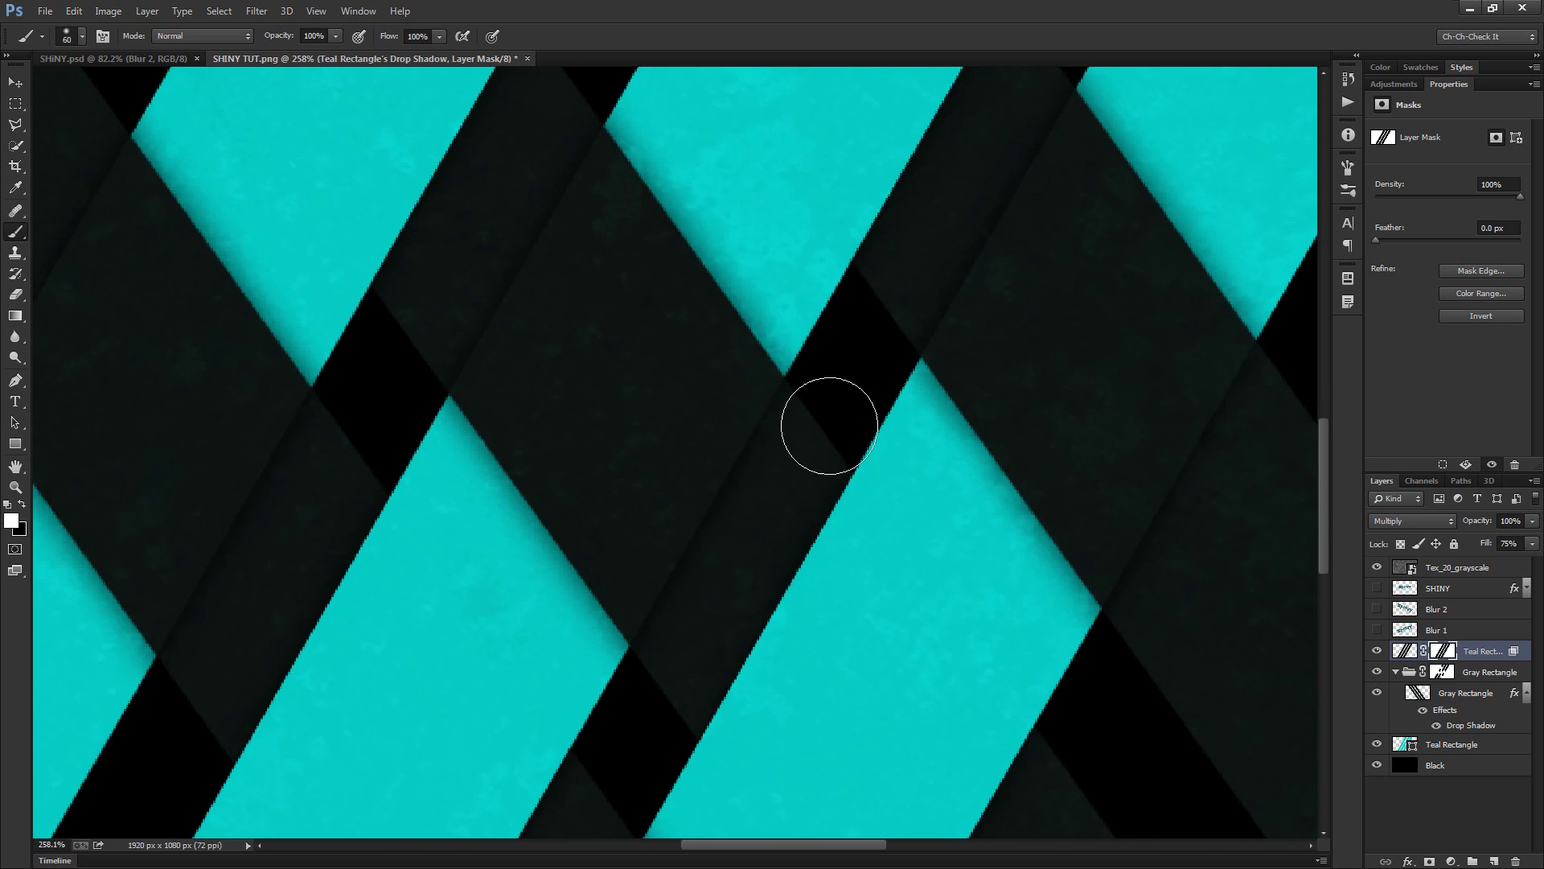
{"action": "left_click_drag", "start_coordinate": [800, 472], "coordinate": [800, 517]}
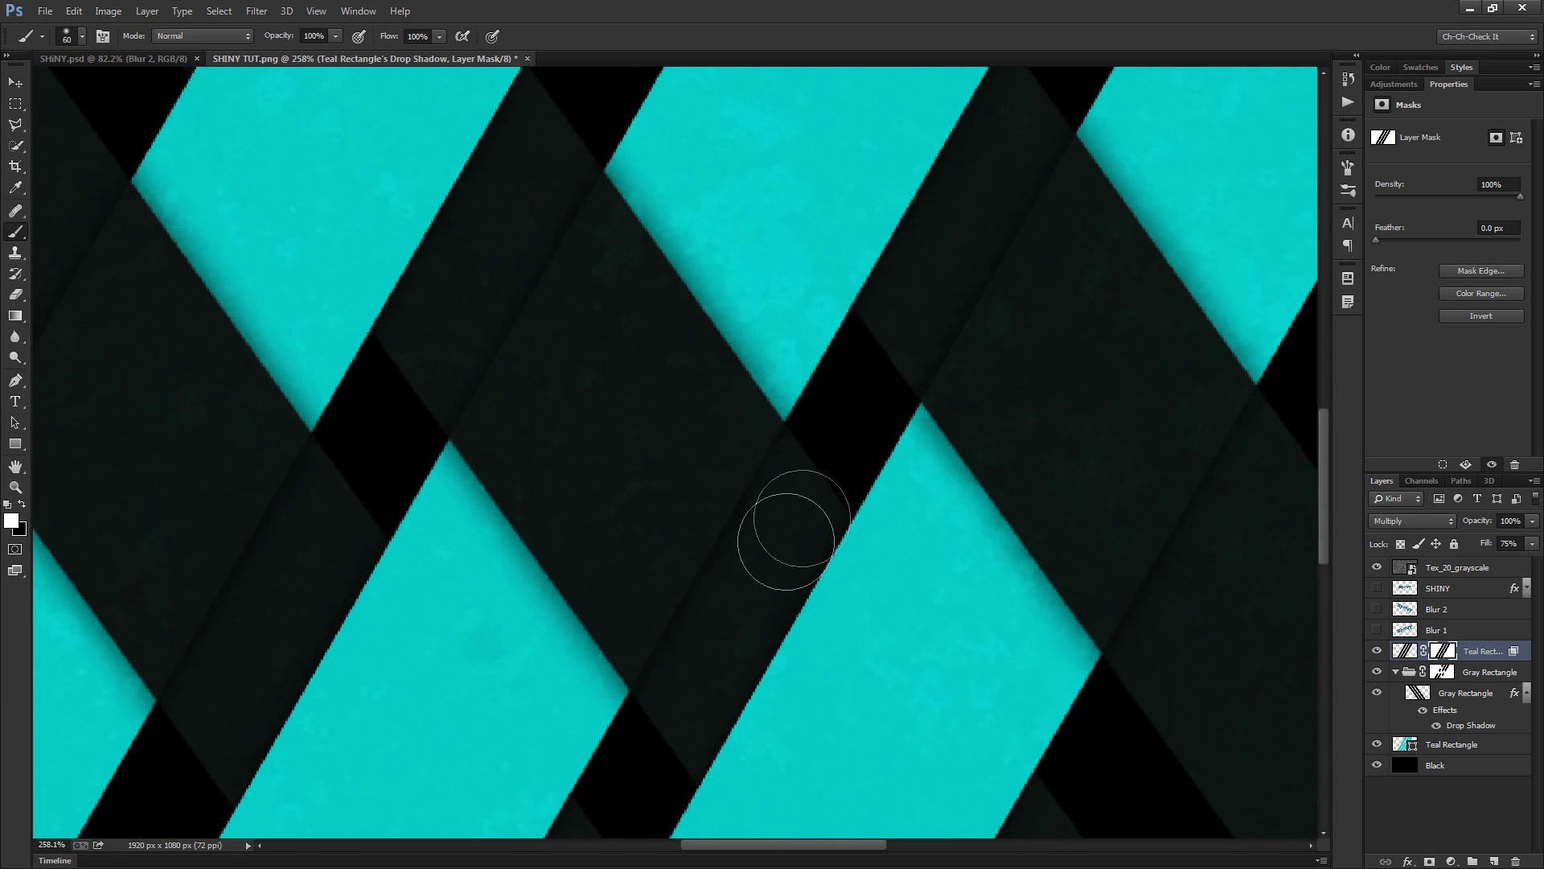
{"action": "scroll", "coordinate": [776, 609], "scroll_direction": "down", "scroll_amount": 4}
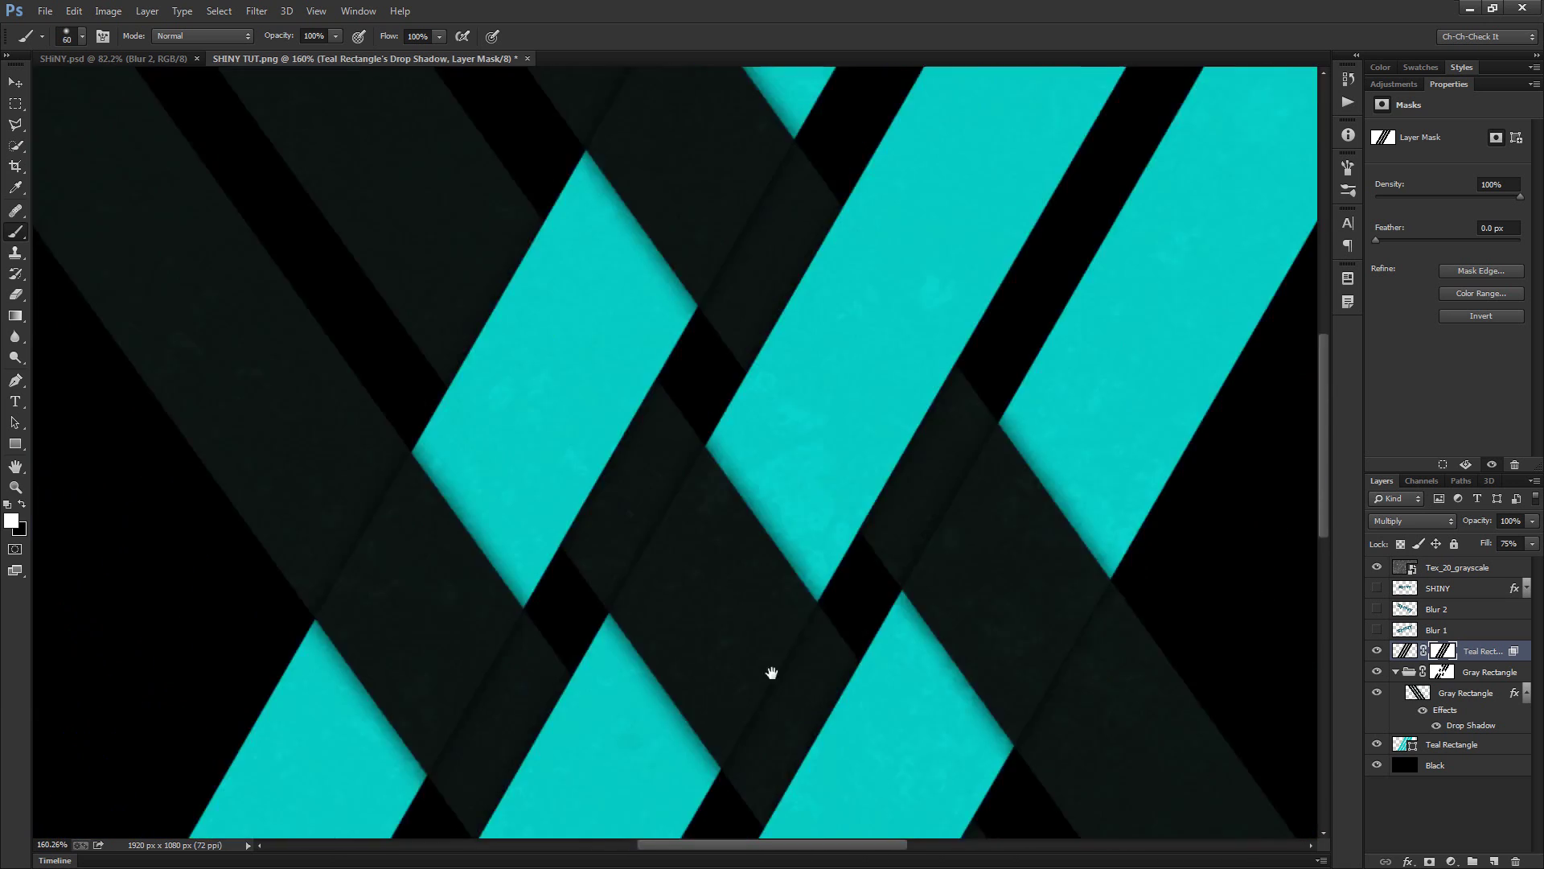
{"action": "mouse_move", "coordinate": [771, 673]}
{"action": "left_mouse_down"}
{"action": "mouse_move", "coordinate": [654, 624]}
{"action": "mouse_move", "coordinate": [751, 614]}
{"action": "mouse_move", "coordinate": [879, 569]}
{"action": "mouse_move", "coordinate": [774, 400]}
{"action": "left_mouse_up"}
{"action": "scroll", "coordinate": [776, 400], "scroll_direction": "up", "scroll_amount": 8}
{"action": "left_click_drag", "start_coordinate": [735, 510], "coordinate": [712, 443]}
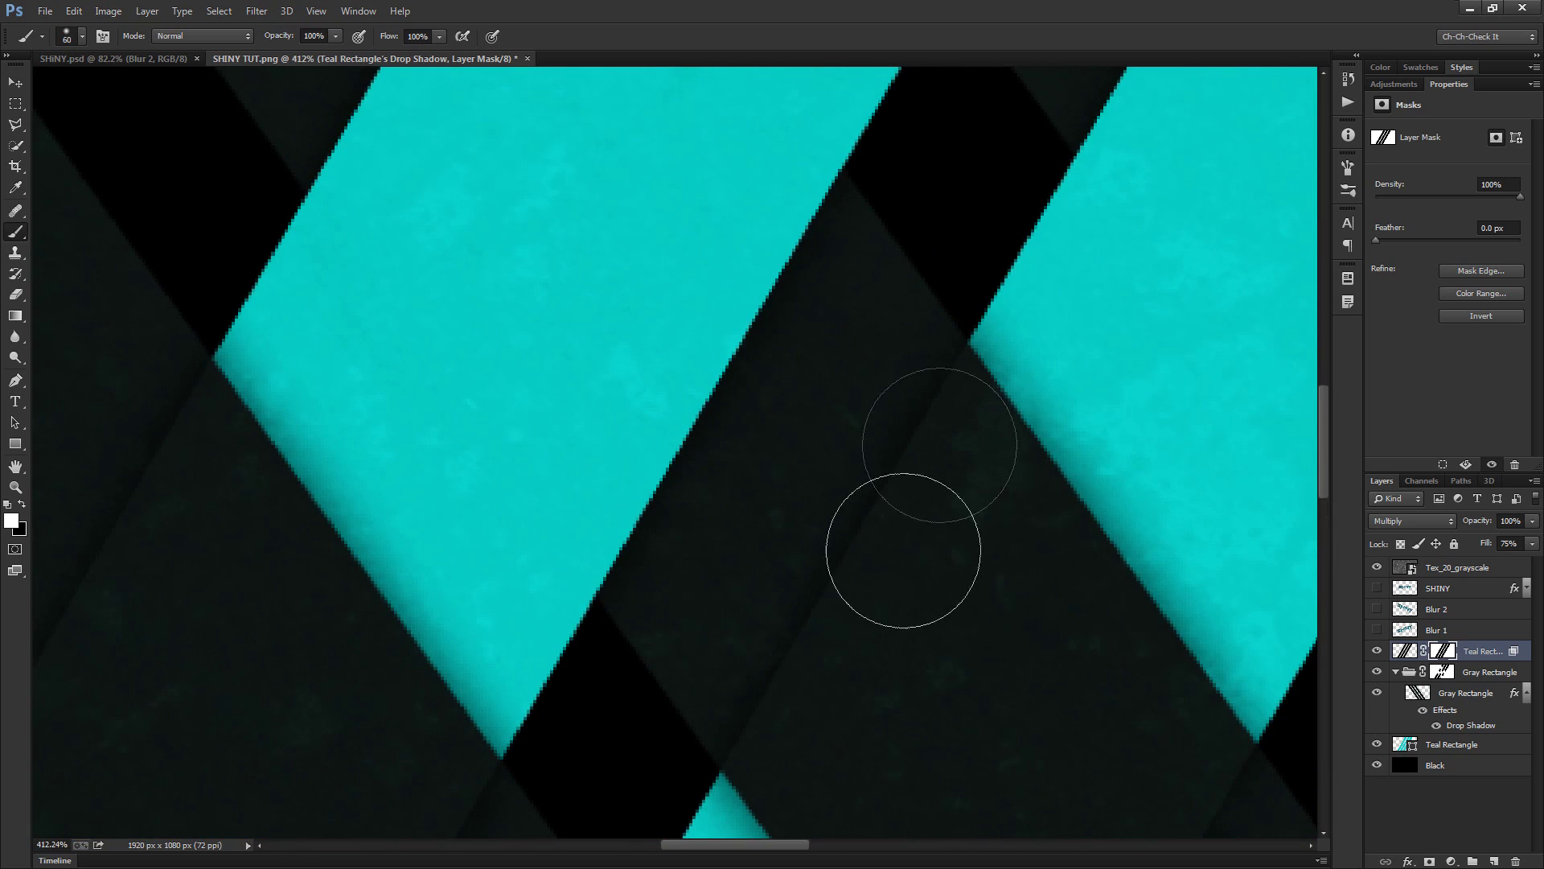
{"action": "mouse_move", "coordinate": [254, 707]}
{"action": "left_mouse_down"}
{"action": "mouse_move", "coordinate": [410, 582]}
{"action": "mouse_move", "coordinate": [837, 417]}
{"action": "mouse_move", "coordinate": [770, 508]}
{"action": "left_mouse_up"}
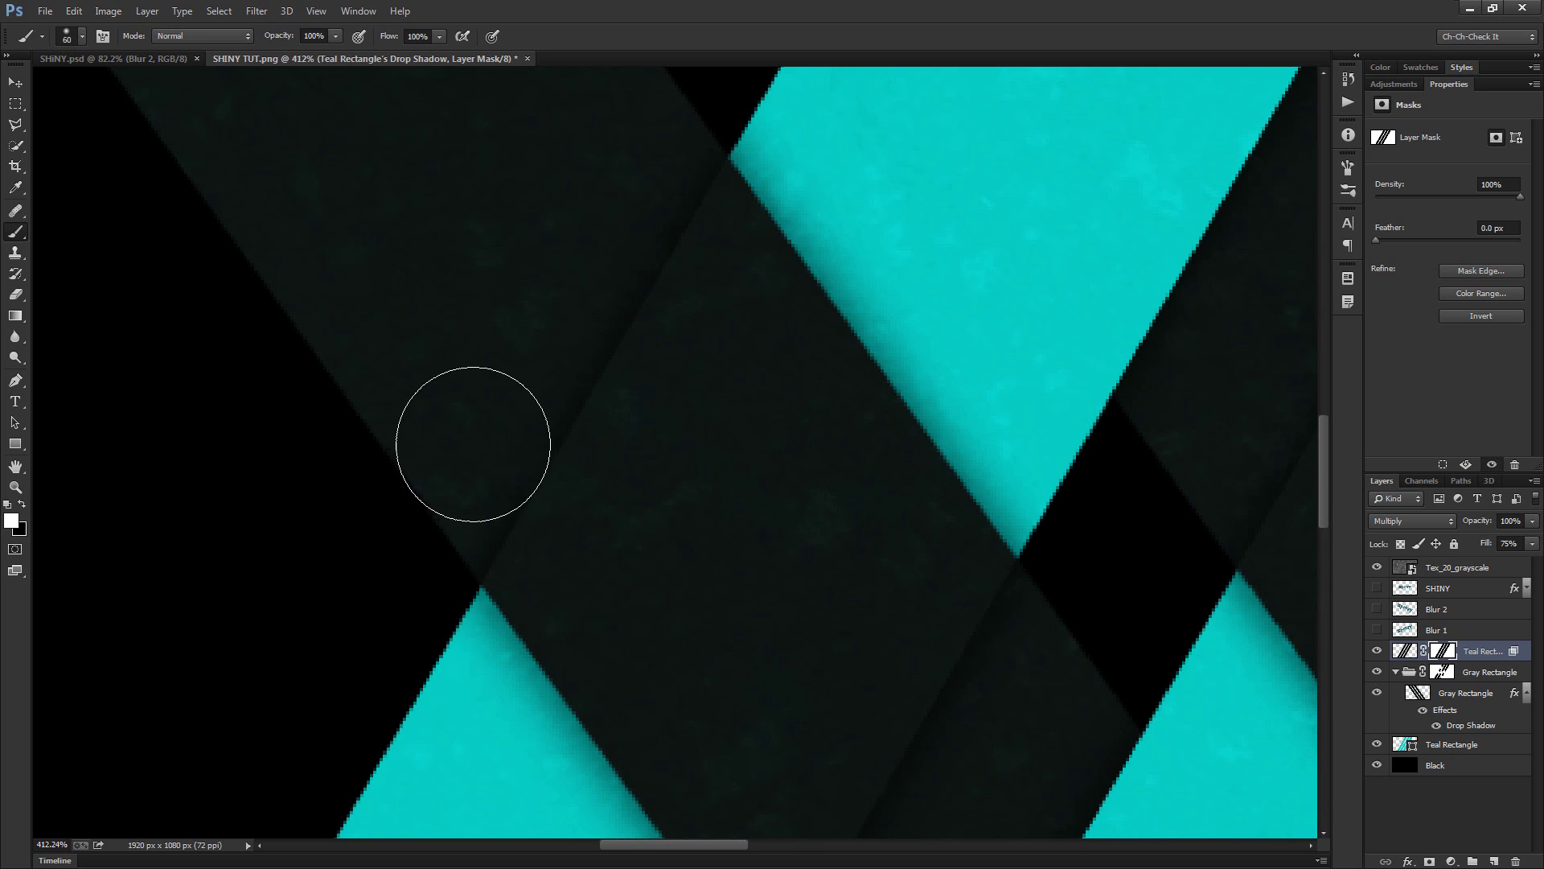
Paint black on the Teal Rectangle's Drop Shadow mask to hide the teal shadow at the left and central dark-over-teal crossings
{"action": "key", "text": "x"}
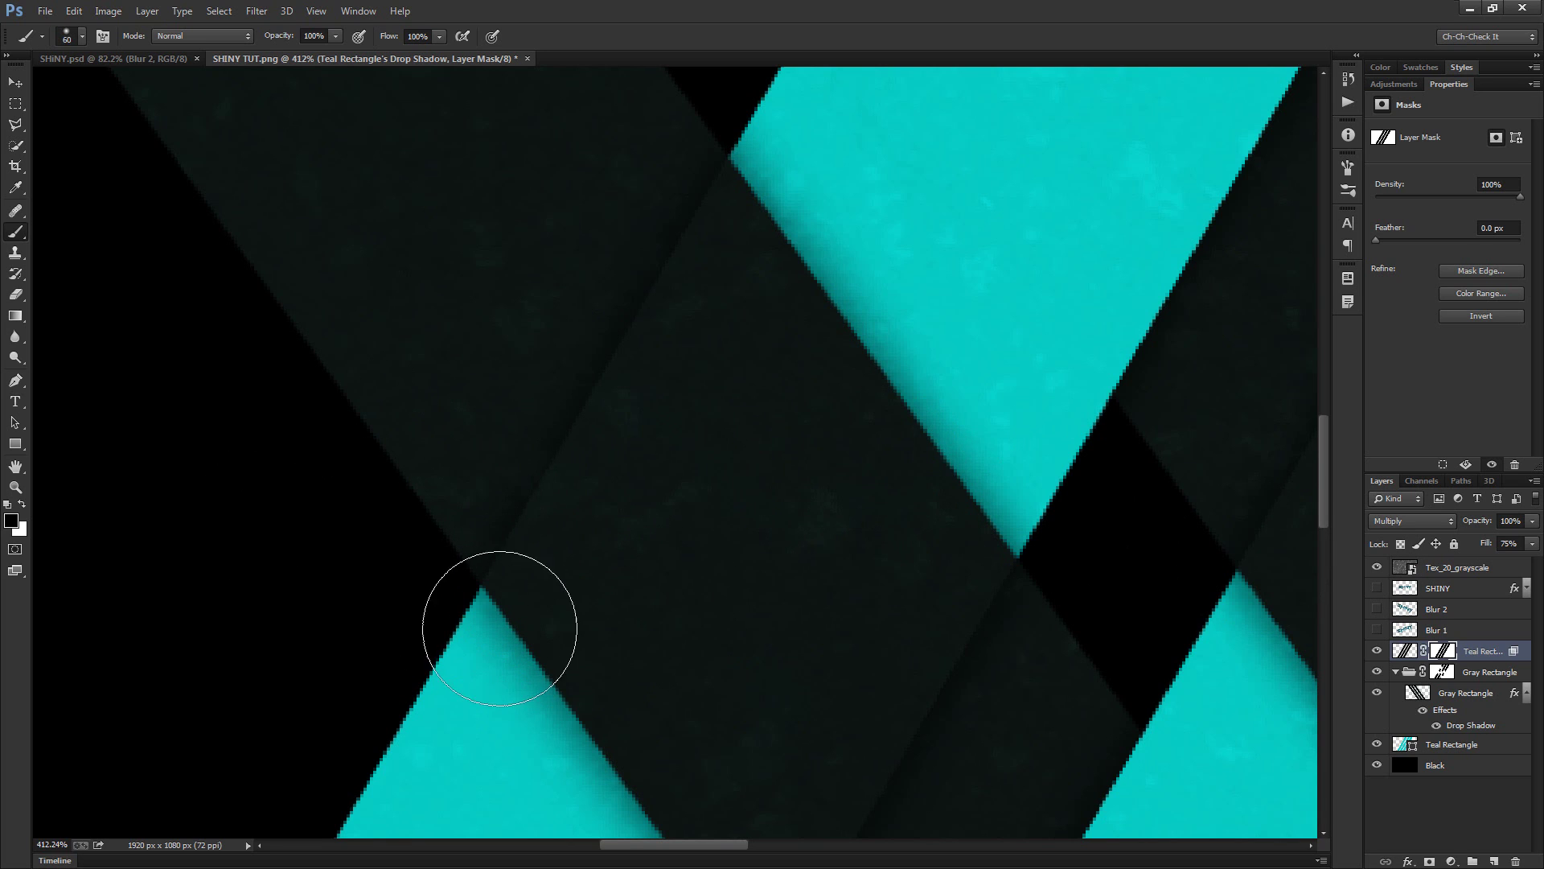
{"action": "left_click_drag", "start_coordinate": [483, 587], "coordinate": [545, 530]}
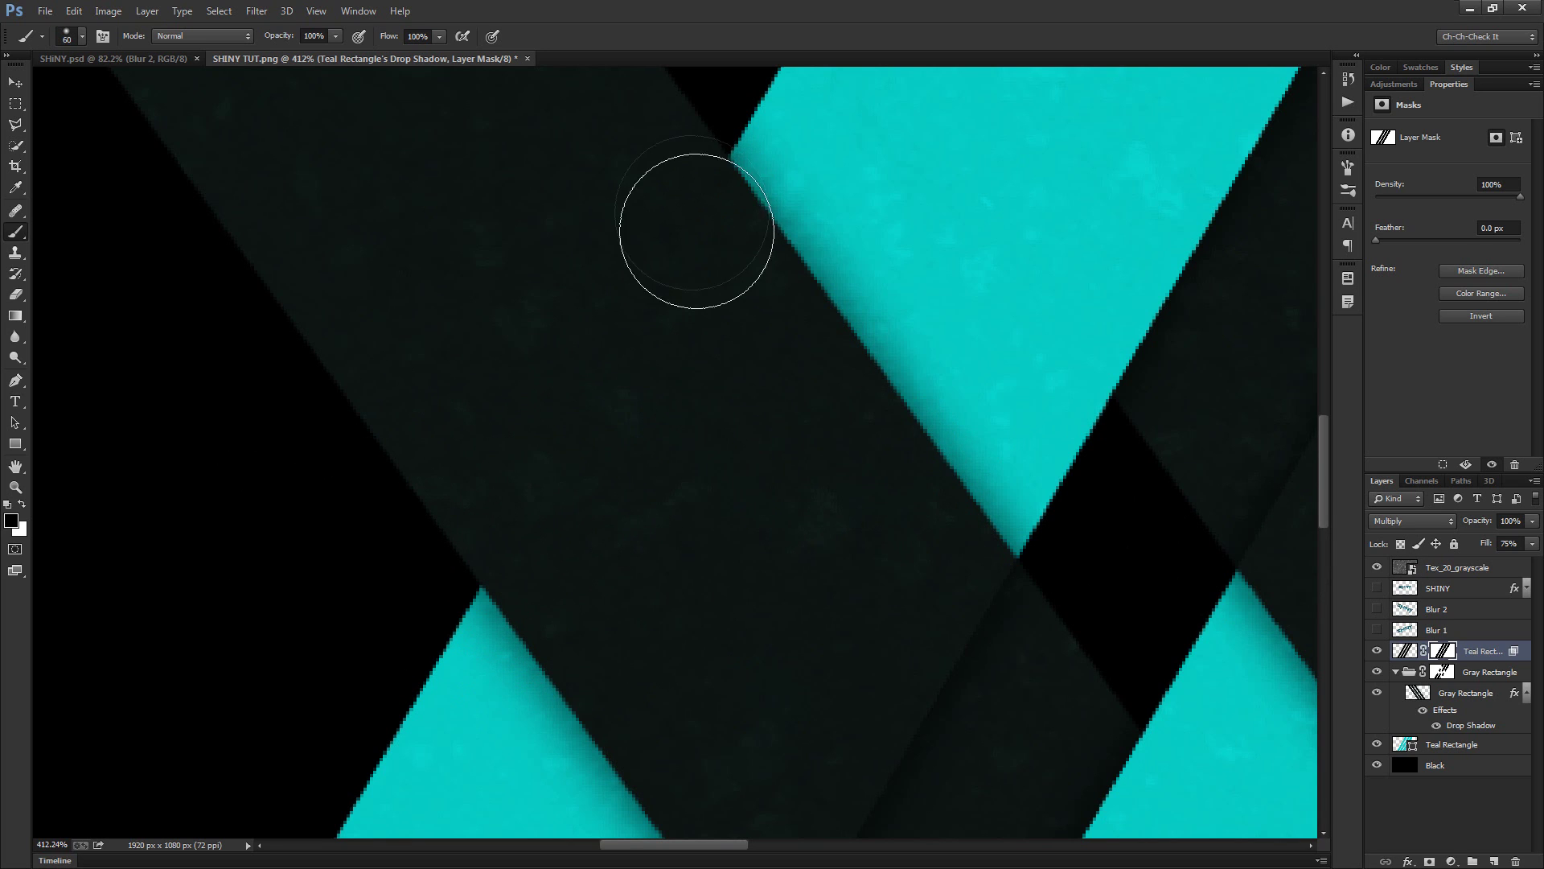
{"action": "left_click_drag", "start_coordinate": [830, 485], "coordinate": [806, 399]}
{"action": "mouse_move", "coordinate": [910, 311]}
{"action": "left_mouse_down"}
{"action": "mouse_move", "coordinate": [802, 541]}
{"action": "mouse_move", "coordinate": [819, 473]}
{"action": "mouse_move", "coordinate": [714, 570]}
{"action": "mouse_move", "coordinate": [697, 613]}
{"action": "left_mouse_up"}
{"action": "scroll", "coordinate": [688, 620], "scroll_direction": "down", "scroll_amount": 3}
{"action": "mouse_move", "coordinate": [887, 701]}
{"action": "left_mouse_down"}
{"action": "mouse_move", "coordinate": [879, 496]}
{"action": "mouse_move", "coordinate": [680, 633]}
{"action": "left_mouse_up"}
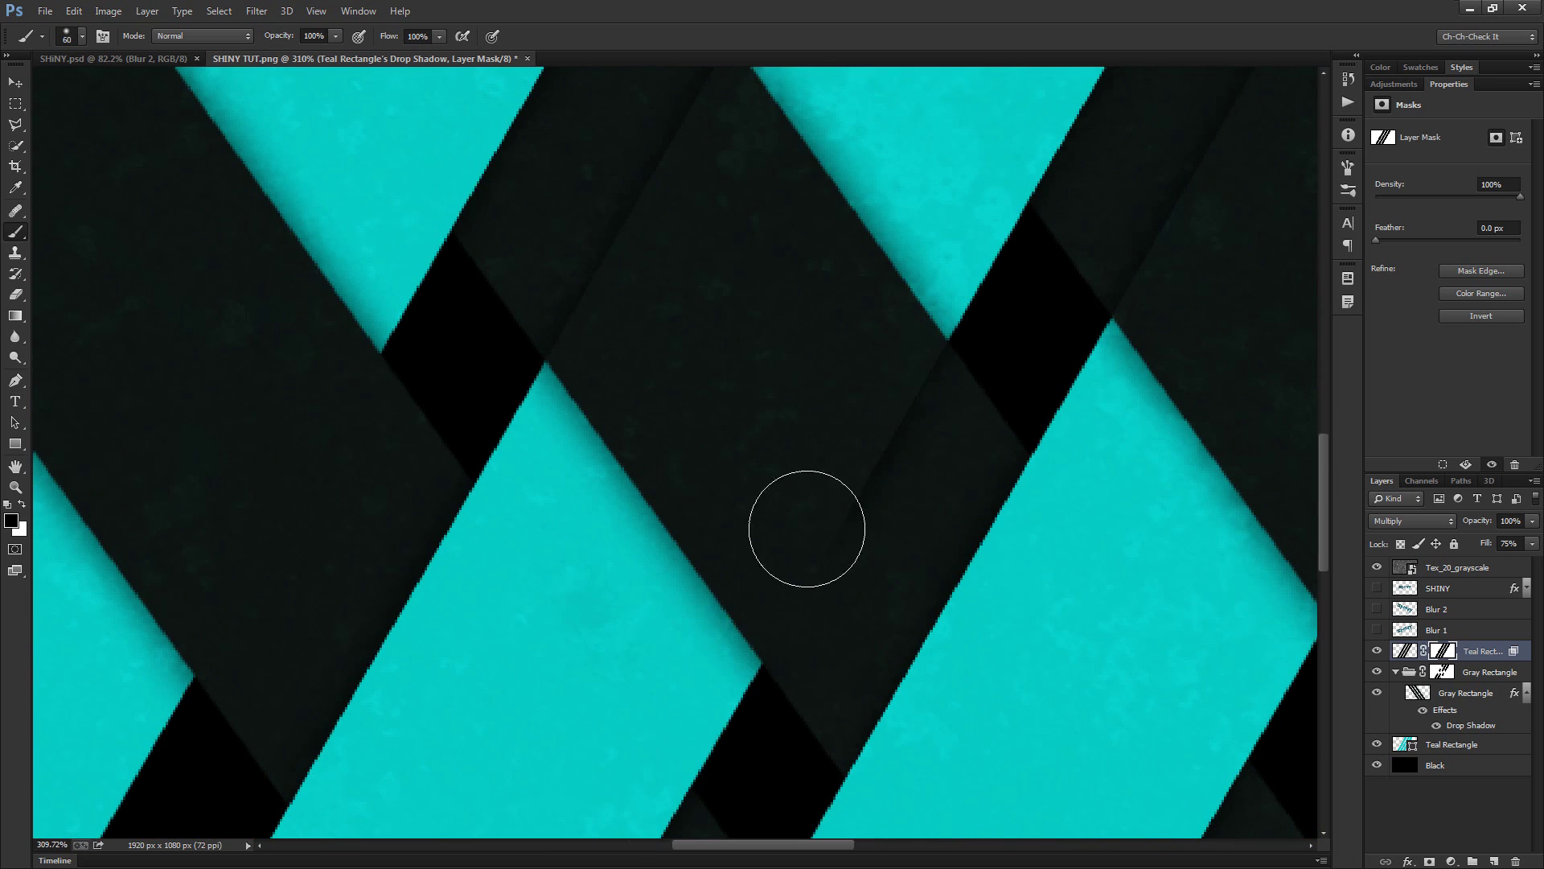
{"action": "mouse_move", "coordinate": [585, 387]}
{"action": "left_mouse_down"}
{"action": "mouse_move", "coordinate": [640, 198]}
{"action": "mouse_move", "coordinate": [706, 149]}
{"action": "mouse_move", "coordinate": [733, 68]}
{"action": "left_mouse_up"}
{"action": "left_click_drag", "start_coordinate": [764, 296], "coordinate": [667, 513]}
{"action": "scroll", "coordinate": [789, 593], "scroll_direction": "down", "scroll_amount": 5}
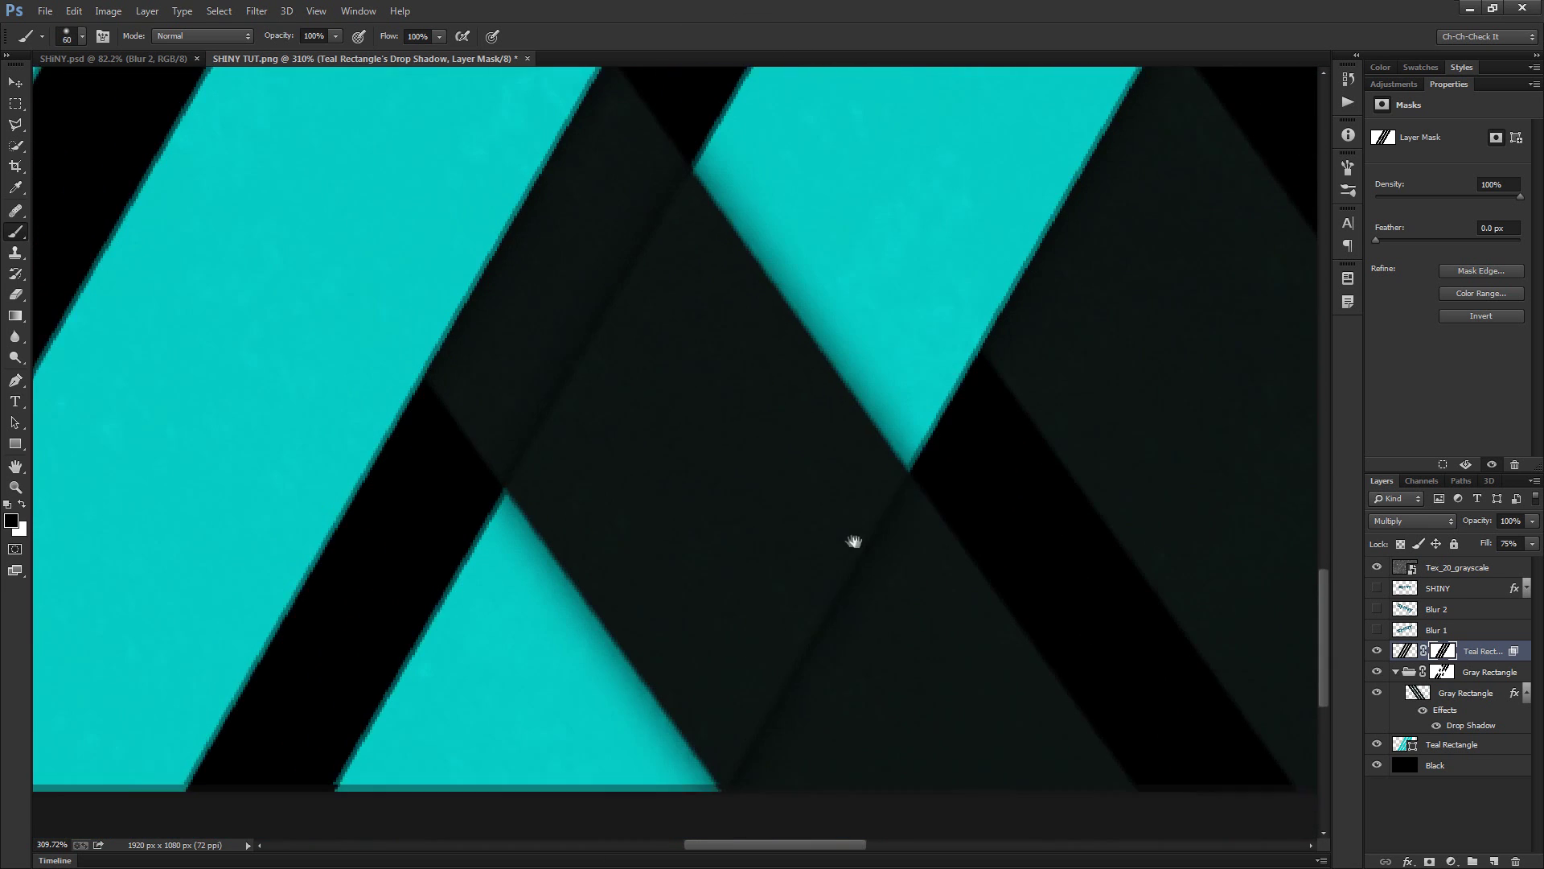
Mask out the teal shadow at the remaining dark-over-teal crossings near the bottom, right and top of the weave
{"action": "mouse_move", "coordinate": [505, 466]}
{"action": "left_mouse_down"}
{"action": "mouse_move", "coordinate": [583, 347]}
{"action": "mouse_move", "coordinate": [711, 202]}
{"action": "left_mouse_up"}
{"action": "left_click_drag", "start_coordinate": [908, 391], "coordinate": [555, 661]}
{"action": "left_click_drag", "start_coordinate": [843, 314], "coordinate": [658, 788]}
{"action": "left_click_drag", "start_coordinate": [721, 411], "coordinate": [729, 480]}
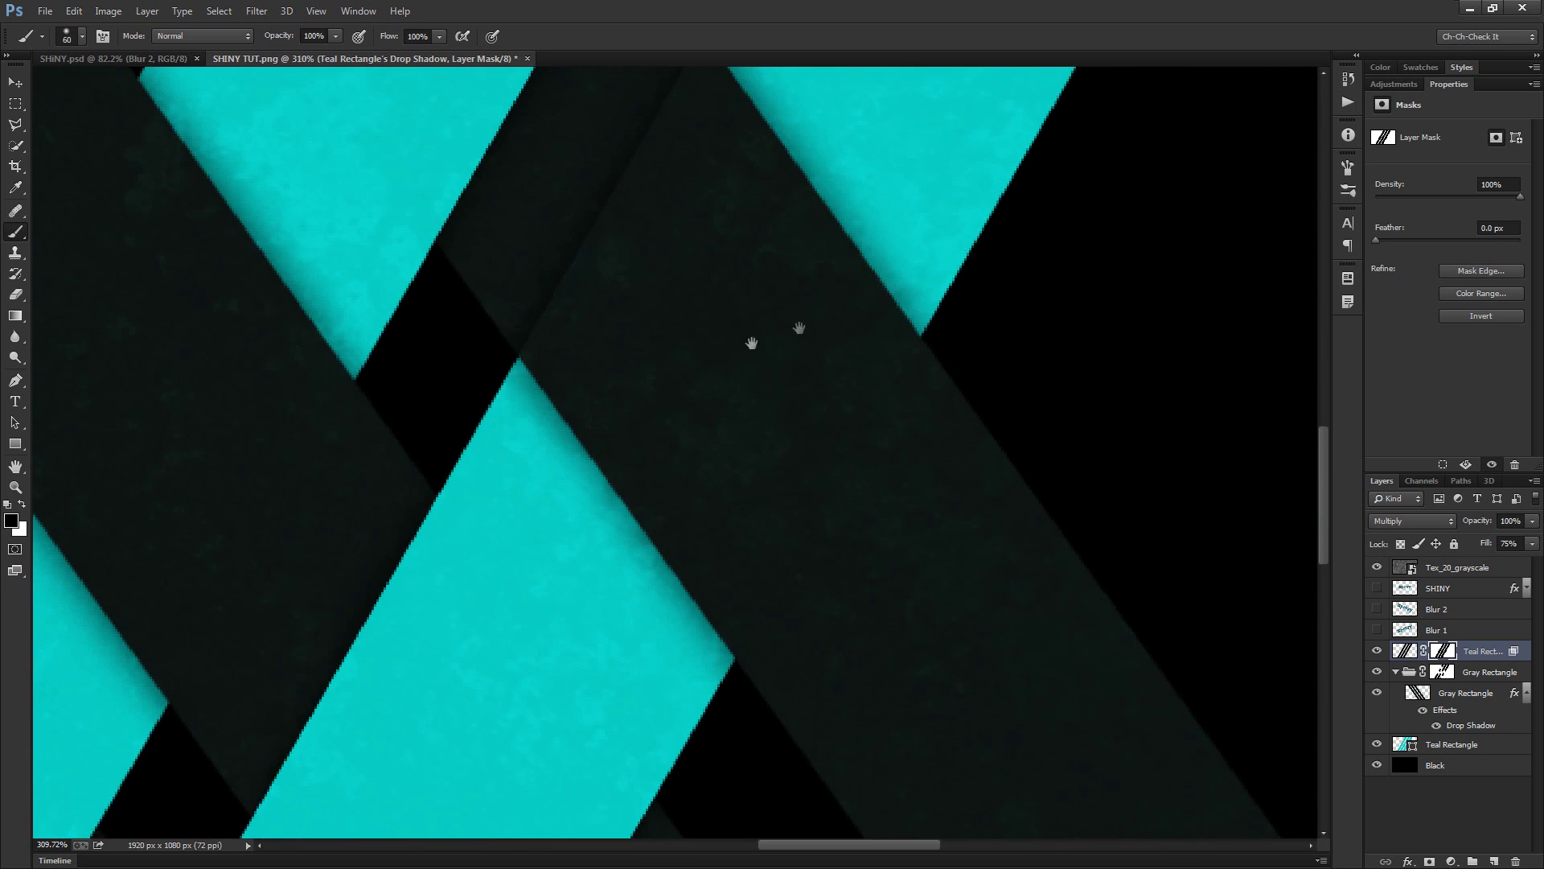
{"action": "left_click_drag", "start_coordinate": [751, 341], "coordinate": [793, 635]}
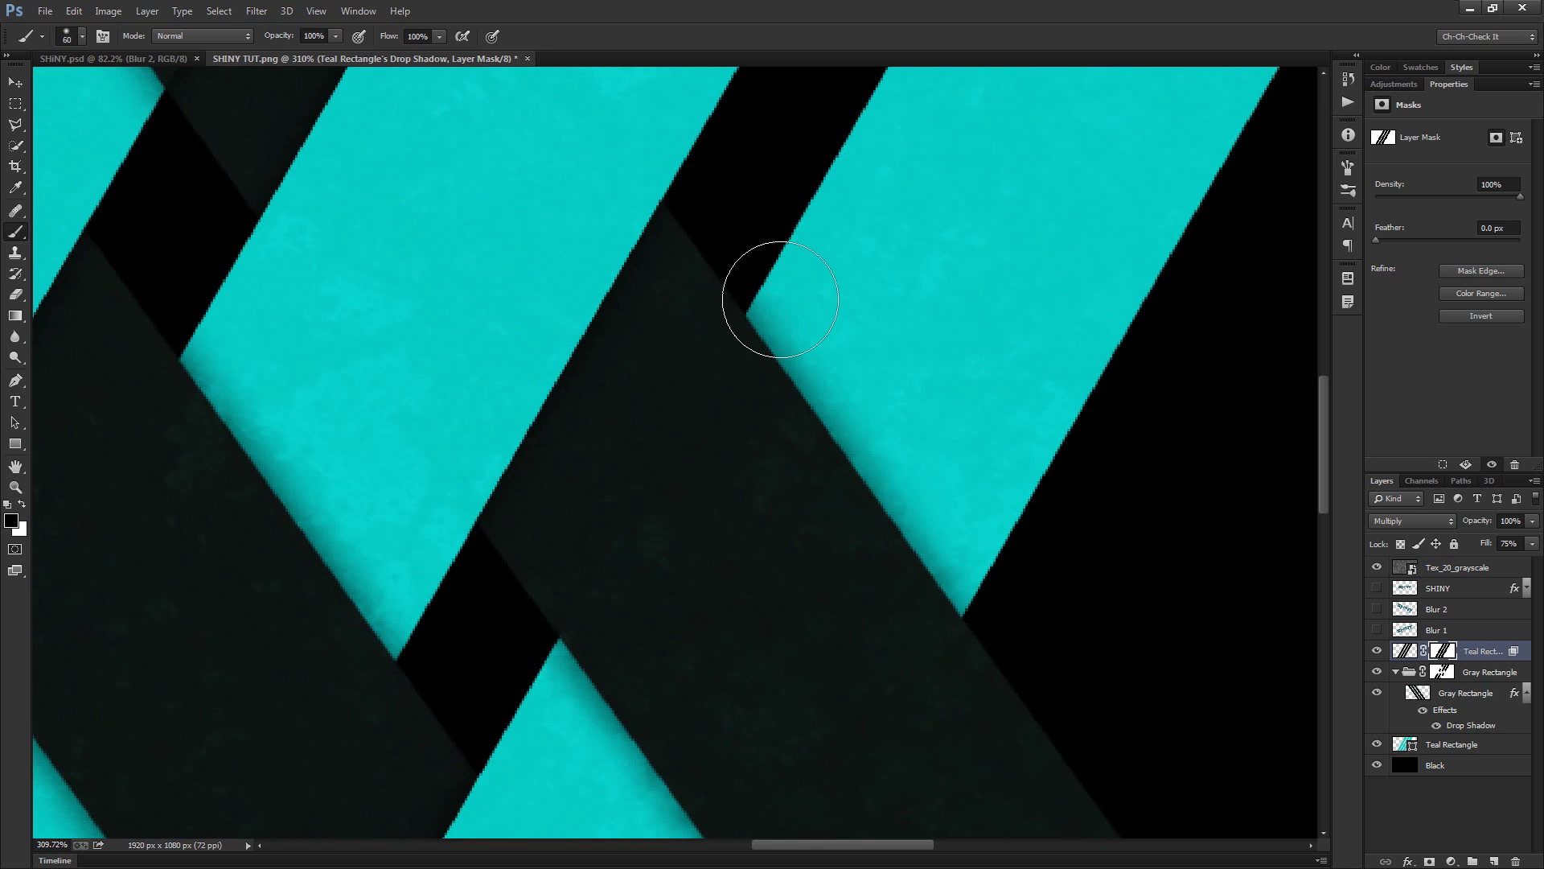
{"action": "mouse_move", "coordinate": [786, 354]}
{"action": "left_mouse_down"}
{"action": "mouse_move", "coordinate": [894, 535]}
{"action": "mouse_move", "coordinate": [1223, 403]}
{"action": "mouse_move", "coordinate": [1239, 486]}
{"action": "left_mouse_up"}
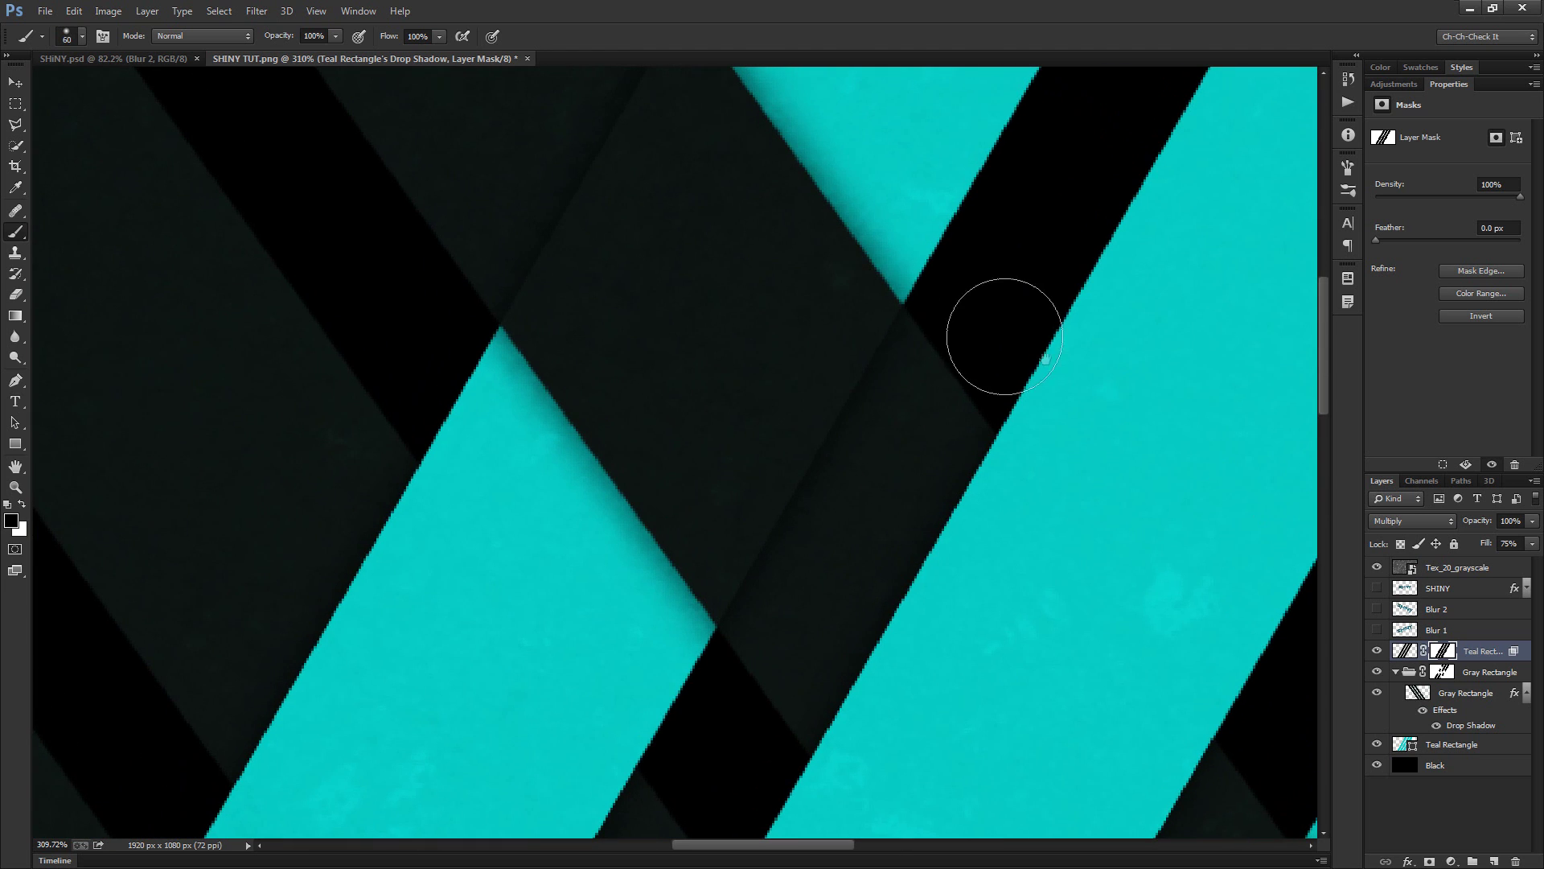
{"action": "mouse_move", "coordinate": [858, 313]}
{"action": "left_mouse_down"}
{"action": "mouse_move", "coordinate": [804, 451]}
{"action": "mouse_move", "coordinate": [689, 552]}
{"action": "mouse_move", "coordinate": [541, 317]}
{"action": "mouse_move", "coordinate": [642, 27]}
{"action": "left_mouse_up"}
{"action": "scroll", "coordinate": [665, 590], "scroll_direction": "down", "scroll_amount": 2}
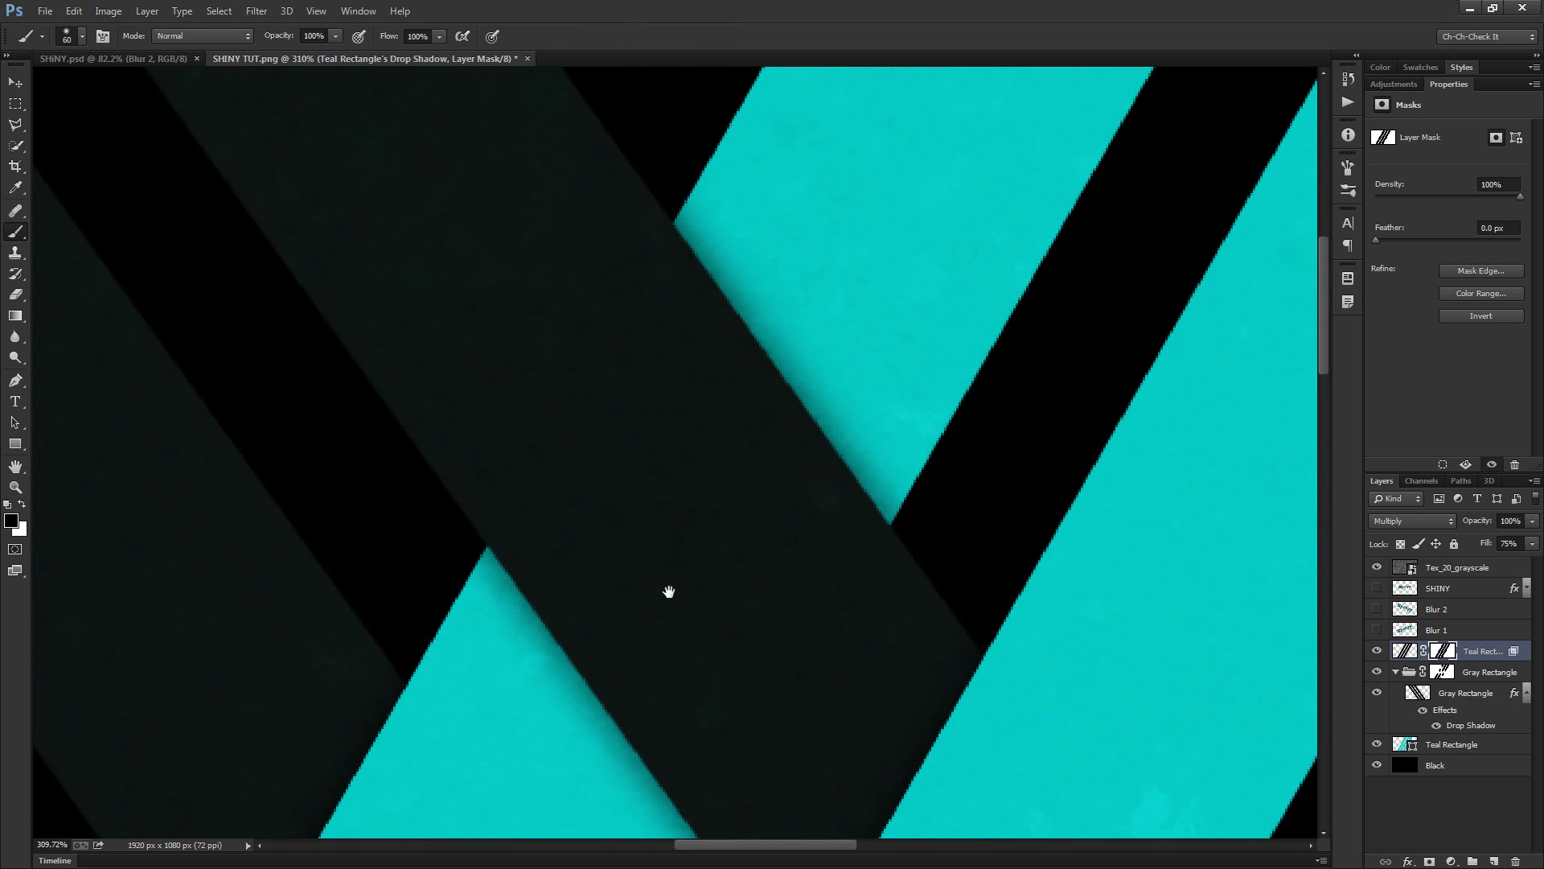
Examine the masked crossings over the whole weave, then up close along the teal stripes' edges
{"action": "scroll", "coordinate": [887, 670], "scroll_direction": "down", "scroll_amount": 2}
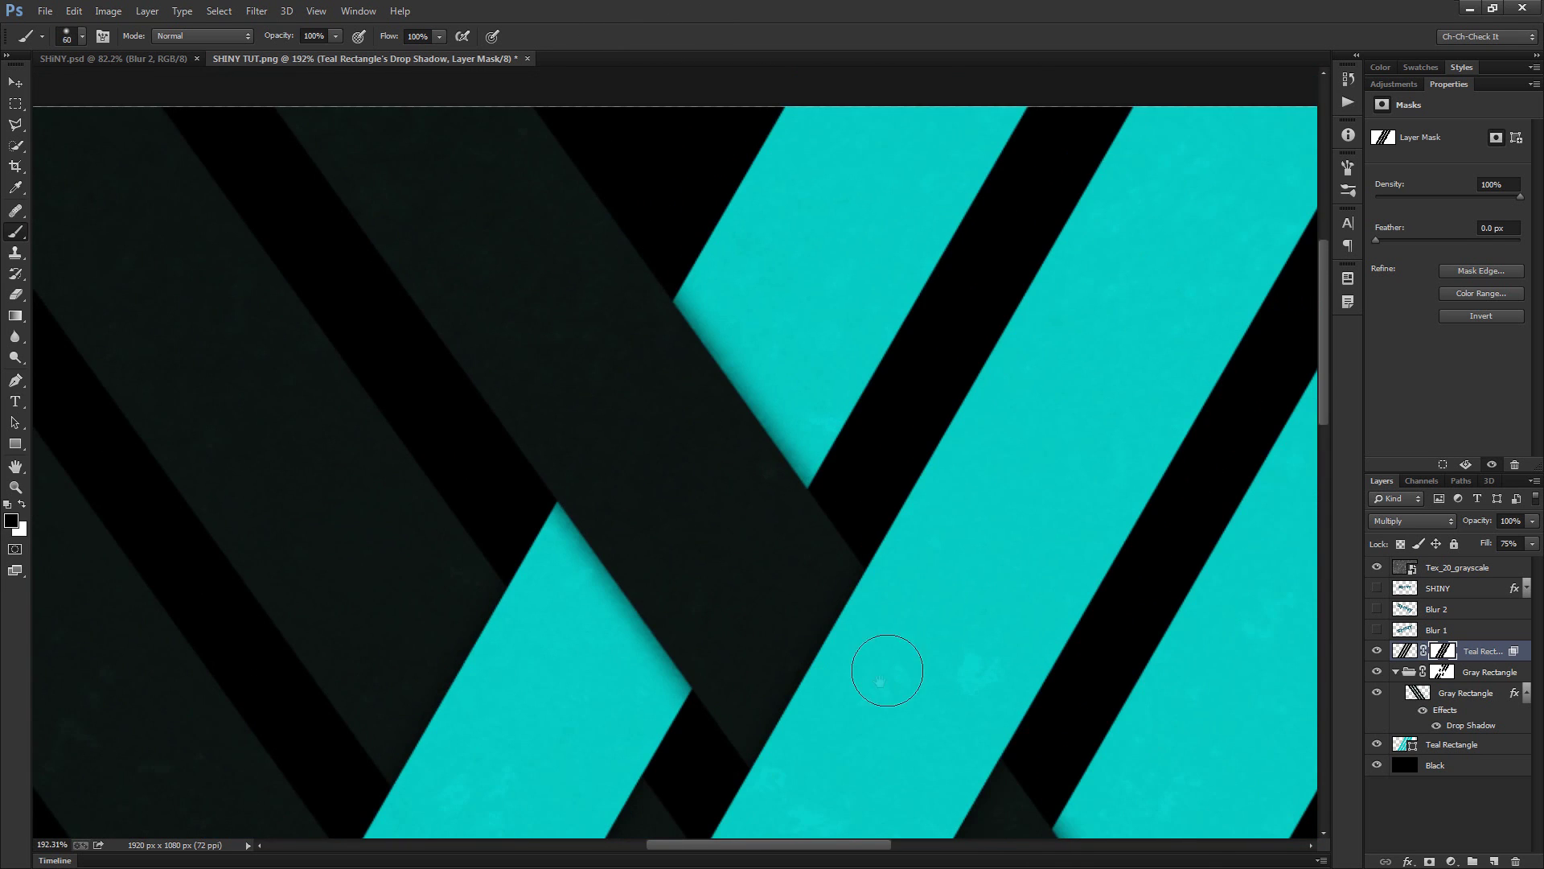
{"action": "scroll", "coordinate": [887, 670], "scroll_direction": "down", "scroll_amount": 2}
{"action": "scroll", "coordinate": [837, 386], "scroll_direction": "down", "scroll_amount": 2}
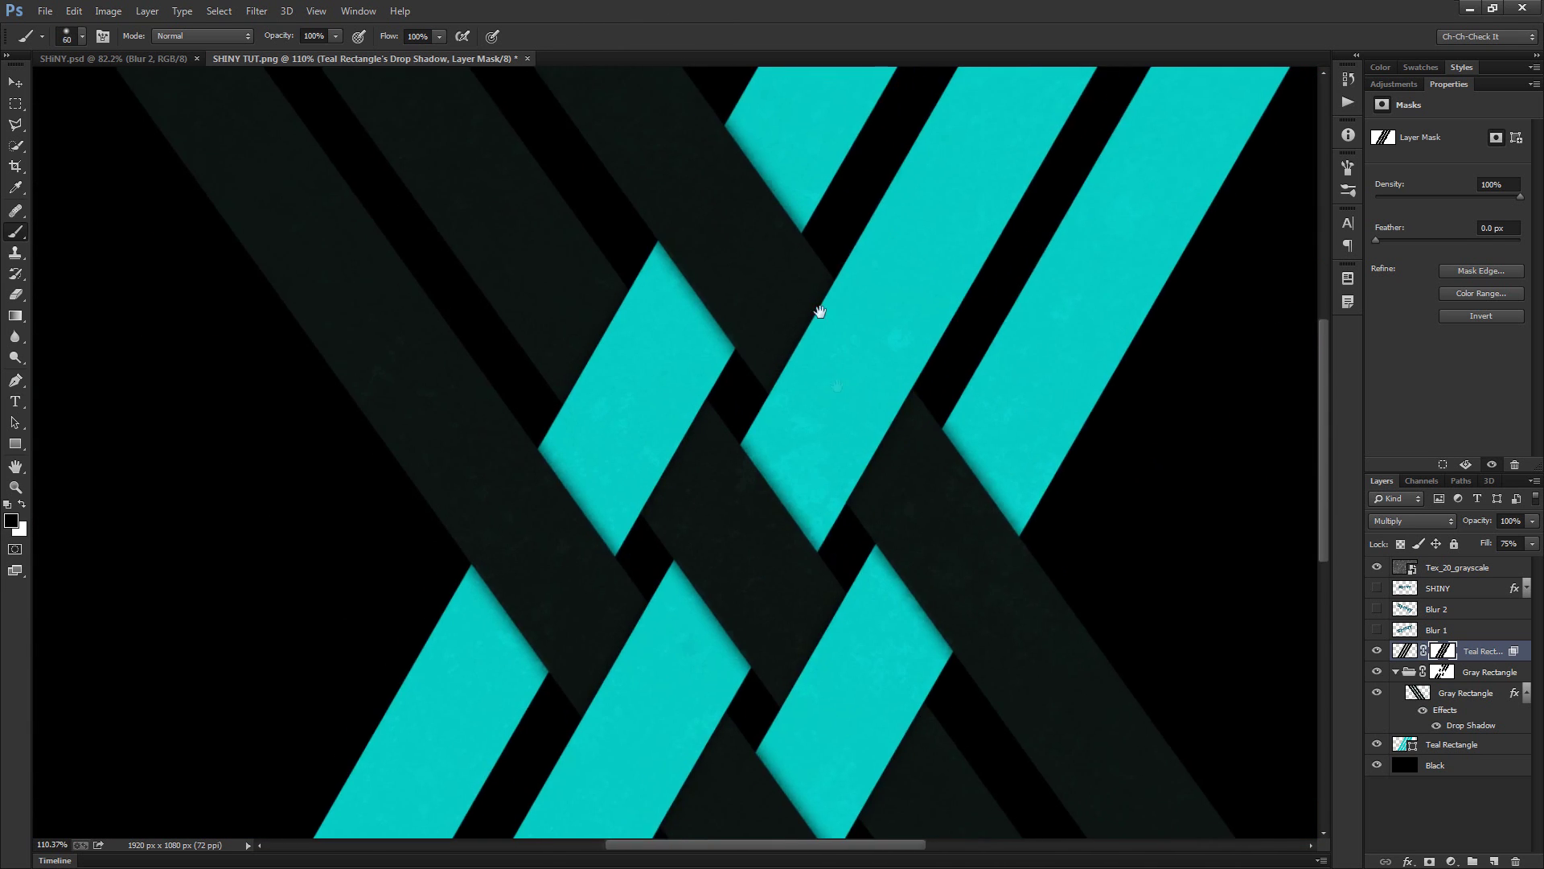
{"action": "scroll", "coordinate": [849, 402], "scroll_direction": "up", "scroll_amount": 1}
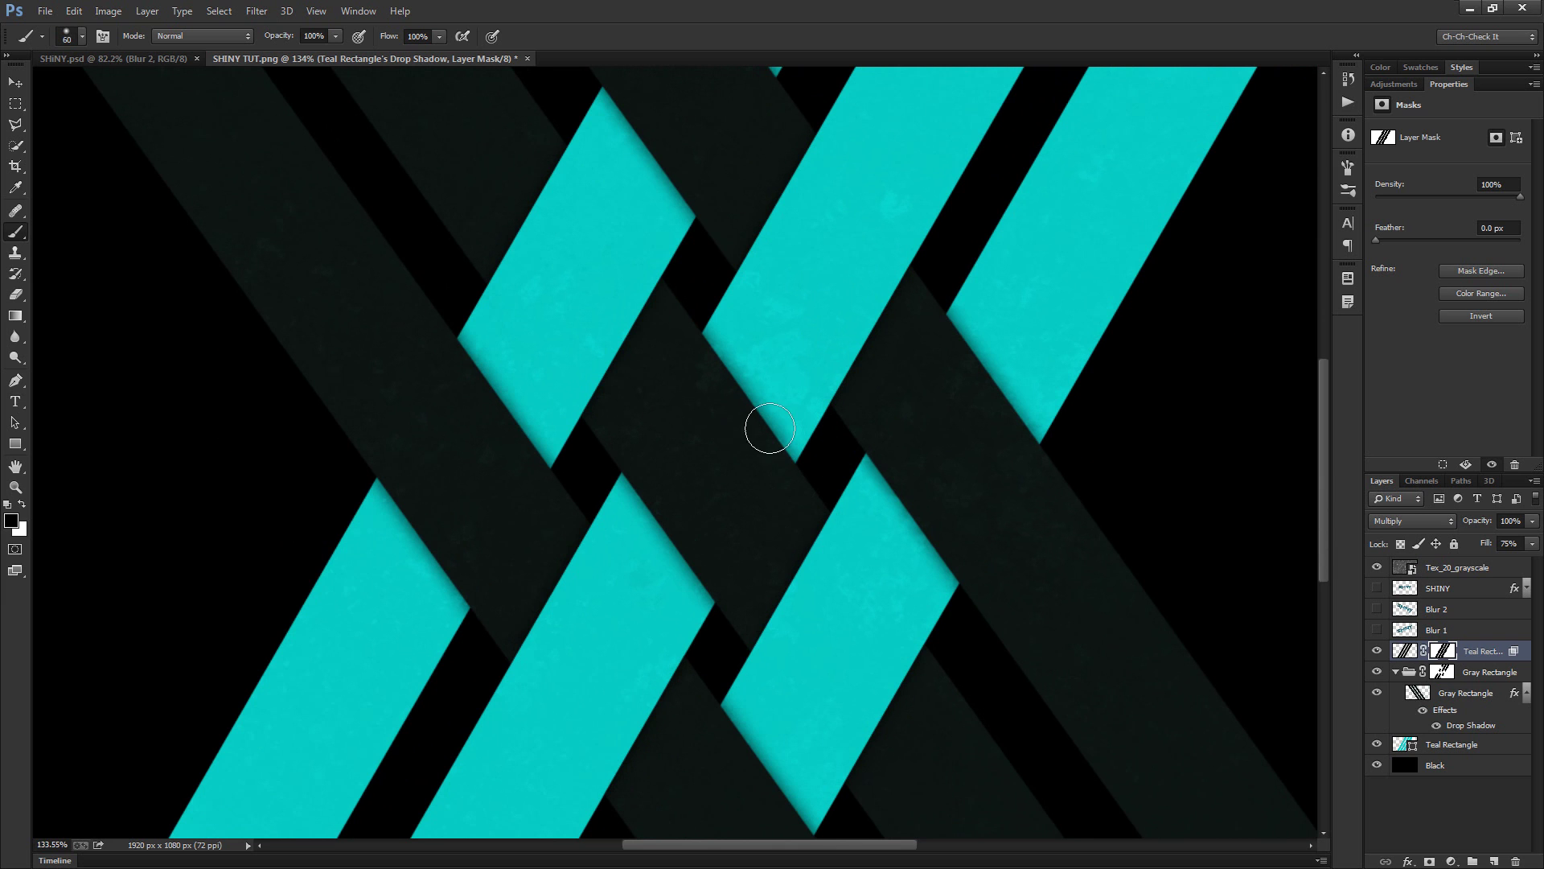
{"action": "scroll", "coordinate": [679, 327], "scroll_direction": "up", "scroll_amount": 2}
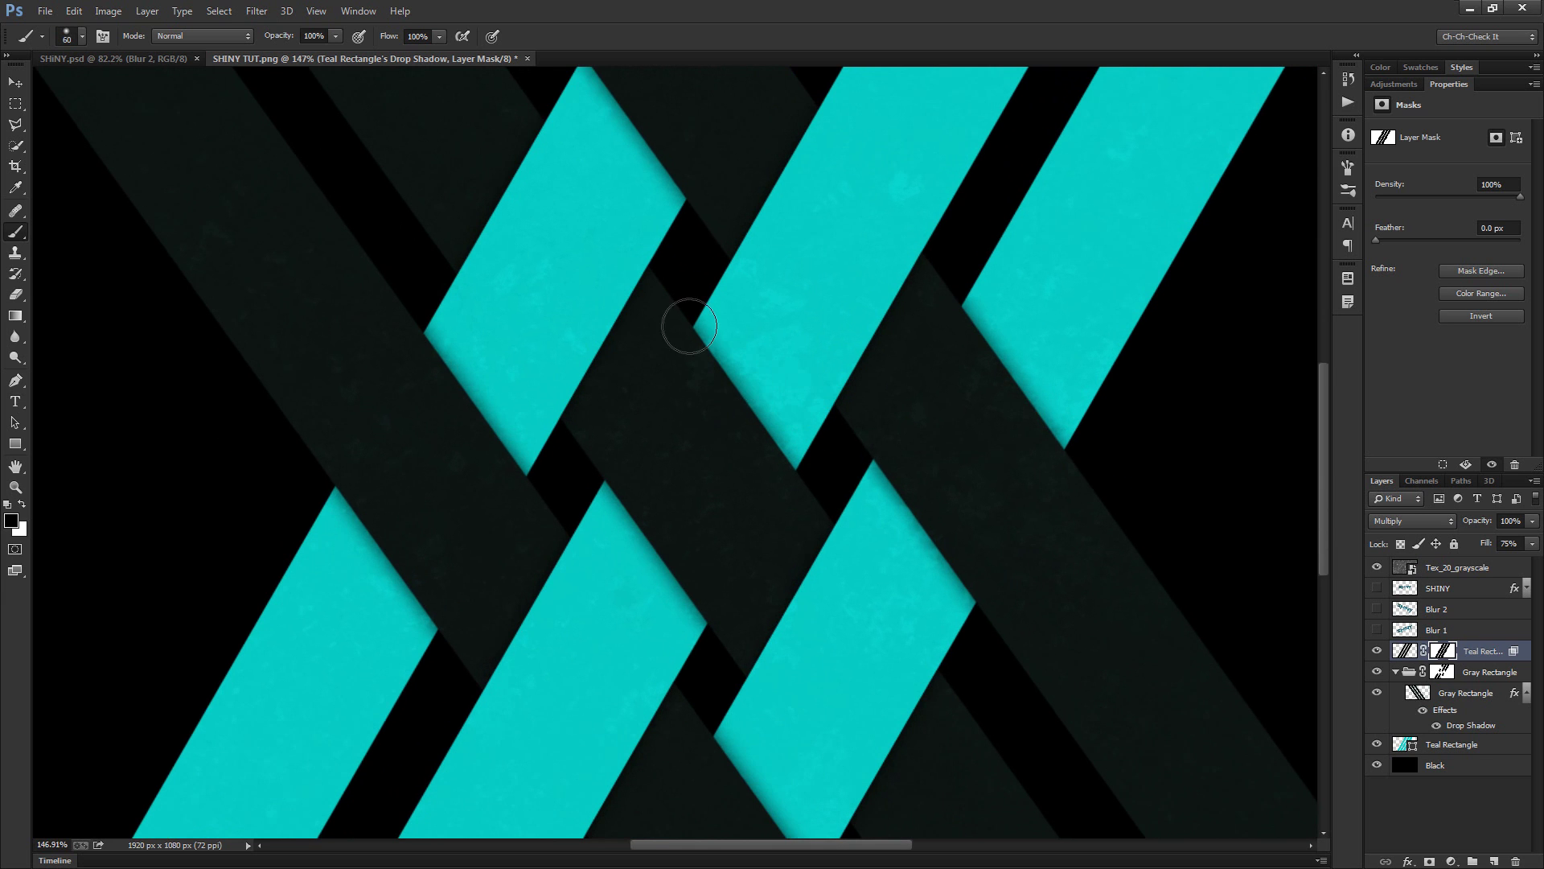
{"action": "scroll", "coordinate": [503, 255], "scroll_direction": "up", "scroll_amount": 2}
{"action": "scroll", "coordinate": [643, 294], "scroll_direction": "up", "scroll_amount": 1}
{"action": "left_click_drag", "start_coordinate": [695, 306], "coordinate": [686, 399]}
{"action": "scroll", "coordinate": [699, 391], "scroll_direction": "down", "scroll_amount": 3}
{"action": "left_click_drag", "start_coordinate": [733, 456], "coordinate": [651, 474]}
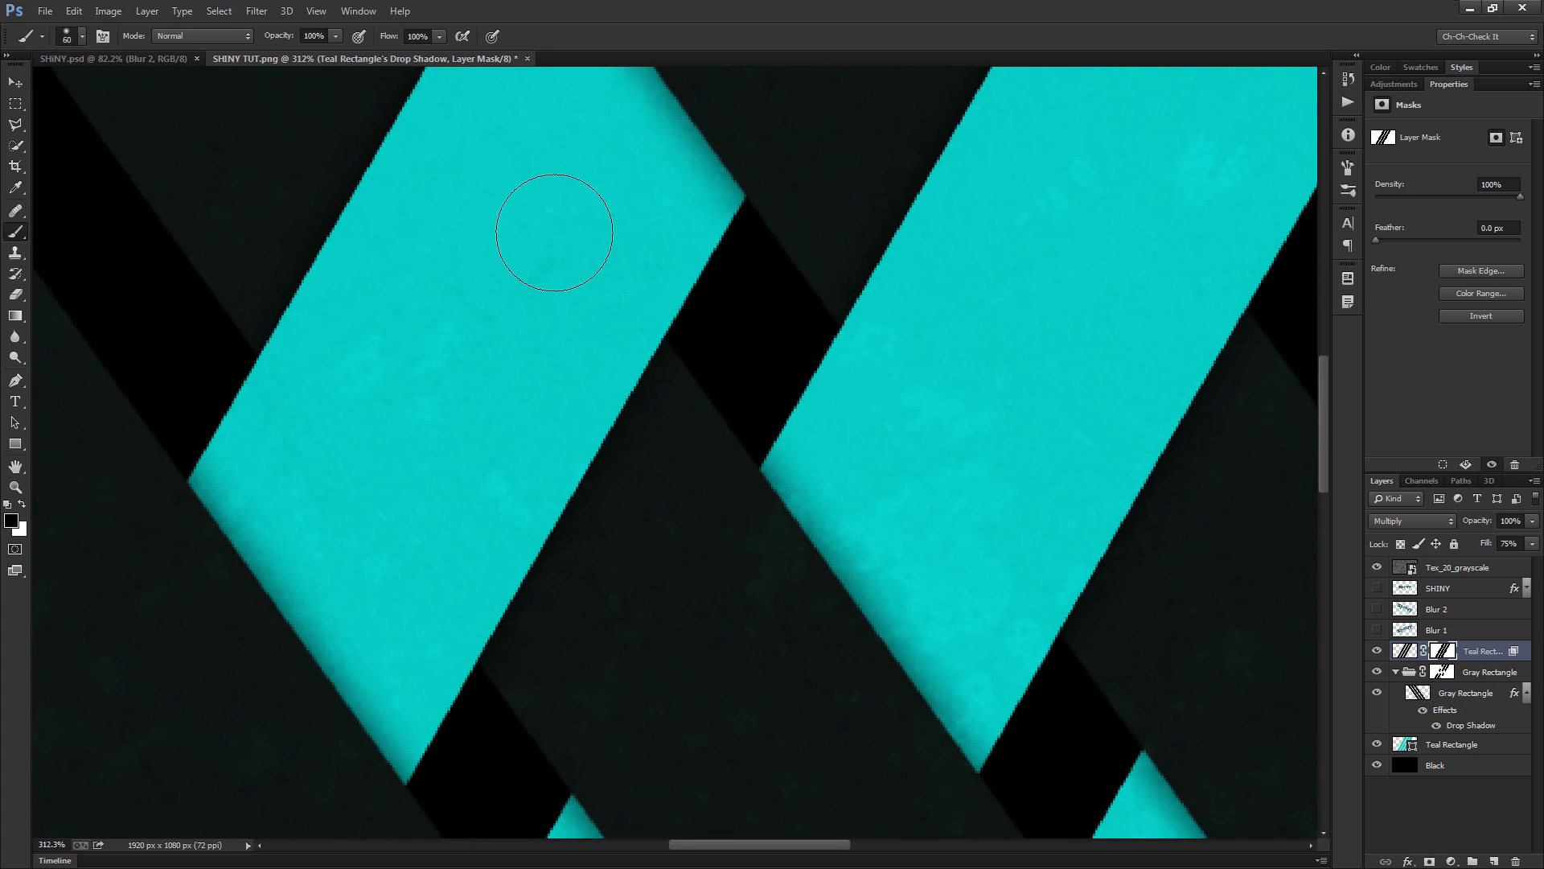
Compare the crossings with the Teal Rectangle's Drop Shadow layer hidden and shown, and return to the whole canvas
{"action": "left_click", "coordinate": [1375, 651]}
{"action": "left_click", "coordinate": [1375, 651]}
{"action": "left_click", "coordinate": [1377, 651]}
{"action": "left_click", "coordinate": [1377, 651]}
{"action": "left_click", "coordinate": [1377, 650]}
{"action": "left_click", "coordinate": [1377, 651]}
{"action": "left_click", "coordinate": [1377, 651]}
{"action": "left_click", "coordinate": [1377, 650]}
{"action": "left_click", "coordinate": [1377, 651]}
{"action": "left_click", "coordinate": [1377, 651]}
{"action": "left_click", "coordinate": [1377, 651]}
{"action": "left_click", "coordinate": [1377, 652]}
{"action": "left_click", "coordinate": [1377, 652]}
{"action": "left_click", "coordinate": [1377, 652]}
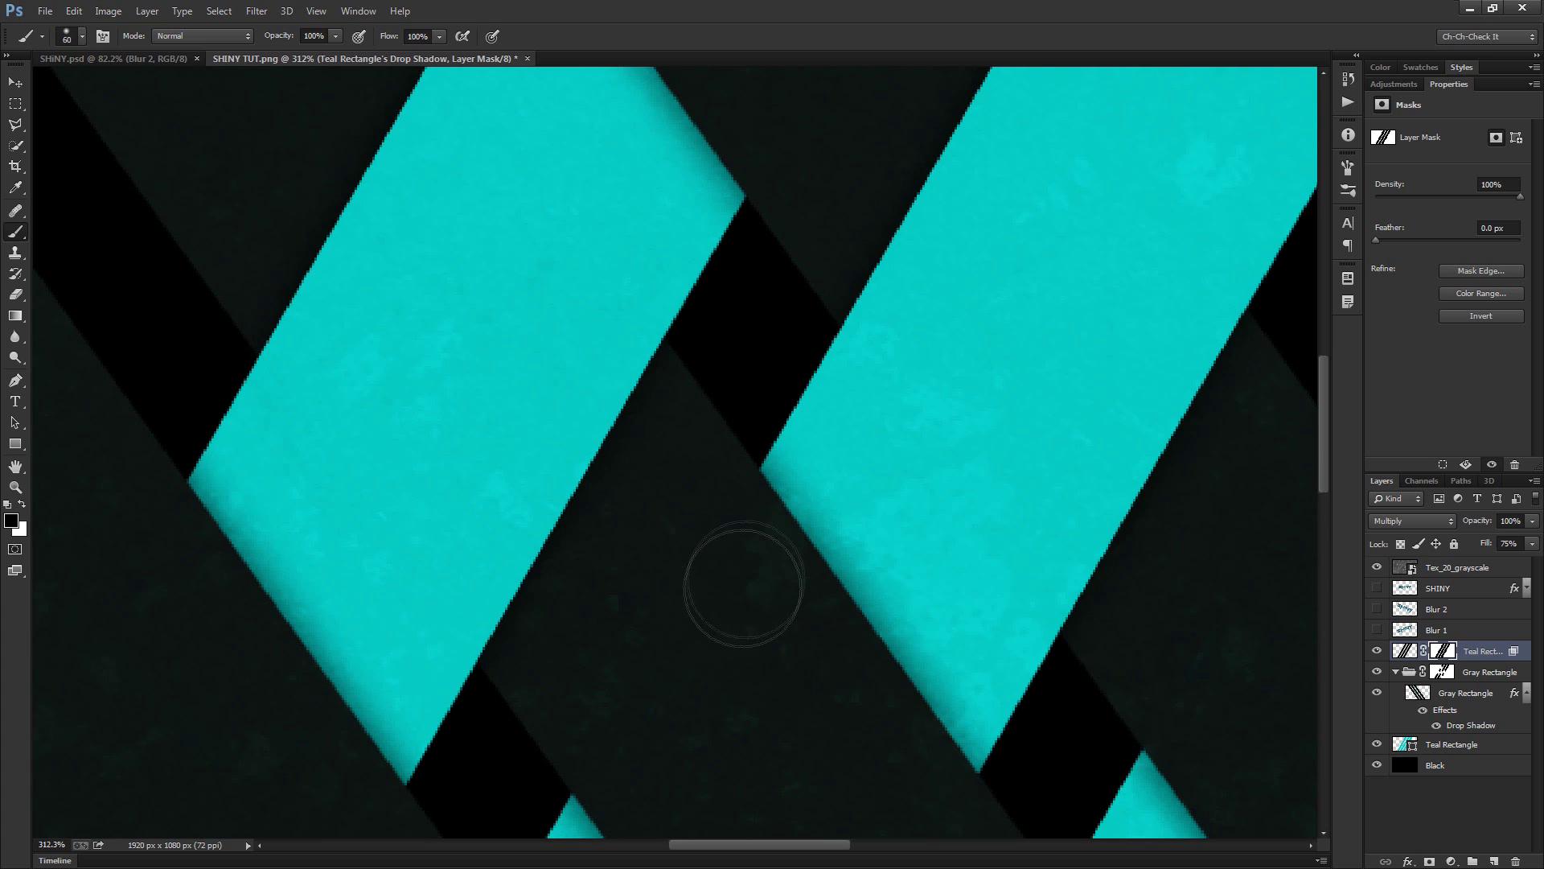
{"action": "key", "text": "ctrl+0"}
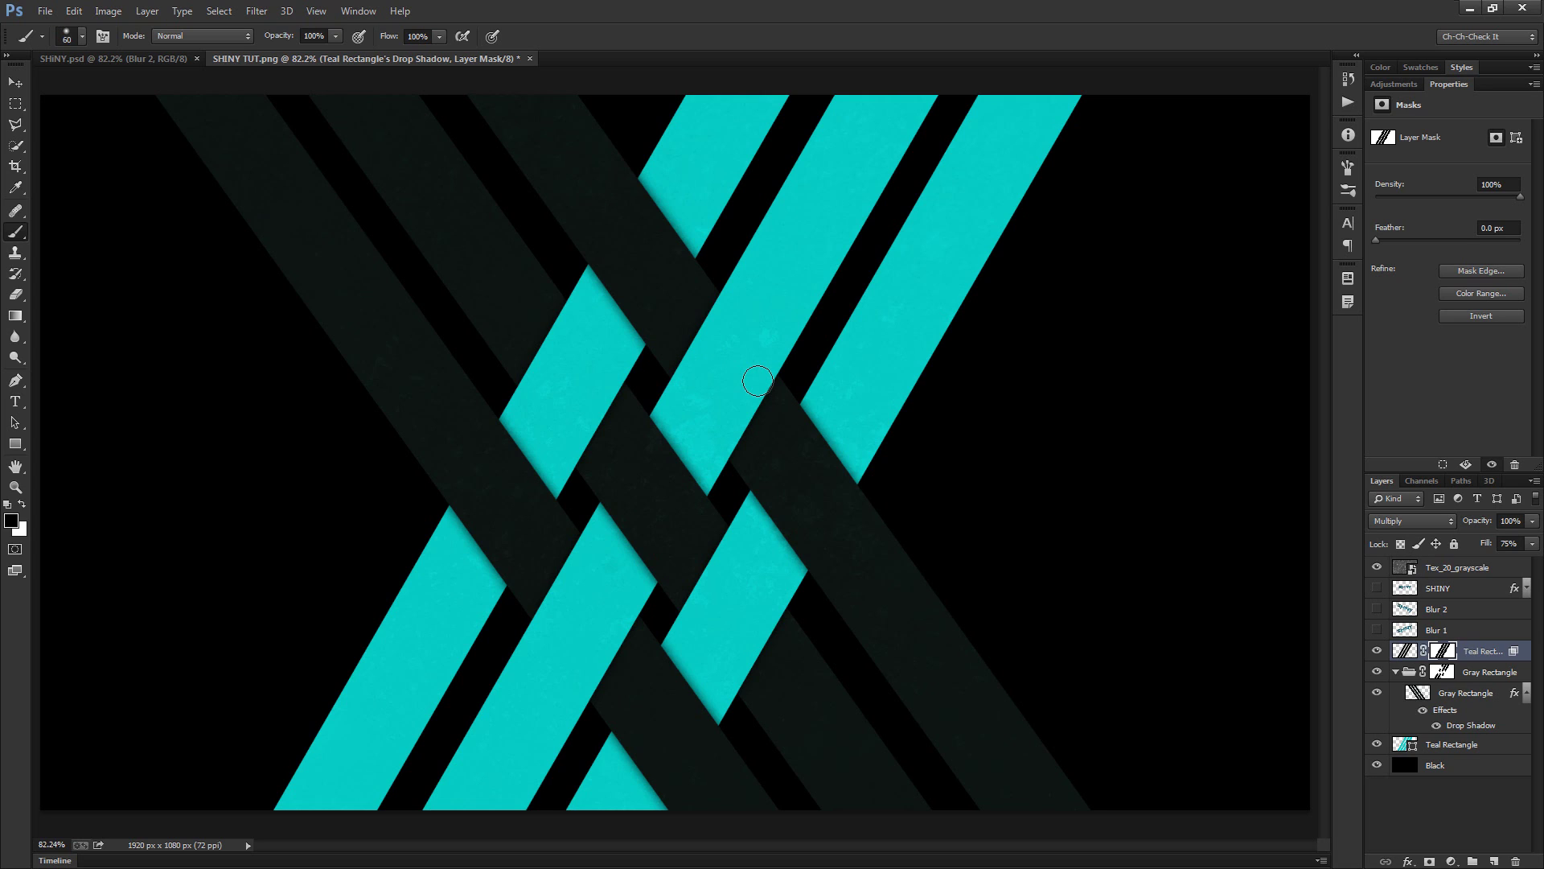
Show the Blur 1, Blur 2 and SHINY layers and add a Gradient Overlay effect to the SHINY layer
{"action": "left_click", "coordinate": [1462, 632]}
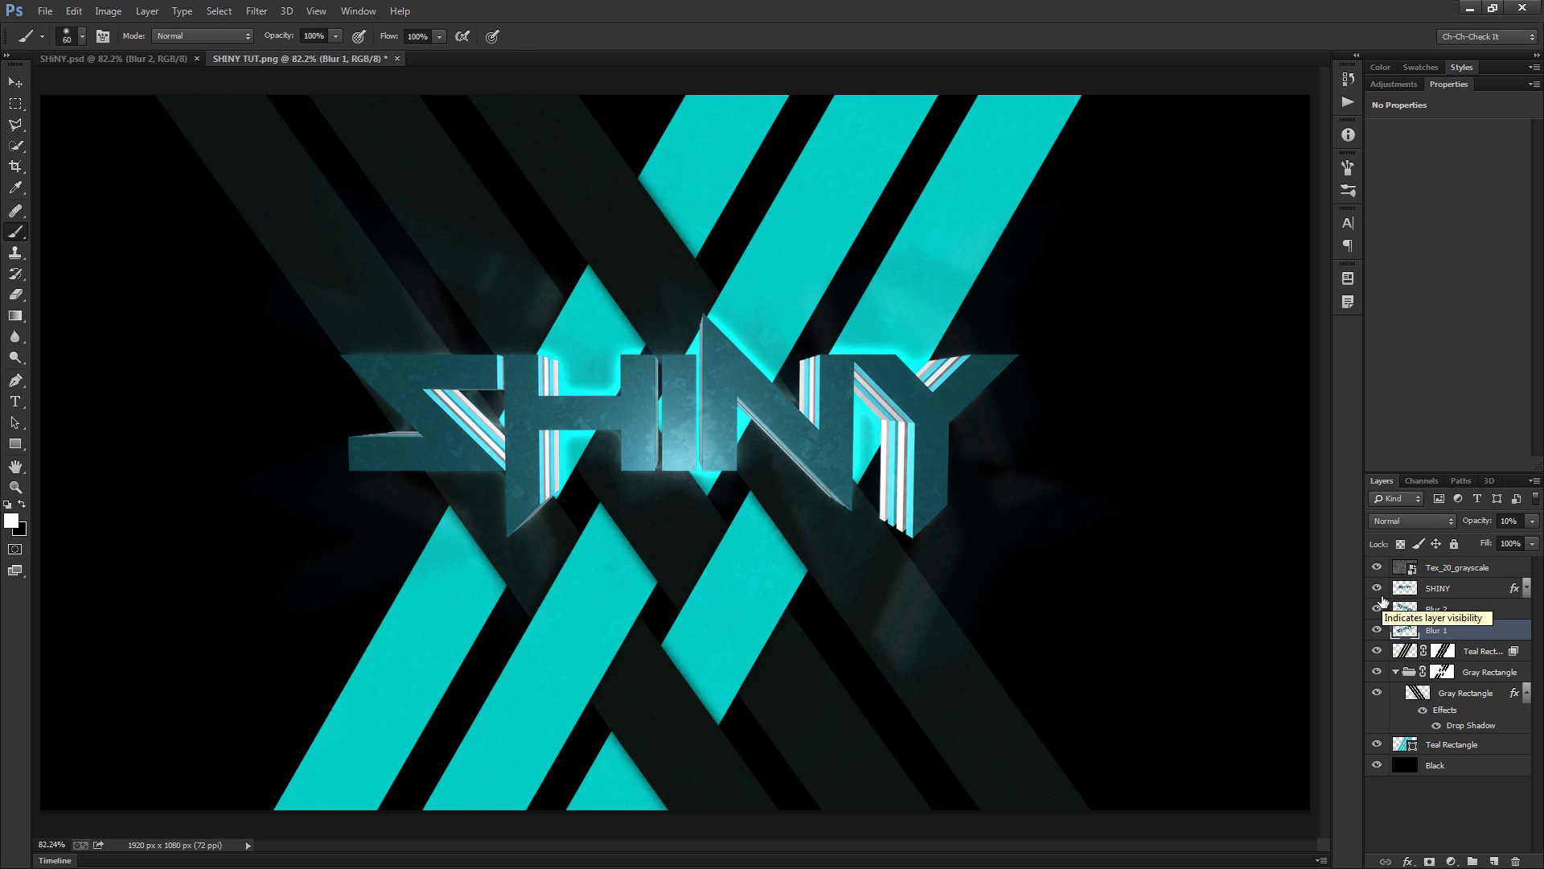
{"action": "left_click", "coordinate": [1444, 590]}
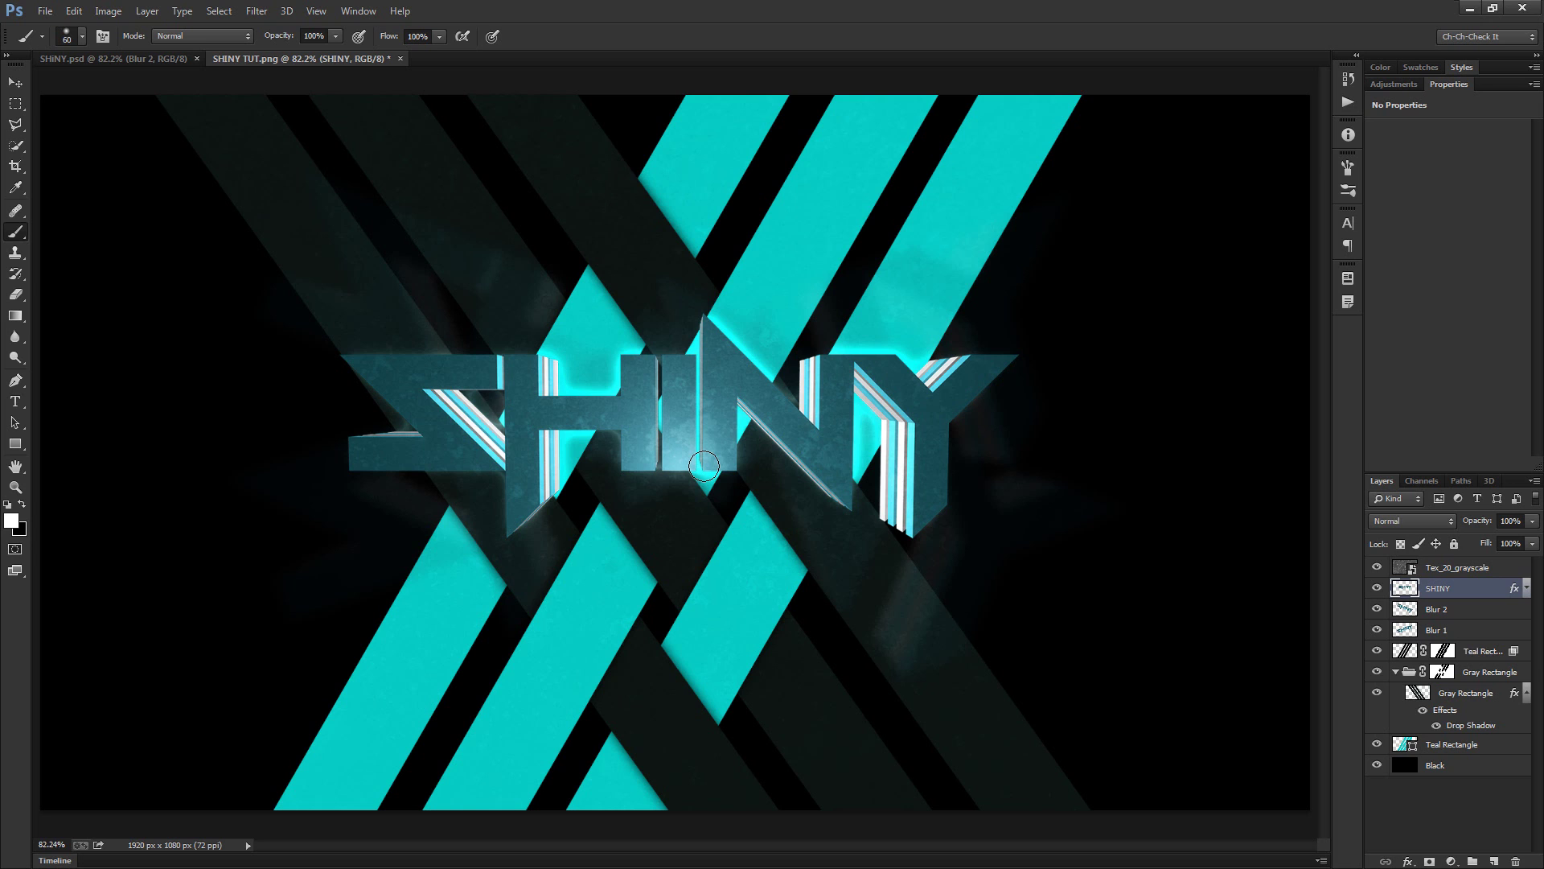
{"action": "left_click", "coordinate": [1409, 861]}
{"action": "left_click", "coordinate": [1432, 837]}
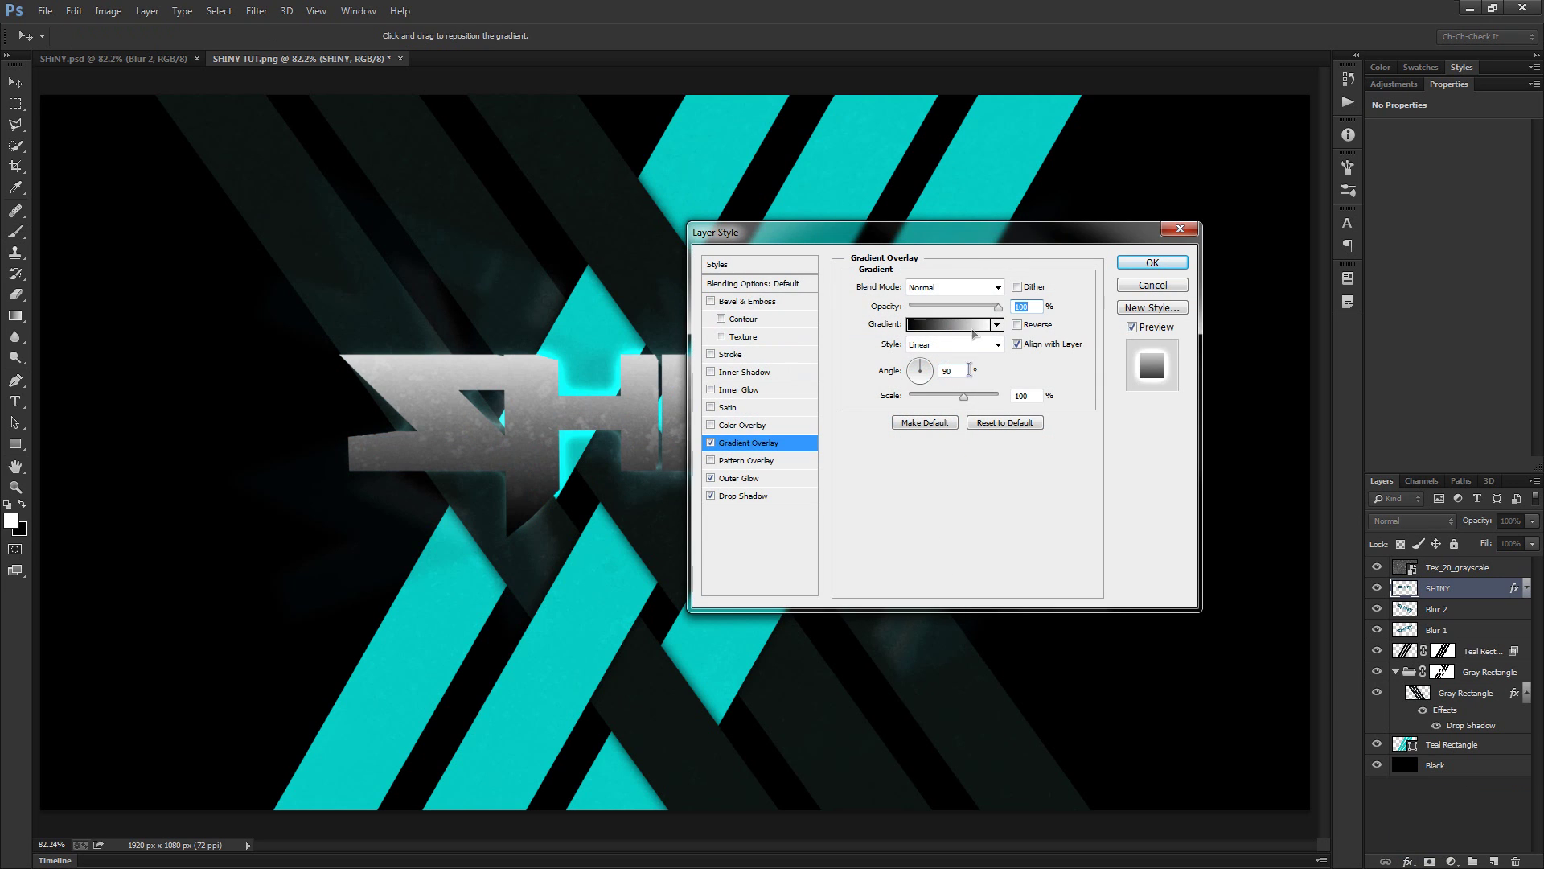
Set the gradient overlay's blend mode to Overlay and reverse its gradient
{"action": "left_click_drag", "start_coordinate": [983, 237], "coordinate": [1181, 327]}
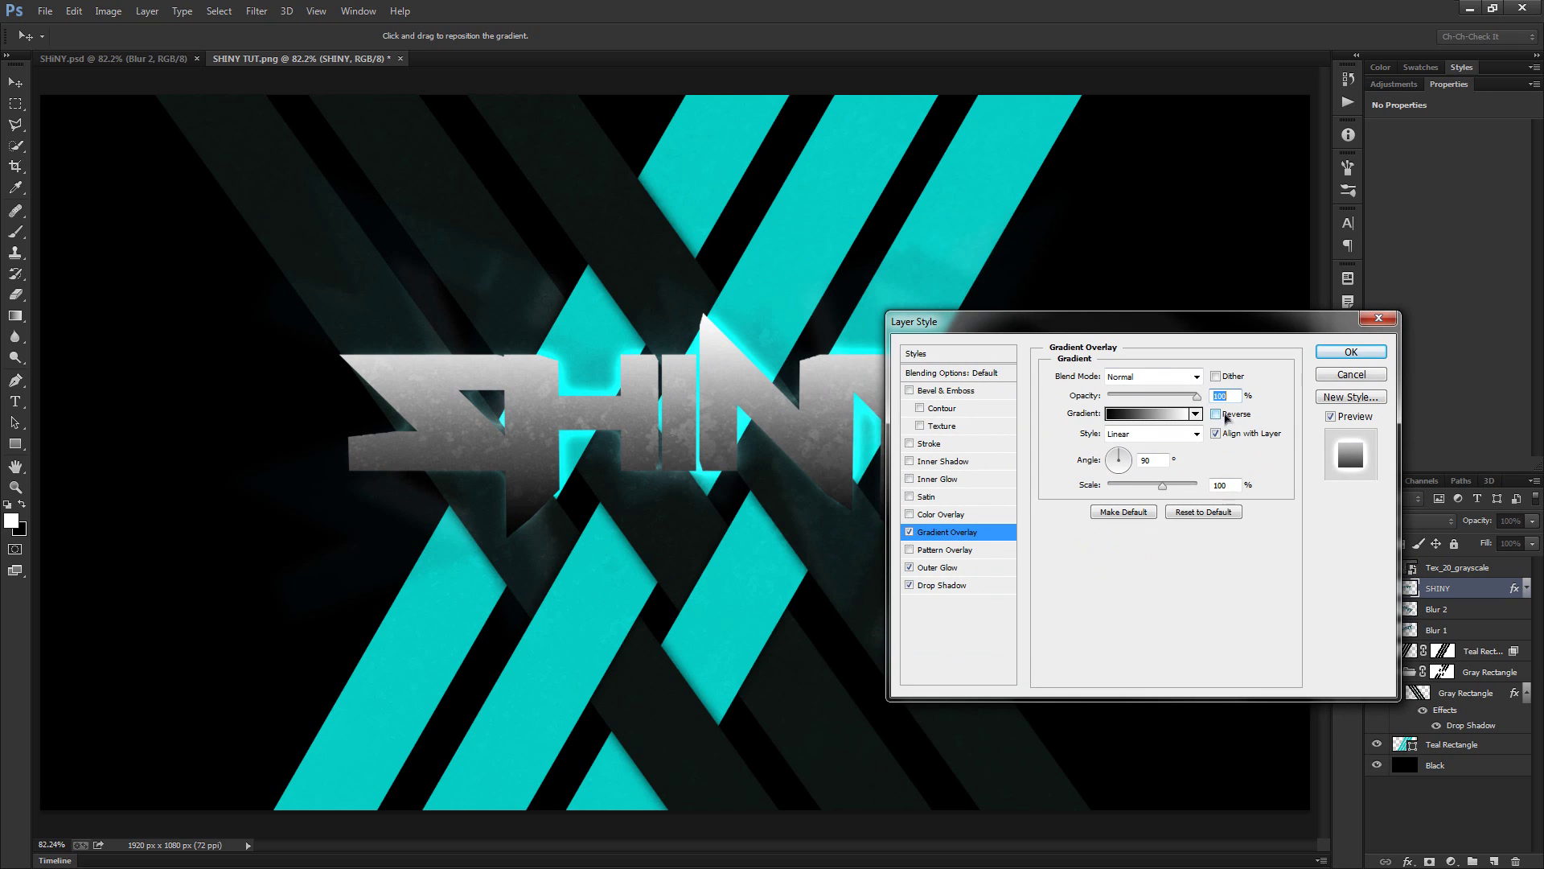
{"action": "left_click", "coordinate": [1190, 378]}
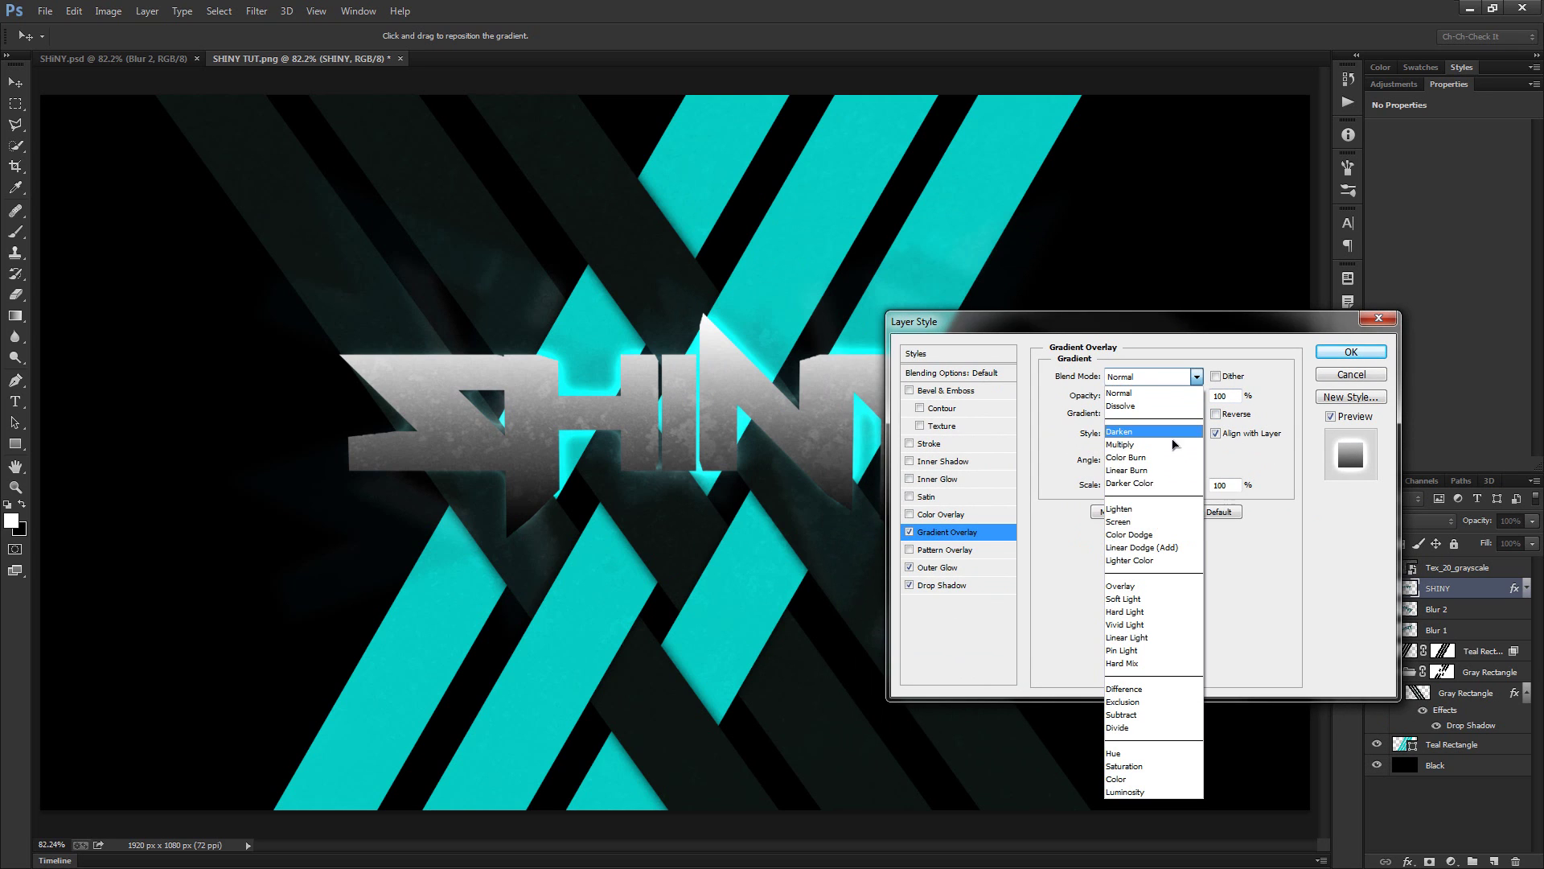
{"action": "left_click", "coordinate": [1150, 594]}
{"action": "left_click", "coordinate": [1227, 416]}
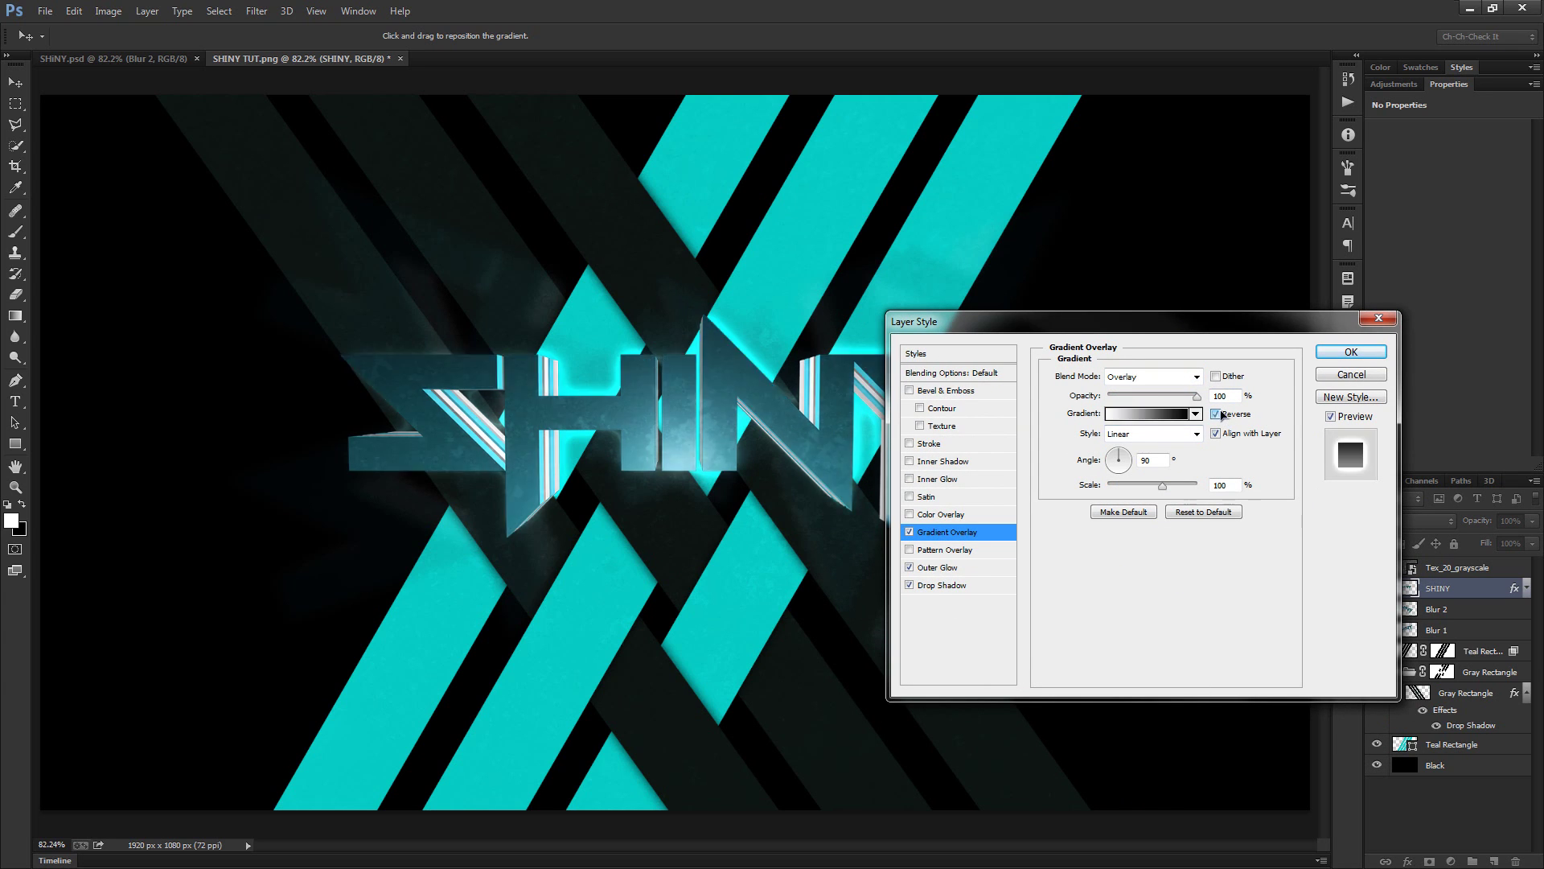
Change the gradient's black stop to a 50% brightness gray, 808080
{"action": "left_click", "coordinate": [1150, 414]}
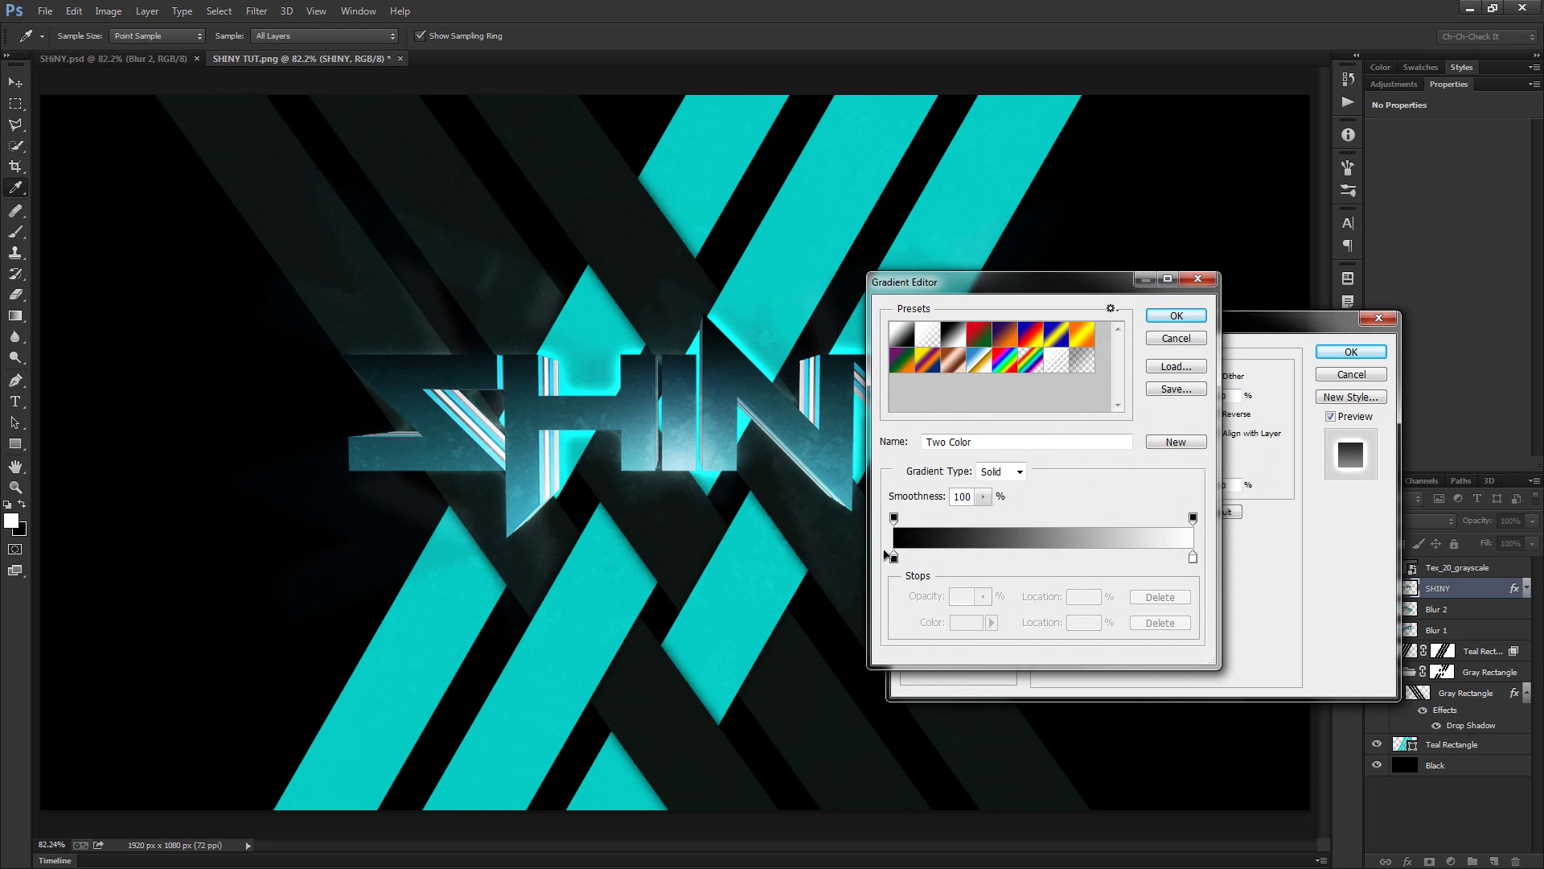
{"action": "double_click", "coordinate": [895, 557]}
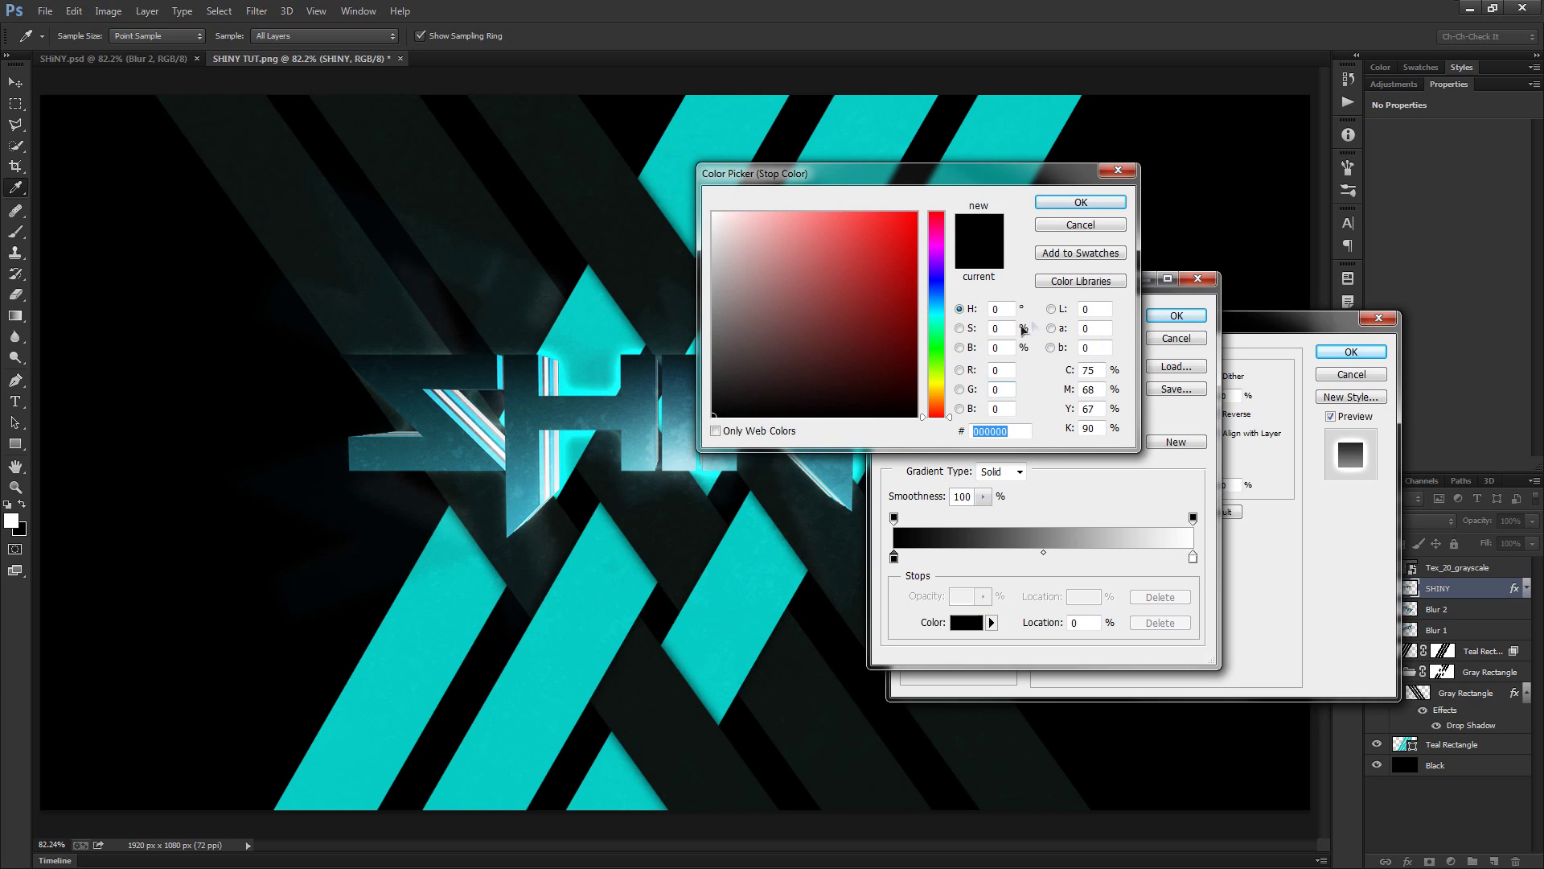
{"action": "type", "text": "50"}
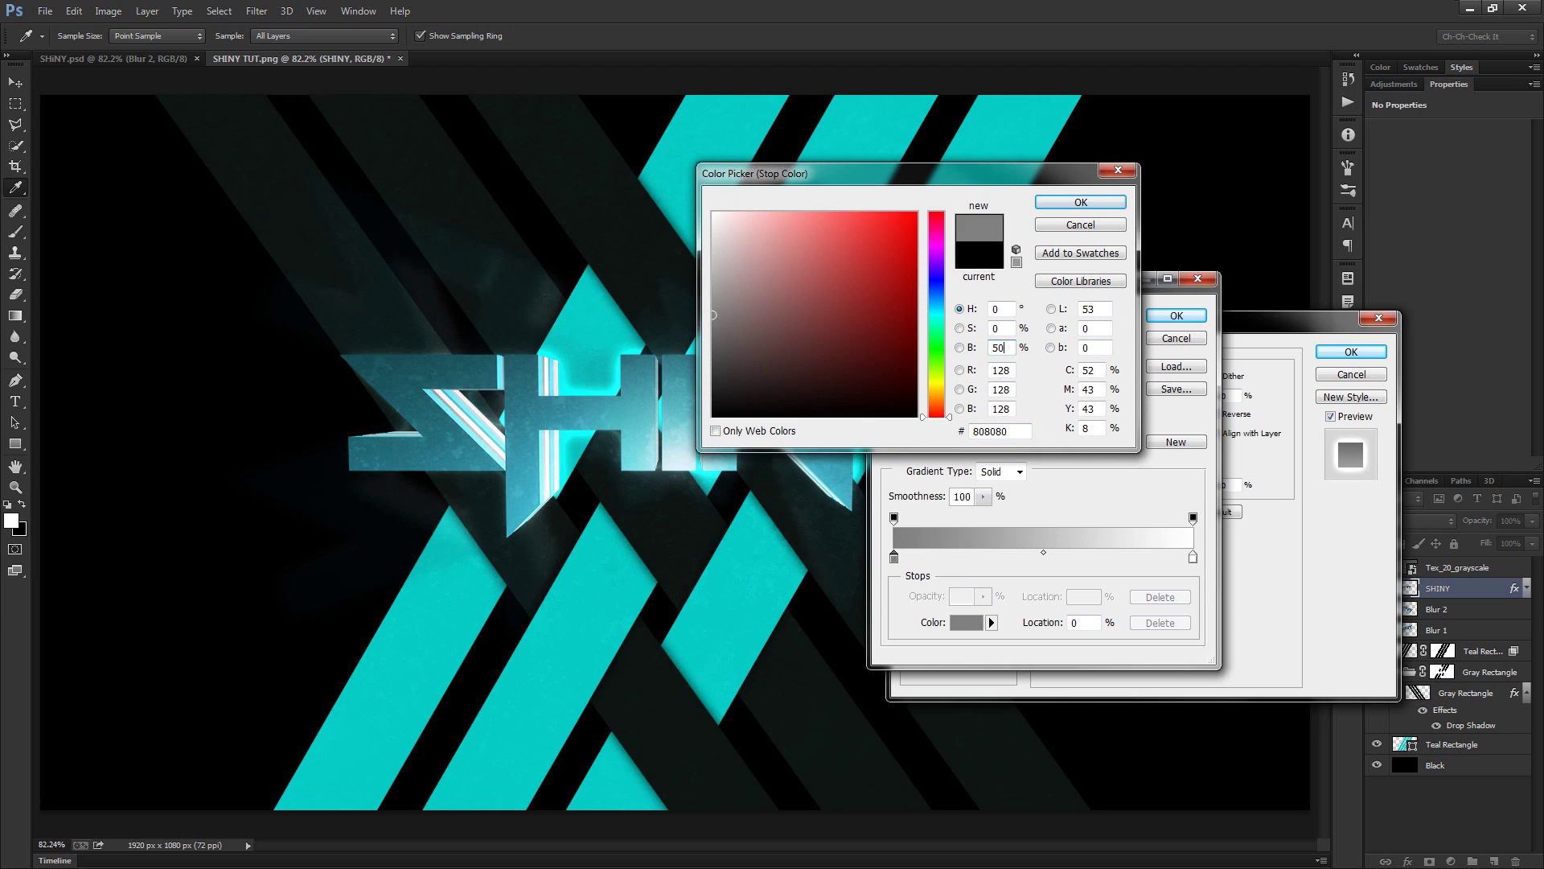
{"action": "double_click", "coordinate": [996, 438]}
{"action": "left_click", "coordinate": [1080, 206]}
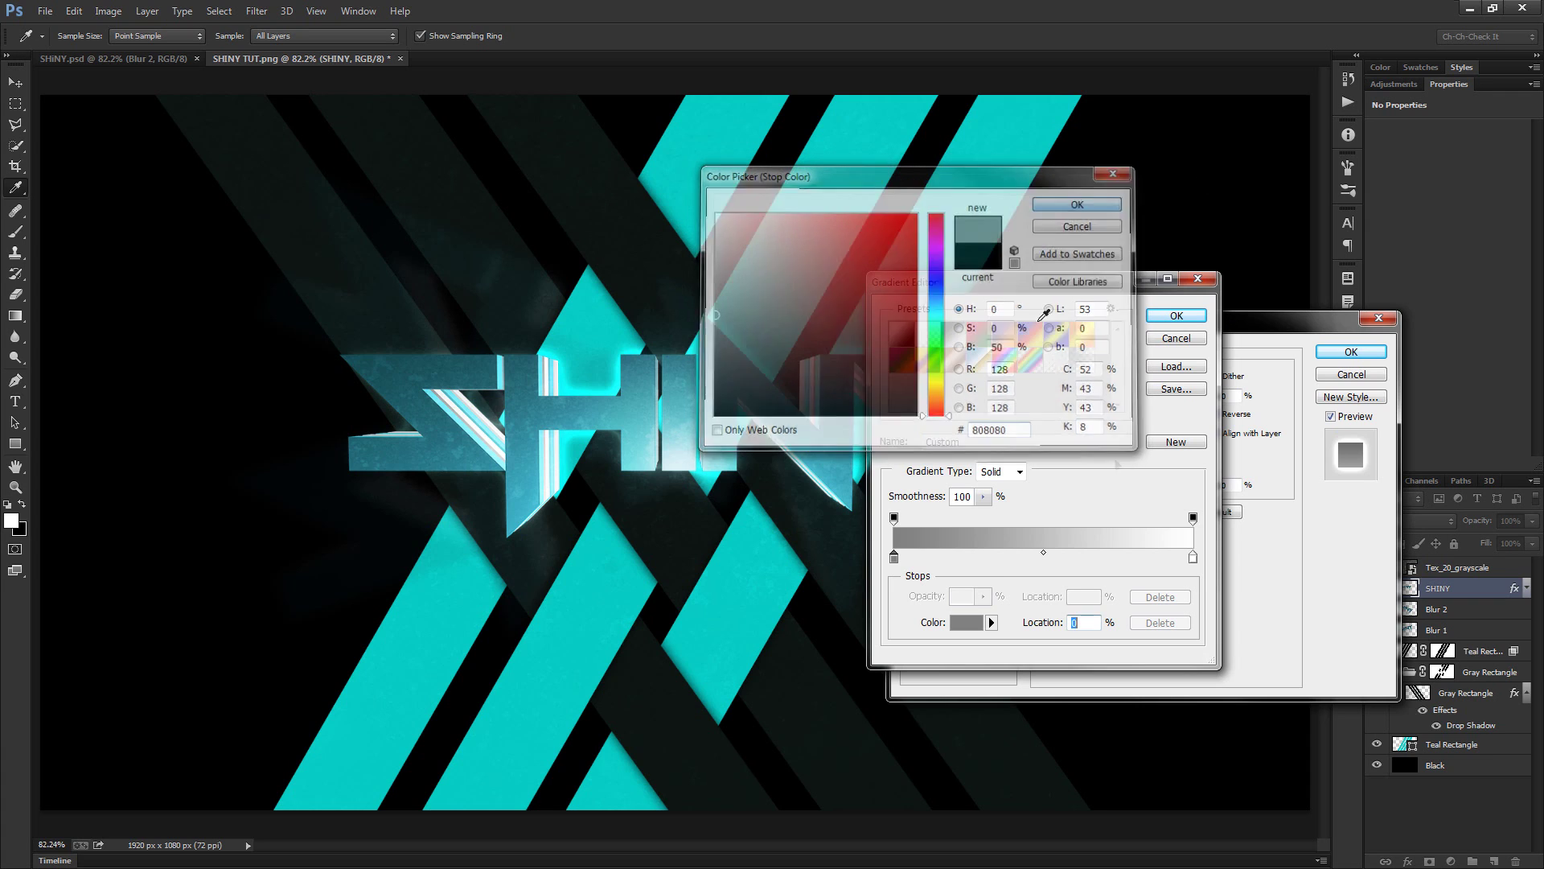
Change the gradient's white stop to bright teal 00ffe4 and apply the gradient overlay to the SHINY layer
{"action": "left_click", "coordinate": [1193, 558]}
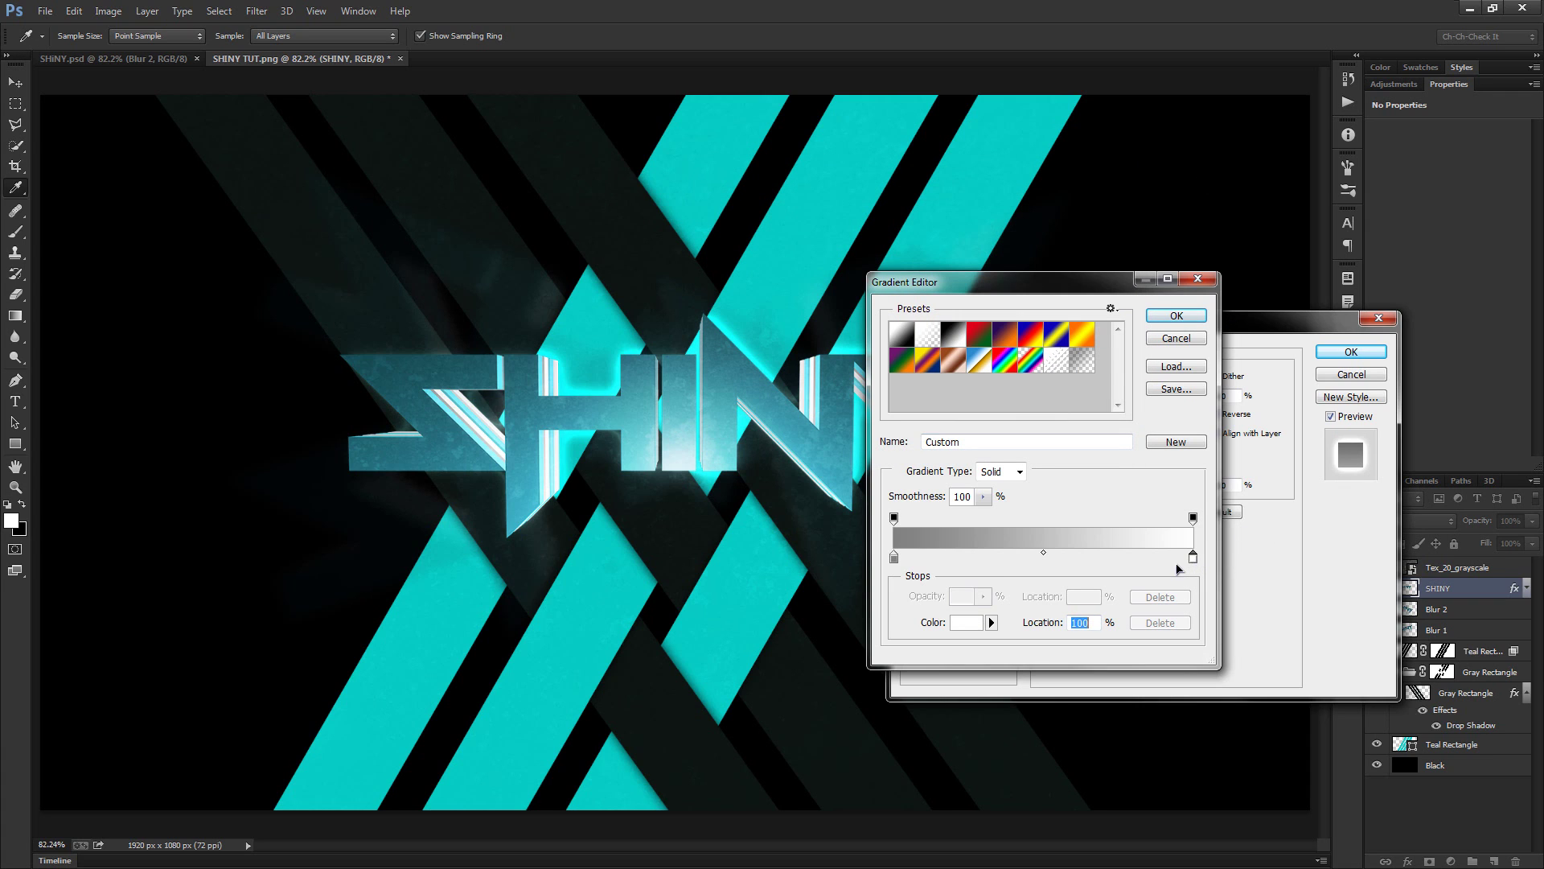
{"action": "double_click", "coordinate": [1194, 558]}
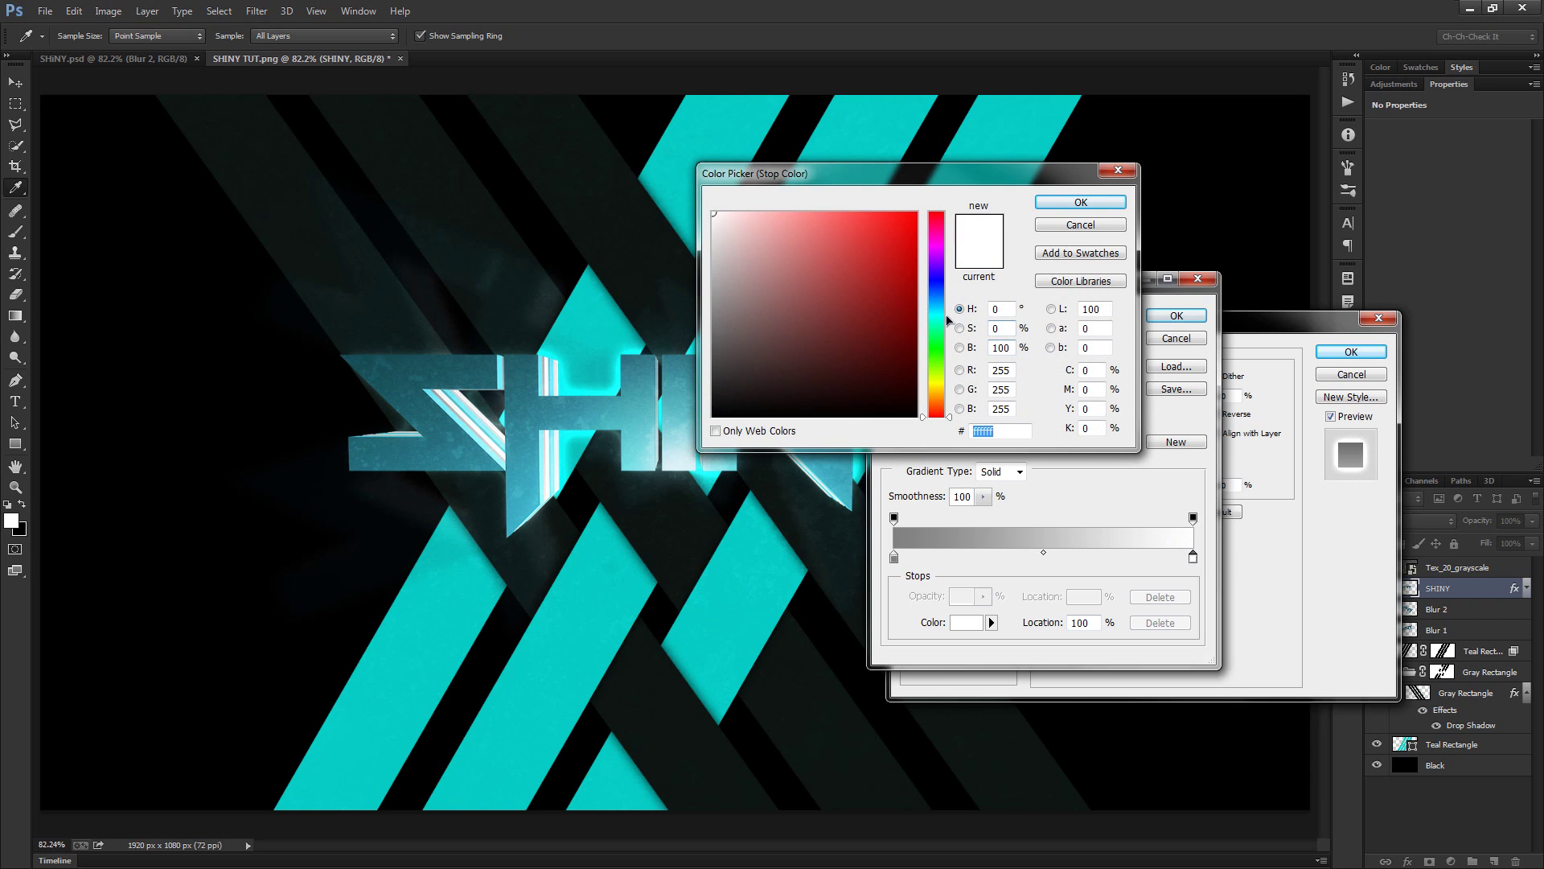
{"action": "left_click_drag", "start_coordinate": [861, 281], "coordinate": [917, 213]}
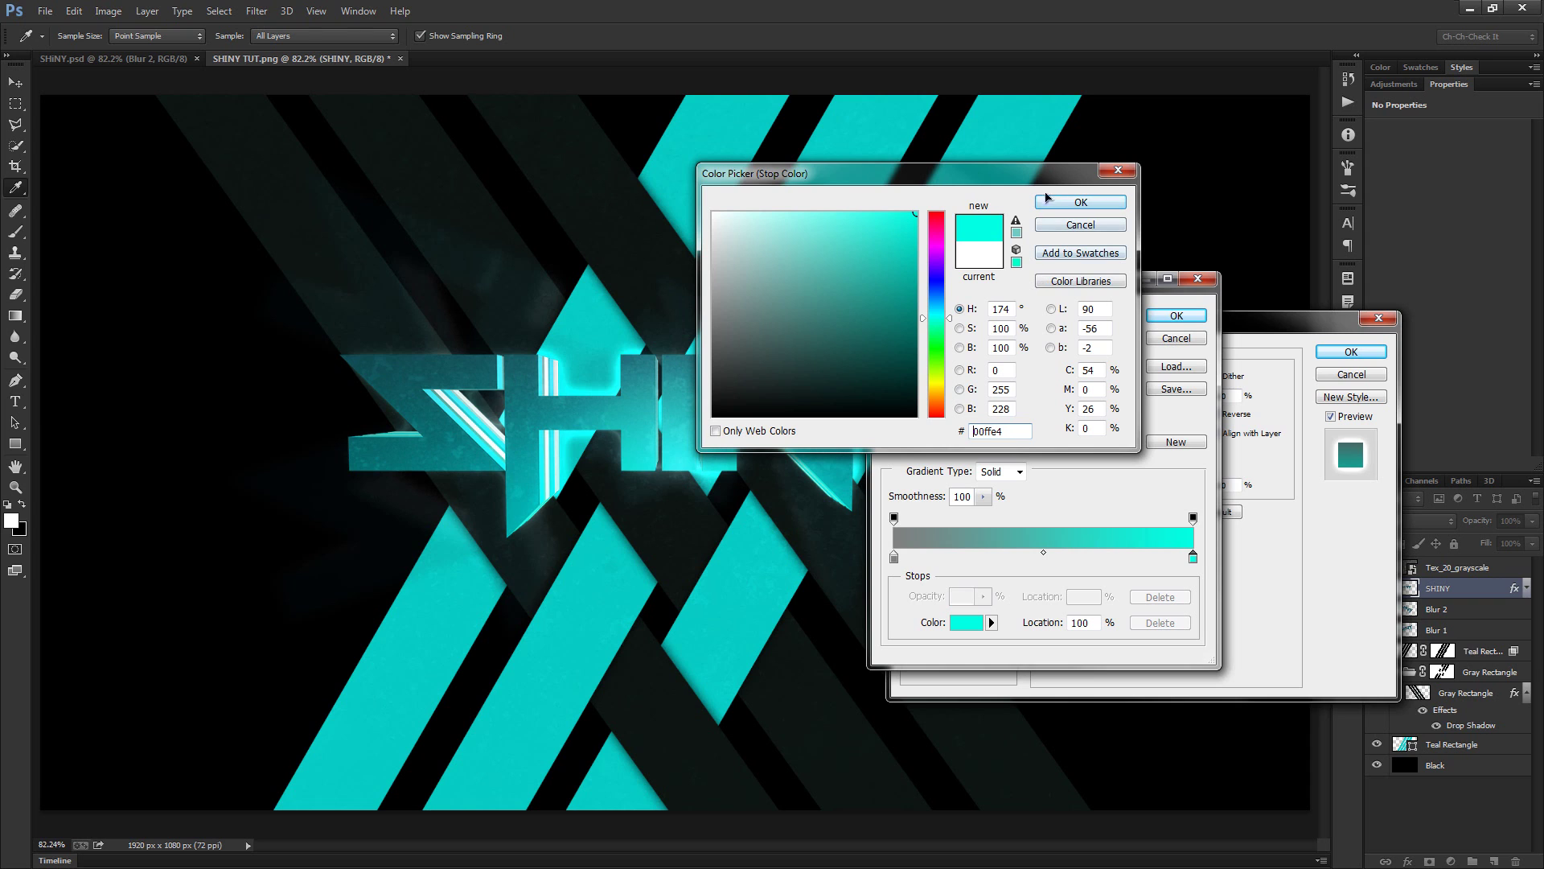
{"action": "left_click", "coordinate": [1080, 202]}
{"action": "left_click", "coordinate": [1176, 316]}
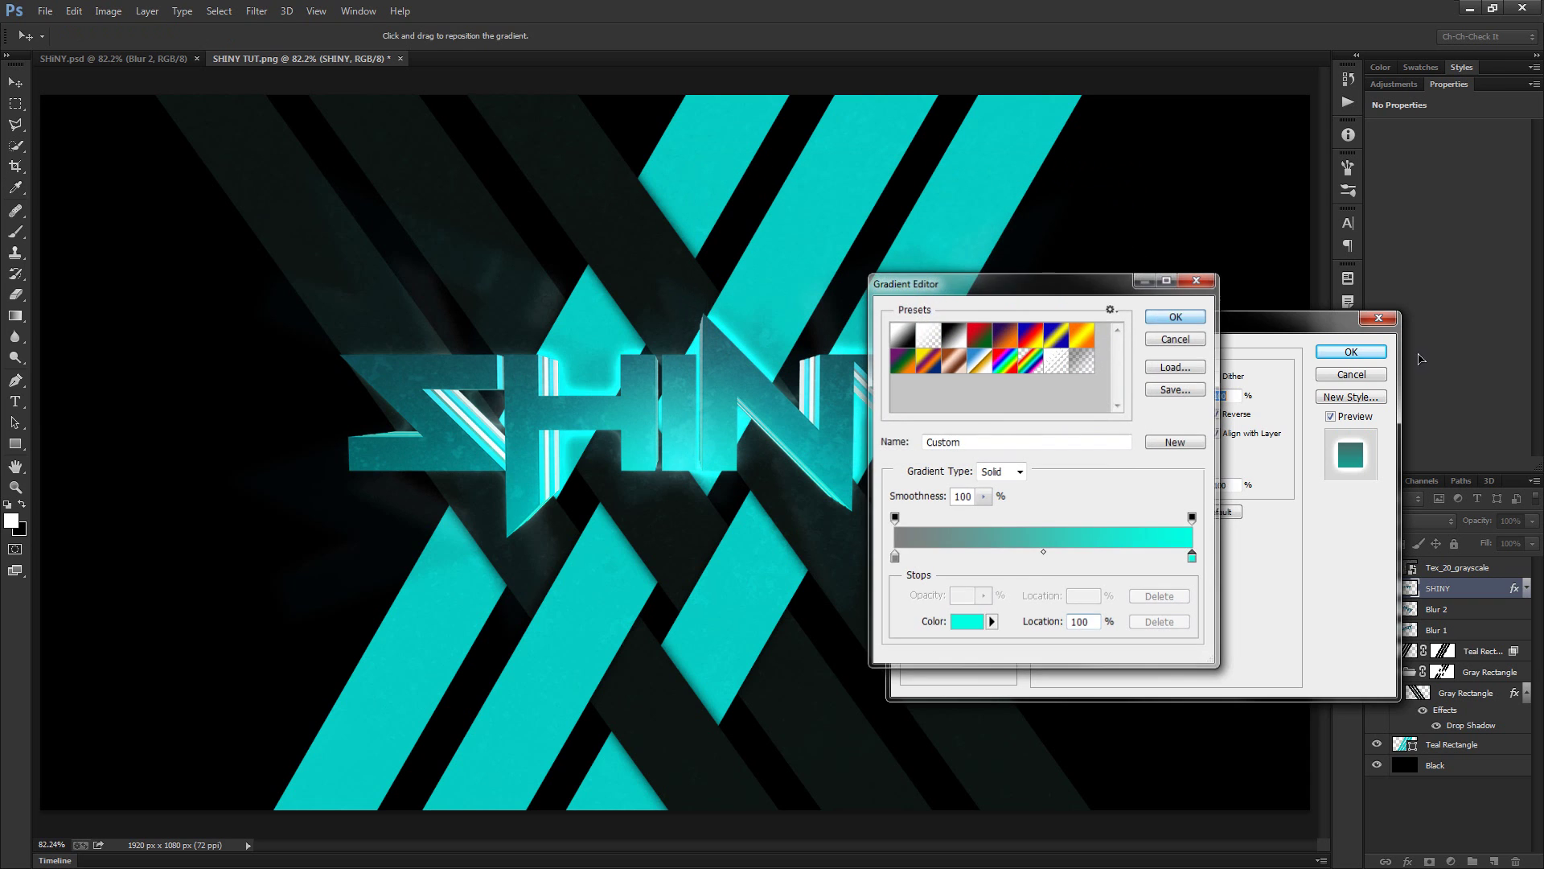
{"action": "left_click", "coordinate": [1351, 351]}
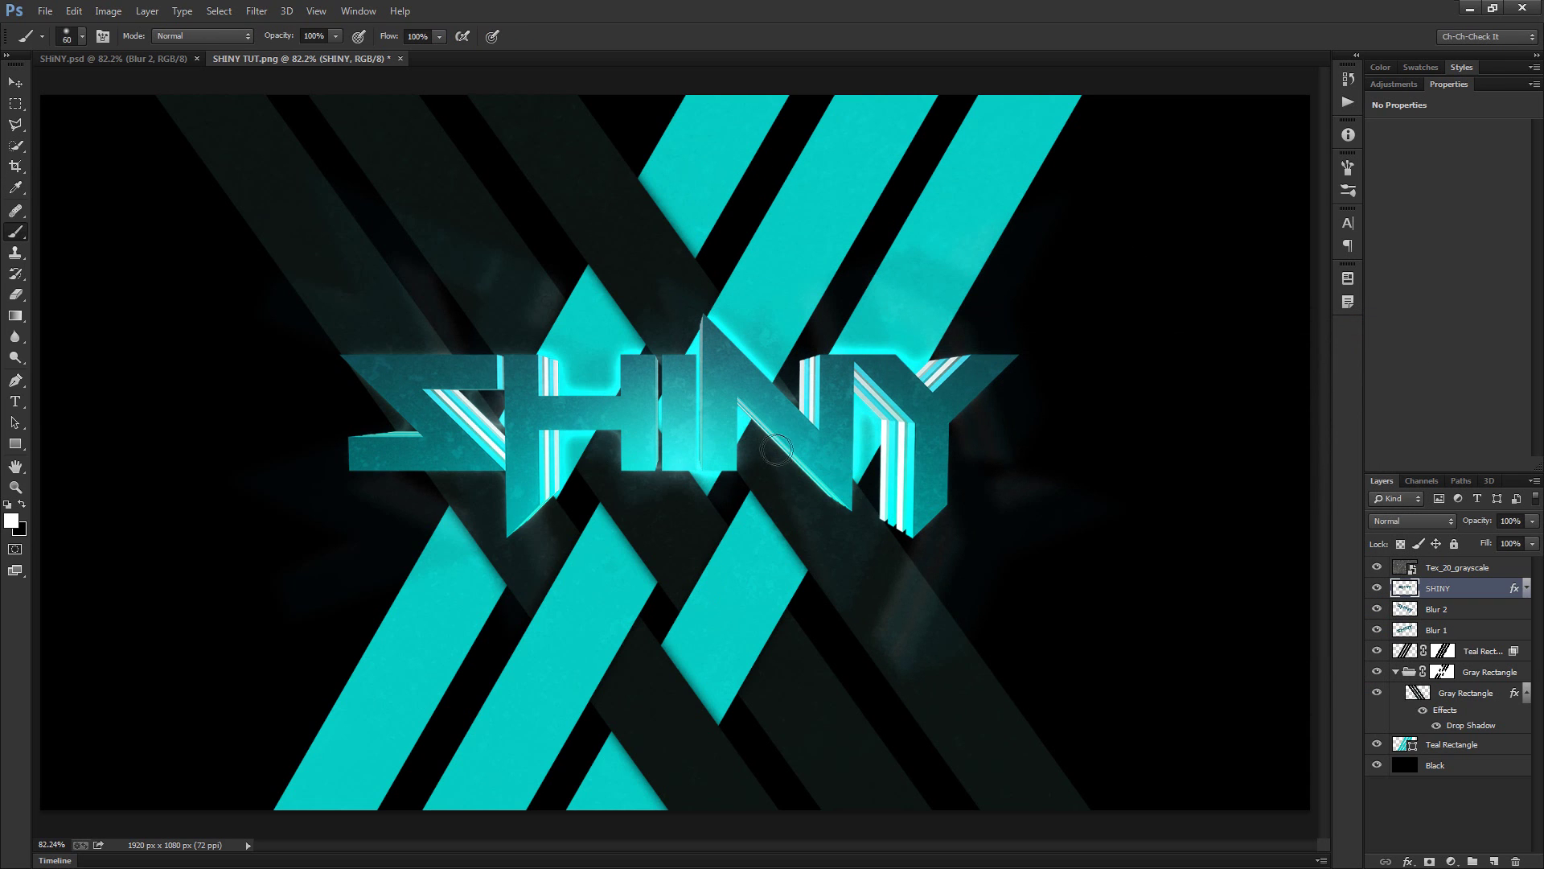
Compare the SHINY text with and without the gradient overlay
{"action": "key", "text": "ctrl+z"}
{"action": "key", "text": "ctrl+z"}
{"action": "key", "text": "ctrl+z"}
{"action": "key", "text": "ctrl+z"}
Place lens flare images 46 and 47 from the Lens Flares folder, positioning flare 46 over the N at X 1172, Y 498 px
{"action": "left_click", "coordinate": [16, 83]}
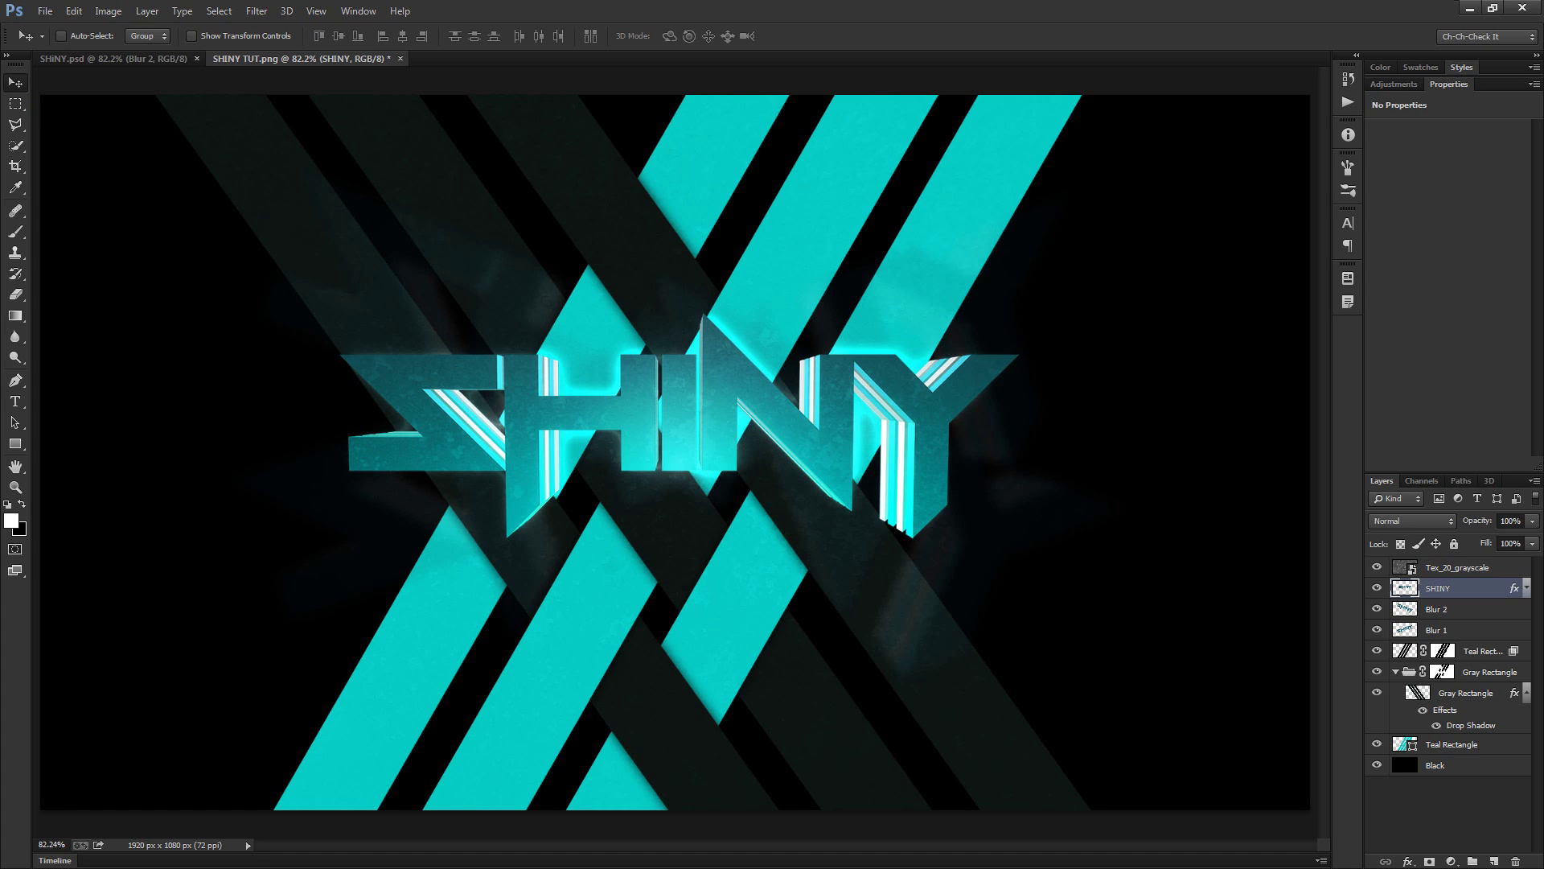
{"action": "key", "text": "alt+Tab"}
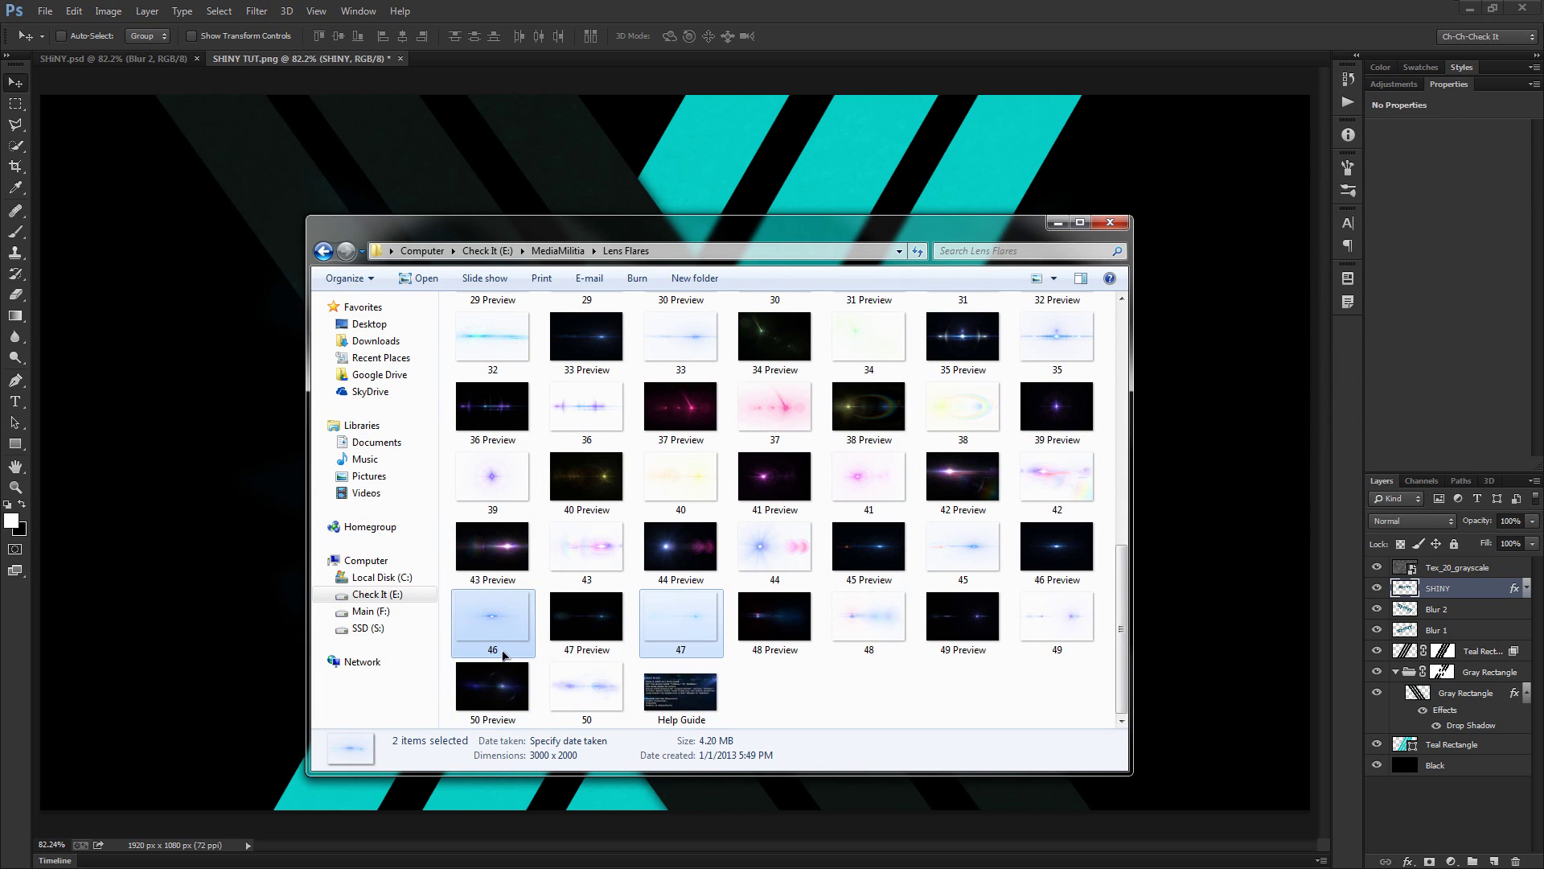
{"action": "left_click_drag", "start_coordinate": [513, 631], "coordinate": [217, 417]}
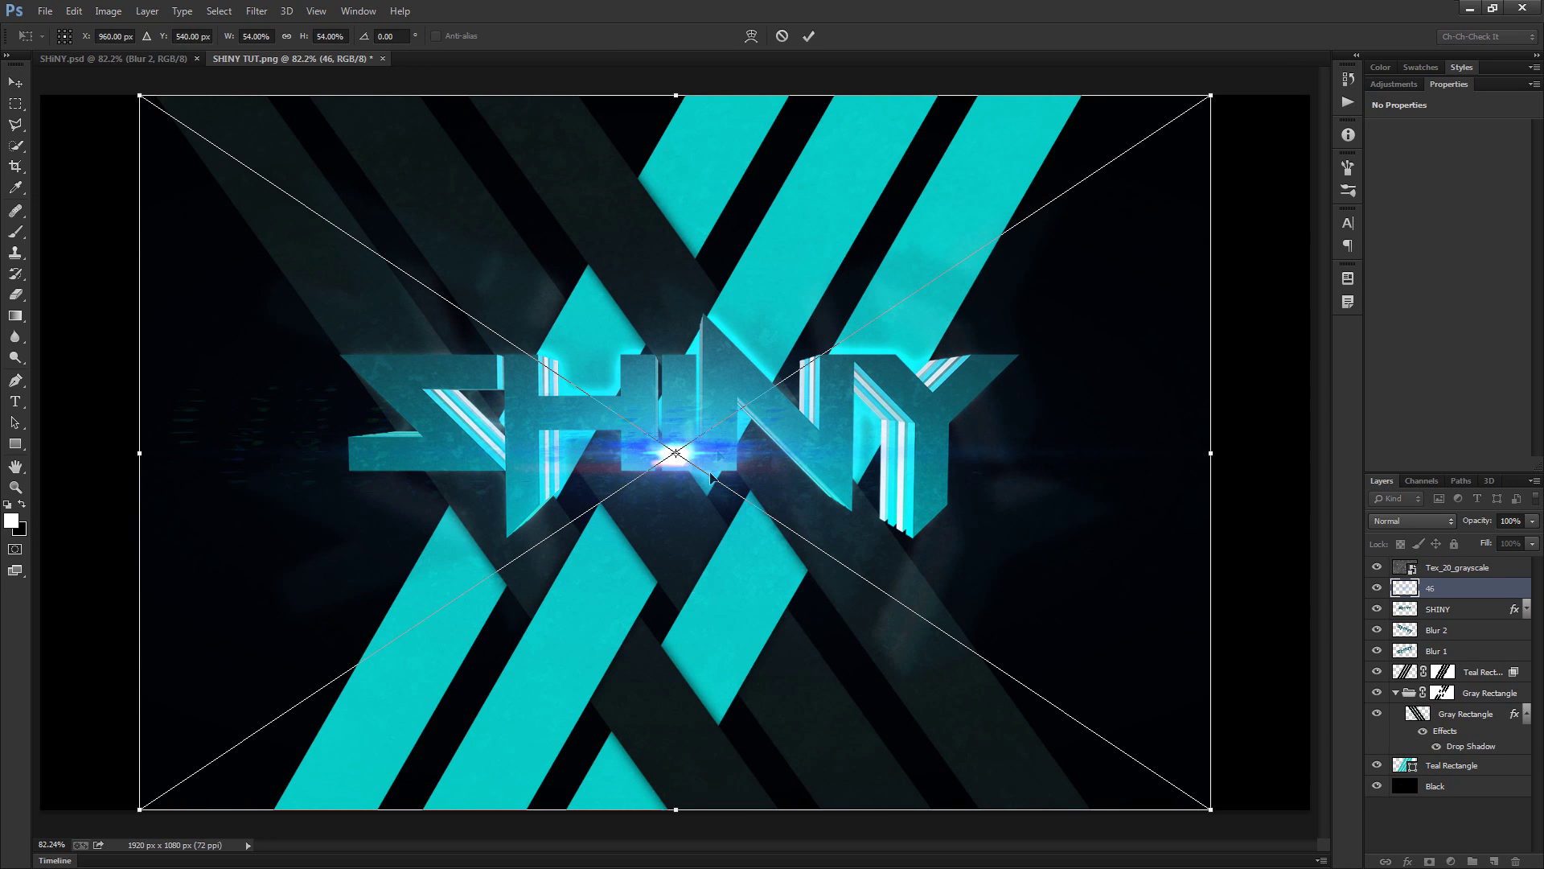
{"action": "left_click_drag", "start_coordinate": [739, 457], "coordinate": [983, 445]}
{"action": "left_click", "coordinate": [809, 39]}
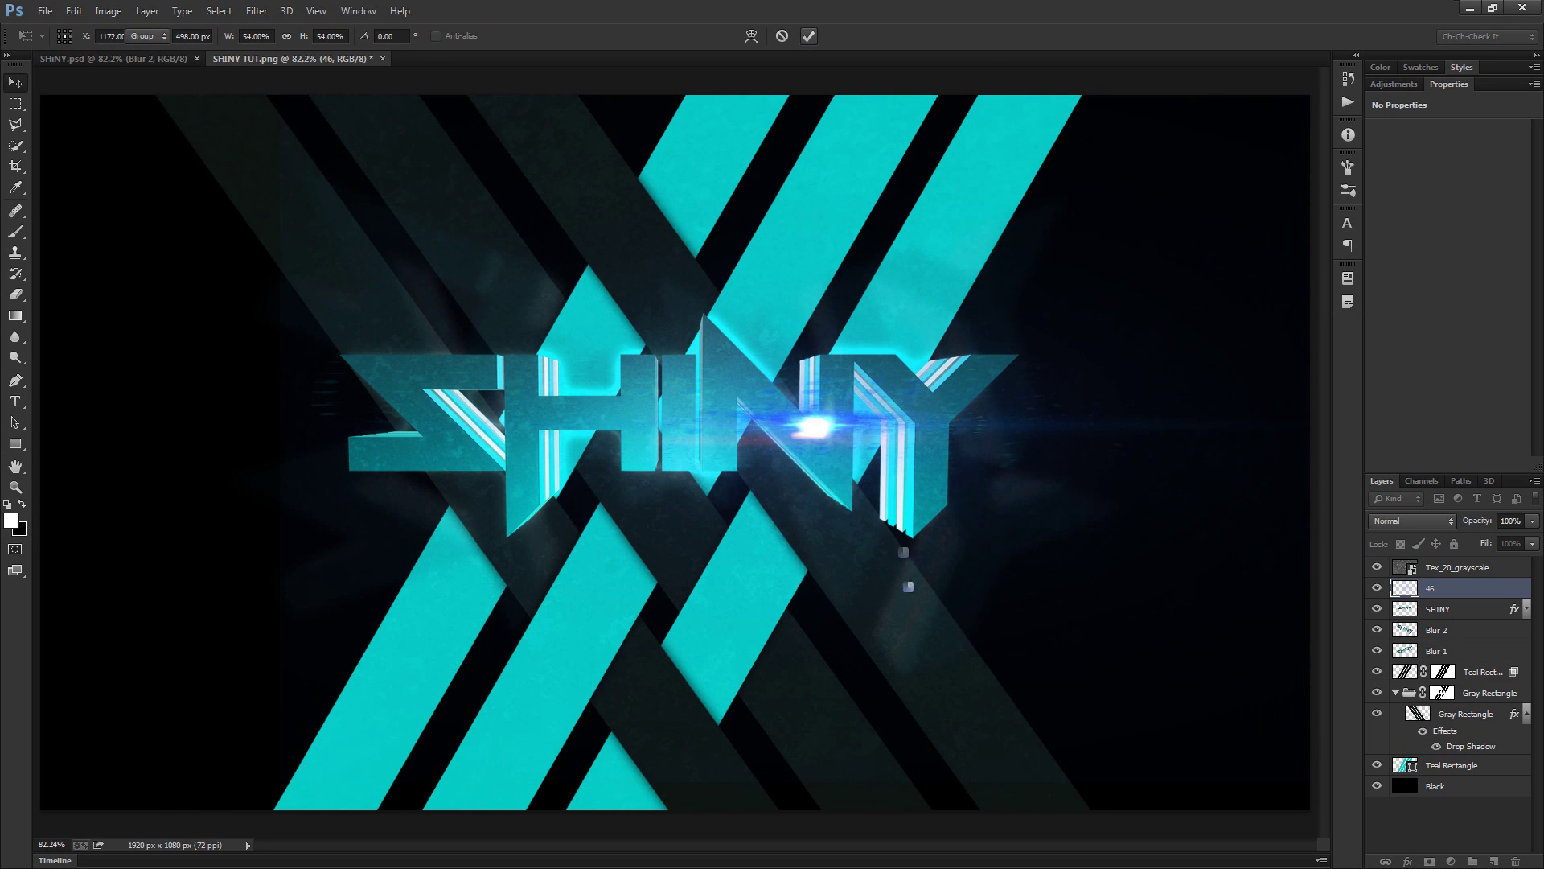
Place lens flare 47 over the SHINY text at X 858, Y 540 px with 54% scale, and commit the placement
{"action": "left_click_drag", "start_coordinate": [990, 481], "coordinate": [920, 480]}
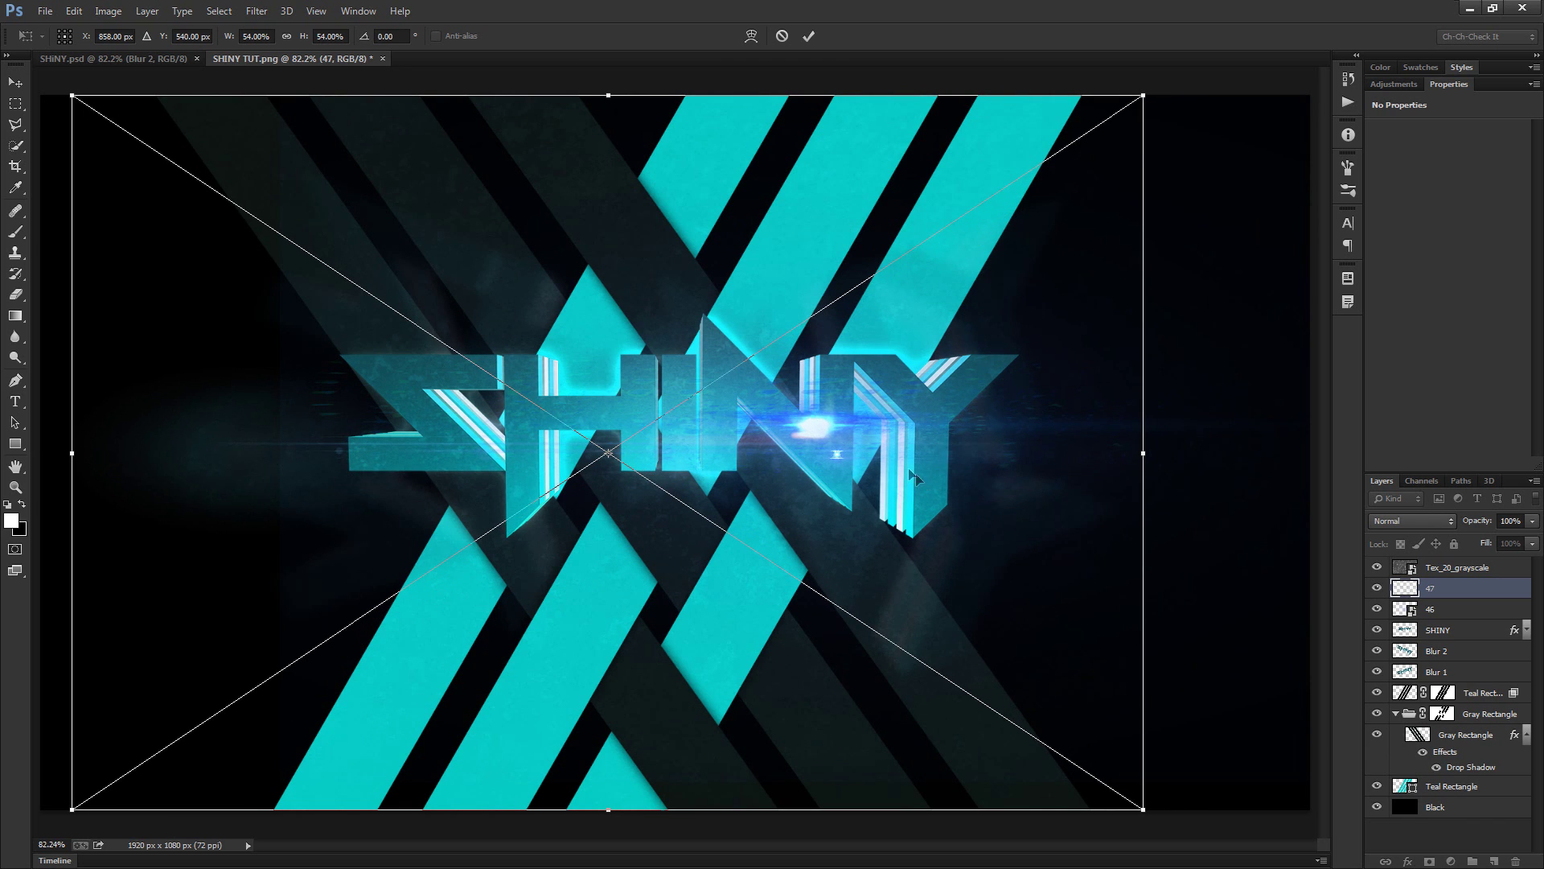
{"action": "scroll", "coordinate": [842, 476], "scroll_direction": "up", "scroll_amount": 5}
{"action": "right_click", "coordinate": [760, 593]}
{"action": "left_click", "coordinate": [830, 466]}
{"action": "scroll", "coordinate": [793, 427], "scroll_direction": "down", "scroll_amount": 5}
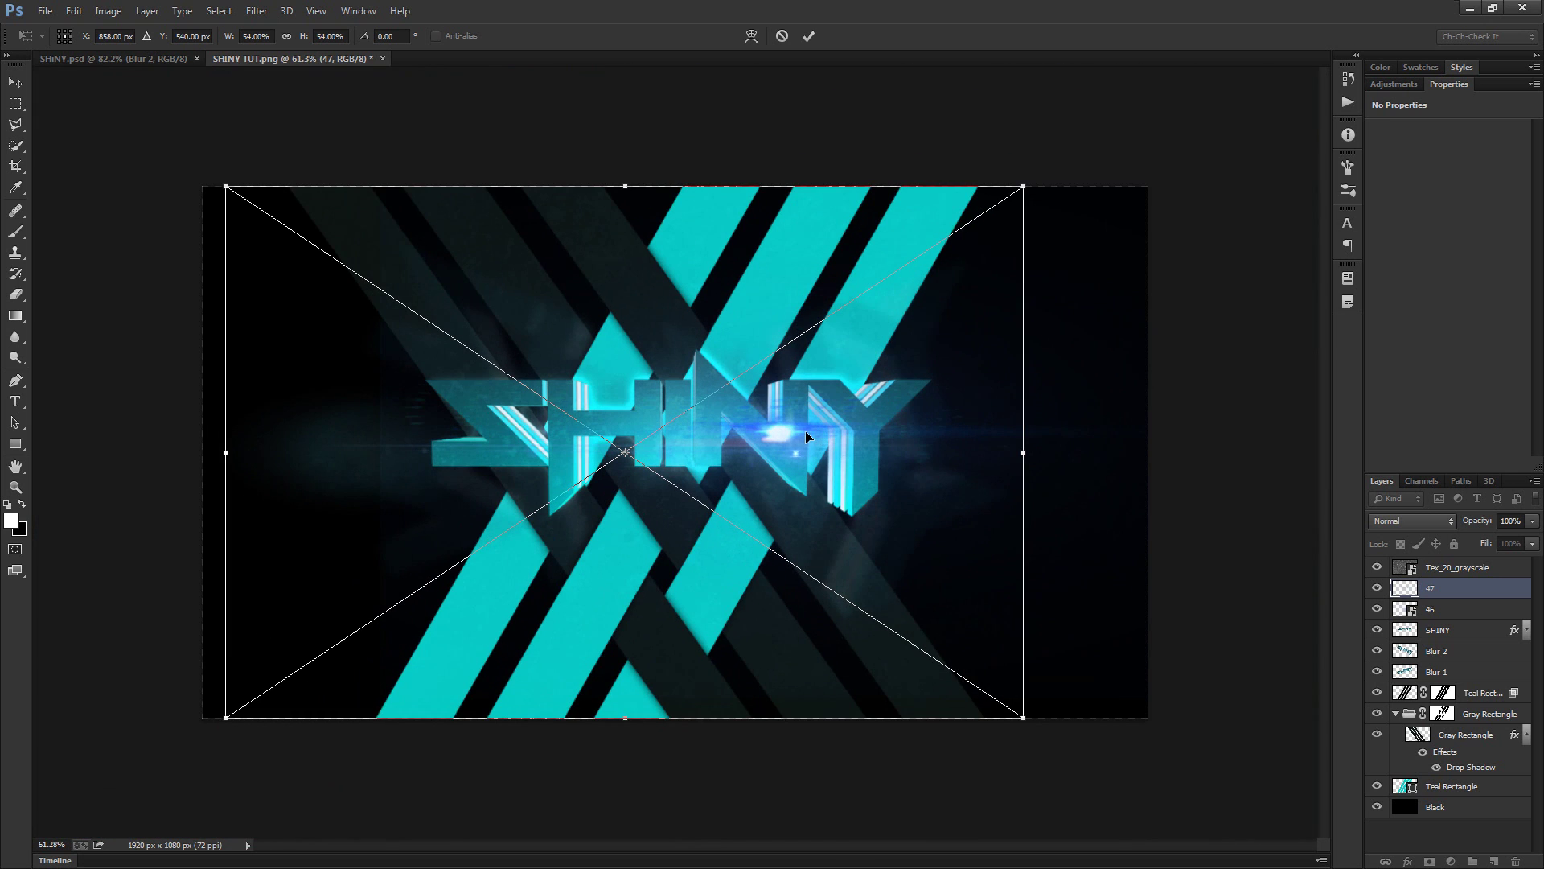
{"action": "scroll", "coordinate": [785, 439], "scroll_direction": "up", "scroll_amount": 2}
{"action": "left_click", "coordinate": [809, 36]}
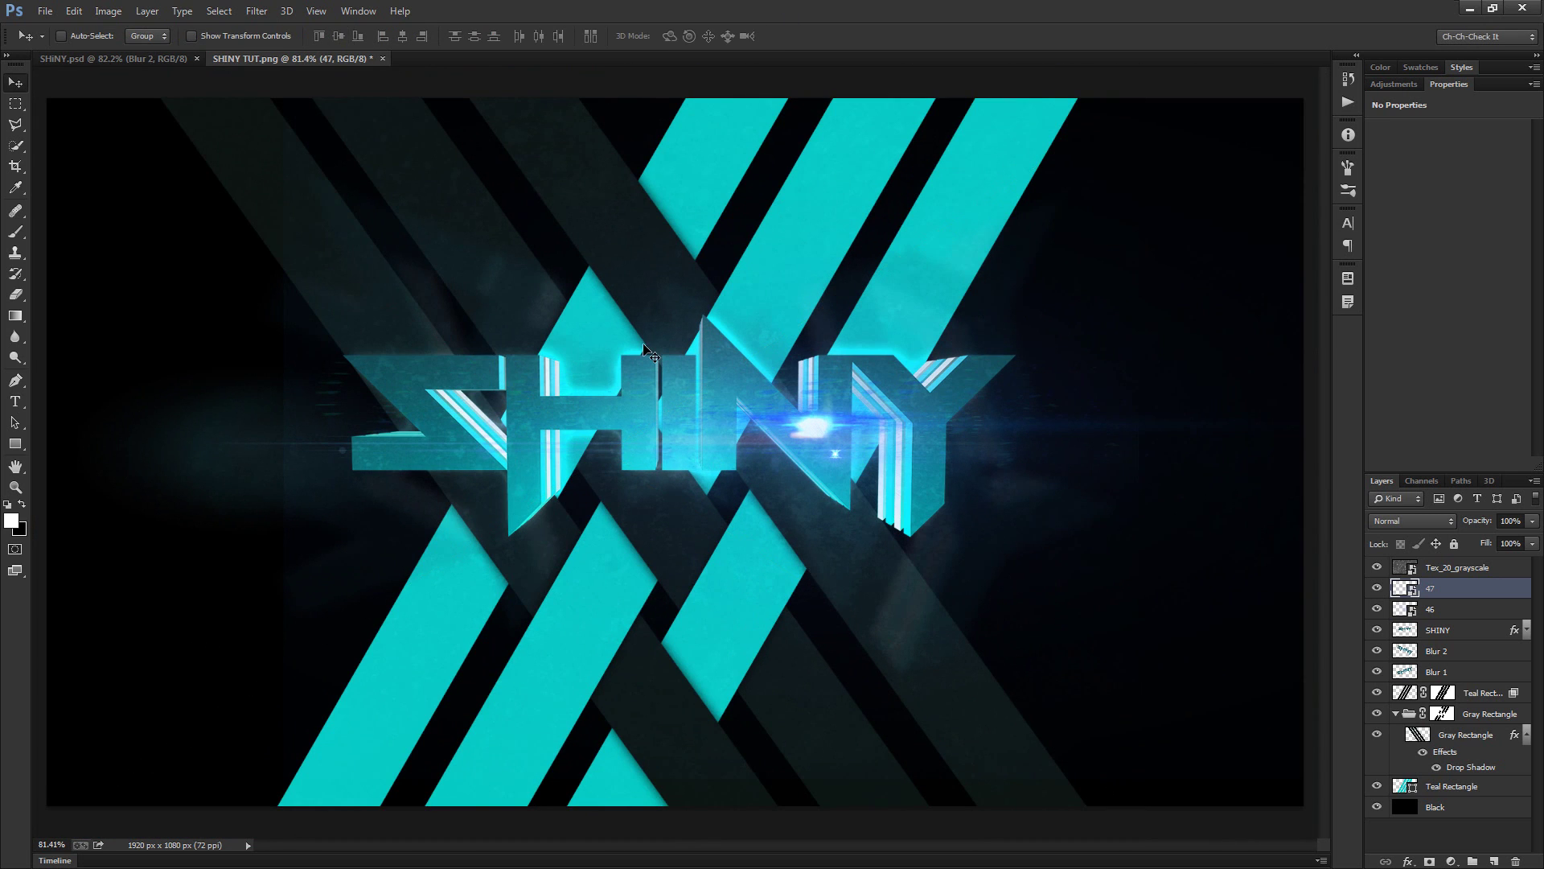
Hide layer 47, add a layer mask to layer 46, and ready the Brush tool with black as the foreground color
{"action": "left_click", "coordinate": [1448, 615]}
{"action": "scroll", "coordinate": [234, 482], "scroll_direction": "up", "scroll_amount": 5}
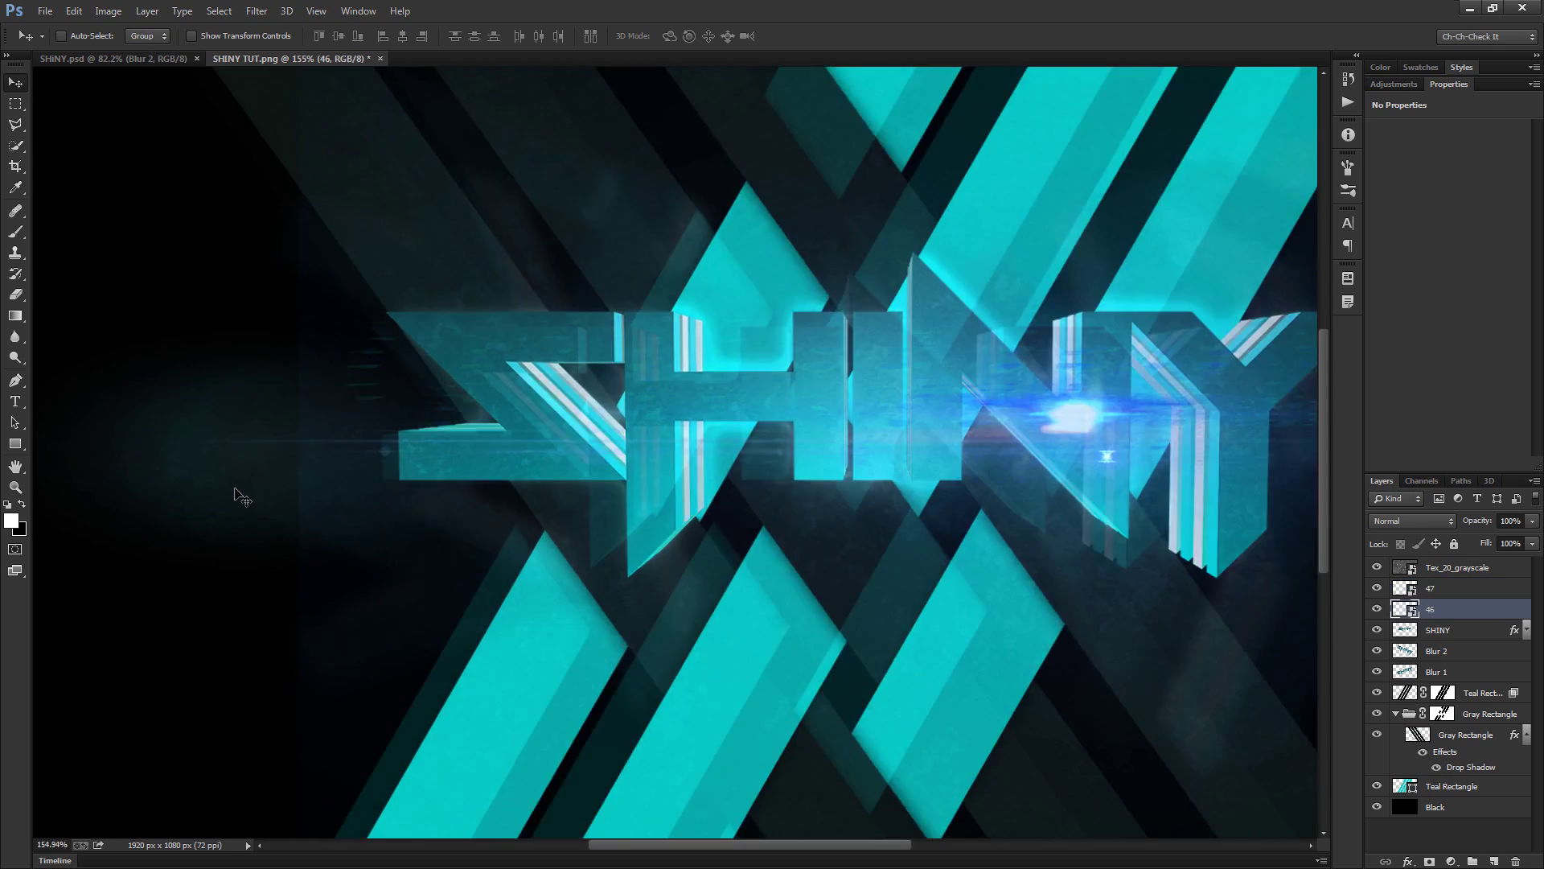
{"action": "scroll", "coordinate": [334, 431], "scroll_direction": "down", "scroll_amount": 5}
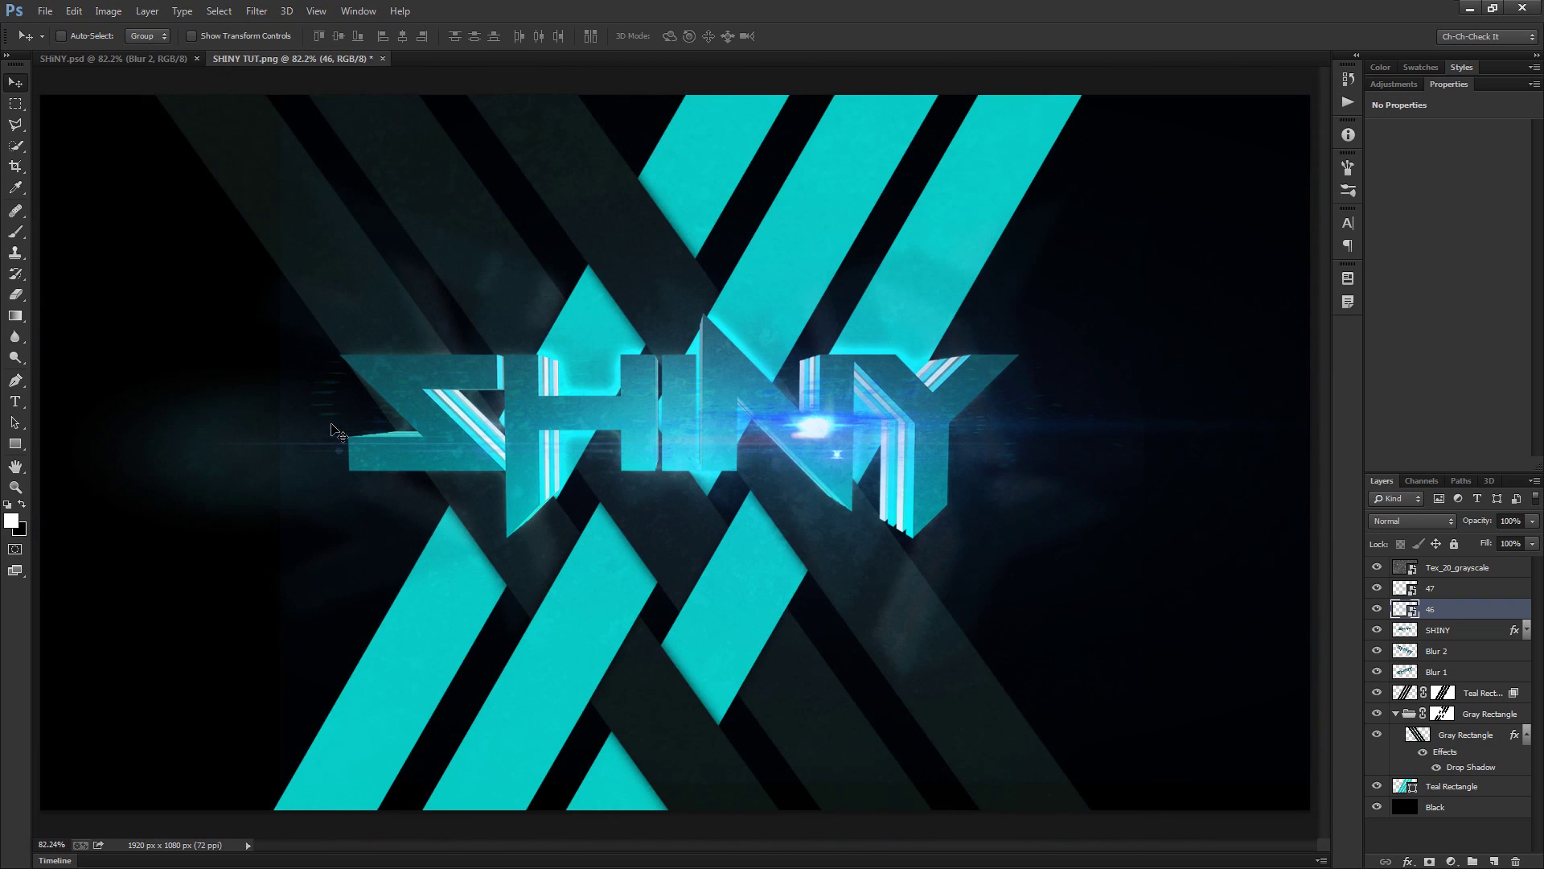
{"action": "left_click", "coordinate": [1378, 589]}
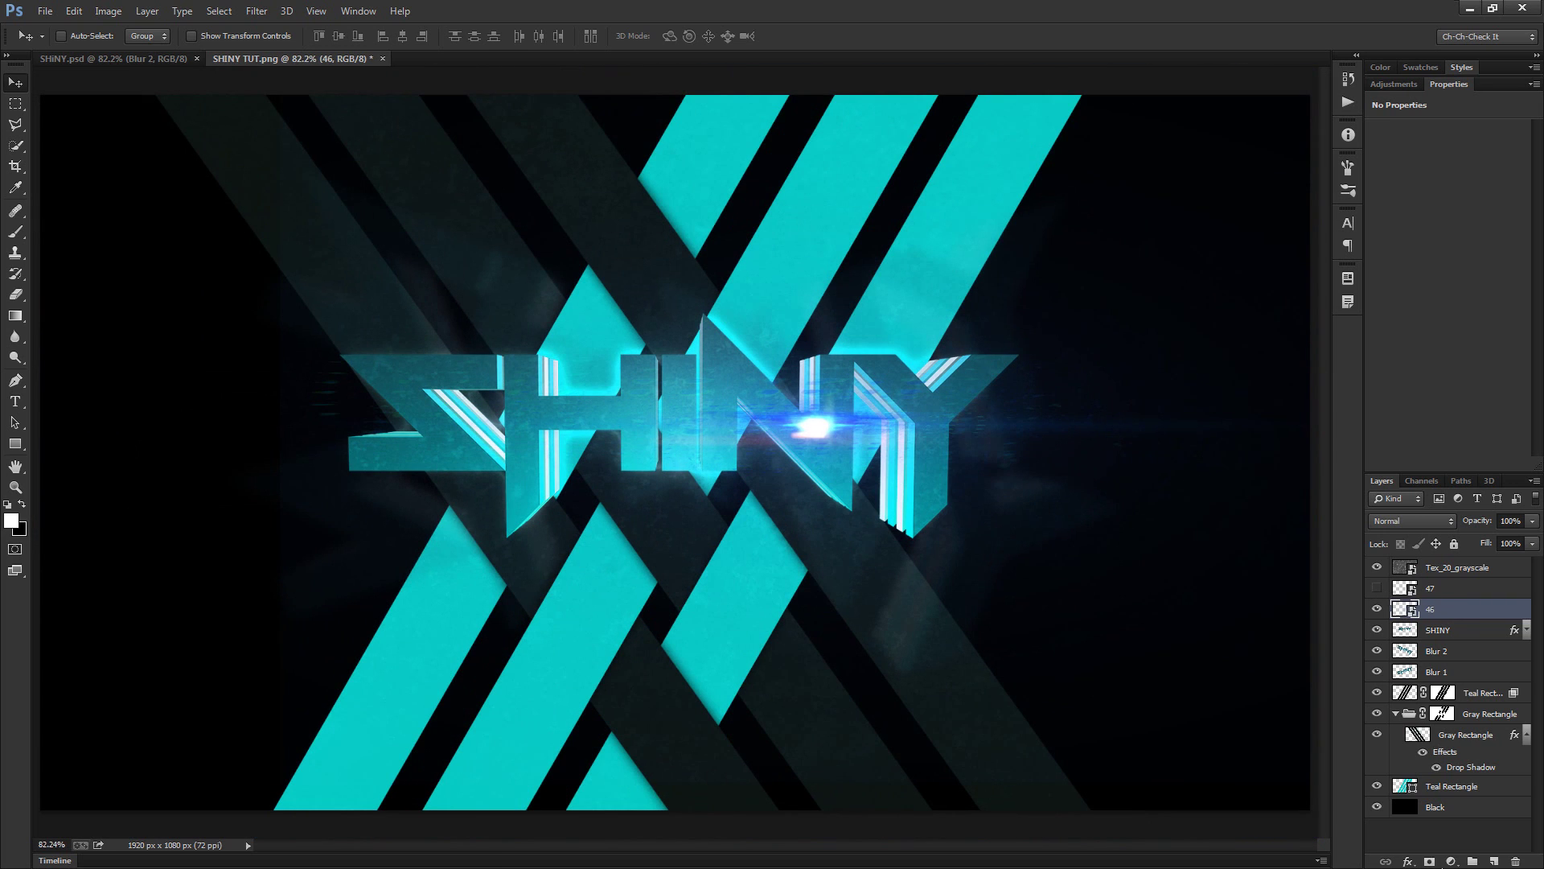
{"action": "left_click", "coordinate": [1432, 860]}
{"action": "key", "text": "b"}
{"action": "key", "text": "x"}
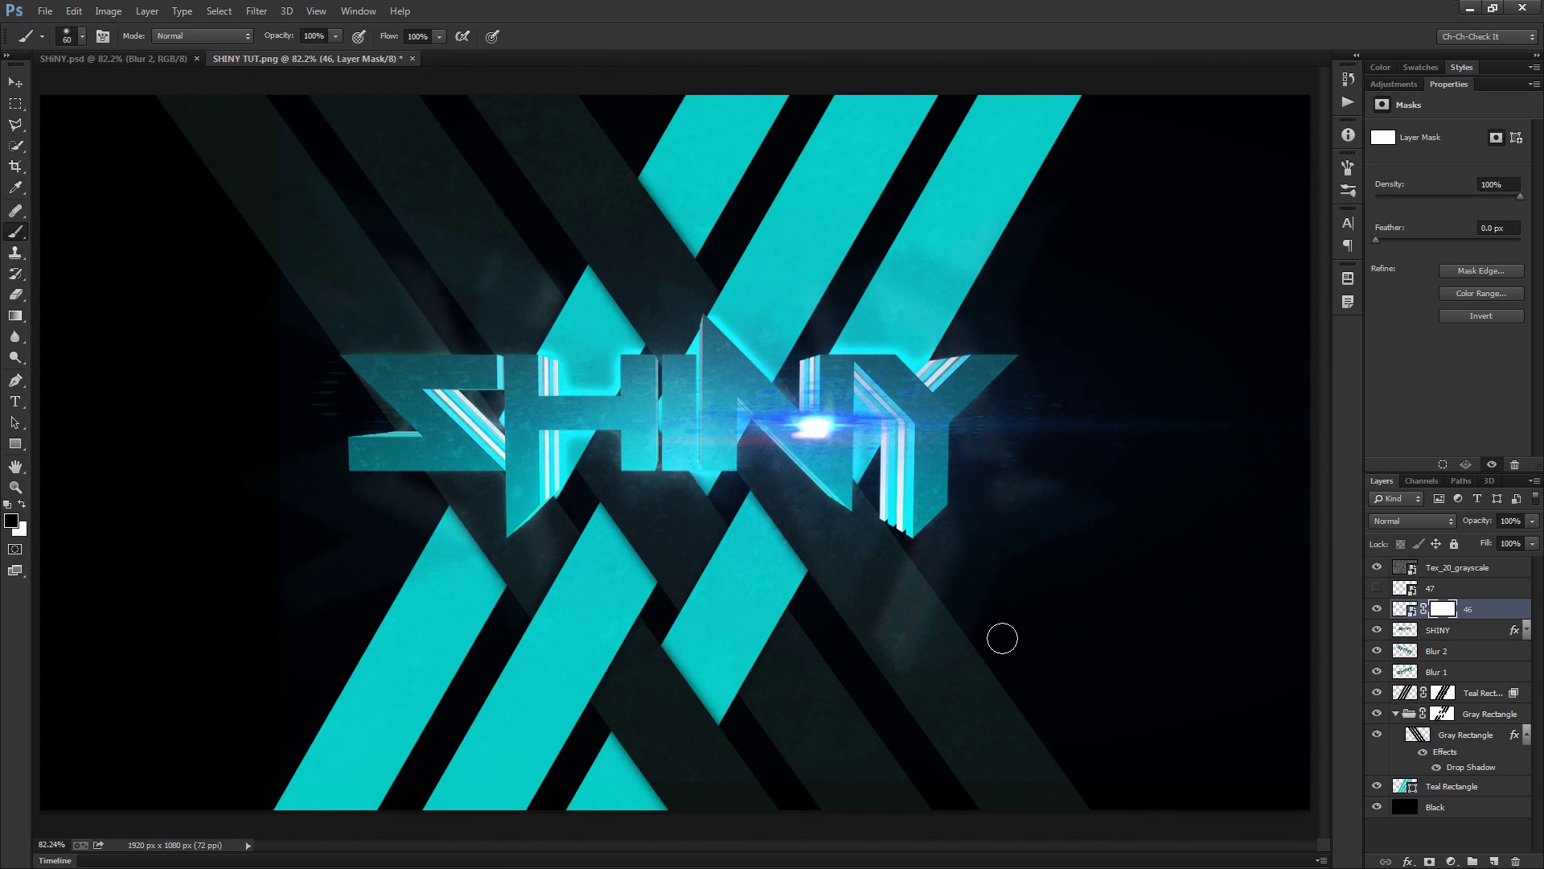
Enlarge the brush to 600 px and paint black on layer 46's mask around the canvas borders to fade the flare's edges
{"action": "key", "text": "bracketright"}
{"action": "key", "text": "bracketright"}
{"action": "key", "text": "bracketright"}
{"action": "key", "text": "bracketright"}
{"action": "key", "text": "bracketright"}
{"action": "key", "text": "bracketright"}
{"action": "key", "text": "bracketright"}
{"action": "key", "text": "bracketright"}
{"action": "key", "text": "bracketright"}
{"action": "key", "text": "bracketright"}
{"action": "key", "text": "bracketright"}
{"action": "scroll", "coordinate": [1073, 648], "scroll_direction": "down", "scroll_amount": 3}
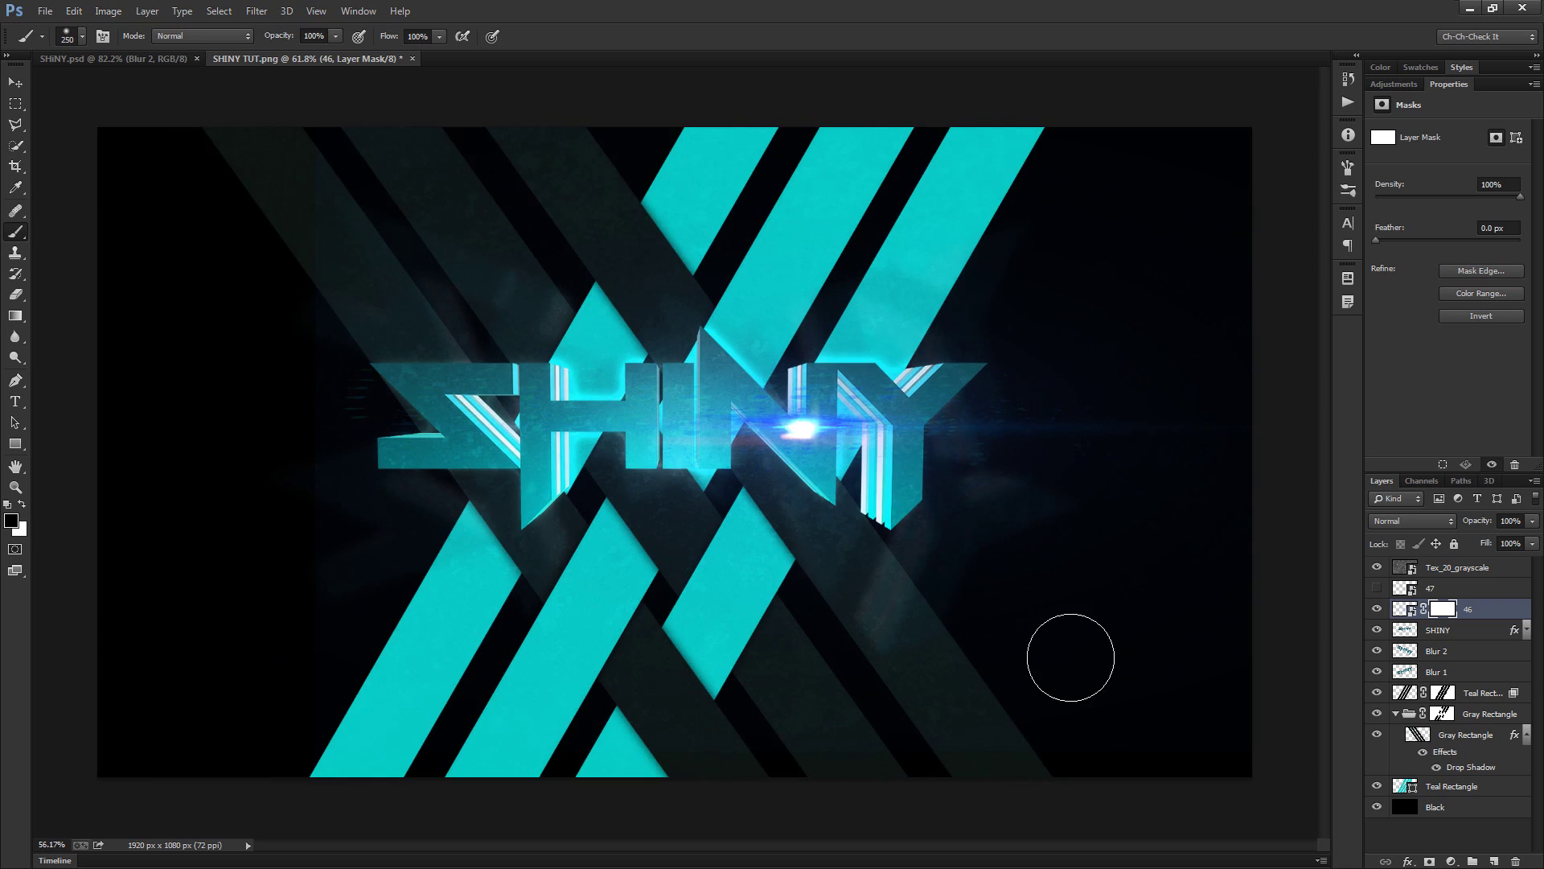
{"action": "key", "text": "bracketright"}
{"action": "key", "text": "bracketright"}
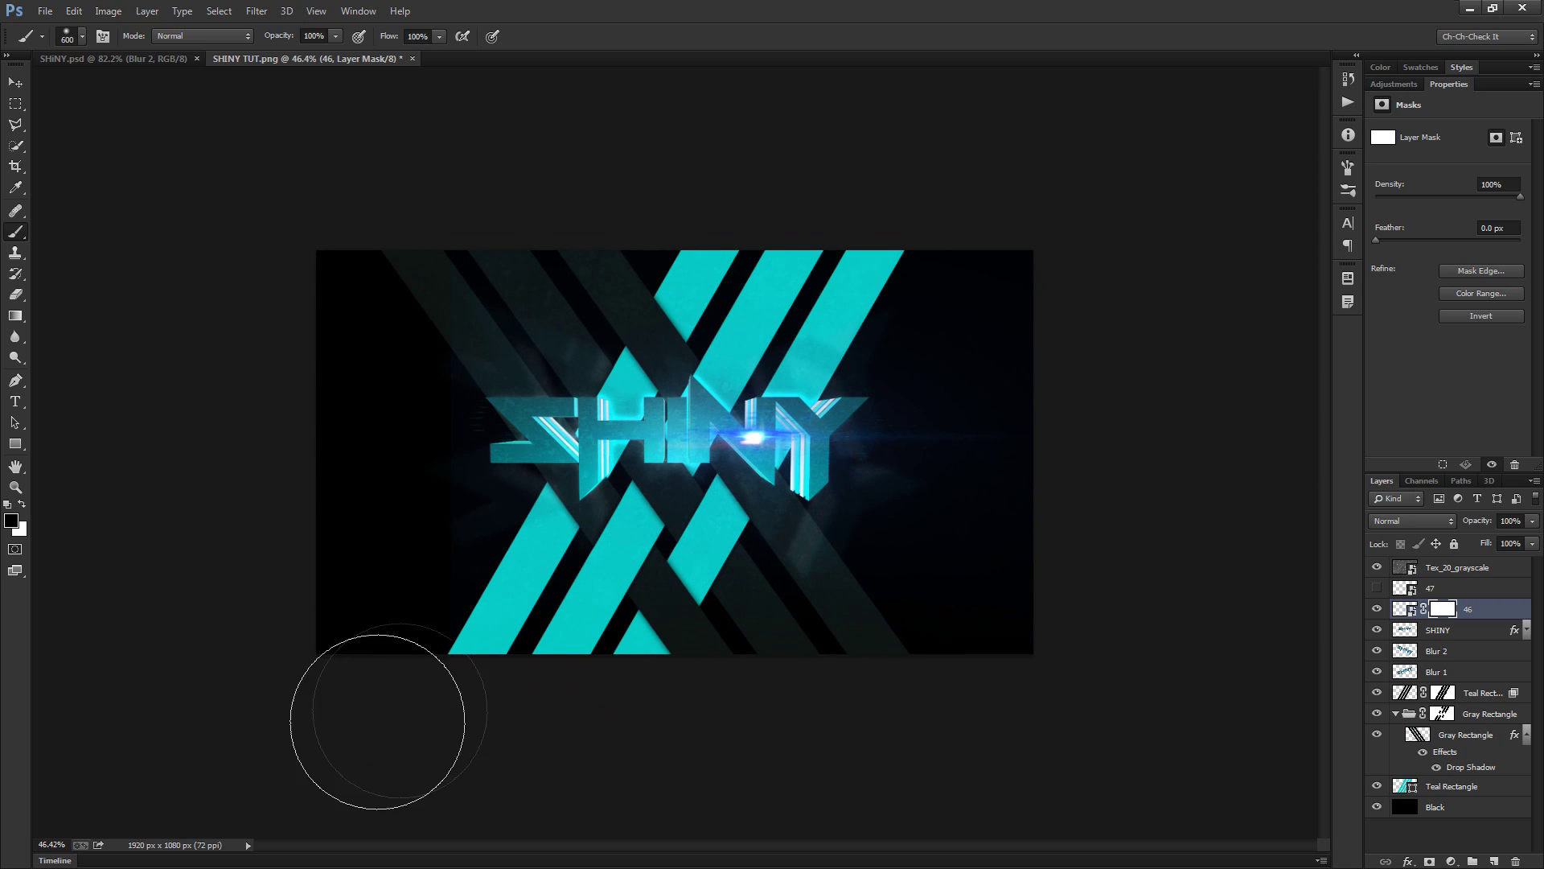
{"action": "scroll", "coordinate": [372, 697], "scroll_direction": "up", "scroll_amount": 2}
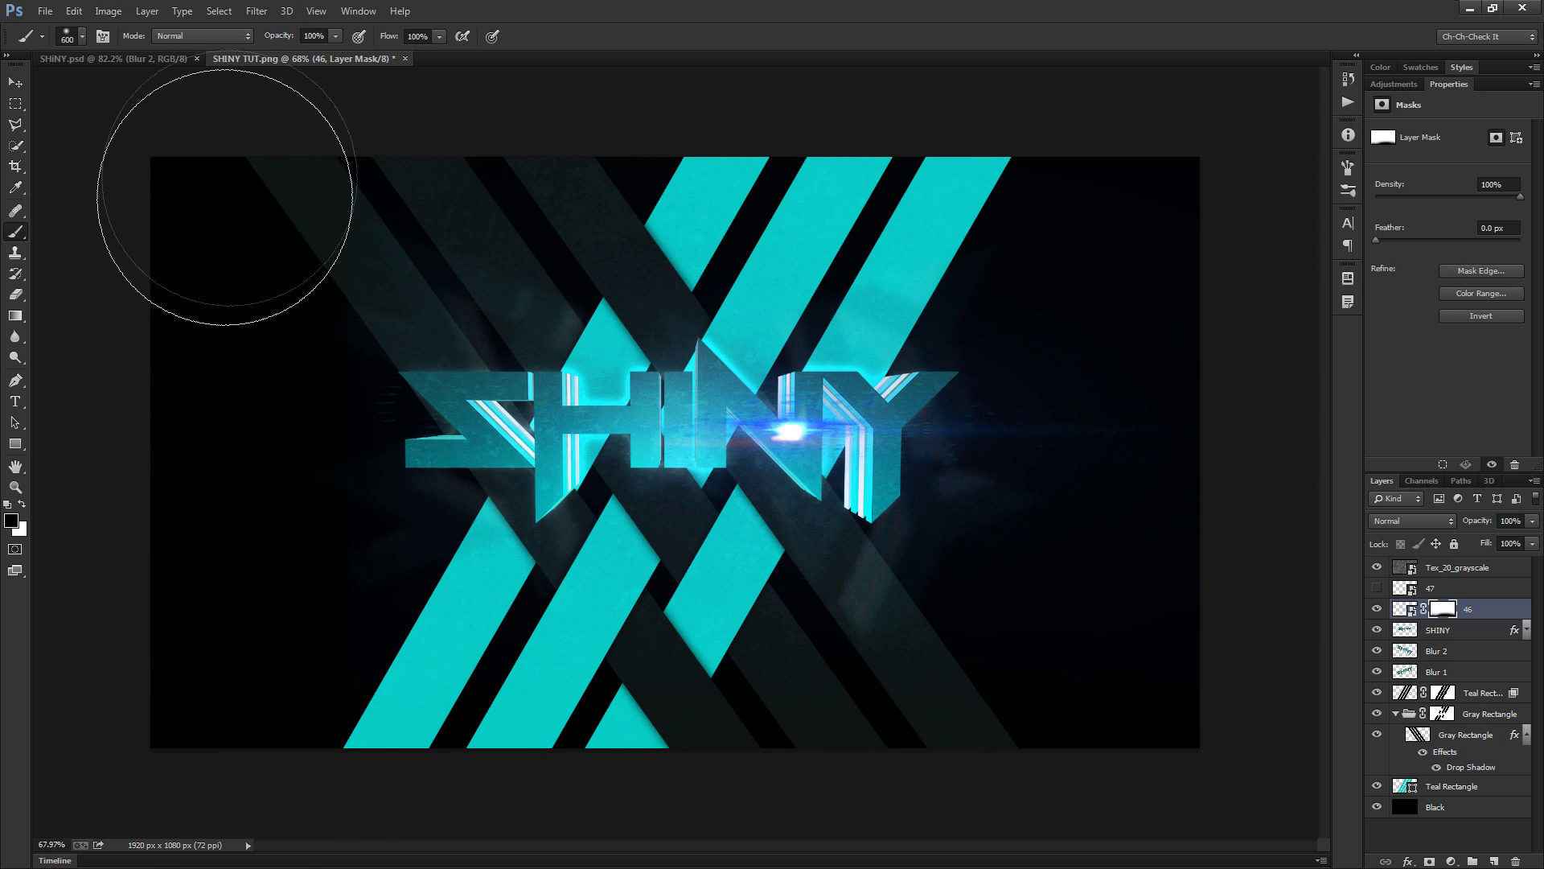
{"action": "left_click_drag", "start_coordinate": [242, 253], "coordinate": [207, 357]}
{"action": "mouse_move", "coordinate": [1212, 382]}
{"action": "left_mouse_down"}
{"action": "mouse_move", "coordinate": [1272, 185]}
{"action": "mouse_move", "coordinate": [1293, 472]}
{"action": "mouse_move", "coordinate": [1274, 441]}
{"action": "mouse_move", "coordinate": [1312, 716]}
{"action": "left_mouse_up"}
{"action": "scroll", "coordinate": [1051, 199], "scroll_direction": "up", "scroll_amount": 1}
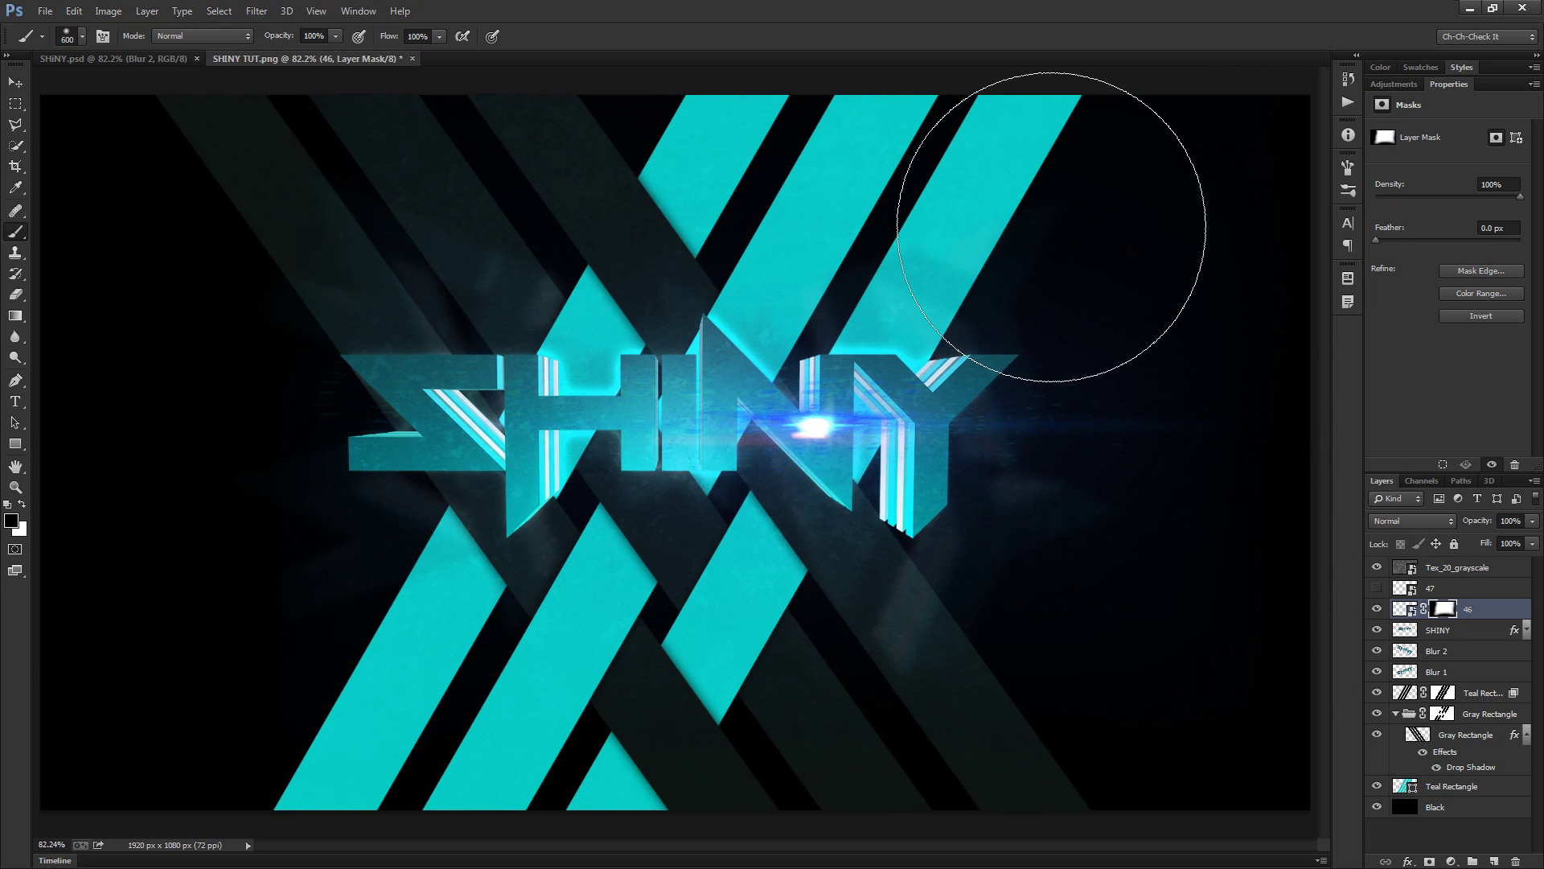
Show layer 47 again and add a layer mask to it, keeping black as the painting color
{"action": "left_click", "coordinate": [1377, 587]}
{"action": "left_click", "coordinate": [1440, 588]}
{"action": "key", "text": "x"}
{"action": "left_click", "coordinate": [1427, 861]}
{"action": "key", "text": "x"}
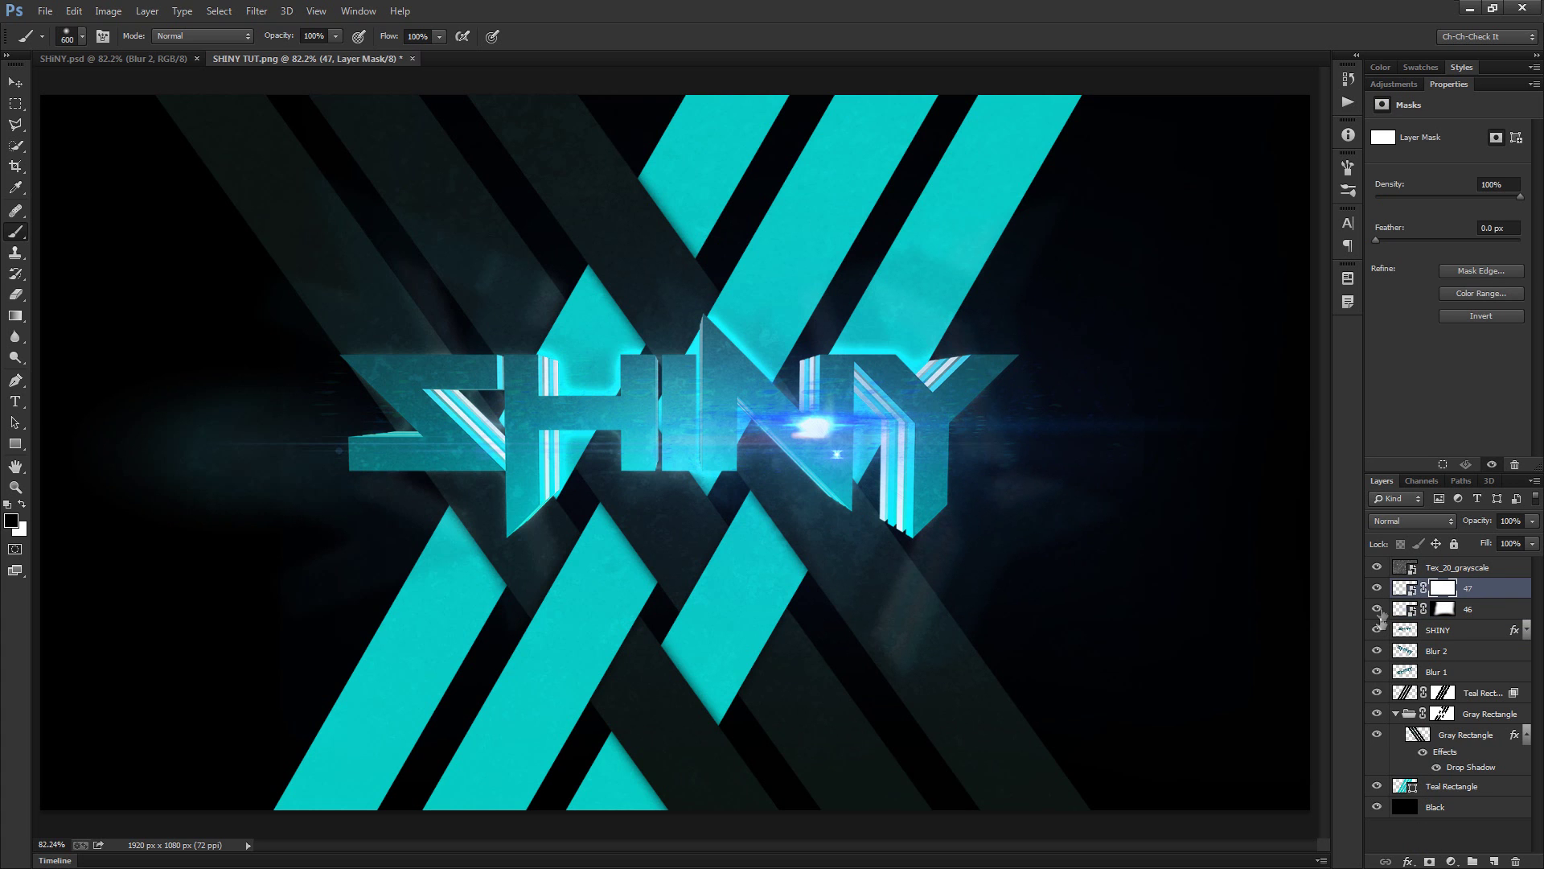
Hide layer 46 and paint black on layer 47's mask along the canvas's right edge to remove the flare's hard edge
{"action": "scroll", "coordinate": [1091, 674], "scroll_direction": "down", "scroll_amount": 1}
{"action": "scroll", "coordinate": [644, 700], "scroll_direction": "up", "scroll_amount": 2}
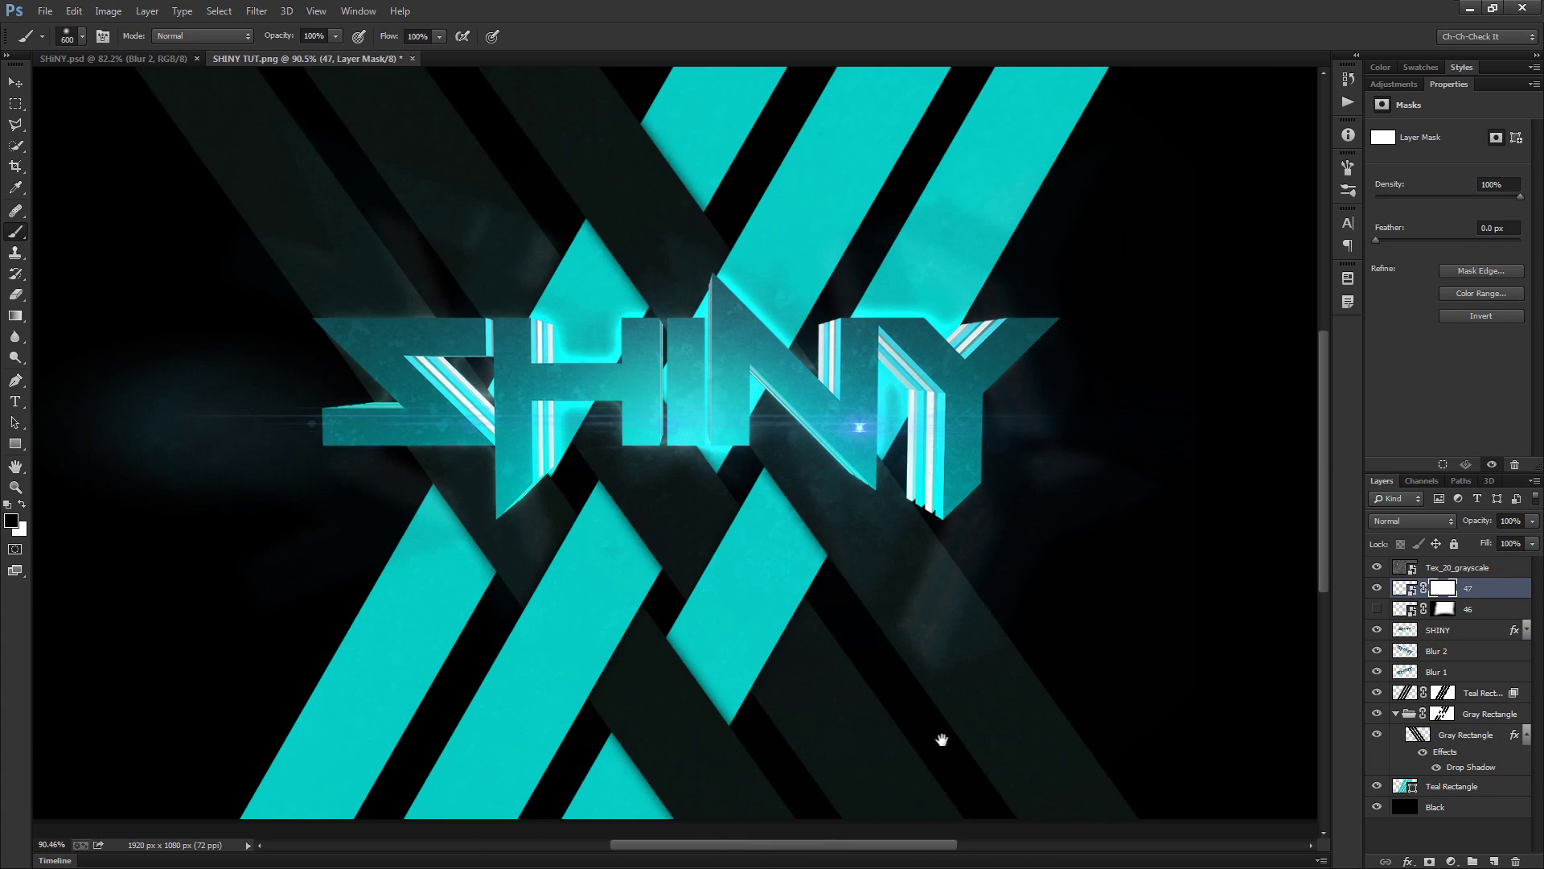
{"action": "left_click_drag", "start_coordinate": [941, 738], "coordinate": [610, 703]}
{"action": "scroll", "coordinate": [1038, 459], "scroll_direction": "up", "scroll_amount": 4}
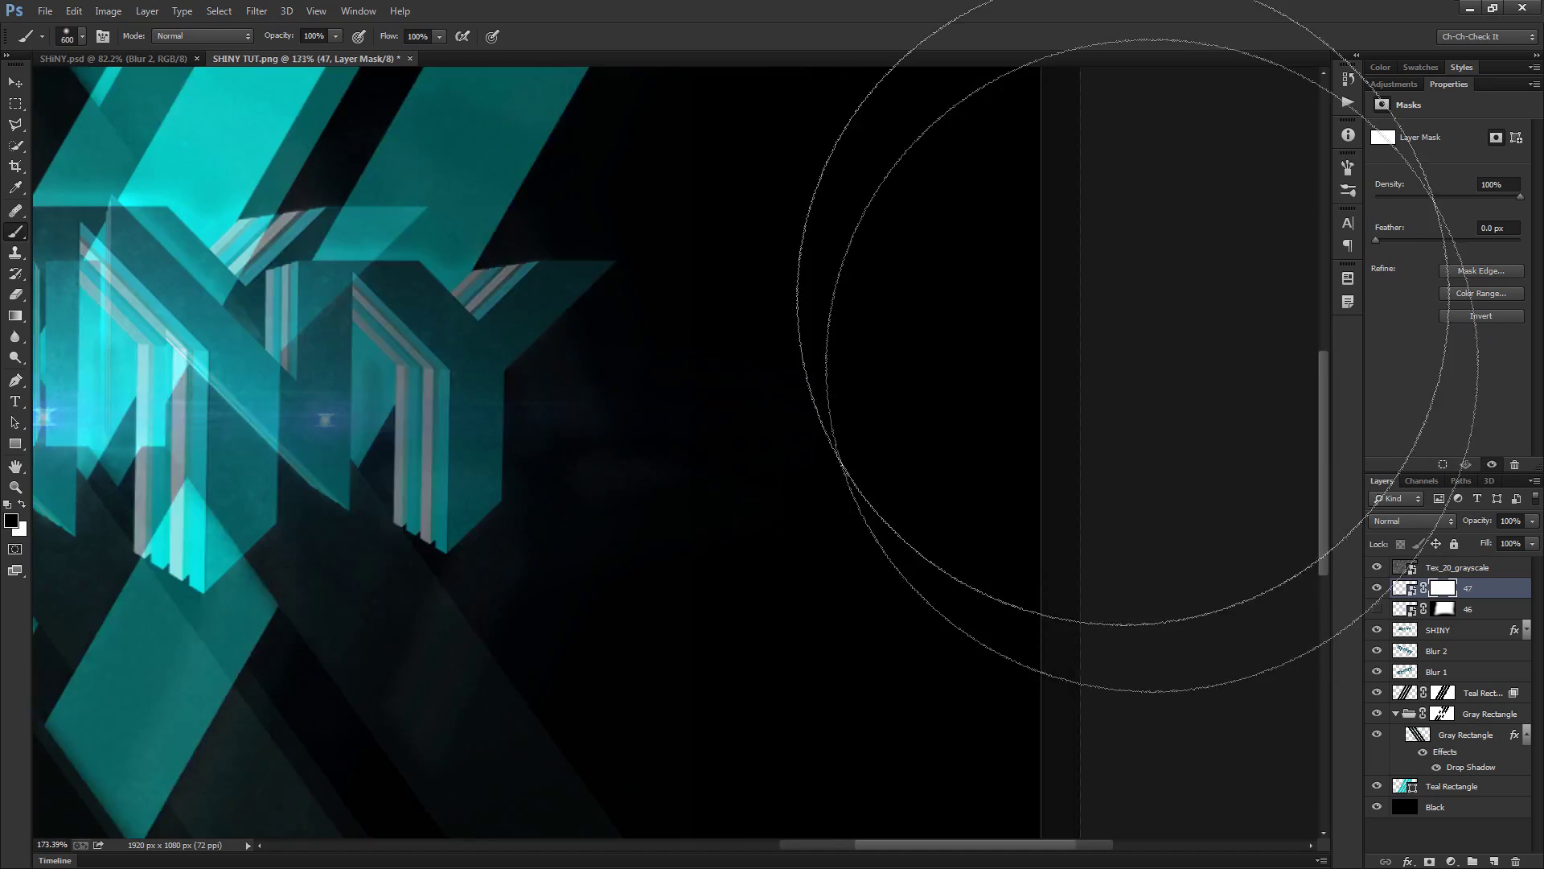
{"action": "scroll", "coordinate": [1078, 451], "scroll_direction": "down", "scroll_amount": 2}
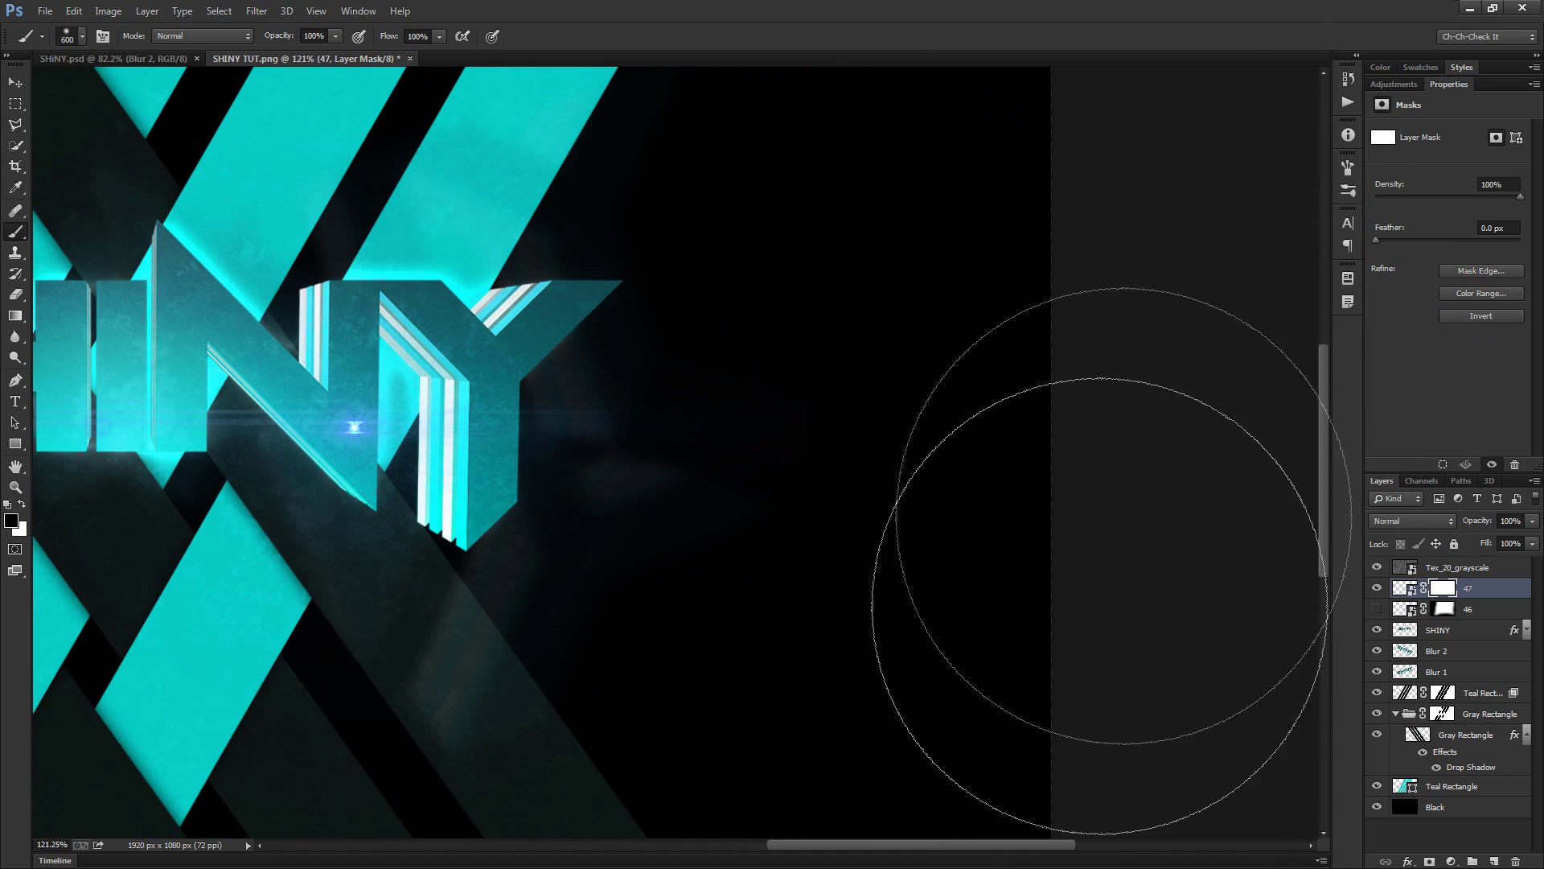
{"action": "left_click_drag", "start_coordinate": [1096, 385], "coordinate": [1087, 482]}
{"action": "mouse_move", "coordinate": [1084, 450]}
{"action": "left_mouse_down"}
{"action": "mouse_move", "coordinate": [1082, 789]}
{"action": "mouse_move", "coordinate": [1058, 434]}
{"action": "left_mouse_up"}
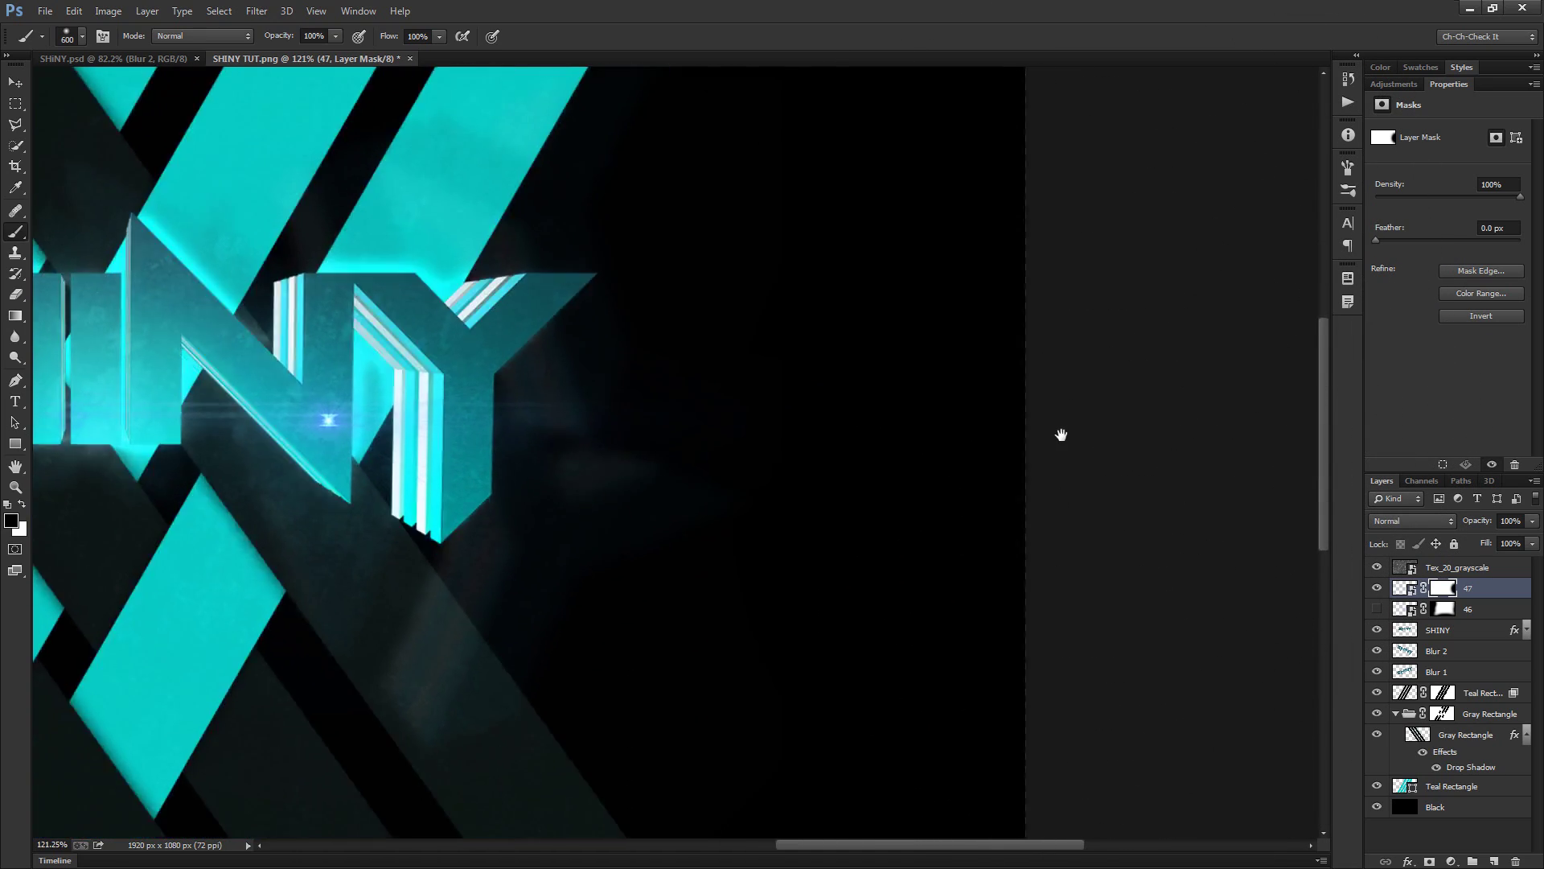
{"action": "key", "text": "ctrl+0"}
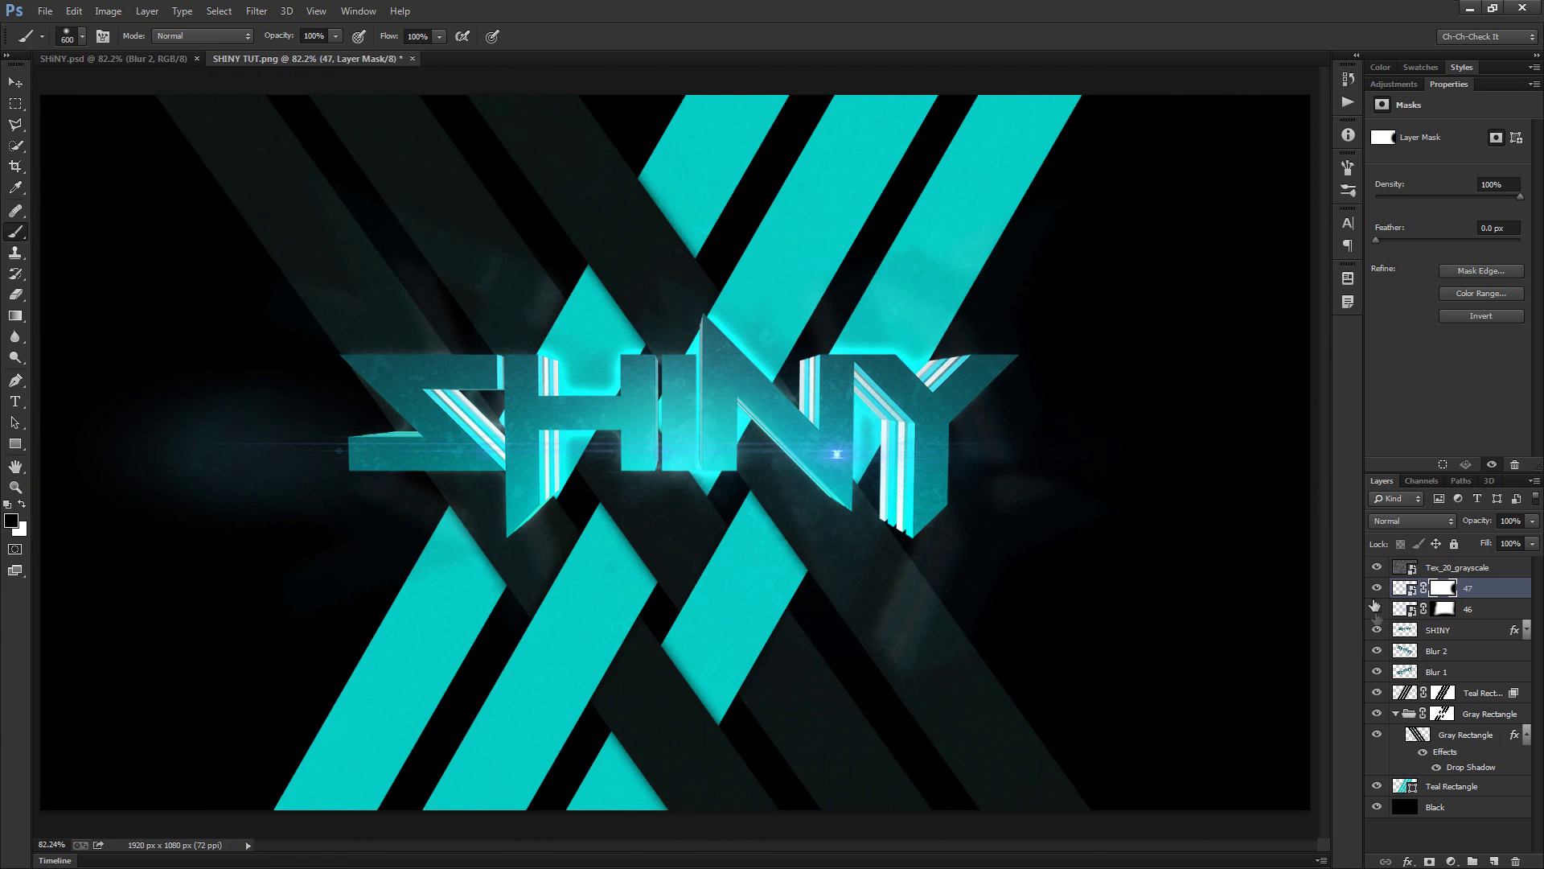
Show layer 46 again and set the blend mode of layers 46 and 47 to Linear Dodge (Add)
{"action": "left_click", "coordinate": [1377, 588]}
{"action": "left_click", "coordinate": [1377, 588]}
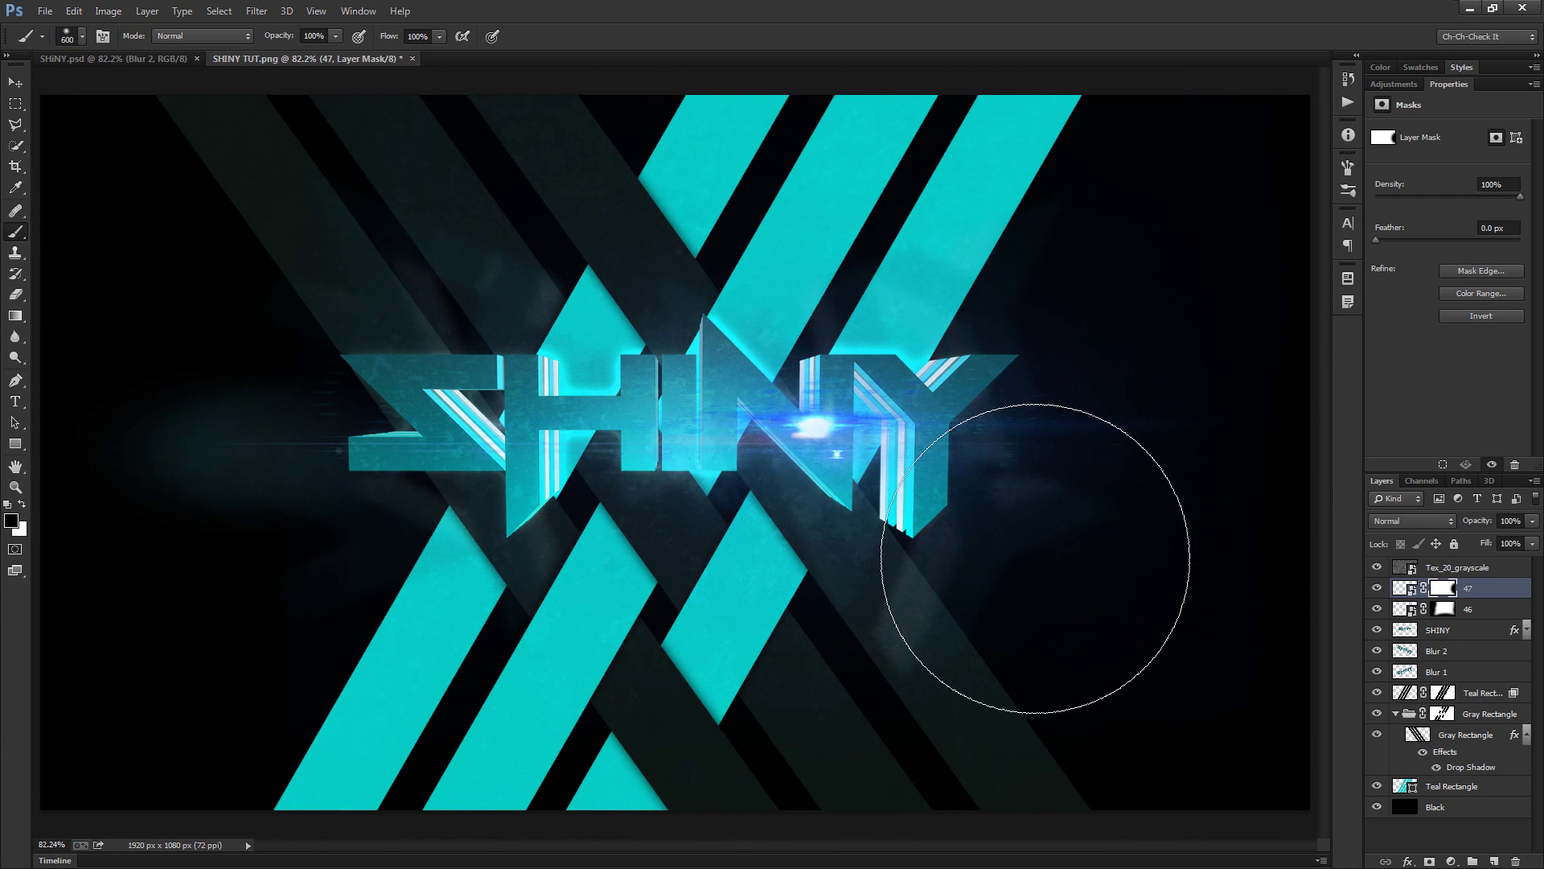
{"action": "left_click", "coordinate": [1487, 609], "text": "shift"}
{"action": "left_click", "coordinate": [1411, 520]}
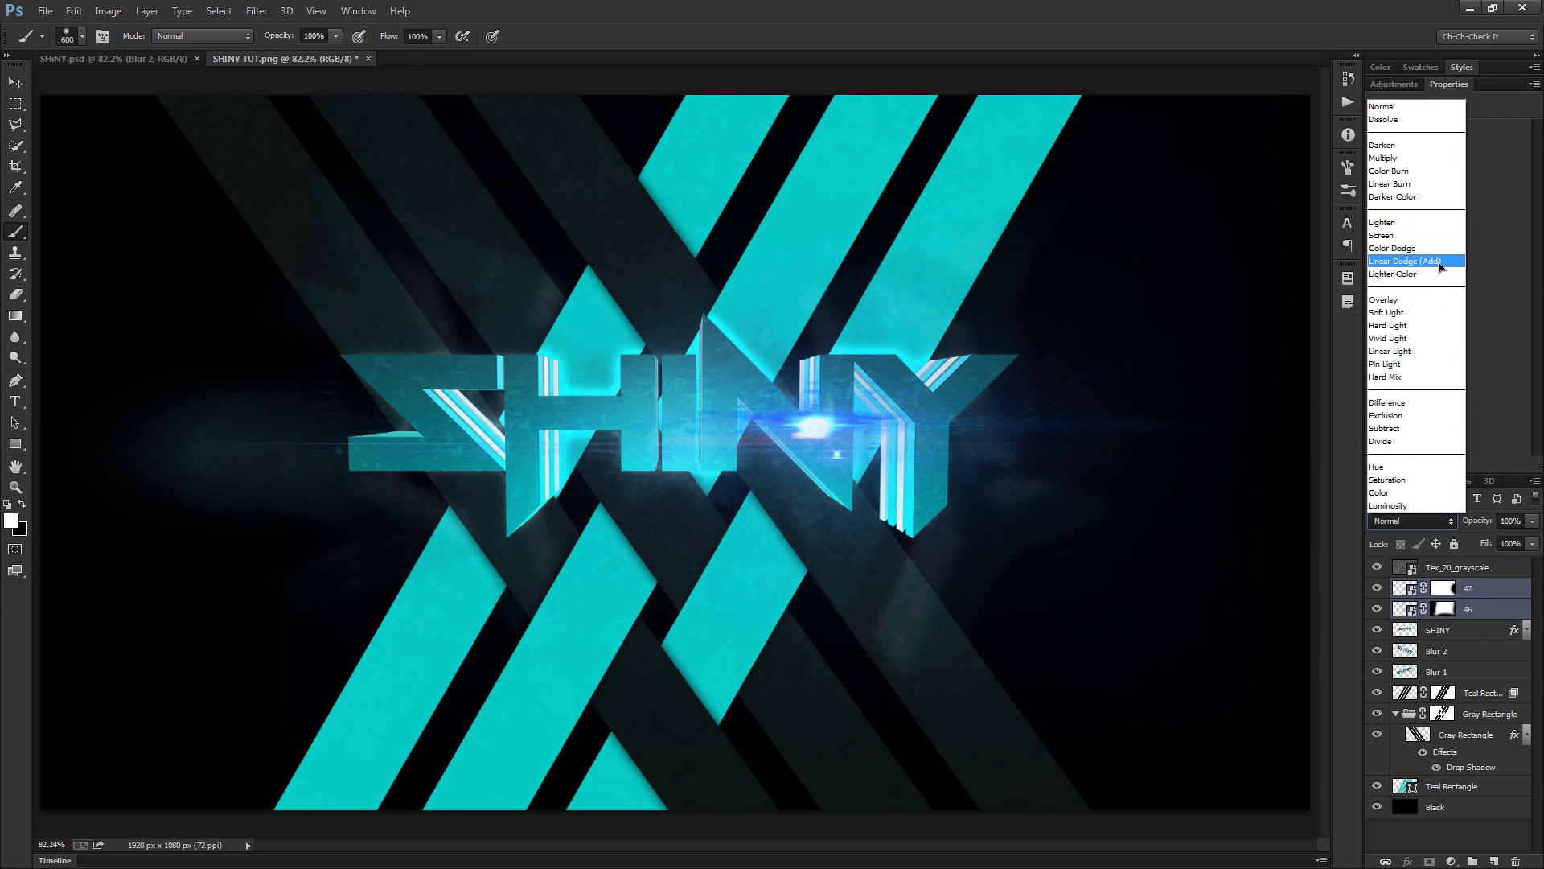
{"action": "left_click", "coordinate": [1439, 261]}
{"action": "key", "text": "v"}
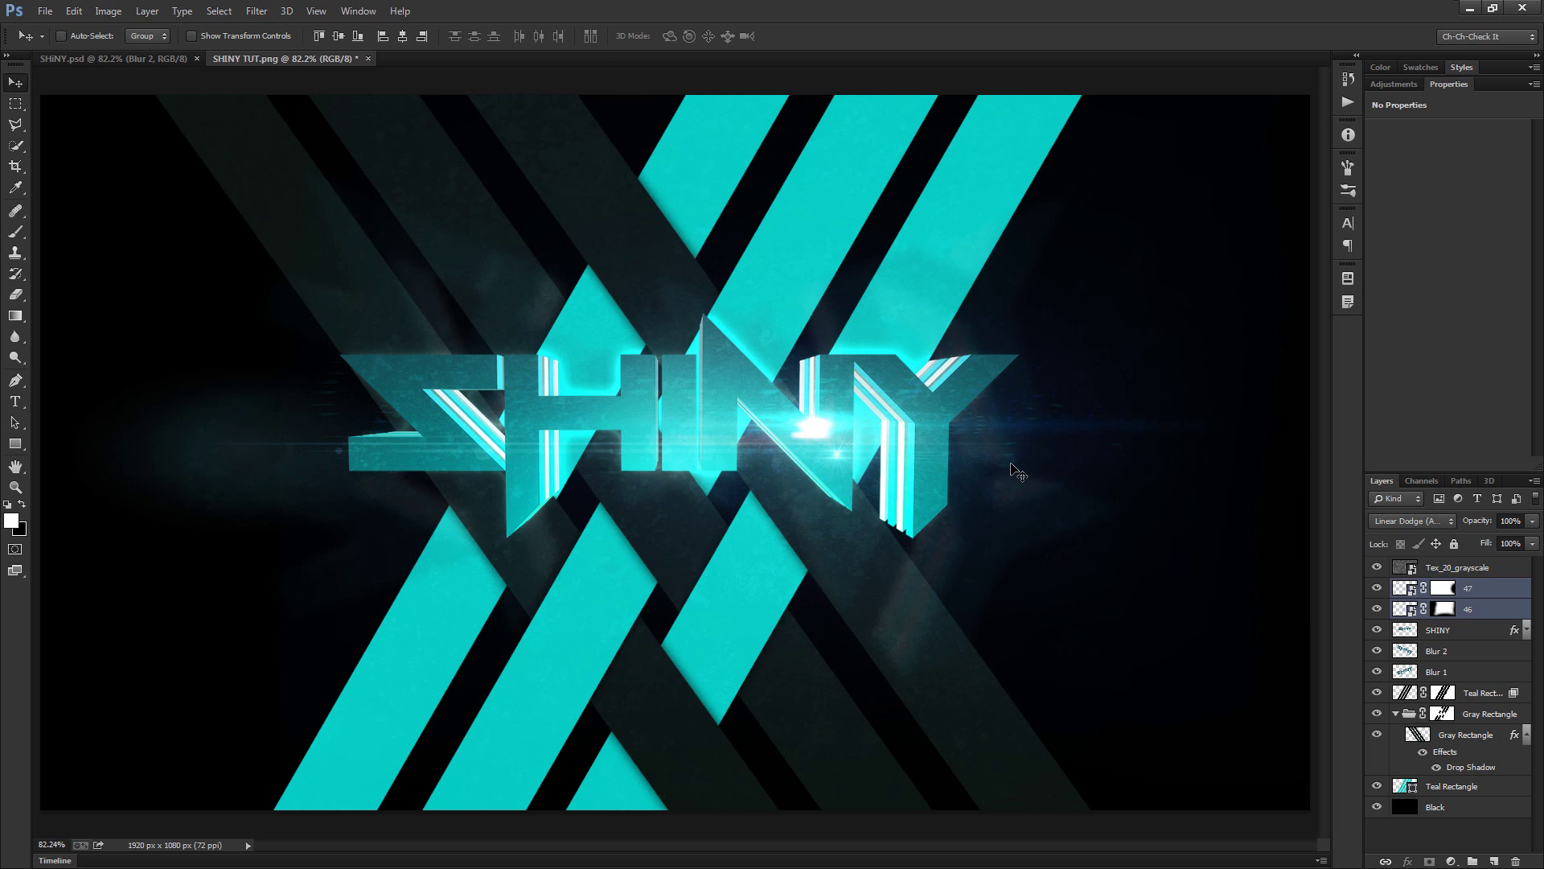
Create a gradient fill layer above the Teal Rectangle's Drop Shadow layer, using black as the foreground color
{"action": "left_click", "coordinate": [1489, 693]}
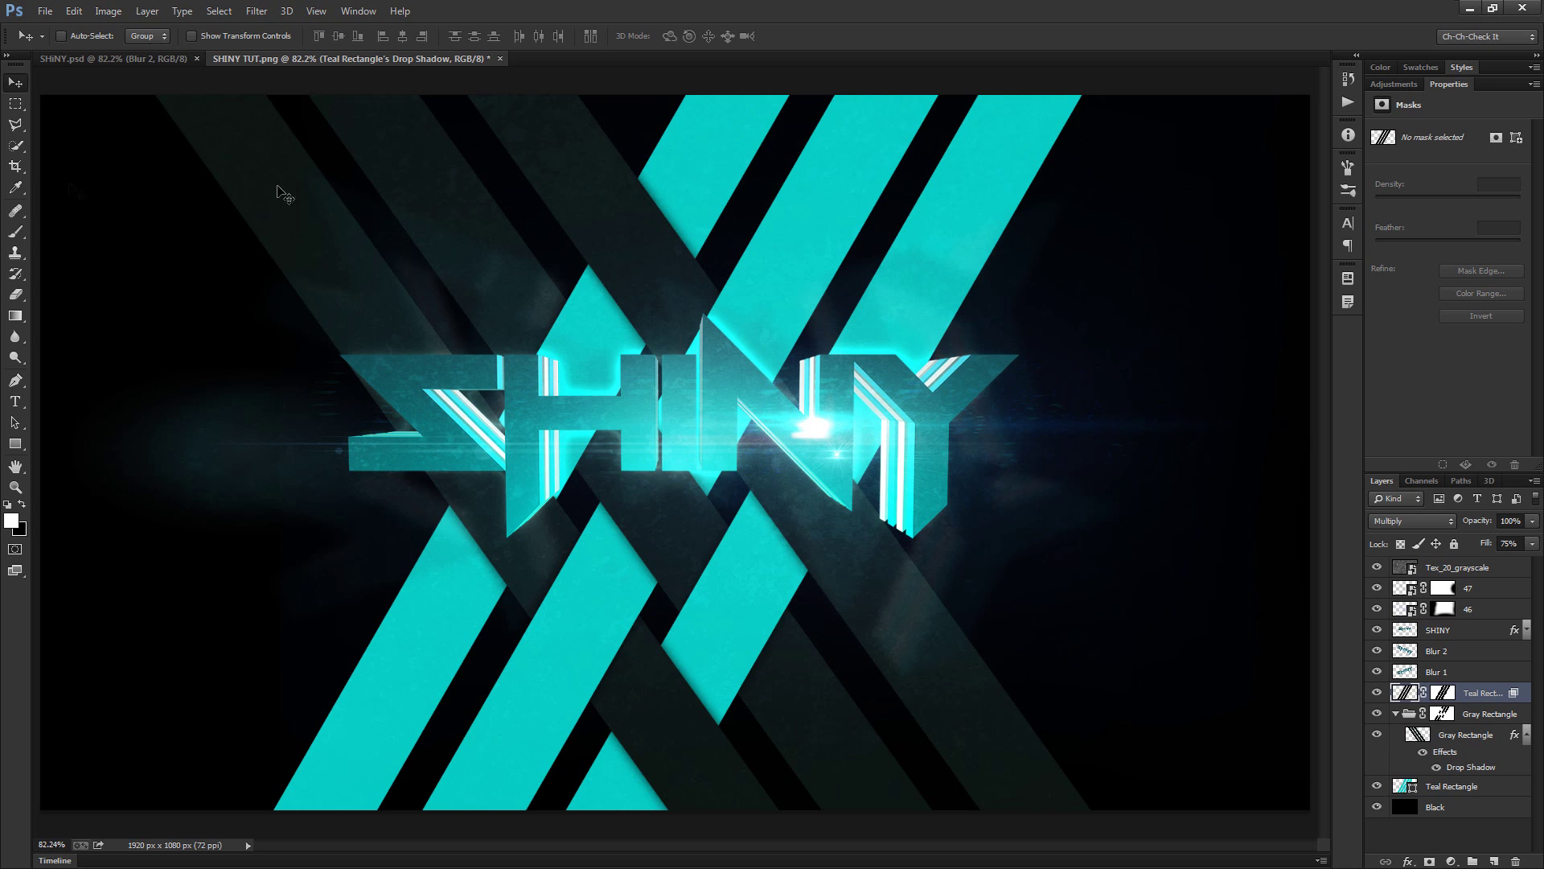
{"action": "scroll", "coordinate": [346, 190], "scroll_direction": "down", "scroll_amount": 1}
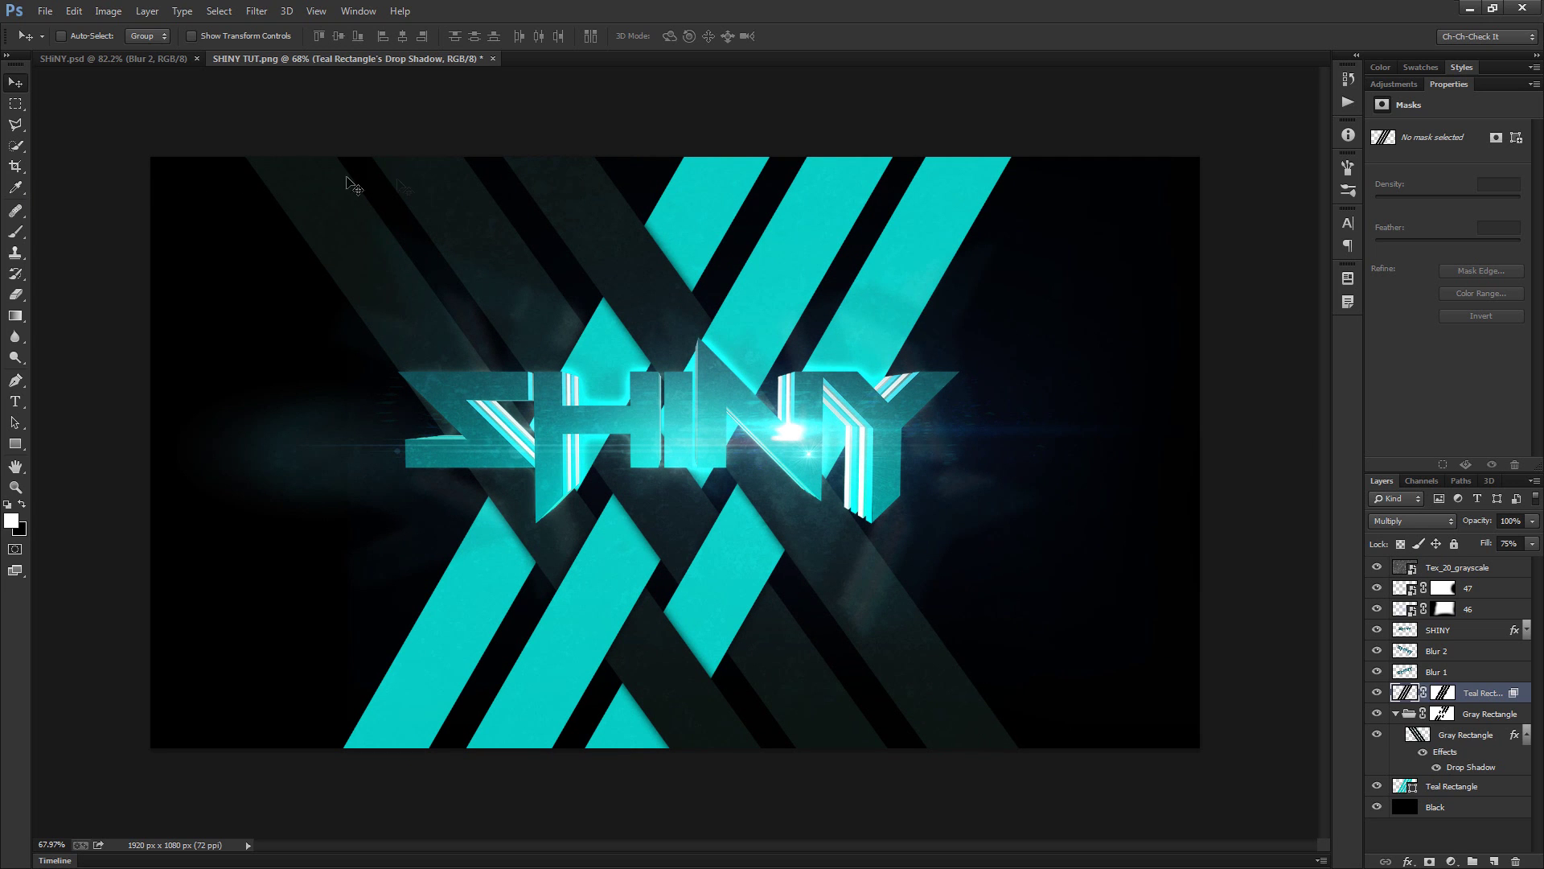
{"action": "scroll", "coordinate": [656, 792], "scroll_direction": "up", "scroll_amount": 1}
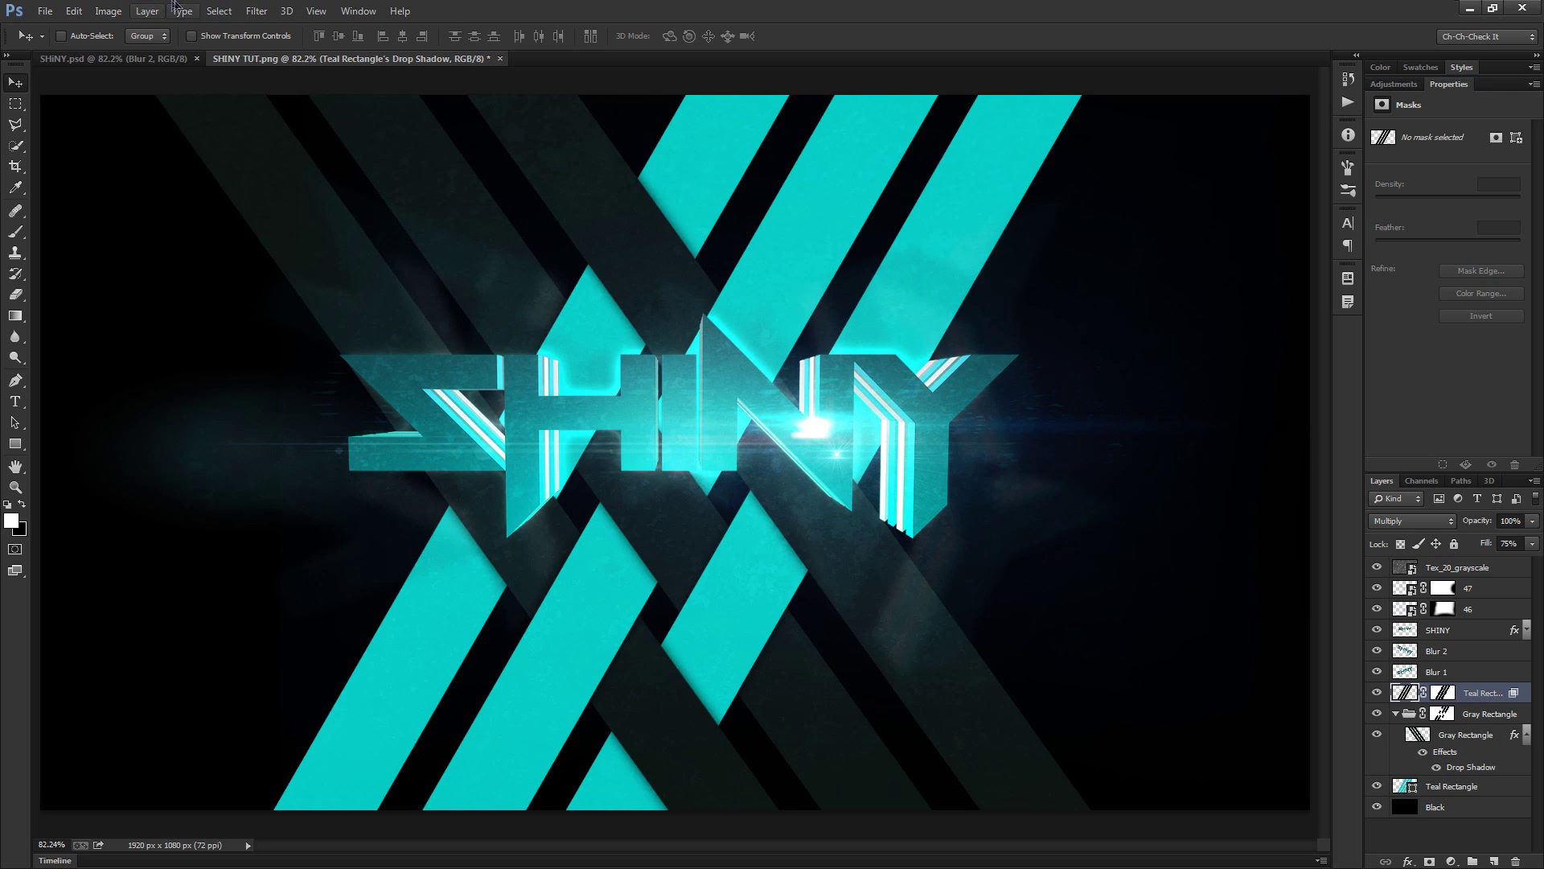
{"action": "left_click", "coordinate": [22, 505]}
{"action": "left_click", "coordinate": [147, 11]}
{"action": "mouse_move", "coordinate": [200, 173]}
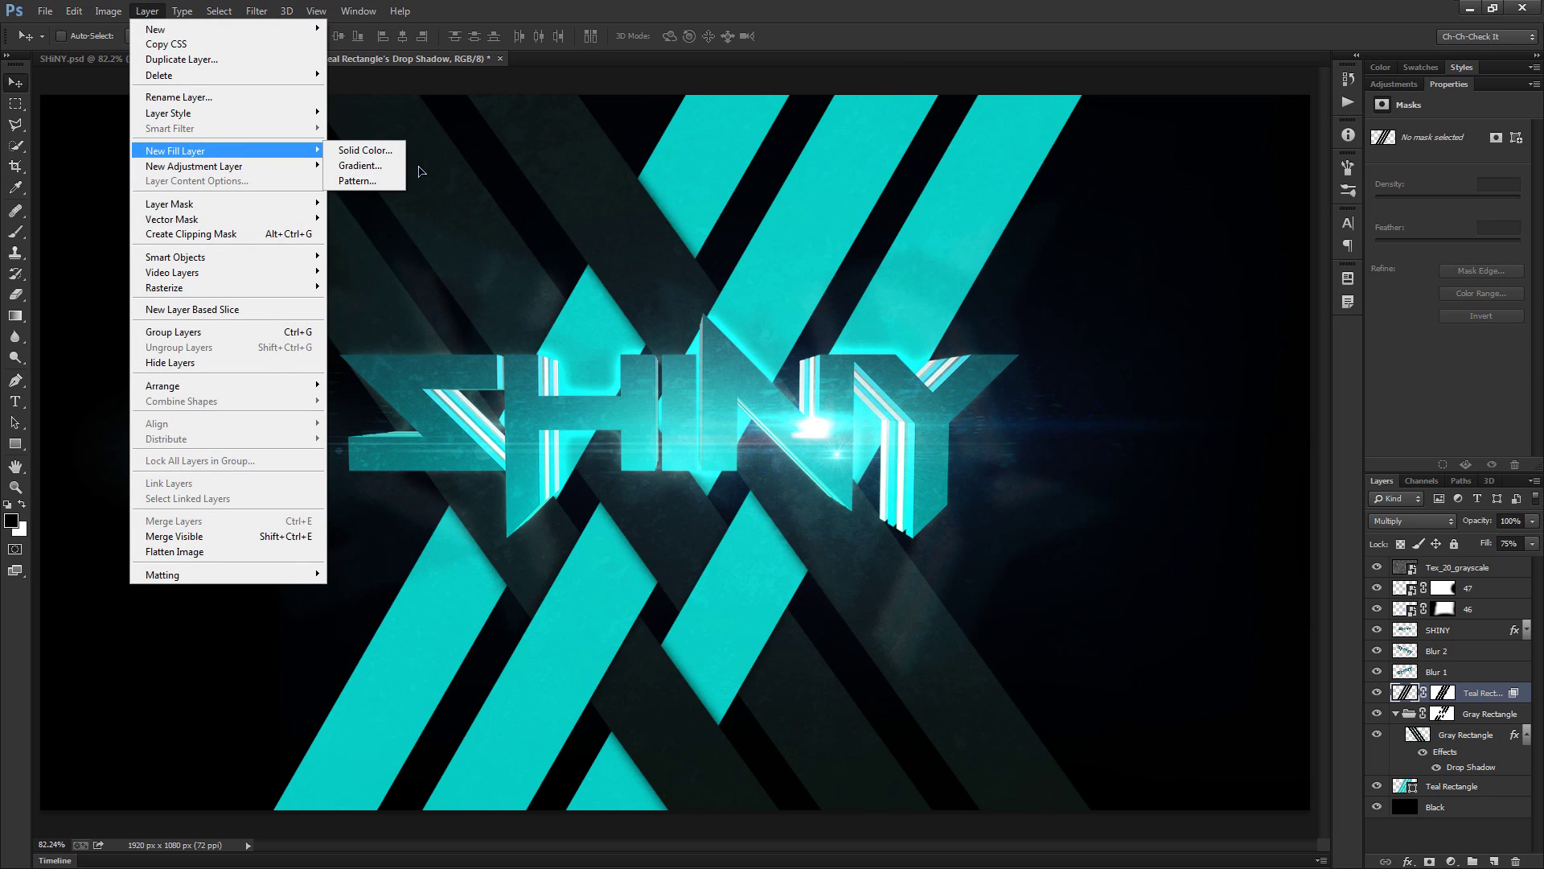
{"action": "left_click", "coordinate": [387, 165]}
{"action": "left_click", "coordinate": [888, 251]}
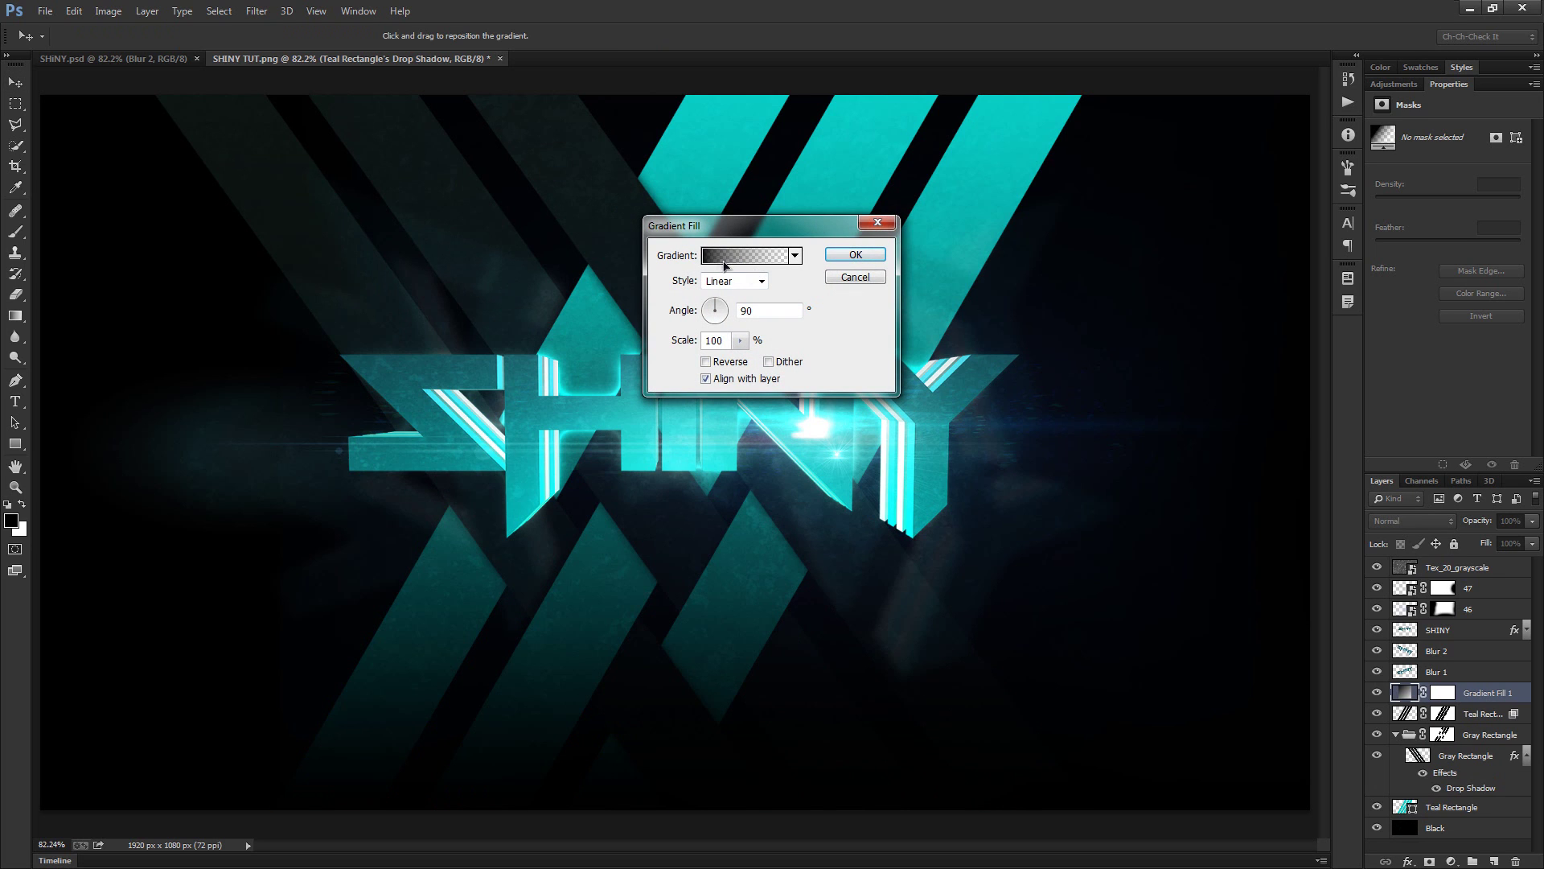
Keep the black Color to Transparent gradient, set its style to Reflected with Reverse and Dither enabled, and apply the gradient fill
{"action": "left_click_drag", "start_coordinate": [825, 236], "coordinate": [928, 202]}
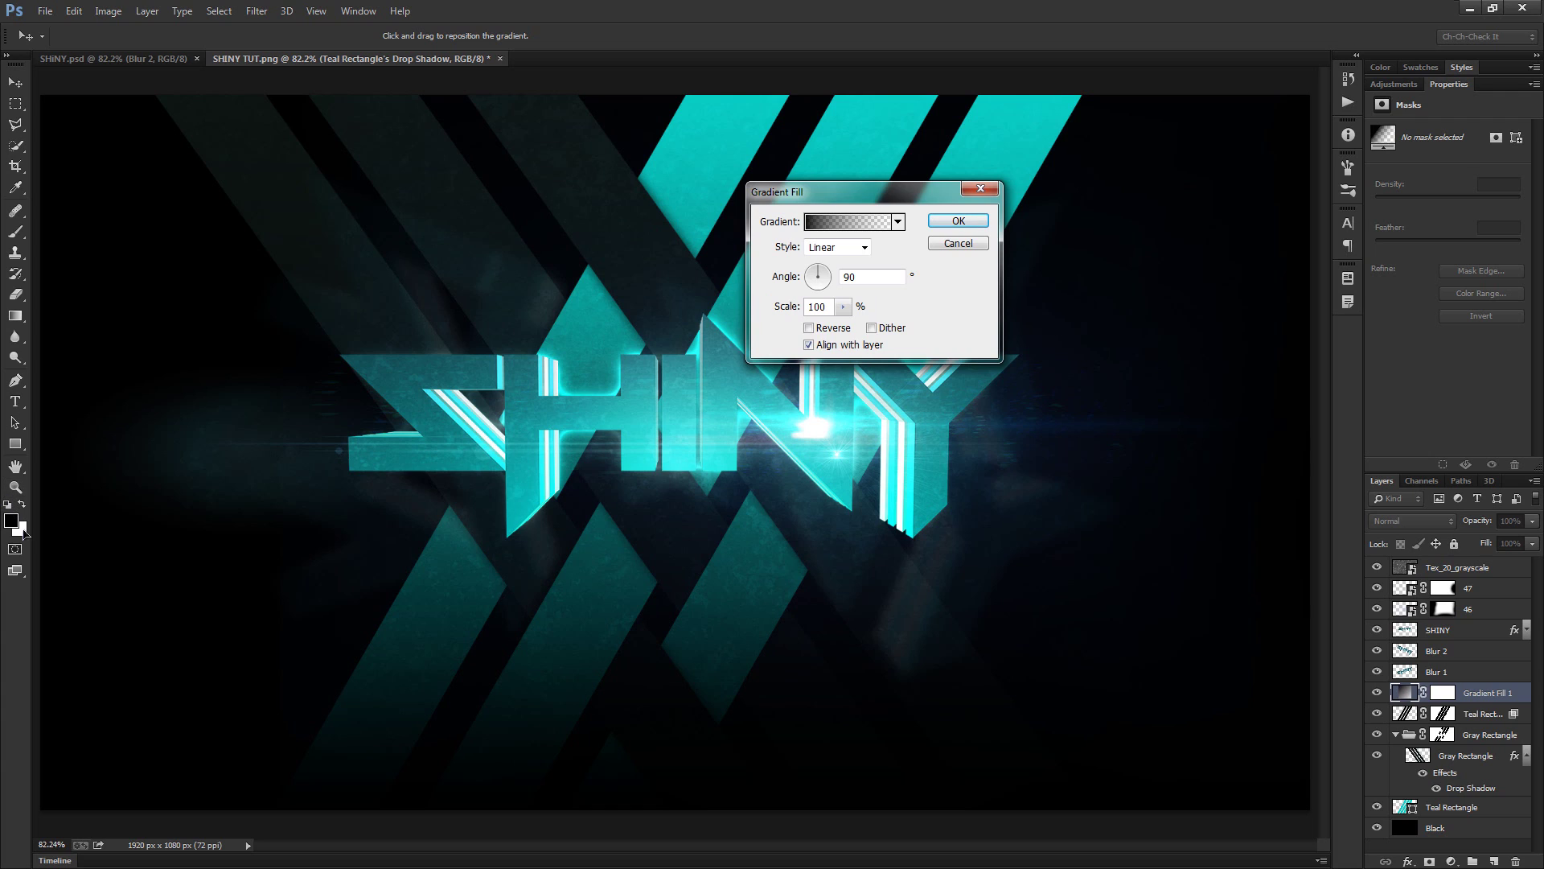
{"action": "left_click", "coordinate": [836, 231]}
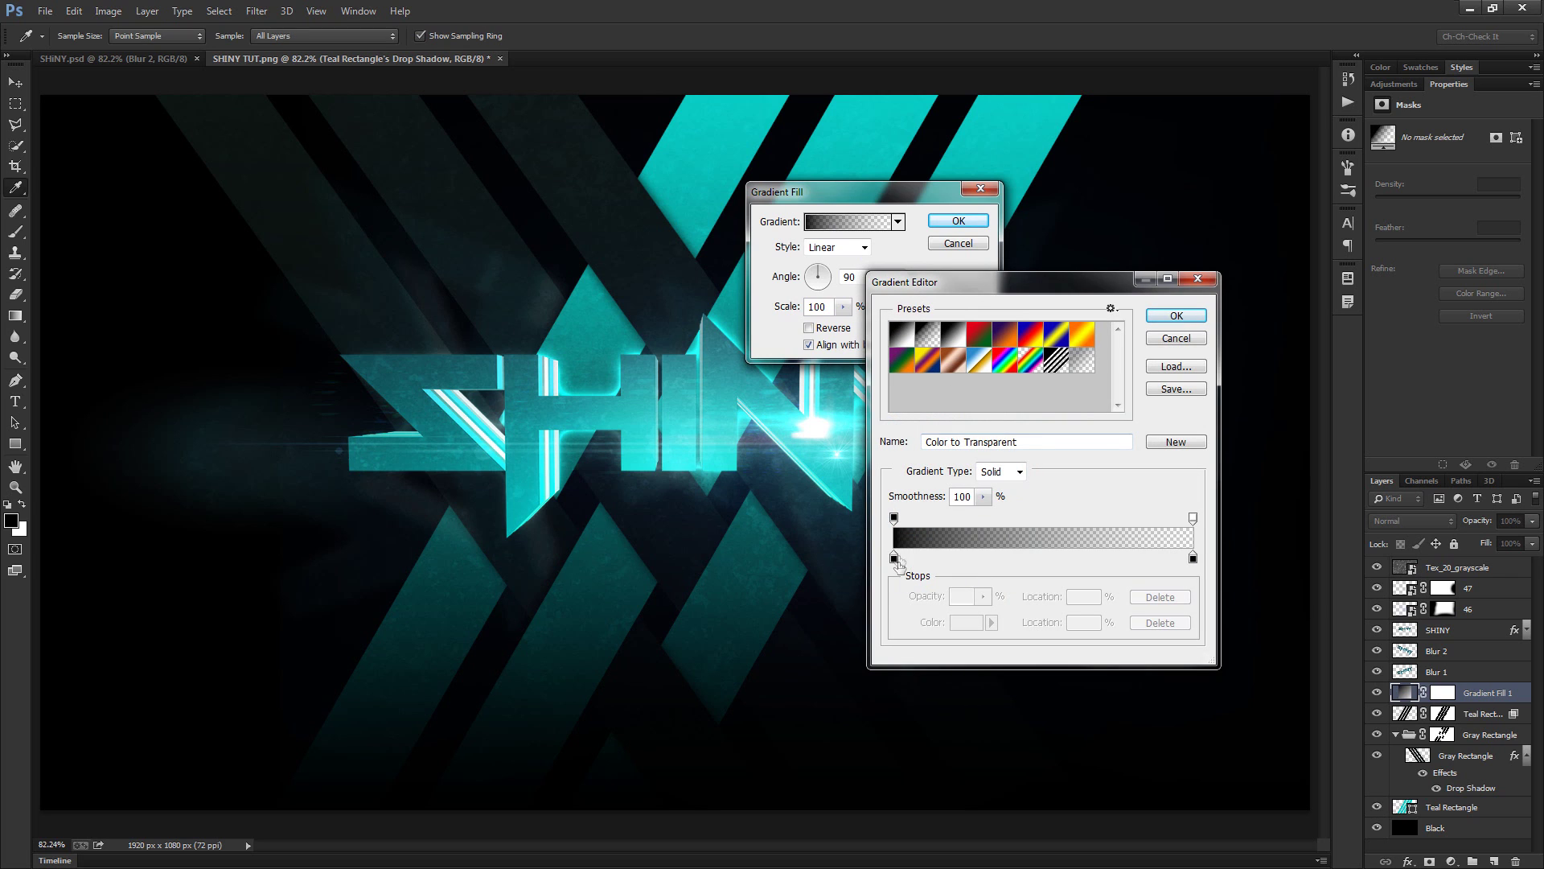
{"action": "left_click", "coordinate": [1178, 318]}
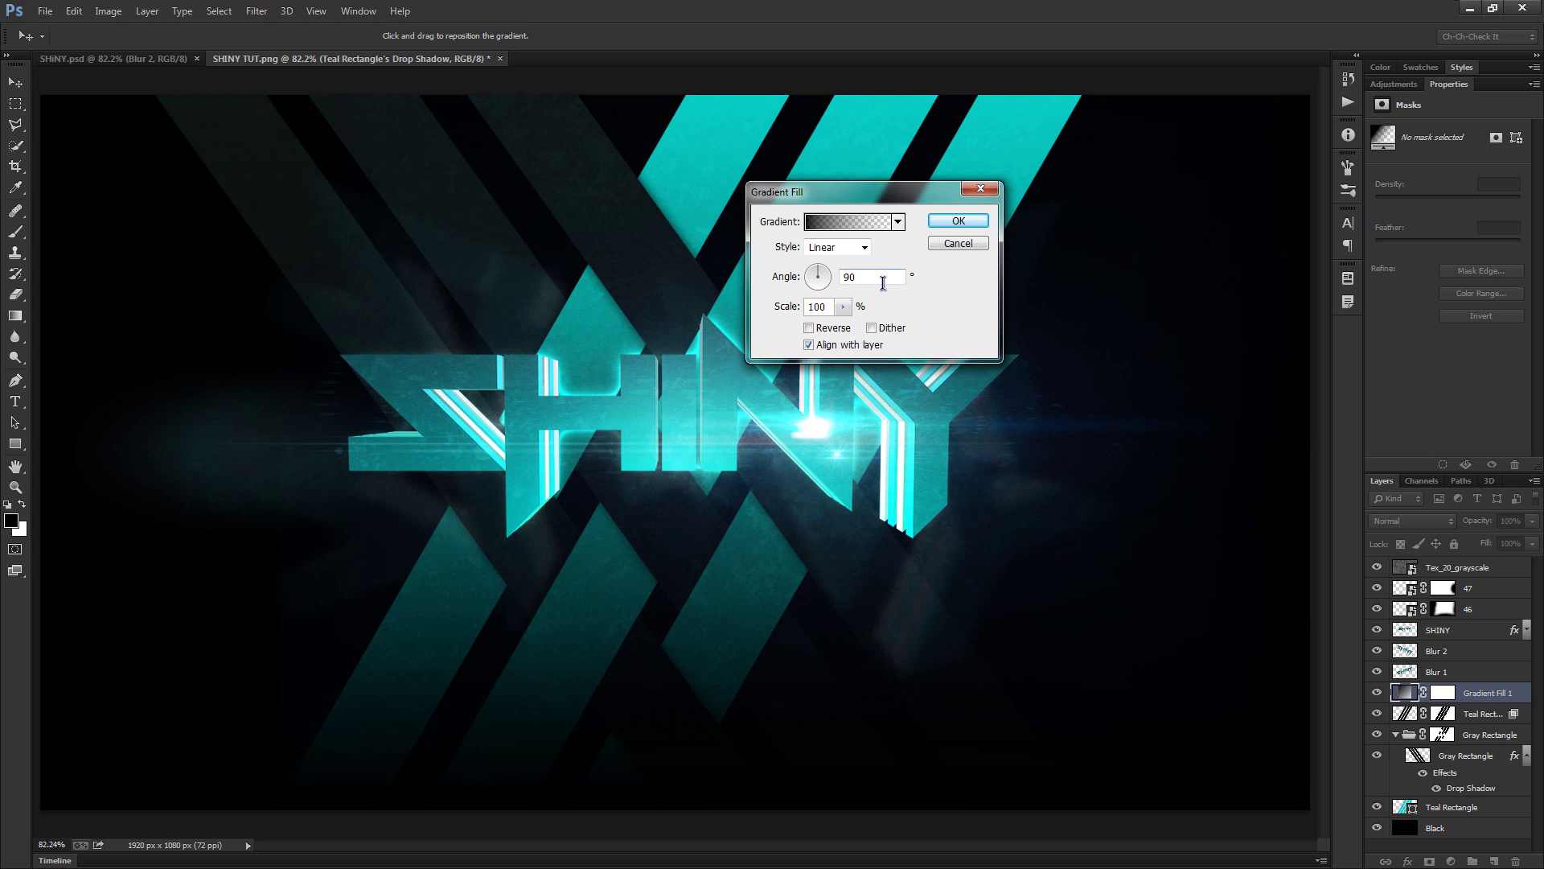
{"action": "left_click", "coordinate": [841, 248]}
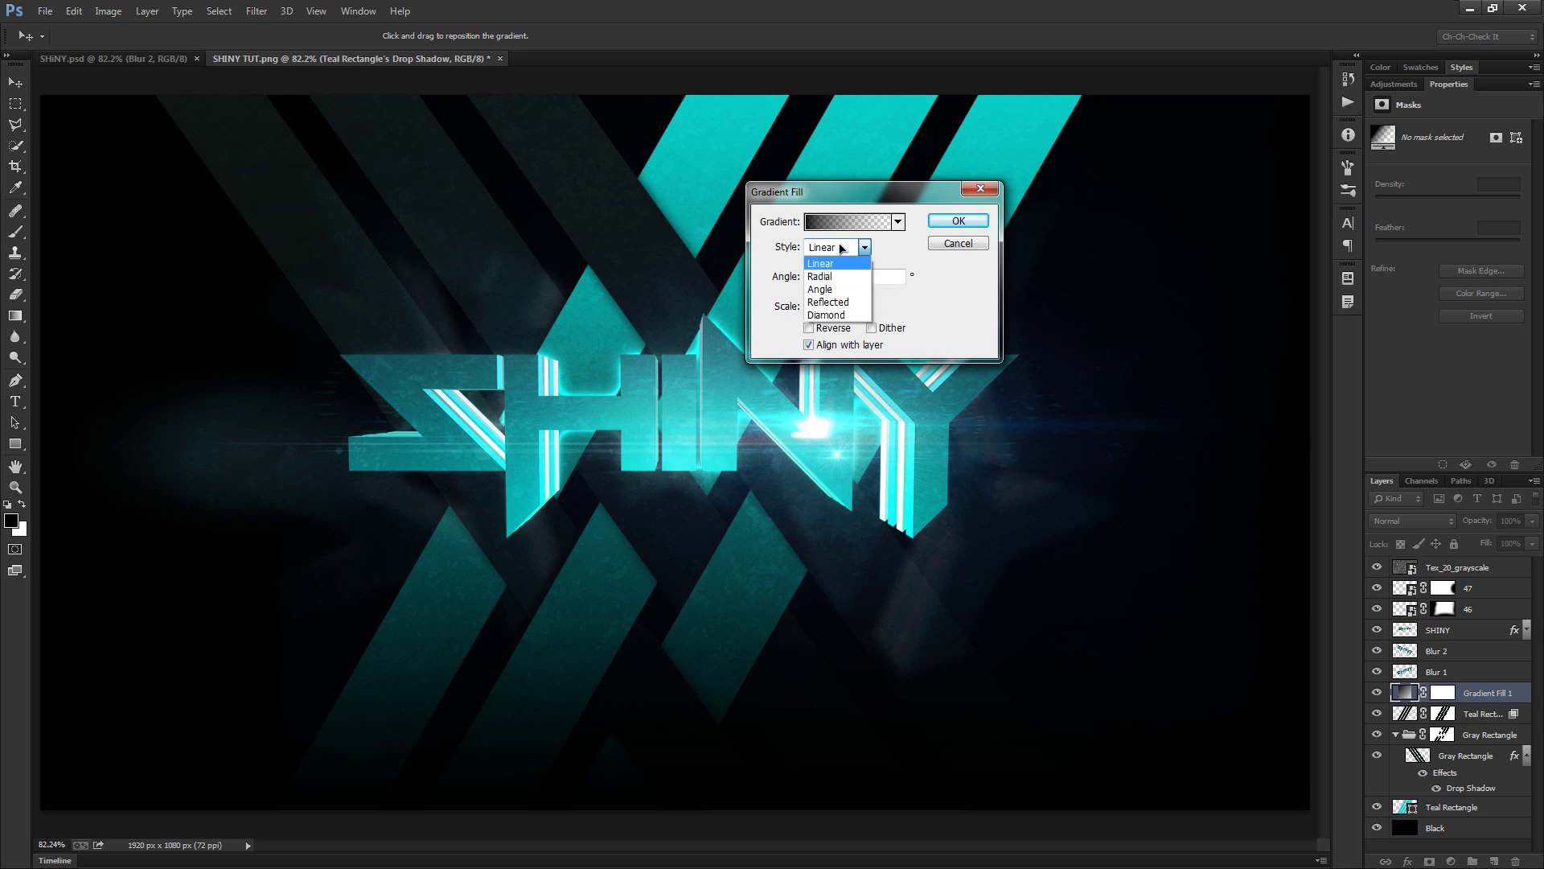
{"action": "left_click", "coordinate": [834, 302]}
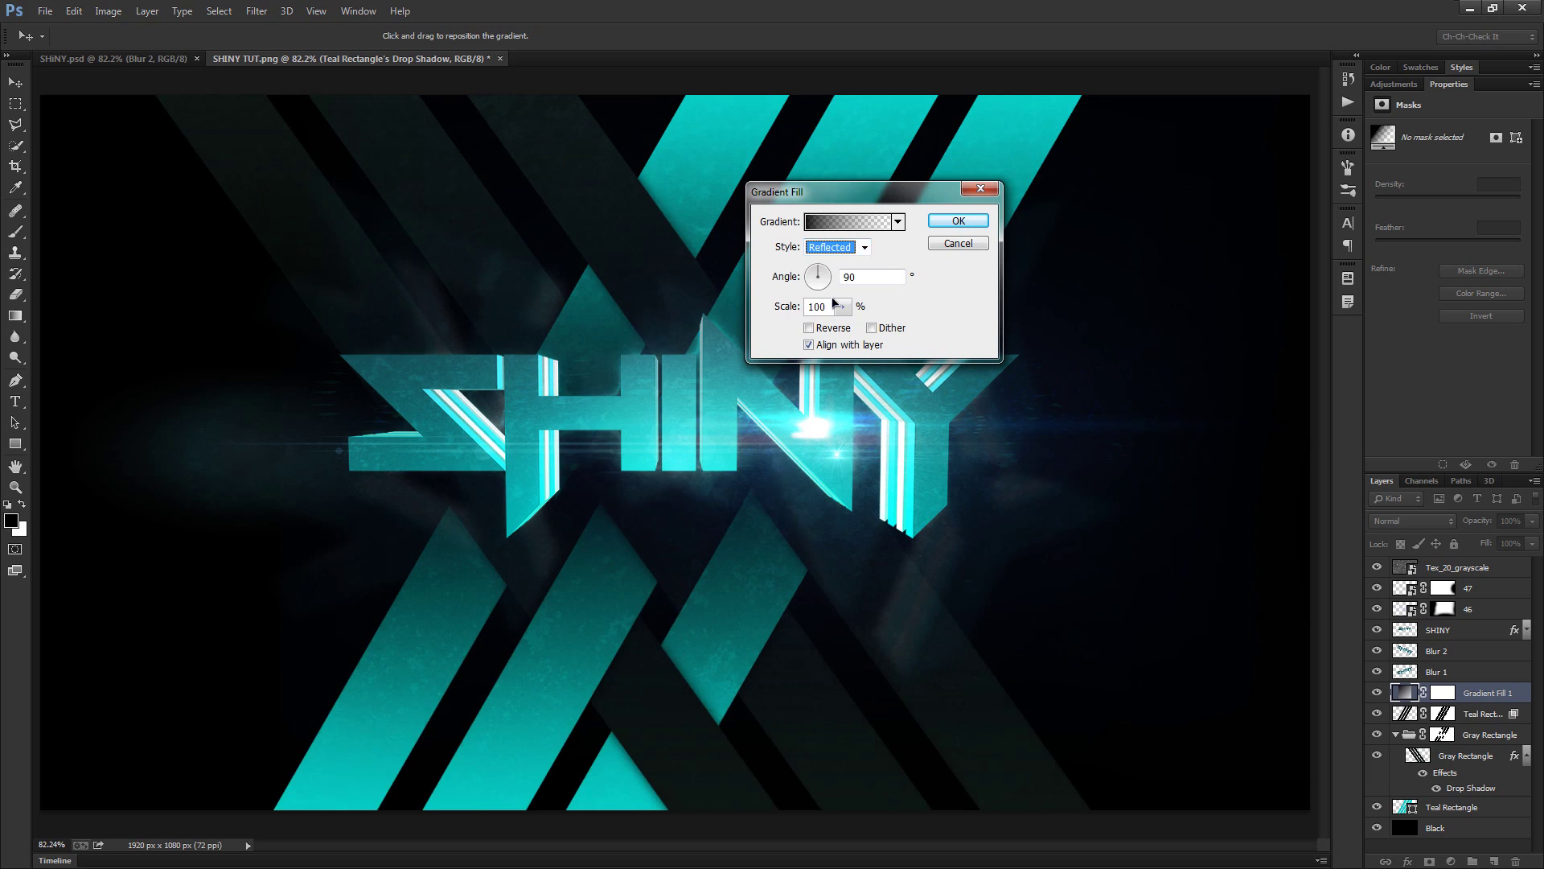
{"action": "left_click", "coordinate": [827, 332]}
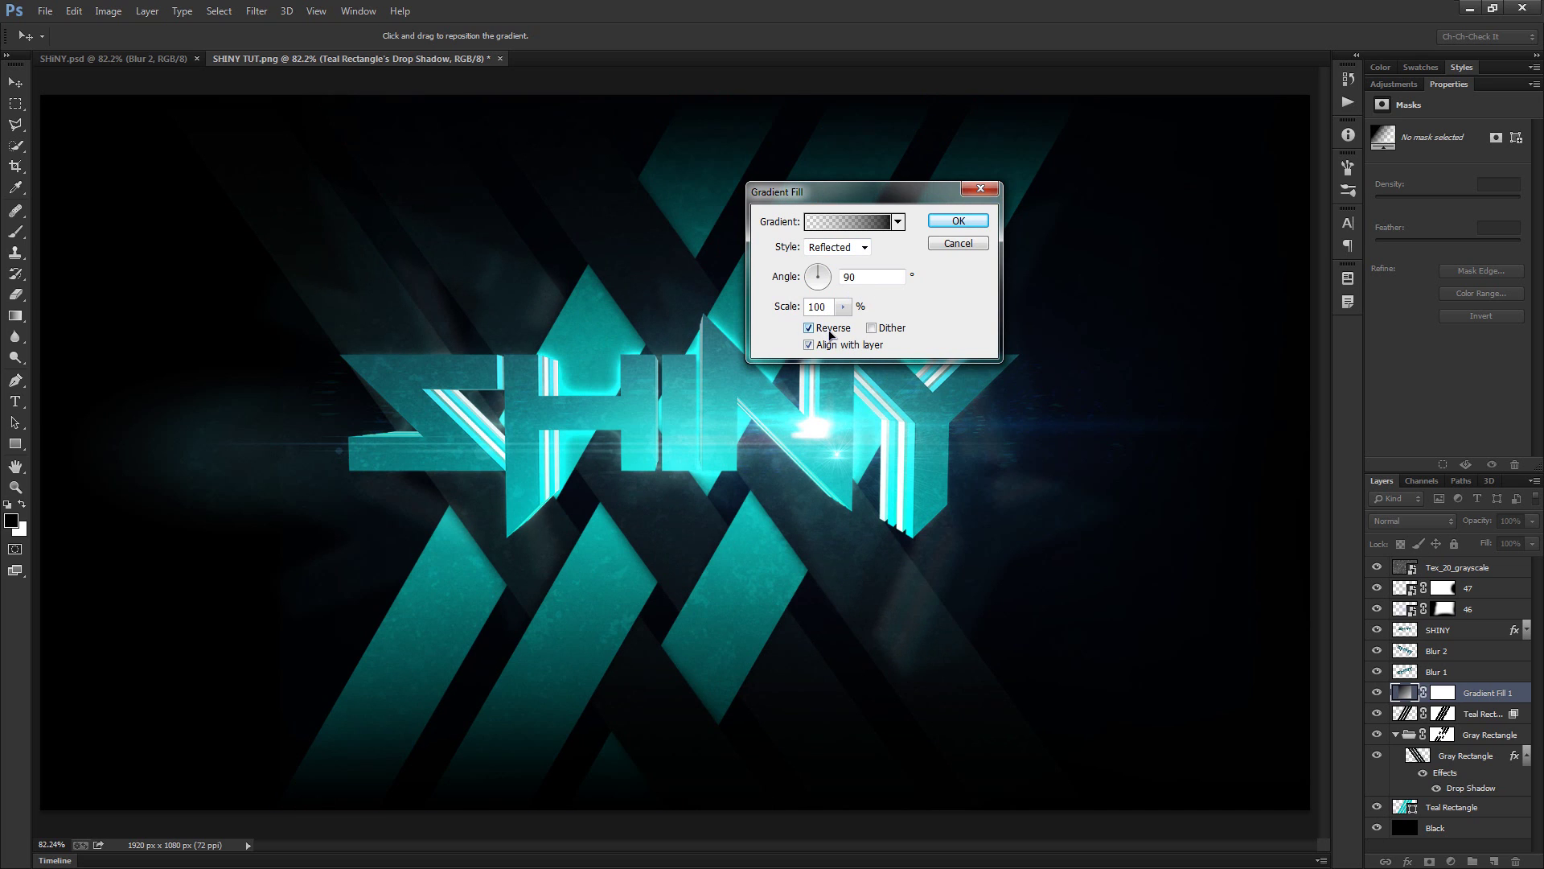
{"action": "left_click", "coordinate": [897, 337]}
{"action": "left_click", "coordinate": [970, 230]}
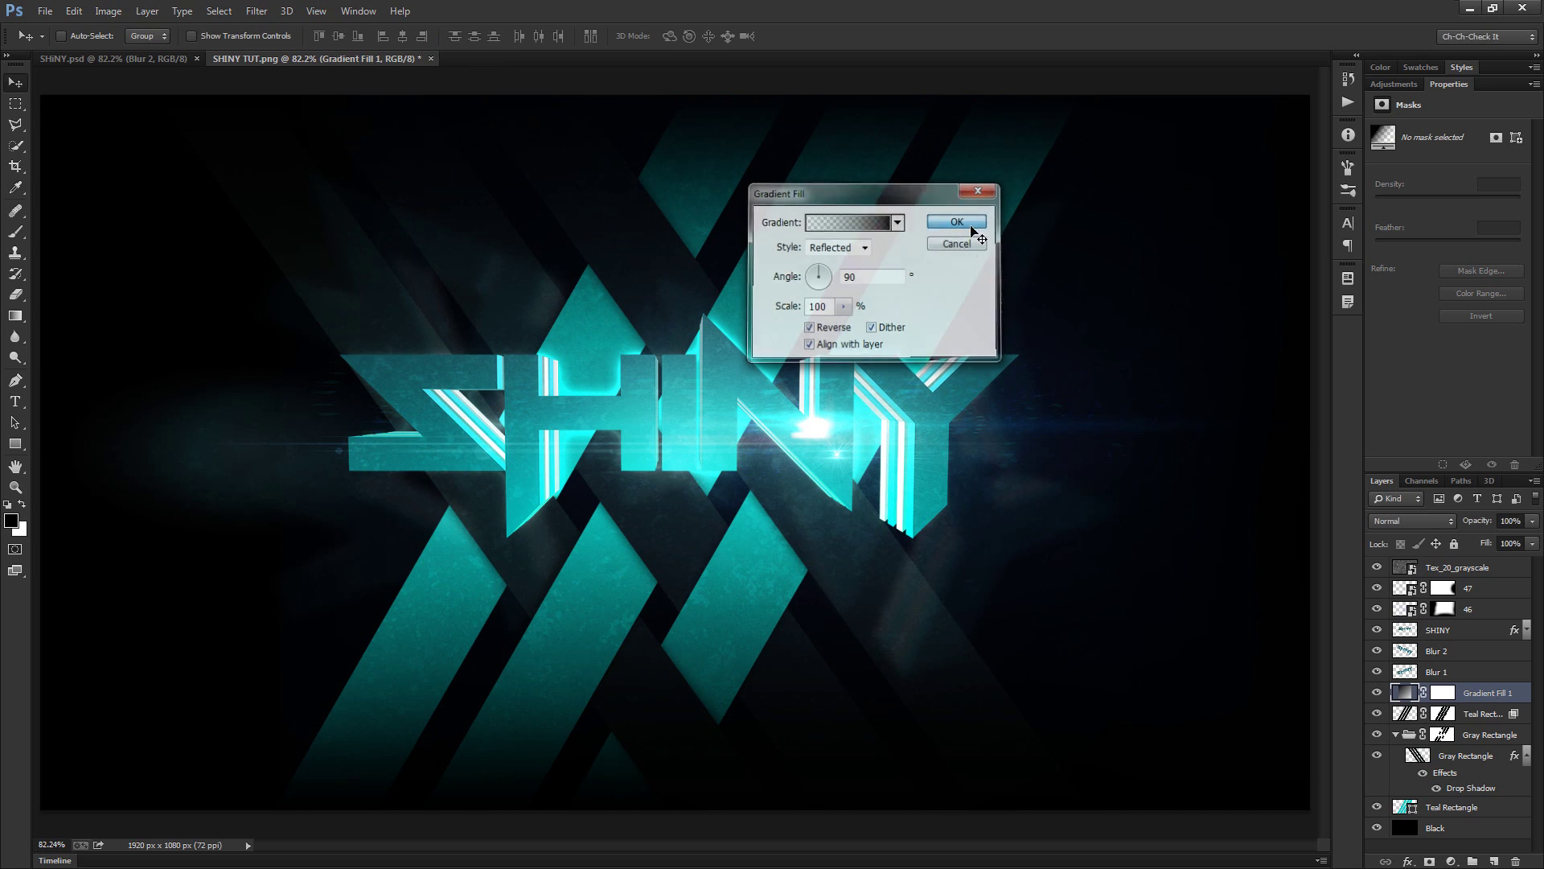
Set the gradient fill layer's fill to 85%, compare the change, and select the Teal Rectangle's Drop Shadow layer below it
{"action": "left_click", "coordinate": [1509, 543]}
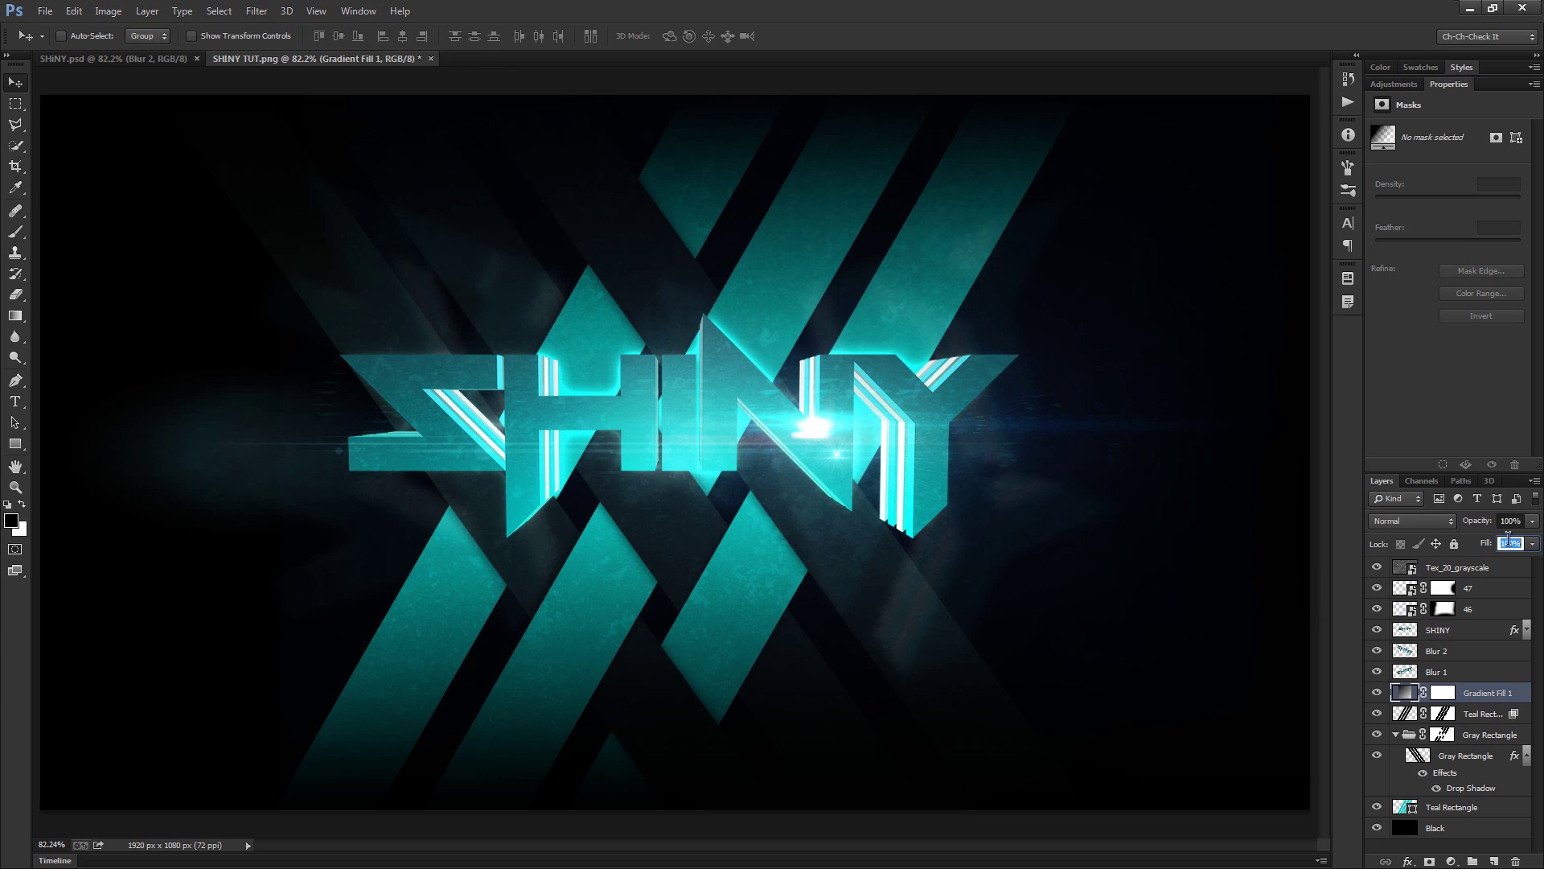
{"action": "type", "text": "85"}
{"action": "key", "text": "Return"}
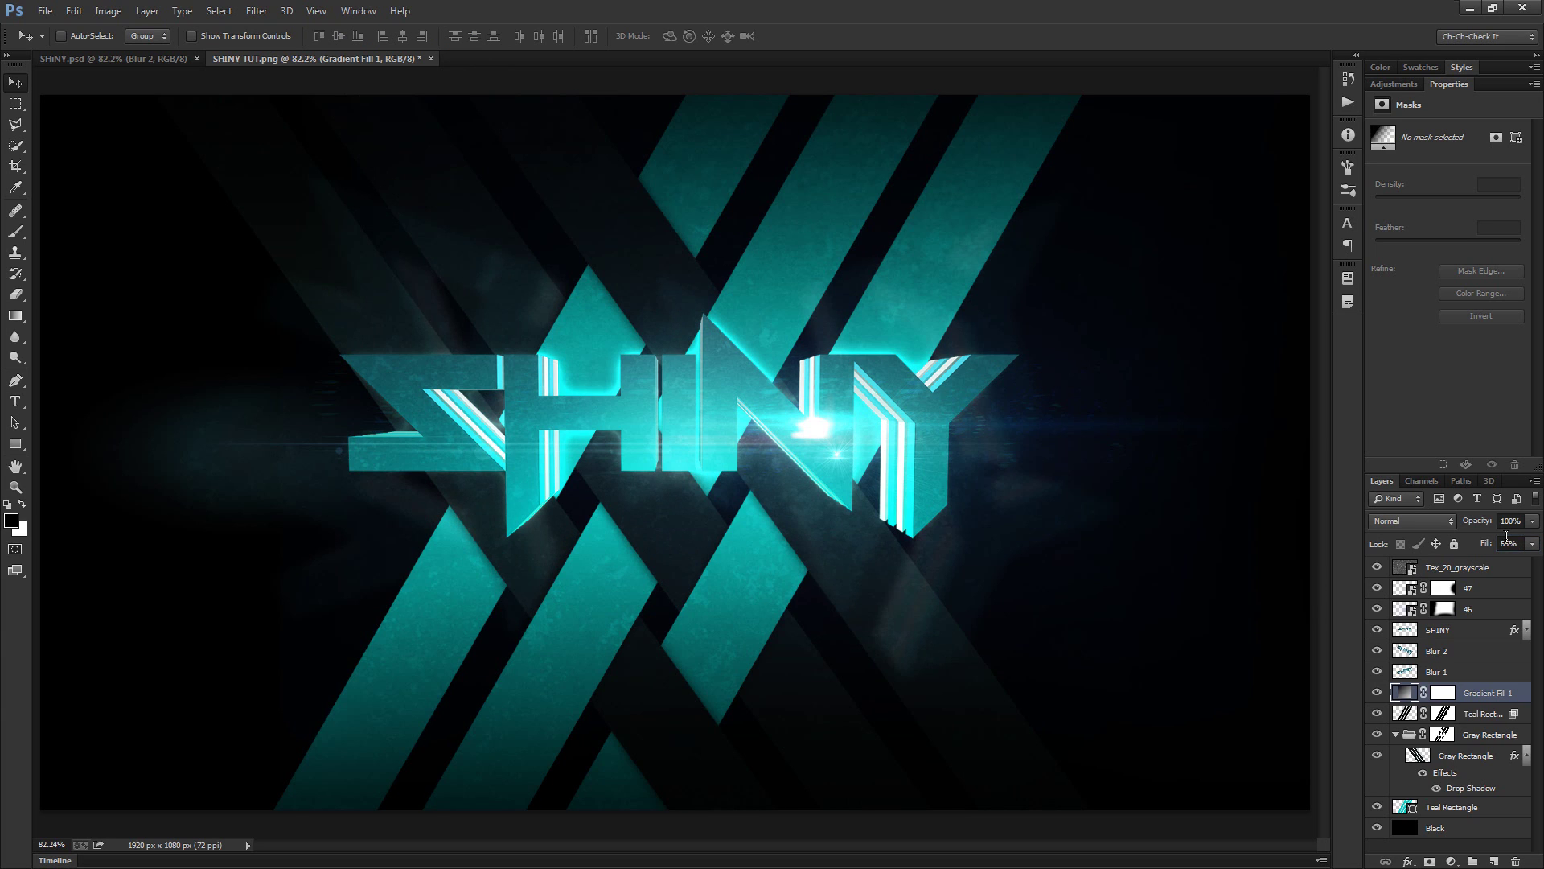
{"action": "key", "text": "ctrl+z"}
{"action": "key", "text": "ctrl+z"}
{"action": "key", "text": "ctrl+z"}
{"action": "key", "text": "ctrl+z"}
{"action": "key", "text": "alt+bracketleft"}
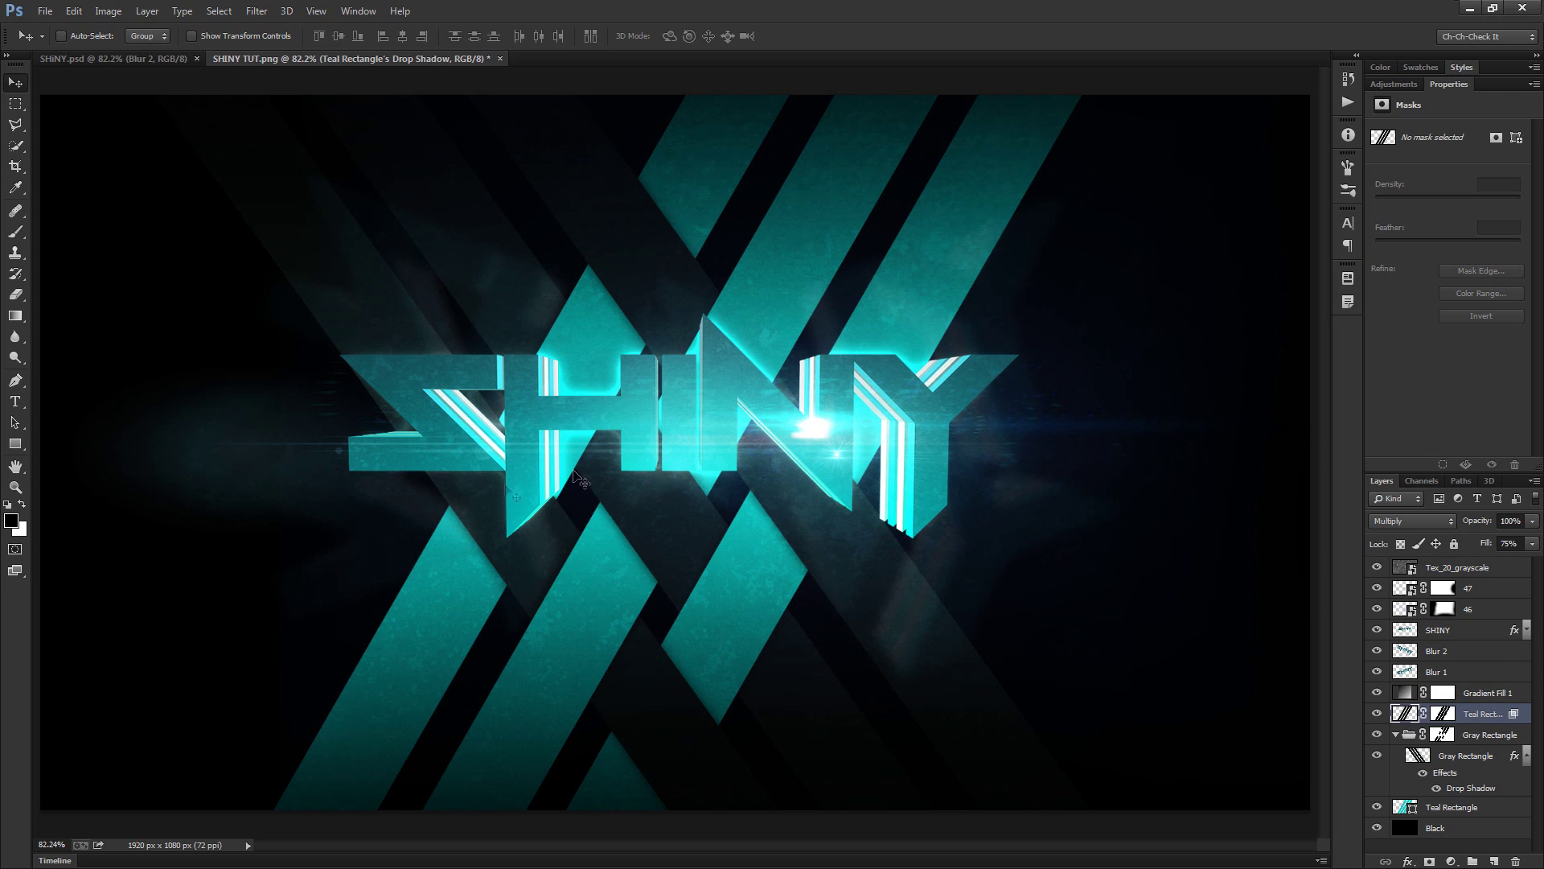
Create a new layer above the Teal Rectangle's Drop Shadow layer and name it Debris
{"action": "left_click", "coordinate": [1493, 860]}
{"action": "double_click", "coordinate": [1446, 713]}
{"action": "type", "text": "Debris"}
{"action": "key", "text": "Return"}
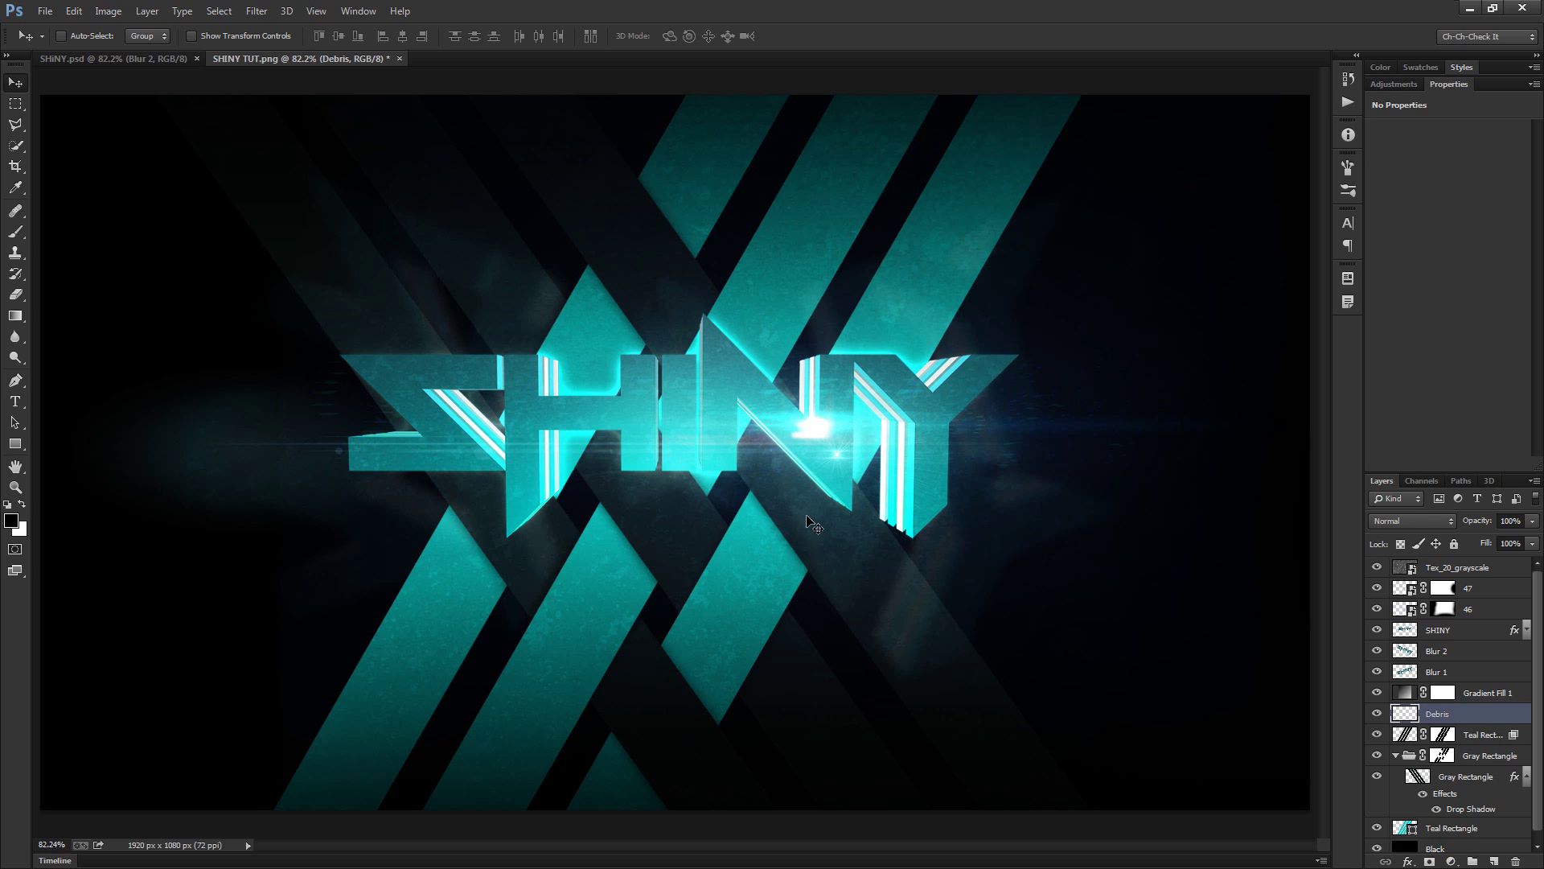
Paint white debris particles around the canvas on the Debris layer with the 2389 px debris brush, keeping the SHINY text area lighter
{"action": "key", "text": "b"}
{"action": "right_click", "coordinate": [742, 547]}
{"action": "scroll", "coordinate": [741, 522], "scroll_direction": "down", "scroll_amount": 5}
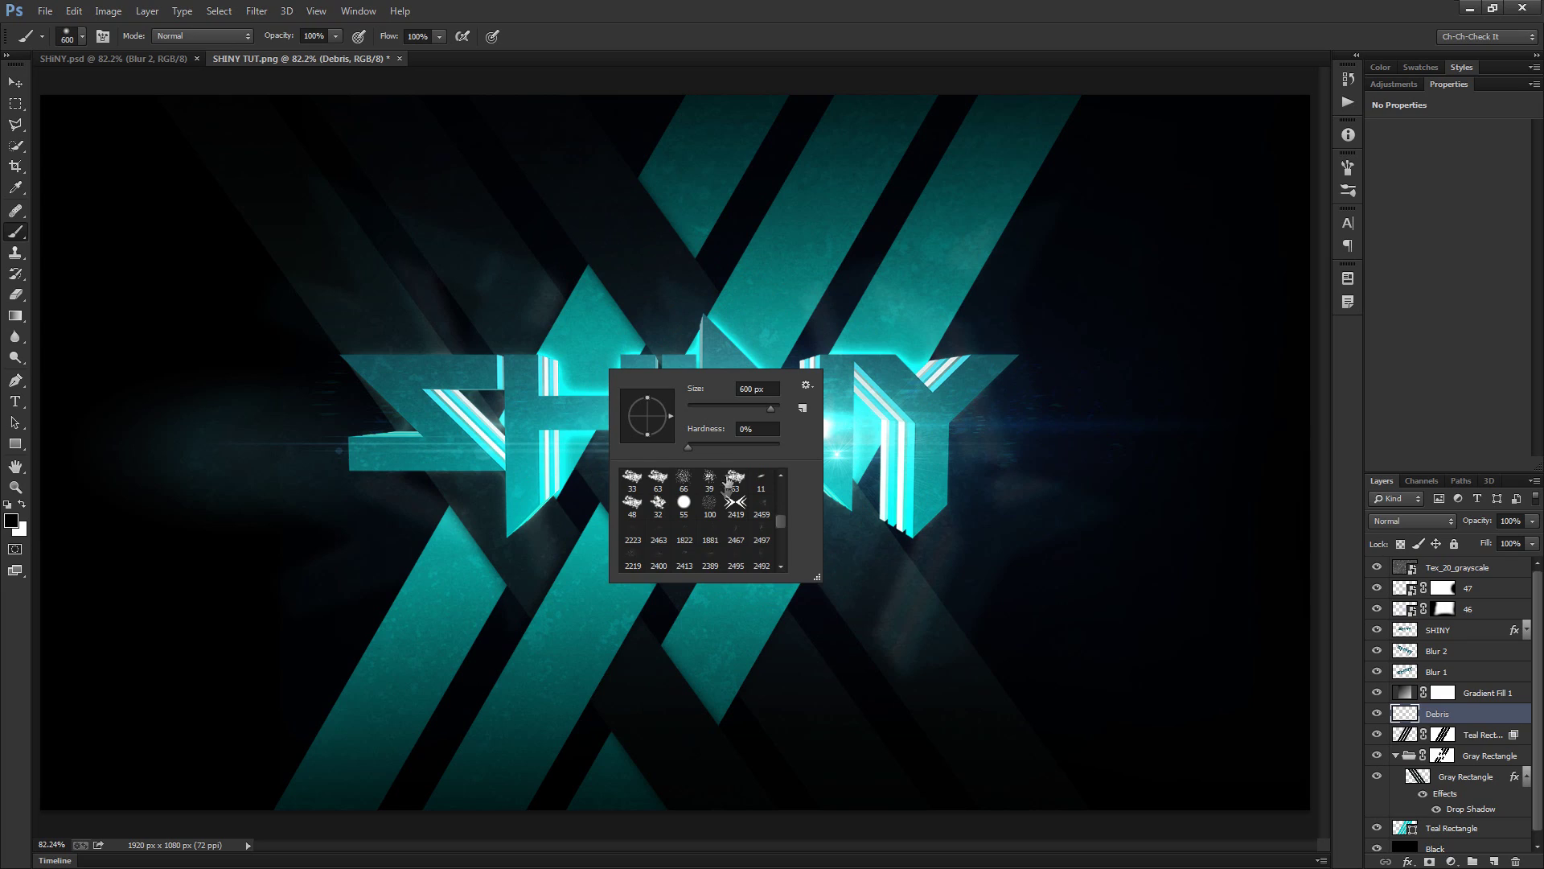
{"action": "scroll", "coordinate": [722, 555], "scroll_direction": "down", "scroll_amount": 1}
{"action": "left_click", "coordinate": [711, 547]}
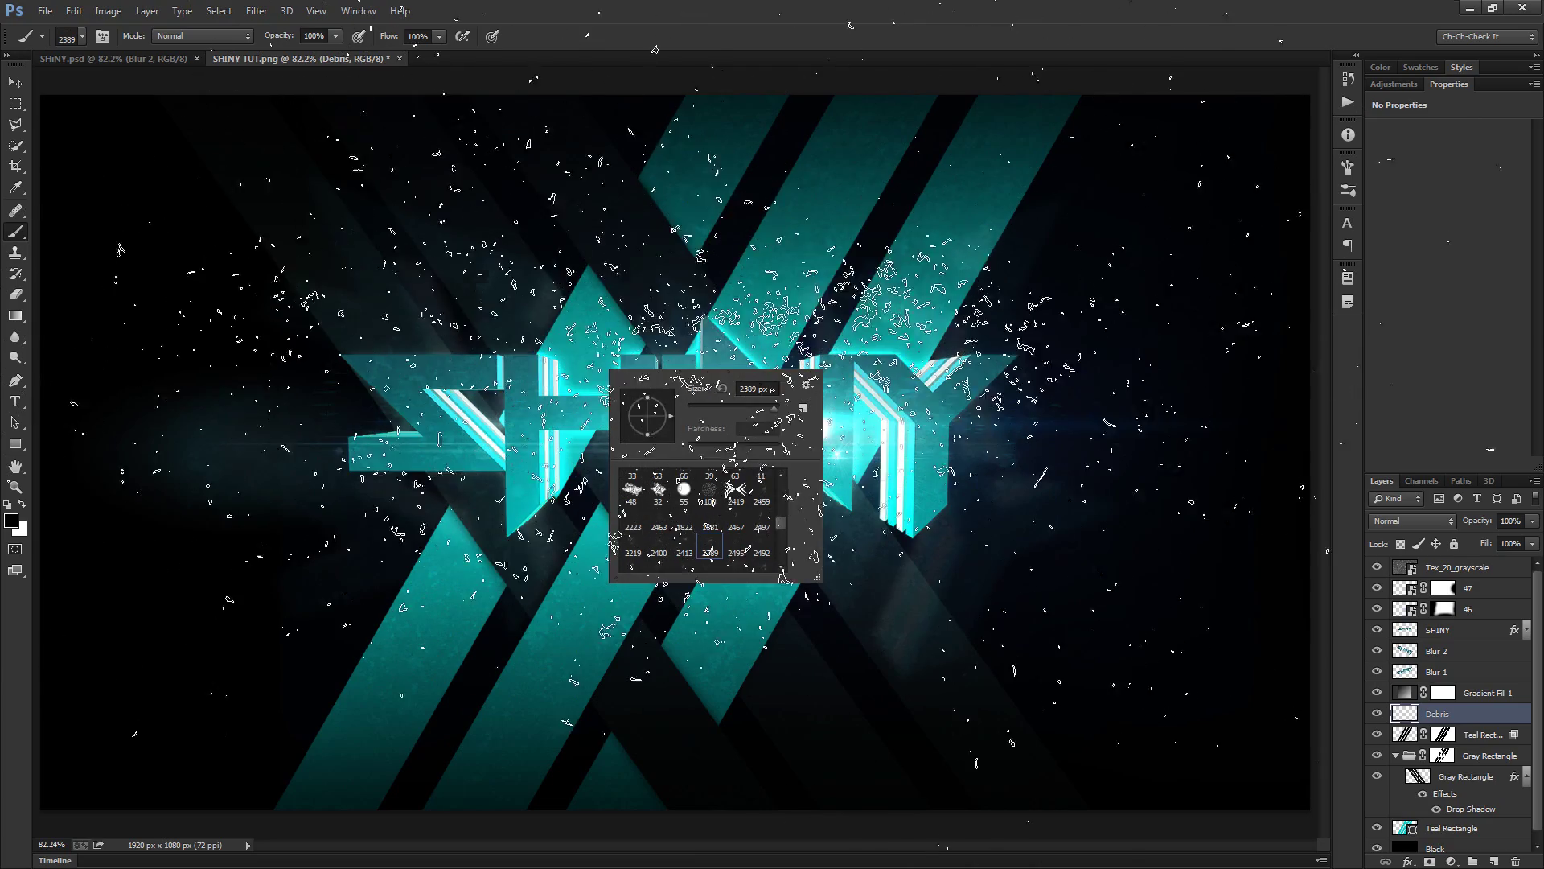
{"action": "key", "text": "Return"}
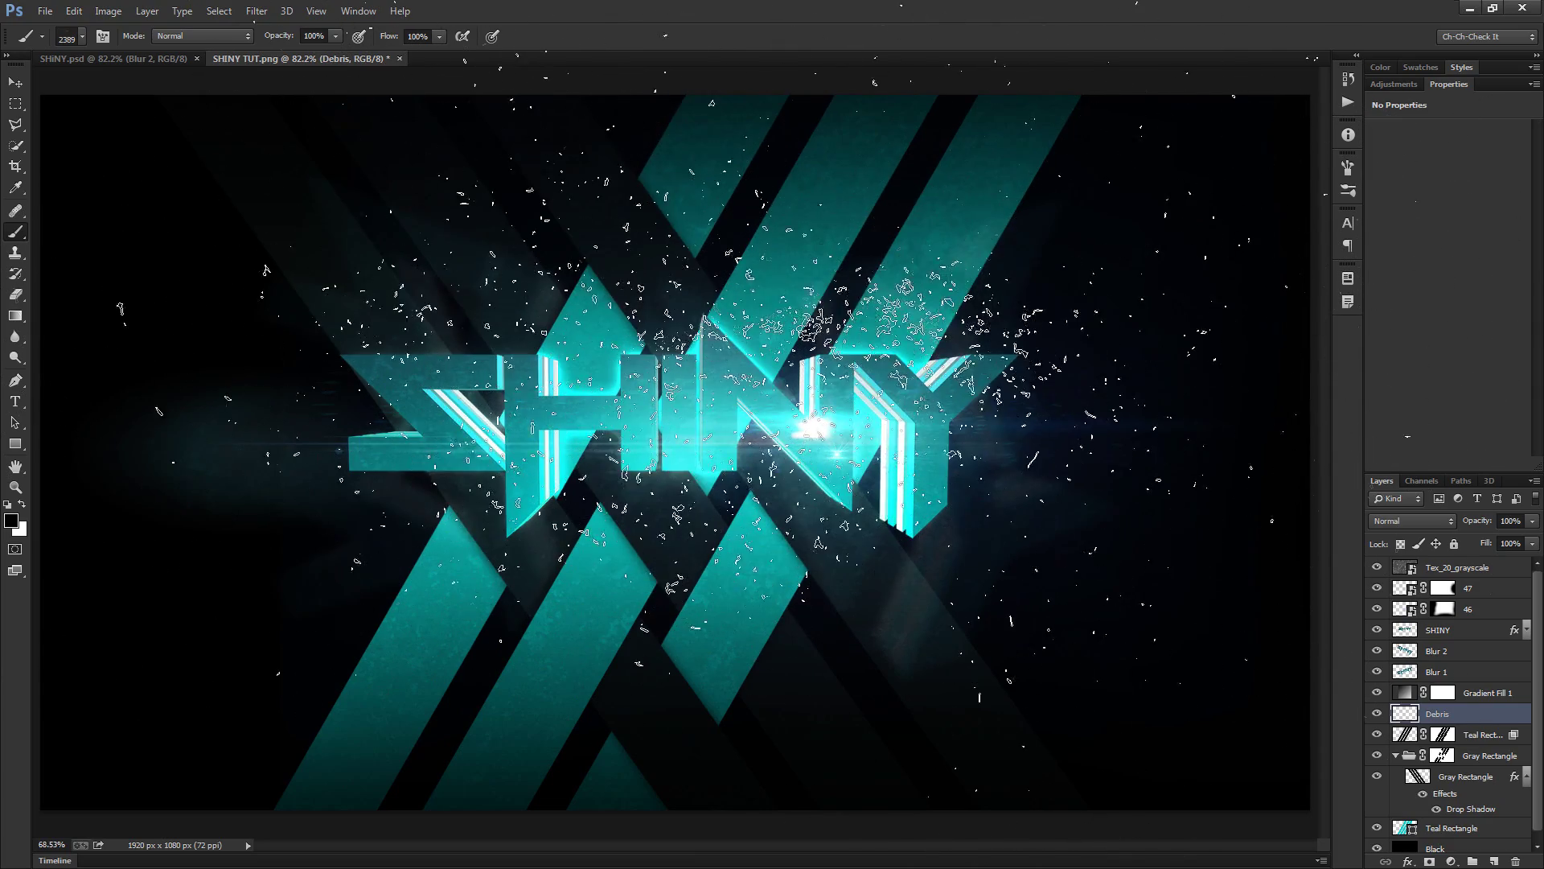
{"action": "scroll", "coordinate": [544, 444], "scroll_direction": "down", "scroll_amount": 3}
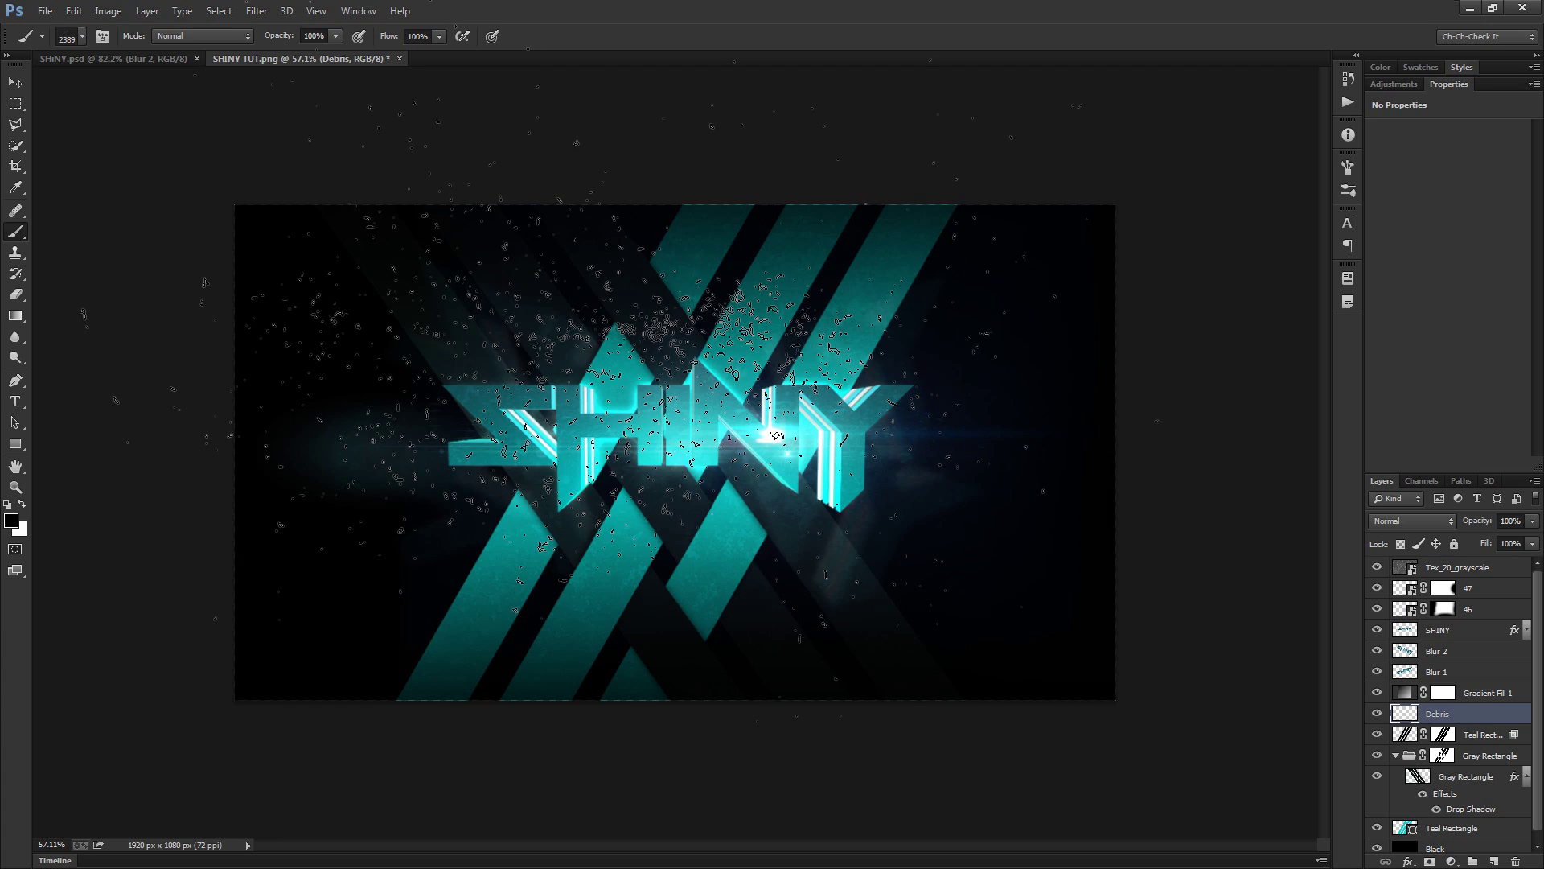
{"action": "key", "text": "x"}
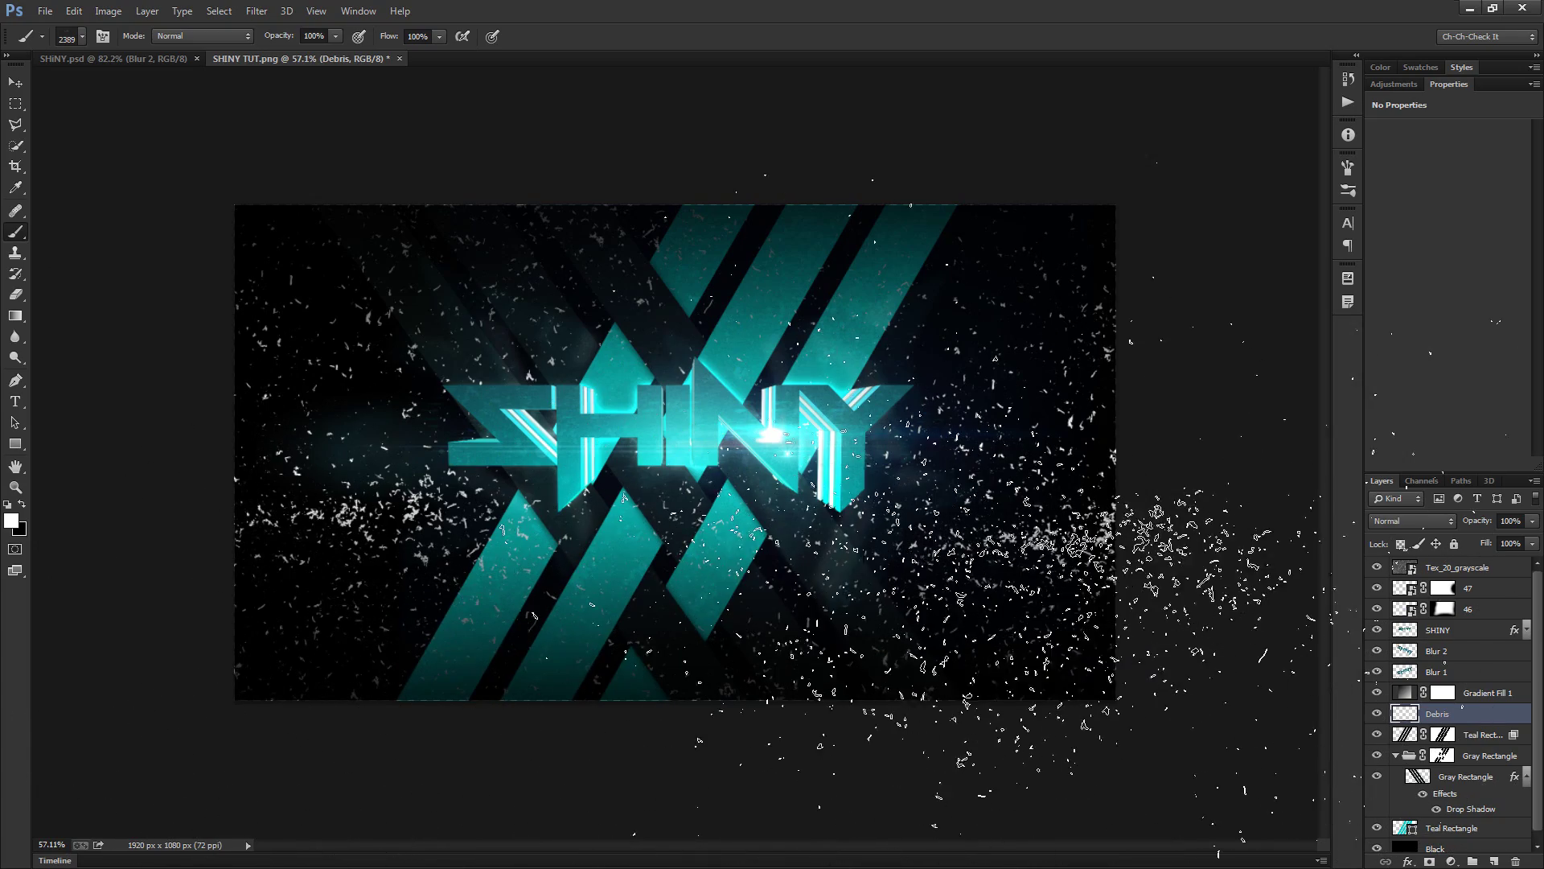
{"action": "key", "text": "ctrl+0"}
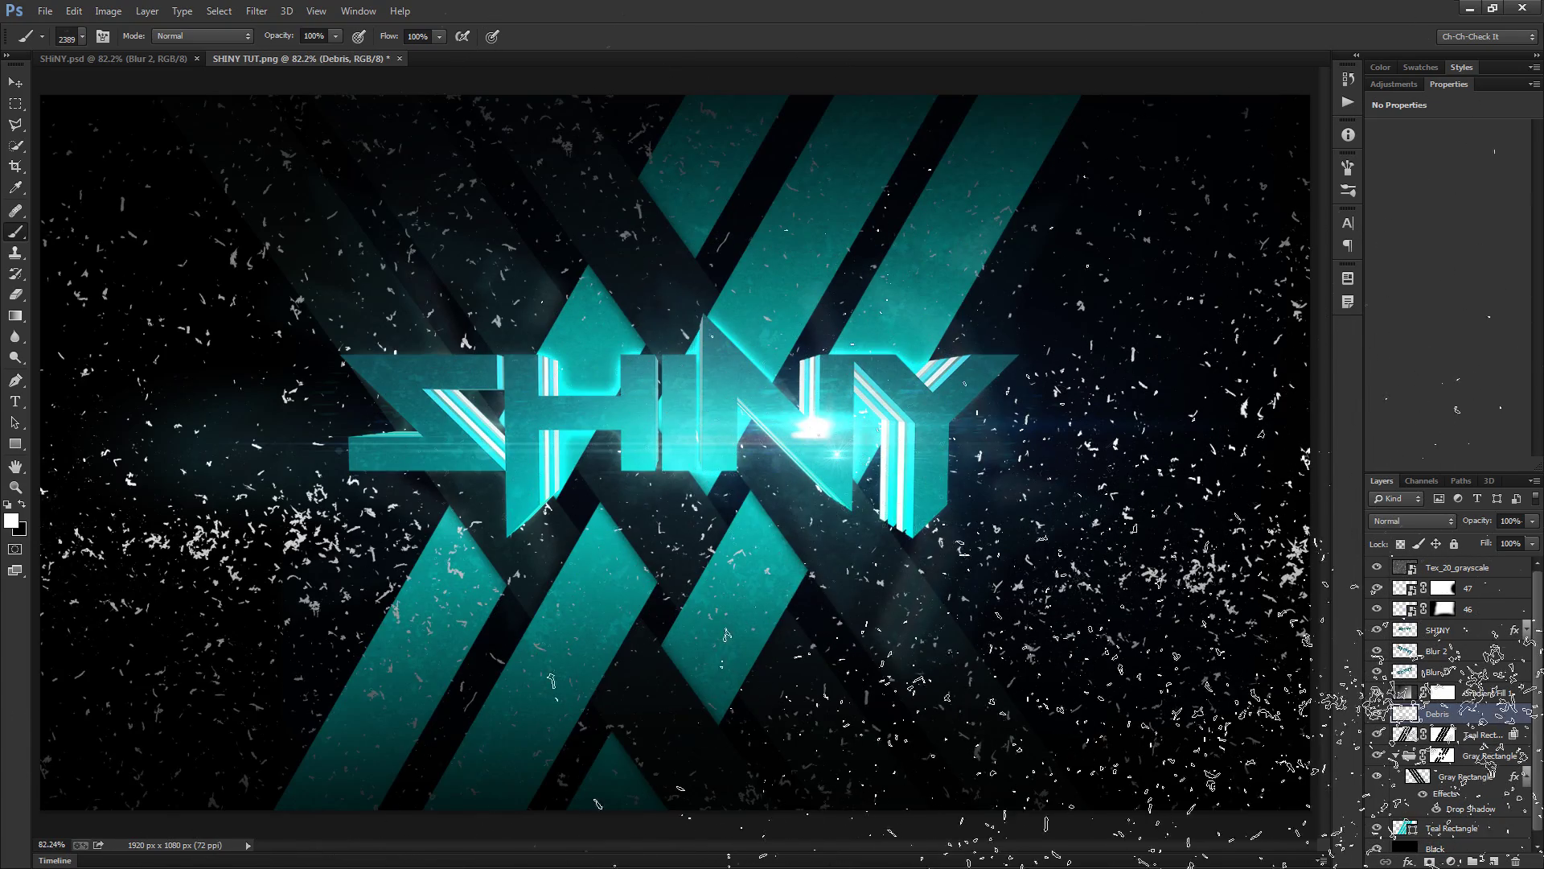
{"action": "key", "text": "v"}
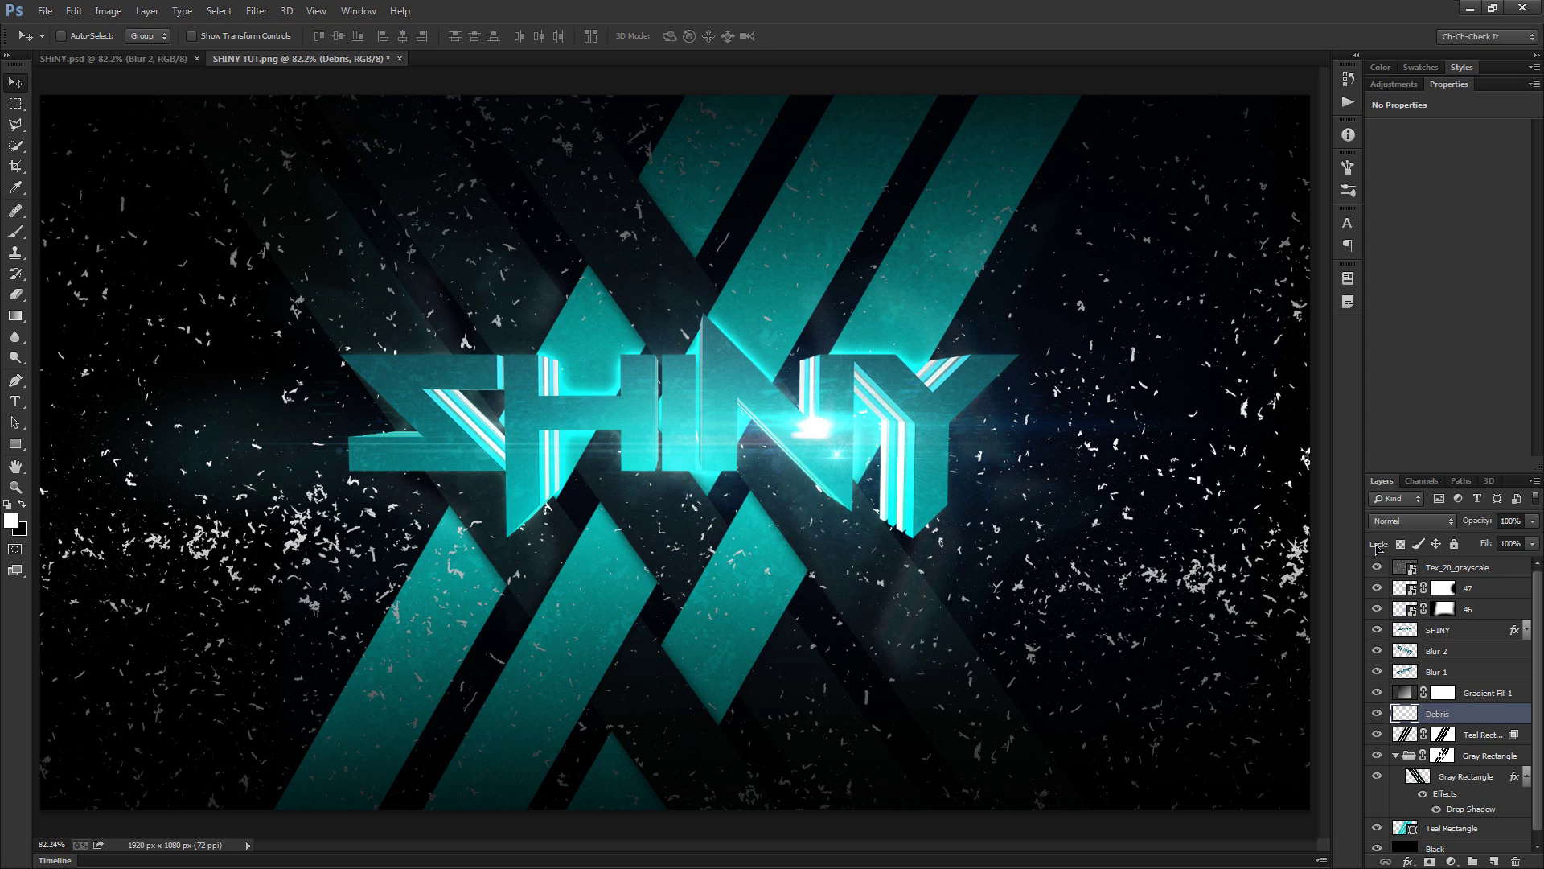
Set the Debris layer's fill to 50%
{"action": "left_click", "coordinate": [1510, 543]}
{"action": "type", "text": "50"}
{"action": "key", "text": "Return"}
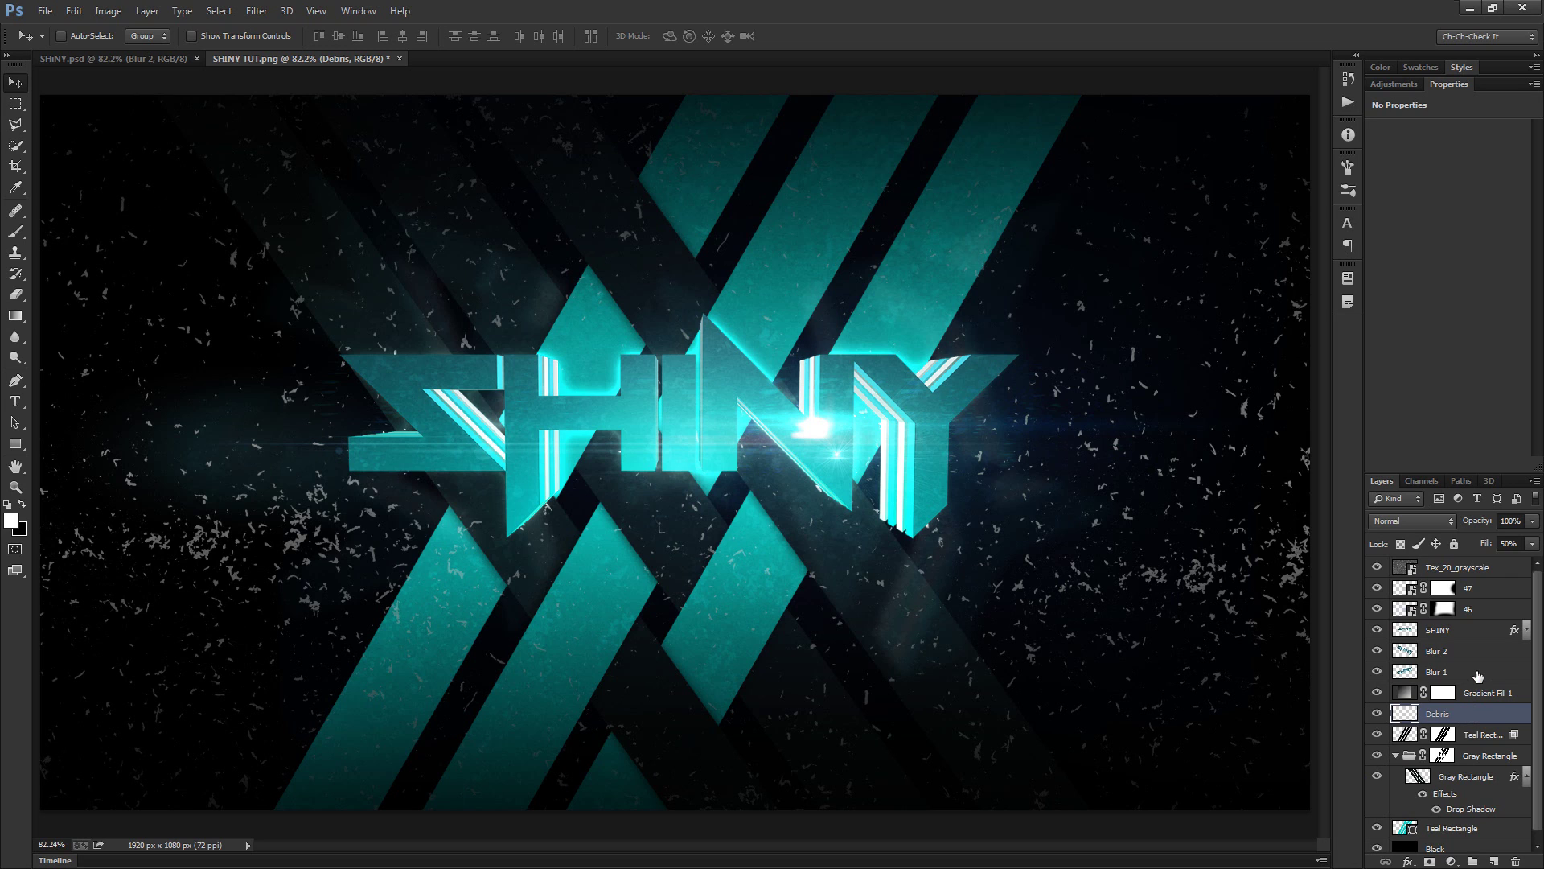
Duplicate the Debris layer, move the copy between the SHINY and Blur 2 layers, and set its fill to 0%
{"action": "key", "text": "ctrl+j"}
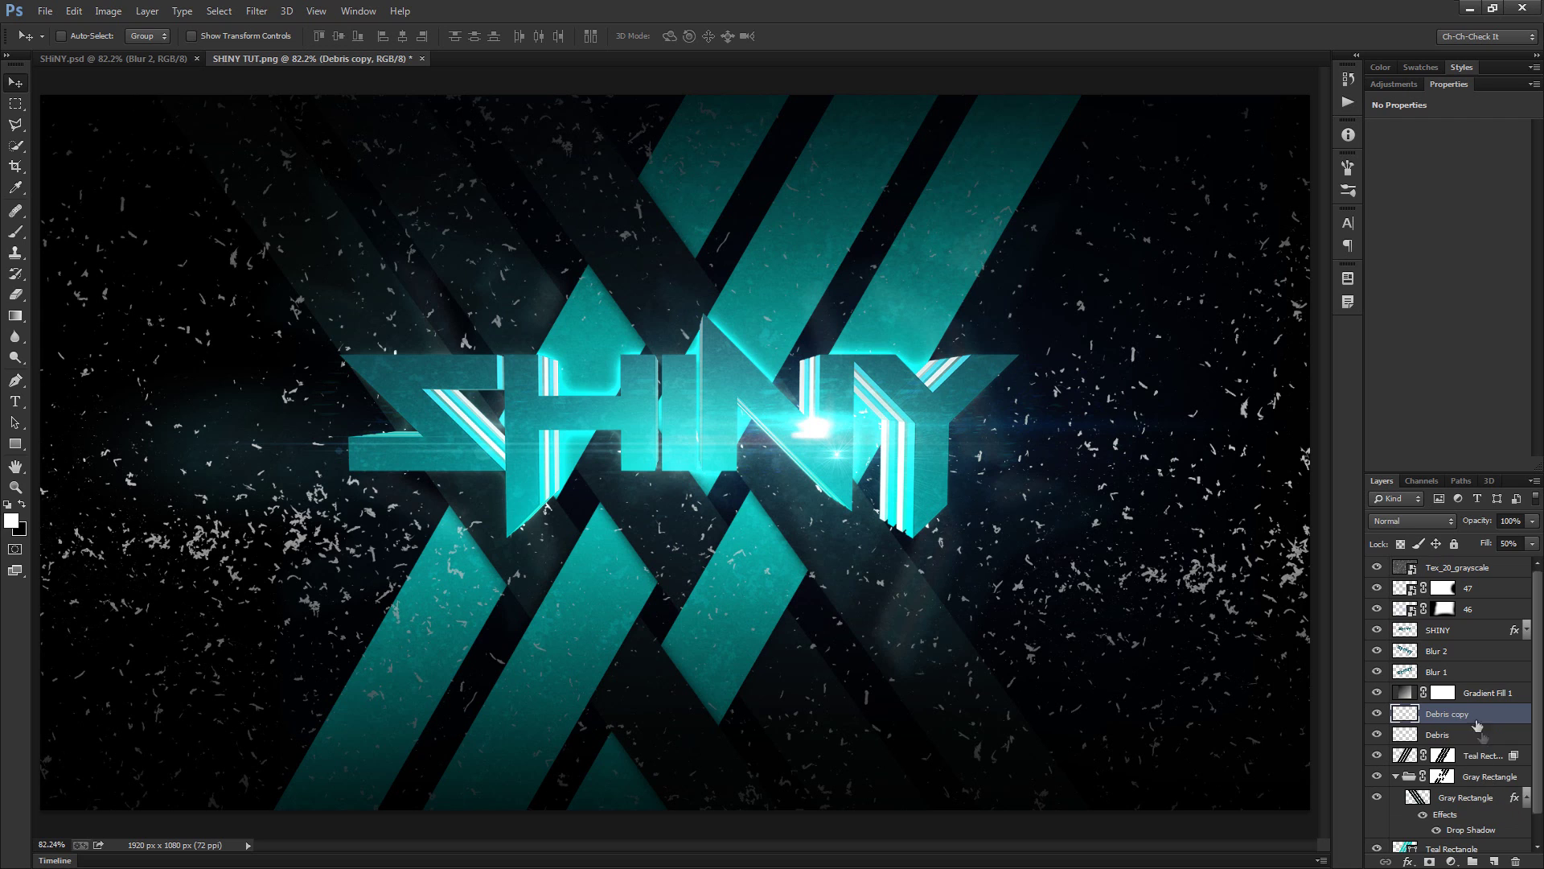
{"action": "left_click_drag", "start_coordinate": [1471, 722], "coordinate": [1446, 643]}
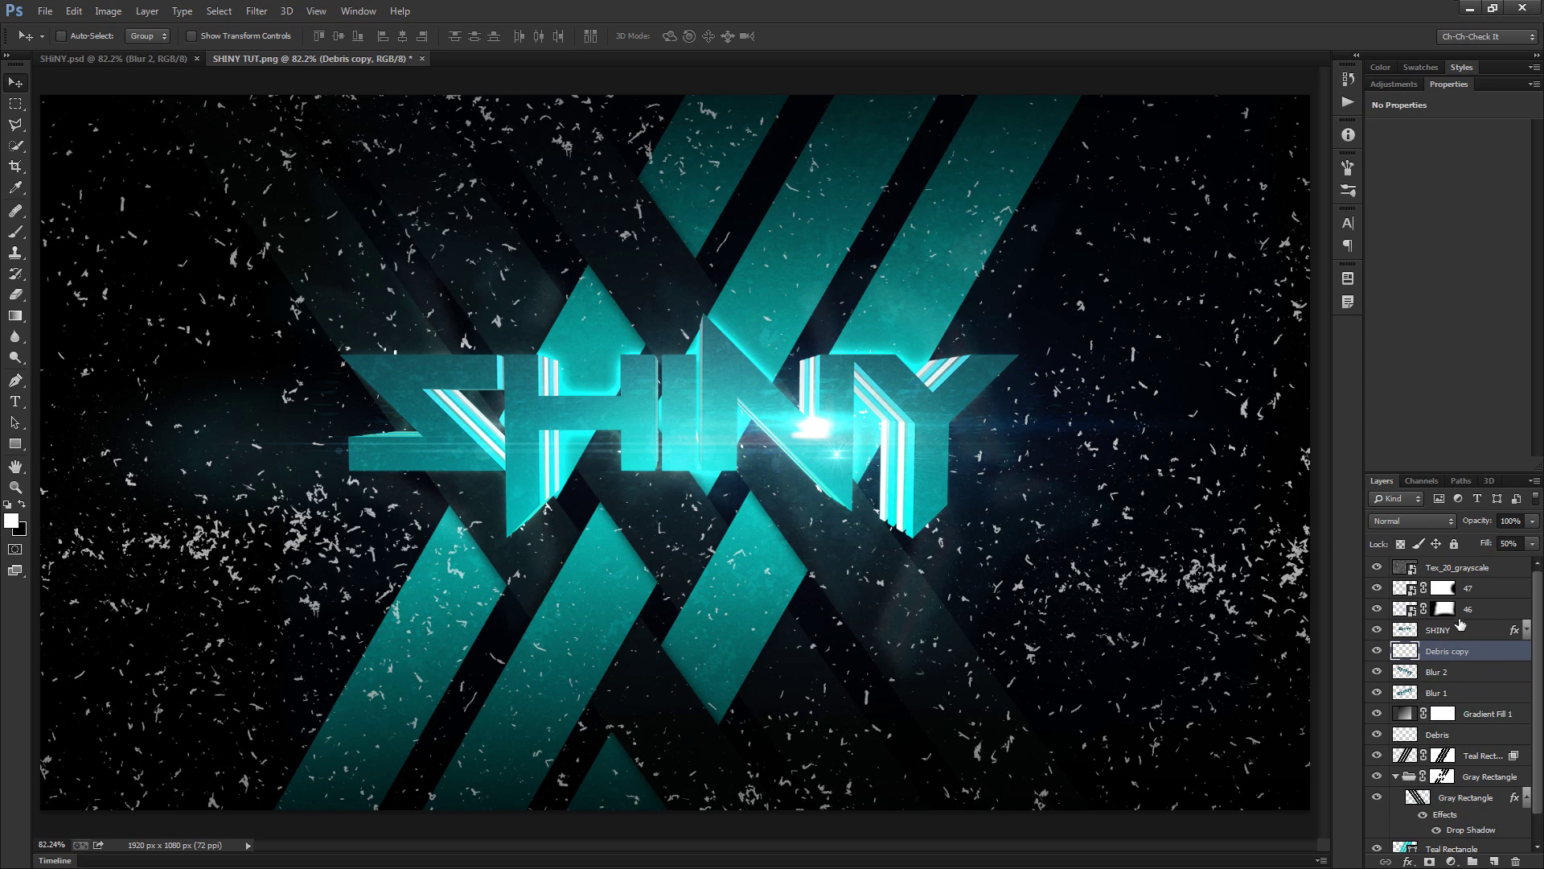
{"action": "left_click_drag", "start_coordinate": [1486, 551], "coordinate": [1381, 553]}
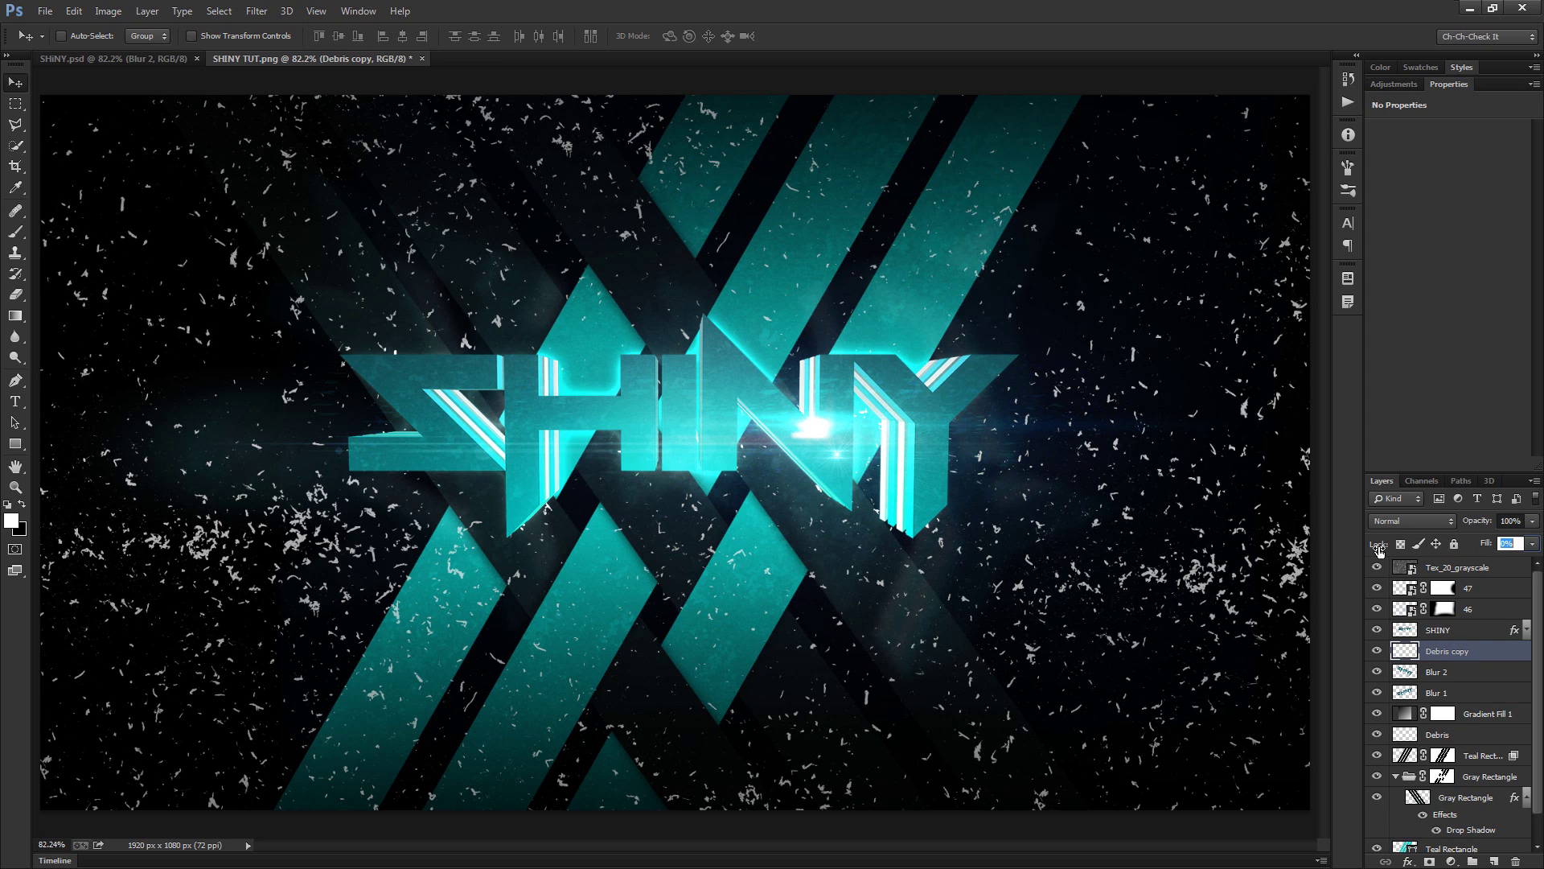
Add a Color Overlay effect to the Debris copy layer, using Color Dodge blending at 90% opacity
{"action": "left_click", "coordinate": [1408, 861]}
{"action": "left_click", "coordinate": [1484, 800]}
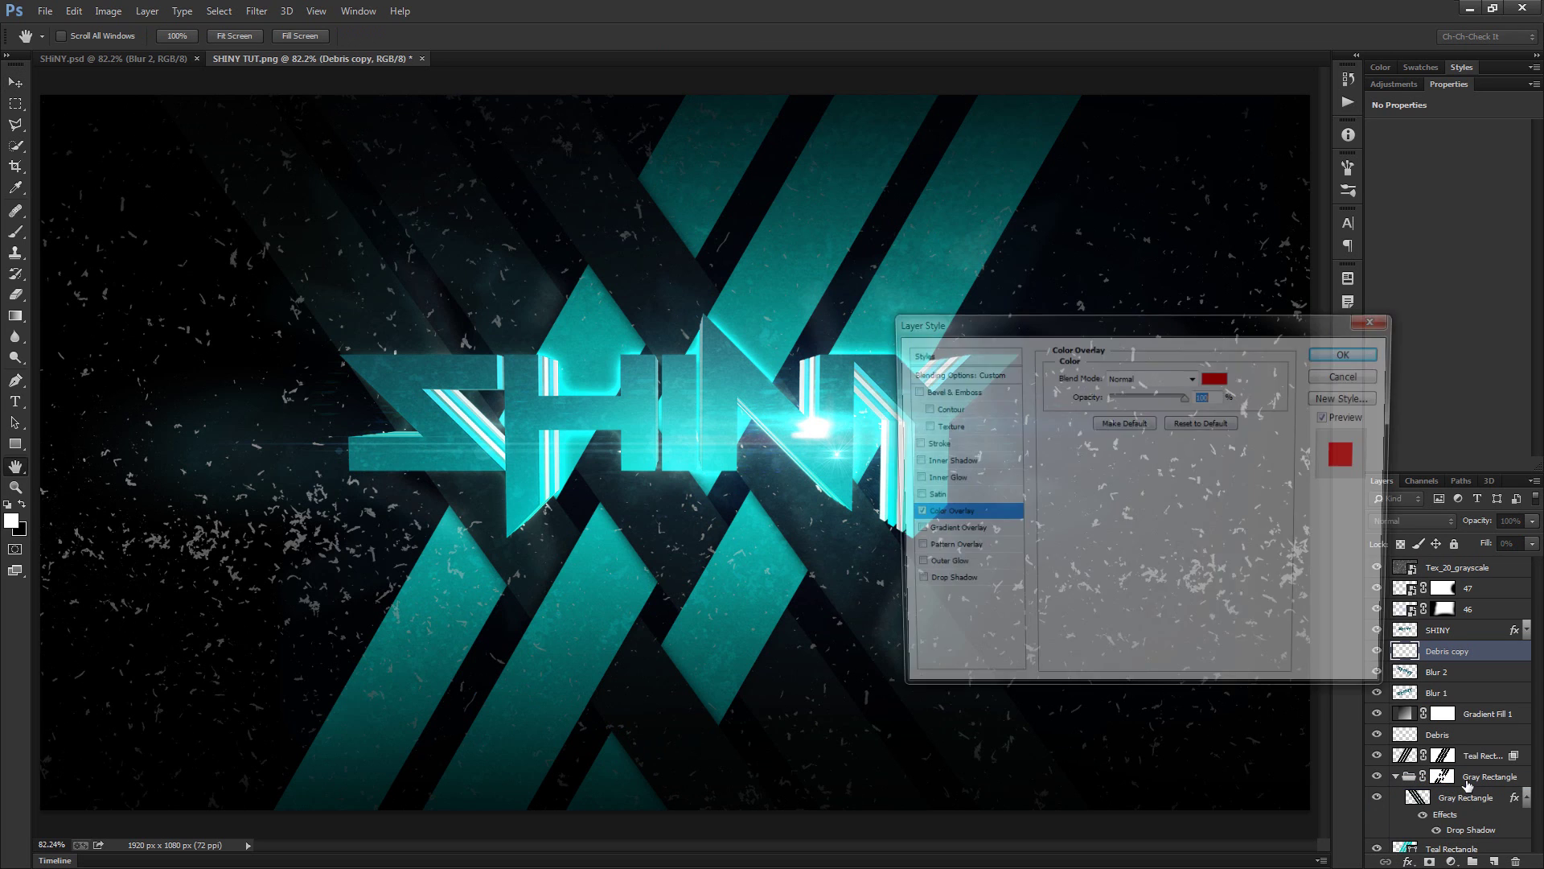
{"action": "left_click", "coordinate": [1153, 384]}
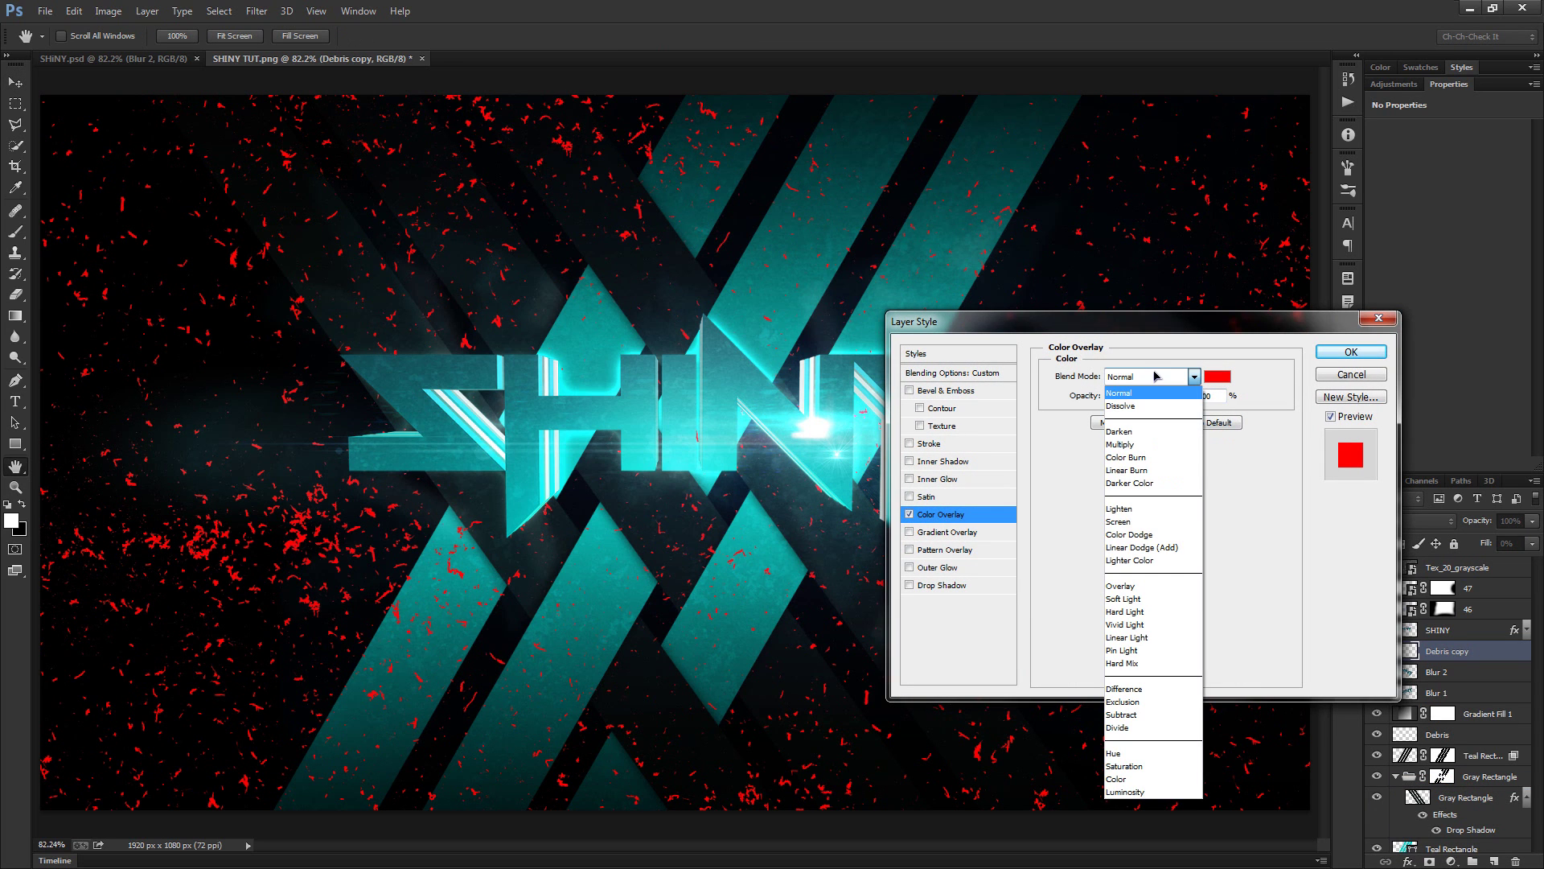
{"action": "left_click", "coordinate": [1159, 536]}
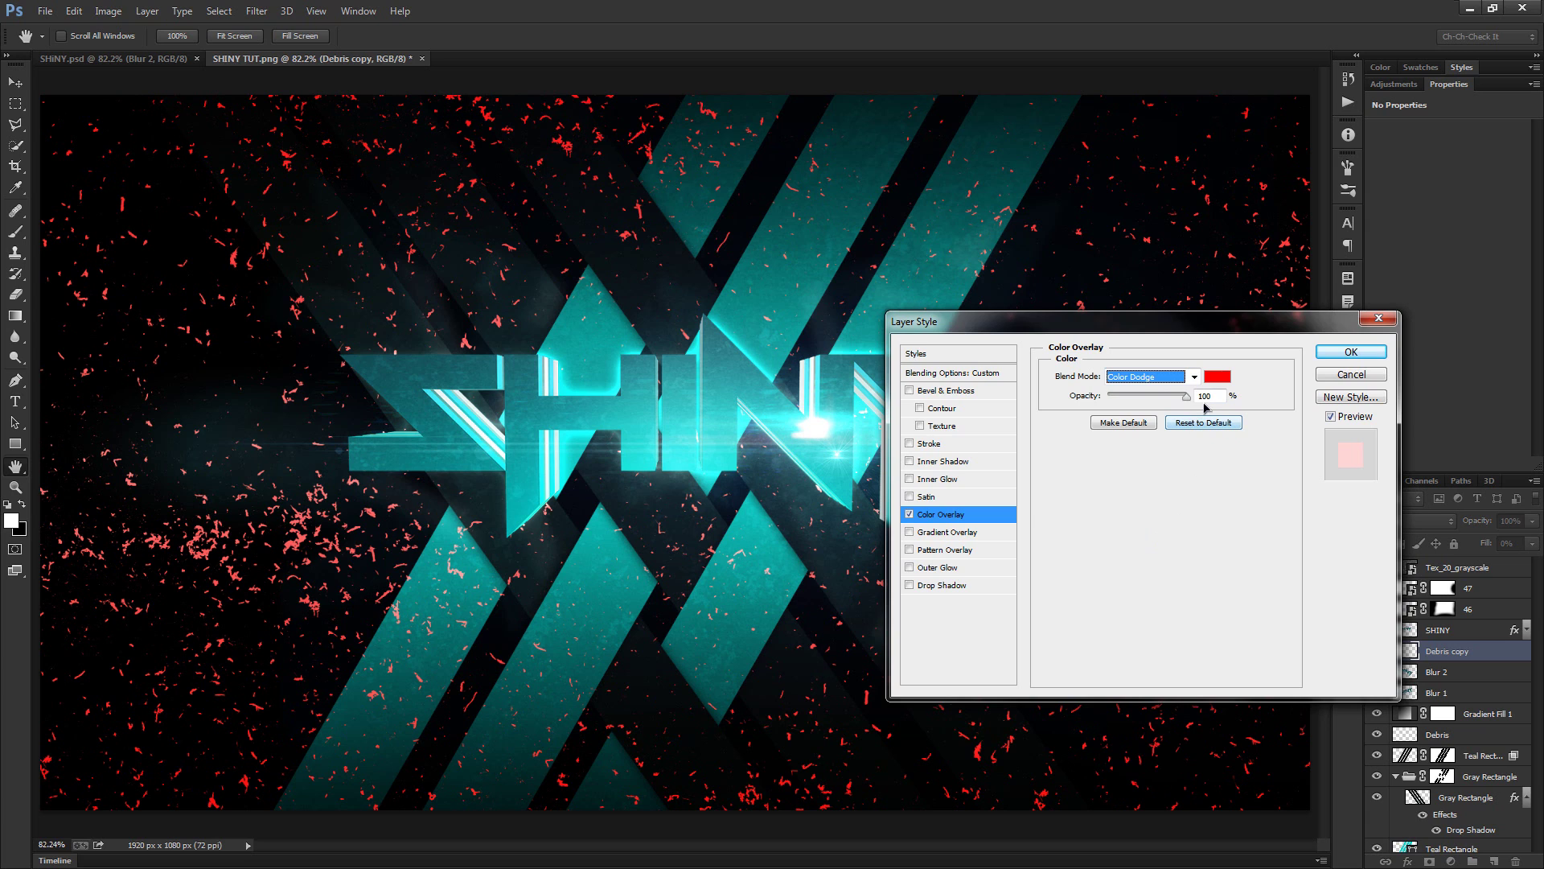
{"action": "key", "text": "Tab"}
{"action": "type", "text": "90"}
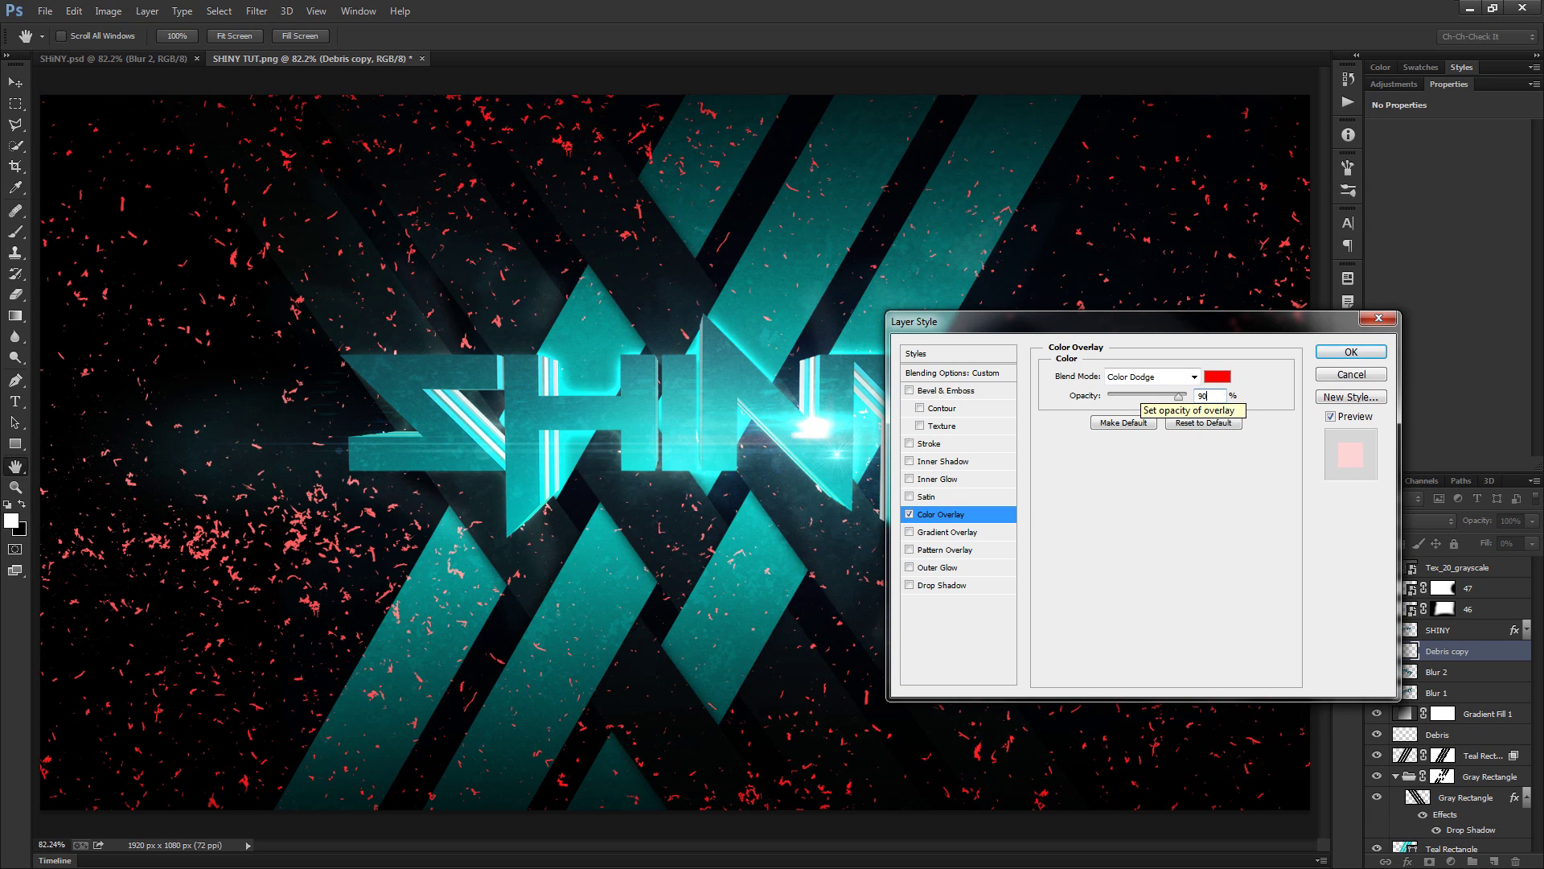
Set the overlay color to dark teal 048a79, apply the layer style, and collapse the Debris copy layer's effects list
{"action": "left_click", "coordinate": [1218, 376]}
{"action": "left_click_drag", "start_coordinate": [929, 344], "coordinate": [946, 320]}
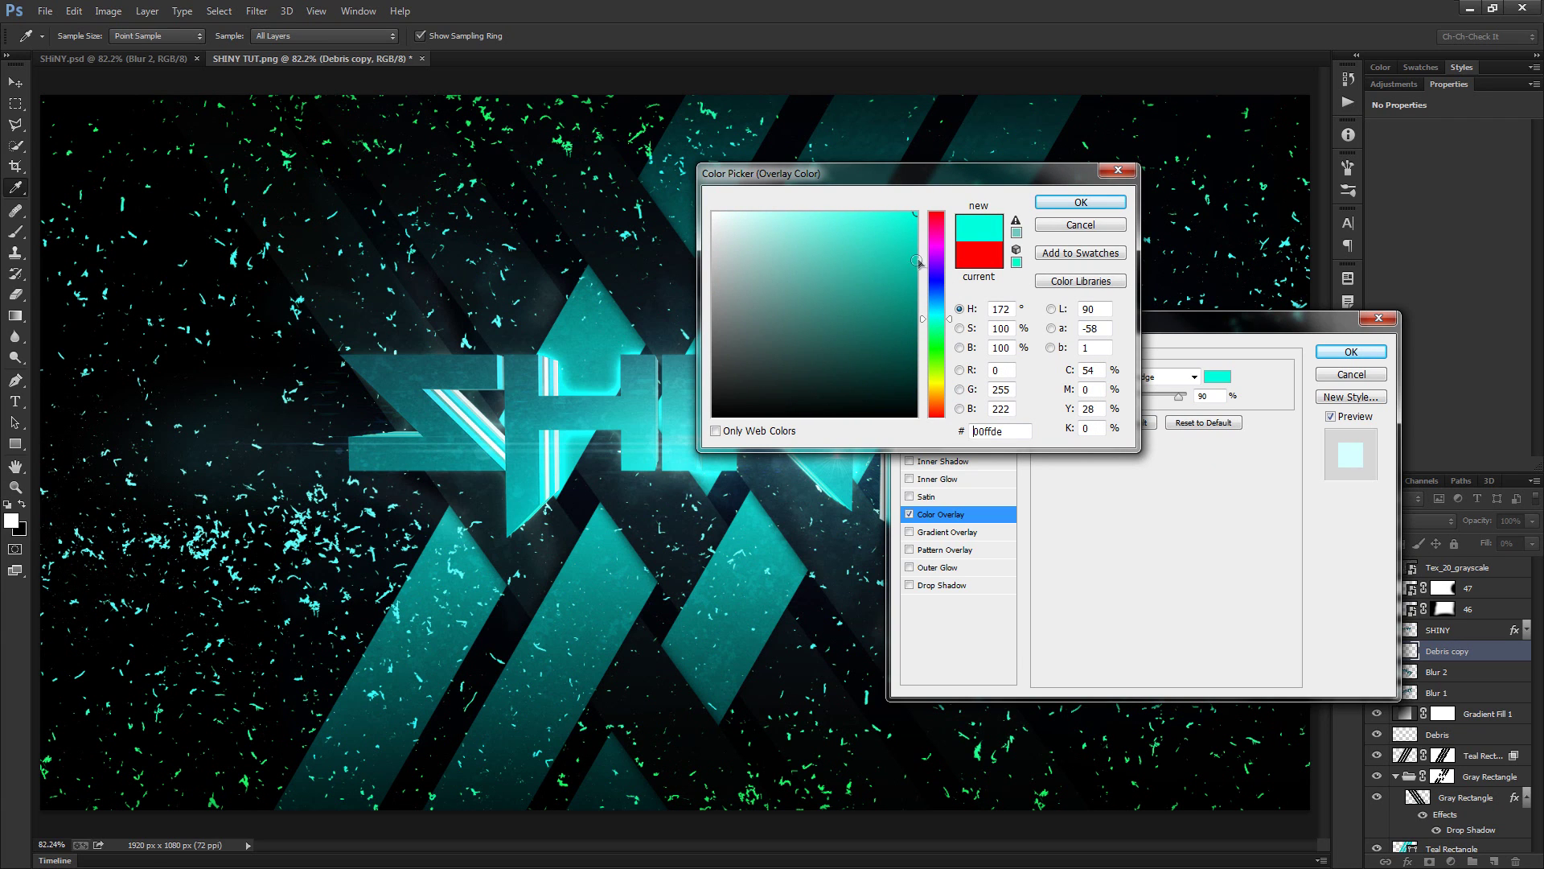
{"action": "left_click_drag", "start_coordinate": [910, 239], "coordinate": [912, 306]}
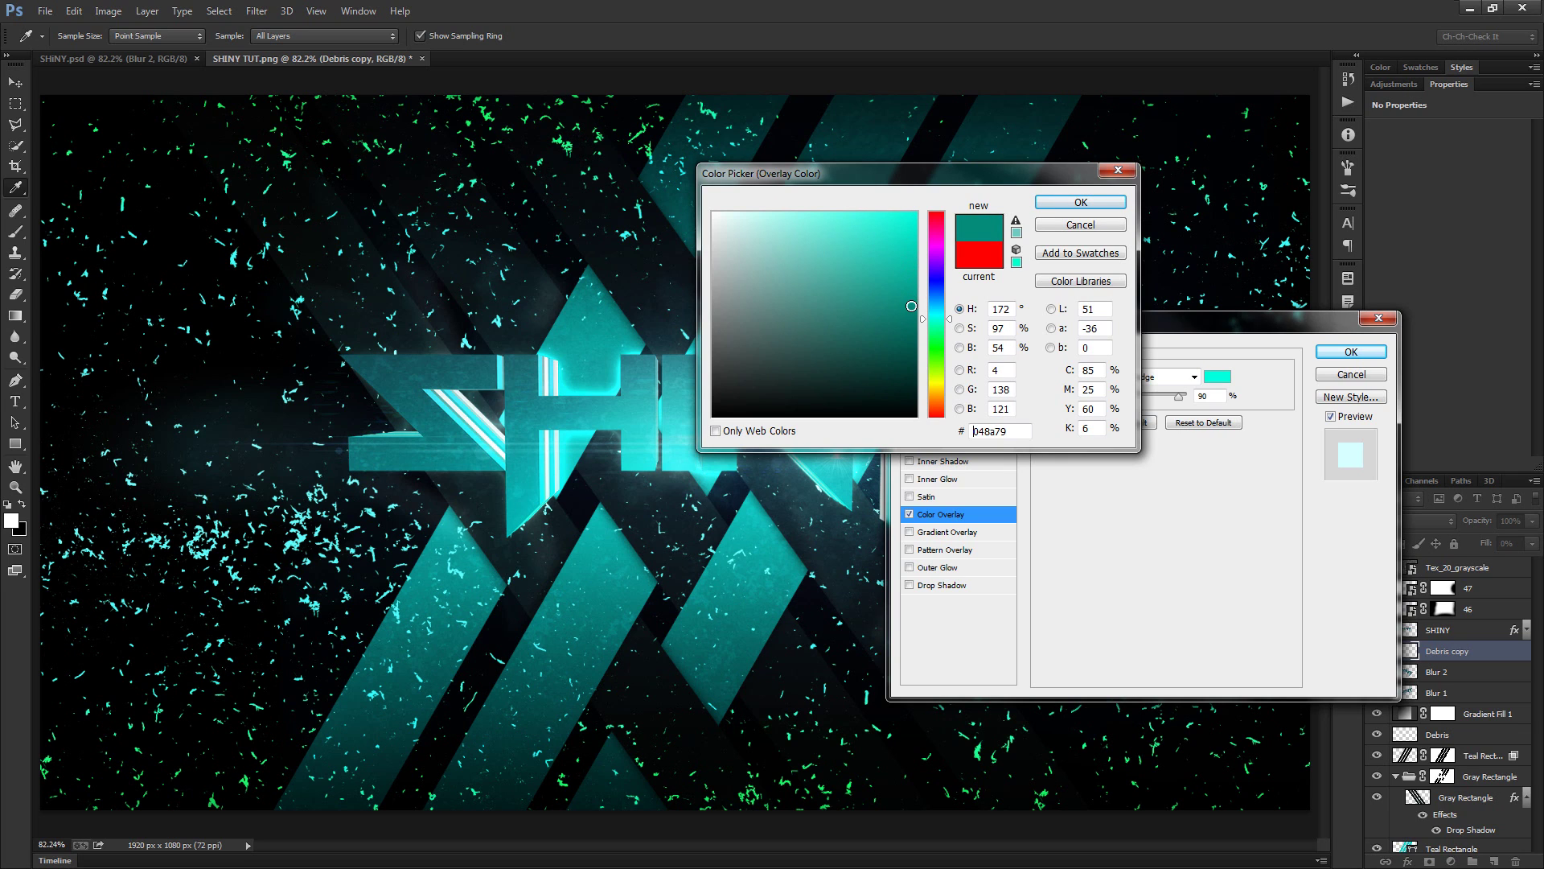
{"action": "left_click_drag", "start_coordinate": [889, 182], "coordinate": [919, 216]}
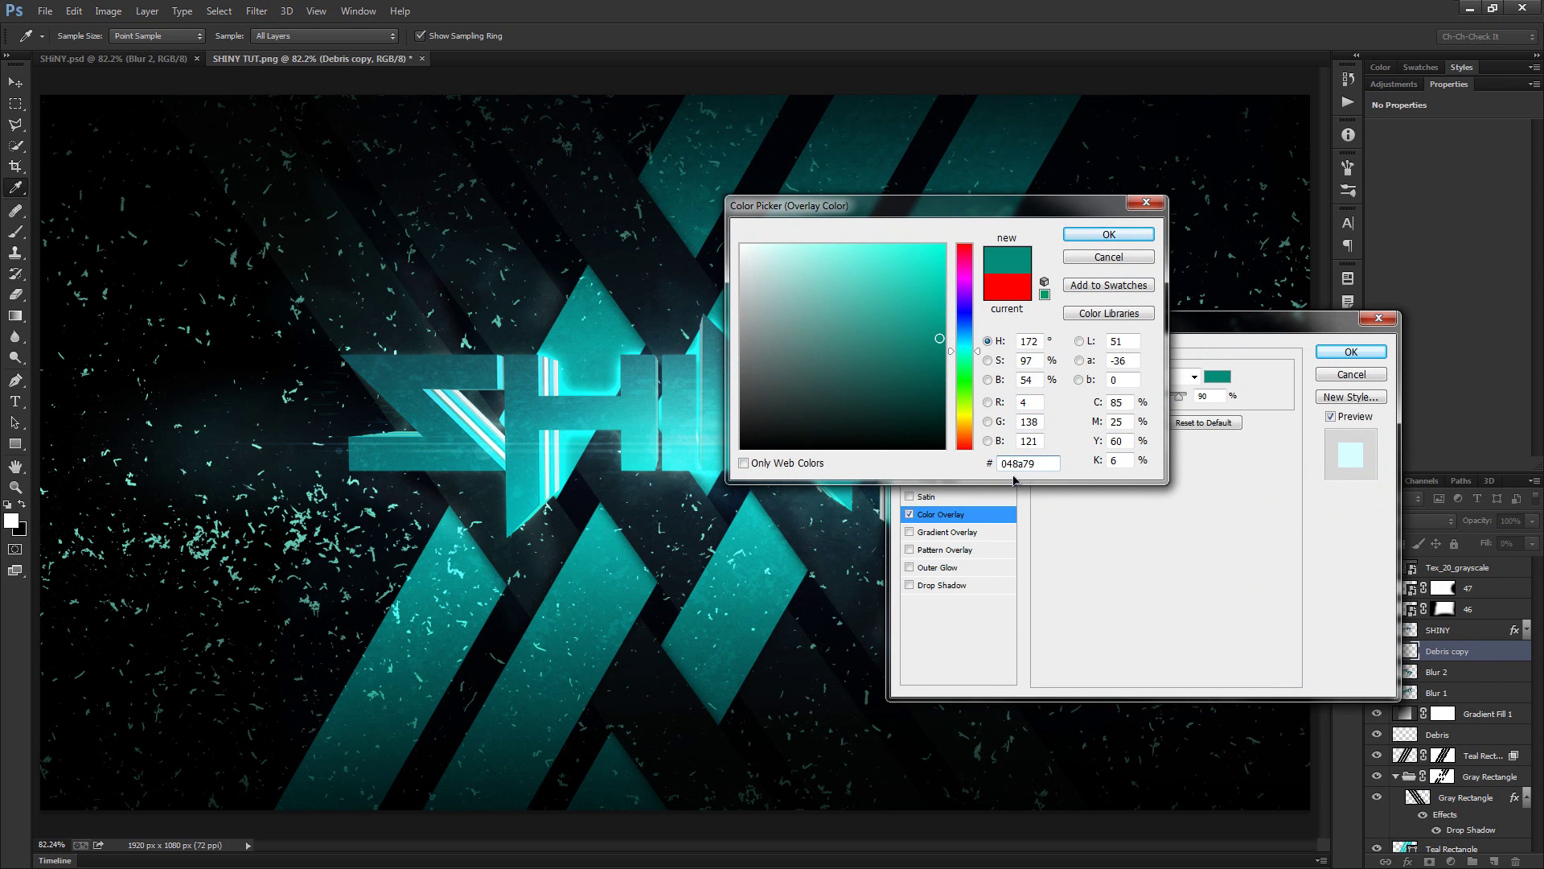
{"action": "left_click", "coordinate": [1109, 234]}
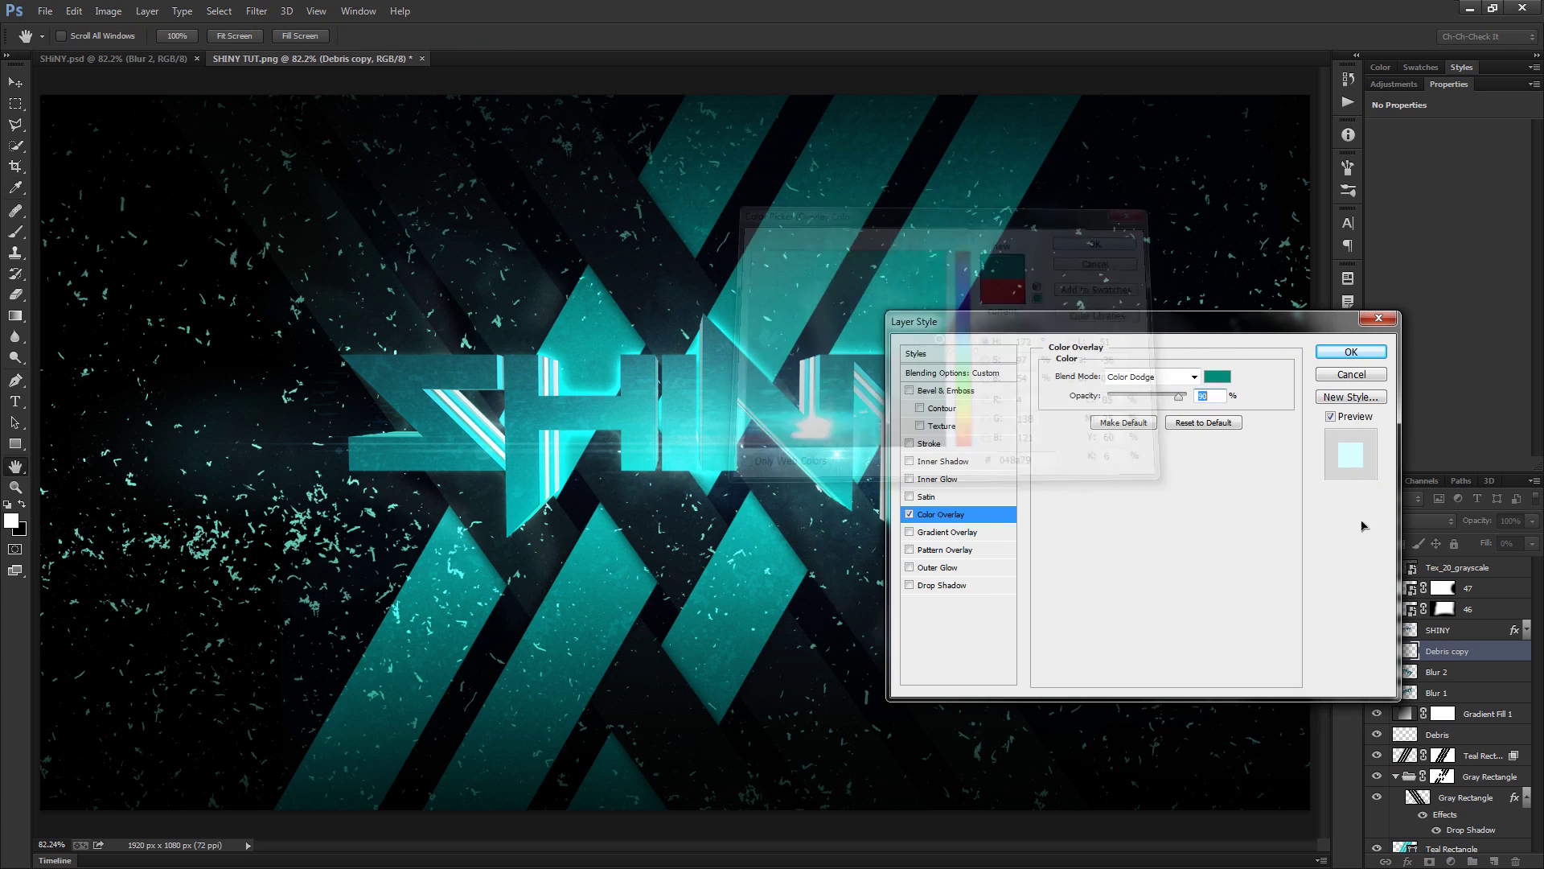
{"action": "left_click", "coordinate": [1349, 353]}
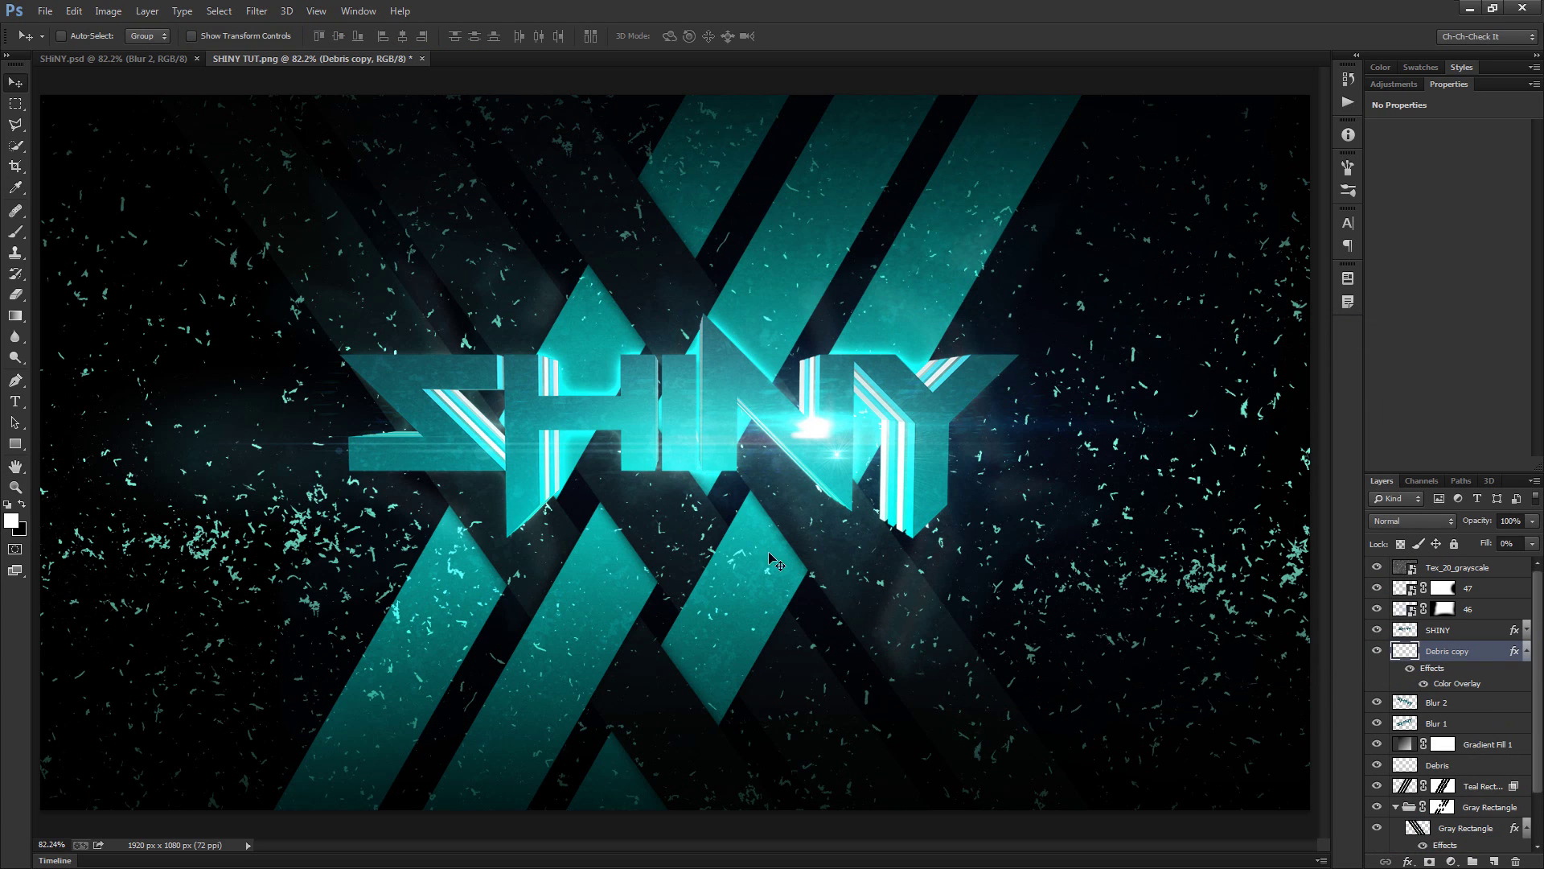
{"action": "left_click", "coordinate": [1527, 653]}
Duplicate the Tex_20_grayscale layer and set the copy's blend mode to Normal
{"action": "left_click", "coordinate": [1436, 567]}
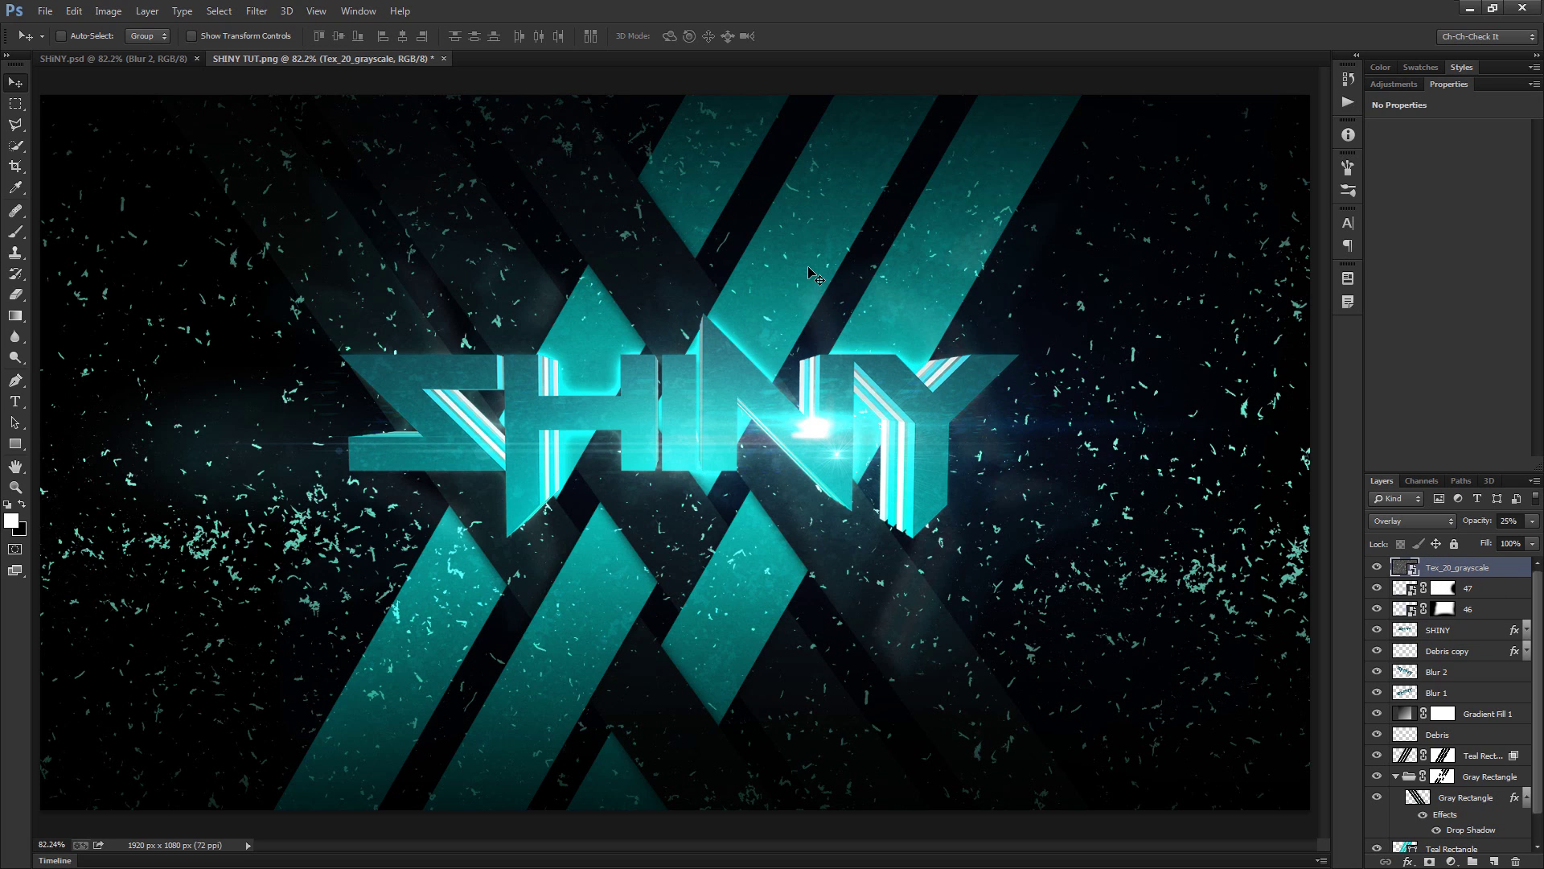
{"action": "key", "text": "ctrl+j"}
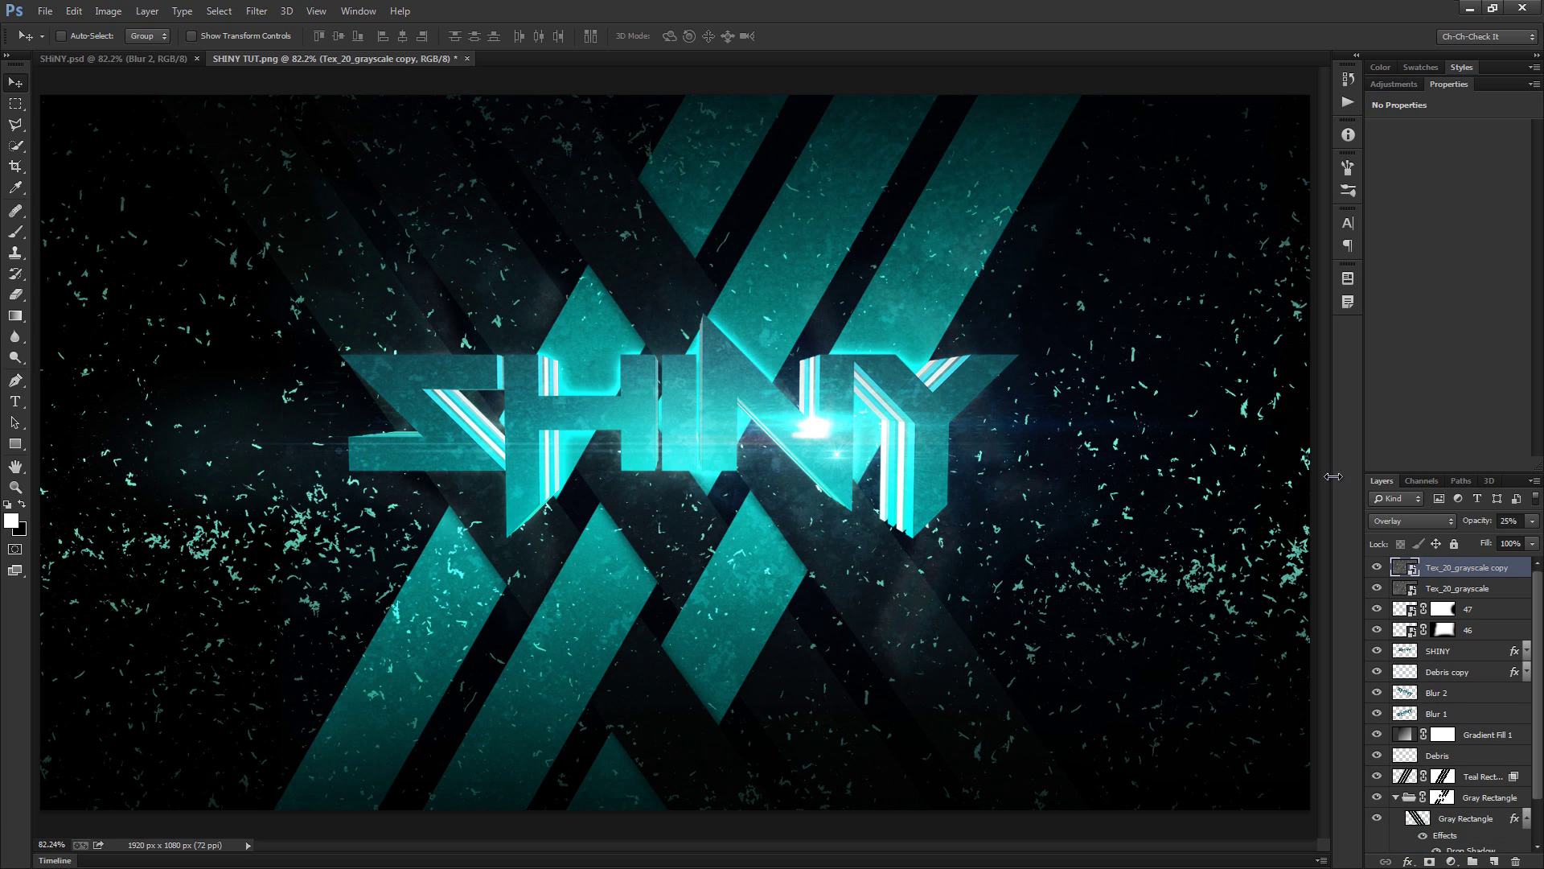
{"action": "left_click", "coordinate": [1413, 520]}
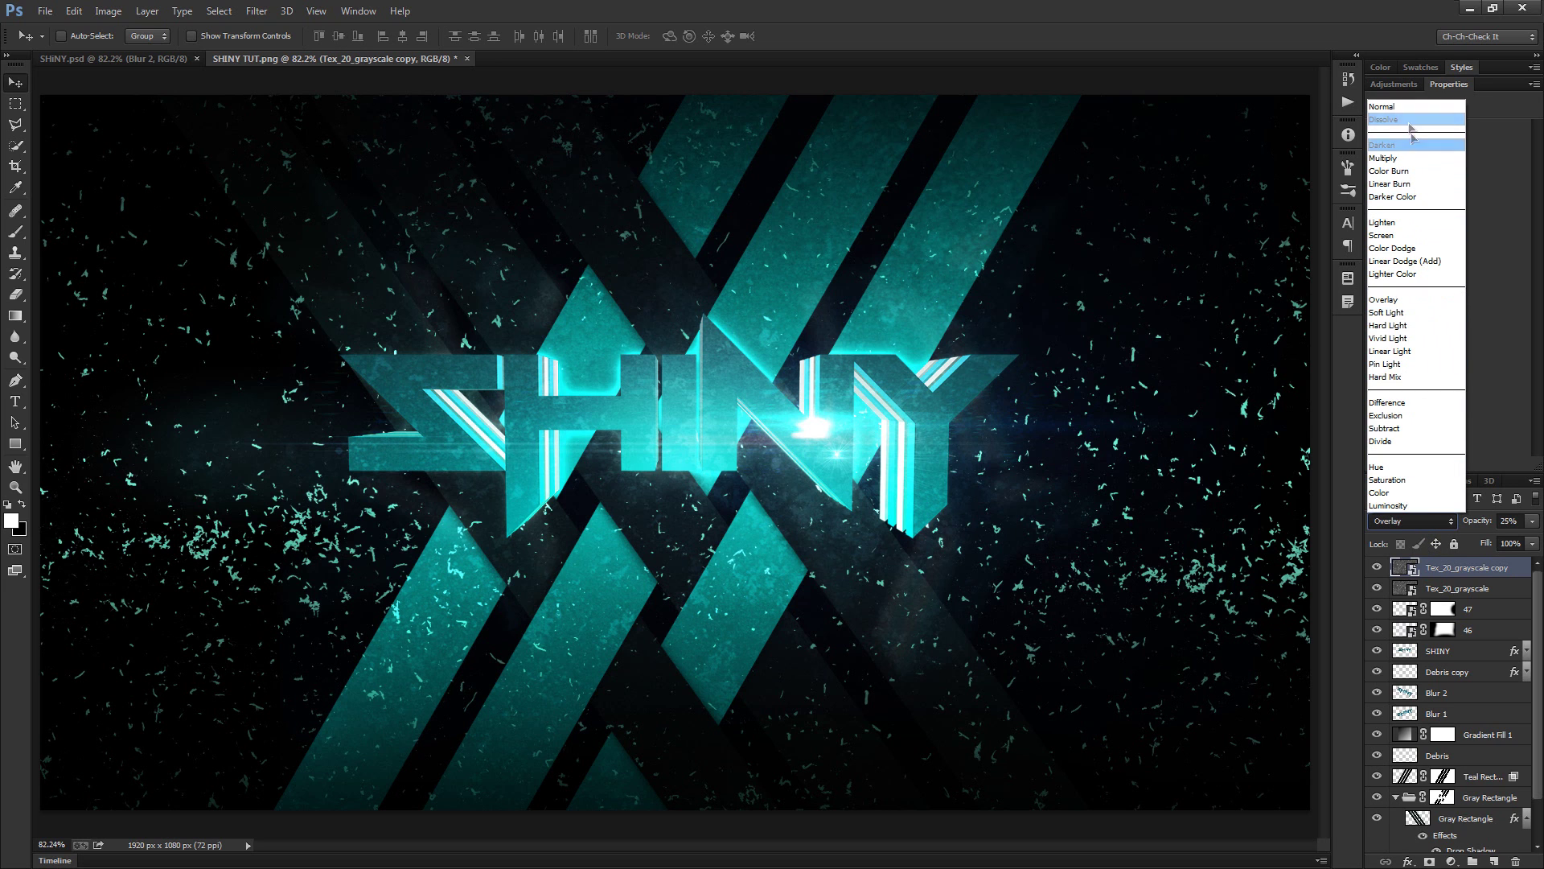
{"action": "left_click", "coordinate": [1400, 106]}
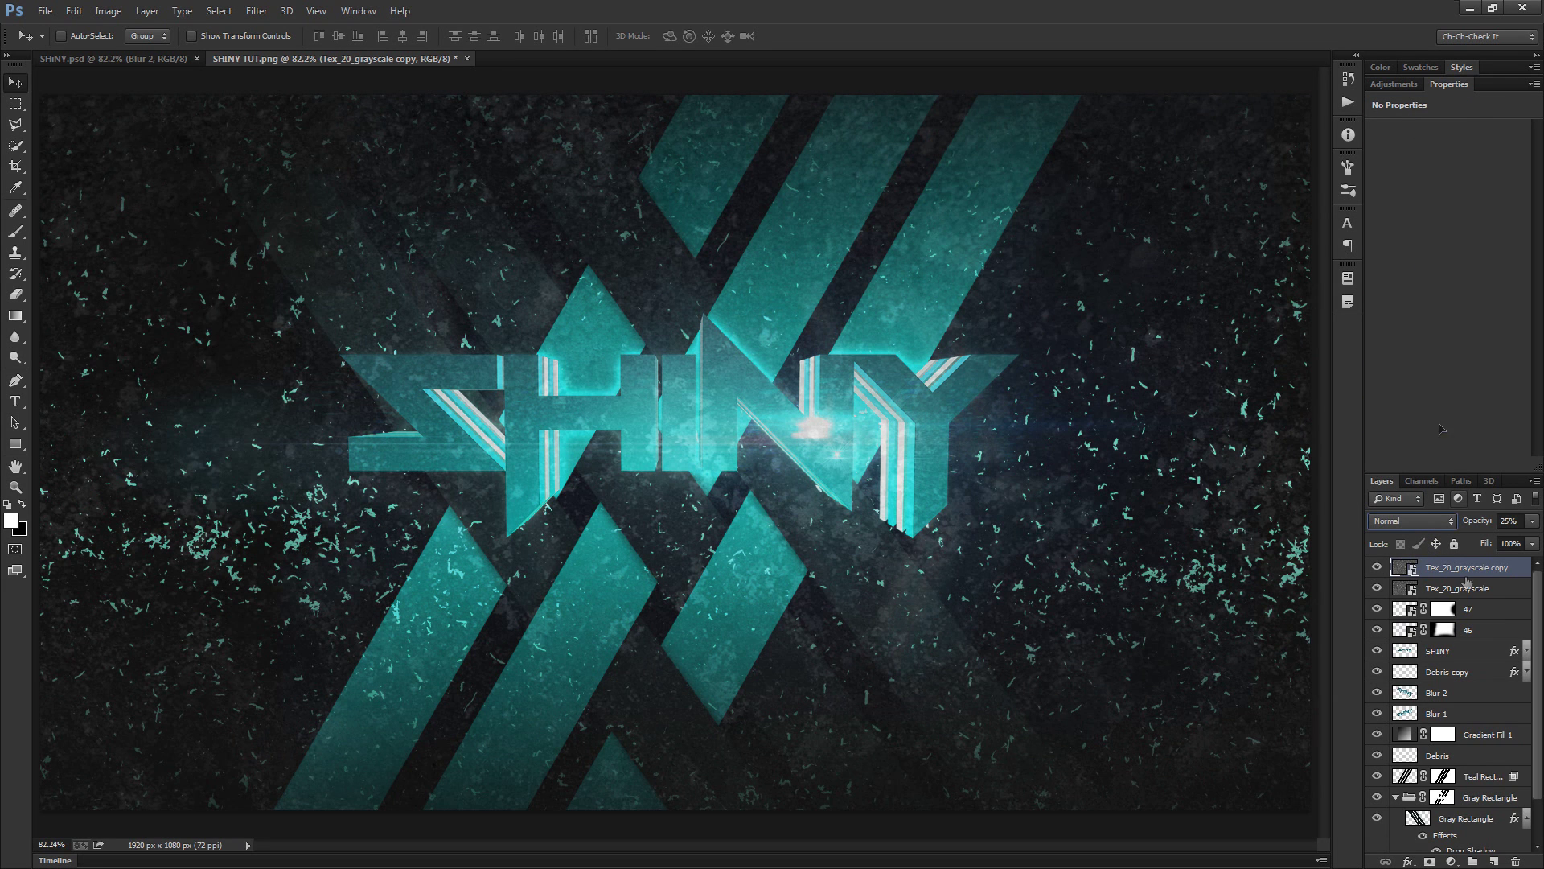
Move the Tex_20_grayscale copy layer down between the Teal Rectangle and Black layers
{"action": "scroll", "coordinate": [1514, 619], "scroll_direction": "down", "scroll_amount": 2}
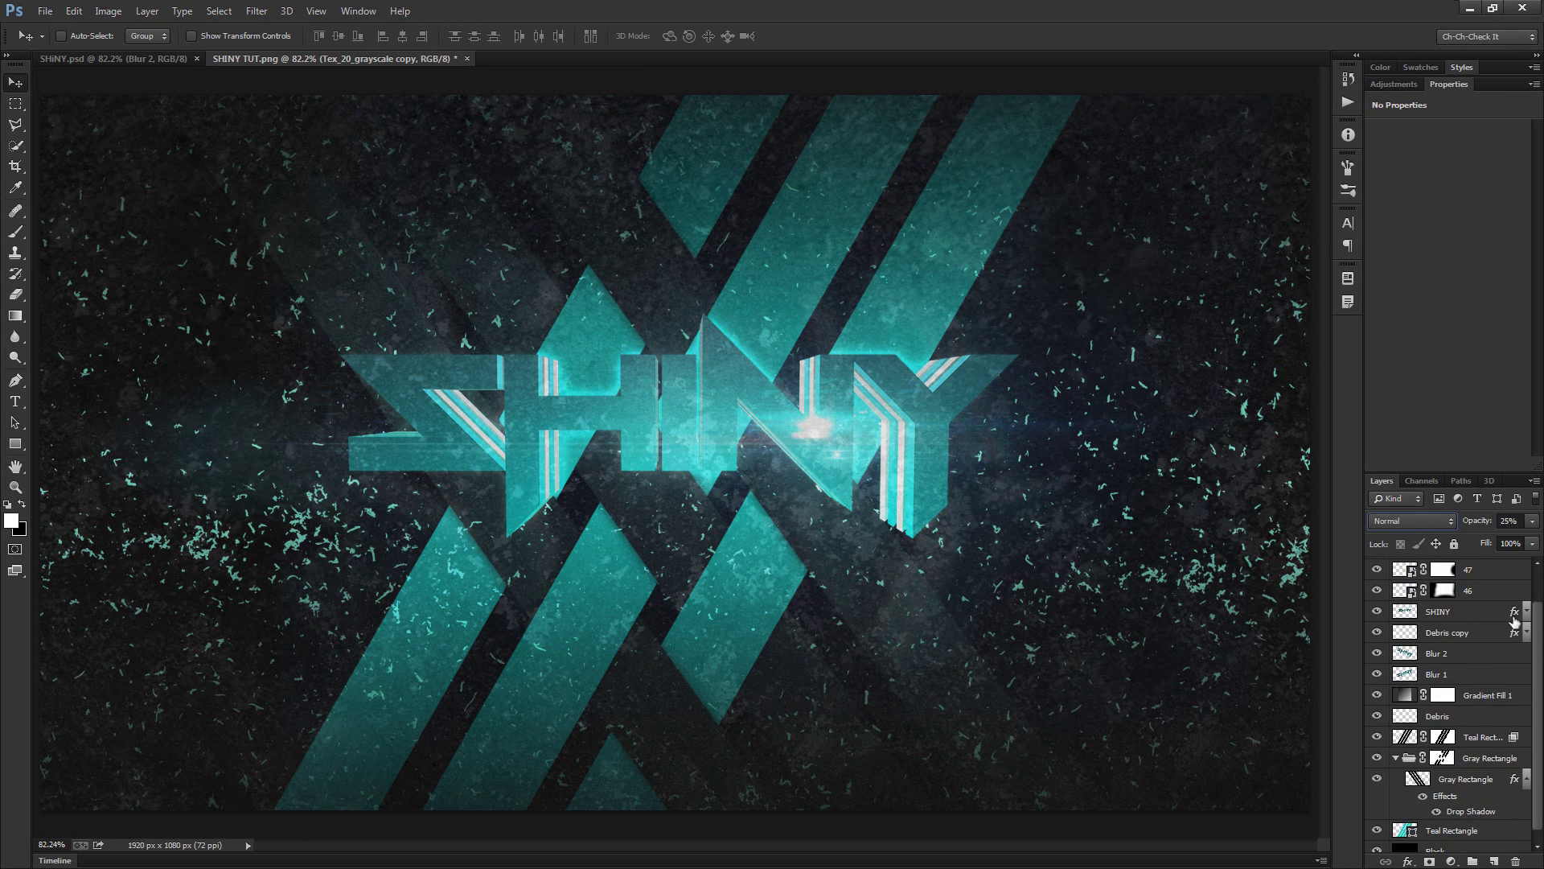
{"action": "double_click", "coordinate": [1454, 87]}
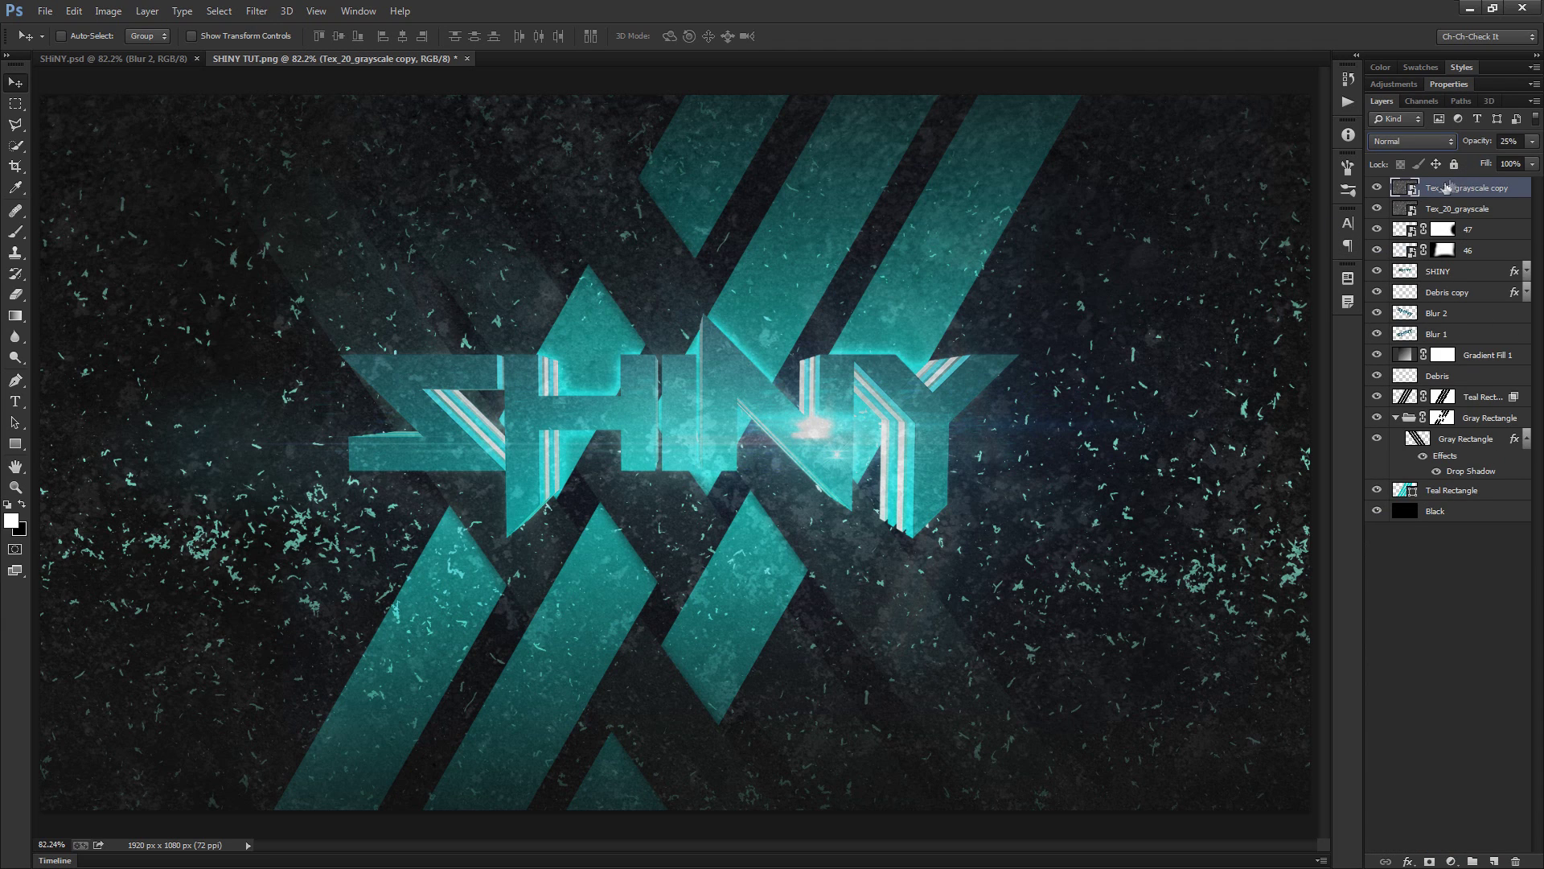
{"action": "left_click_drag", "start_coordinate": [1464, 189], "coordinate": [1473, 492]}
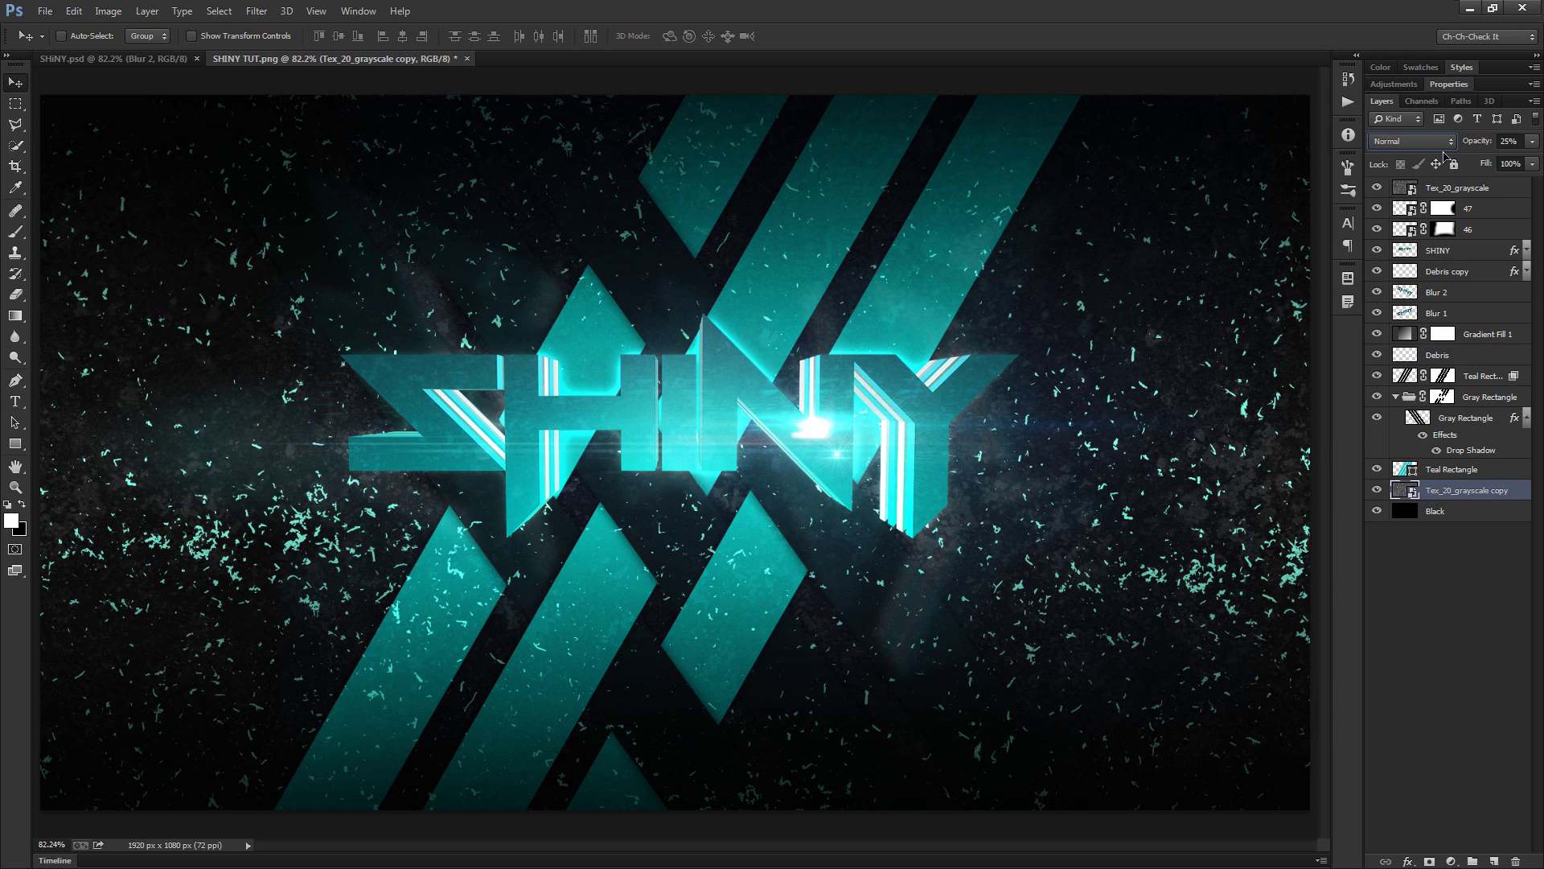
Add a Curves adjustment above the Tex_20_grayscale copy, with the white point input at 130 and the black point input at 17
{"action": "left_click", "coordinate": [1394, 84]}
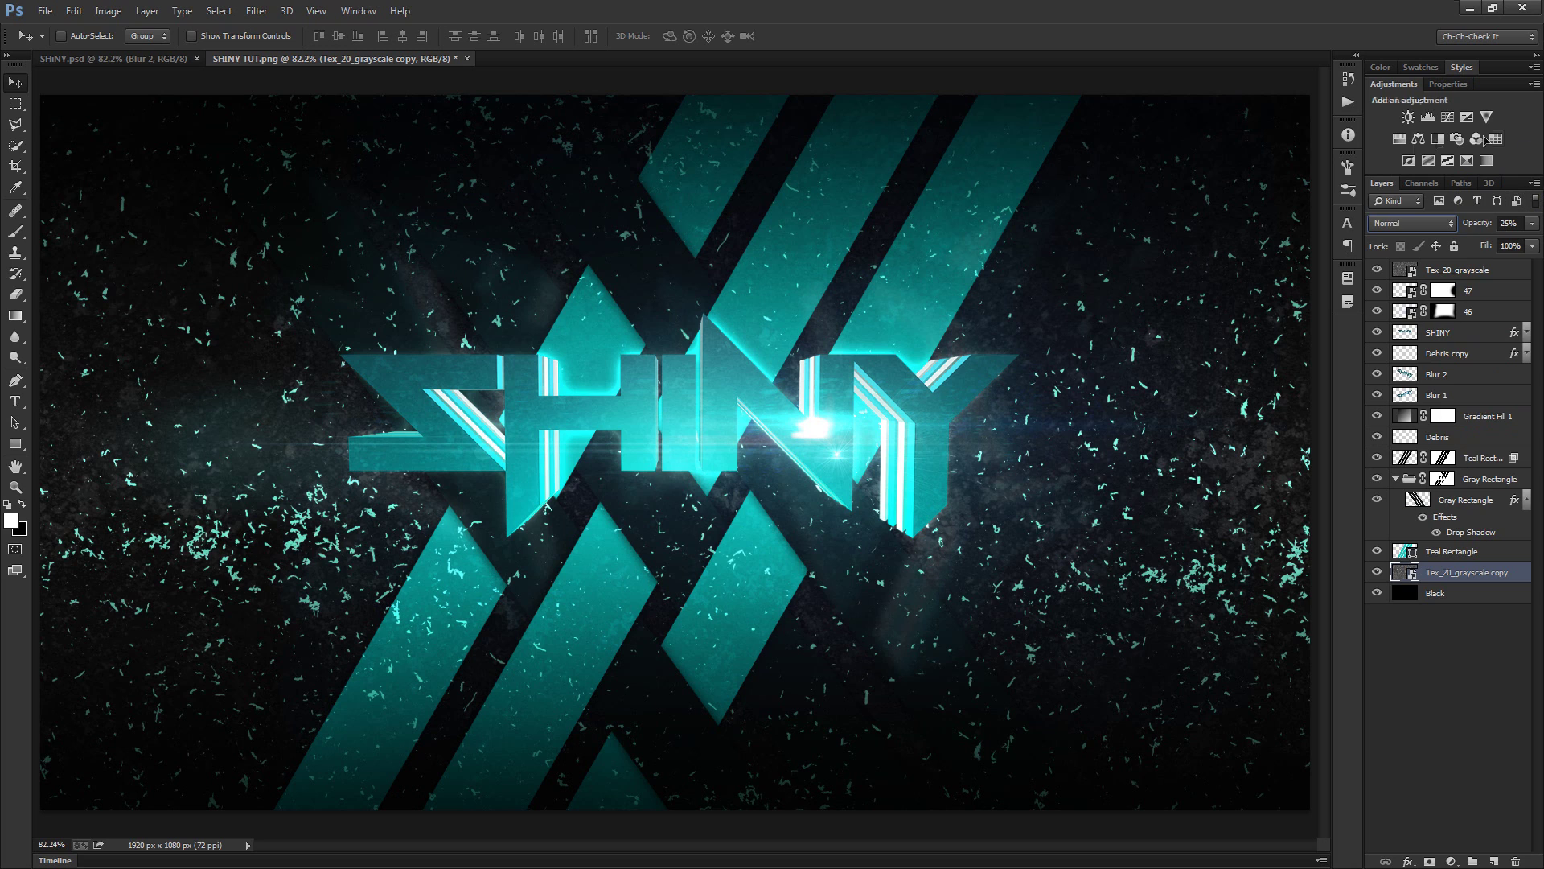
{"action": "left_click", "coordinate": [1451, 119]}
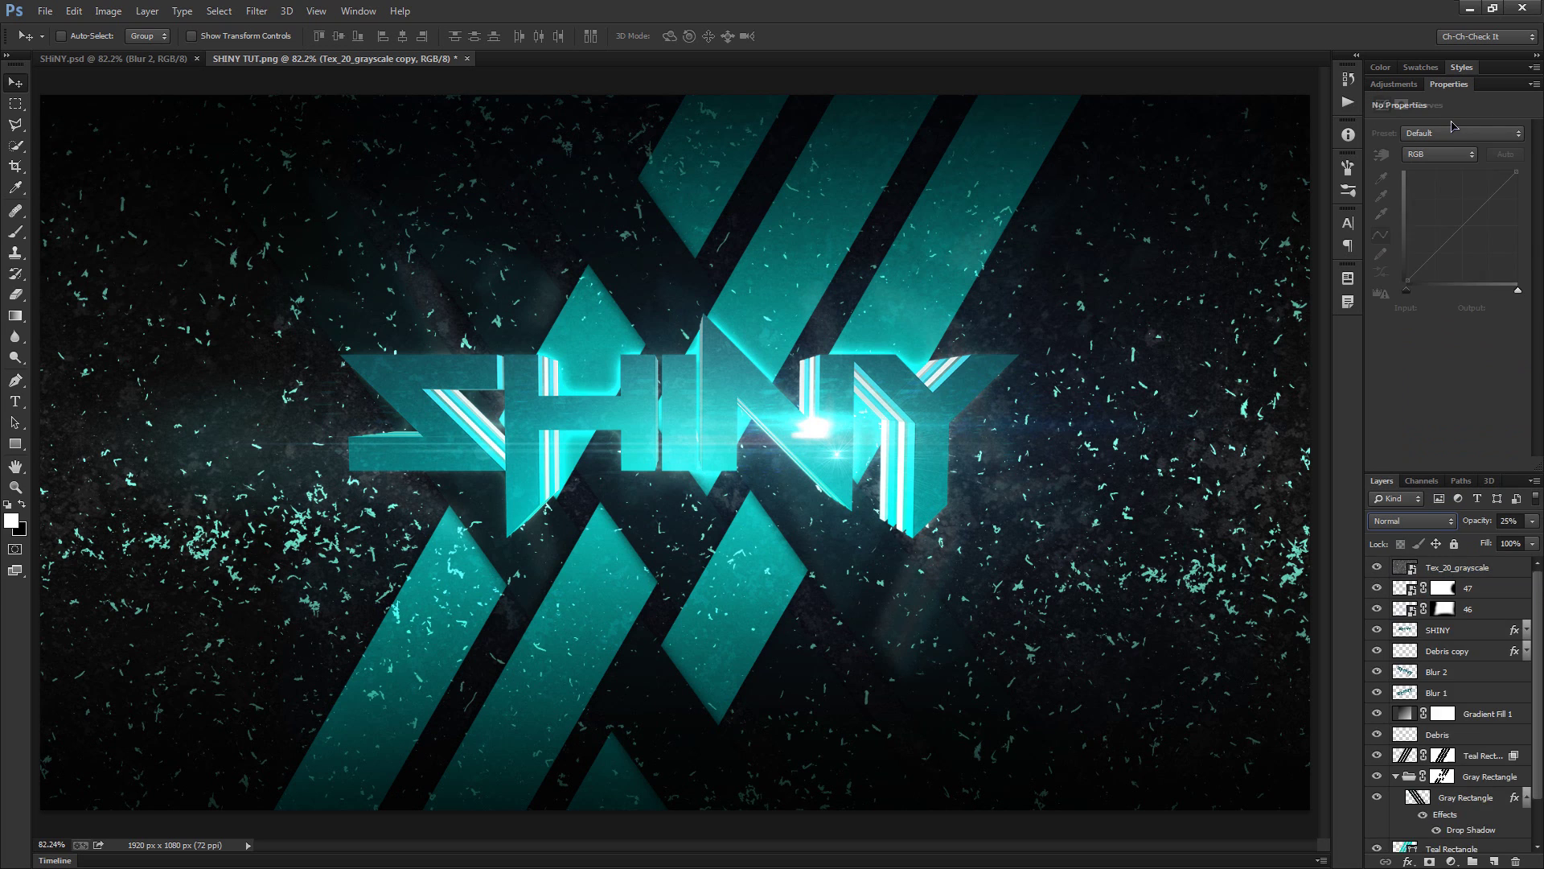
{"action": "left_click_drag", "start_coordinate": [1486, 469], "coordinate": [1495, 341]}
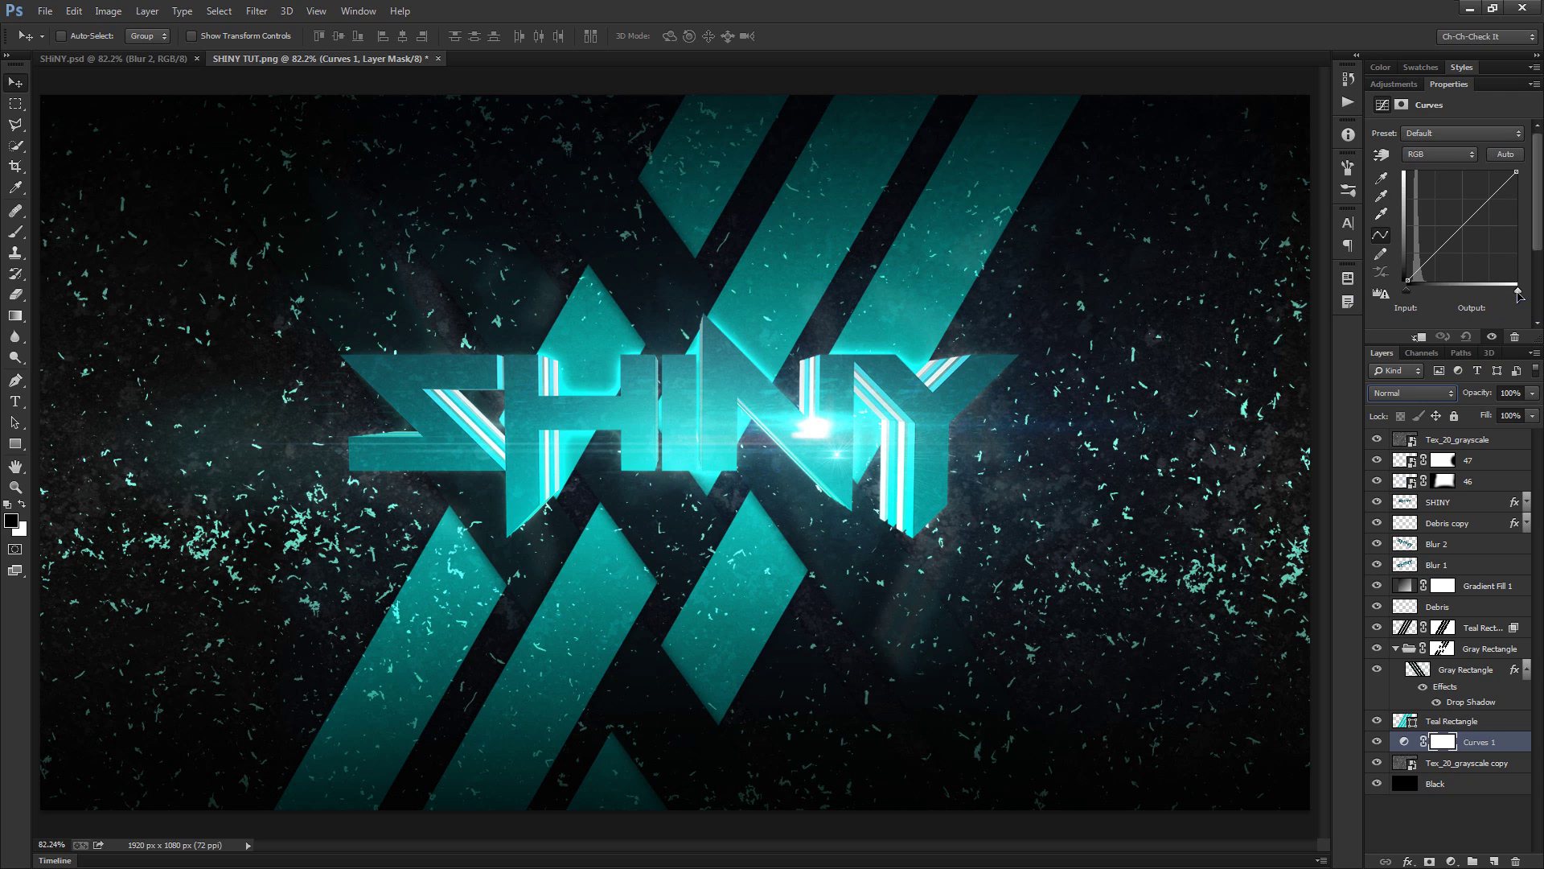
{"action": "left_click_drag", "start_coordinate": [1519, 292], "coordinate": [1463, 291]}
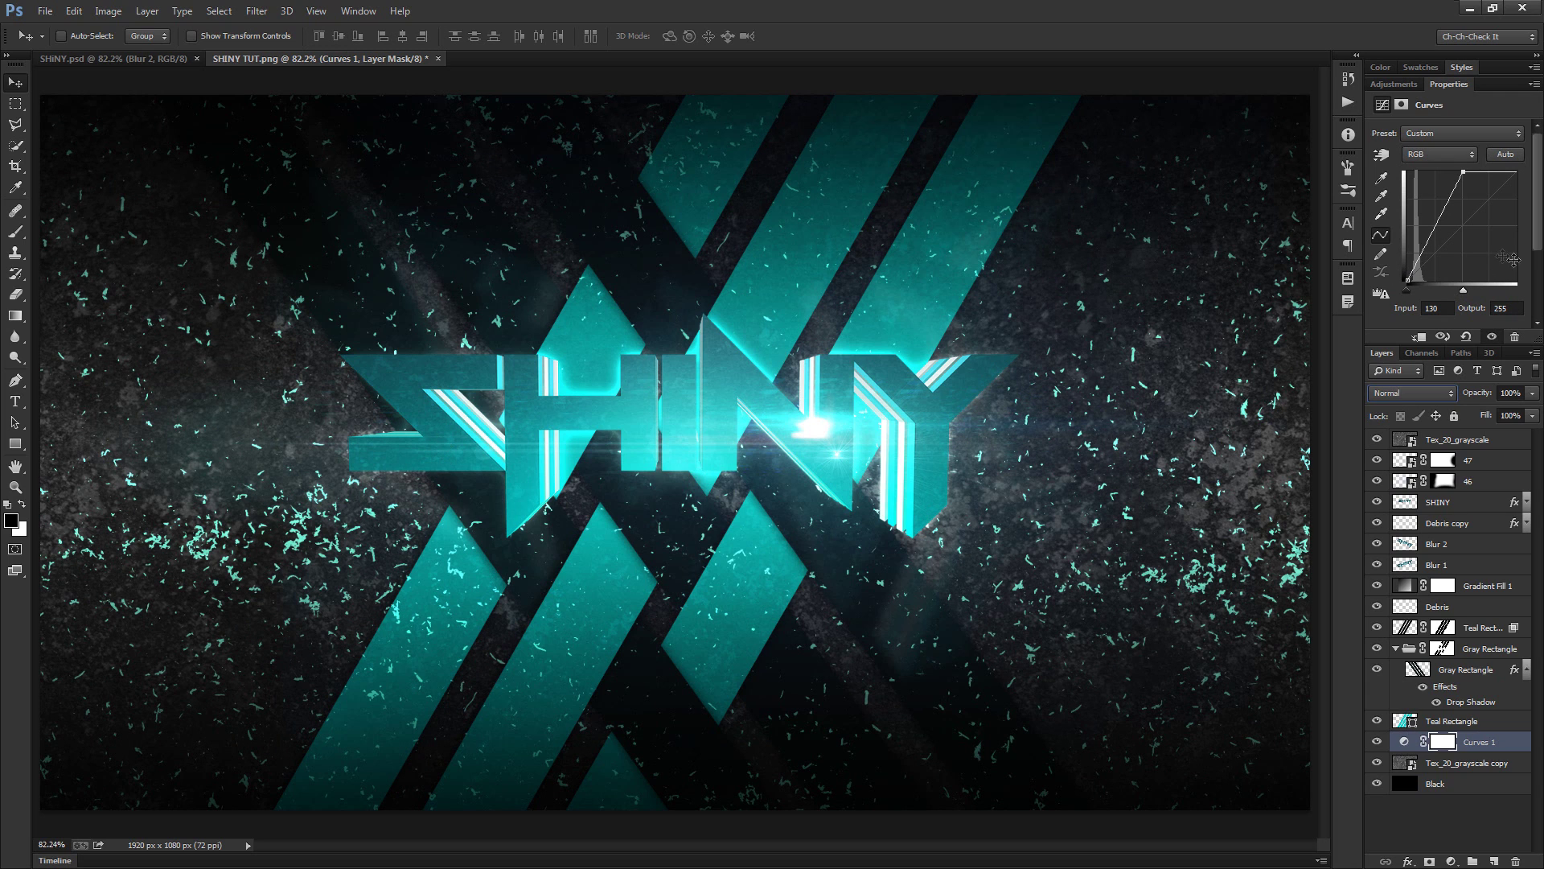
{"action": "left_click_drag", "start_coordinate": [1409, 293], "coordinate": [1416, 294]}
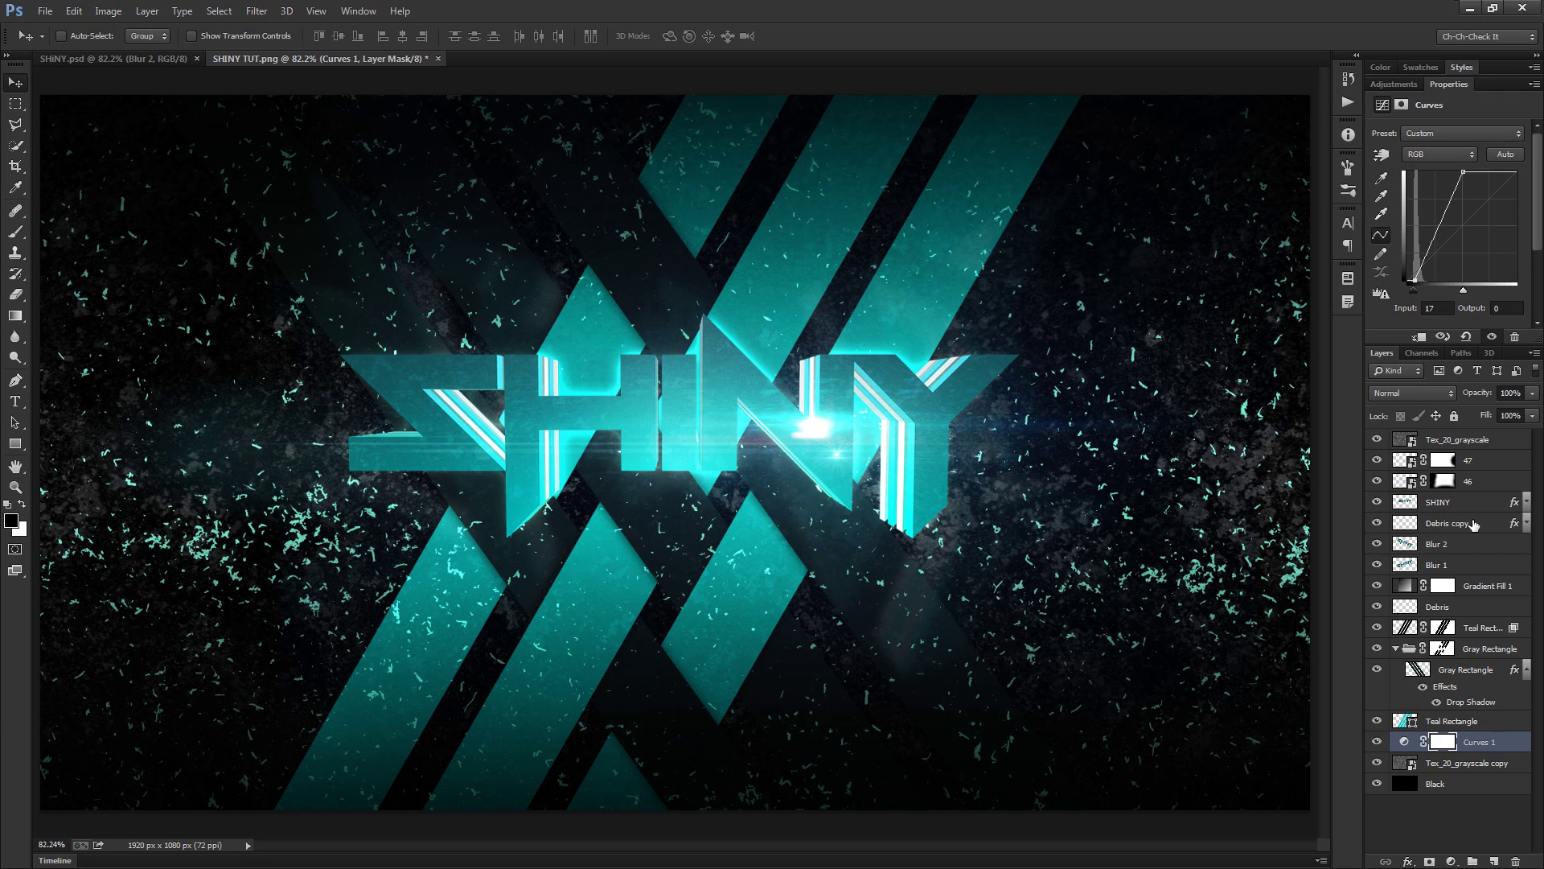
Add an empty layer directly above the Debris copy layer and rename Debris copy as Debris COLOR
{"action": "left_click", "coordinate": [1501, 518]}
{"action": "left_click", "coordinate": [1495, 861]}
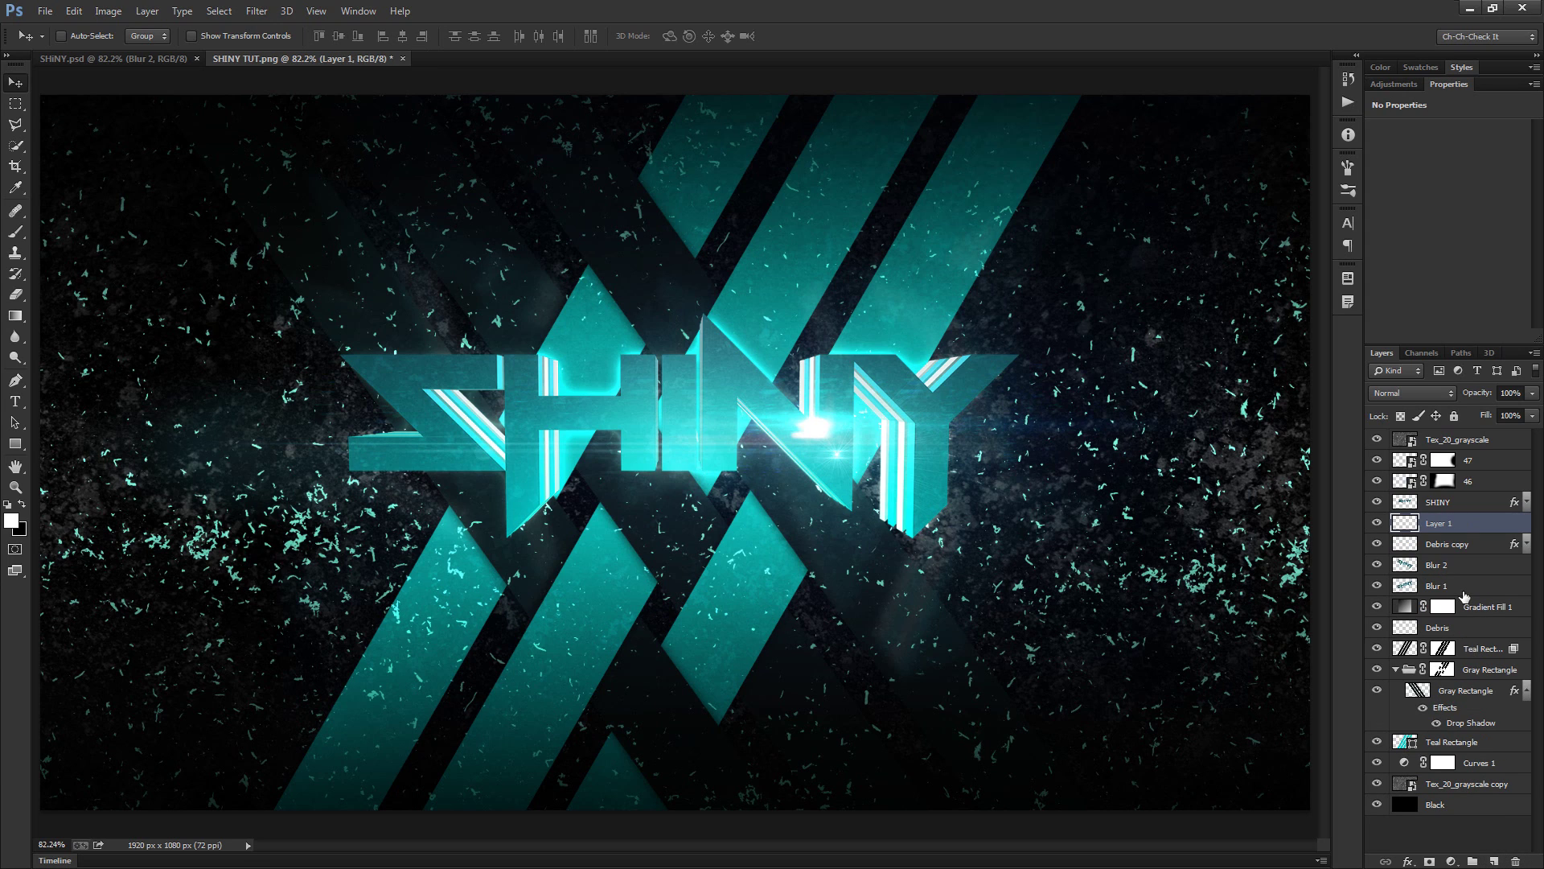
{"action": "double_click", "coordinate": [1461, 545]}
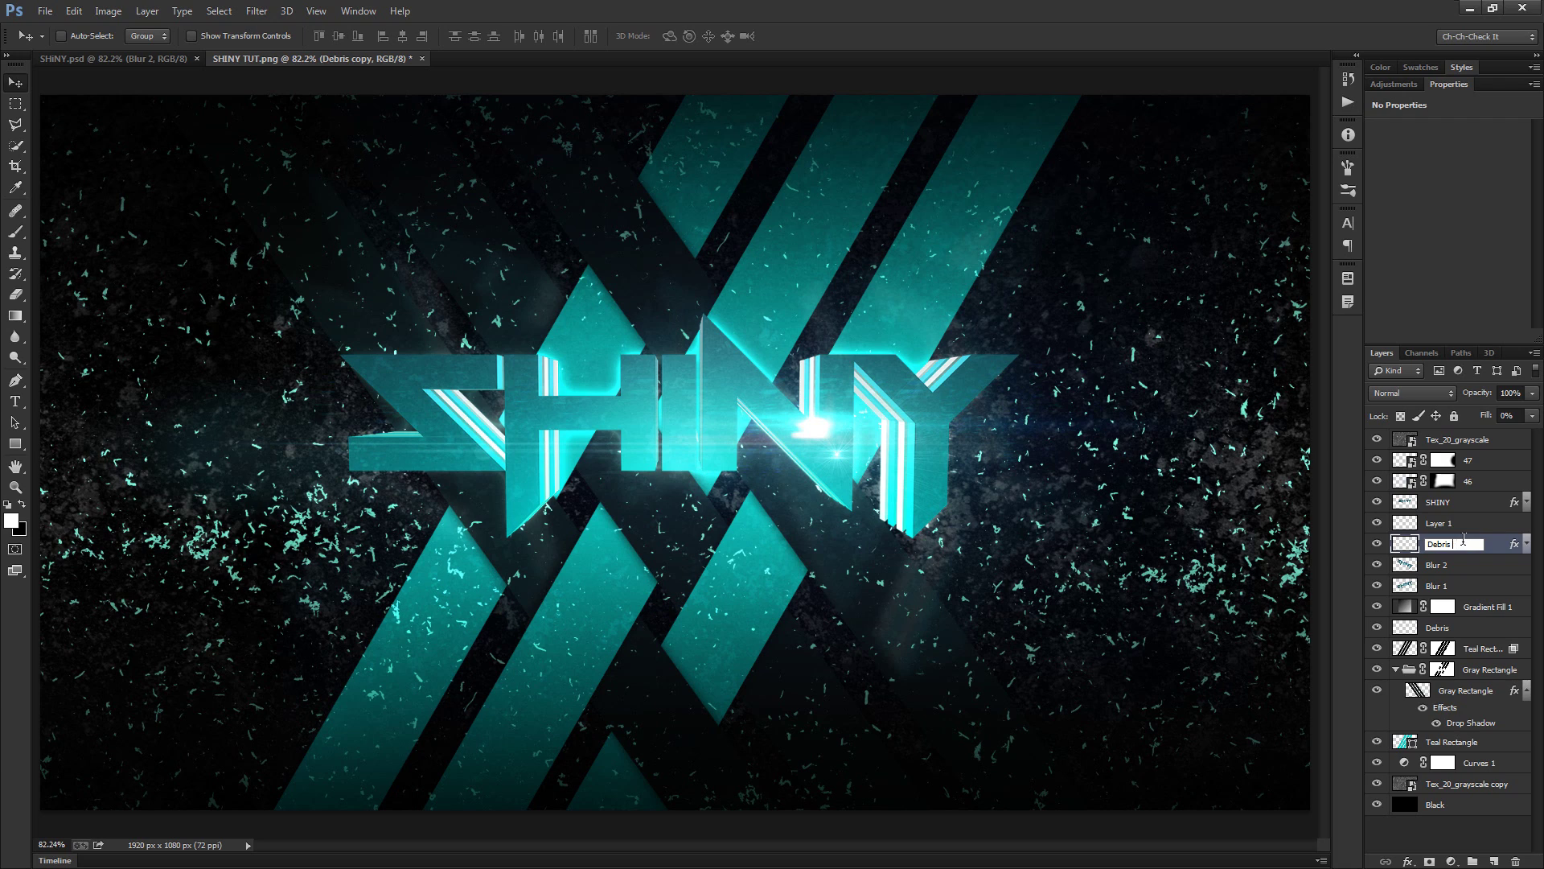
{"action": "type", "text": "COLOR"}
{"action": "key", "text": "Return"}
Put the empty Layer 1 into a new group named WINGS
{"action": "left_click", "coordinate": [1480, 525]}
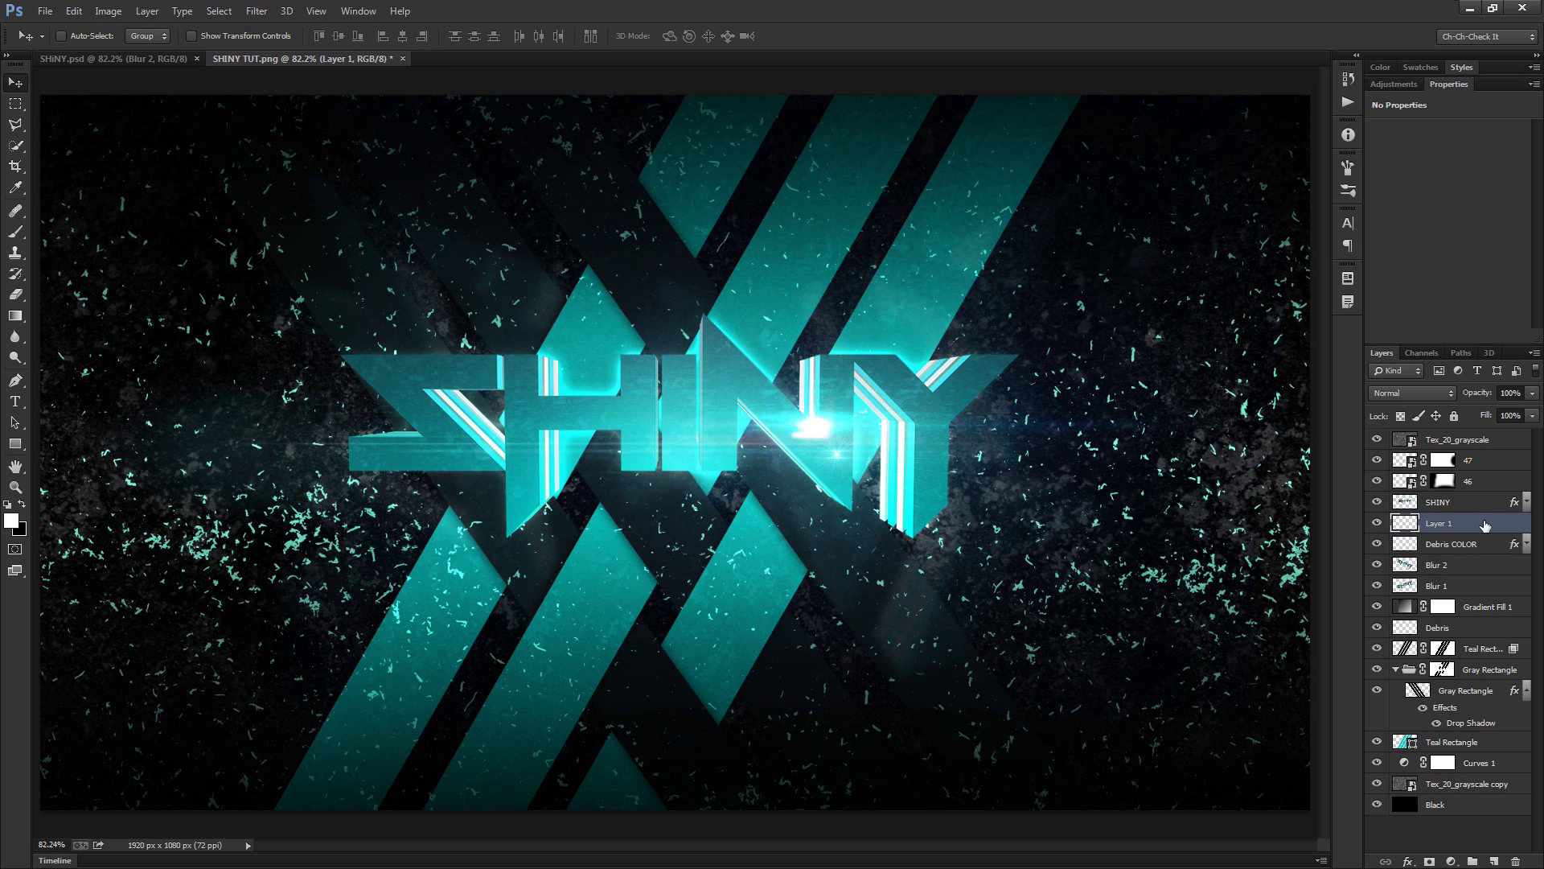
{"action": "key", "text": "ctrl+g"}
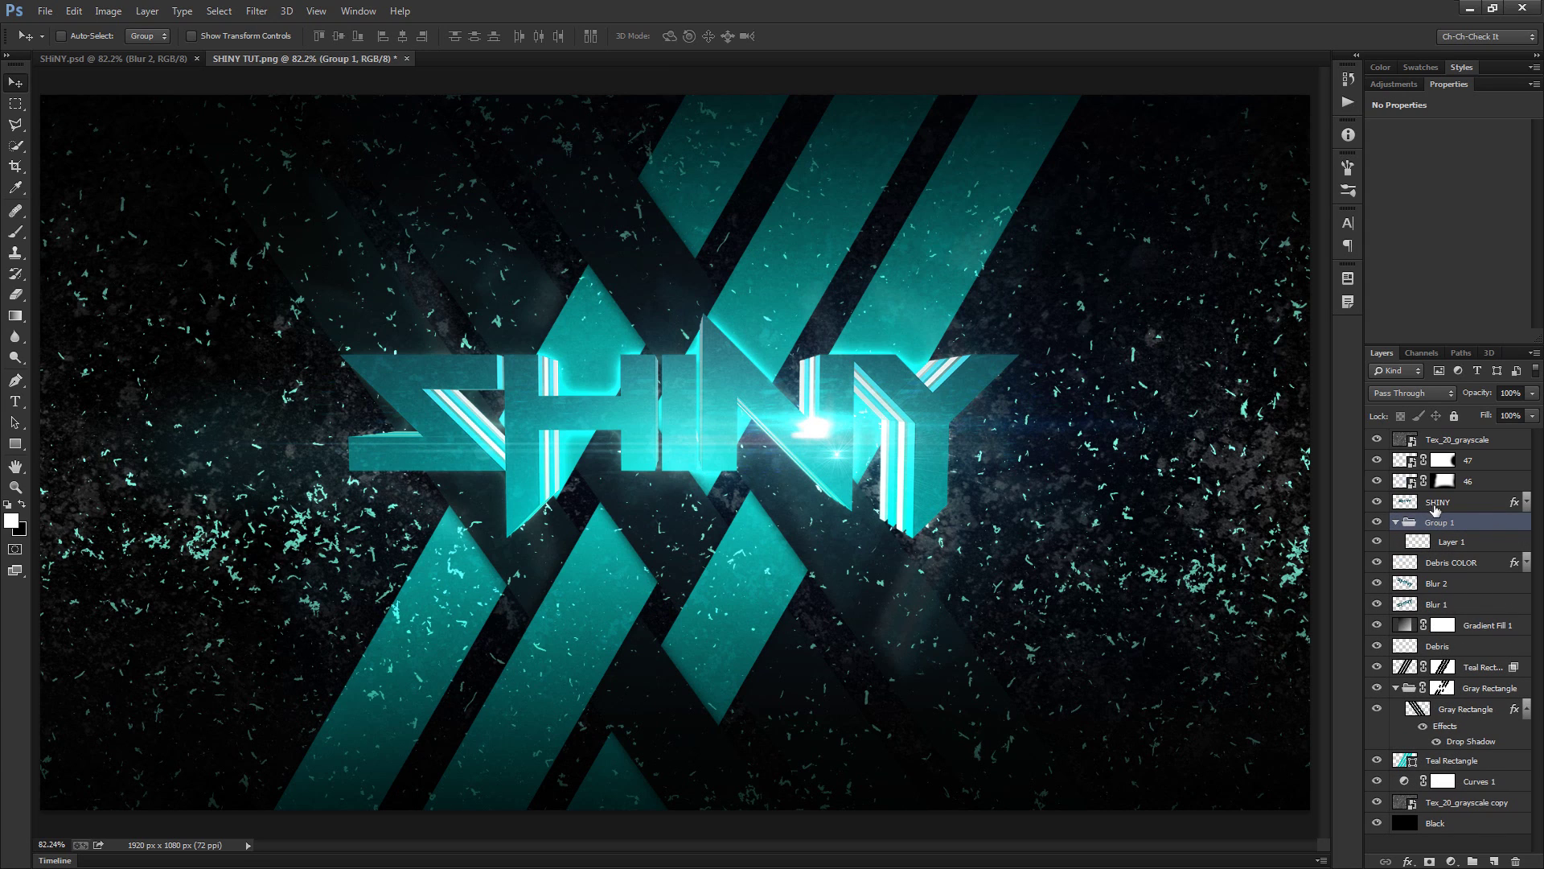
{"action": "double_click", "coordinate": [1443, 523]}
{"action": "type", "text": "W"}
{"action": "key", "text": "Return"}
Choose the 992 px feathered wing brush for painting on Layer 1 inside the WINGS group
{"action": "left_click", "coordinate": [1481, 541]}
{"action": "key", "text": "b"}
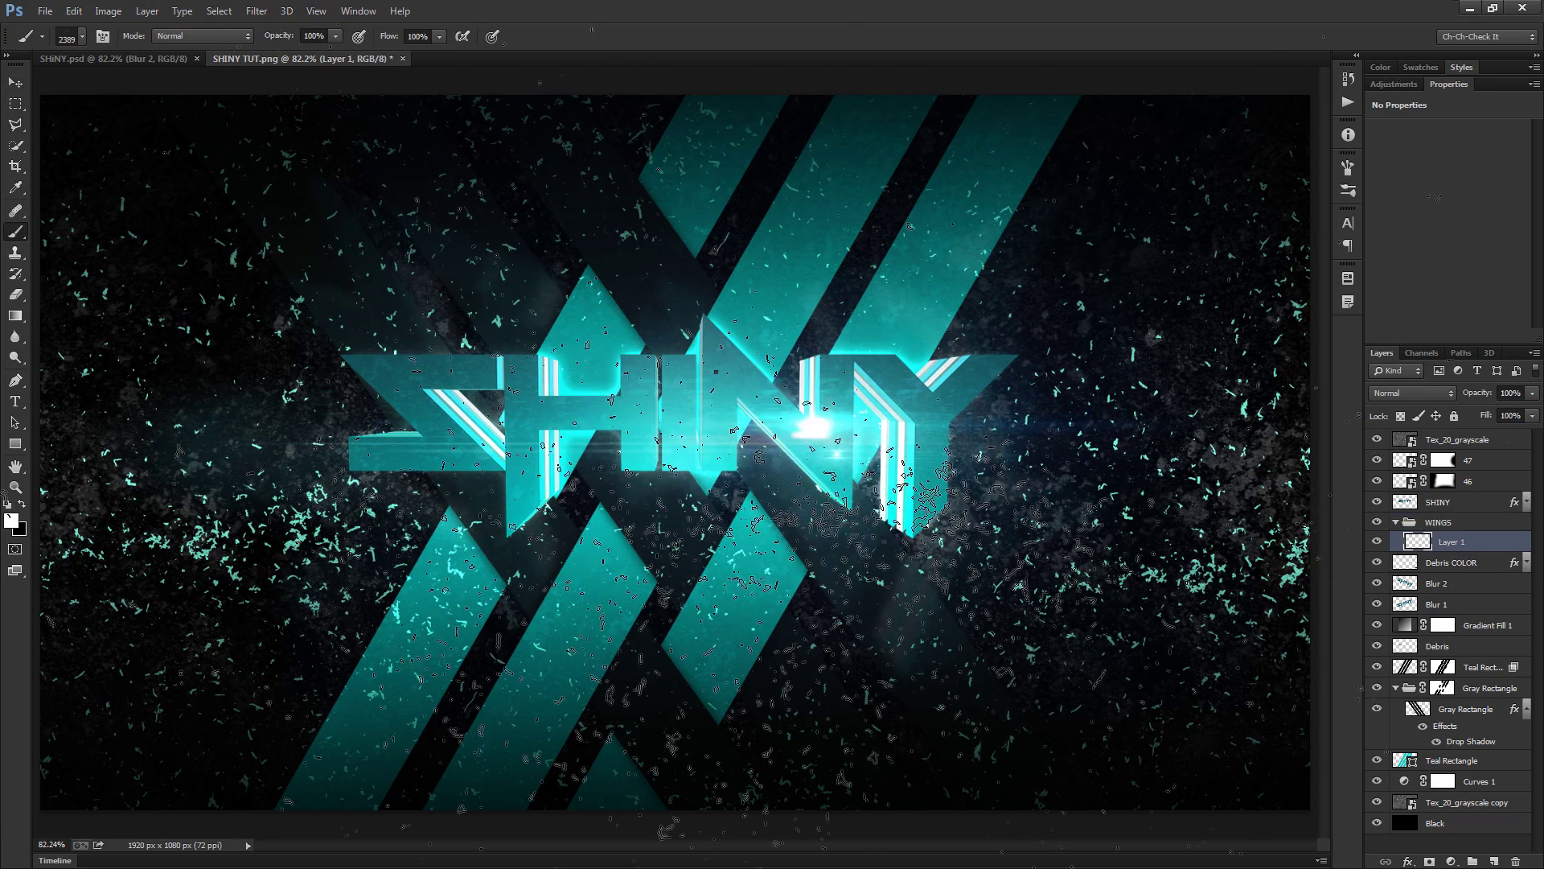
{"action": "right_click", "coordinate": [716, 372]}
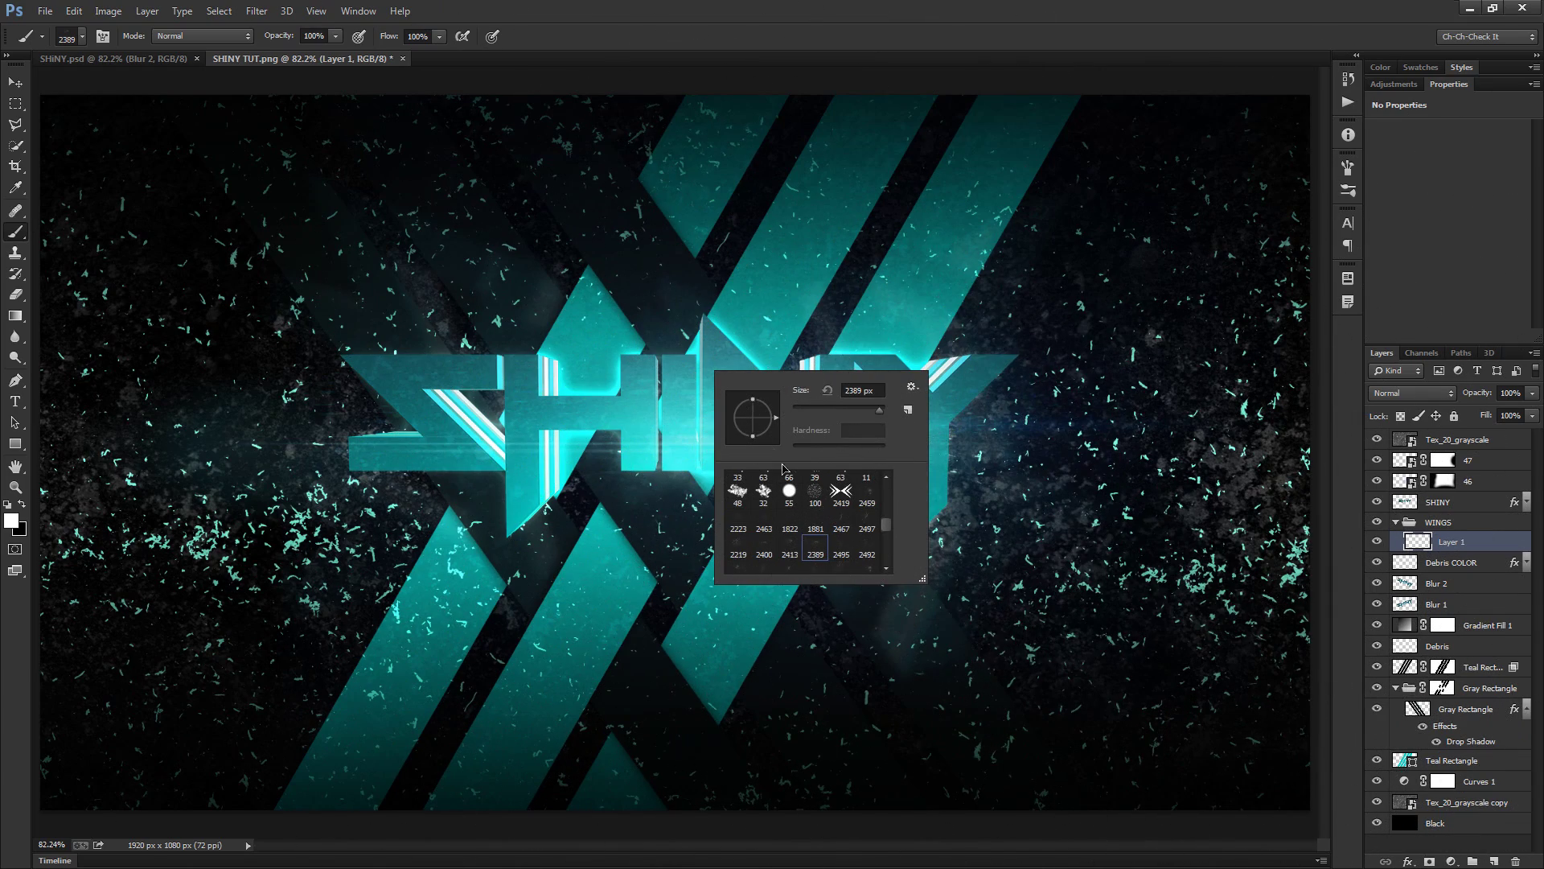
{"action": "scroll", "coordinate": [828, 523], "scroll_direction": "down", "scroll_amount": 2}
{"action": "scroll", "coordinate": [831, 495], "scroll_direction": "down", "scroll_amount": 8}
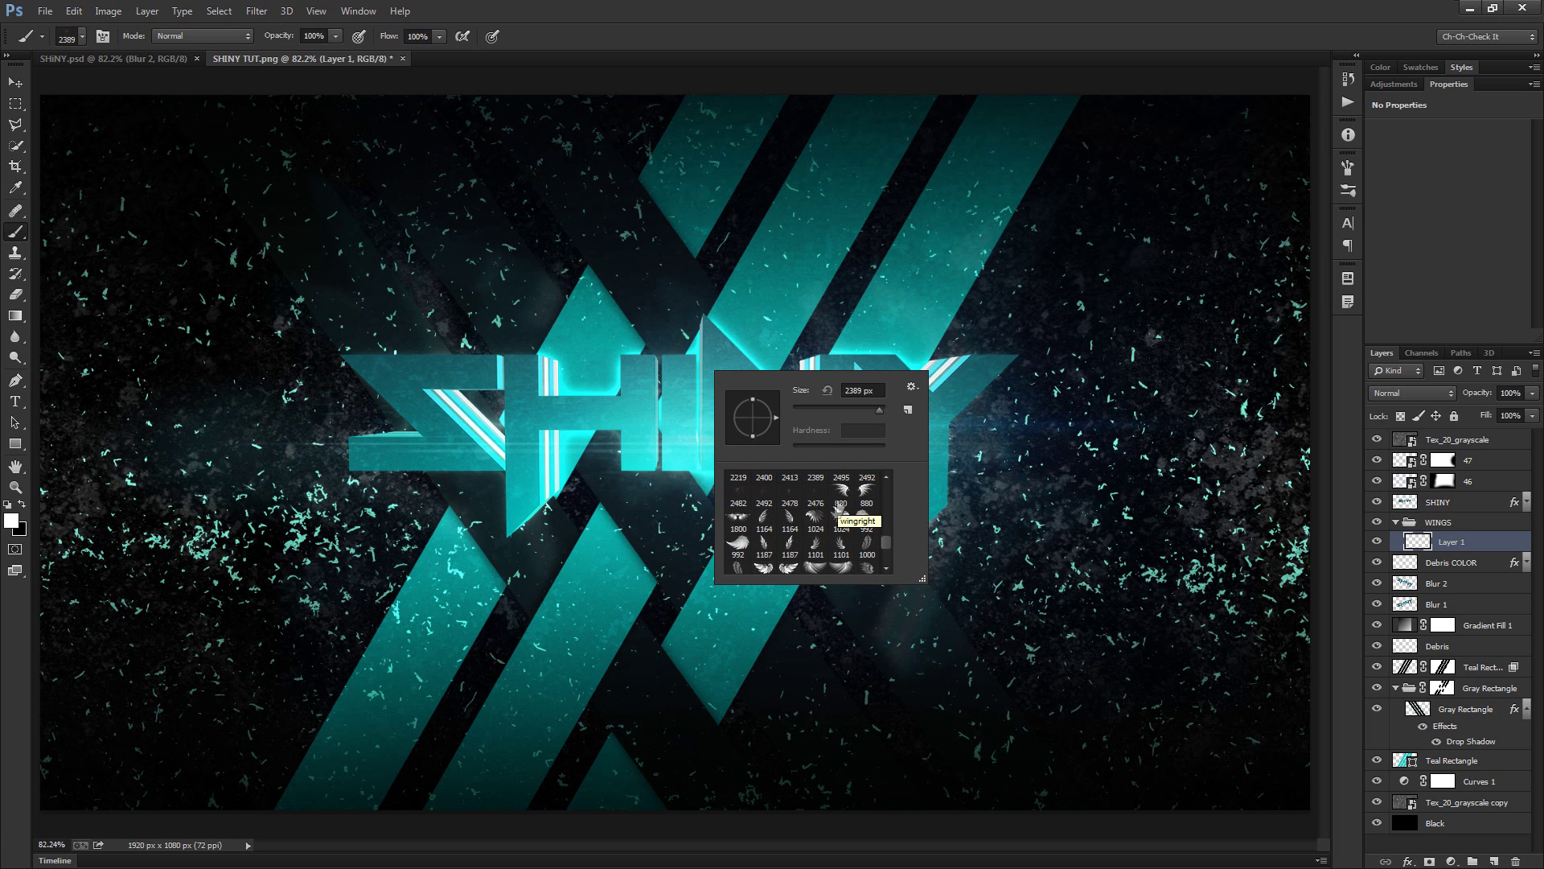
{"action": "left_click", "coordinate": [865, 521]}
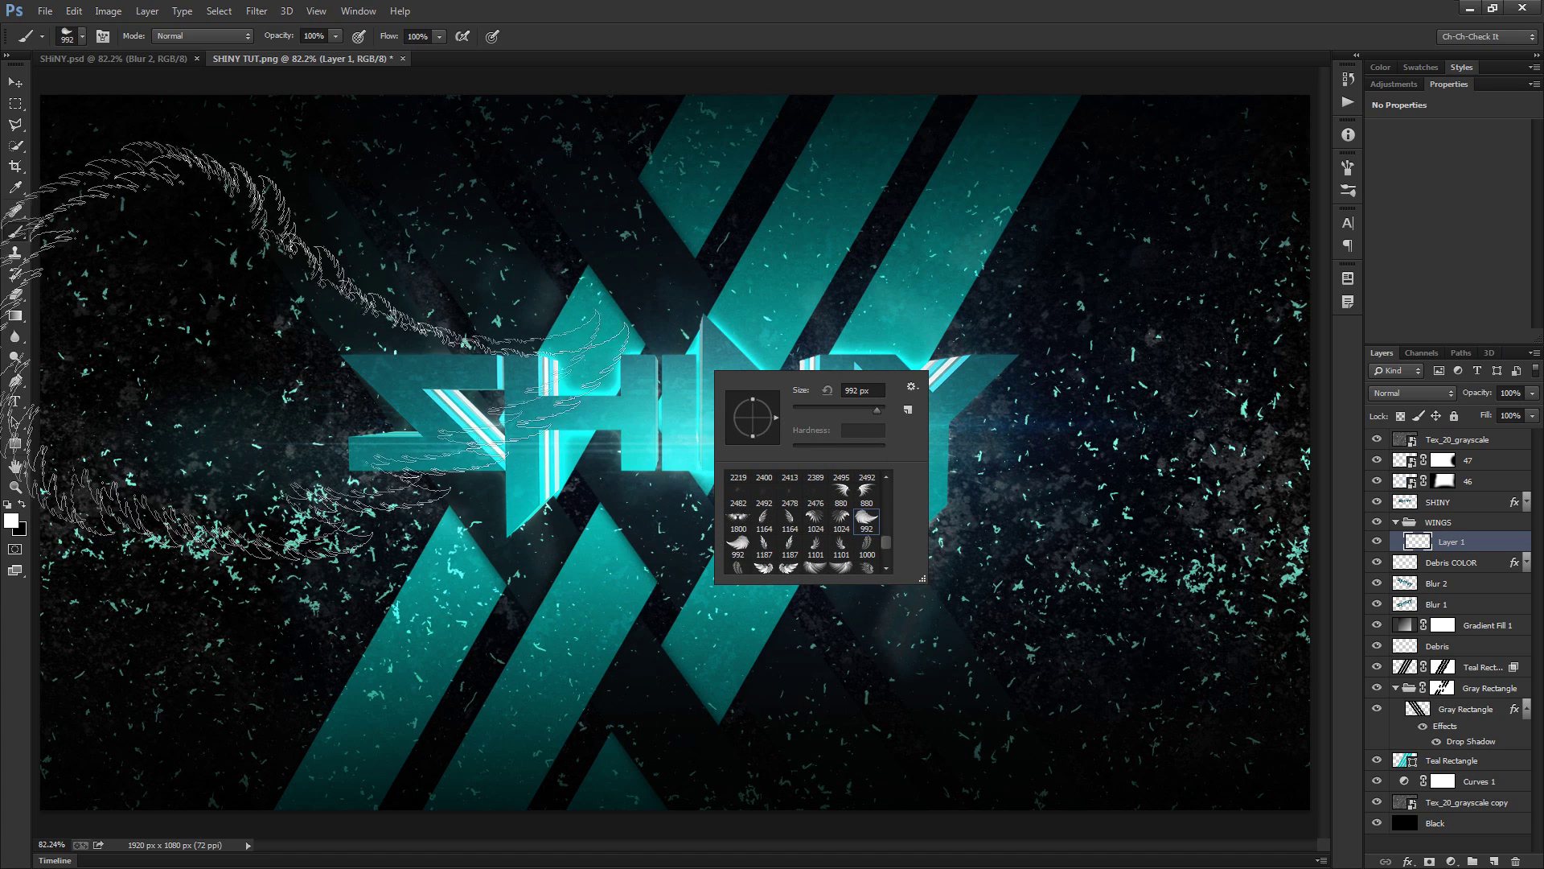
{"action": "left_click", "coordinate": [742, 545]}
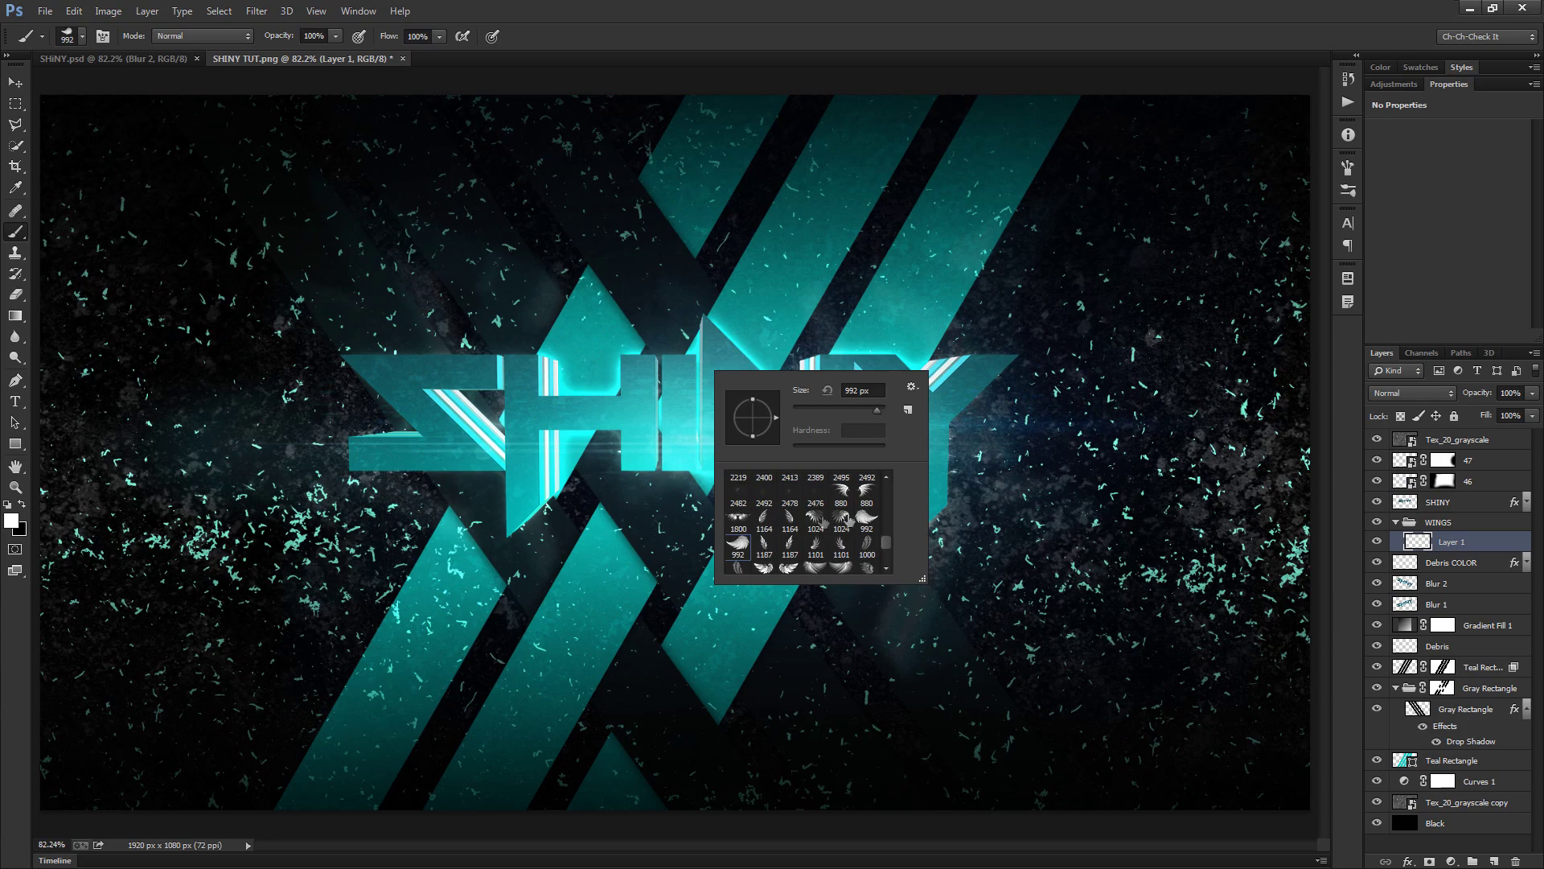
{"action": "left_click", "coordinate": [860, 518]}
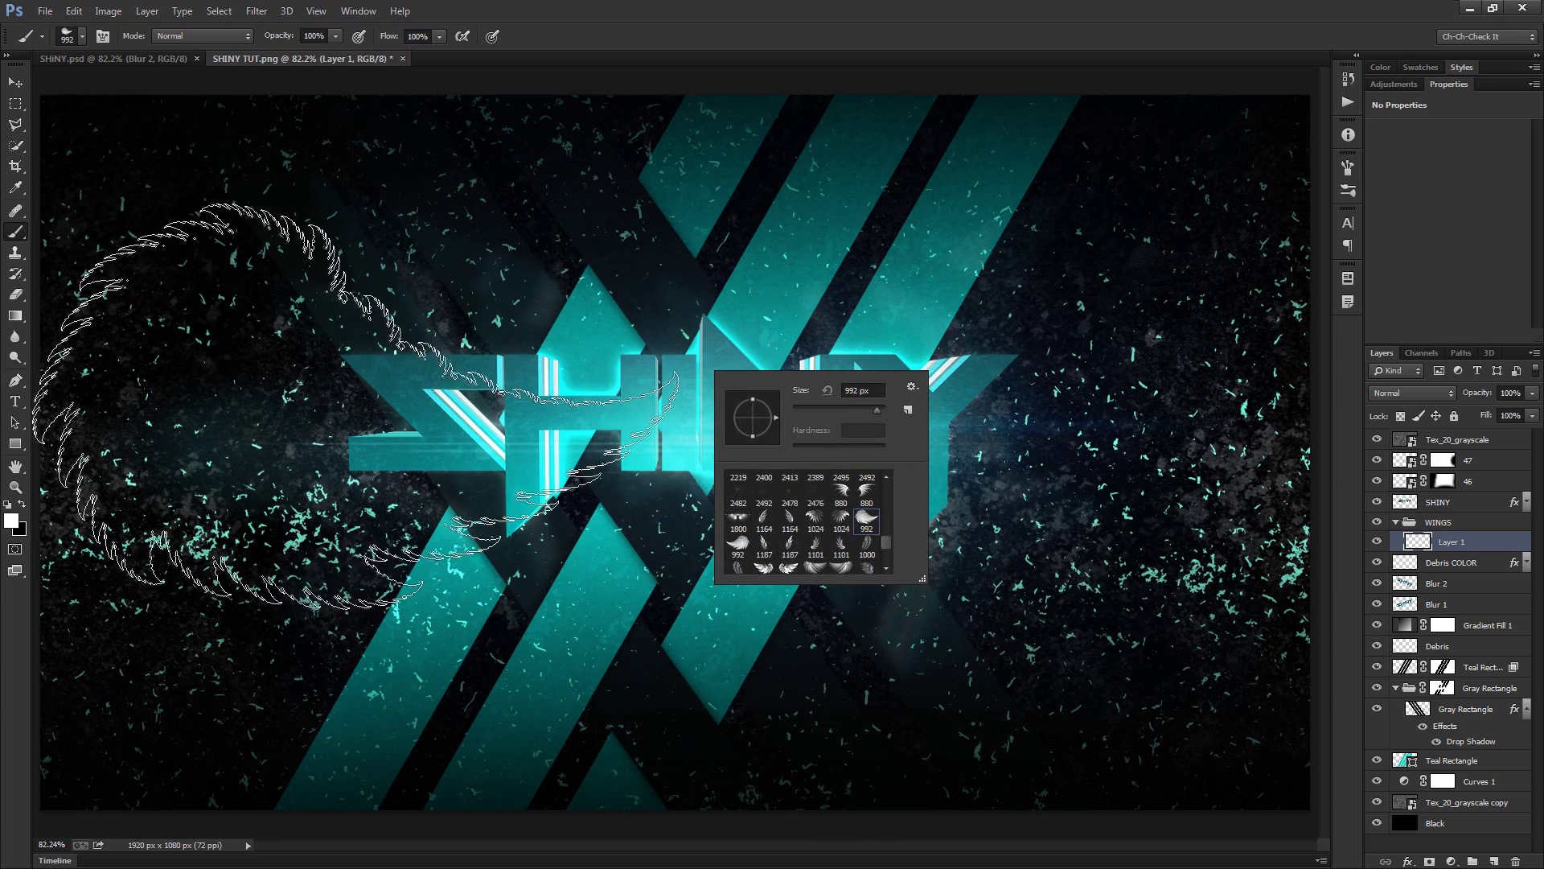
Stamp a white wing behind the middle of the SHINY text, undoing the first stamp placed over the letters S and H
{"action": "left_click", "coordinate": [492, 370]}
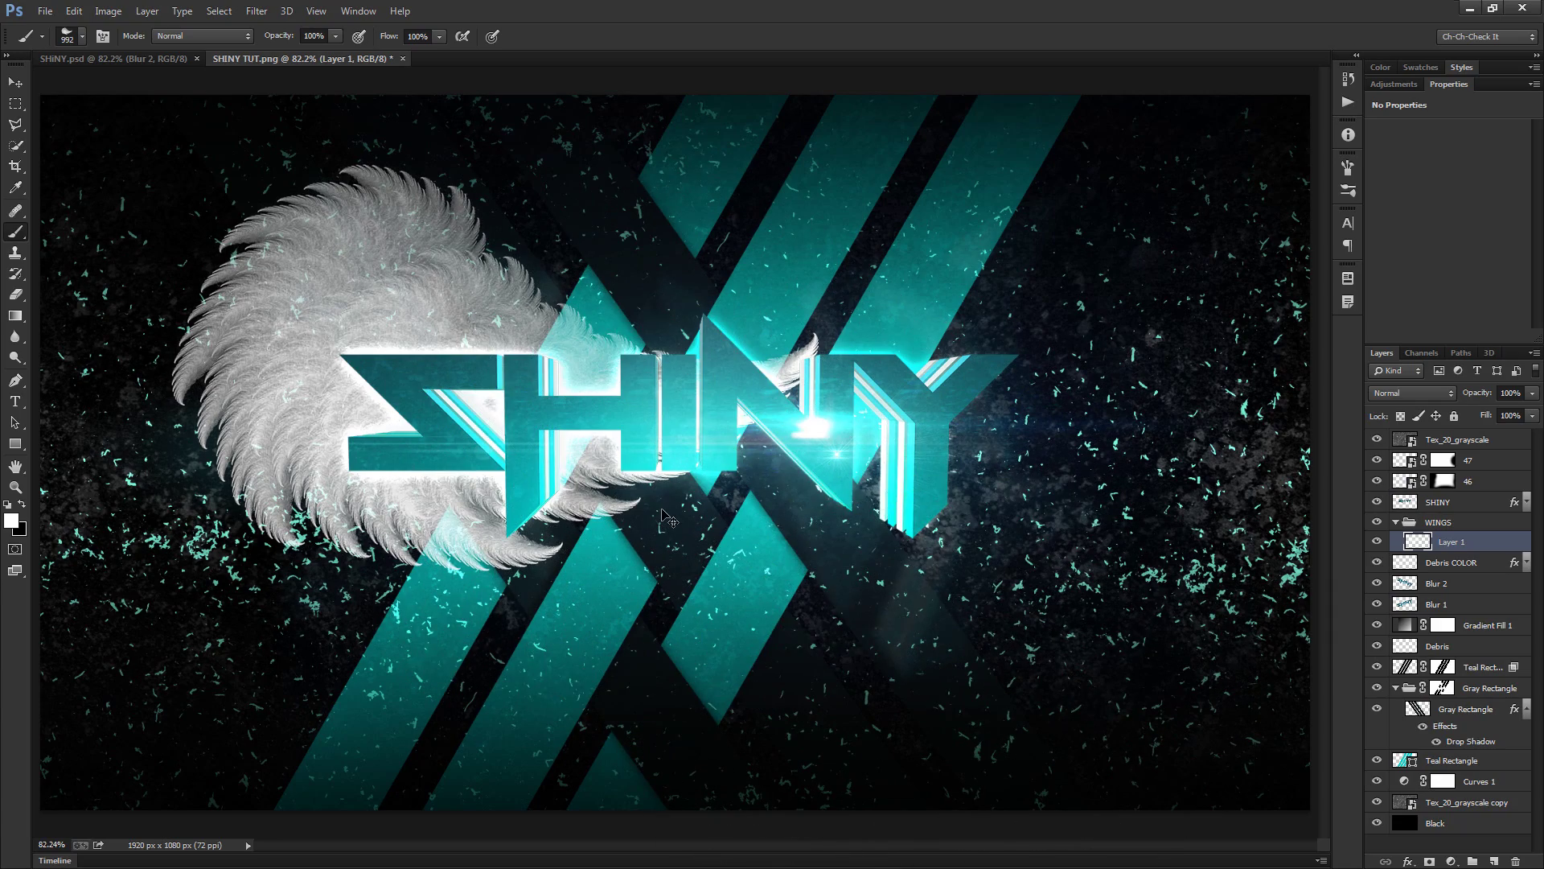
{"action": "key", "text": "ctrl+z"}
{"action": "left_click", "coordinate": [792, 422]}
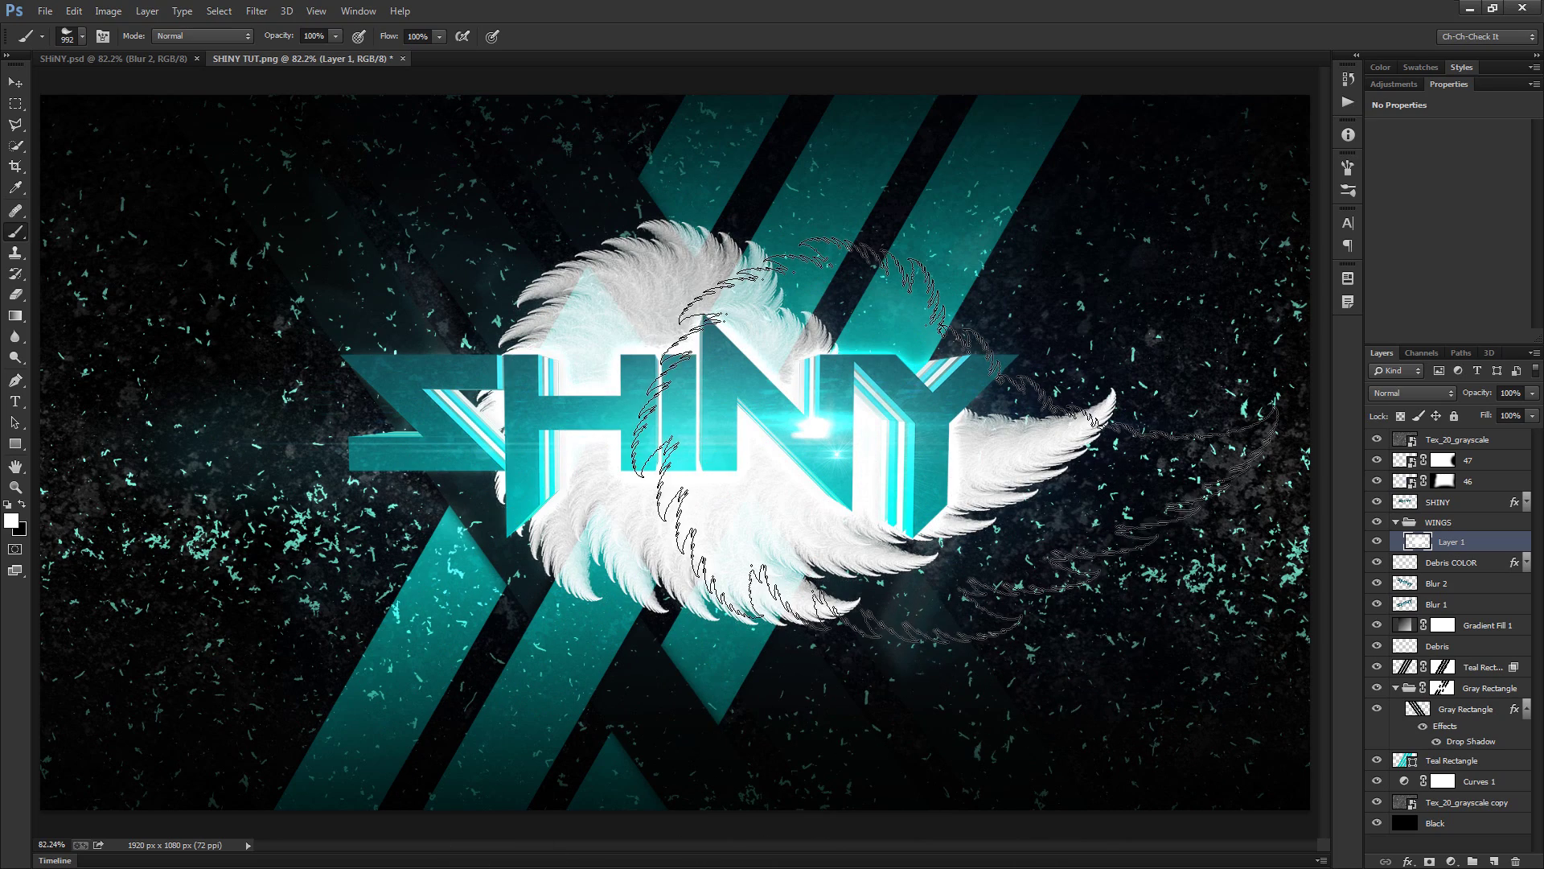
{"action": "key", "text": "v"}
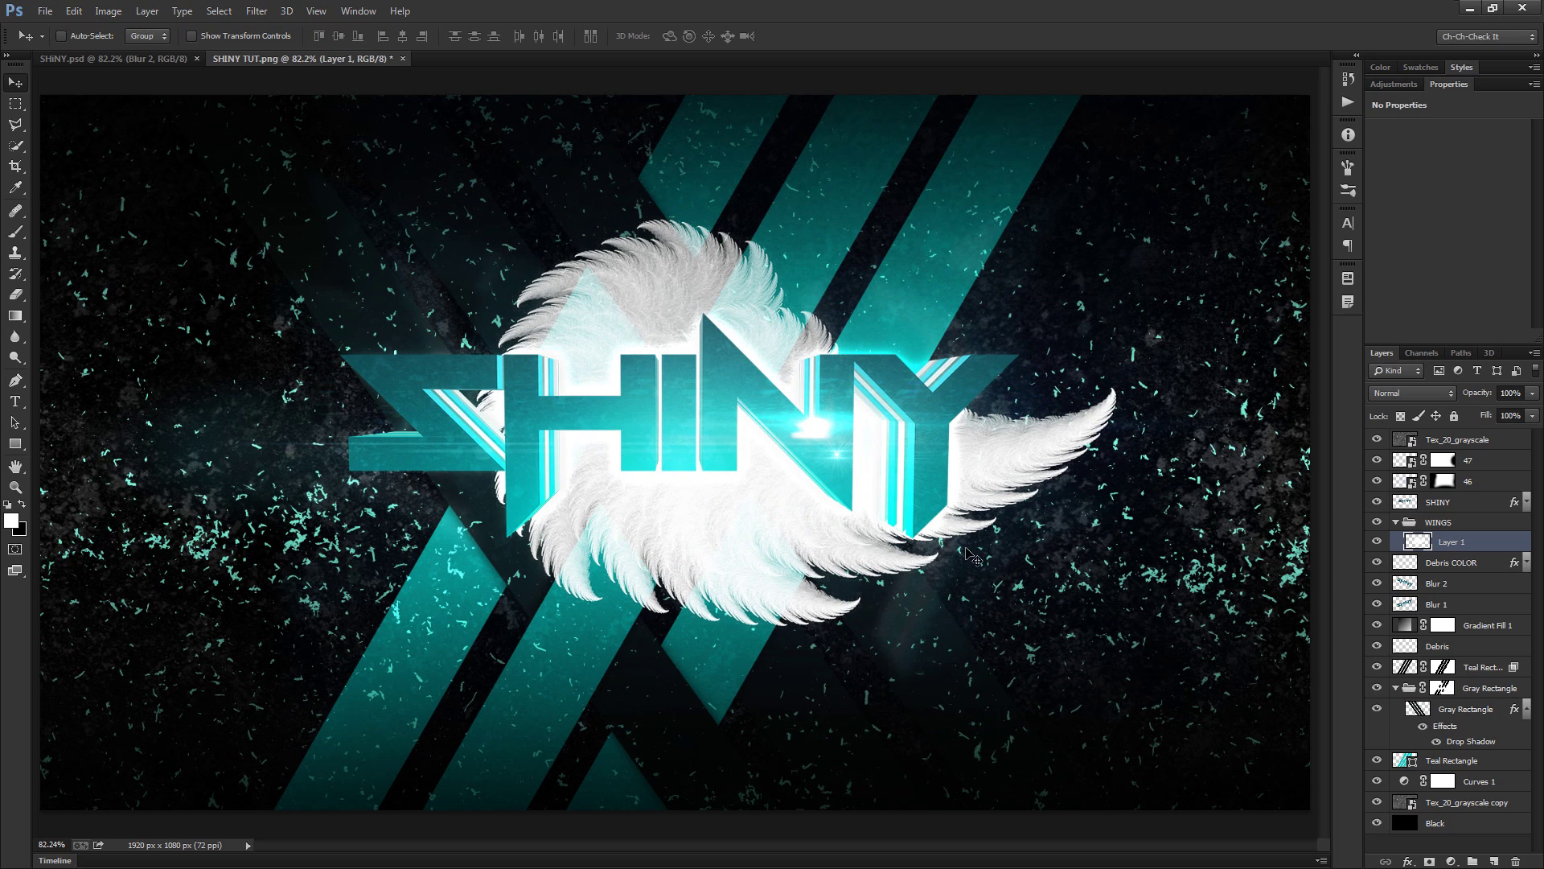
{"action": "key", "text": "ctrl+t"}
{"action": "left_click_drag", "start_coordinate": [1204, 688], "coordinate": [1275, 567]}
{"action": "left_click_drag", "start_coordinate": [875, 592], "coordinate": [1004, 538]}
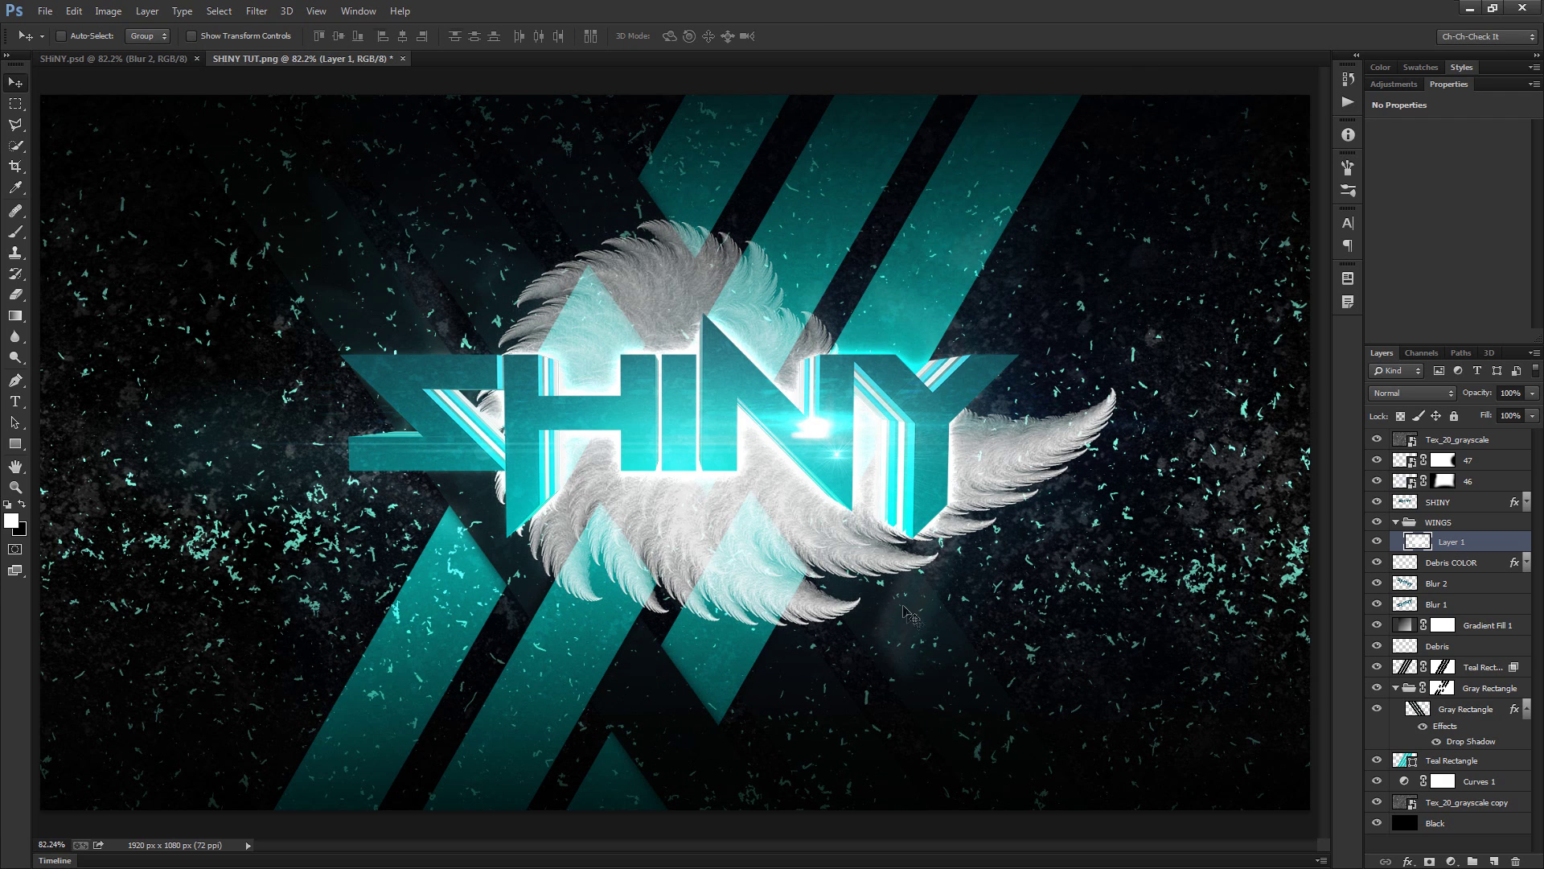
Scale down the wing, rotate it counterclockwise and place it behind the right half of the SHINY text
{"action": "key", "text": "ctrl+t"}
{"action": "left_click_drag", "start_coordinate": [946, 753], "coordinate": [1085, 452]}
{"action": "left_click_drag", "start_coordinate": [741, 500], "coordinate": [832, 479]}
{"action": "left_click", "coordinate": [809, 36]}
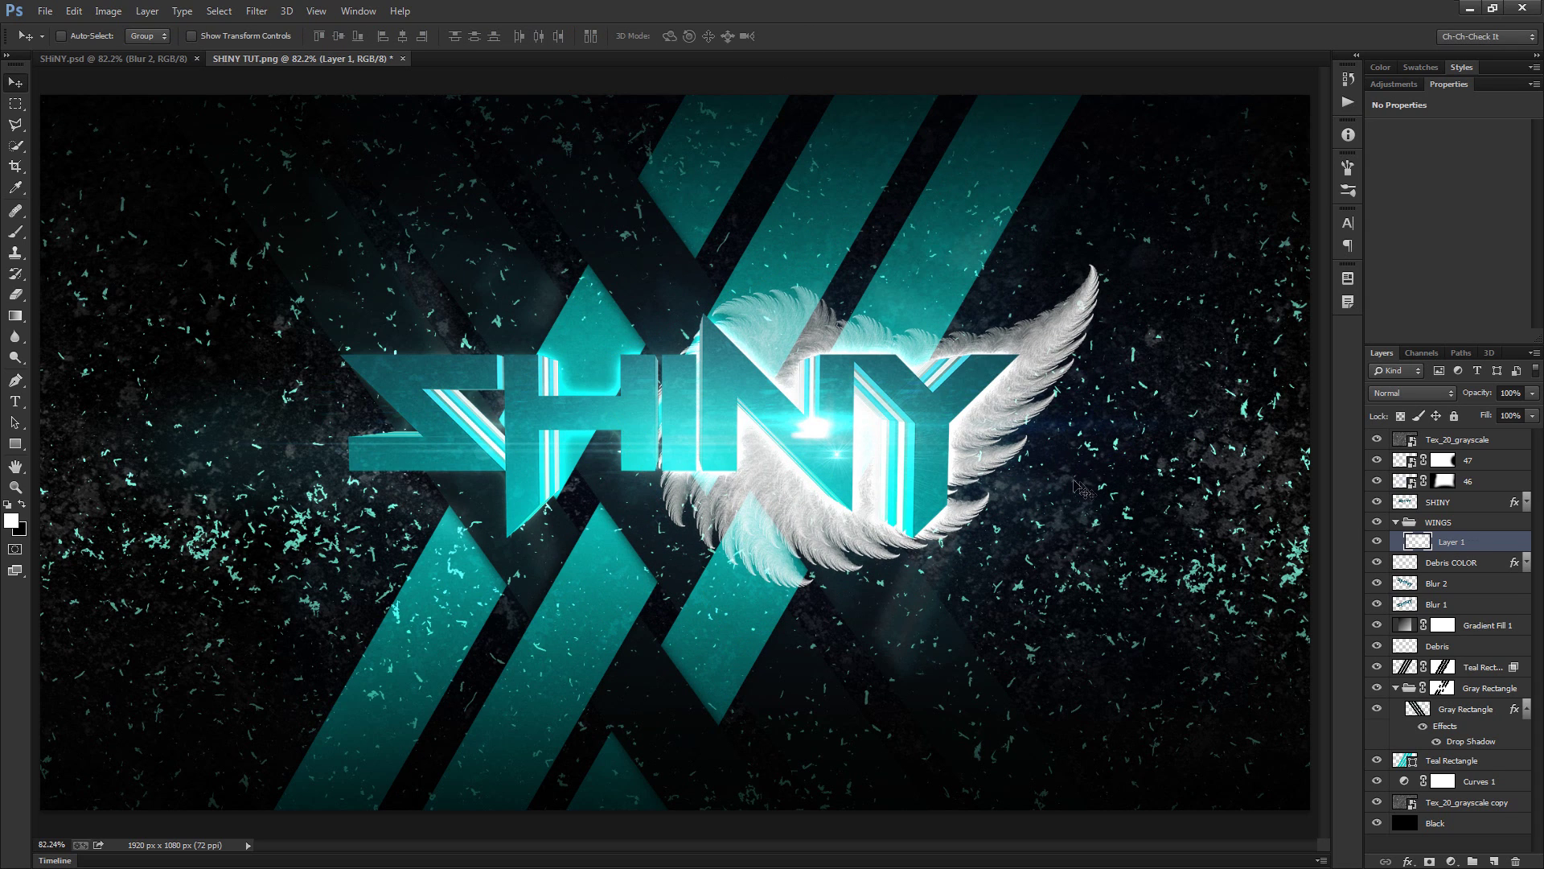
Duplicate the wing layer, flip the copy horizontally and move it straight across behind the left half of the SHINY text
{"action": "key", "text": "ctrl+j"}
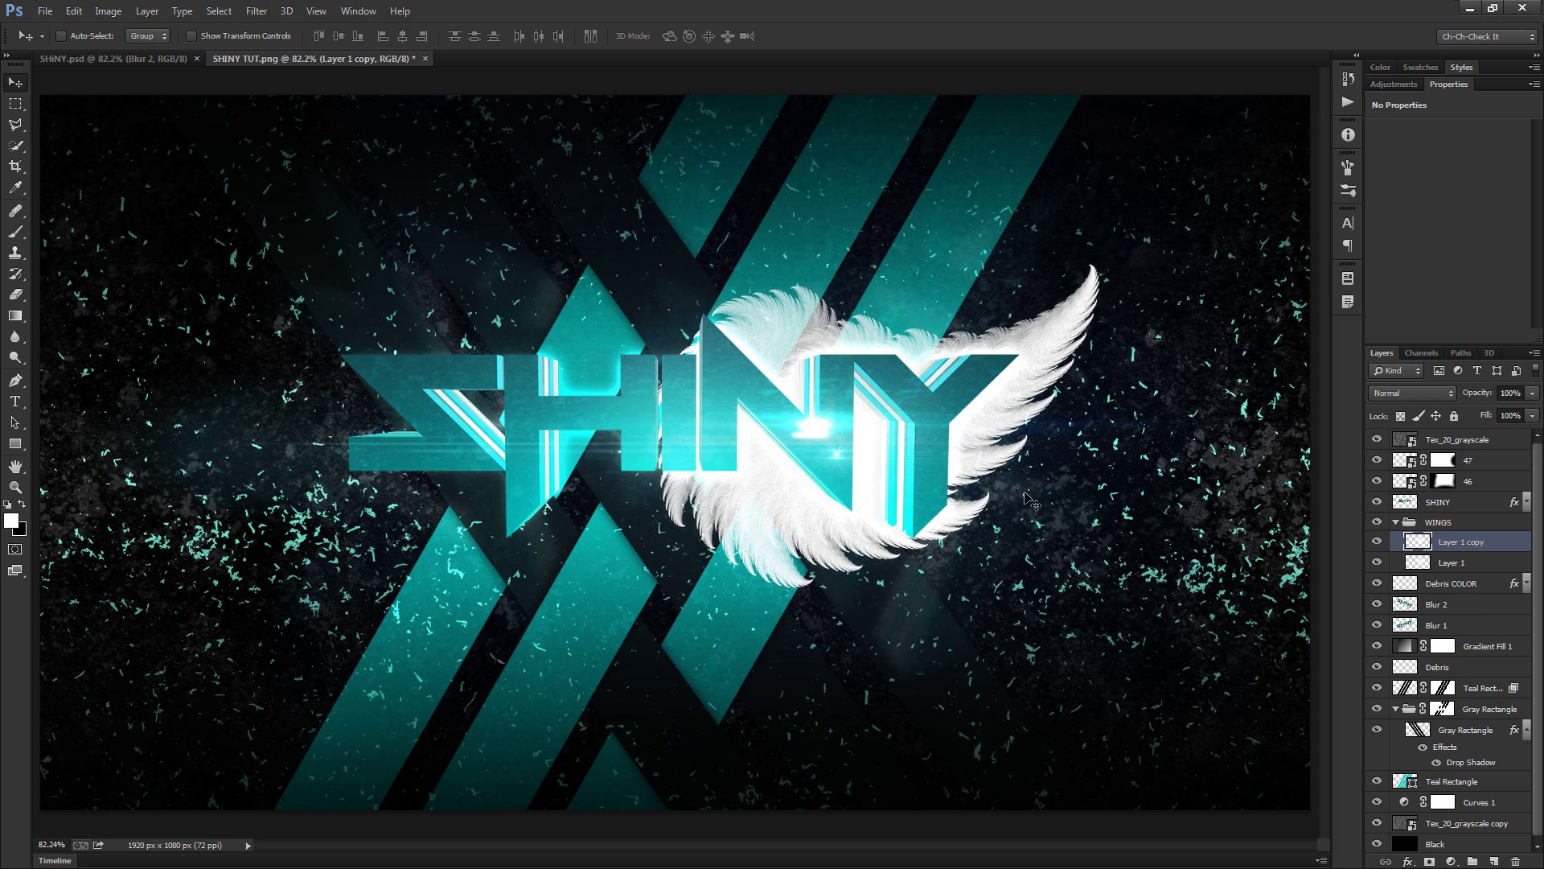
{"action": "key", "text": "ctrl+t"}
{"action": "right_click", "coordinate": [824, 345]}
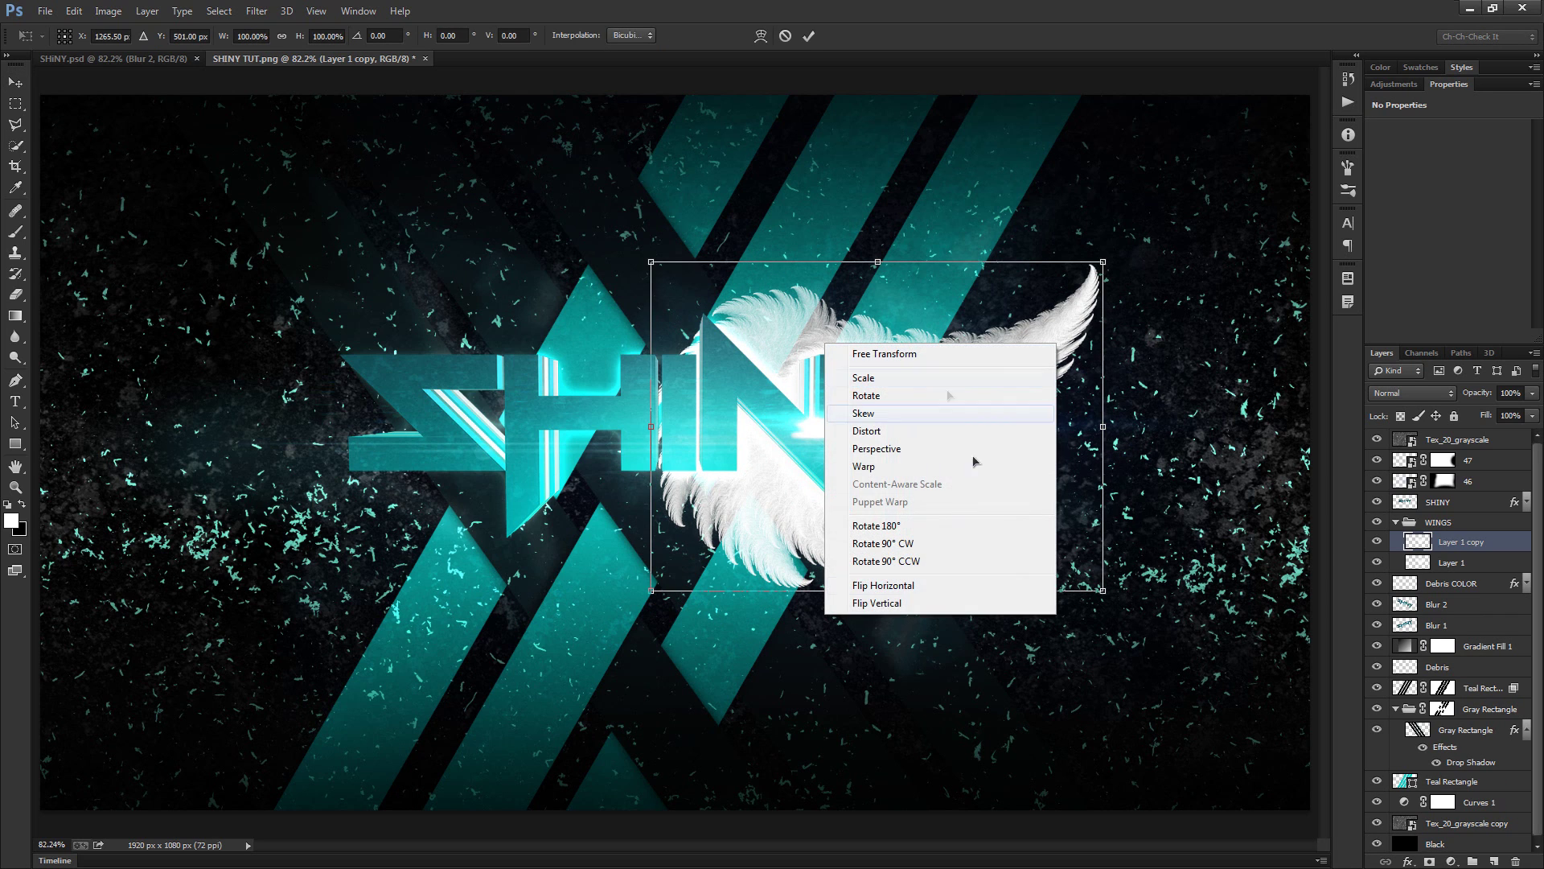
{"action": "left_click", "coordinate": [883, 585]}
{"action": "left_click_drag", "start_coordinate": [847, 511], "coordinate": [640, 506]}
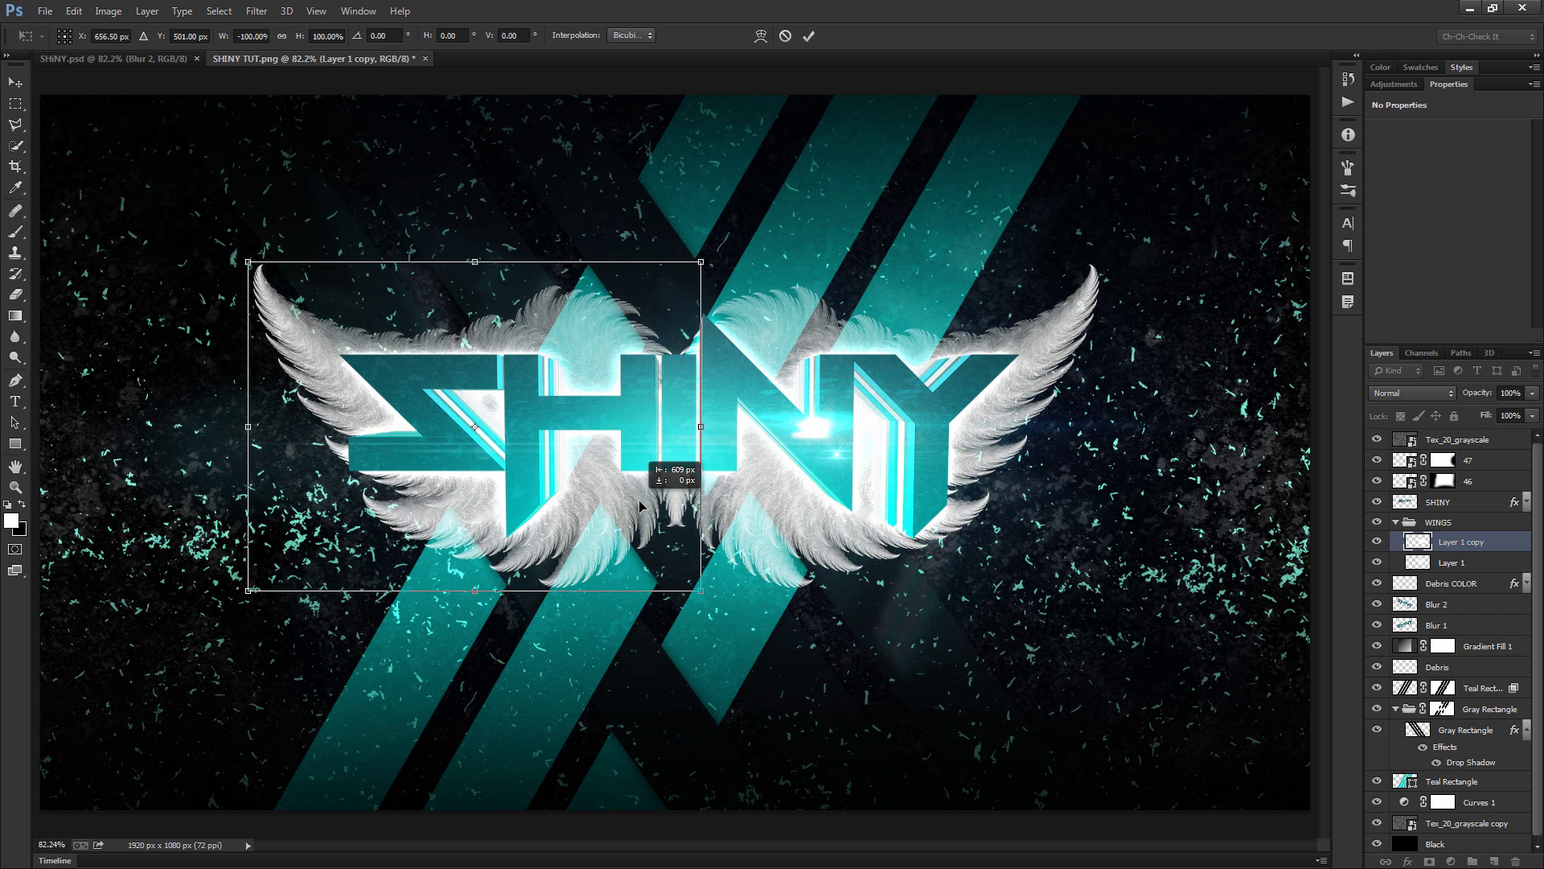
{"action": "left_click", "coordinate": [809, 35]}
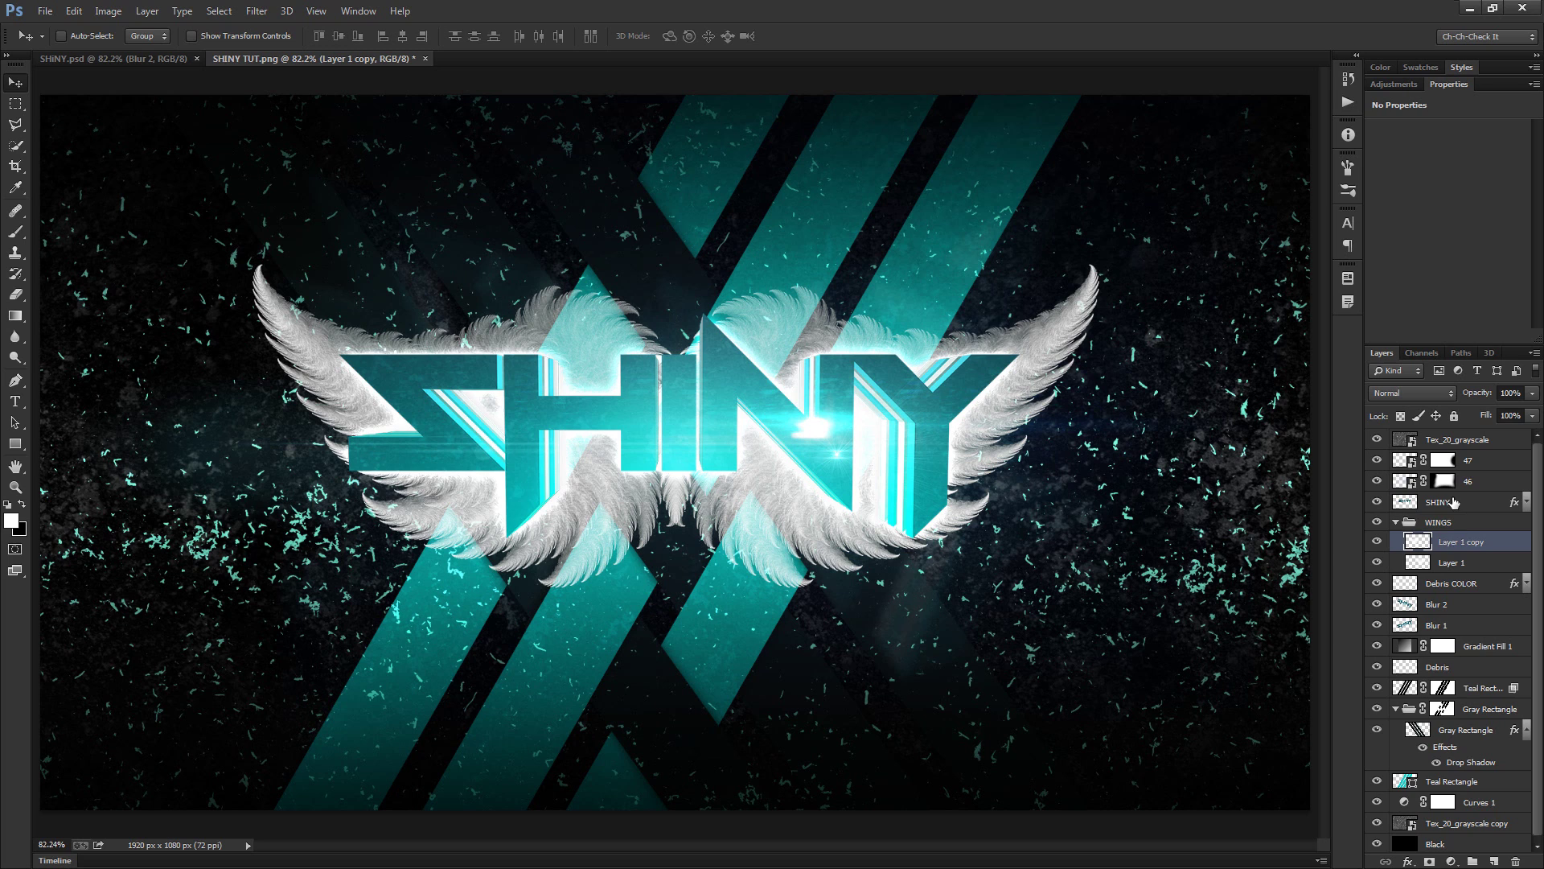
Add a reversed black-to-white Gradient Overlay to the WINGS group and open its gradient for editing
{"action": "left_click", "coordinate": [1457, 524]}
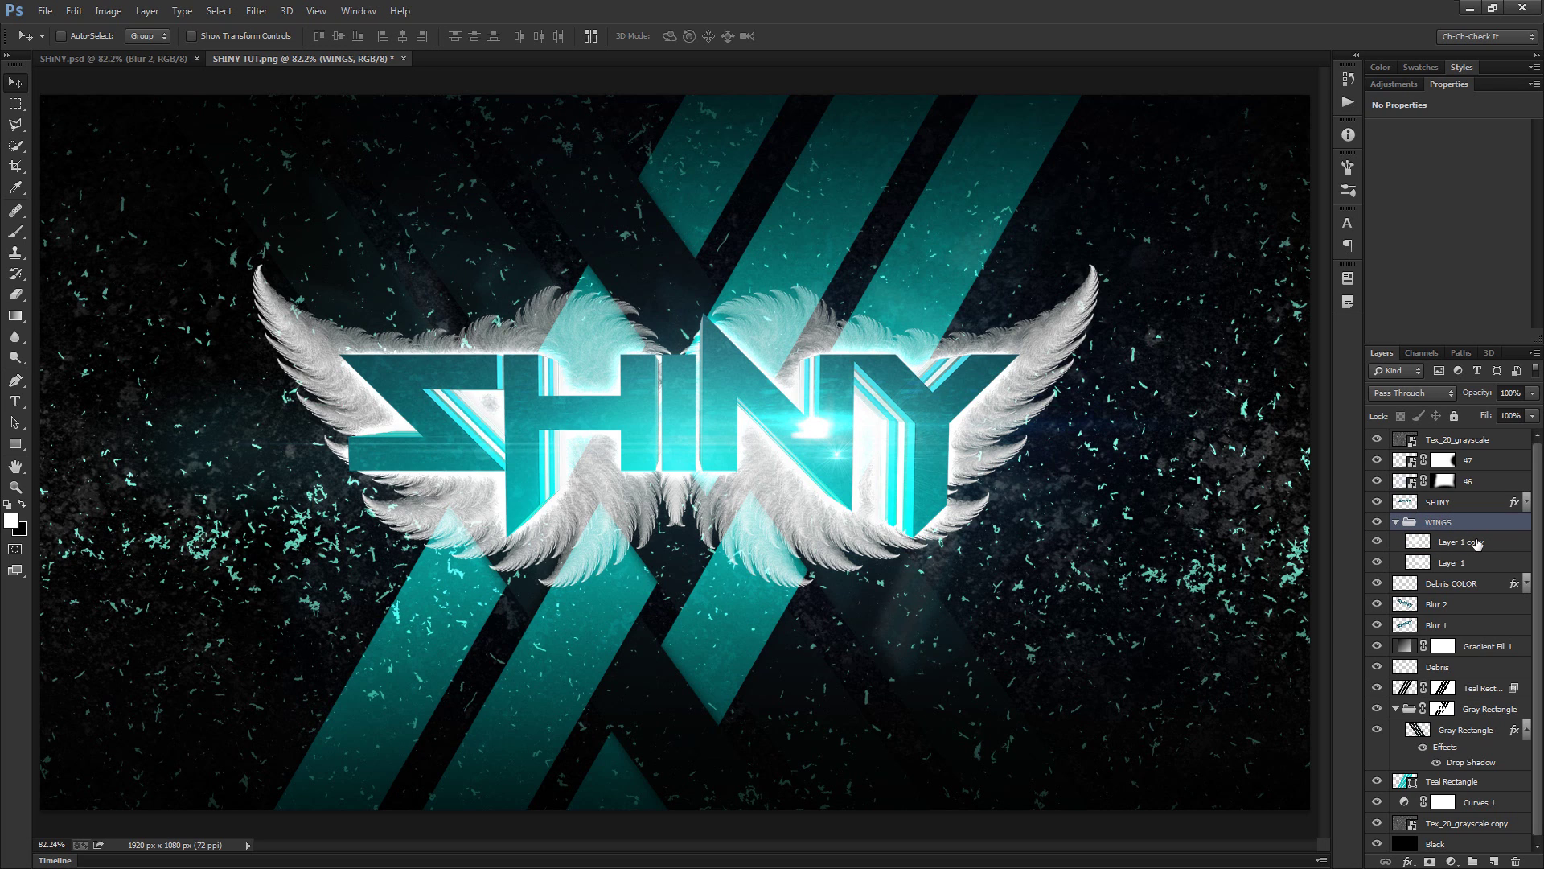
{"action": "left_click", "coordinate": [1408, 861]}
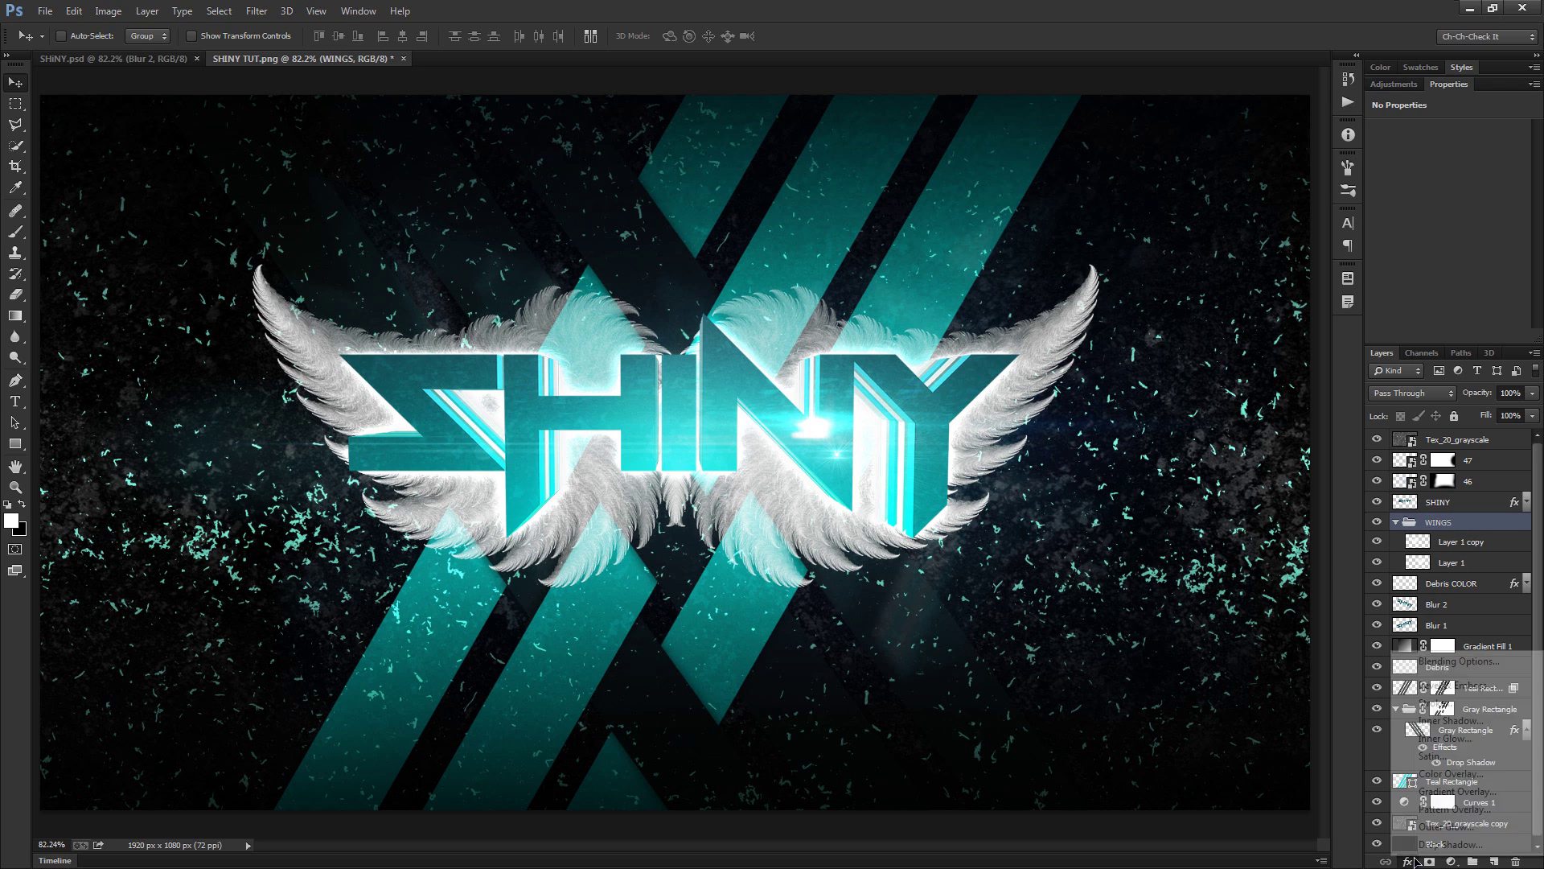
{"action": "left_click", "coordinate": [1458, 794]}
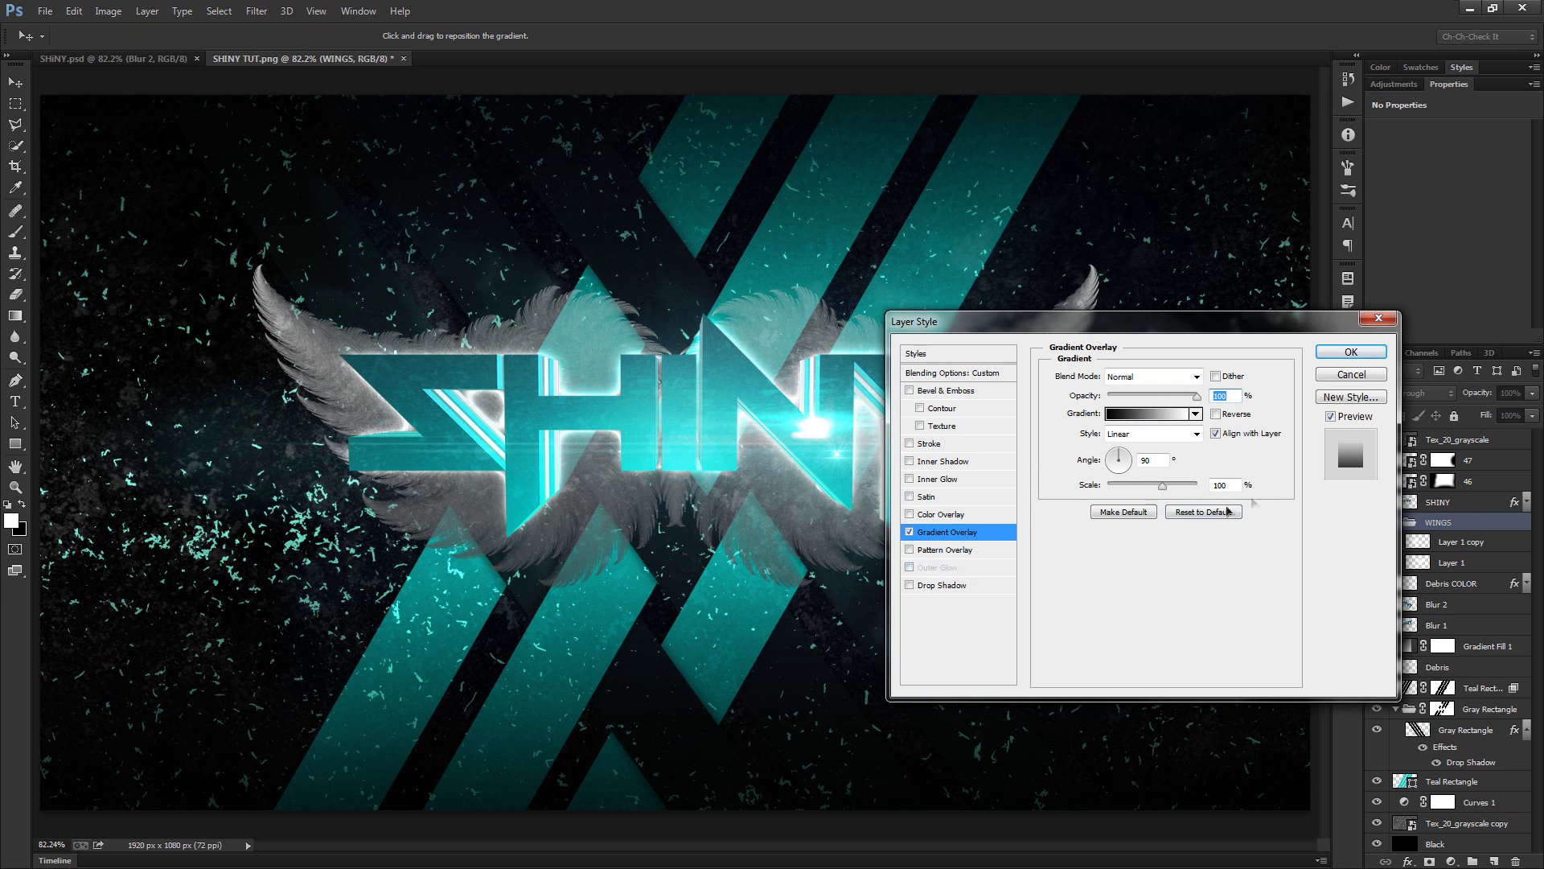
{"action": "left_click", "coordinate": [1215, 414]}
{"action": "left_click", "coordinate": [1151, 413]}
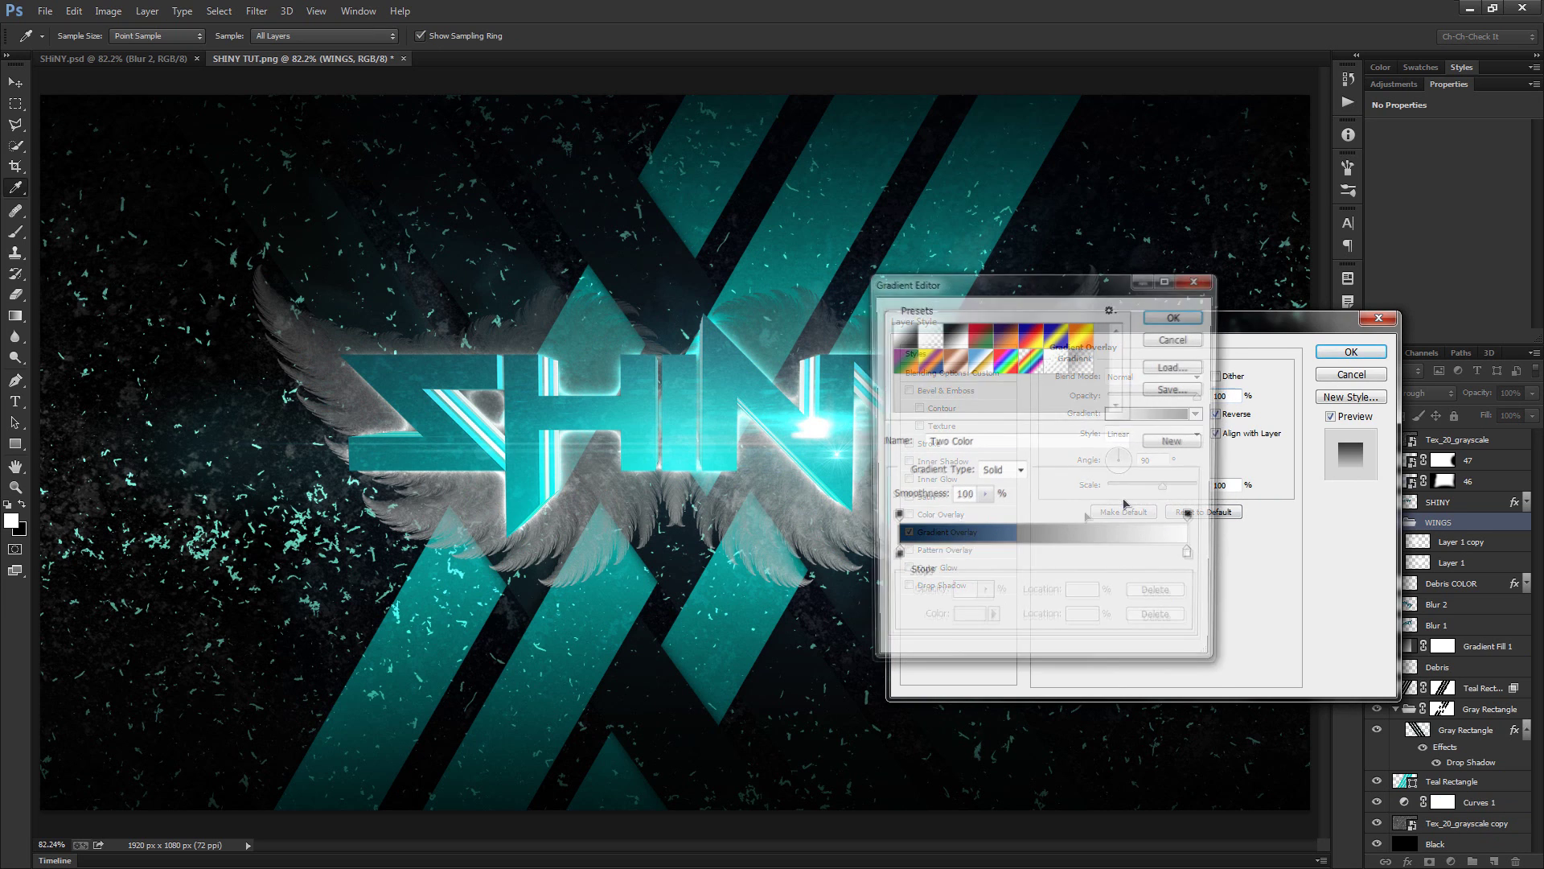
Change the gradient's black stop to a bright light turquoise and apply the Gradient Overlay to the WINGS group
{"action": "double_click", "coordinate": [894, 558]}
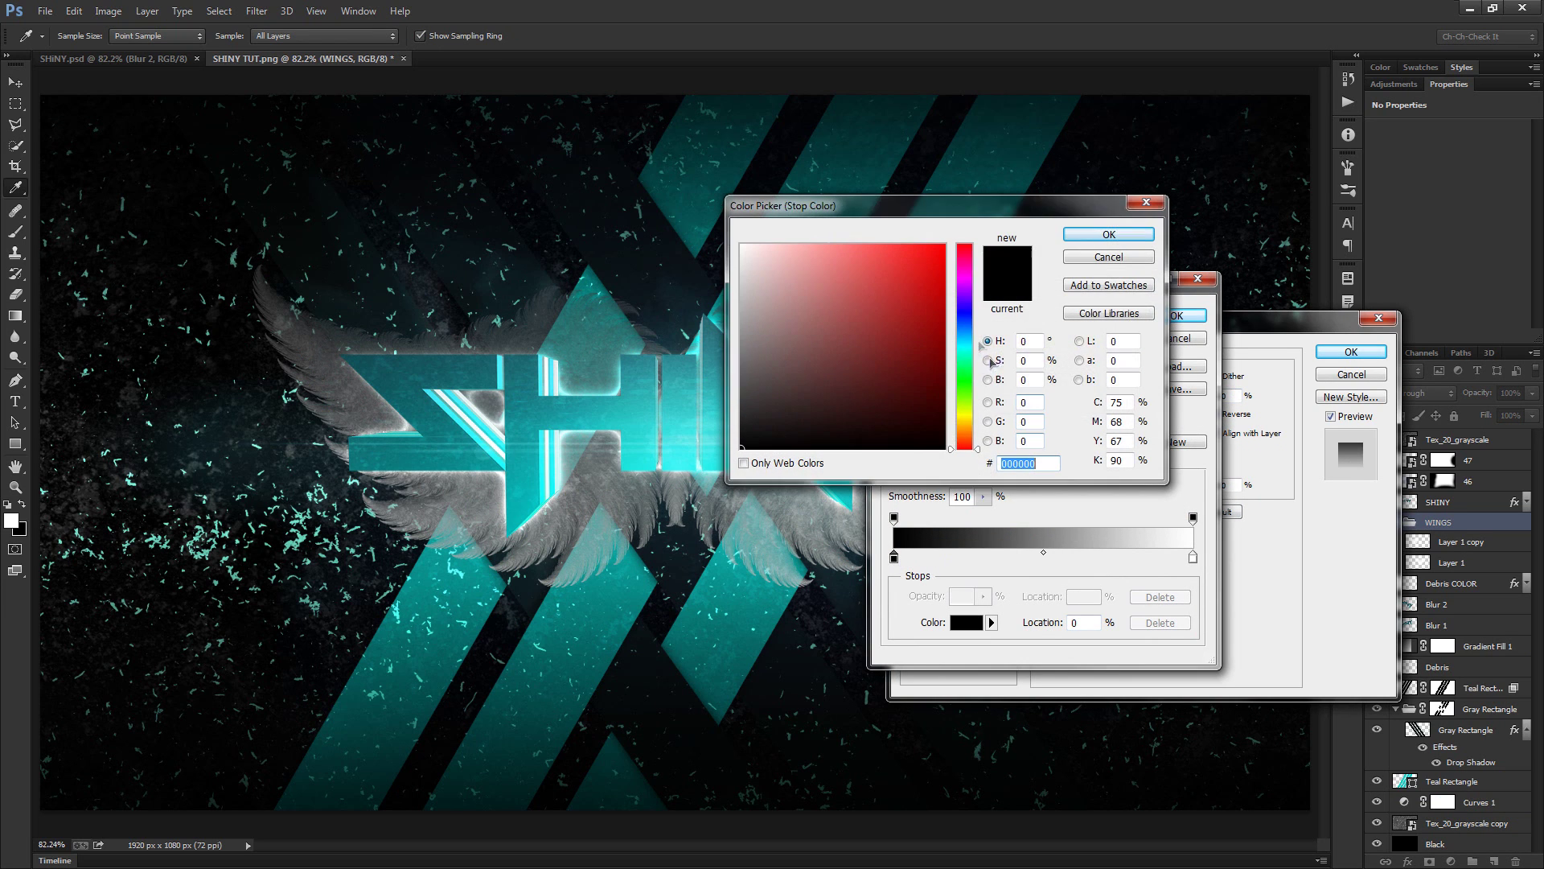
{"action": "left_click", "coordinate": [971, 352]}
{"action": "left_click_drag", "start_coordinate": [972, 352], "coordinate": [972, 348]}
{"action": "left_click", "coordinate": [937, 257]}
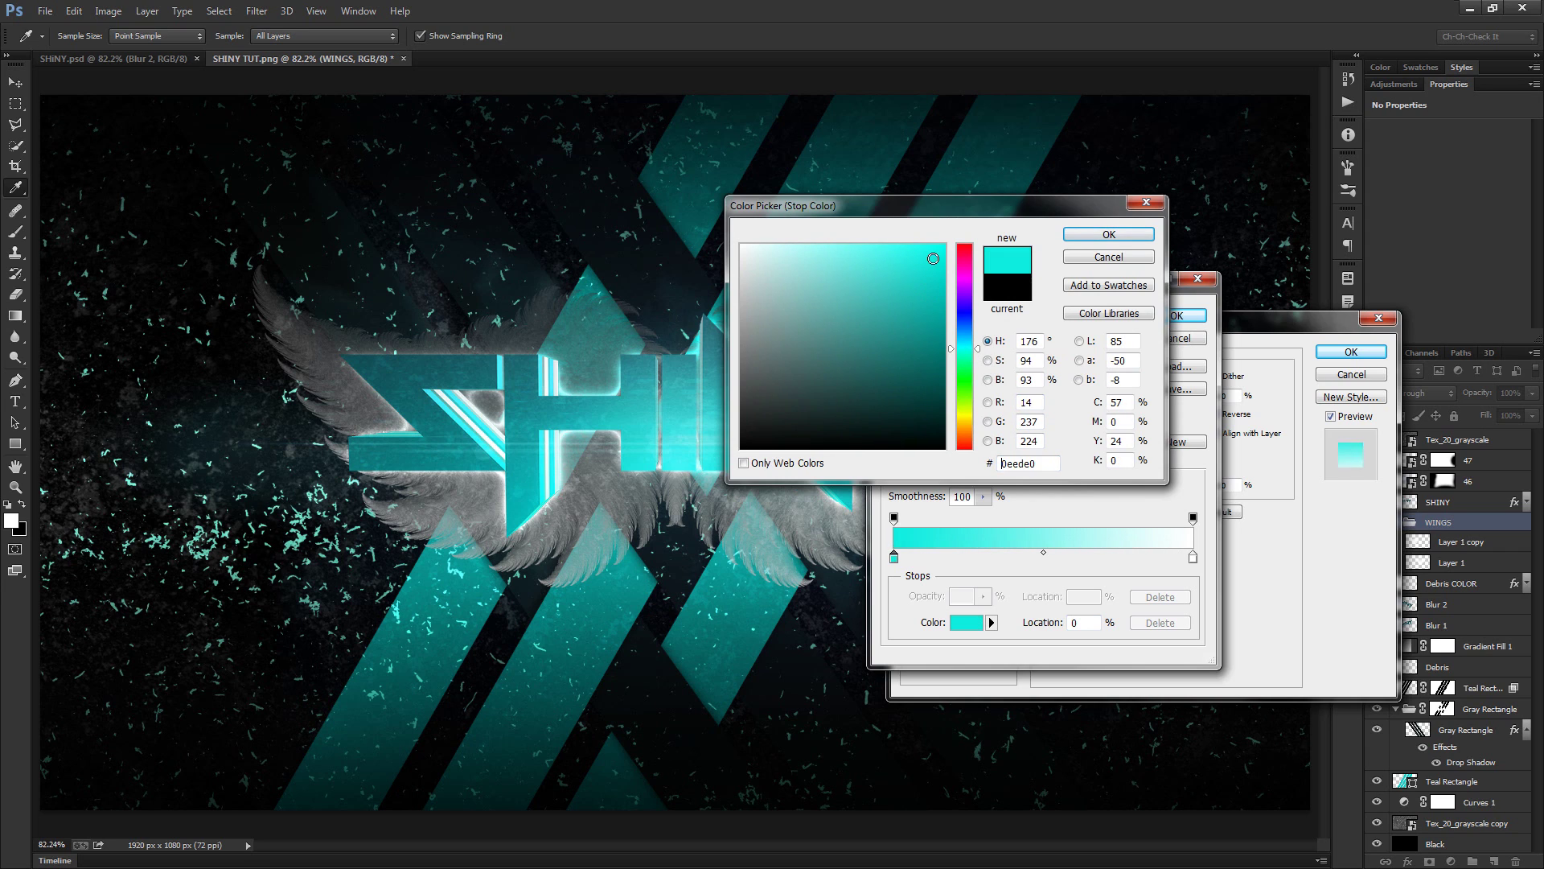
{"action": "left_click", "coordinate": [968, 353]}
{"action": "mouse_move", "coordinate": [920, 256]}
{"action": "left_mouse_down"}
{"action": "mouse_move", "coordinate": [890, 250]}
{"action": "mouse_move", "coordinate": [892, 232]}
{"action": "left_mouse_up"}
{"action": "left_click", "coordinate": [1109, 234]}
{"action": "left_click", "coordinate": [1186, 320]}
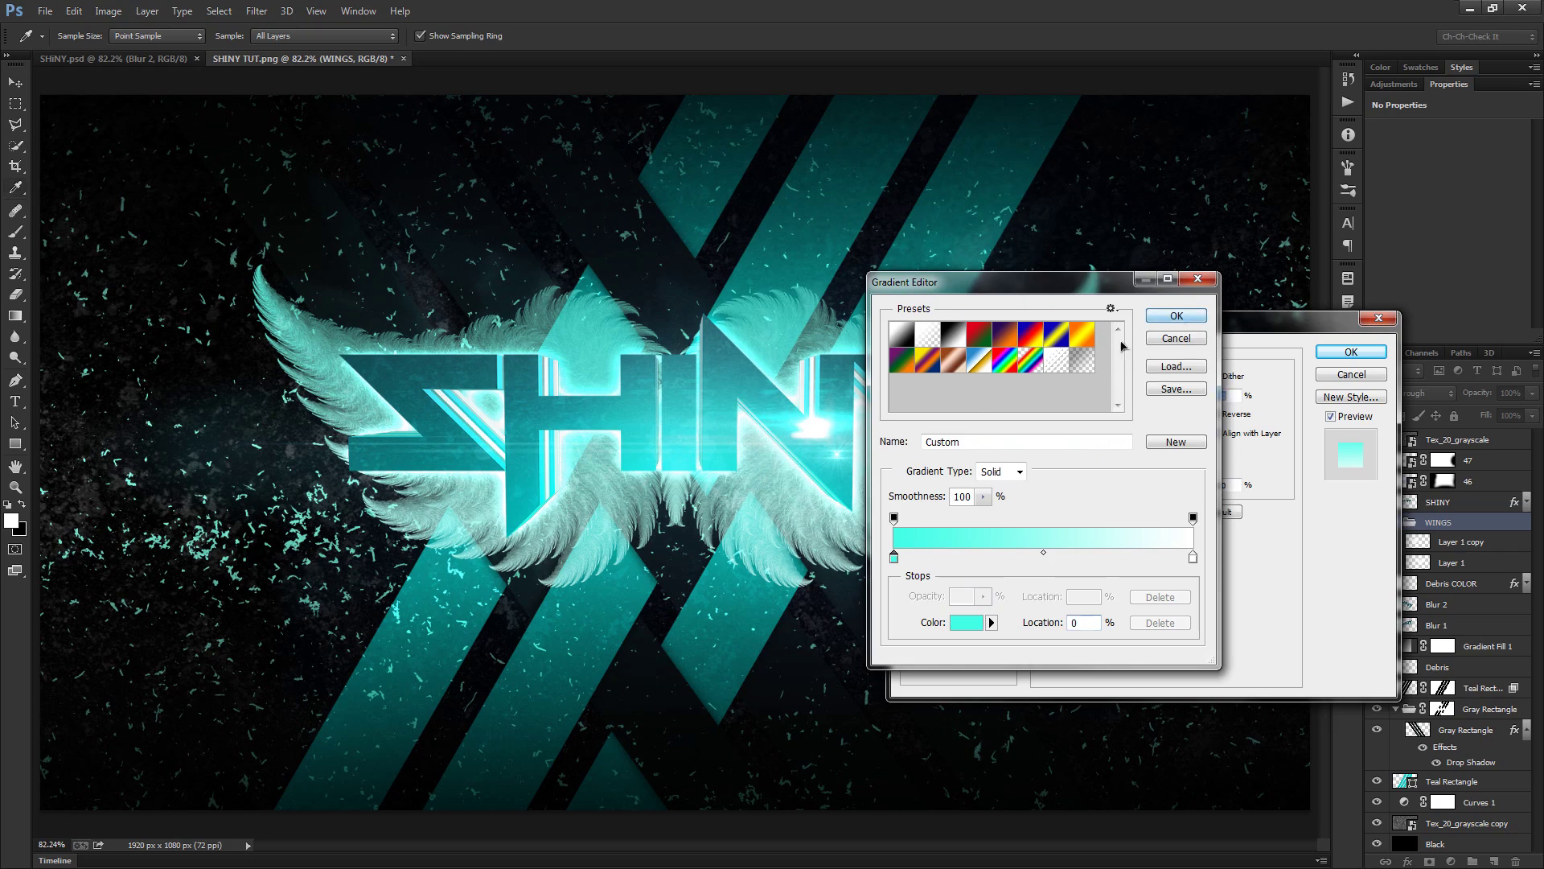
{"action": "left_click", "coordinate": [1372, 352]}
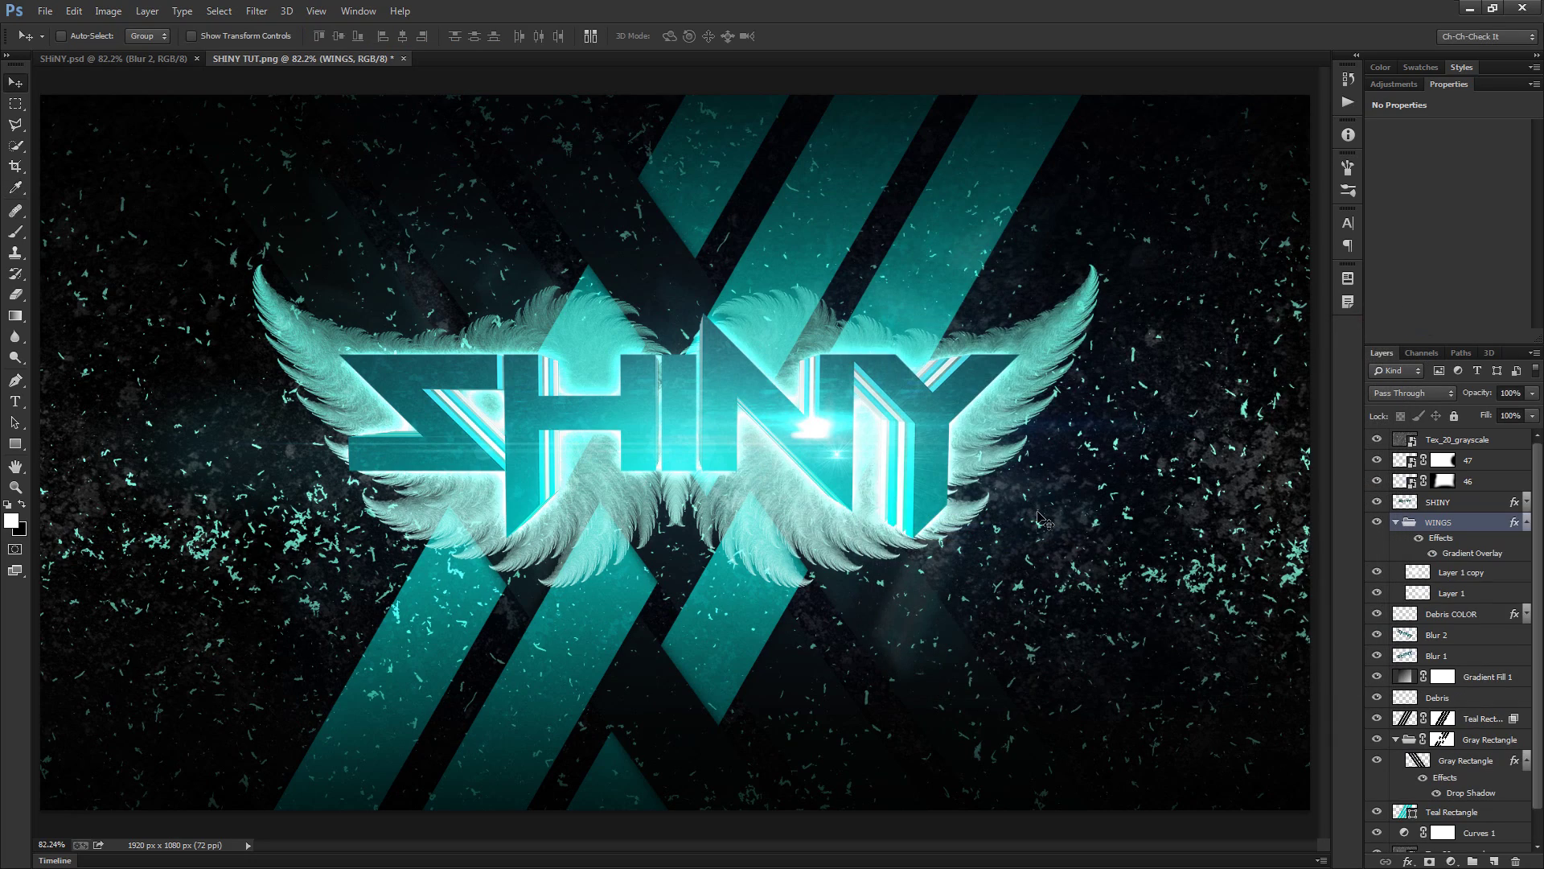
Inspect the tinted wings up close, then expand the SHINY layer's effects and open its Outer Glow settings
{"action": "scroll", "coordinate": [617, 382], "scroll_direction": "up", "scroll_amount": 6}
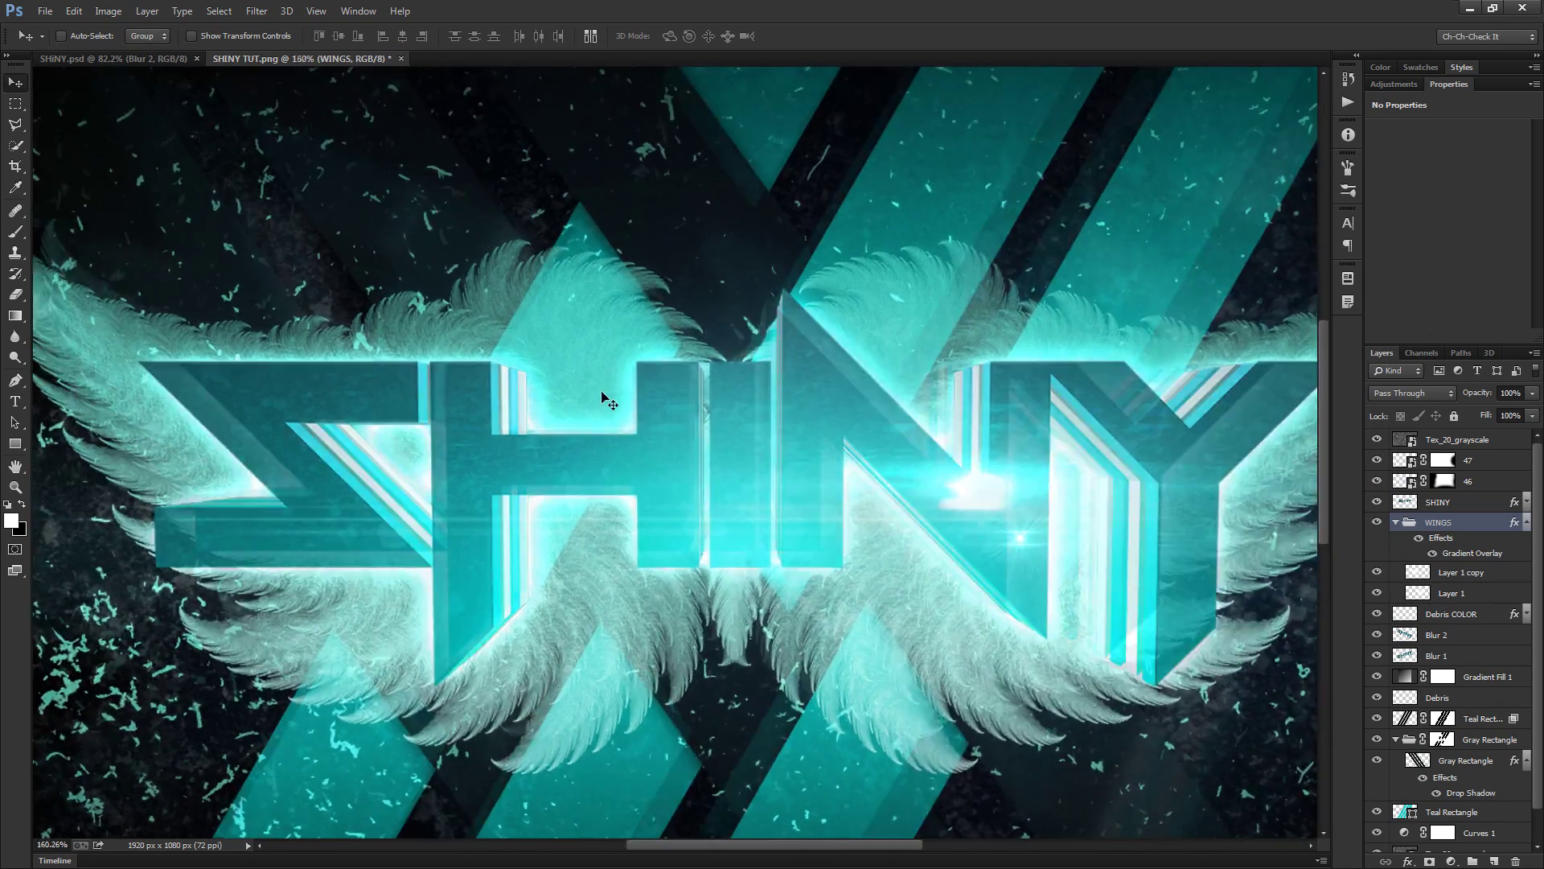
{"action": "left_click_drag", "start_coordinate": [679, 579], "coordinate": [752, 562]}
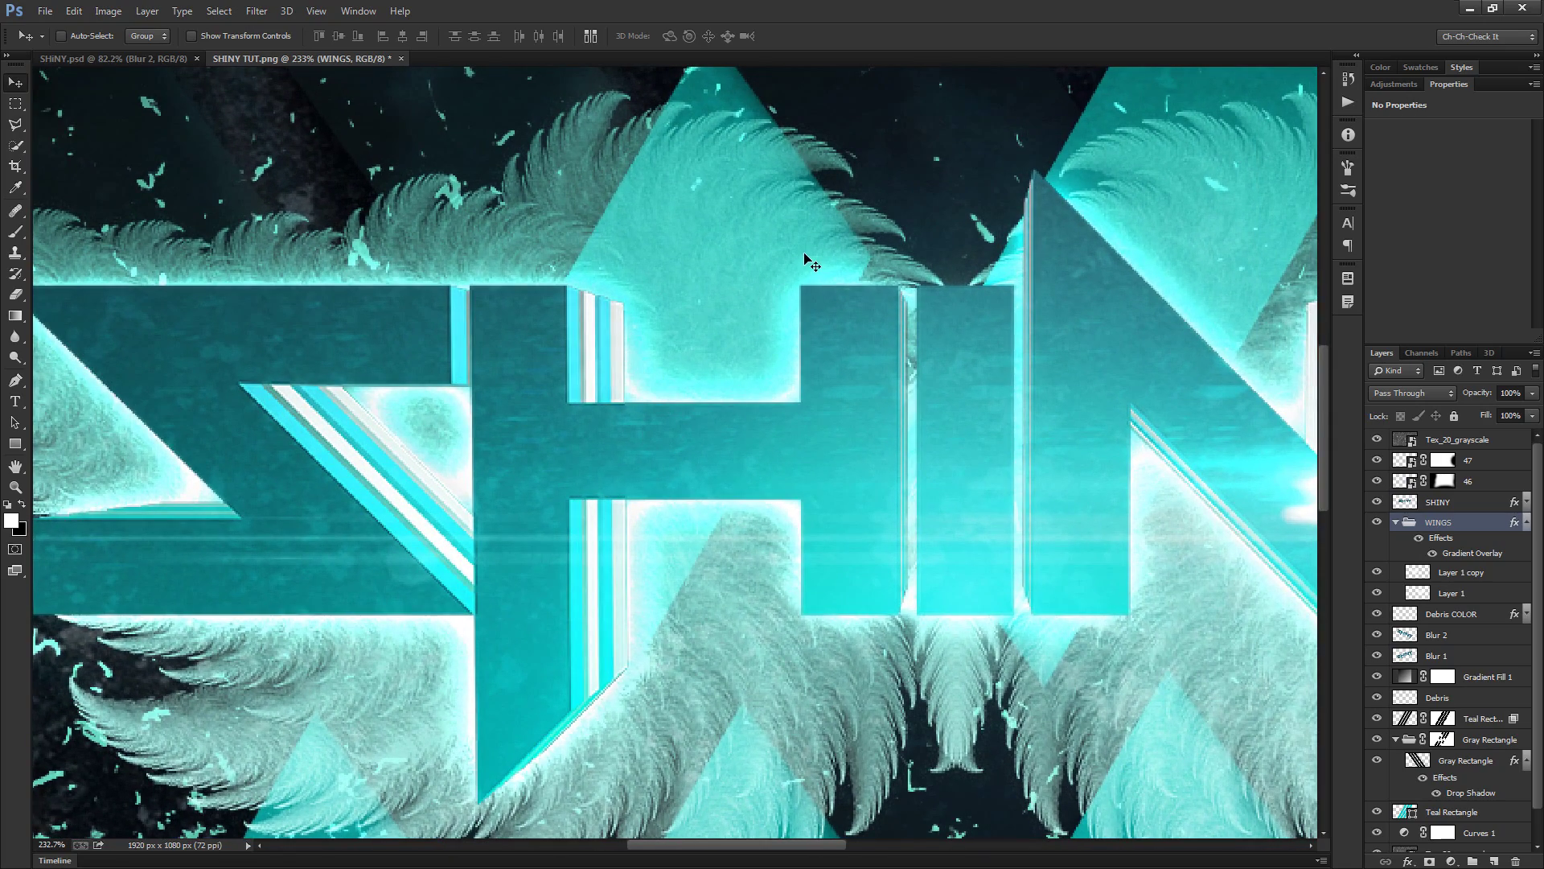
{"action": "scroll", "coordinate": [804, 256], "scroll_direction": "down", "scroll_amount": 5}
{"action": "left_click_drag", "start_coordinate": [909, 527], "coordinate": [769, 477]}
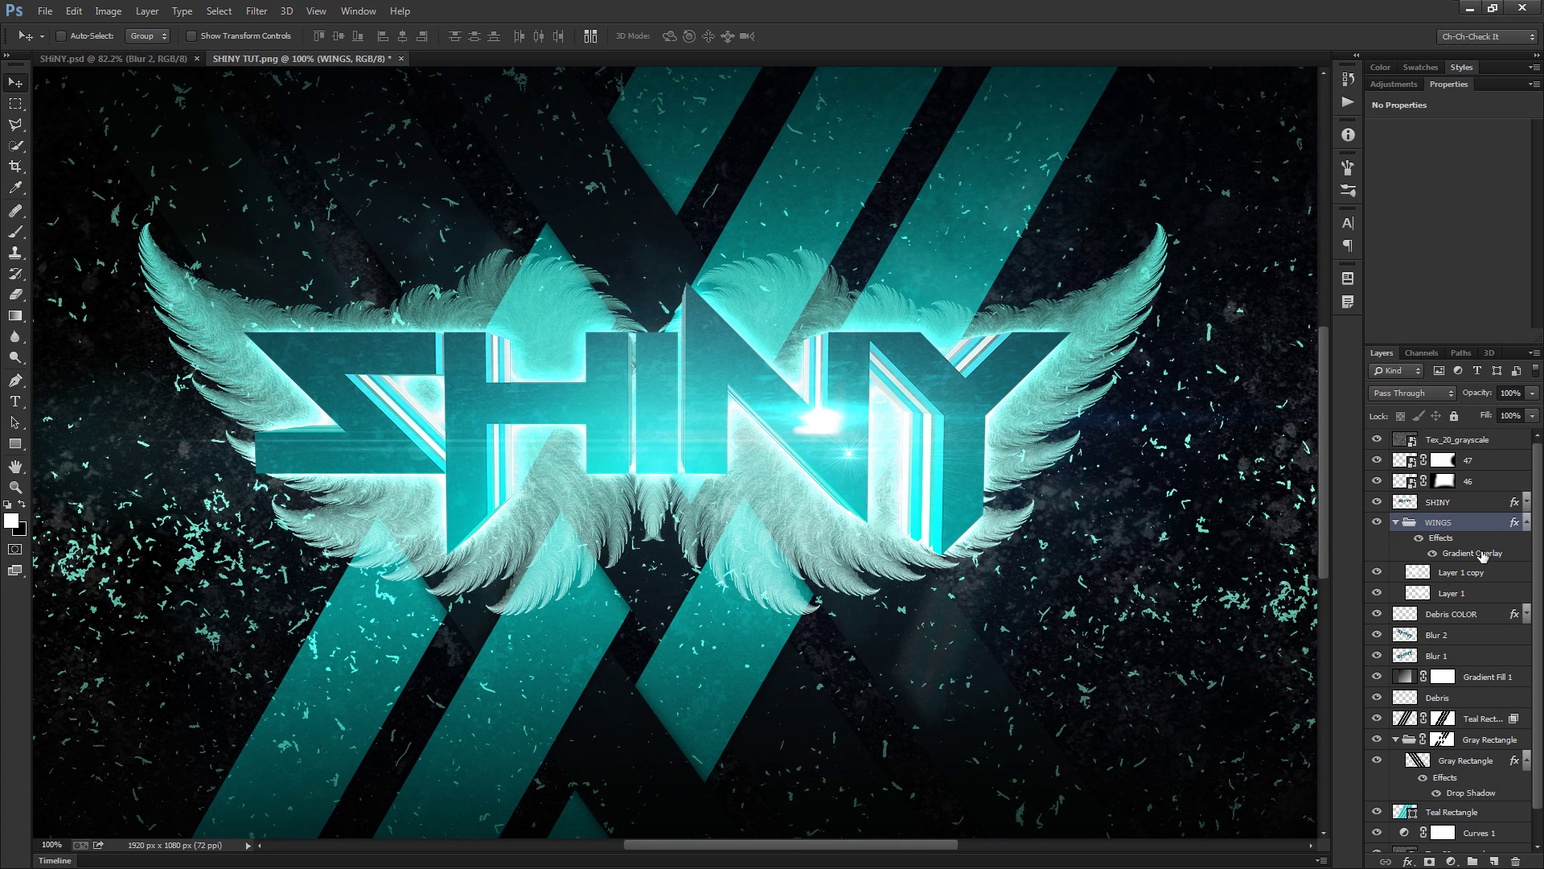
{"action": "left_click", "coordinate": [1463, 504]}
{"action": "left_click", "coordinate": [1527, 503]}
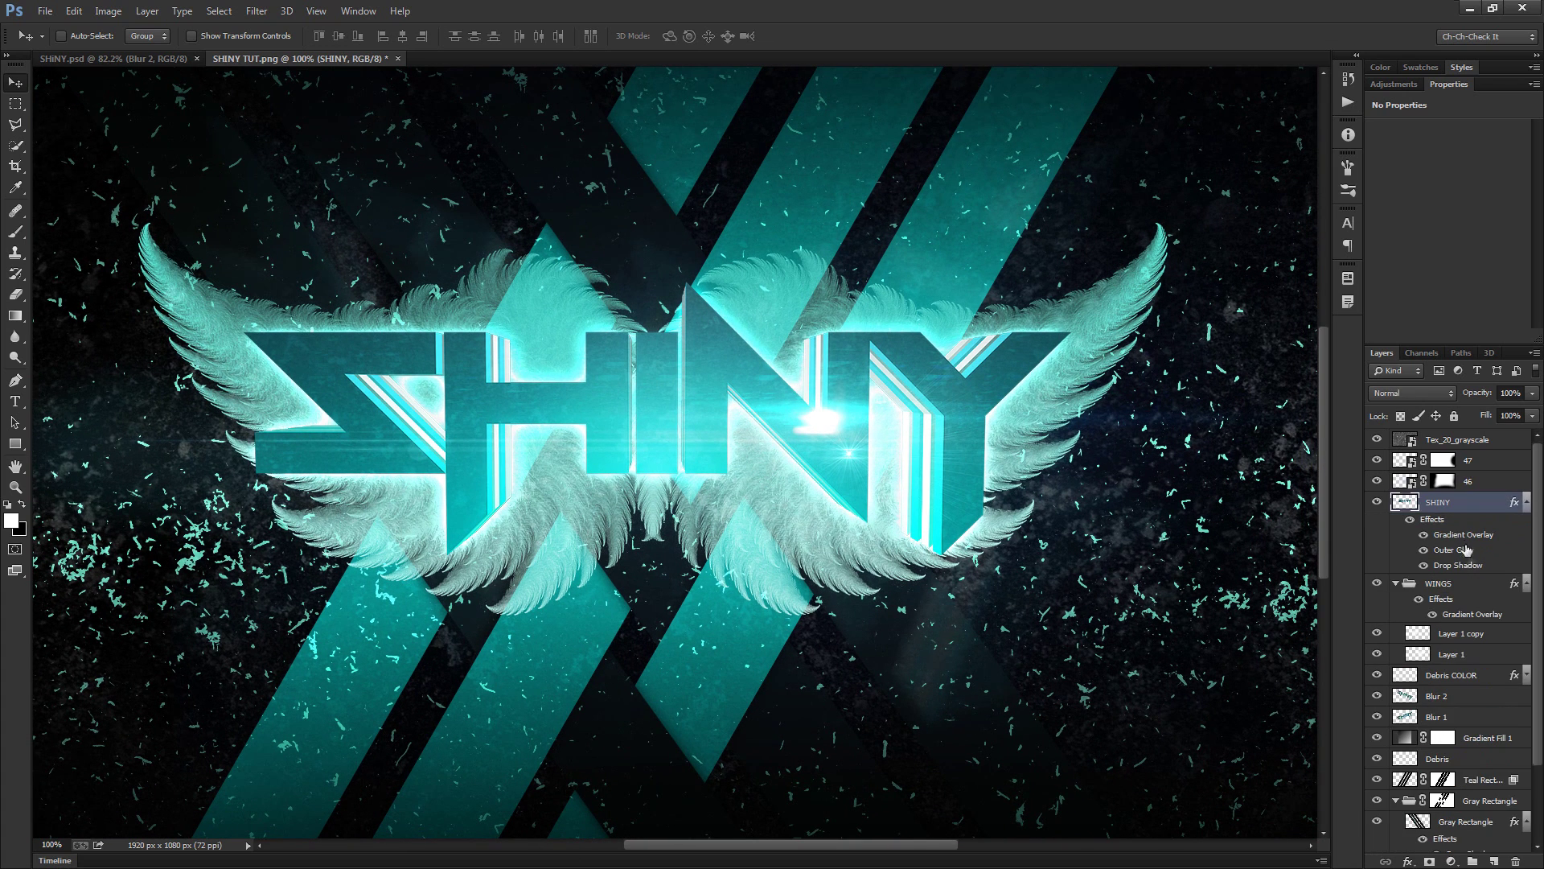
{"action": "double_click", "coordinate": [1464, 554]}
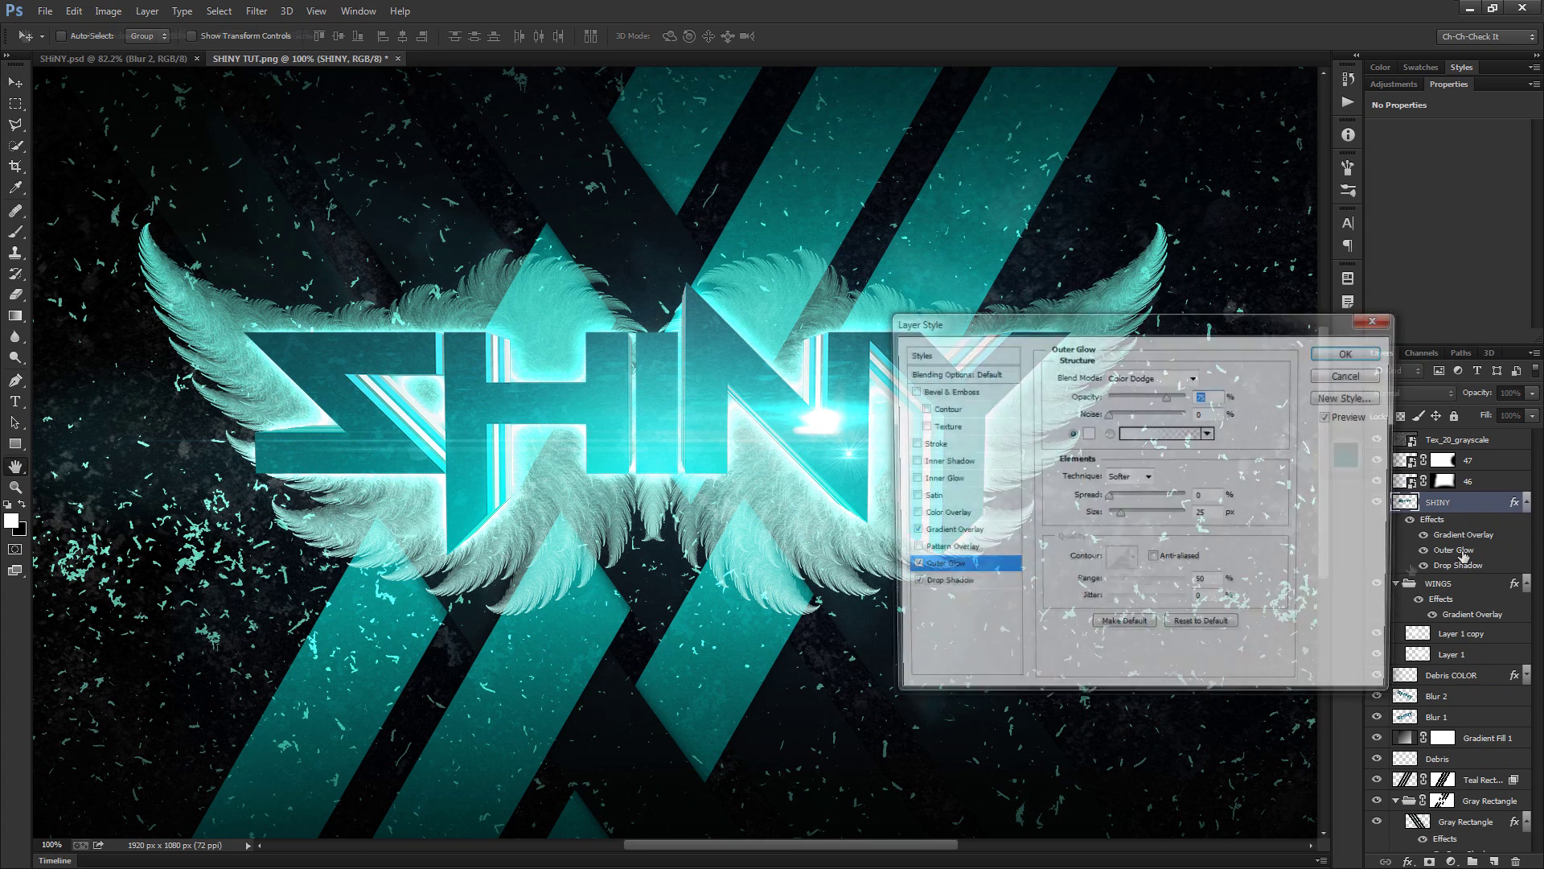
Toggle the SHINY layer's Drop Shadow off and on to compare the text with and without it
{"action": "left_click", "coordinate": [910, 585]}
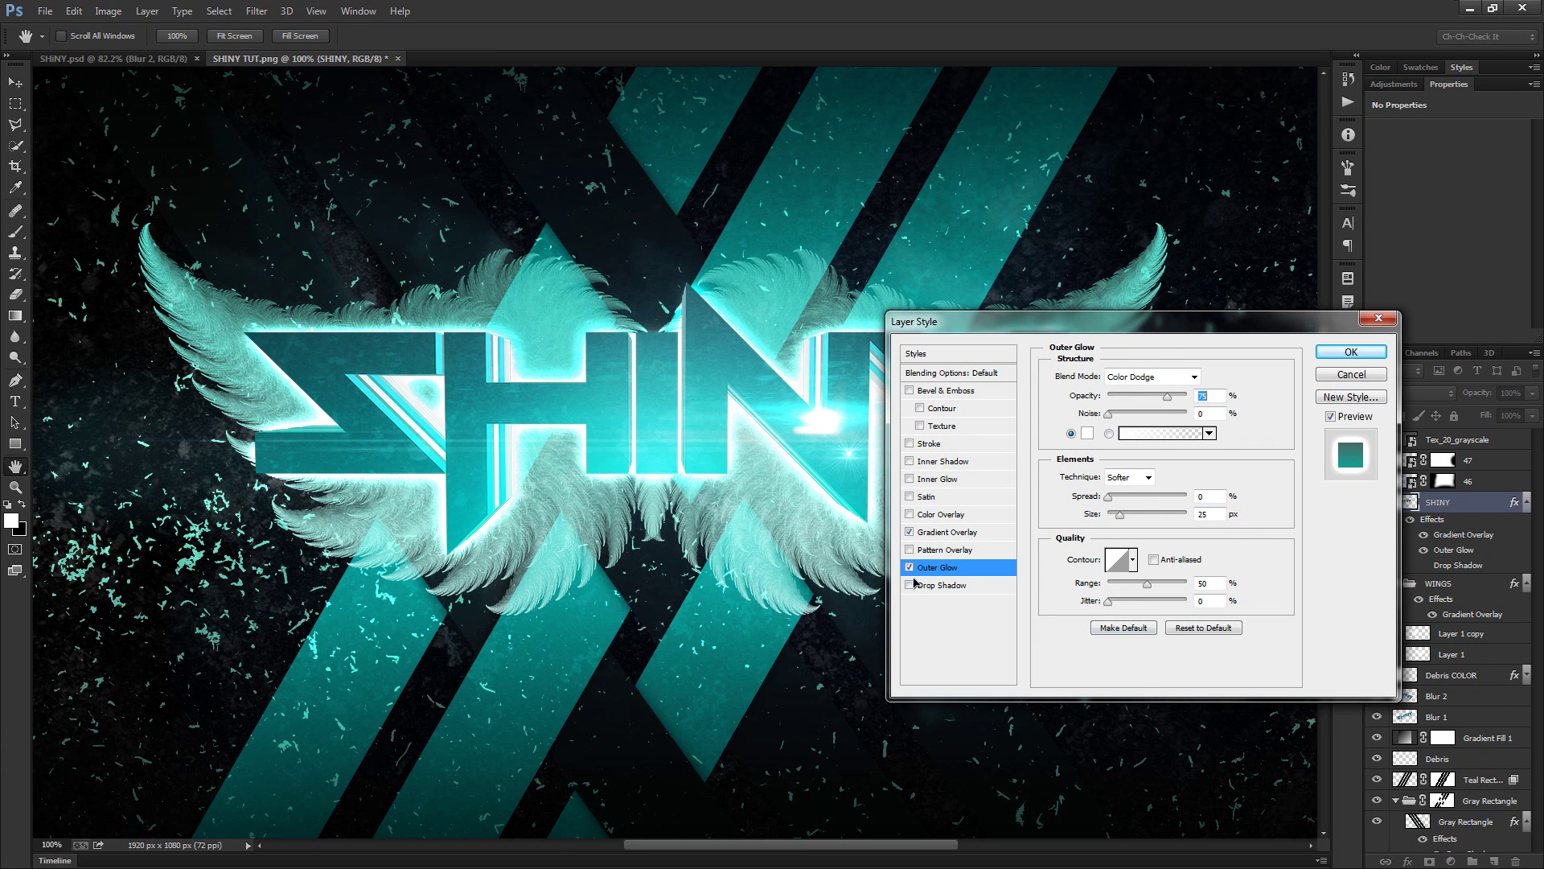
{"action": "left_click", "coordinate": [910, 584]}
{"action": "left_click", "coordinate": [910, 584]}
{"action": "left_click", "coordinate": [910, 584]}
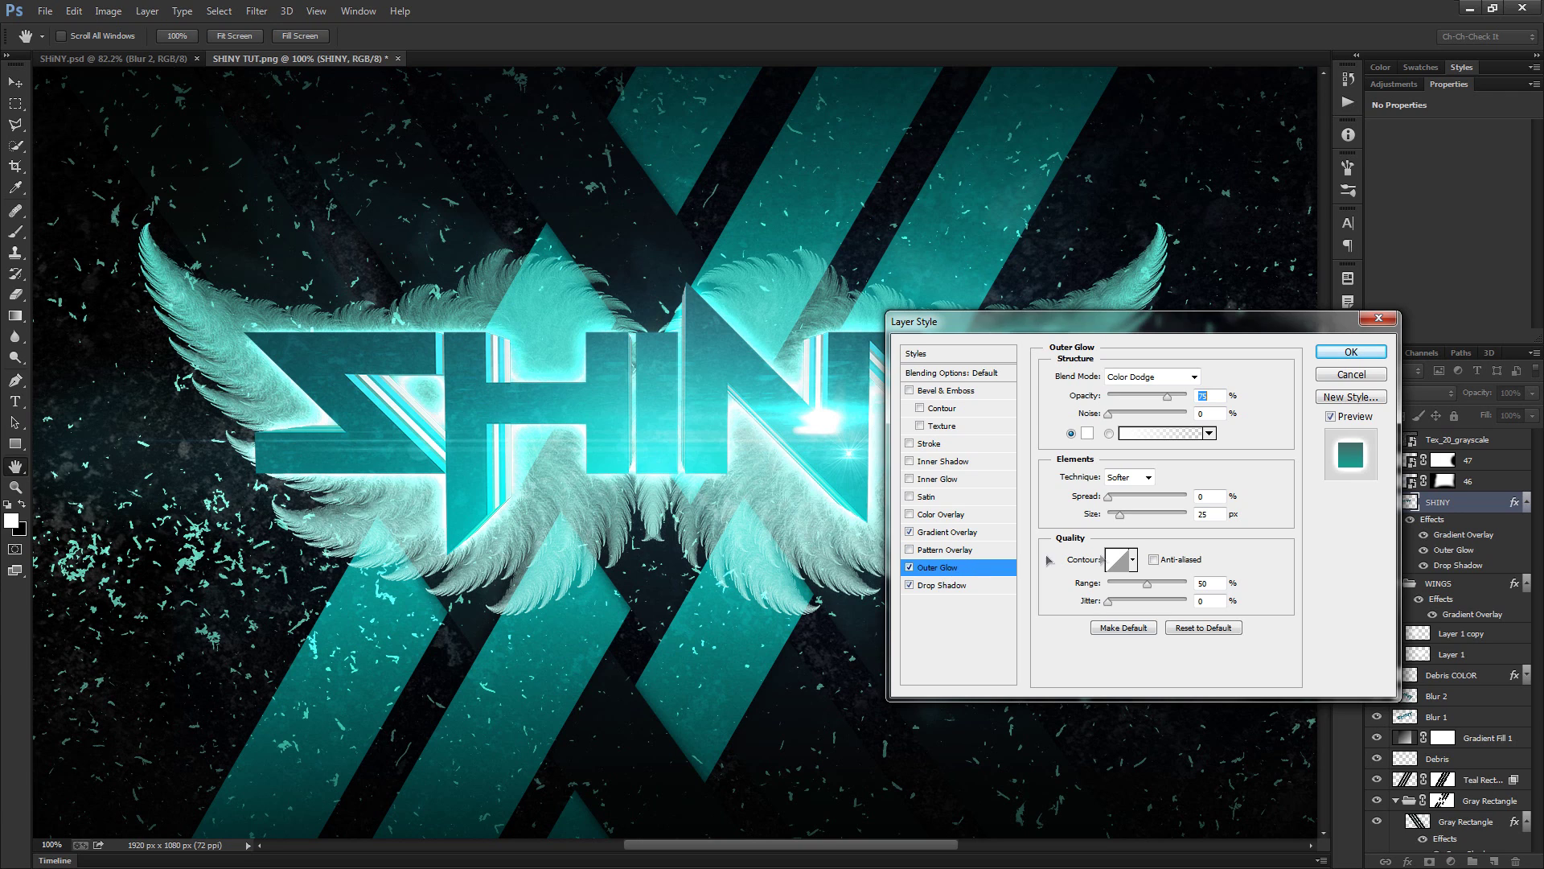
Set the Range of the SHINY layer's Outer Glow to about 59% and apply the layer style
{"action": "left_click", "coordinate": [1159, 584]}
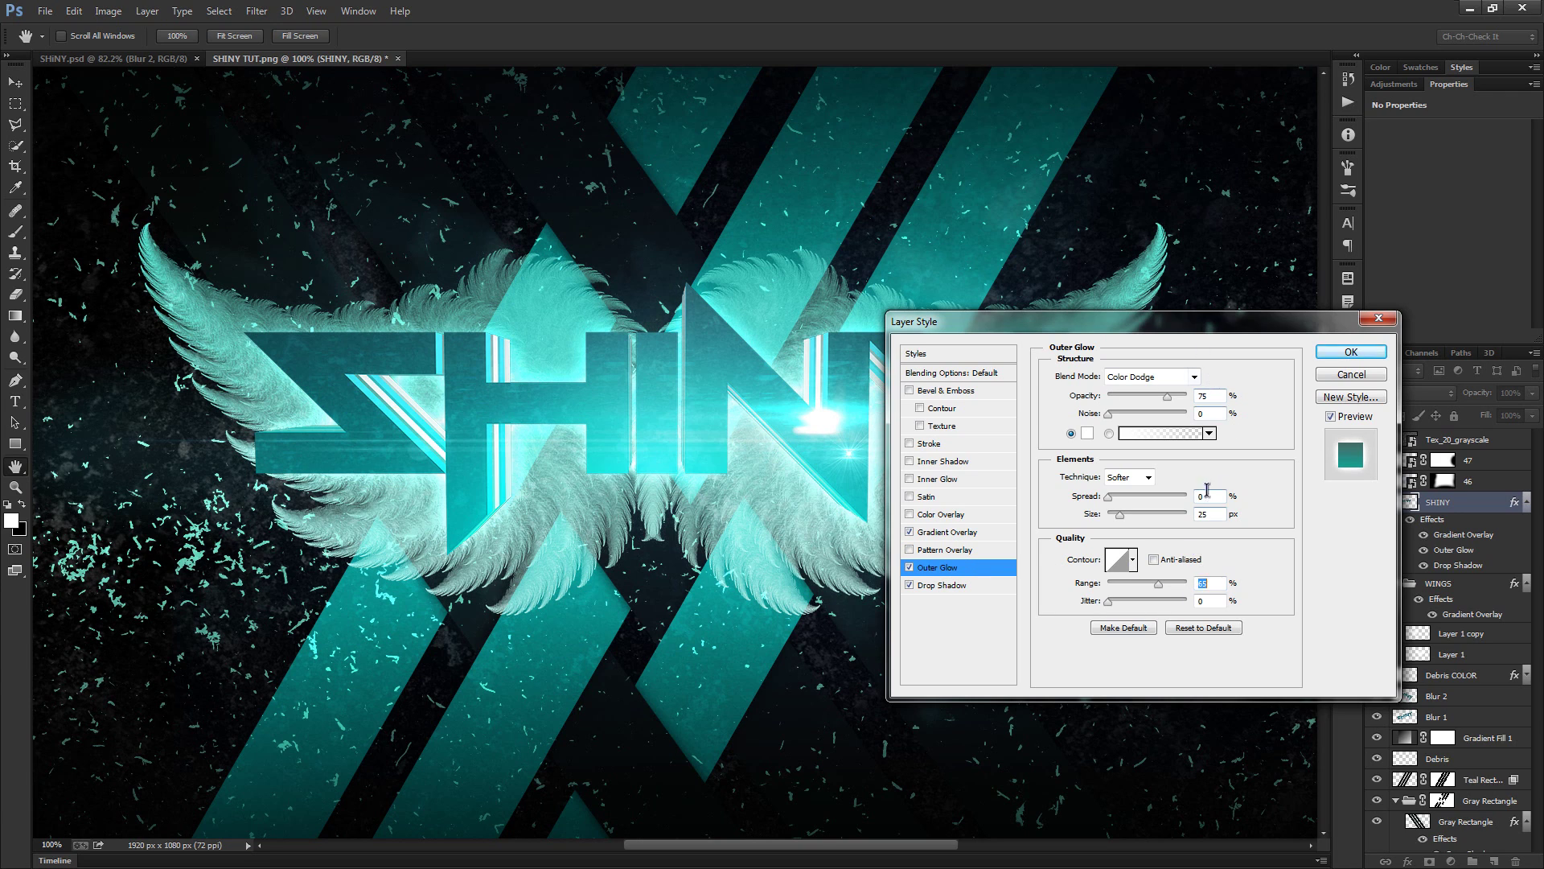
{"action": "left_click_drag", "start_coordinate": [1172, 321], "coordinate": [1219, 300]}
{"action": "left_click_drag", "start_coordinate": [1204, 562], "coordinate": [1199, 562]}
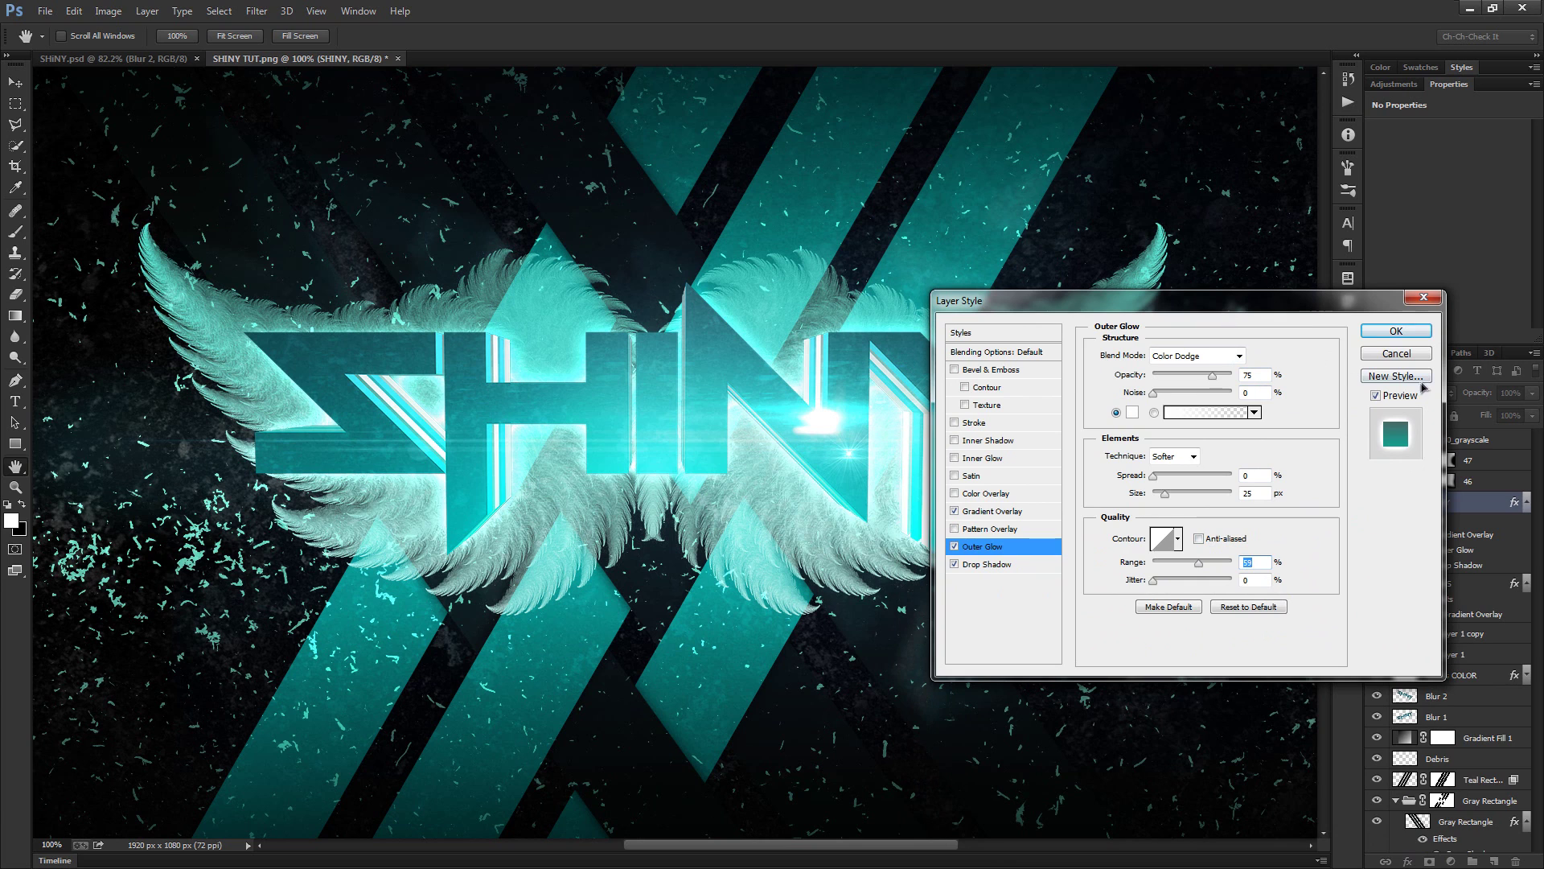
{"action": "left_click", "coordinate": [1396, 330]}
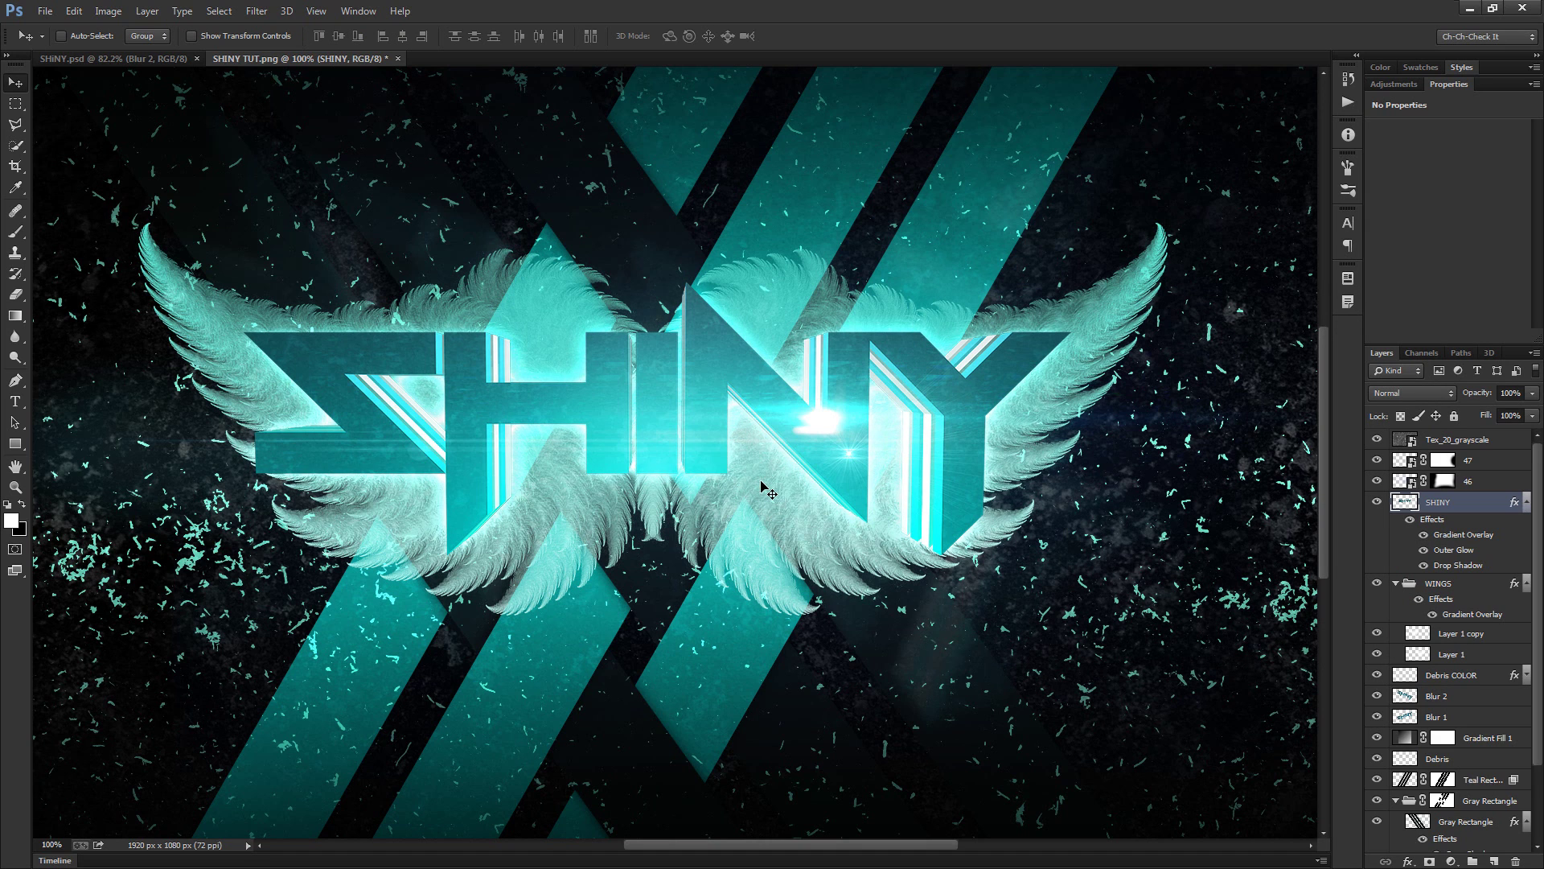
Fit the whole design in view and collapse the effects lists of the SHINY layer and the WINGS group
{"action": "key", "text": "ctrl+0"}
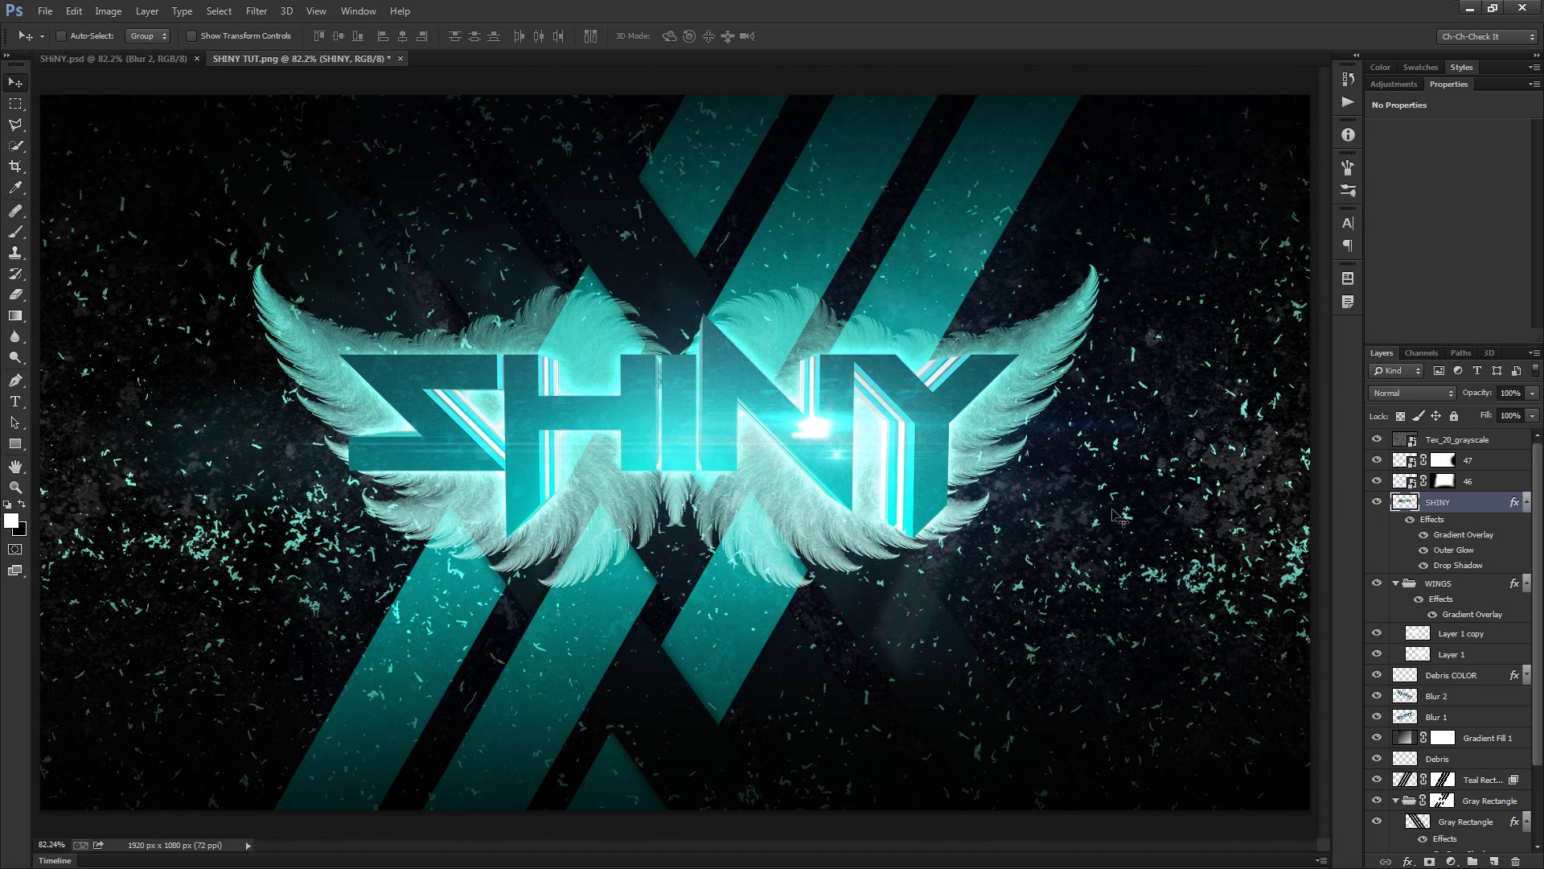
{"action": "left_click", "coordinate": [1526, 501]}
{"action": "left_click", "coordinate": [1527, 523]}
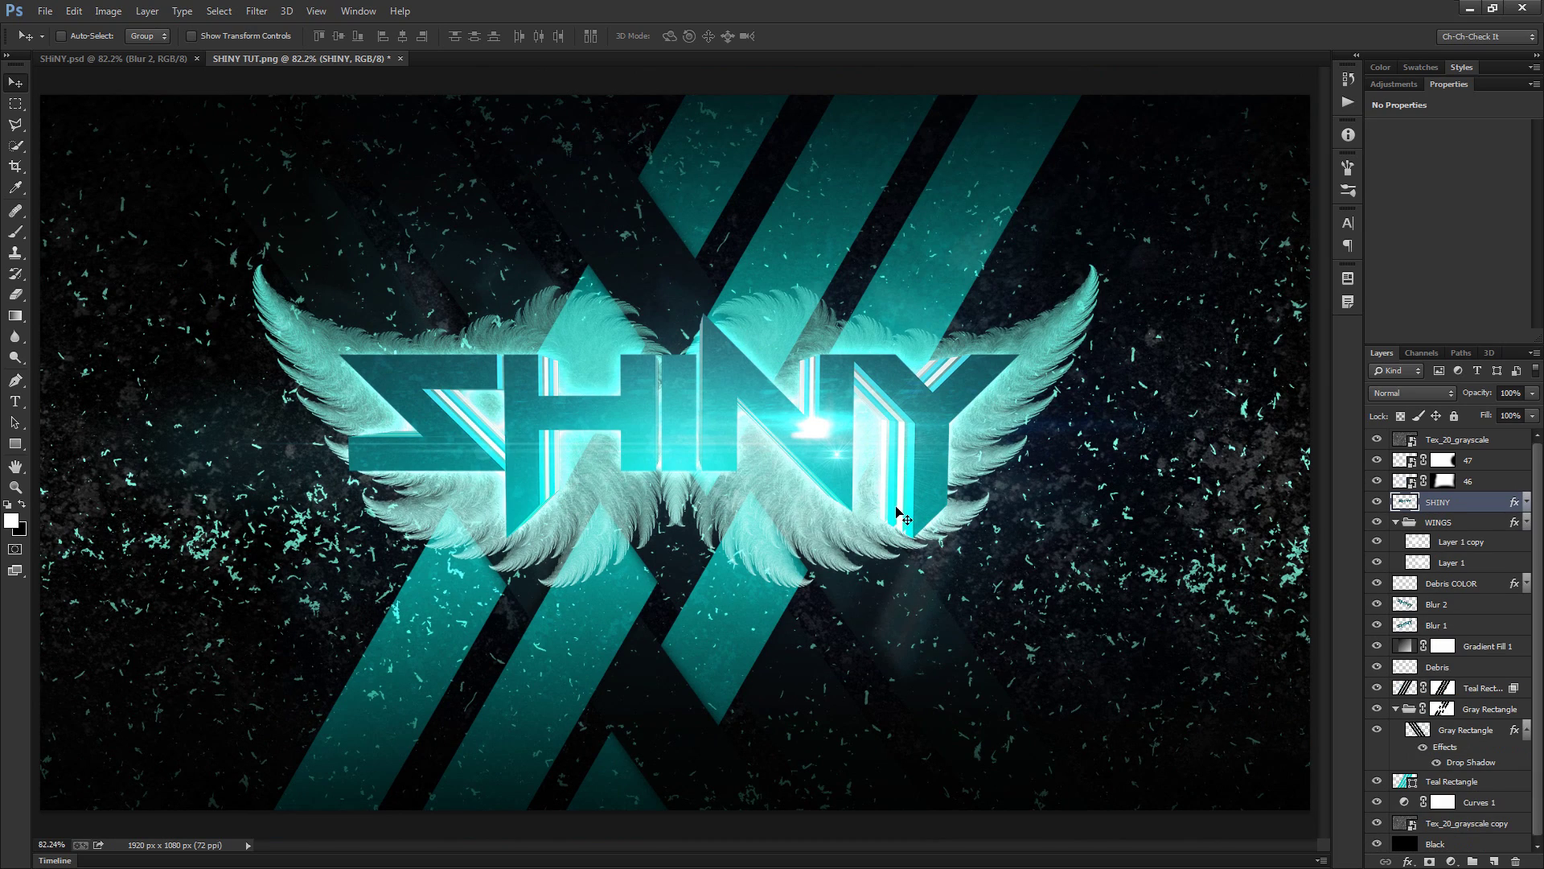
Show the finished design in full-screen mode without the interface, fitted to the screen
{"action": "key", "text": "f"}
{"action": "key", "text": "f"}
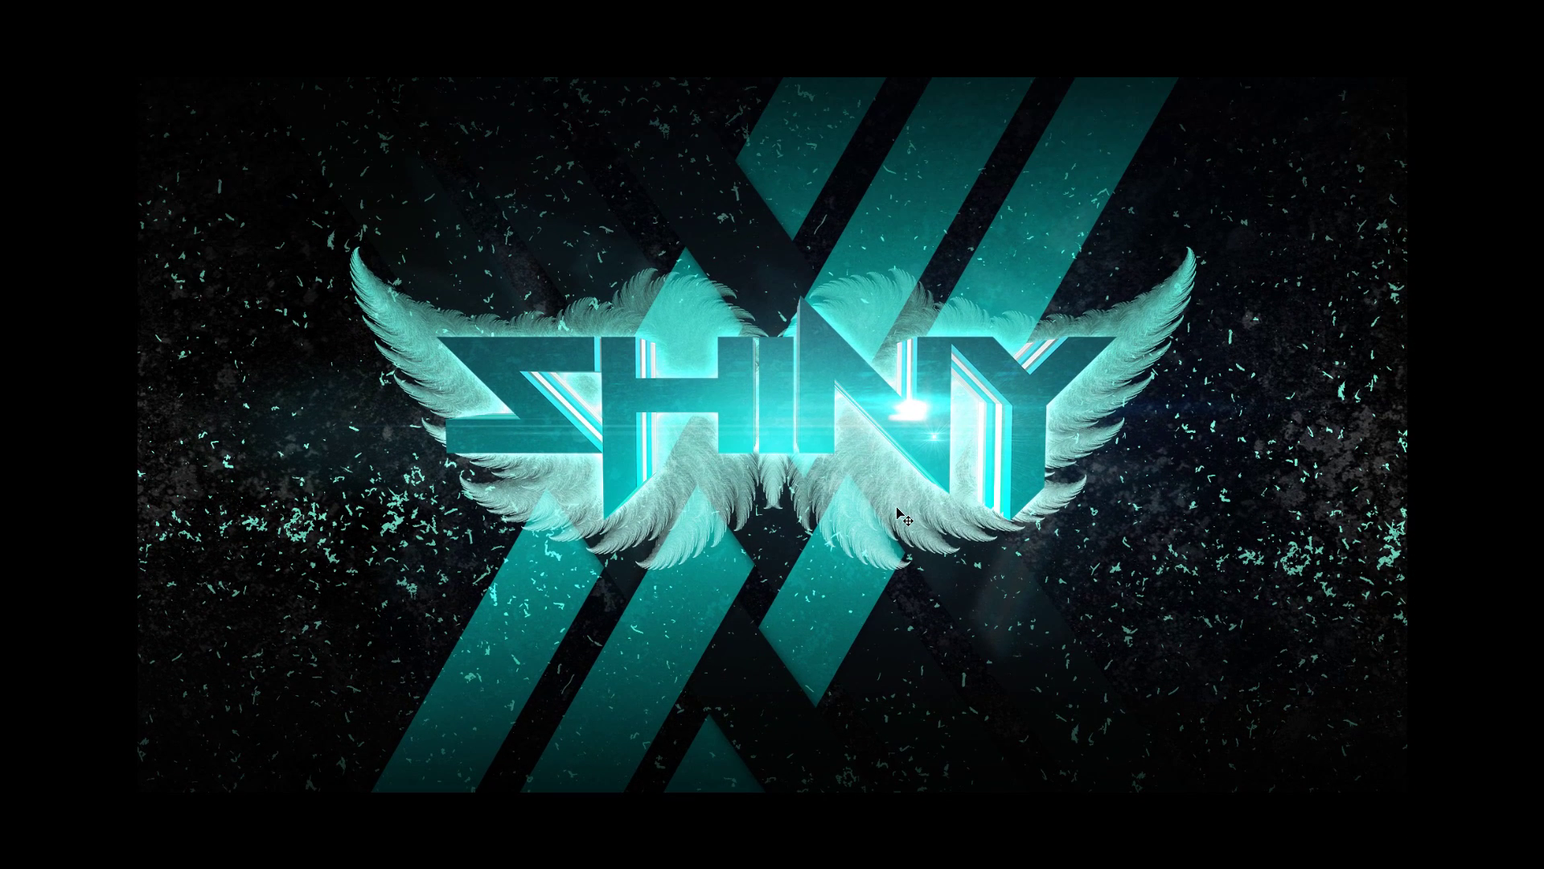
{"action": "key", "text": "ctrl+0"}
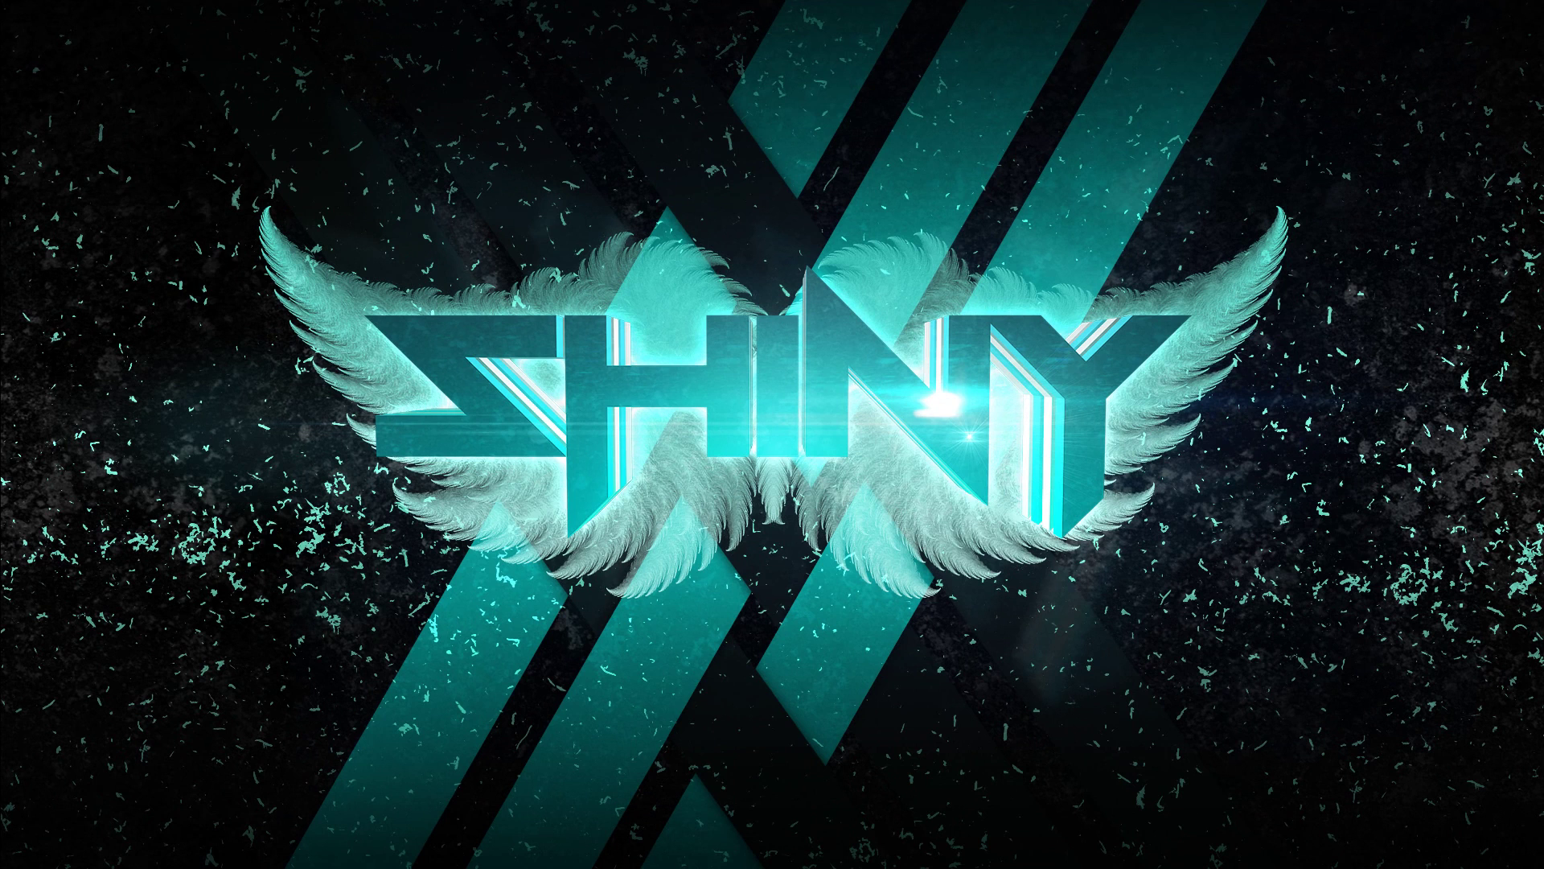